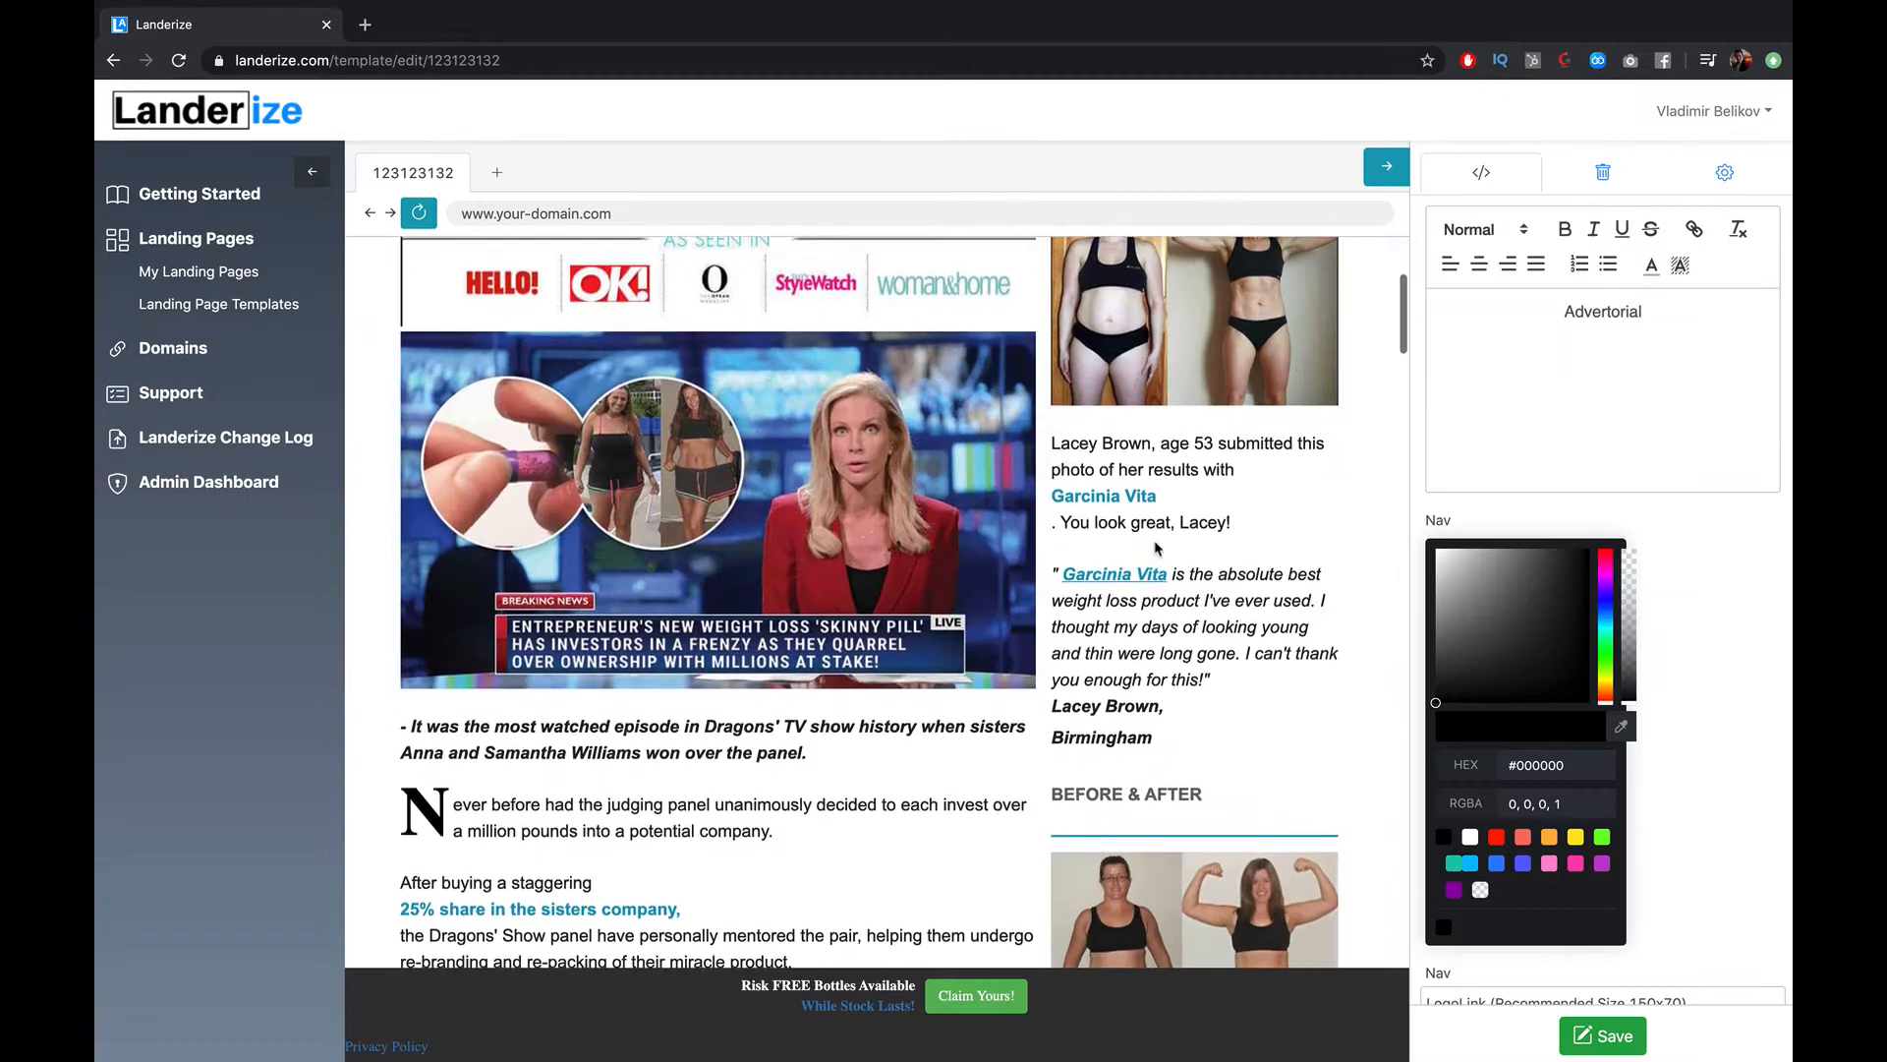
scroll(1103, 866, down, 15)
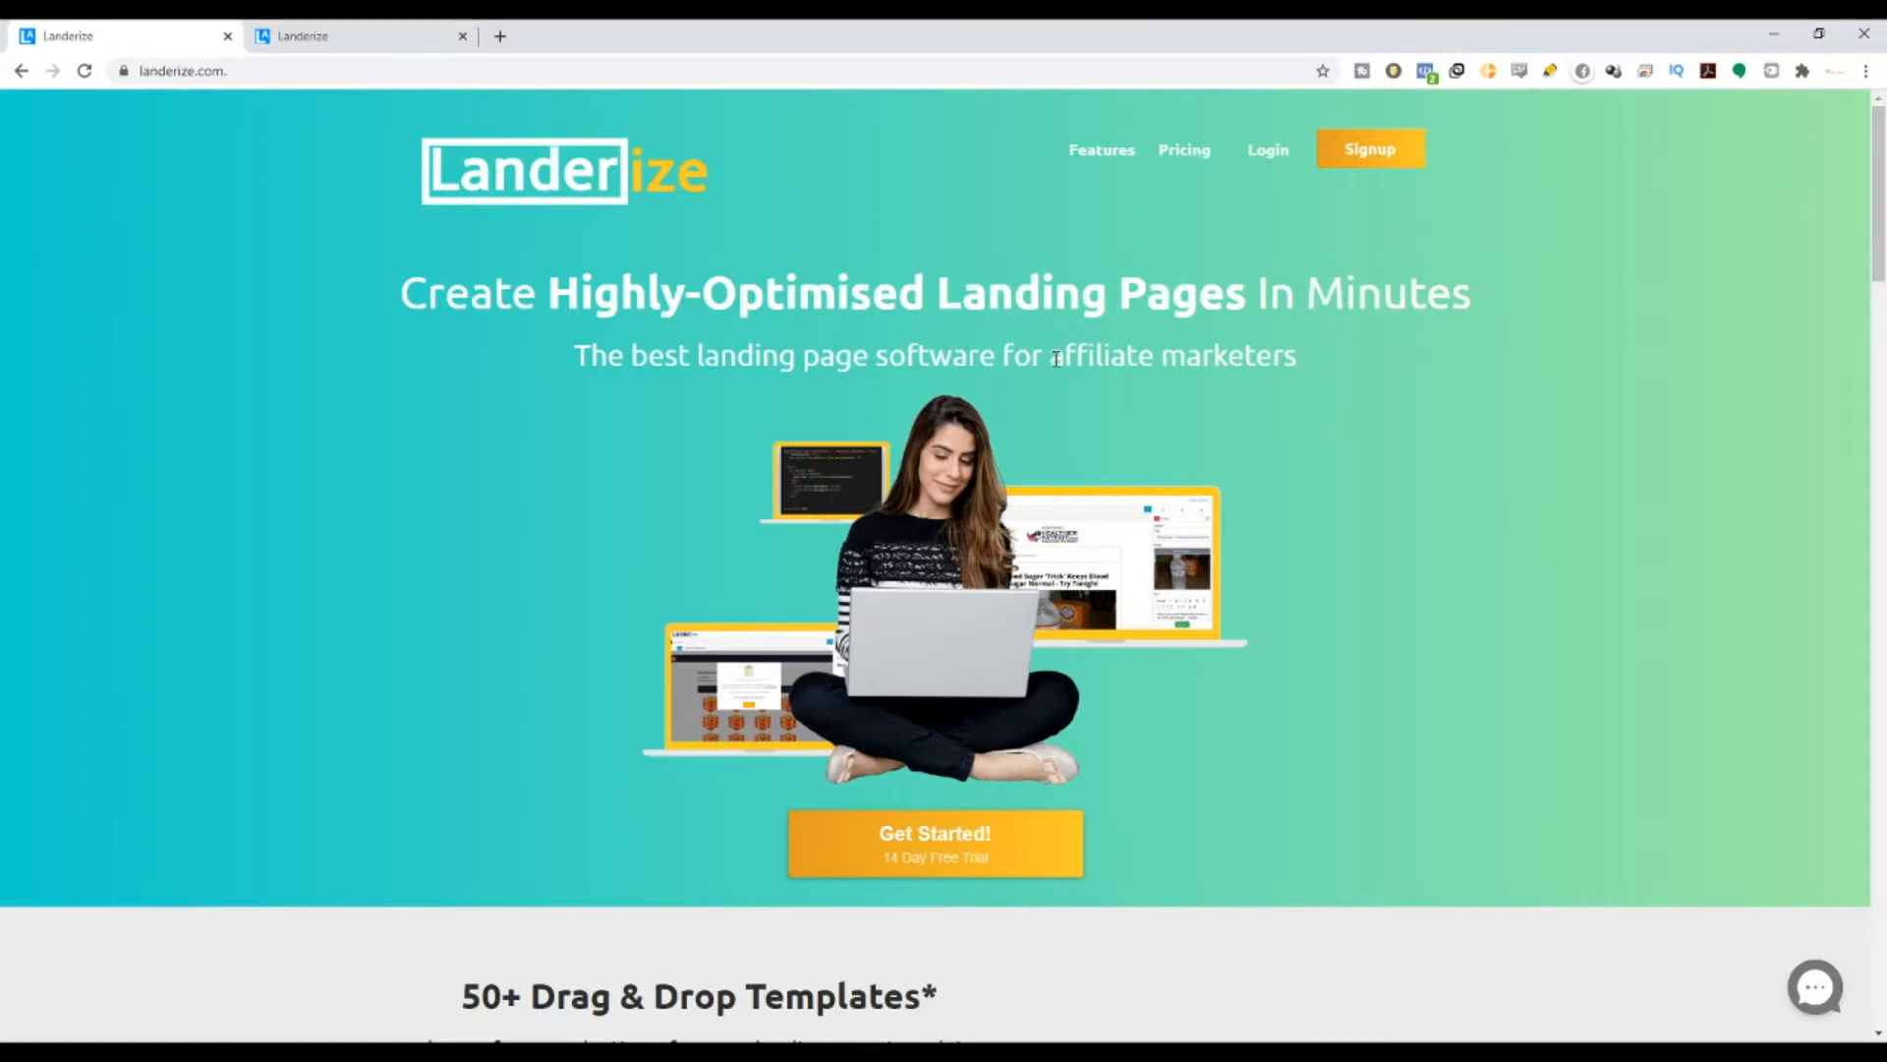
drag(1049, 358, 1310, 337)
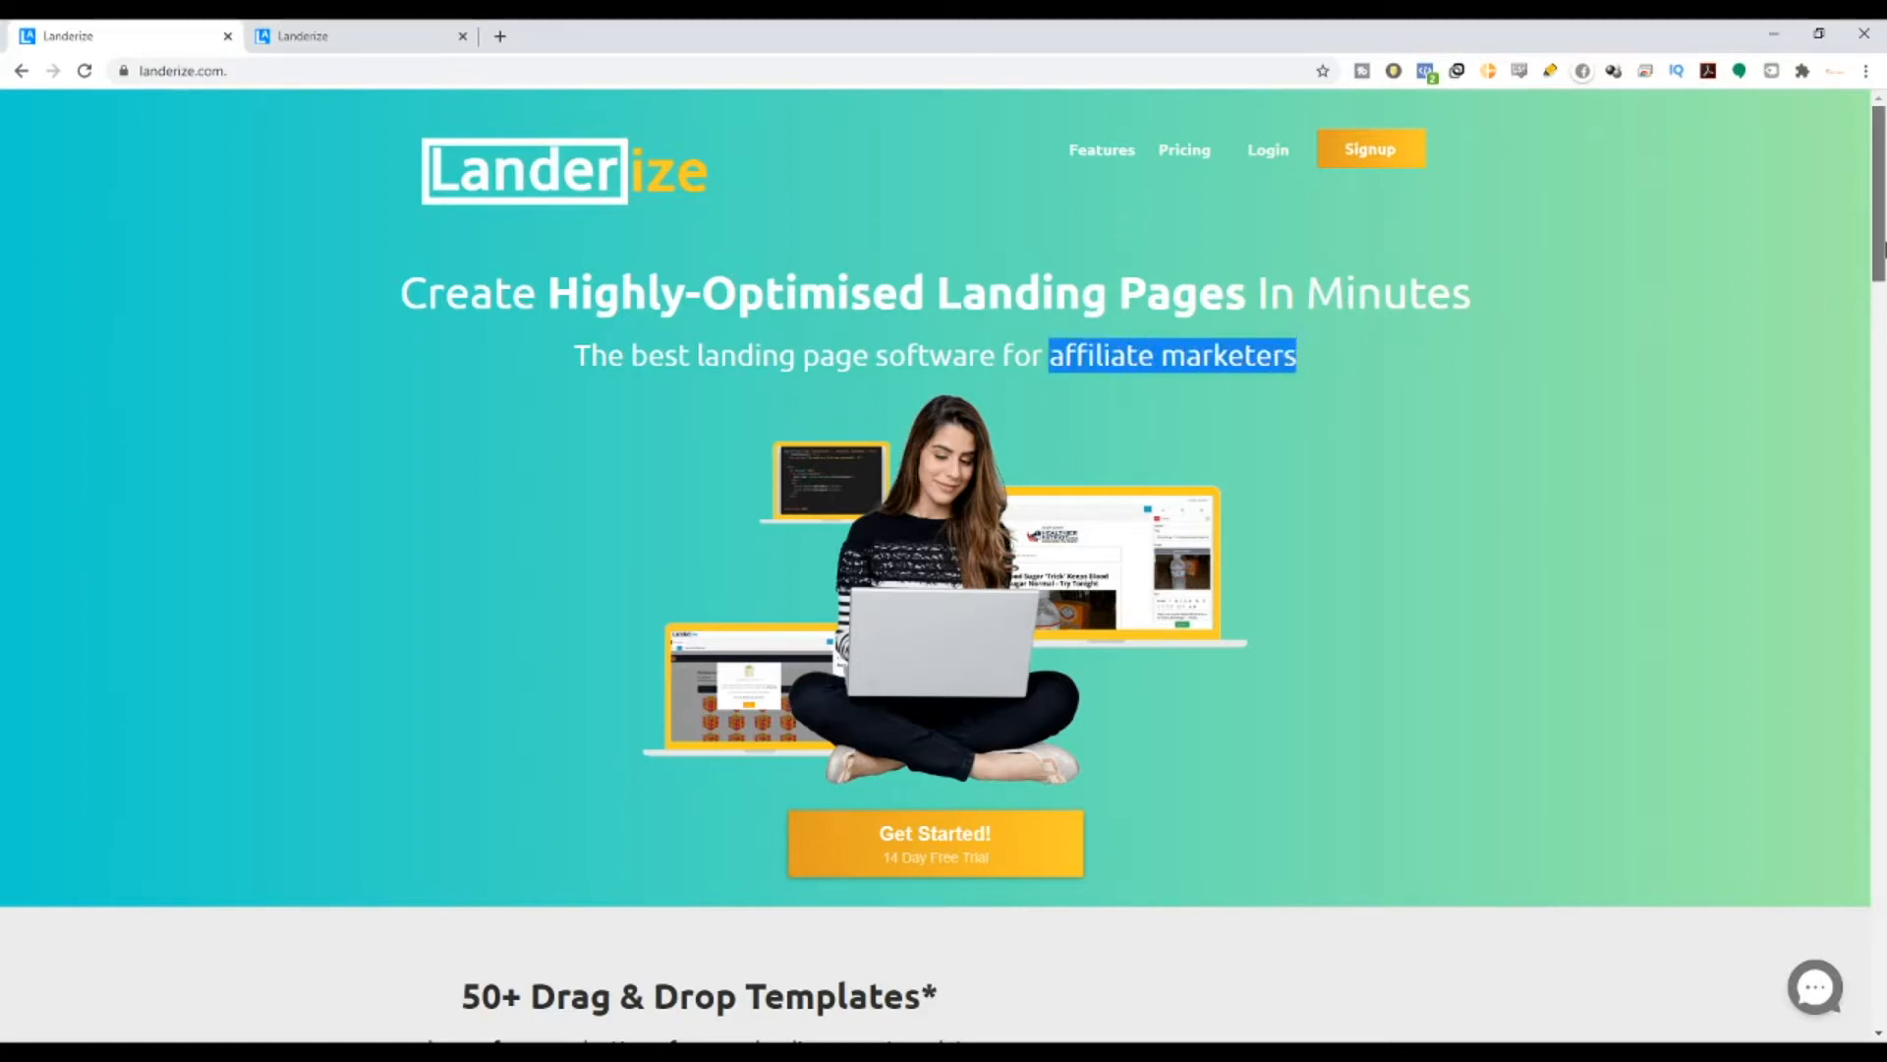
drag(1881, 253, 1880, 302)
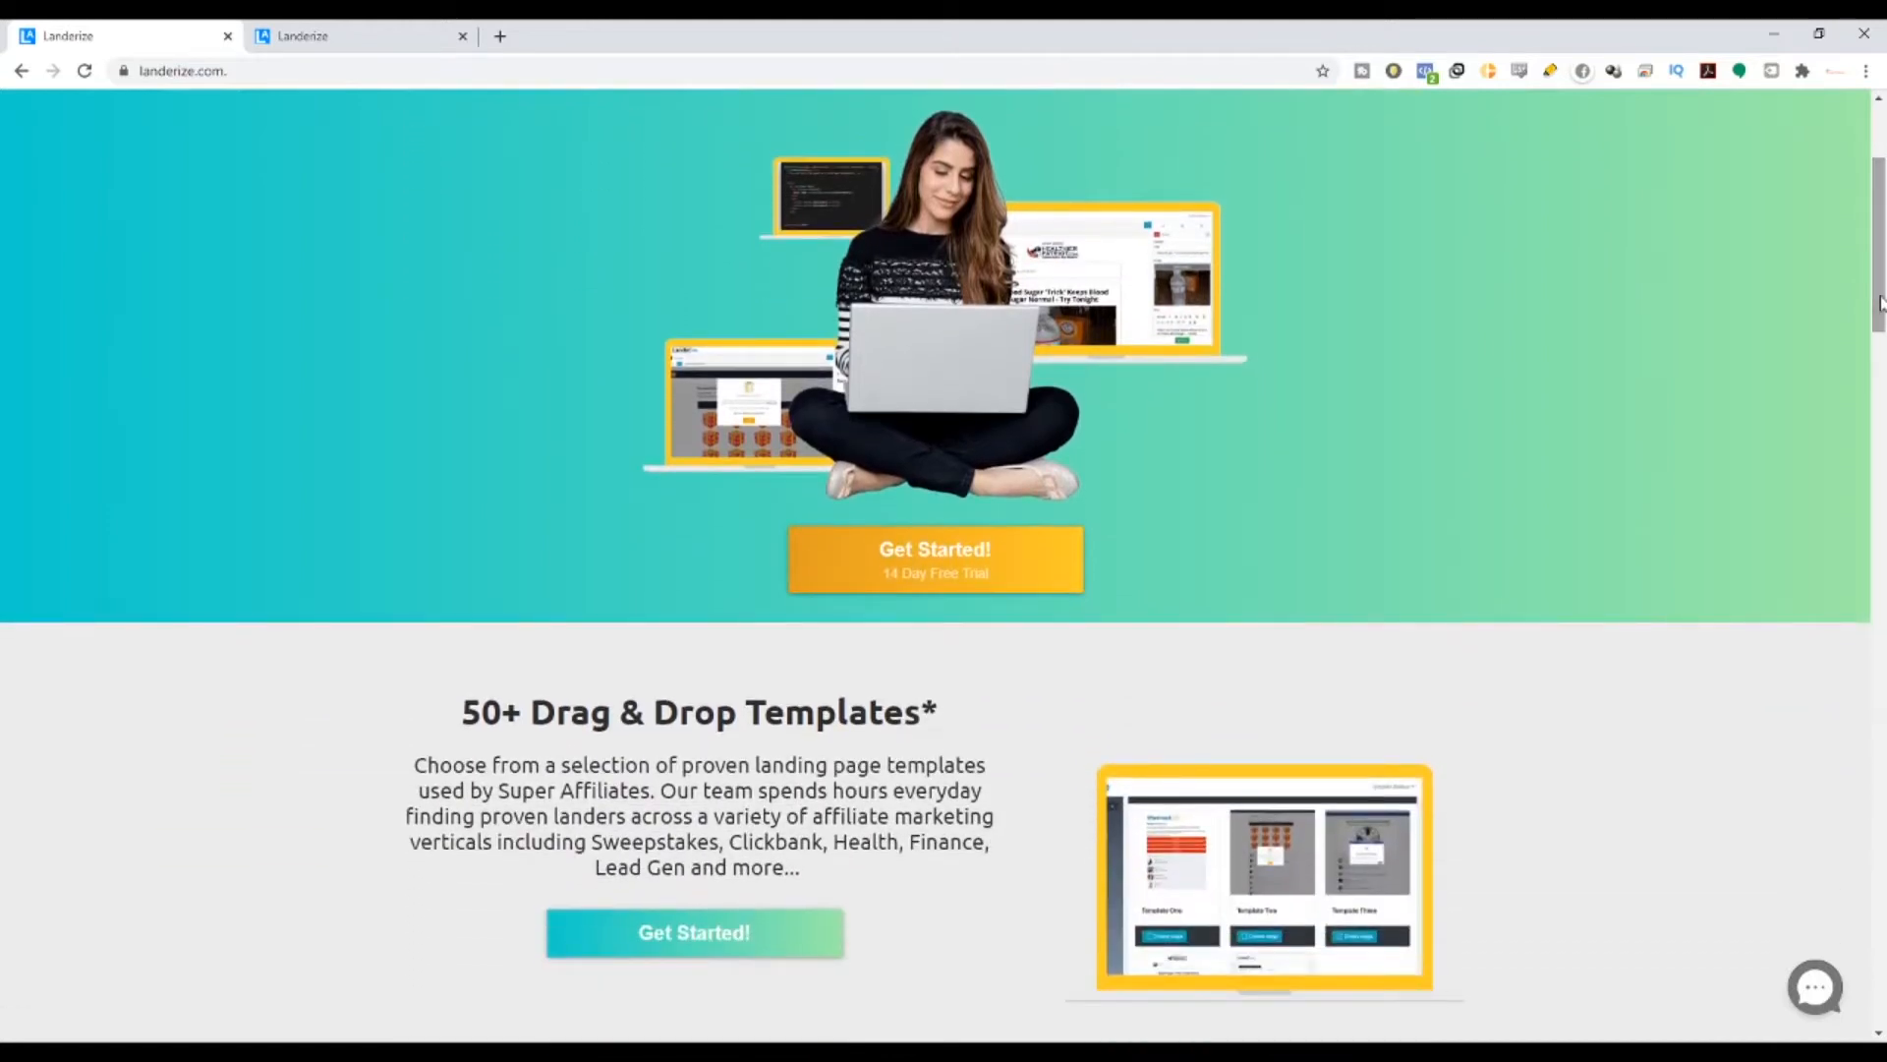
mouse_move(1881, 301)
mouse_down()
mouse_move(1881, 409)
mouse_move(1876, 278)
mouse_up()
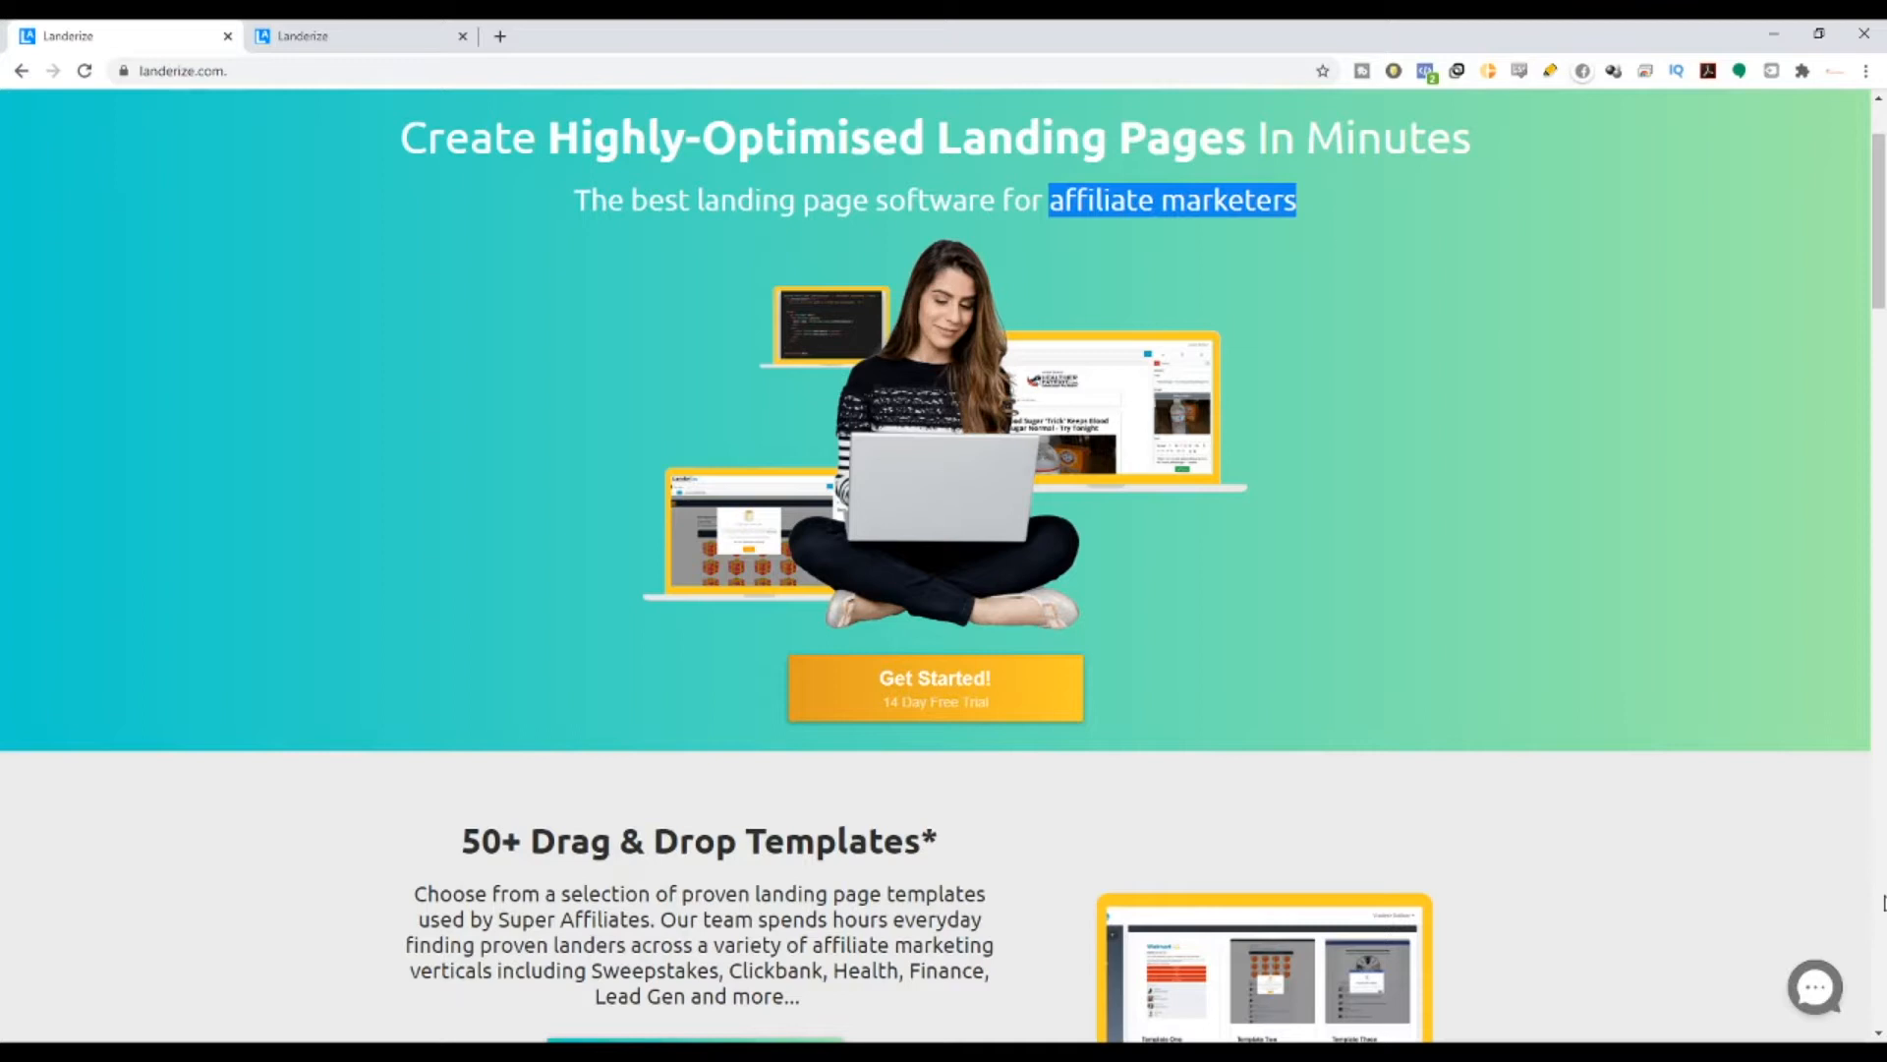
scroll(1740, 741, up, 2)
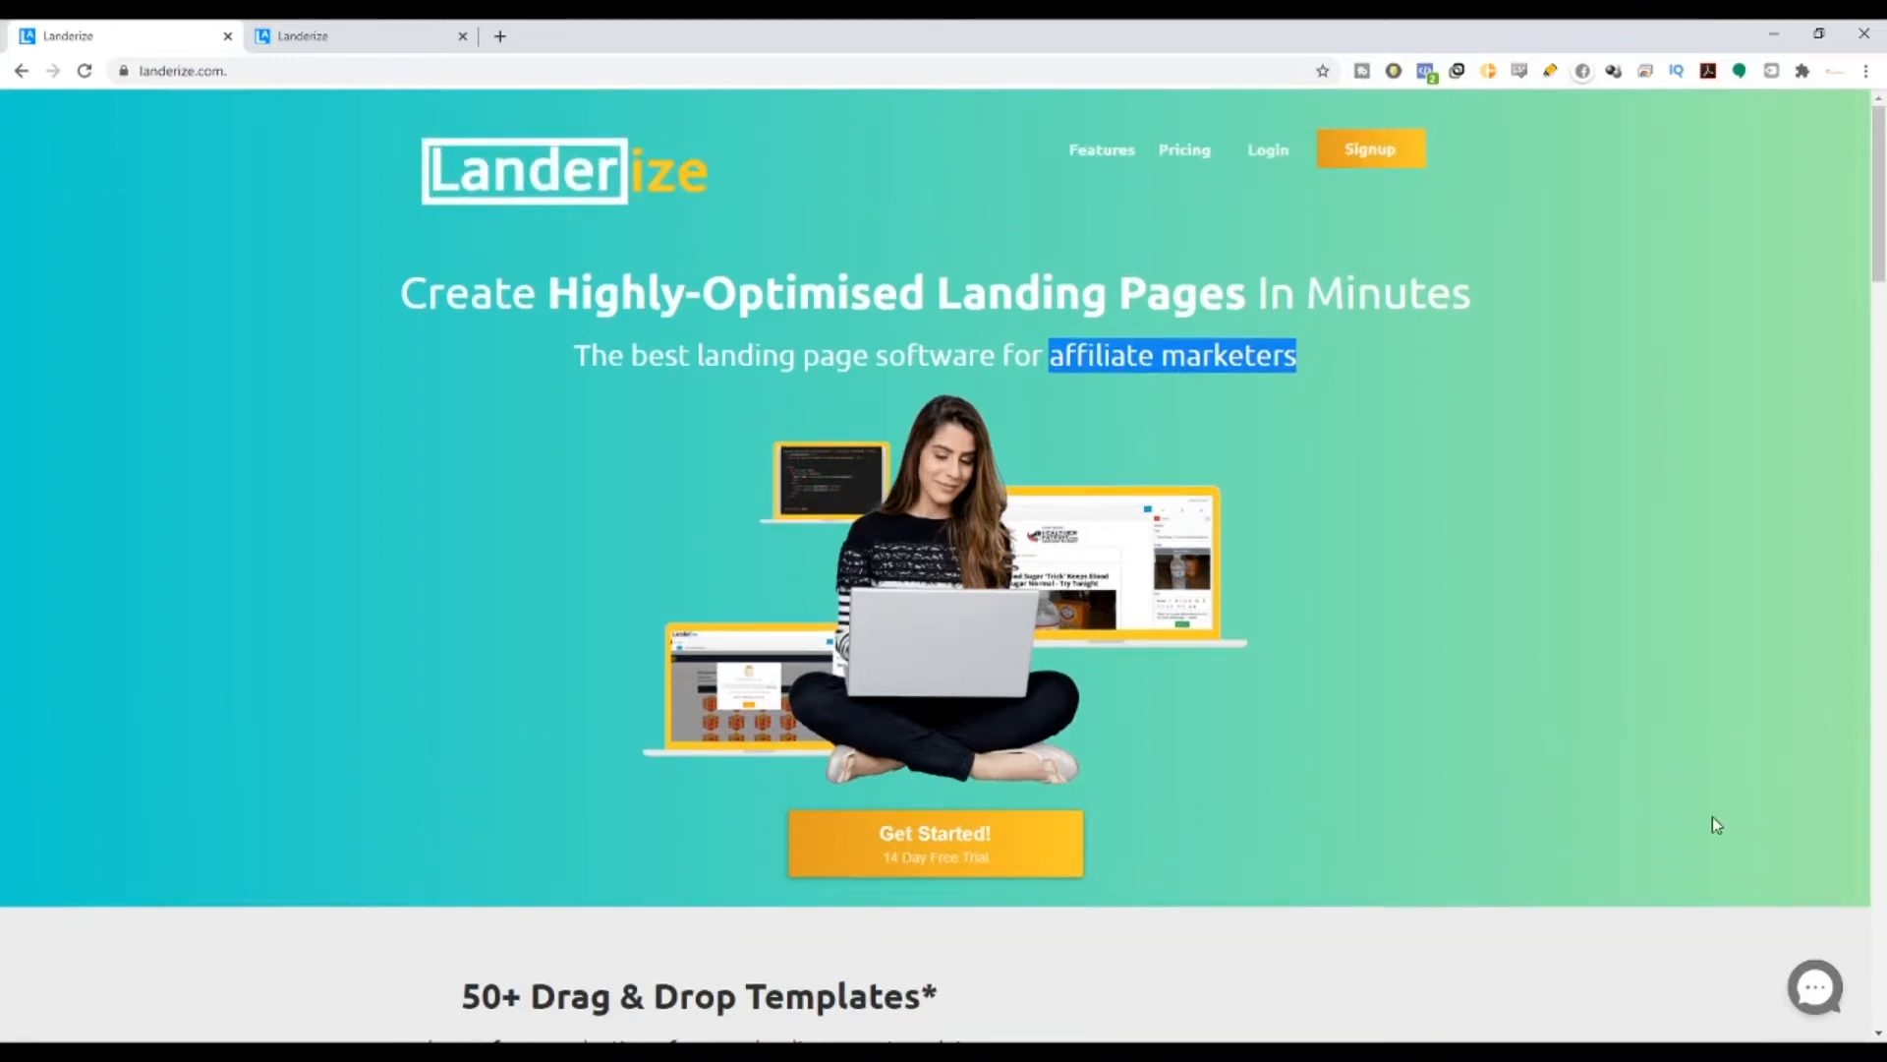
scroll(1715, 824, down, 1)
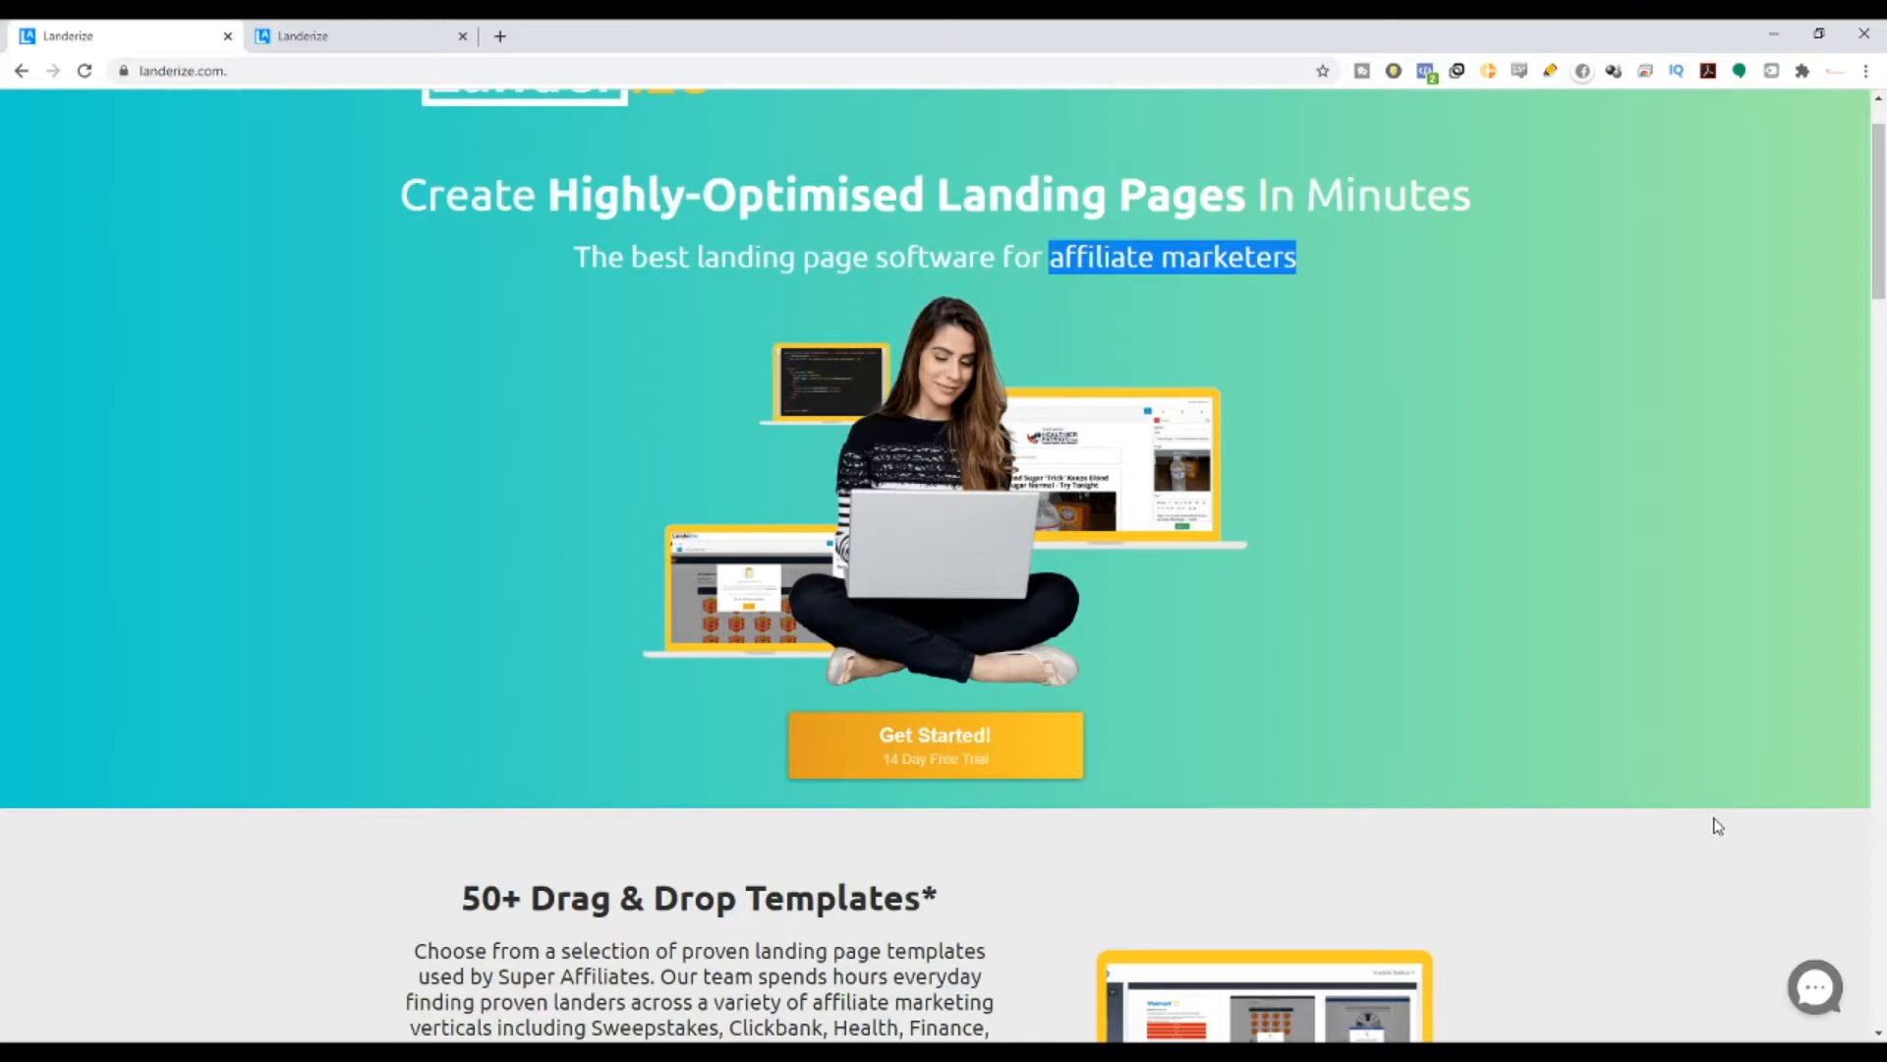
drag(1879, 261, 1882, 273)
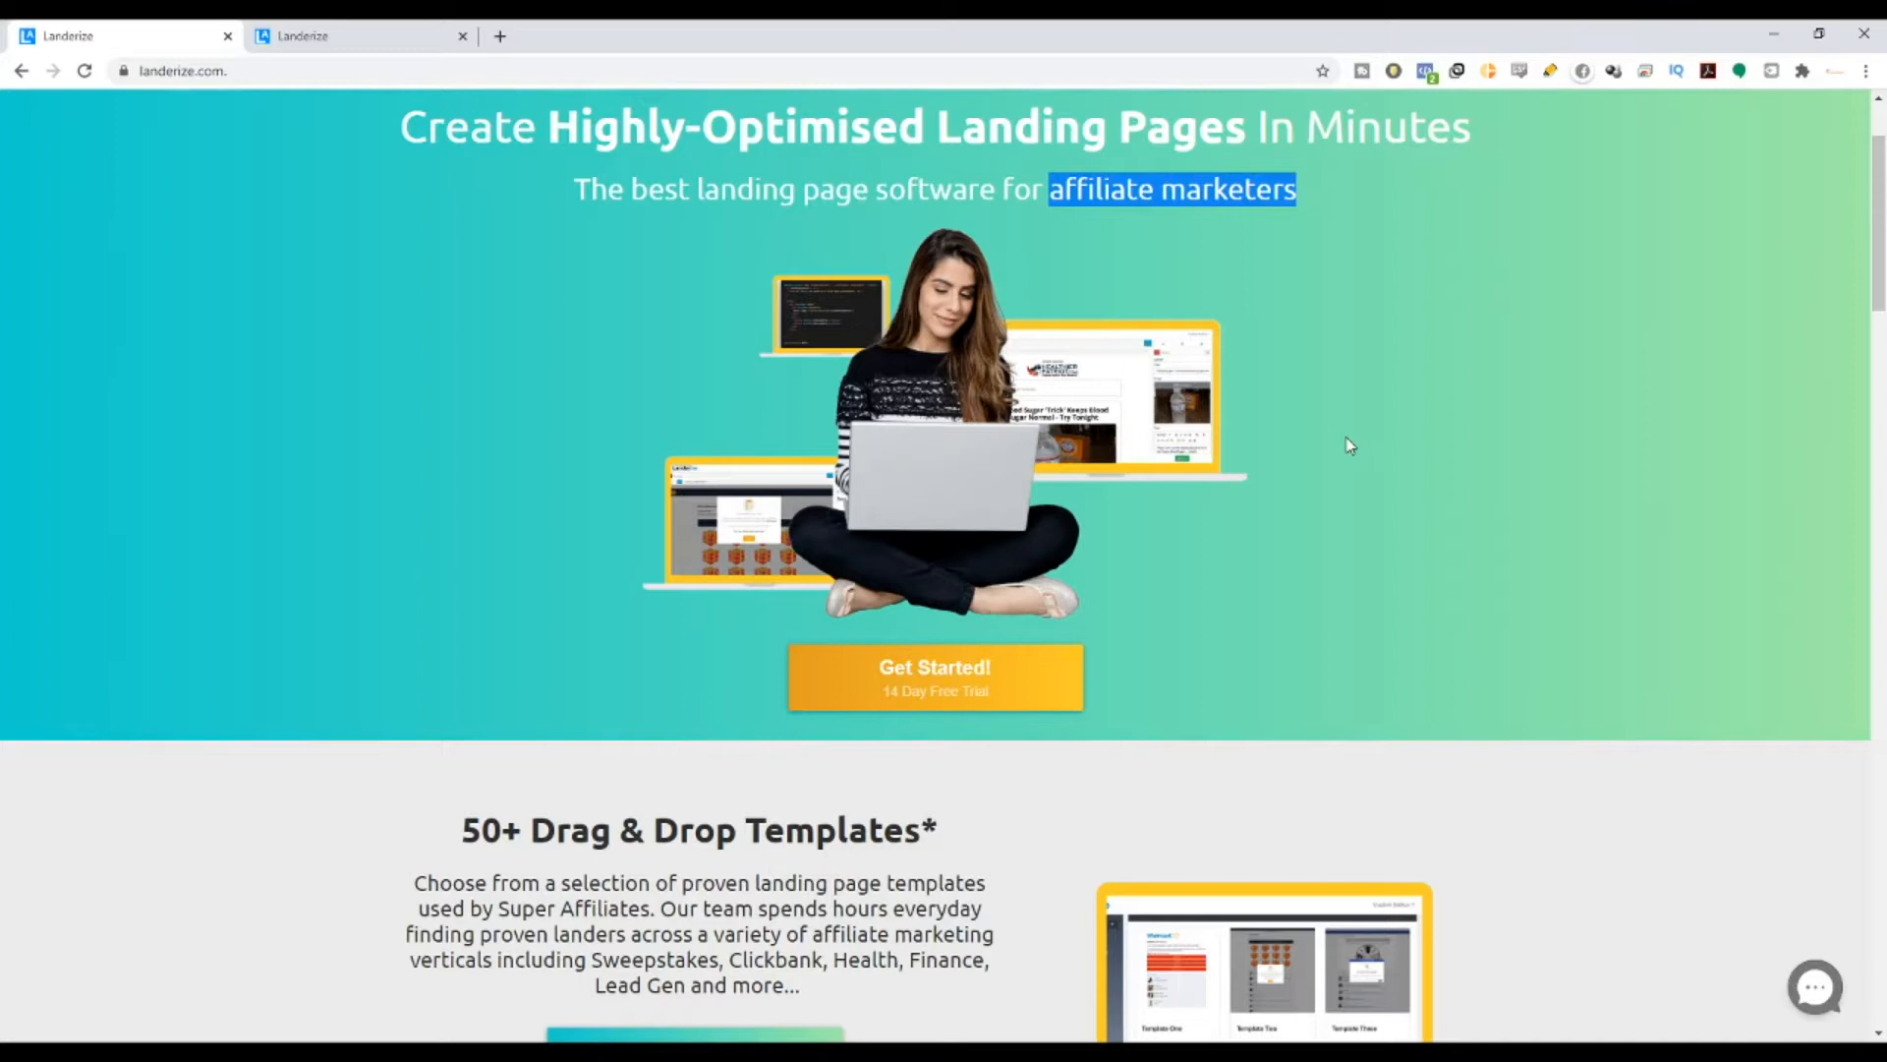
scroll(1491, 476, up, 2)
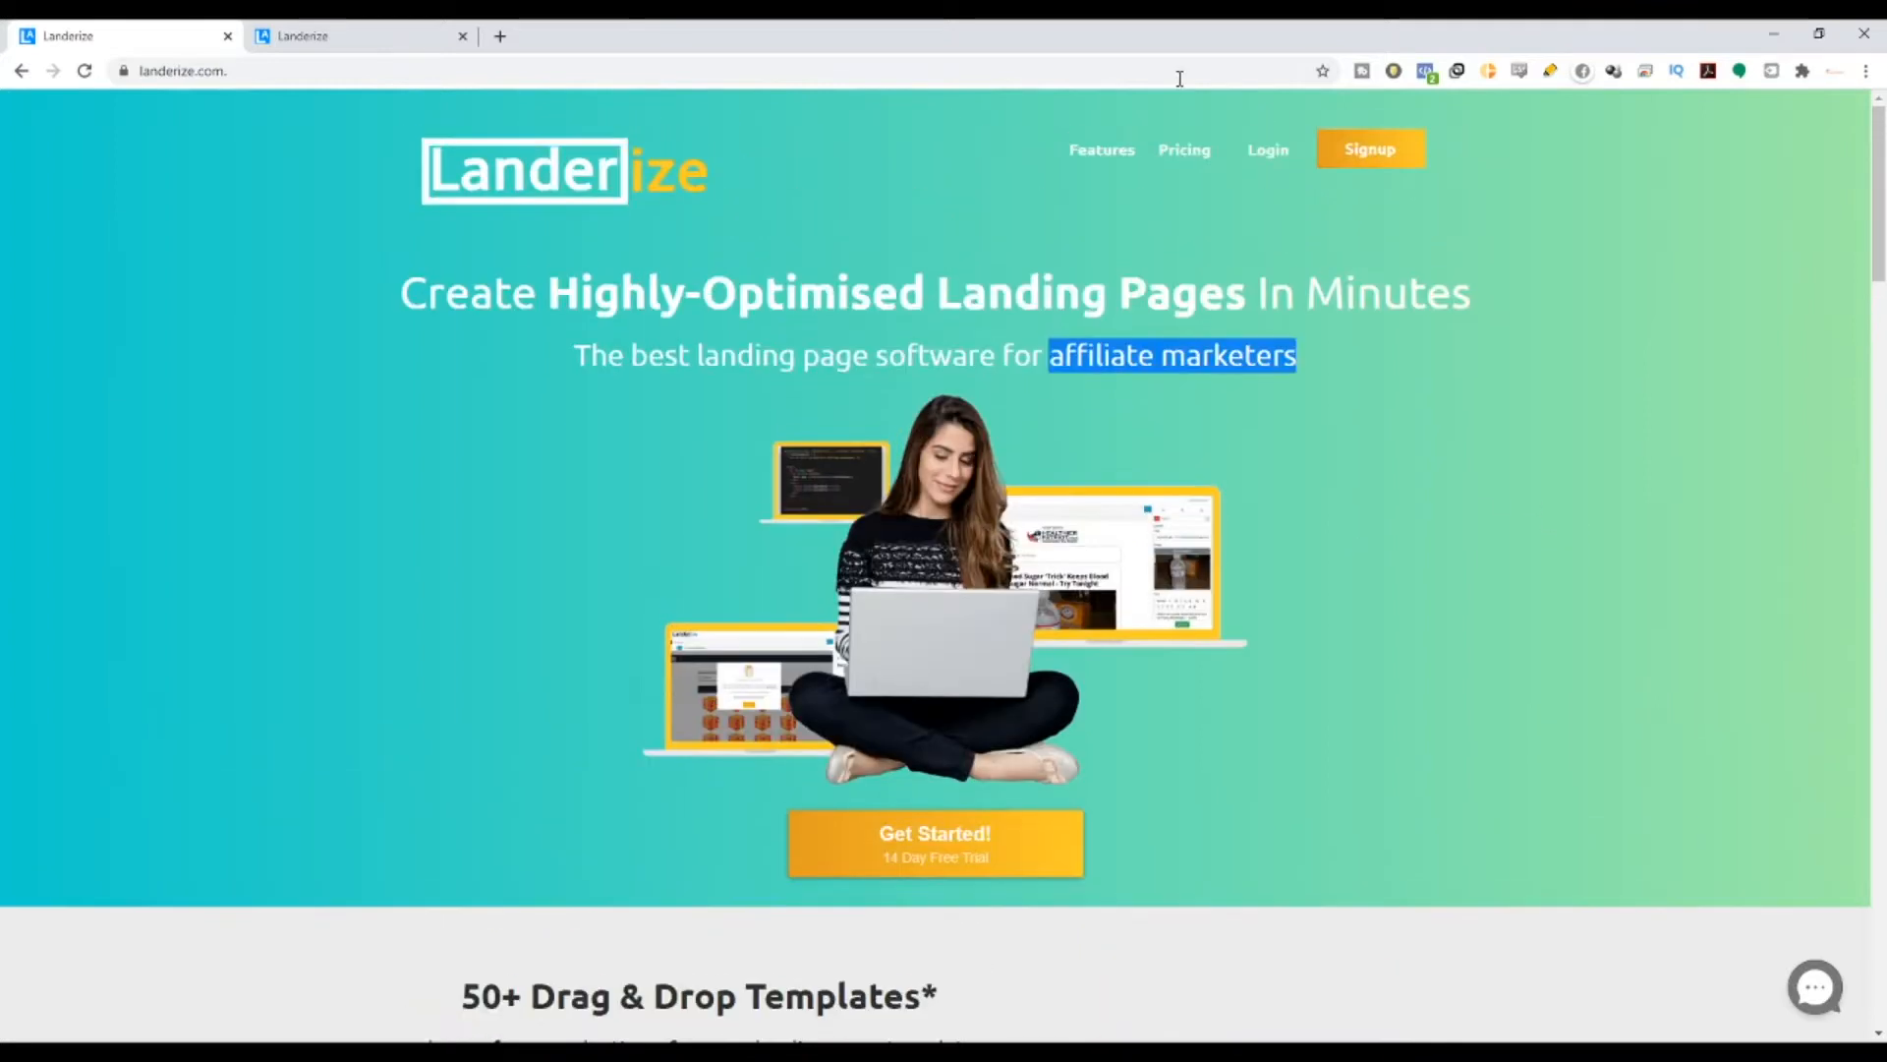
click(373, 31)
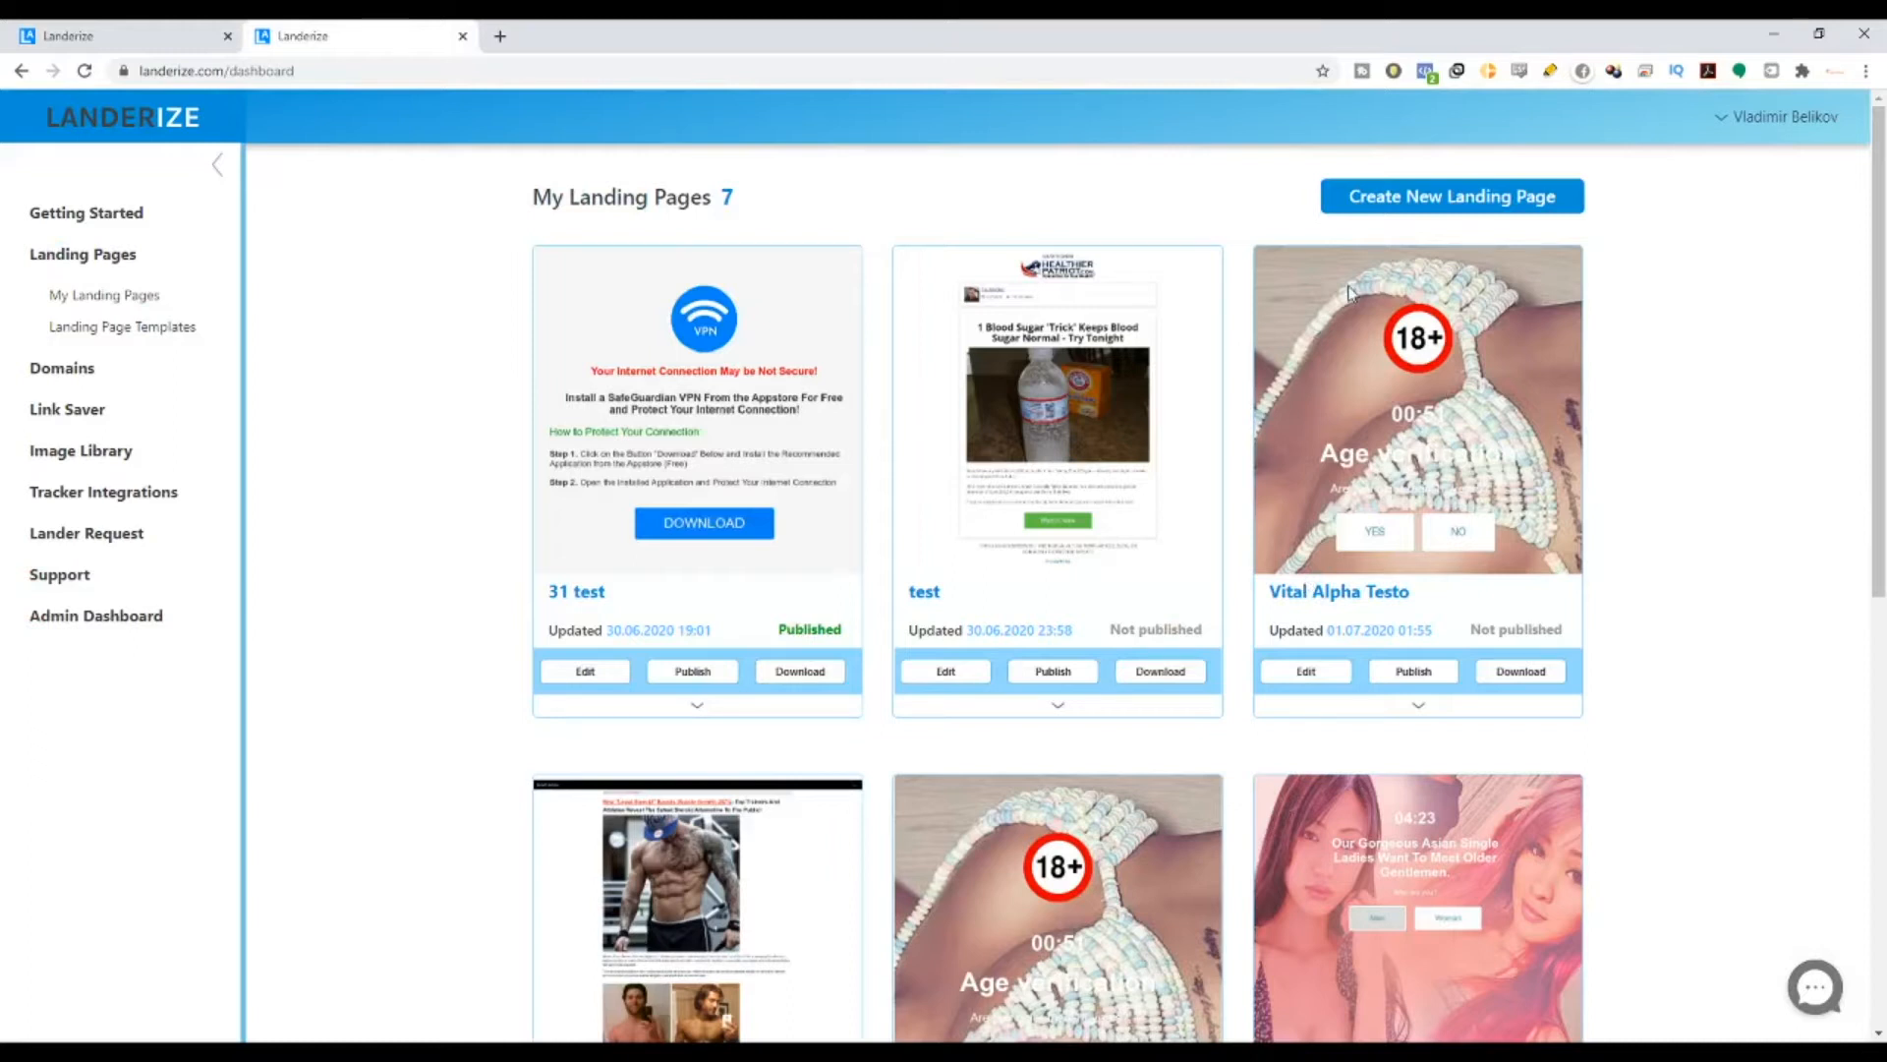
- Open the Getting Started guide and highlight the Step 1 heading
click(138, 214)
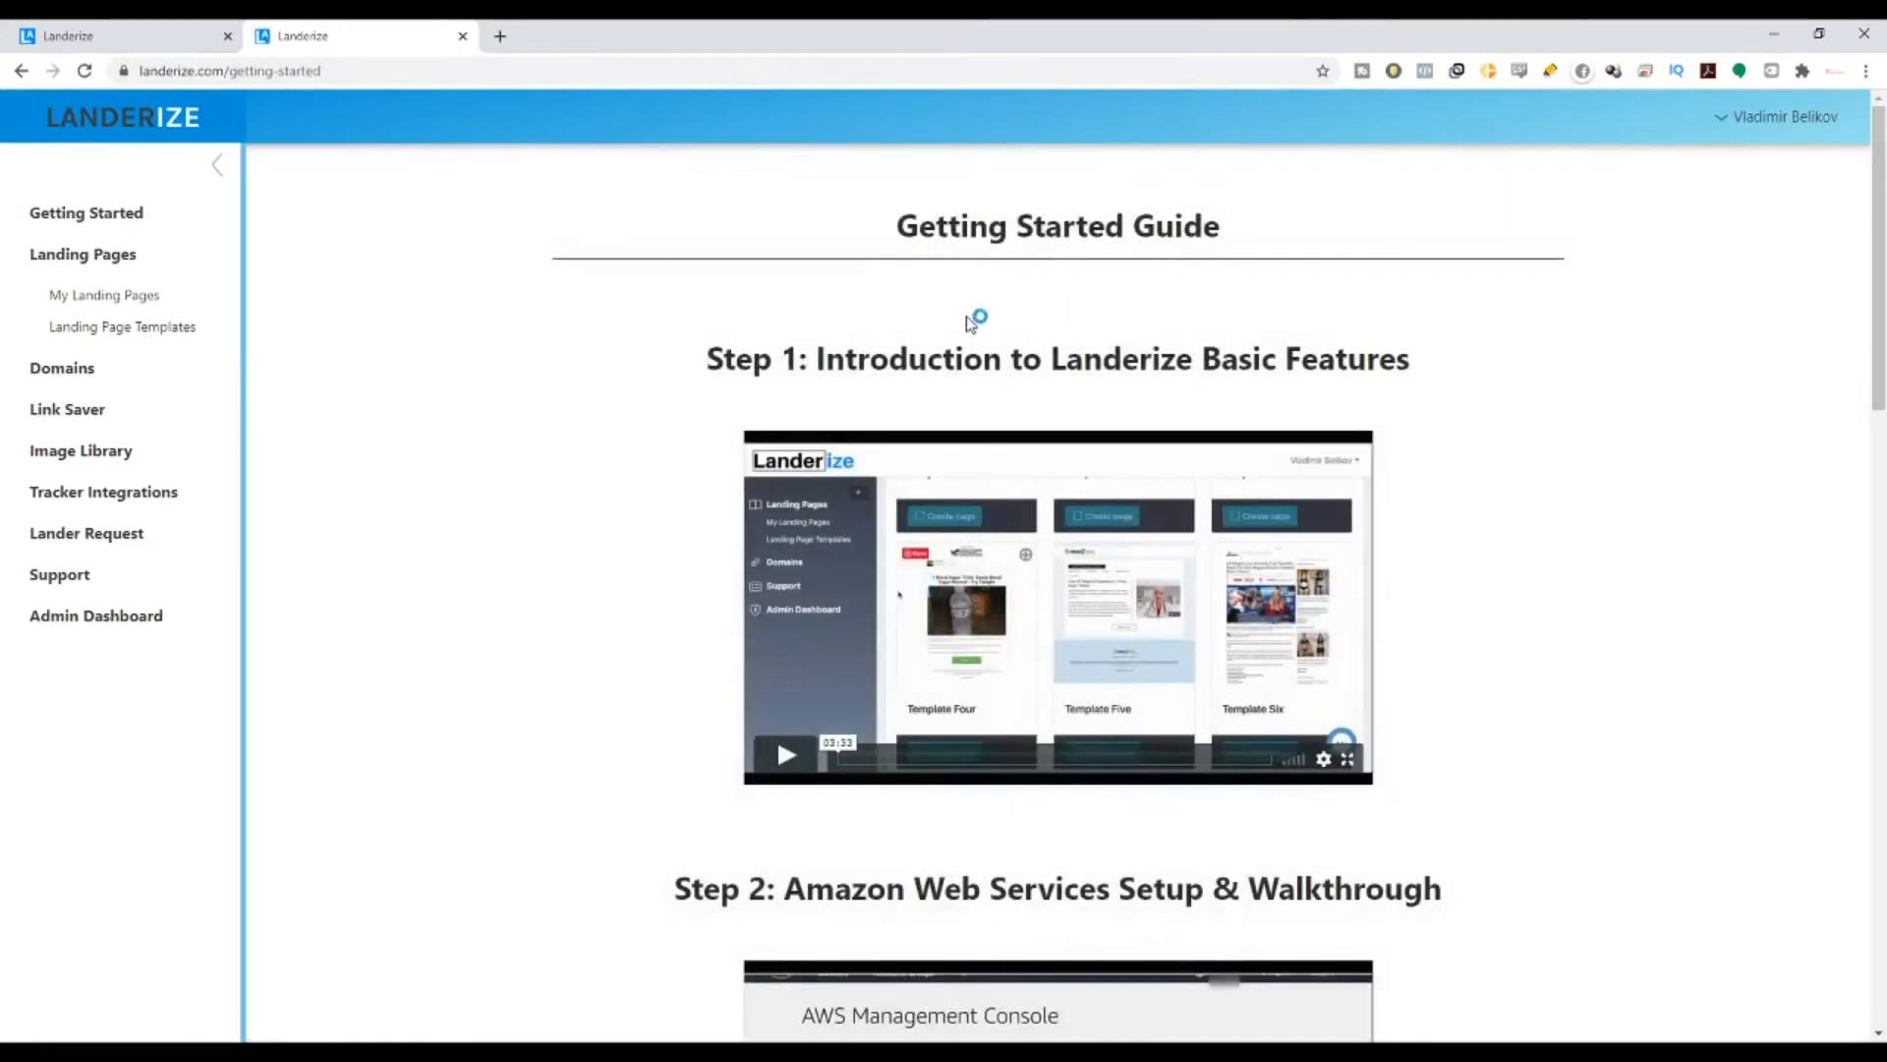
drag(710, 360, 1406, 379)
scroll(914, 400, down, 5)
scroll(914, 400, down, 15)
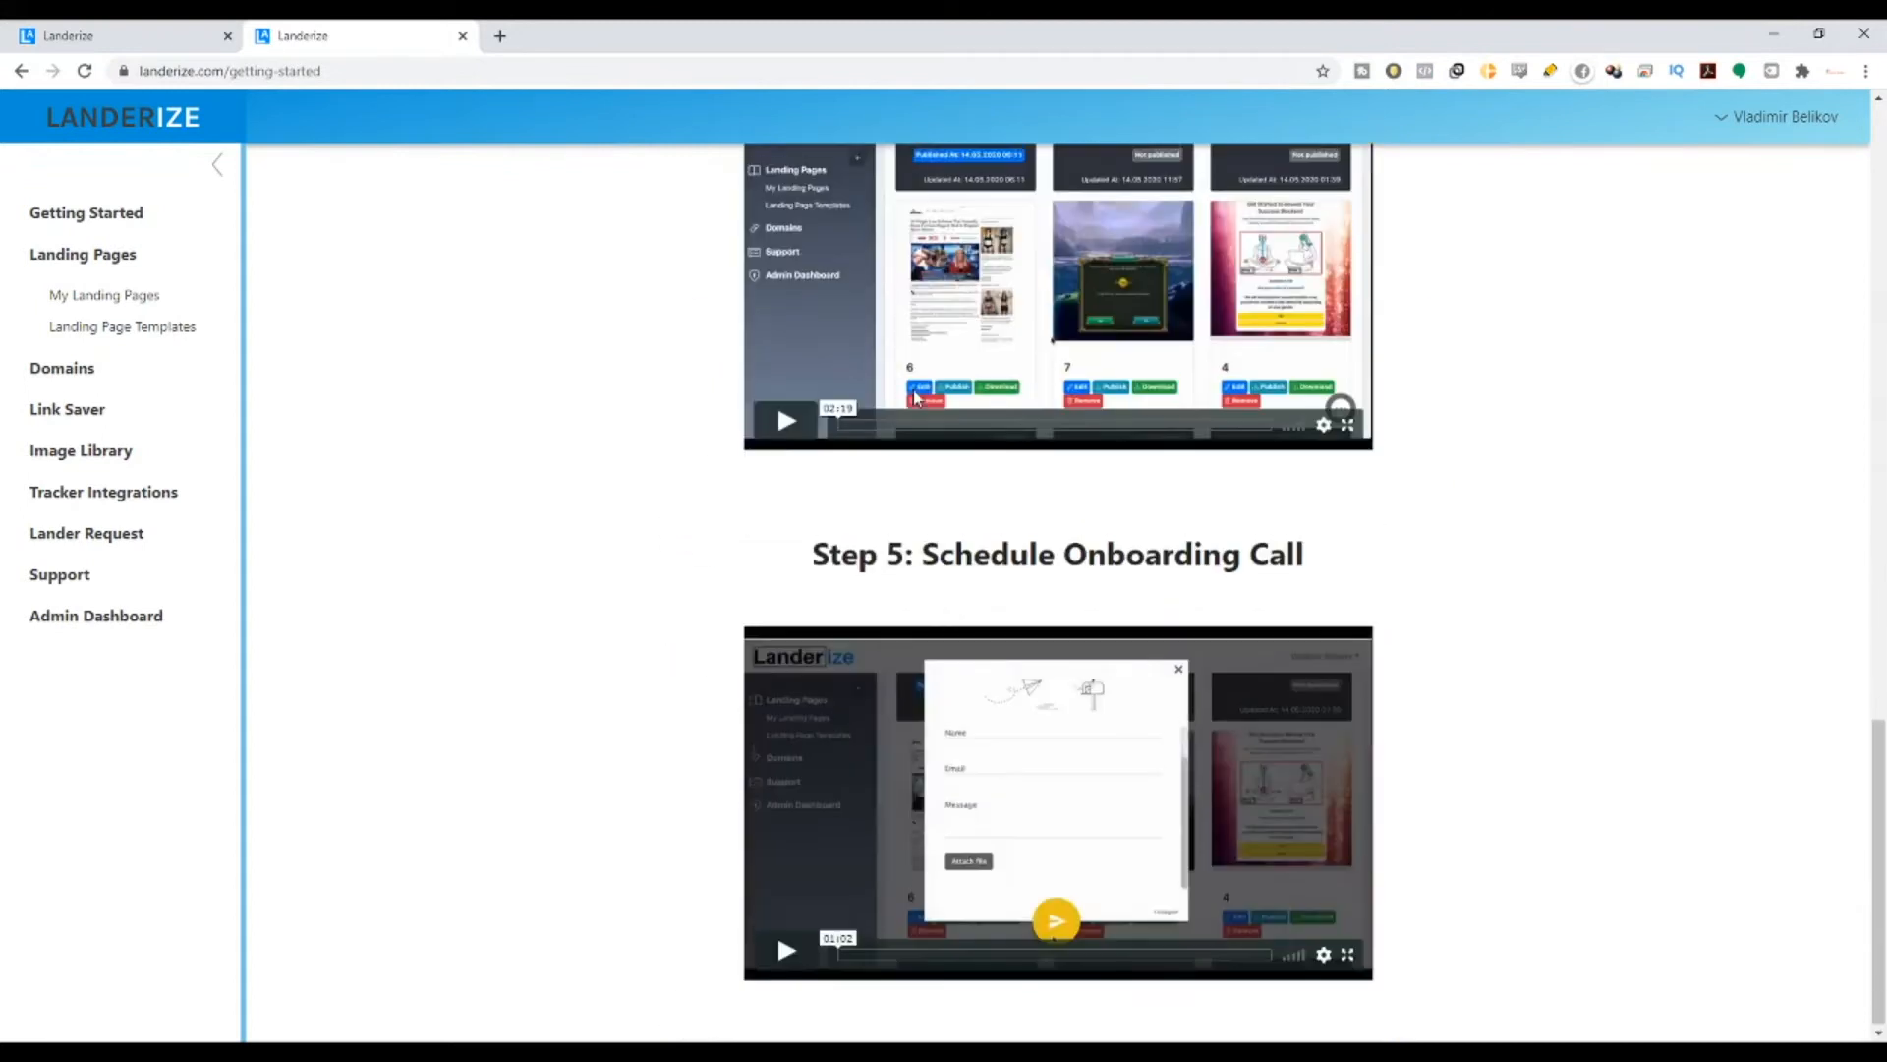
scroll(910, 391, up, 20)
drag(699, 366, 1425, 370)
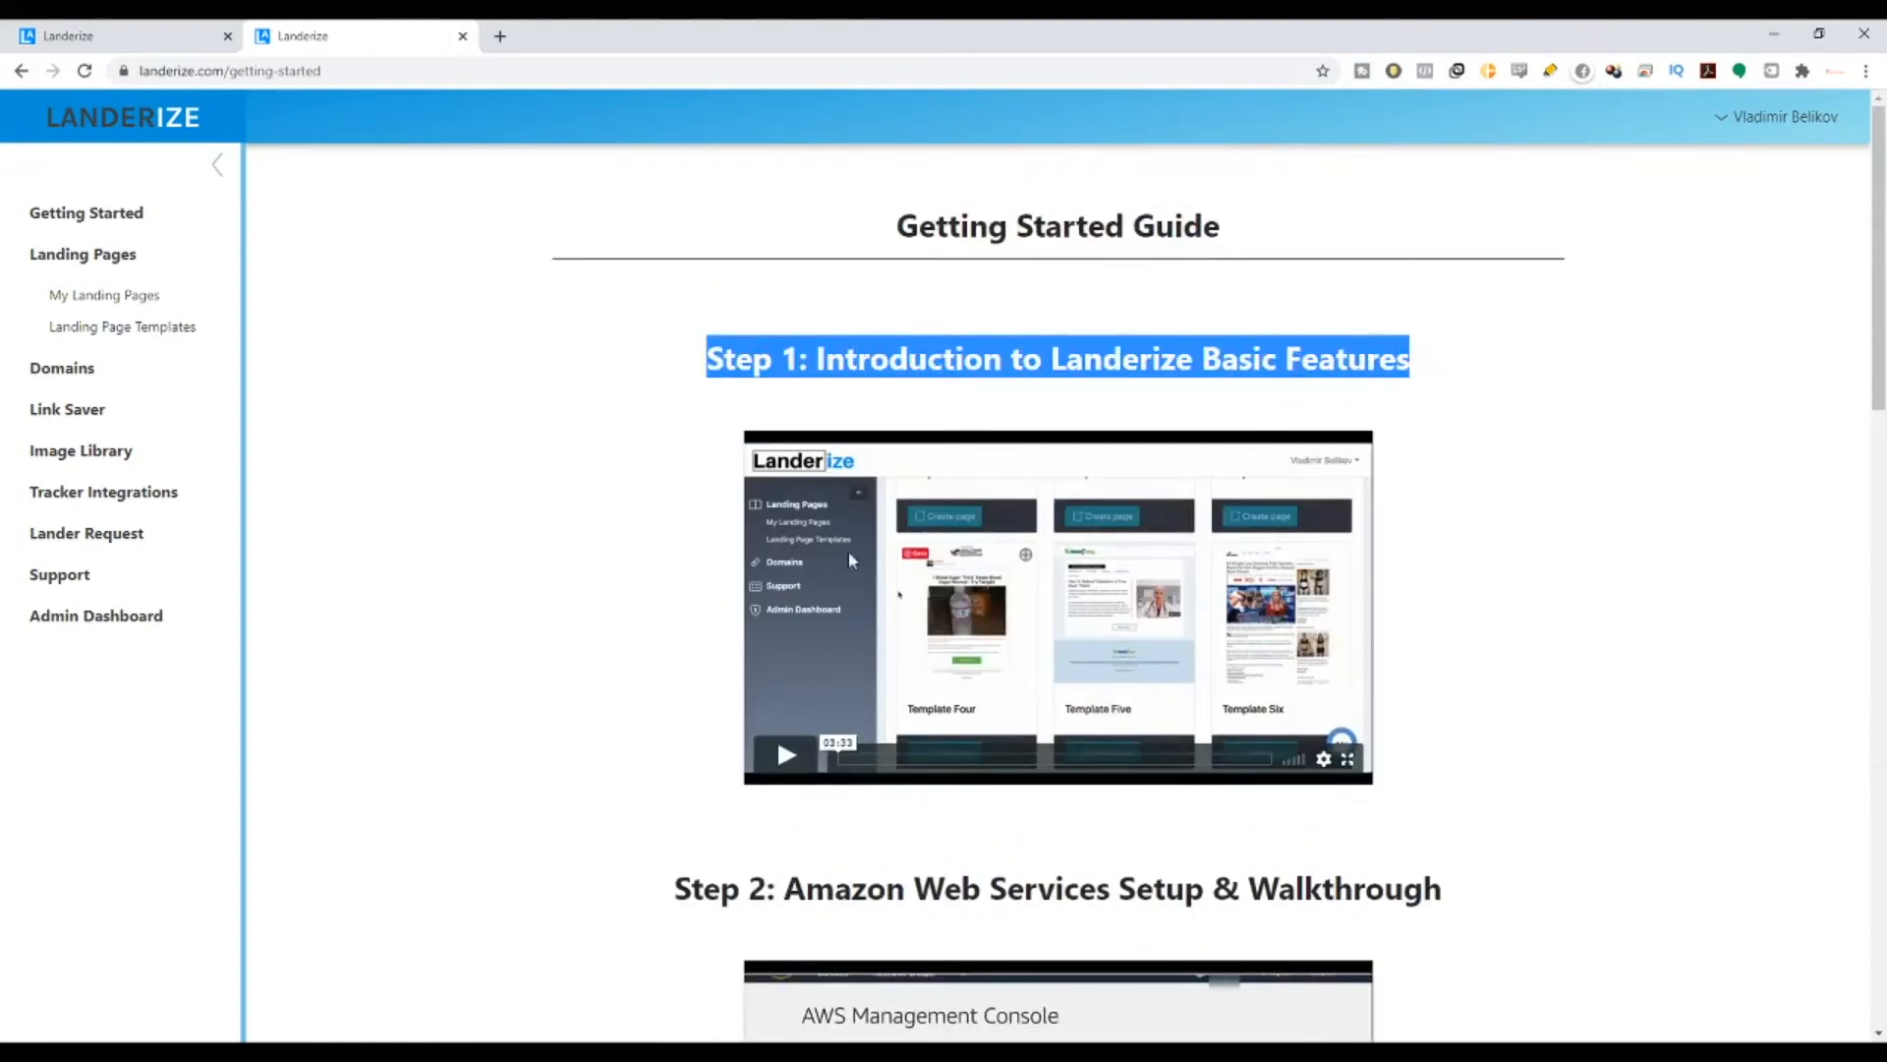
- Scroll down the guide, highlighting the later step headings
scroll(847, 550, down, 6)
drag(804, 300, 1500, 328)
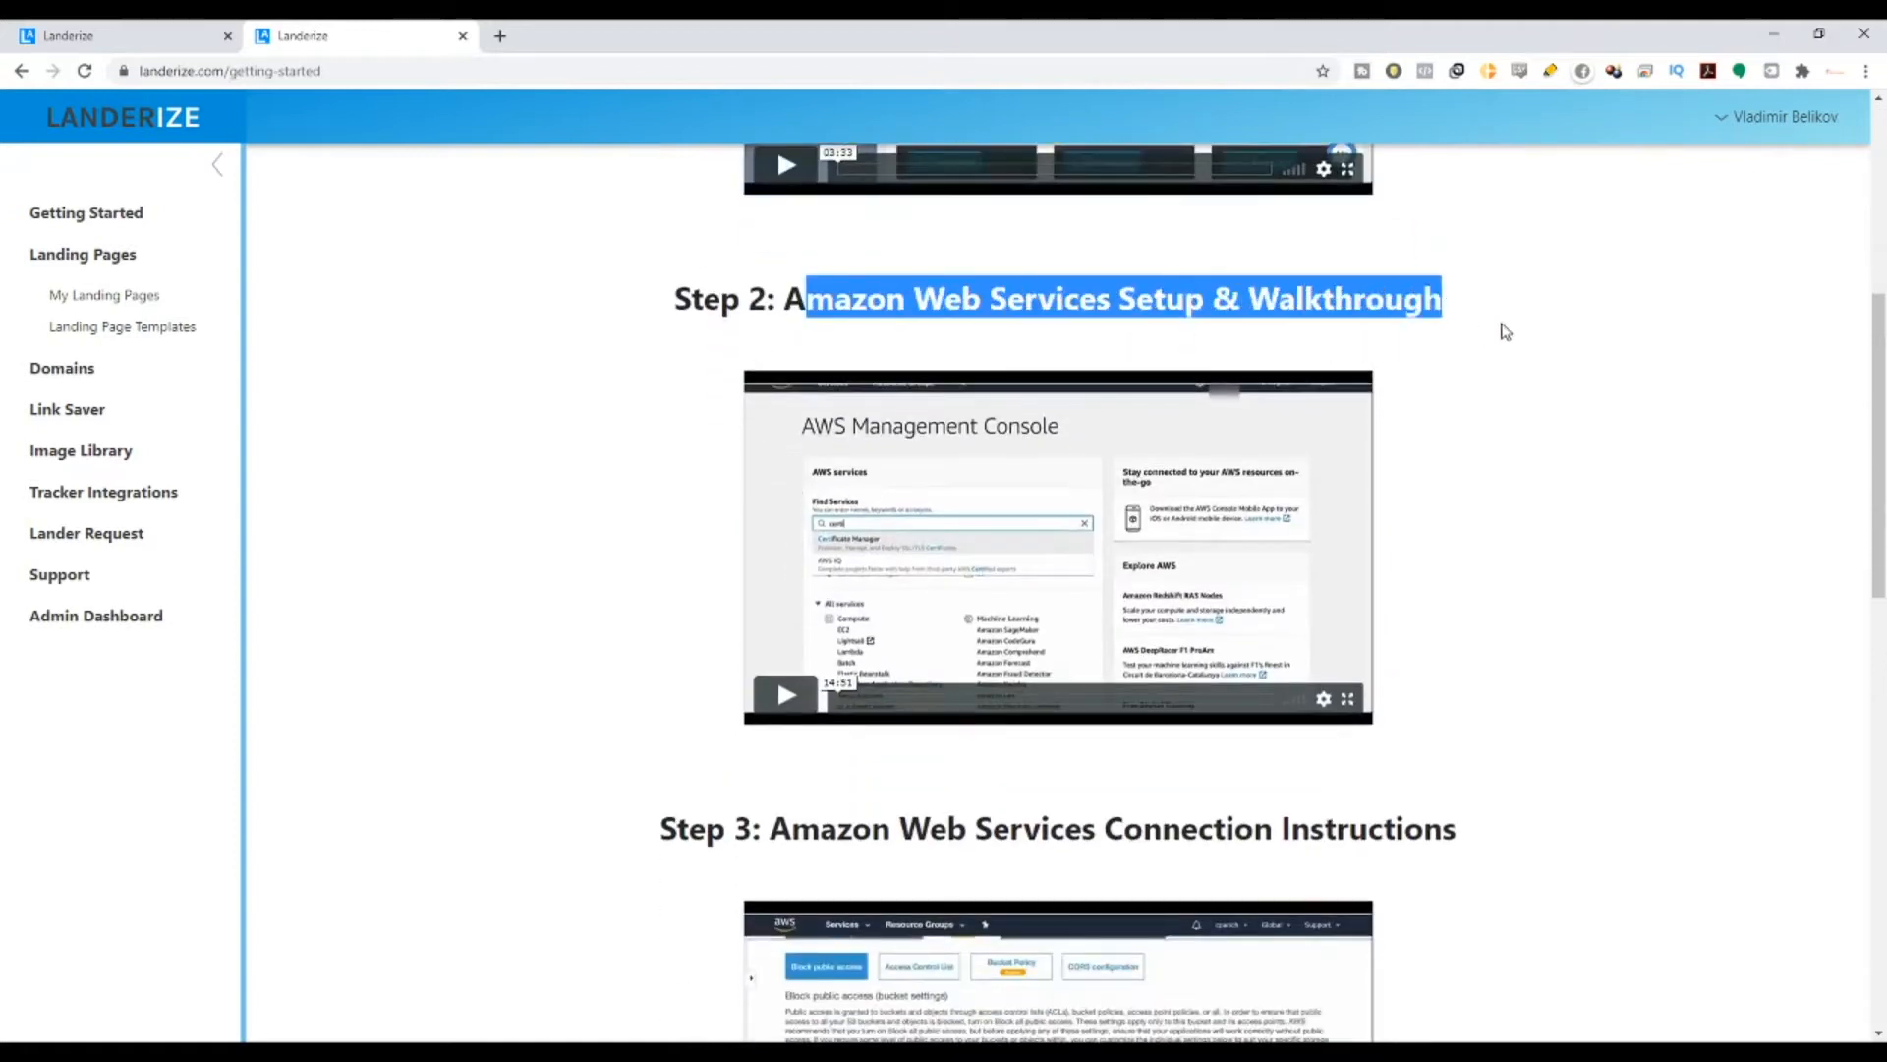
scroll(902, 569, down, 1)
scroll(902, 568, down, 1)
drag(753, 634, 1474, 632)
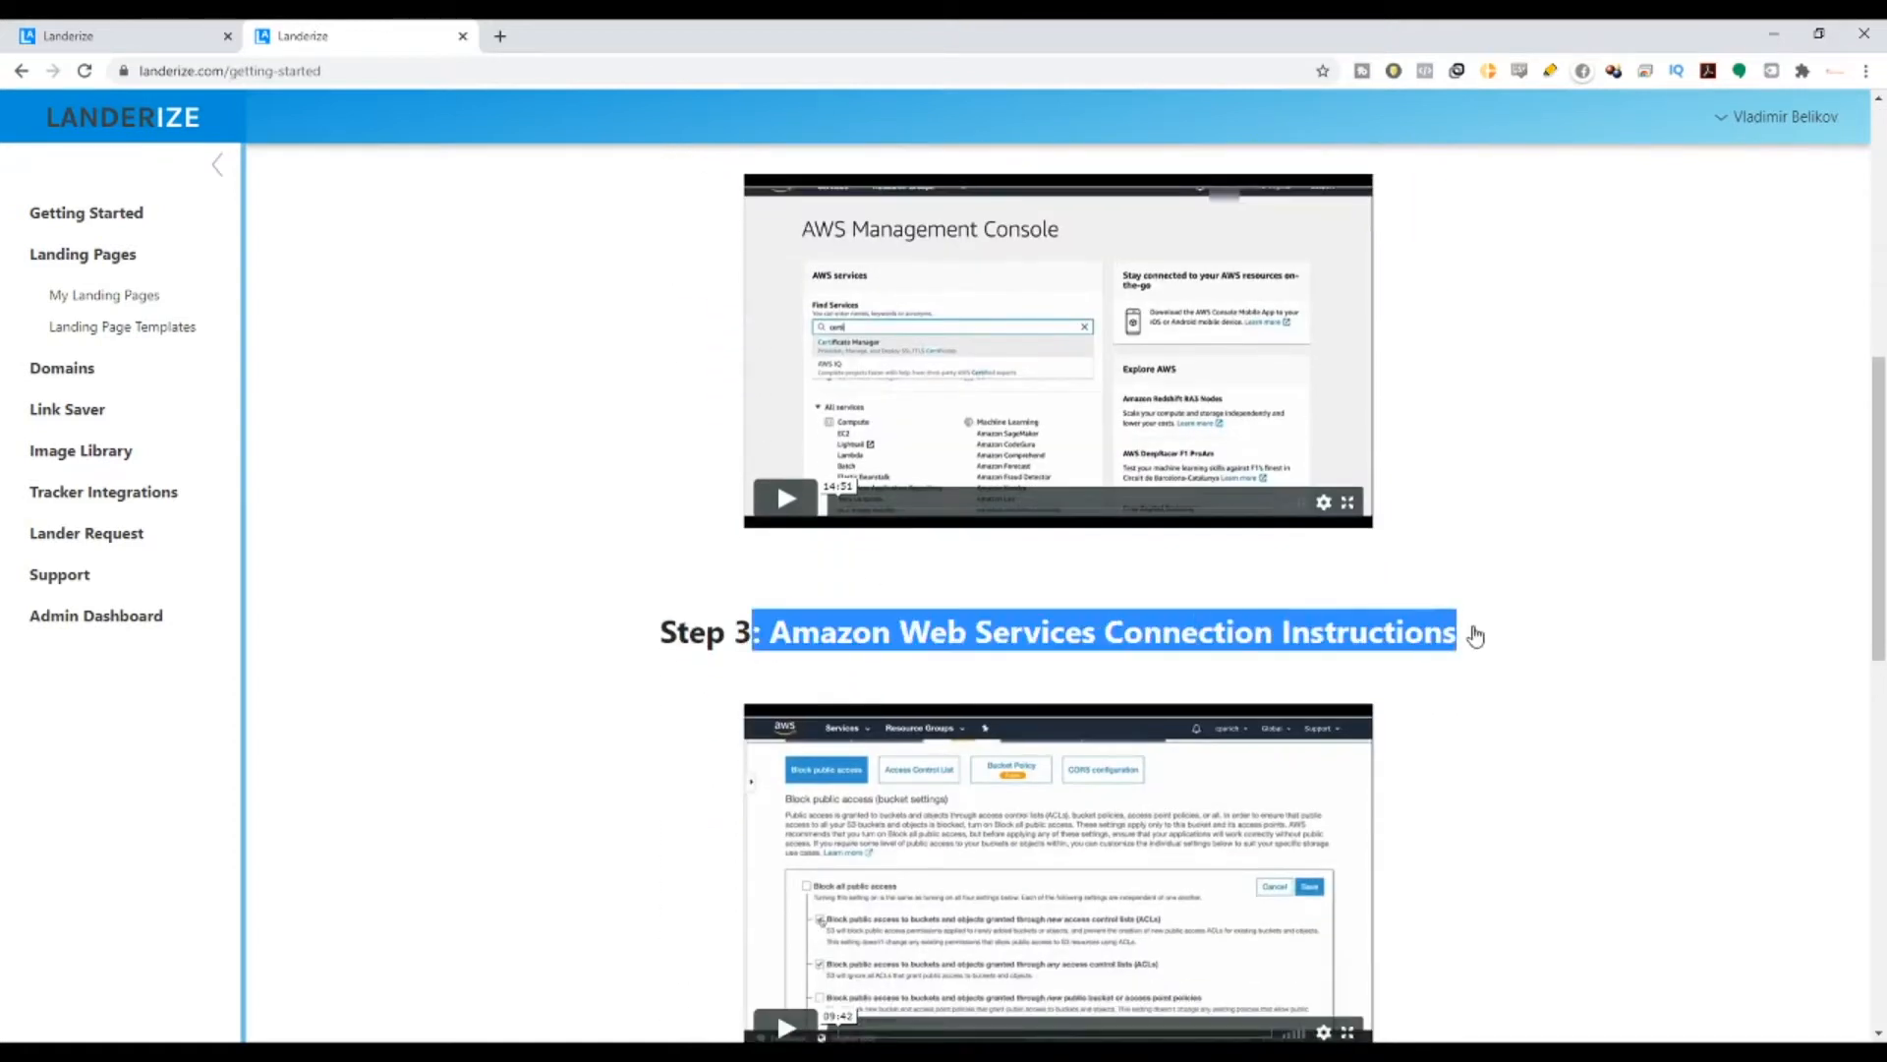
scroll(1494, 635, down, 3)
scroll(1490, 639, down, 4)
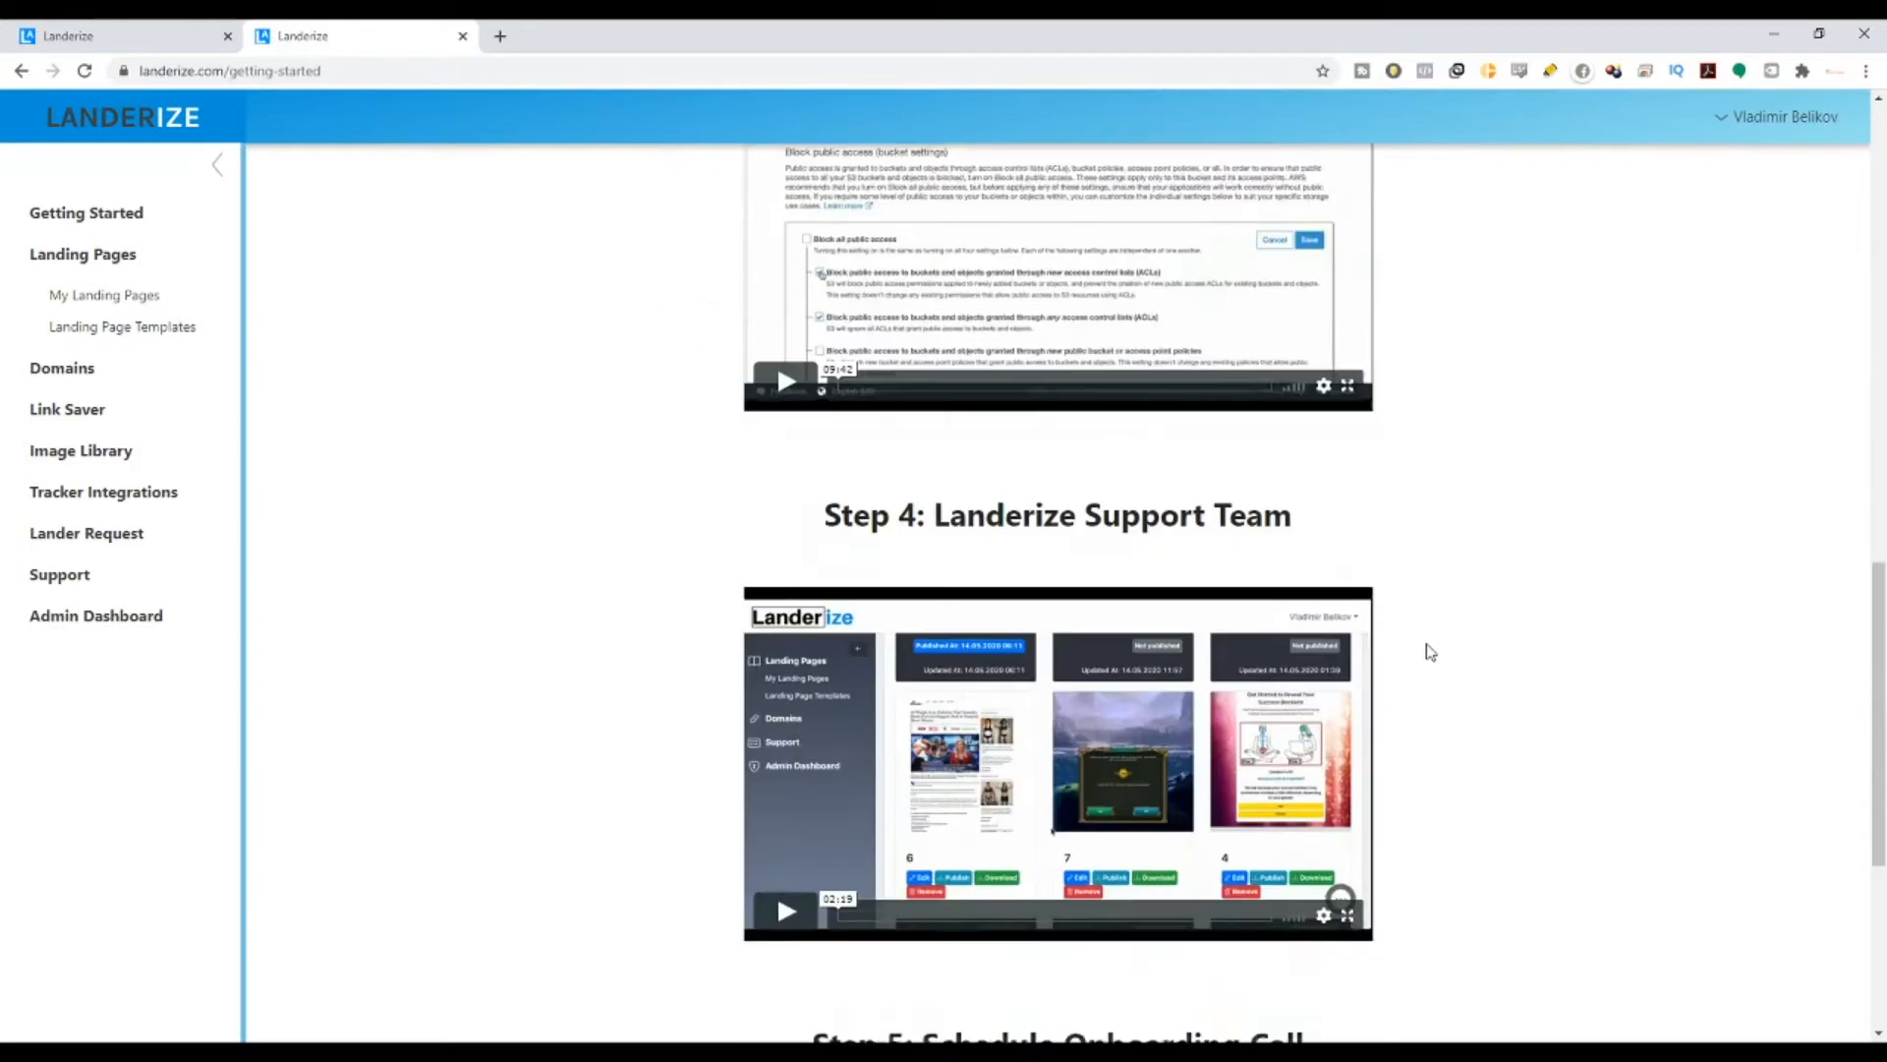
drag(924, 478, 1337, 450)
scroll(1331, 447, down, 4)
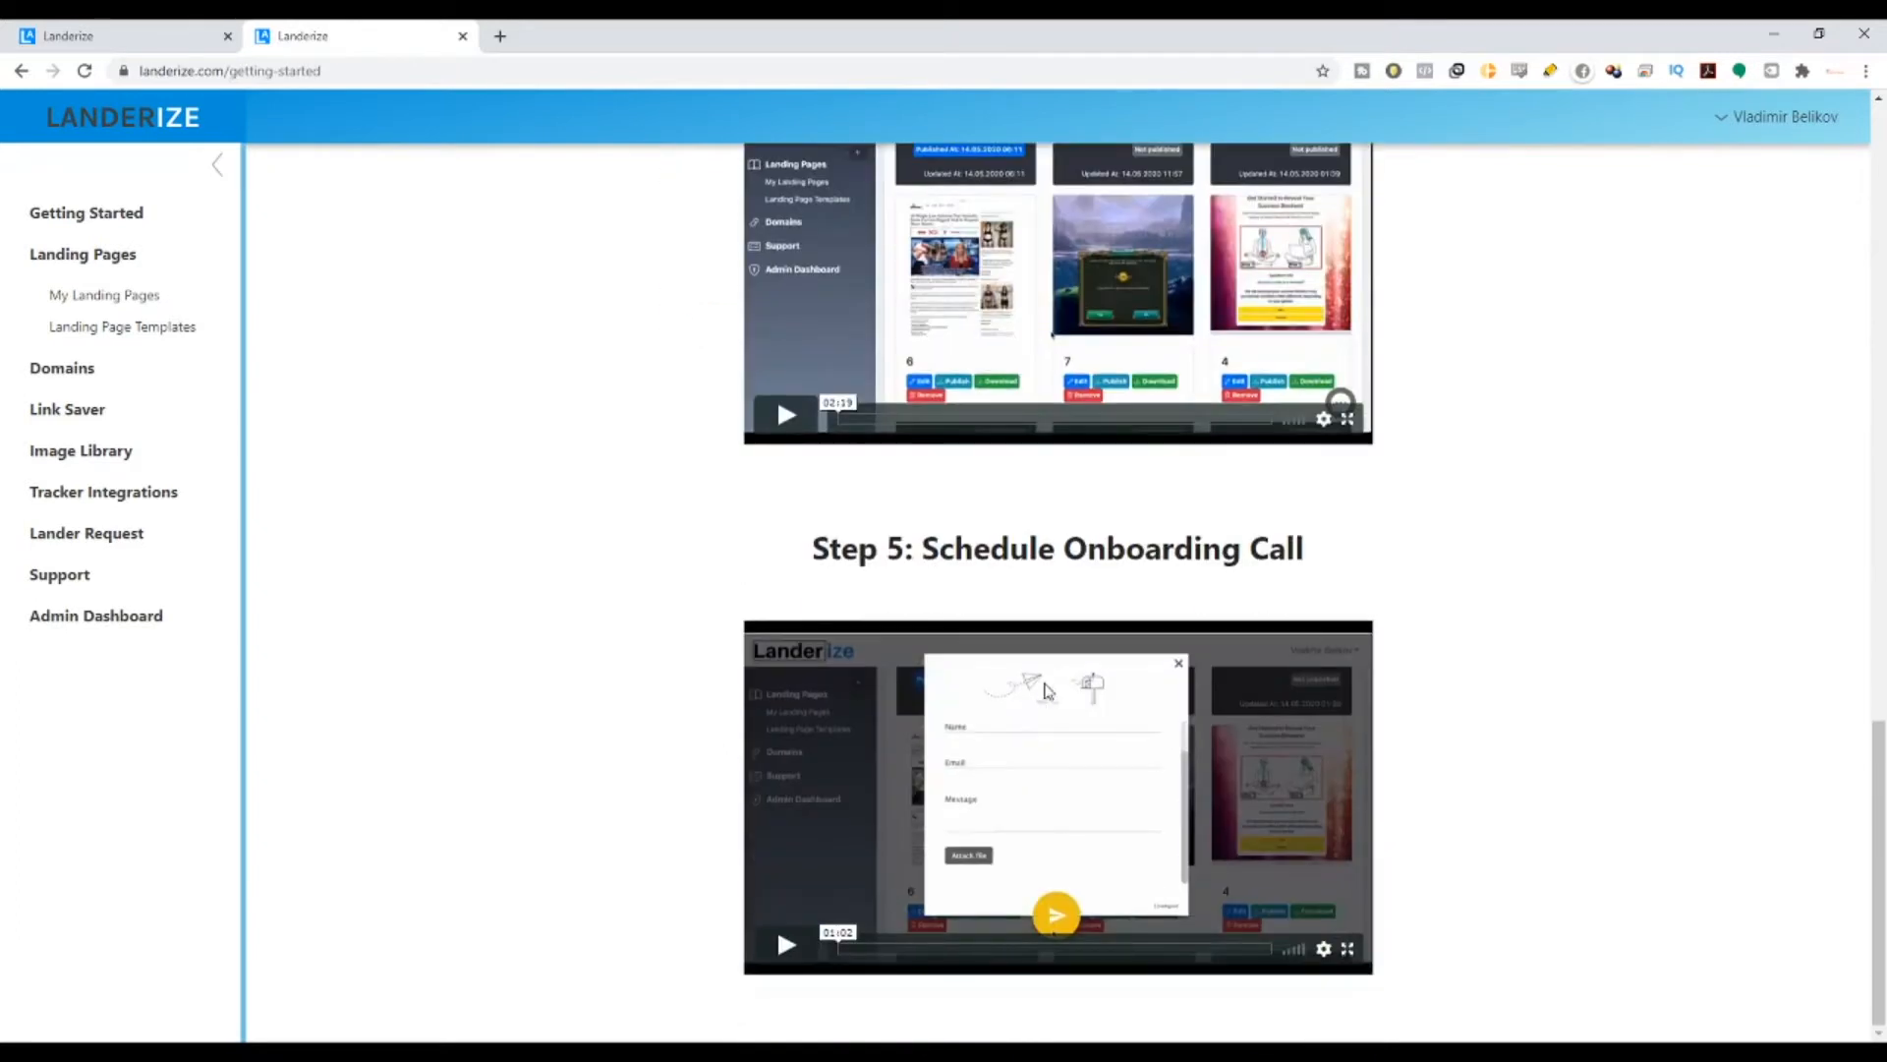
drag(885, 562, 1512, 526)
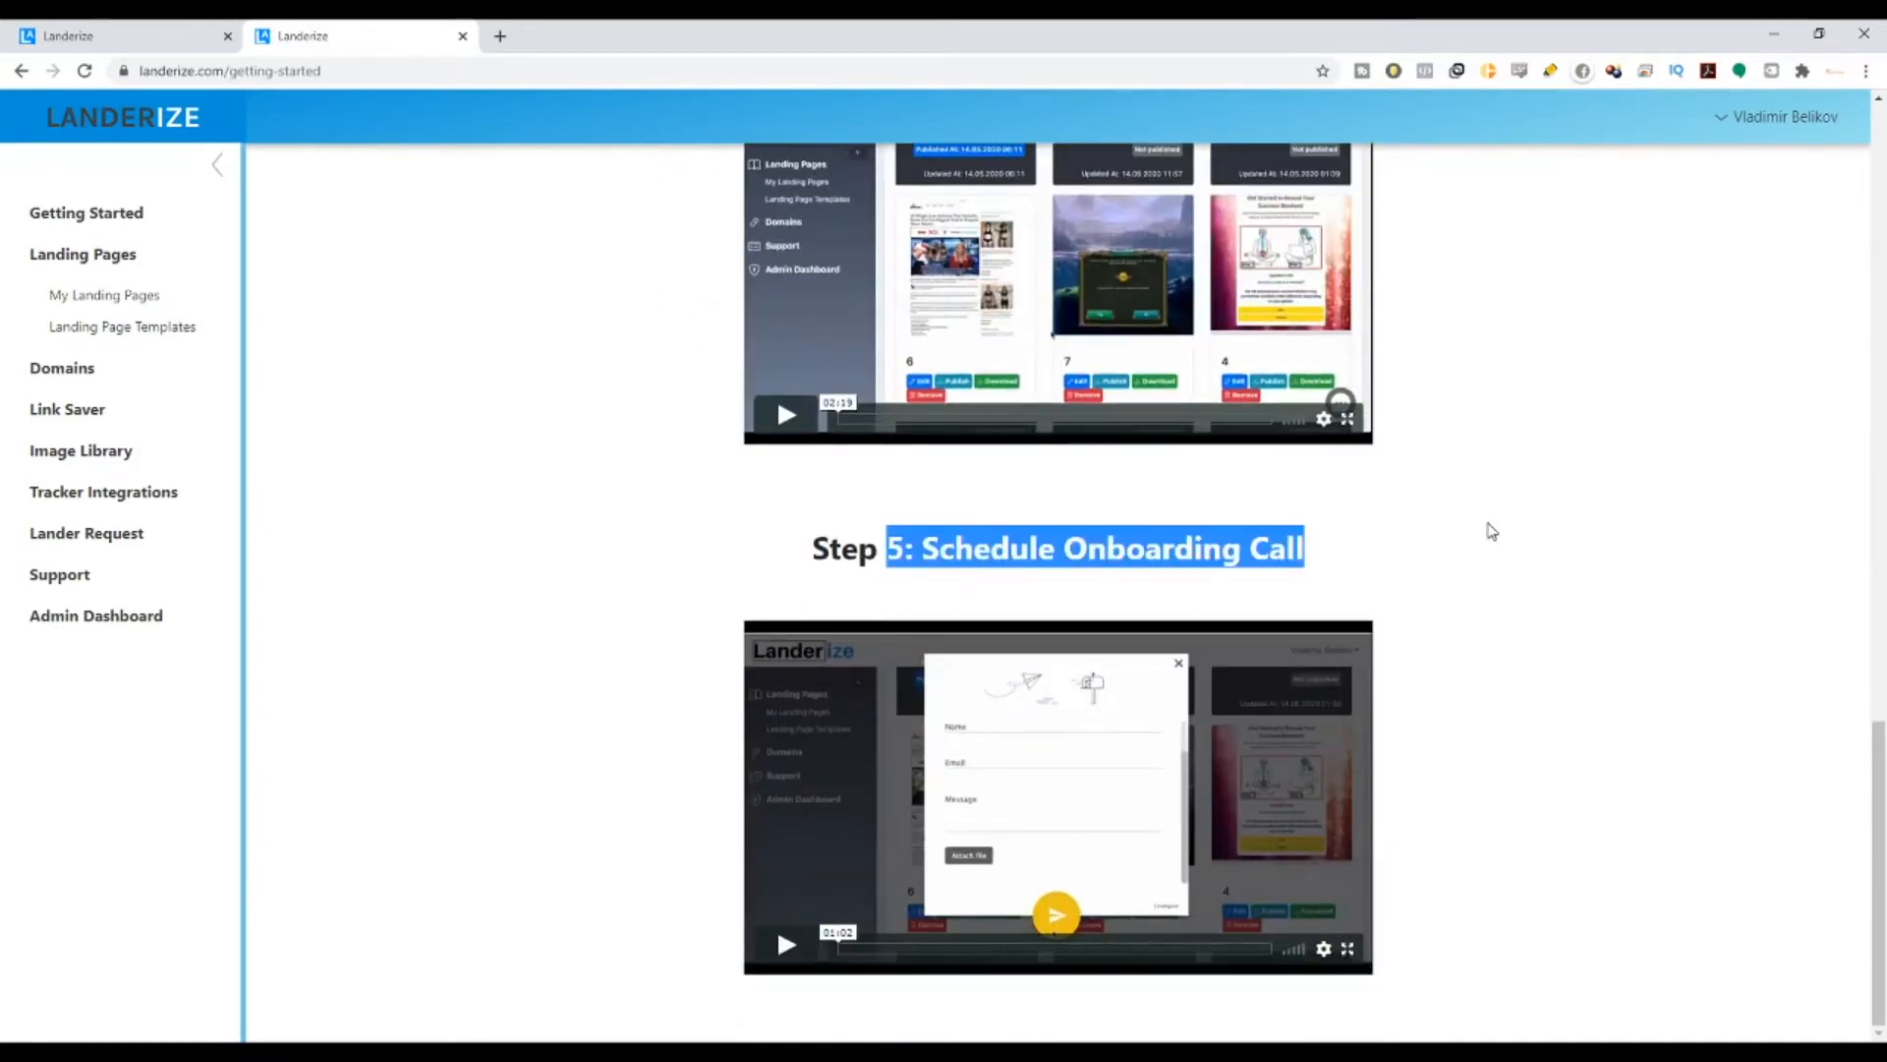
- Scroll back up and highlight the Step 2 heading
scroll(1103, 773, up, 3)
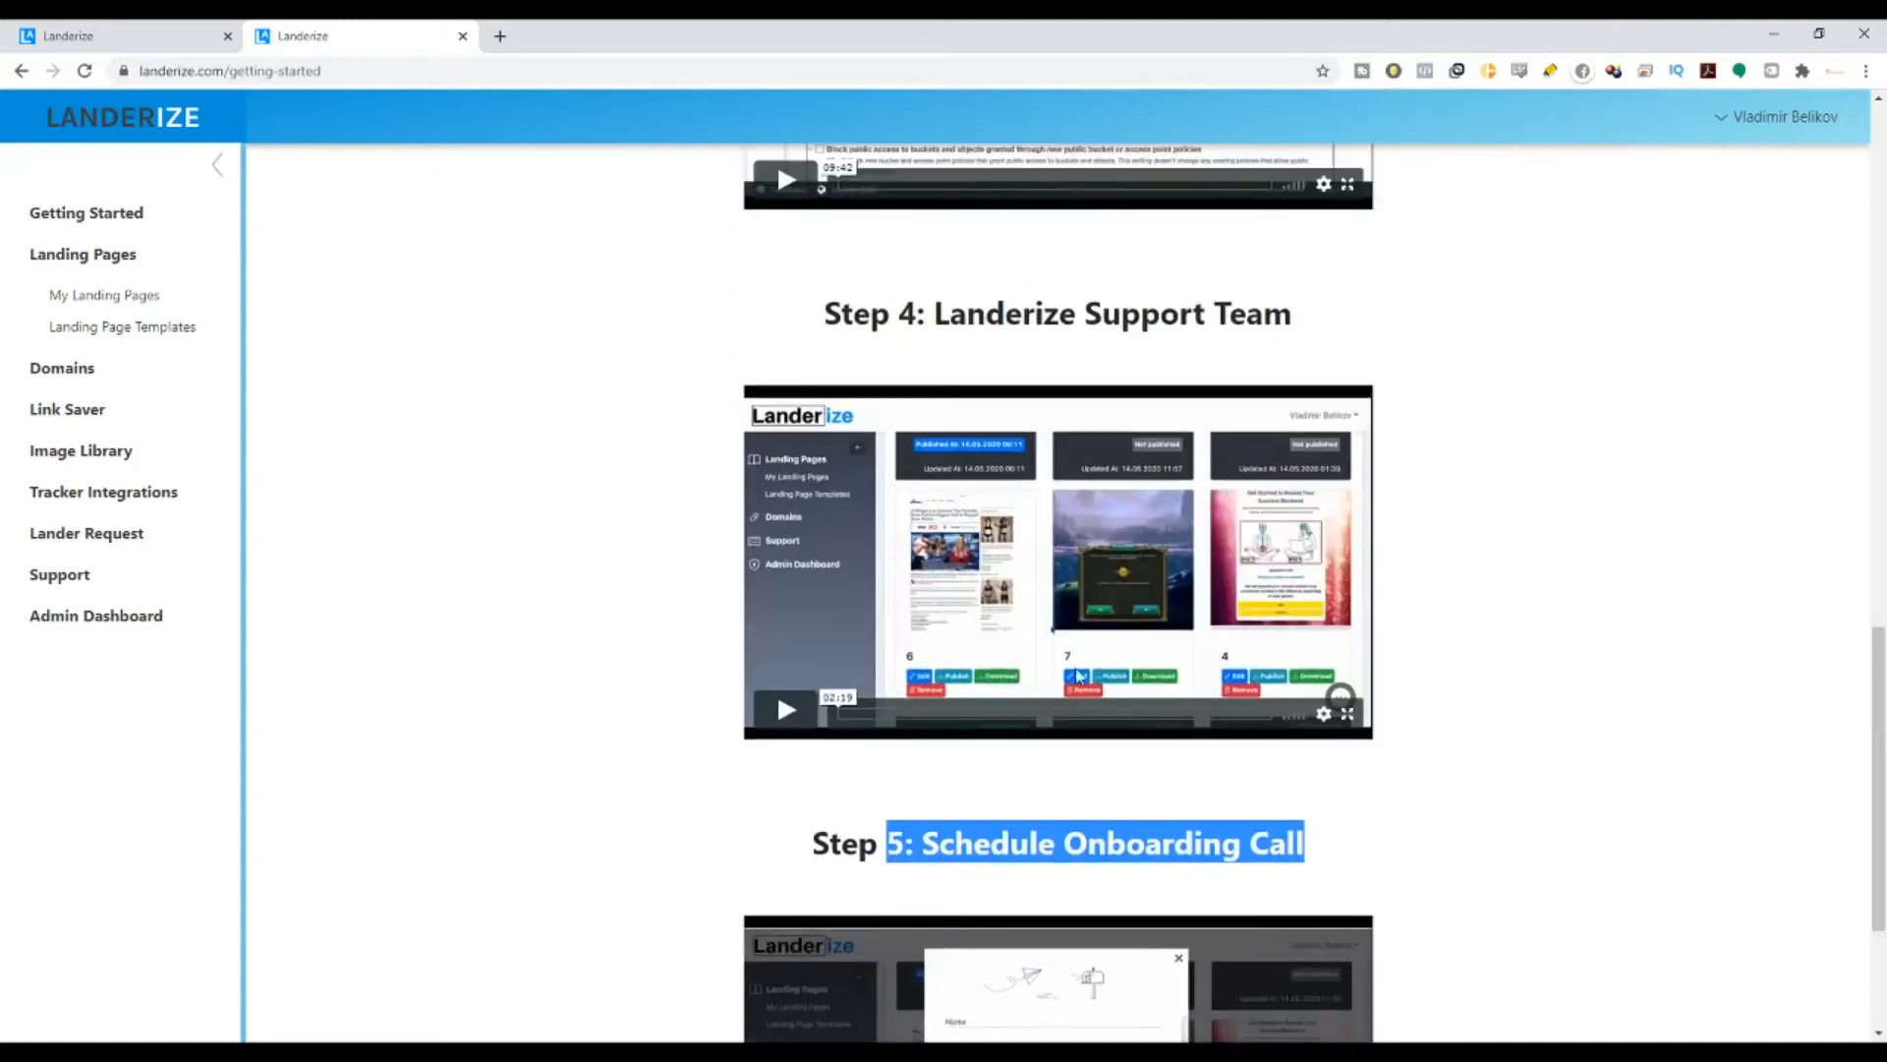
scroll(905, 375, up, 14)
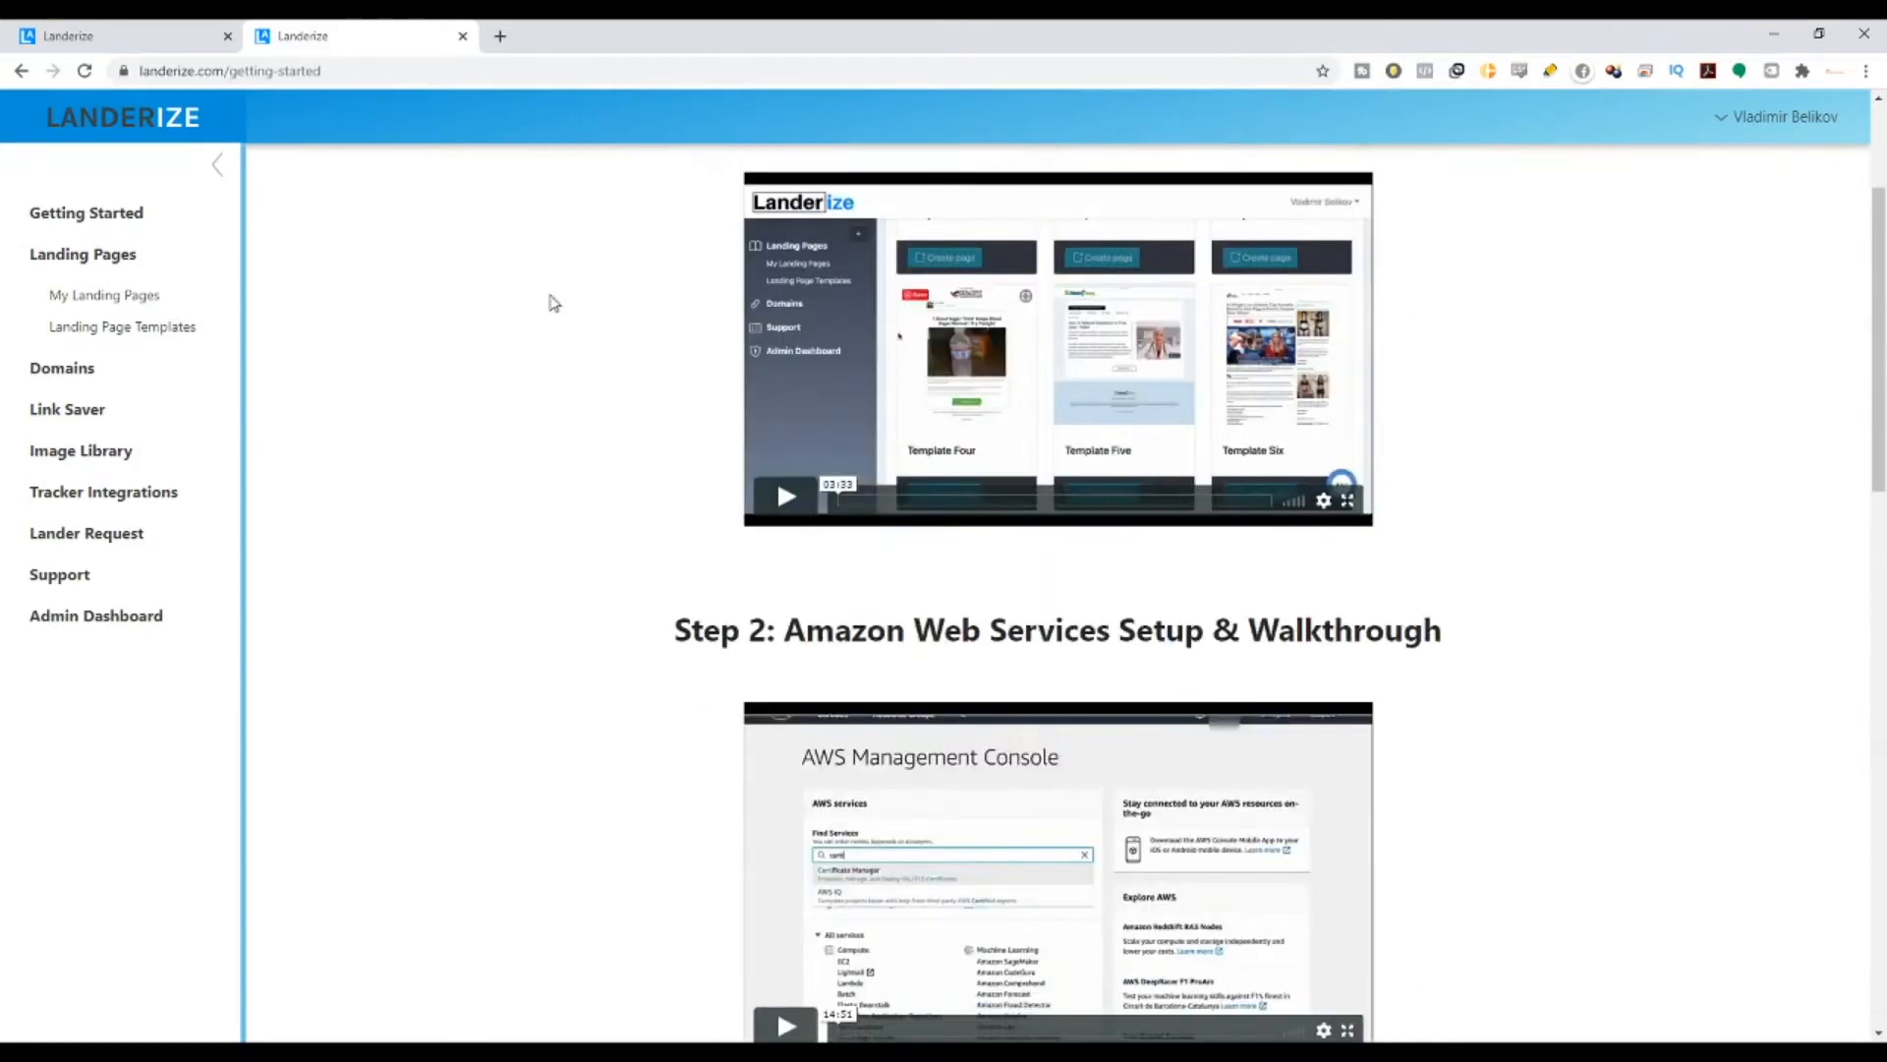
scroll(1082, 657, up, 1)
scroll(905, 455, down, 4)
drag(679, 346, 1436, 337)
drag(676, 865, 1545, 840)
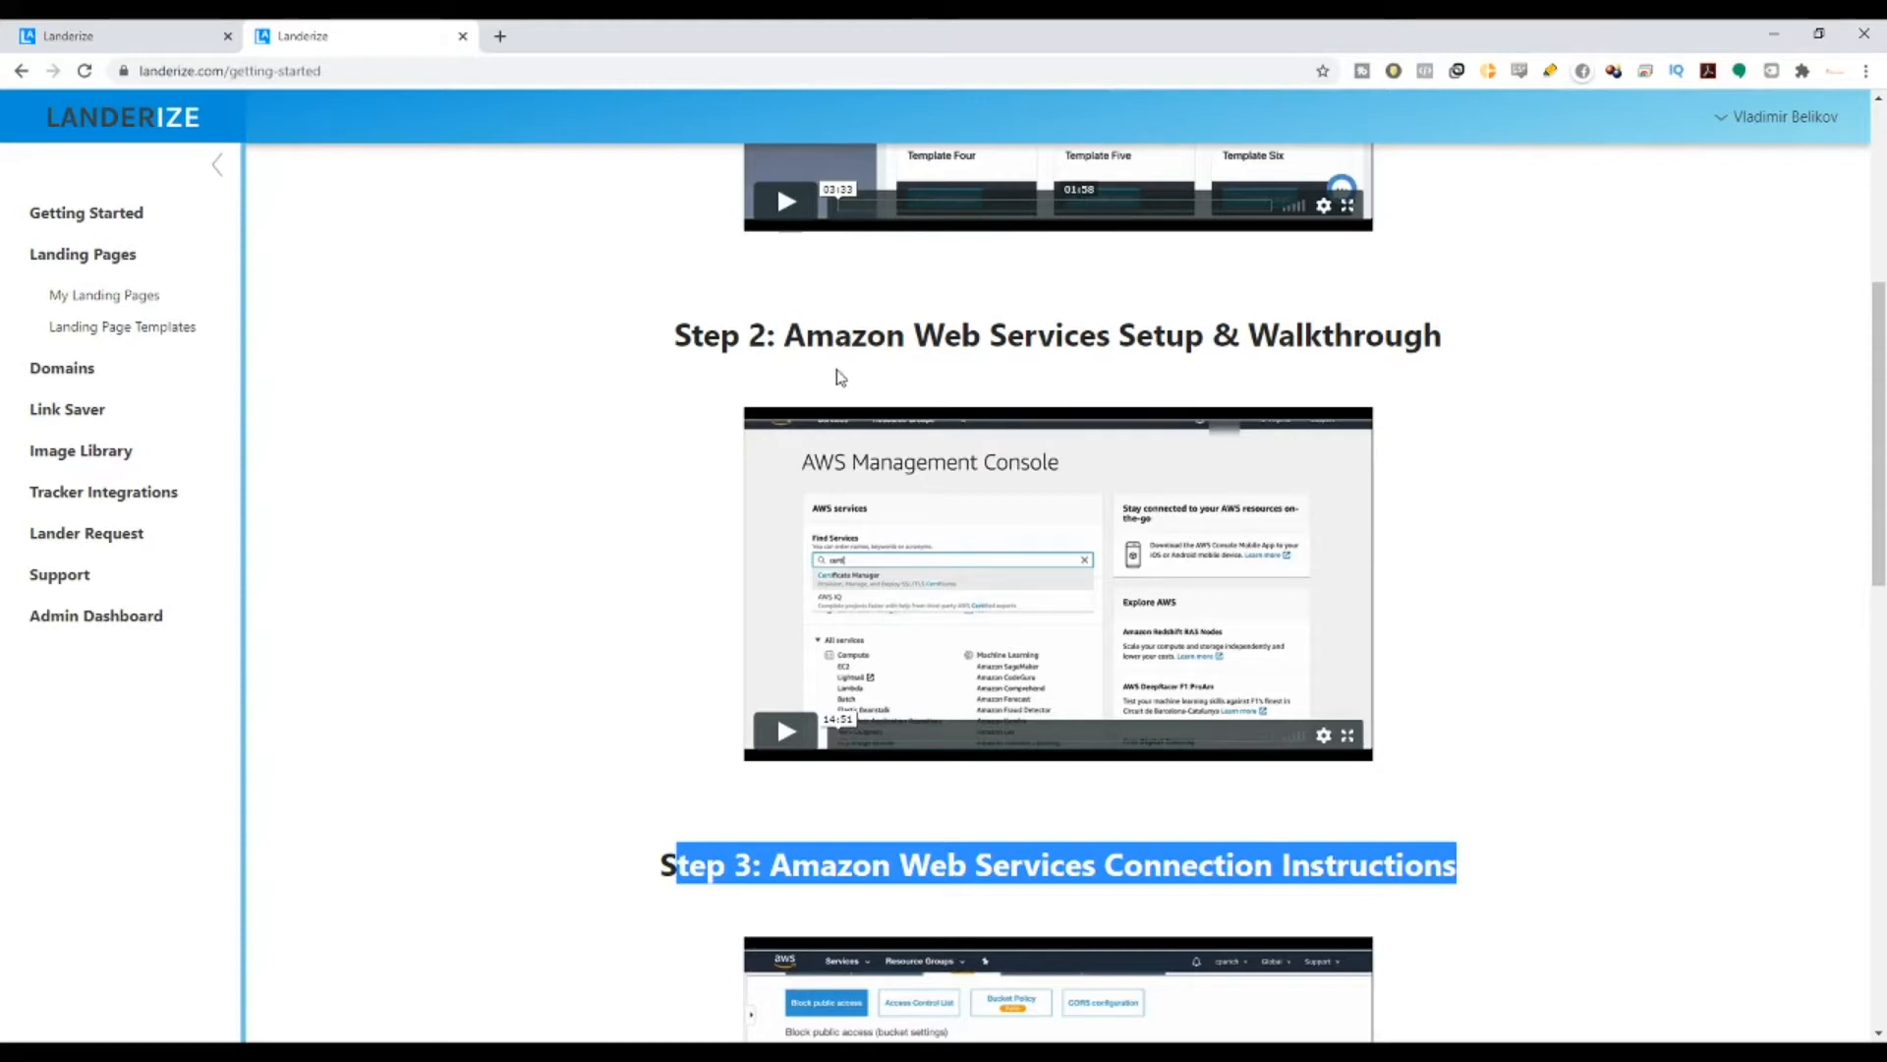
drag(766, 336, 1438, 346)
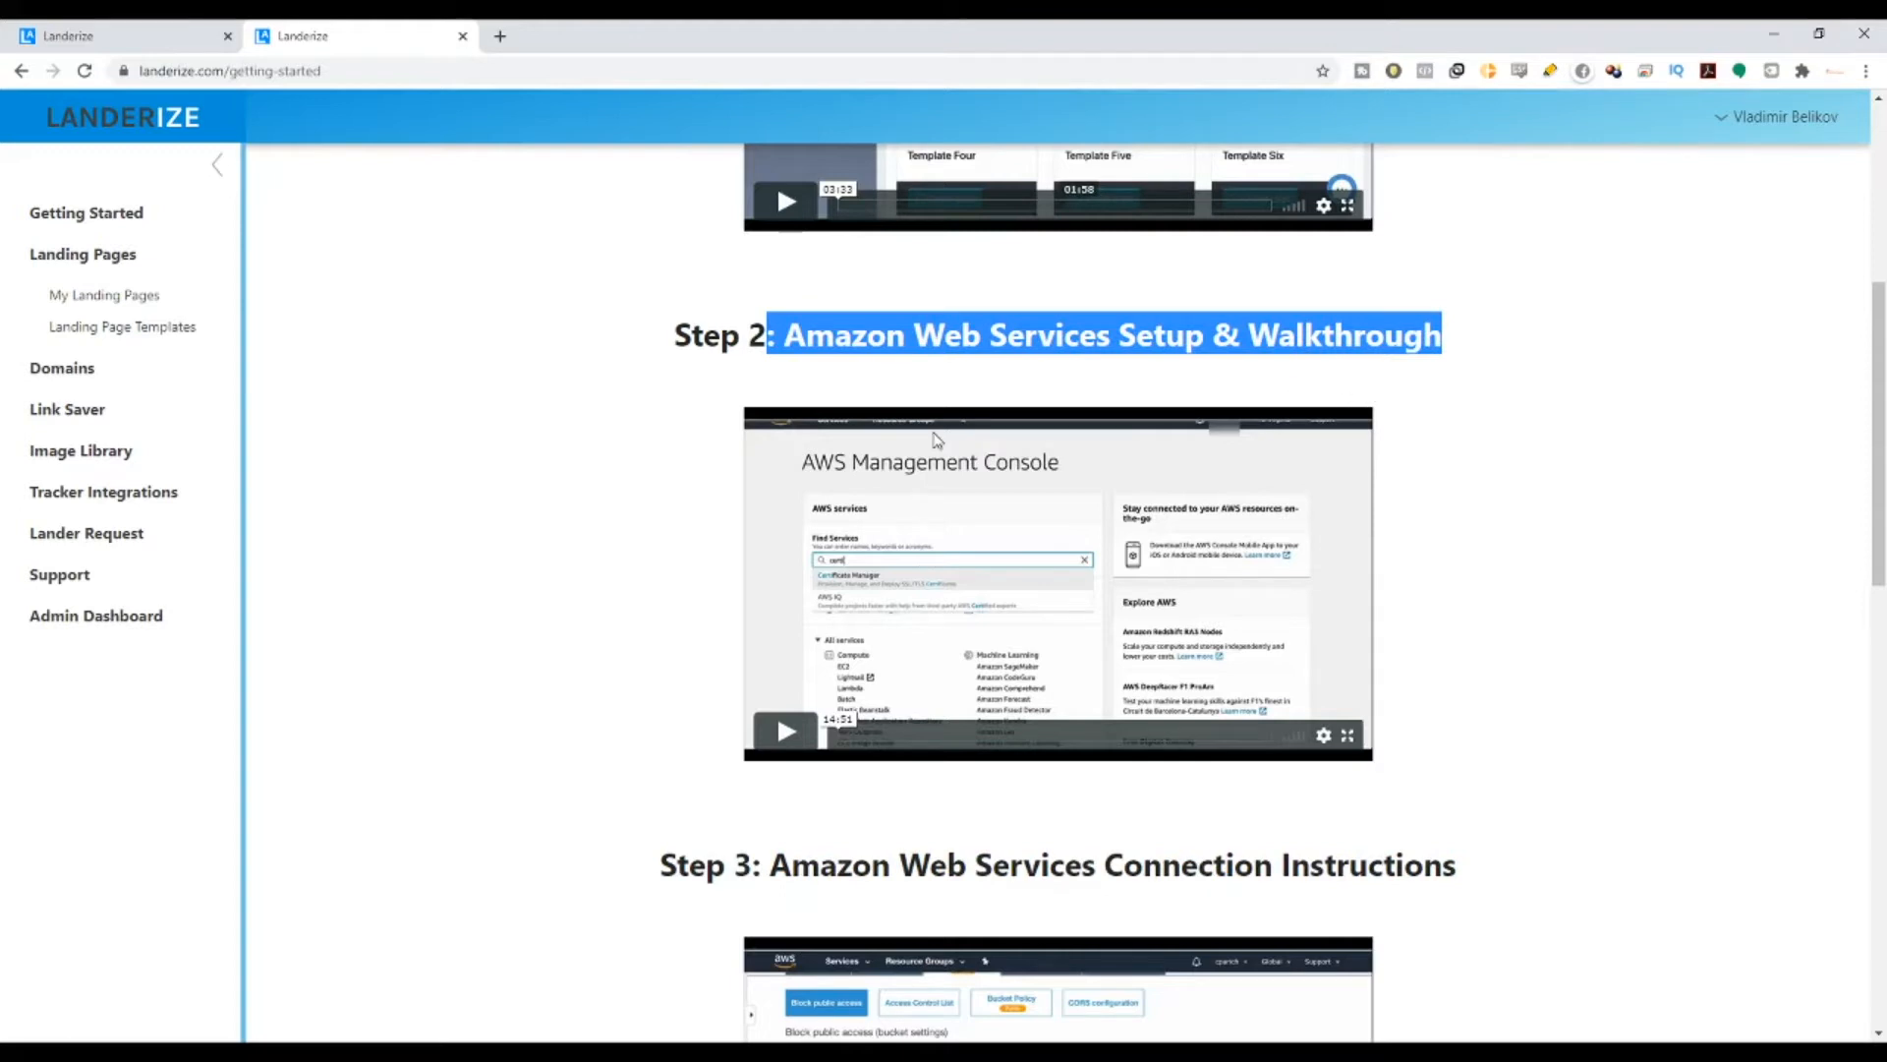
drag(688, 345, 1462, 368)
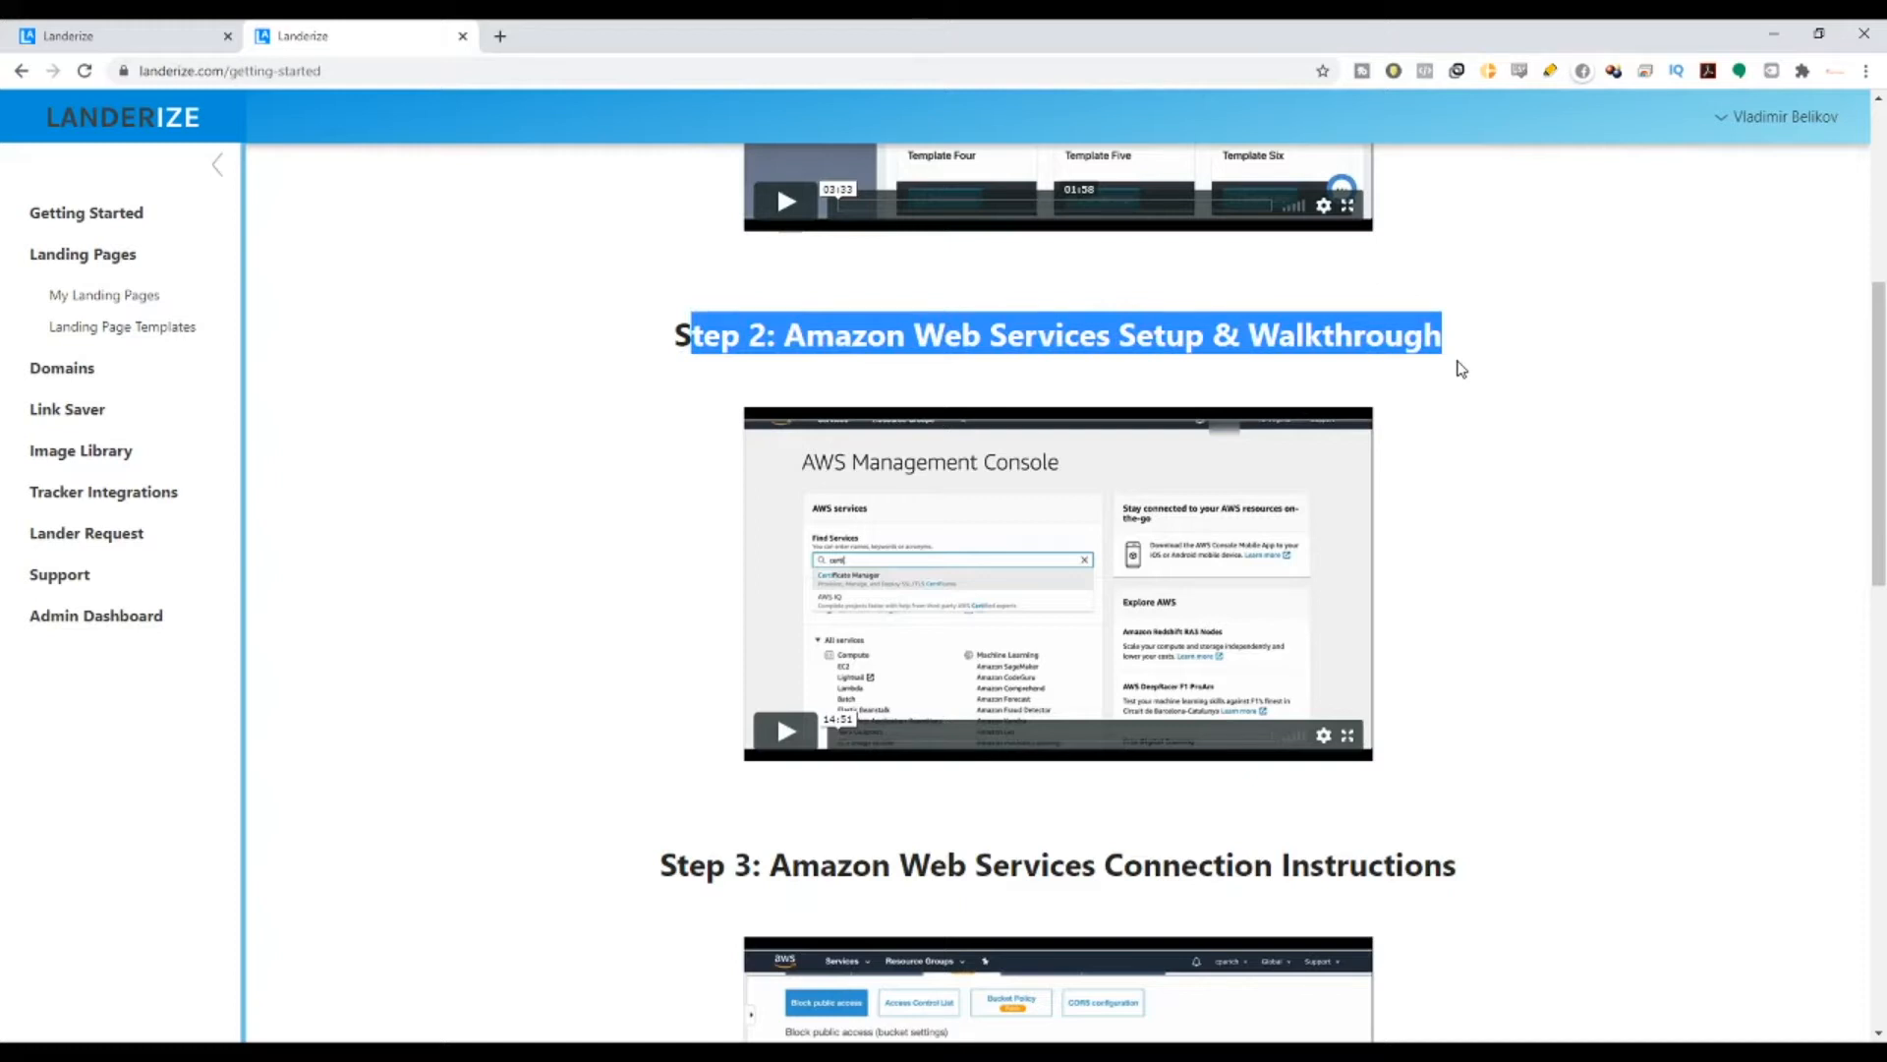
click(678, 356)
drag(679, 356, 1465, 334)
scroll(834, 480, down, 1)
scroll(717, 725, down, 3)
drag(663, 474, 1334, 462)
double_click(1335, 464)
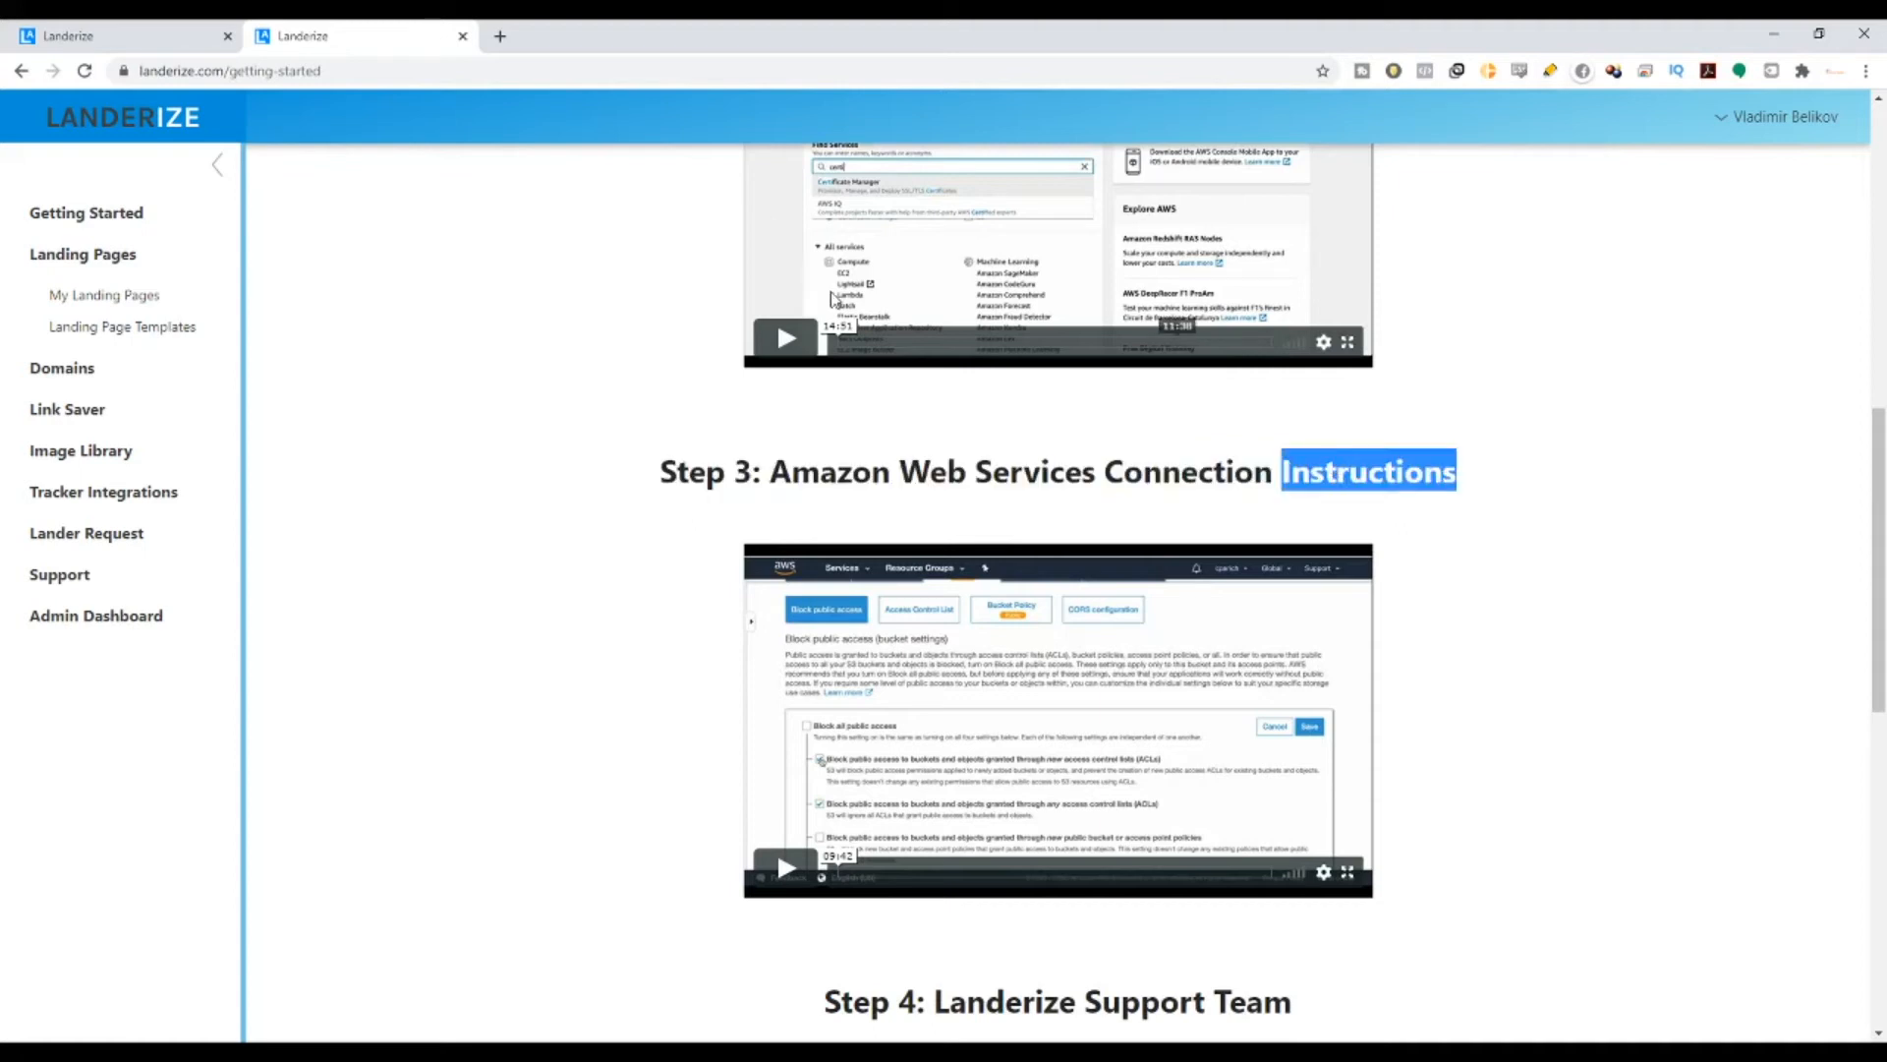
drag(675, 475, 1400, 462)
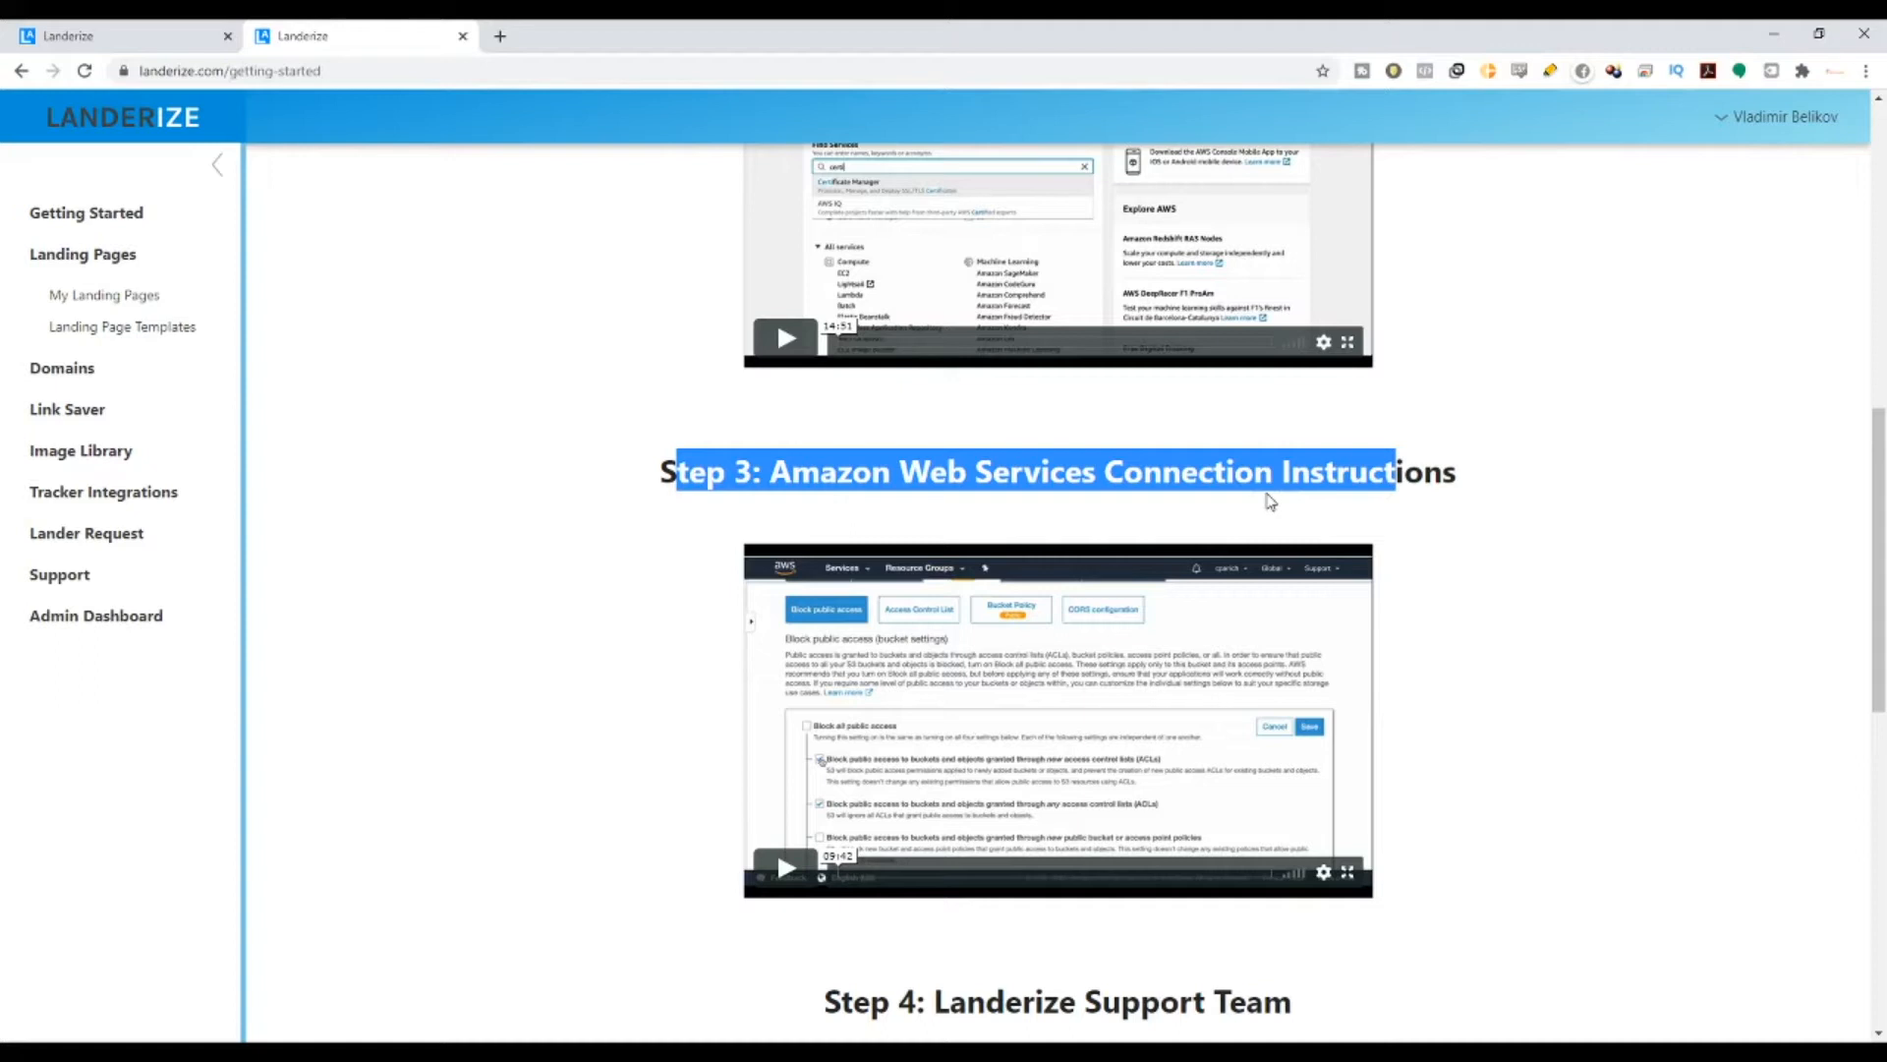
scroll(1264, 497, up, 3)
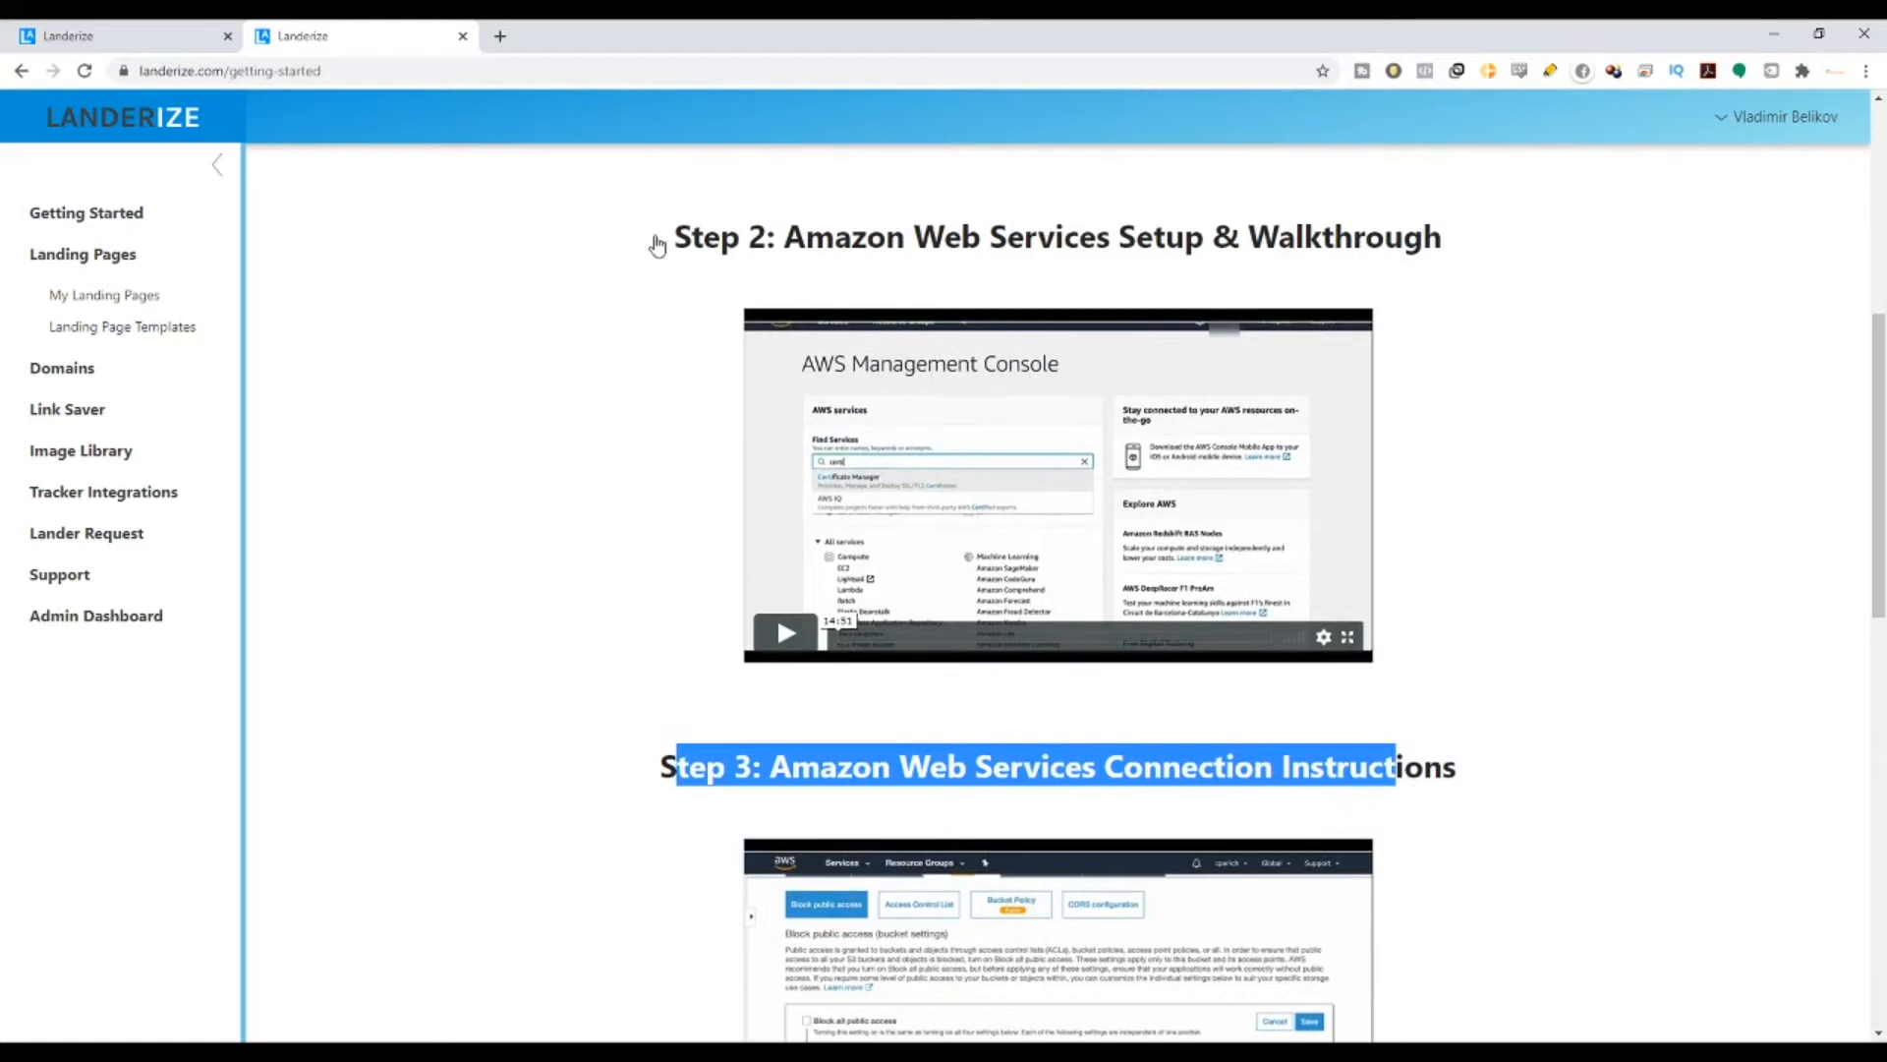
drag(654, 243, 1423, 241)
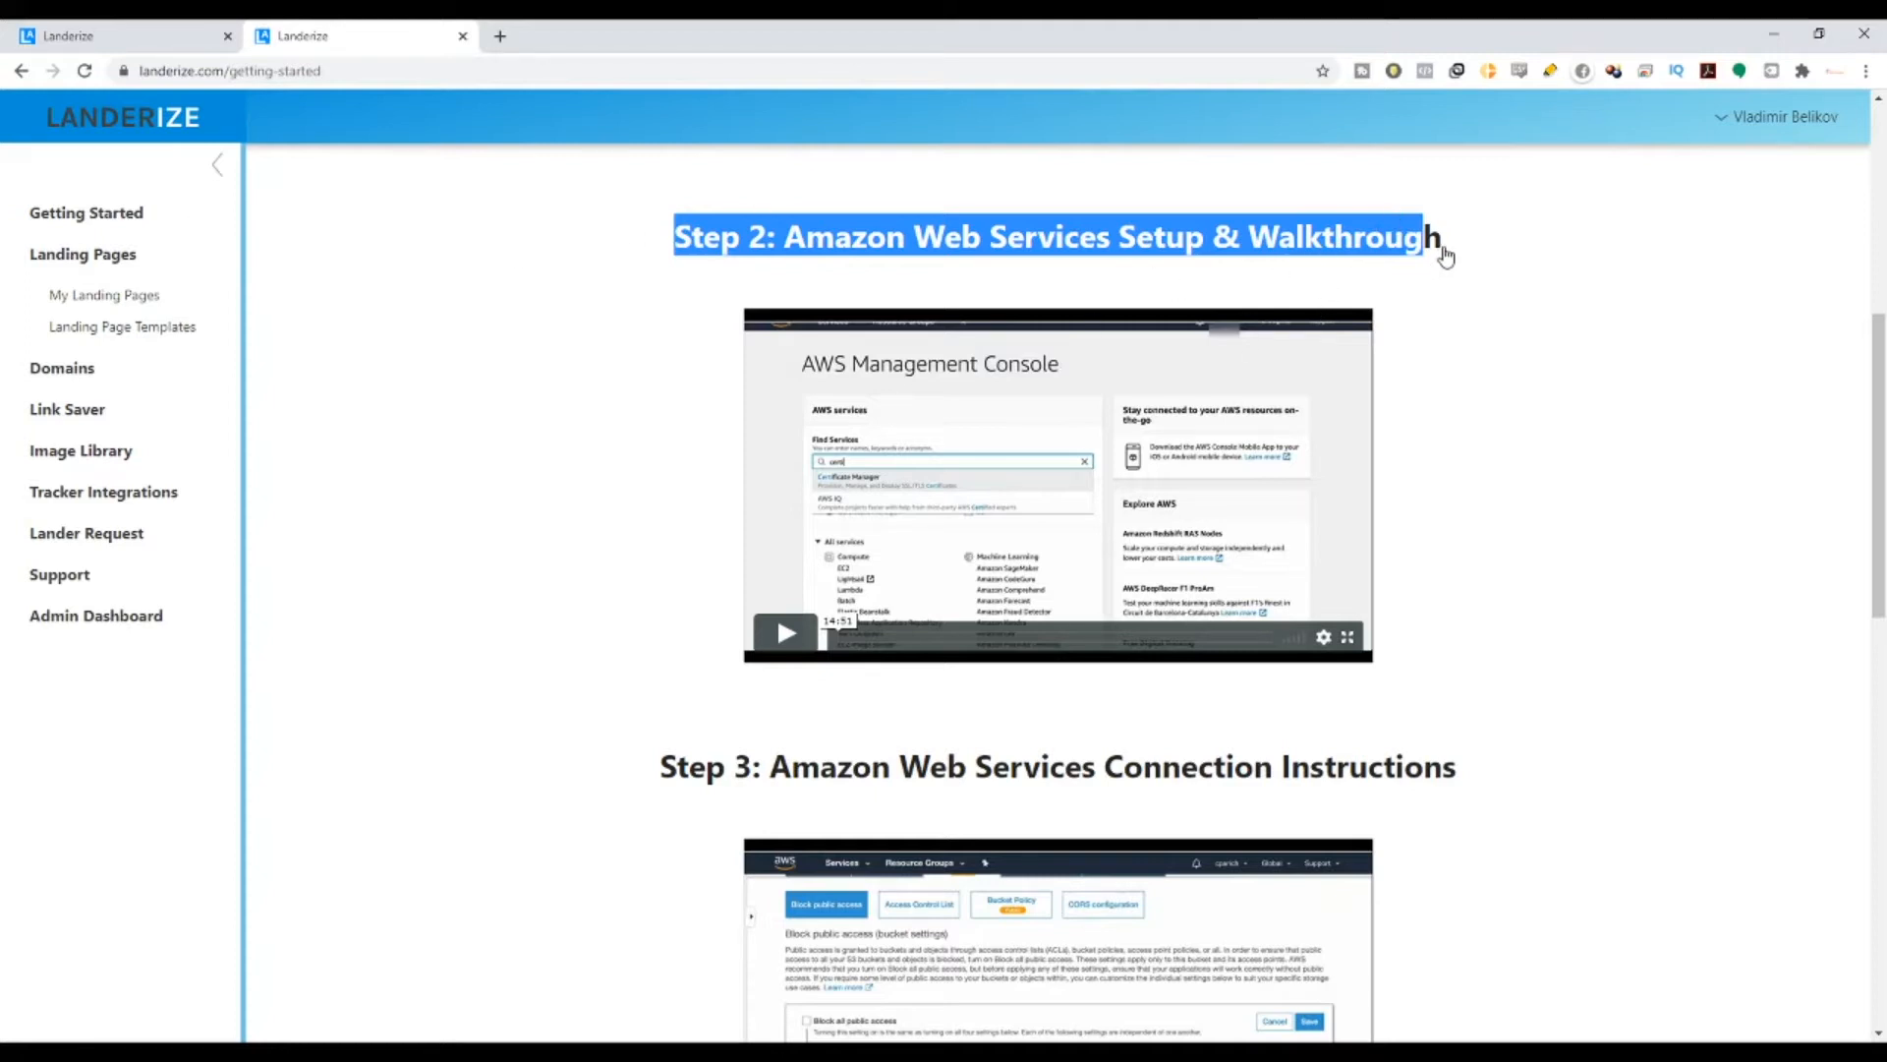
drag(1443, 248, 274, 429)
- In the support portal, read the article on creating a landing page from templates
click(75, 584)
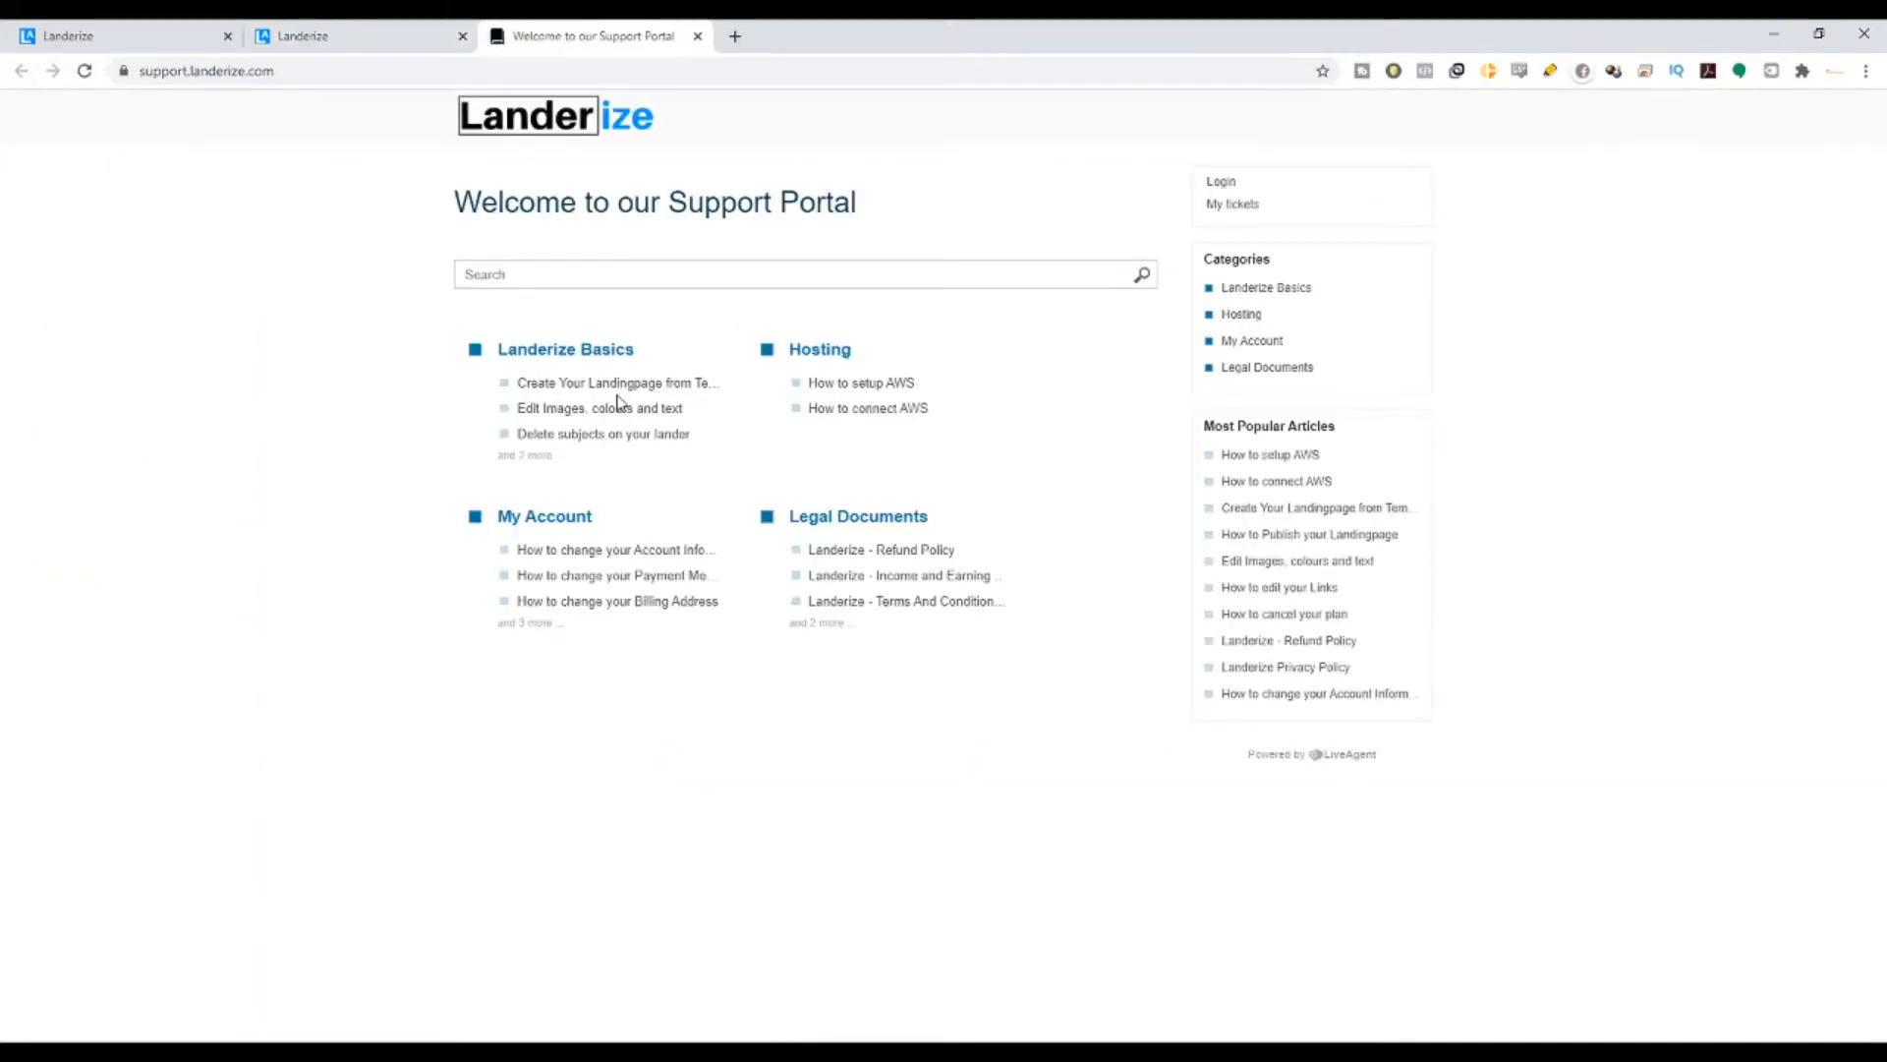
click(548, 393)
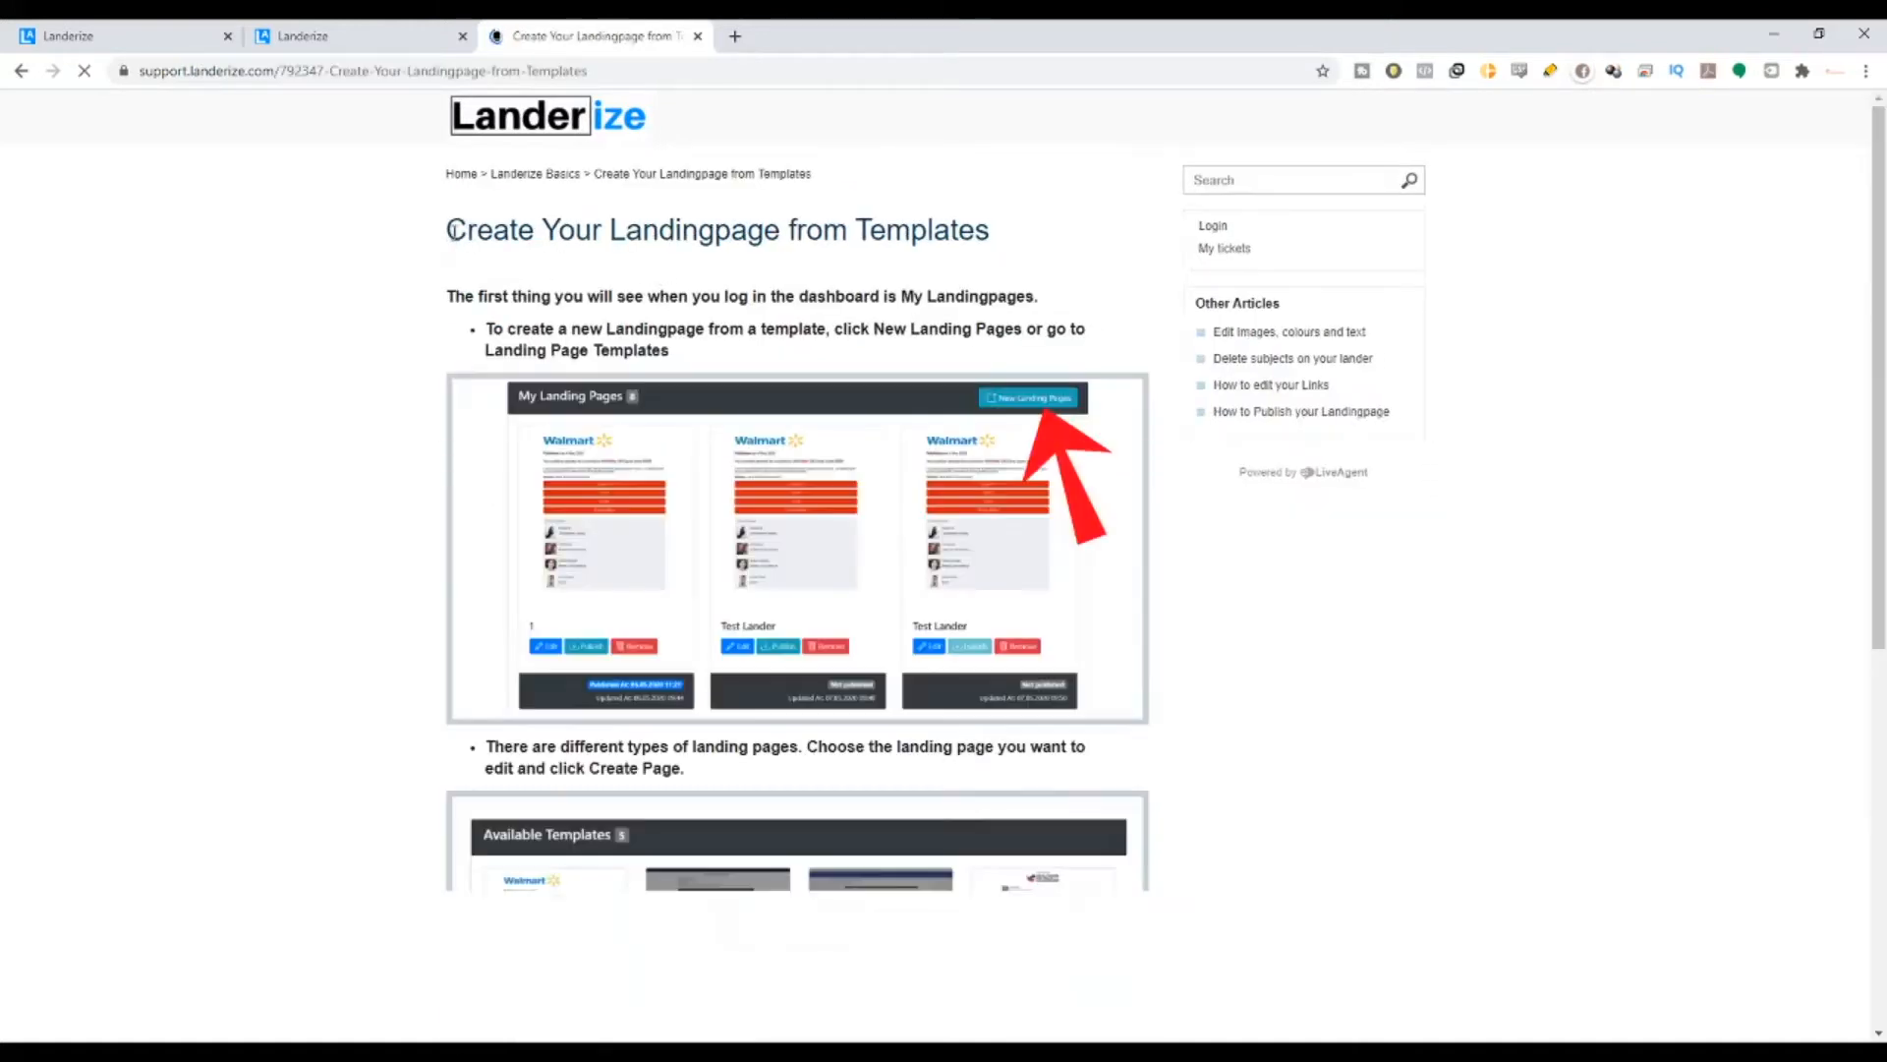
drag(449, 230, 994, 239)
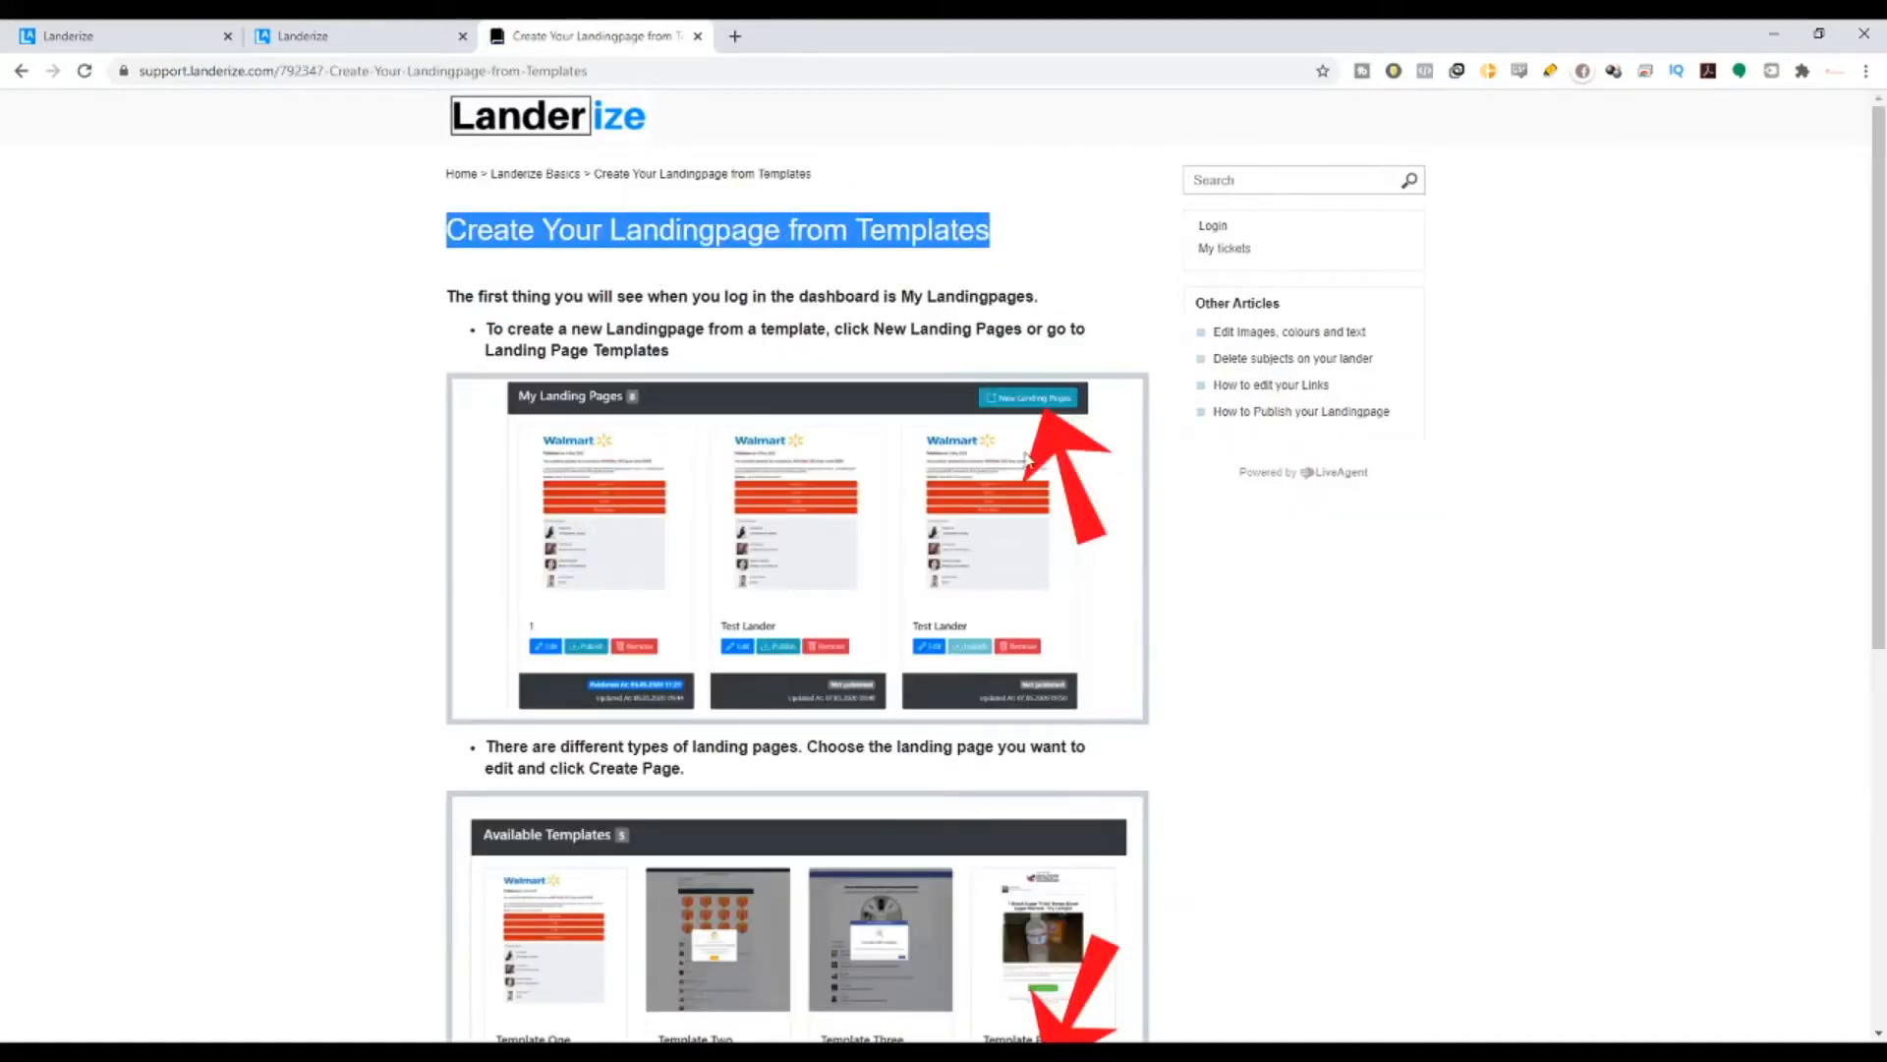
scroll(1024, 471, down, 7)
scroll(1023, 590, up, 7)
- Open and read the 'How to setup AWS' article
click(21, 70)
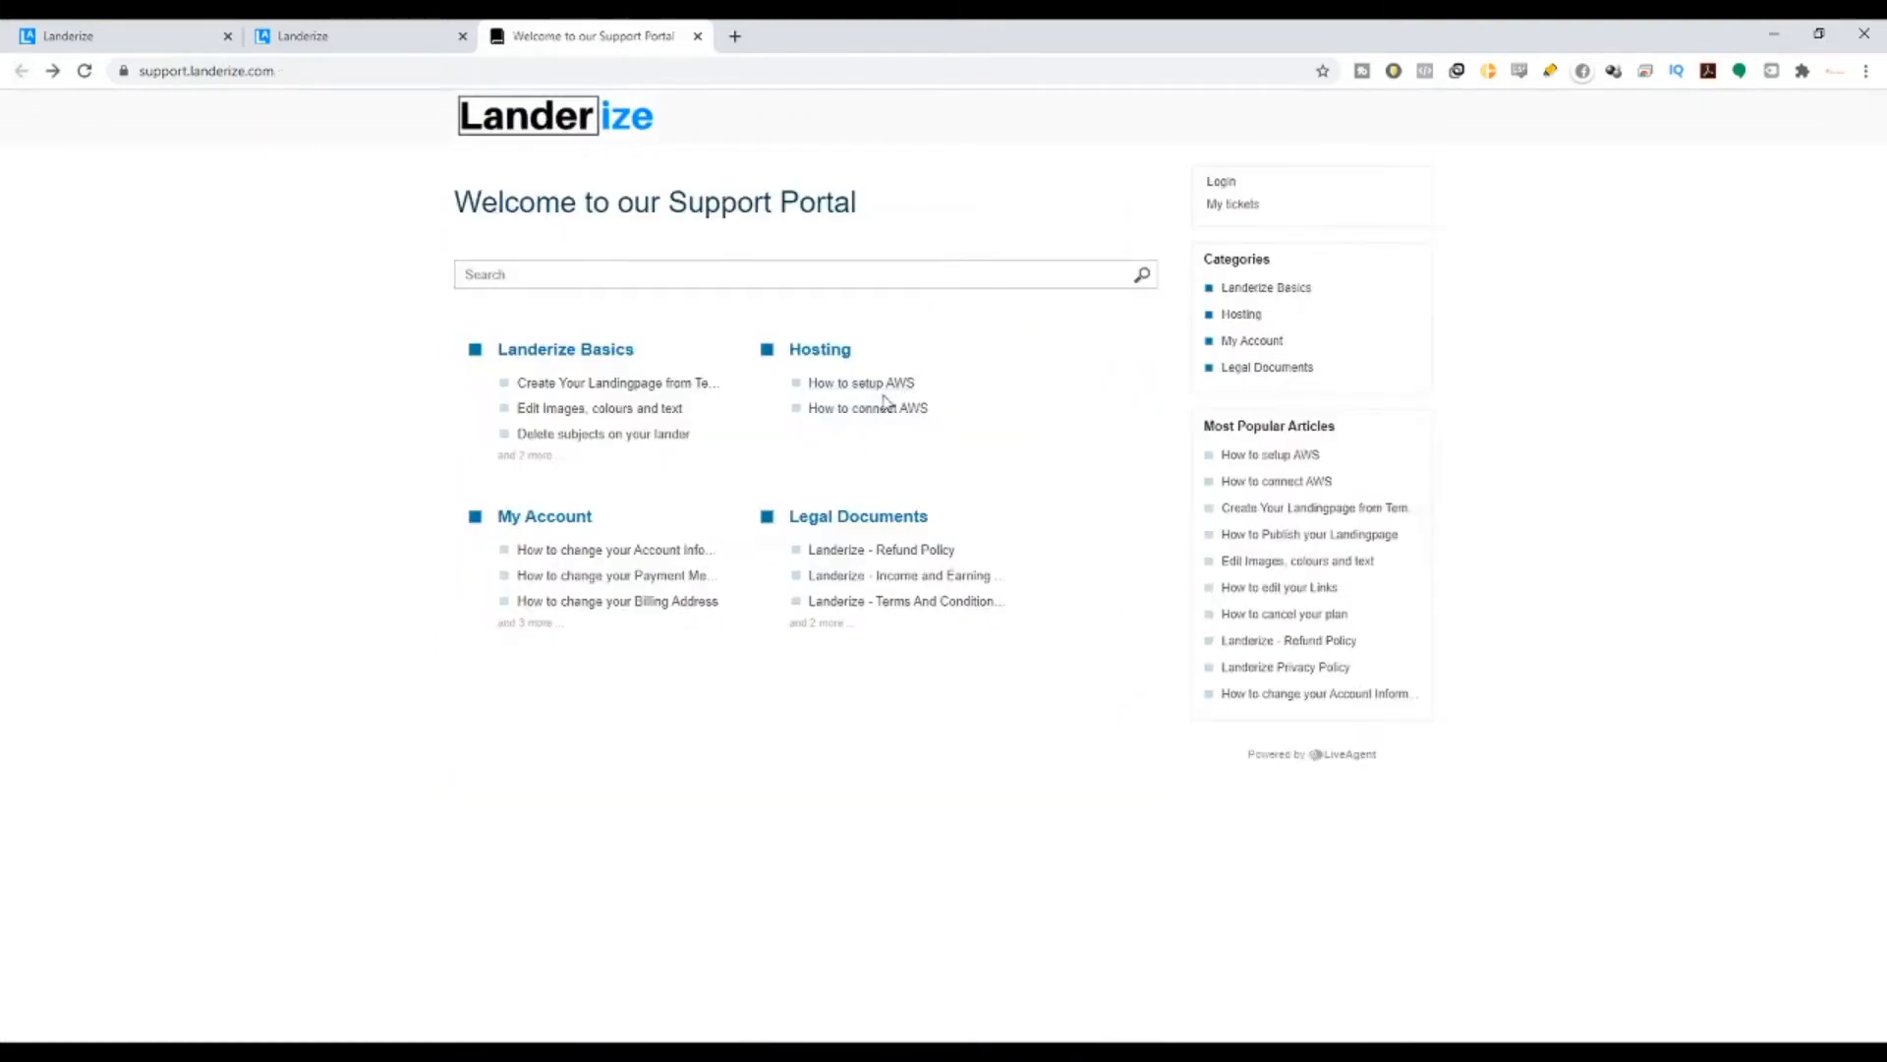
click(881, 397)
scroll(500, 486, down, 10)
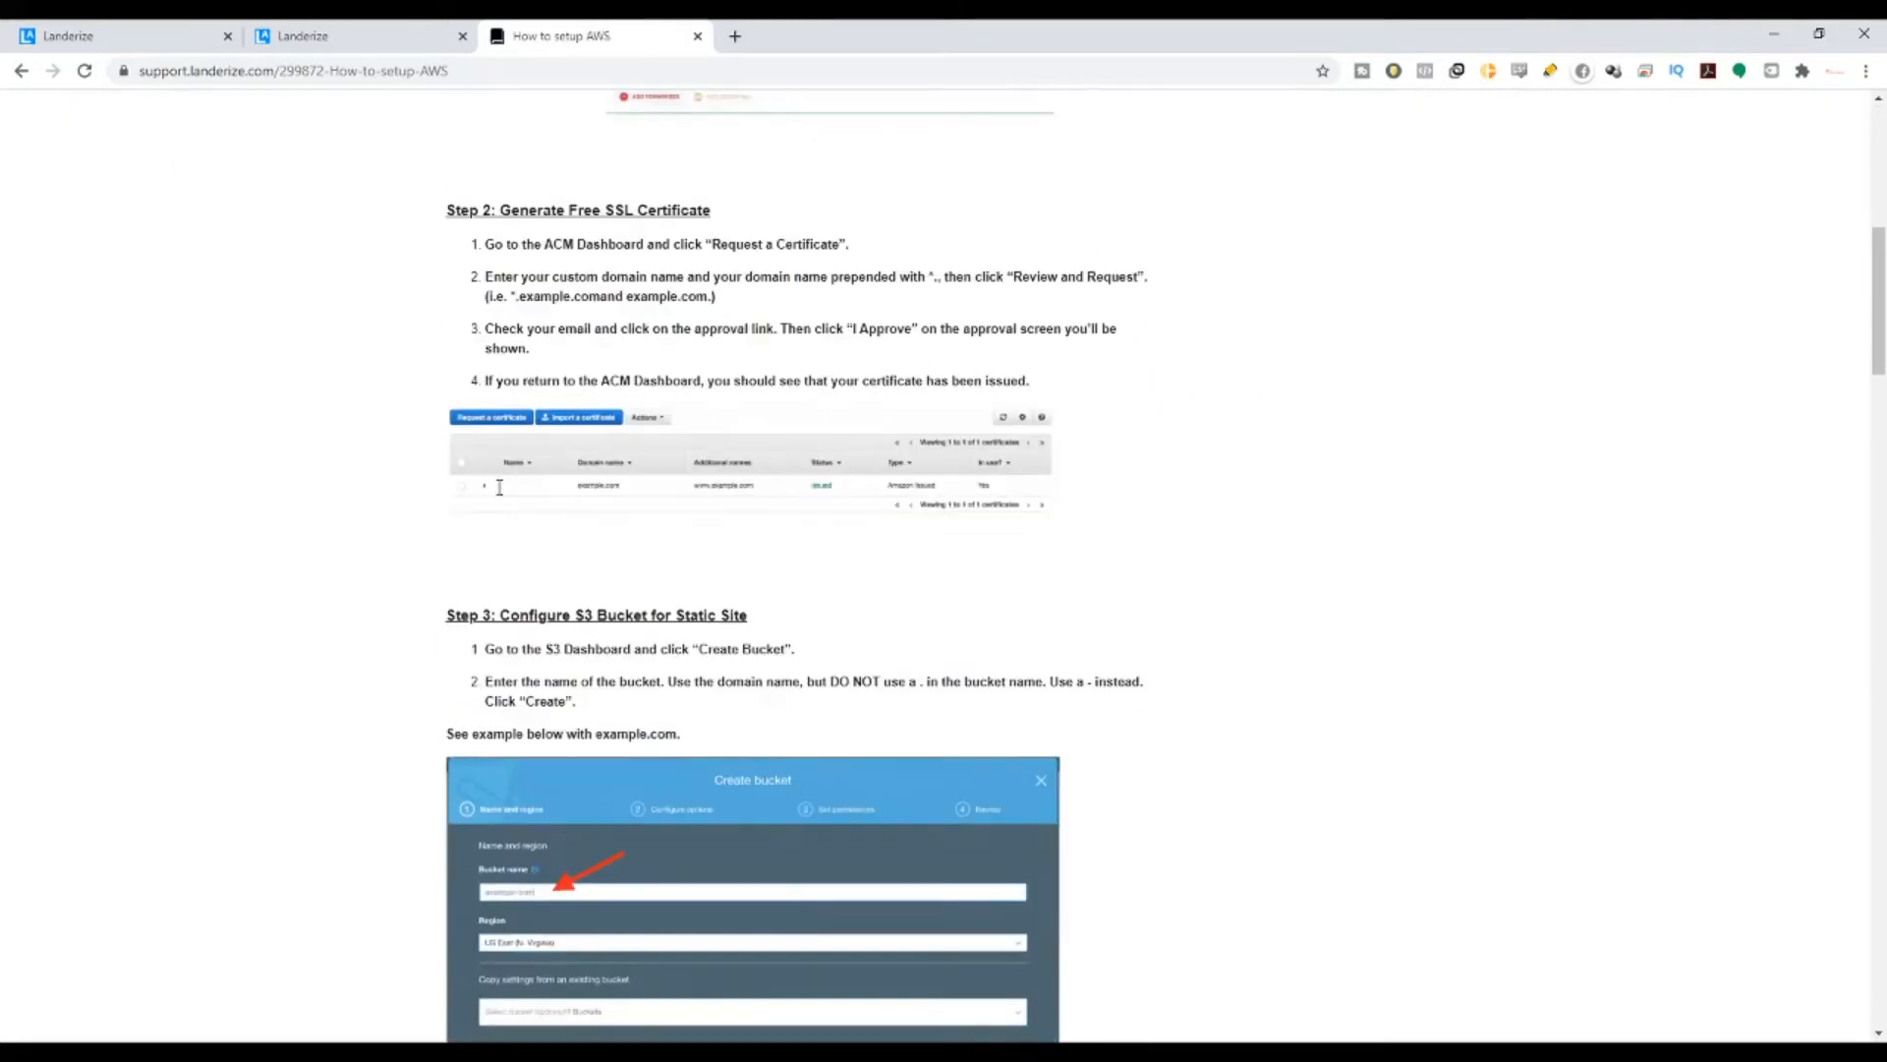
scroll(499, 487, down, 15)
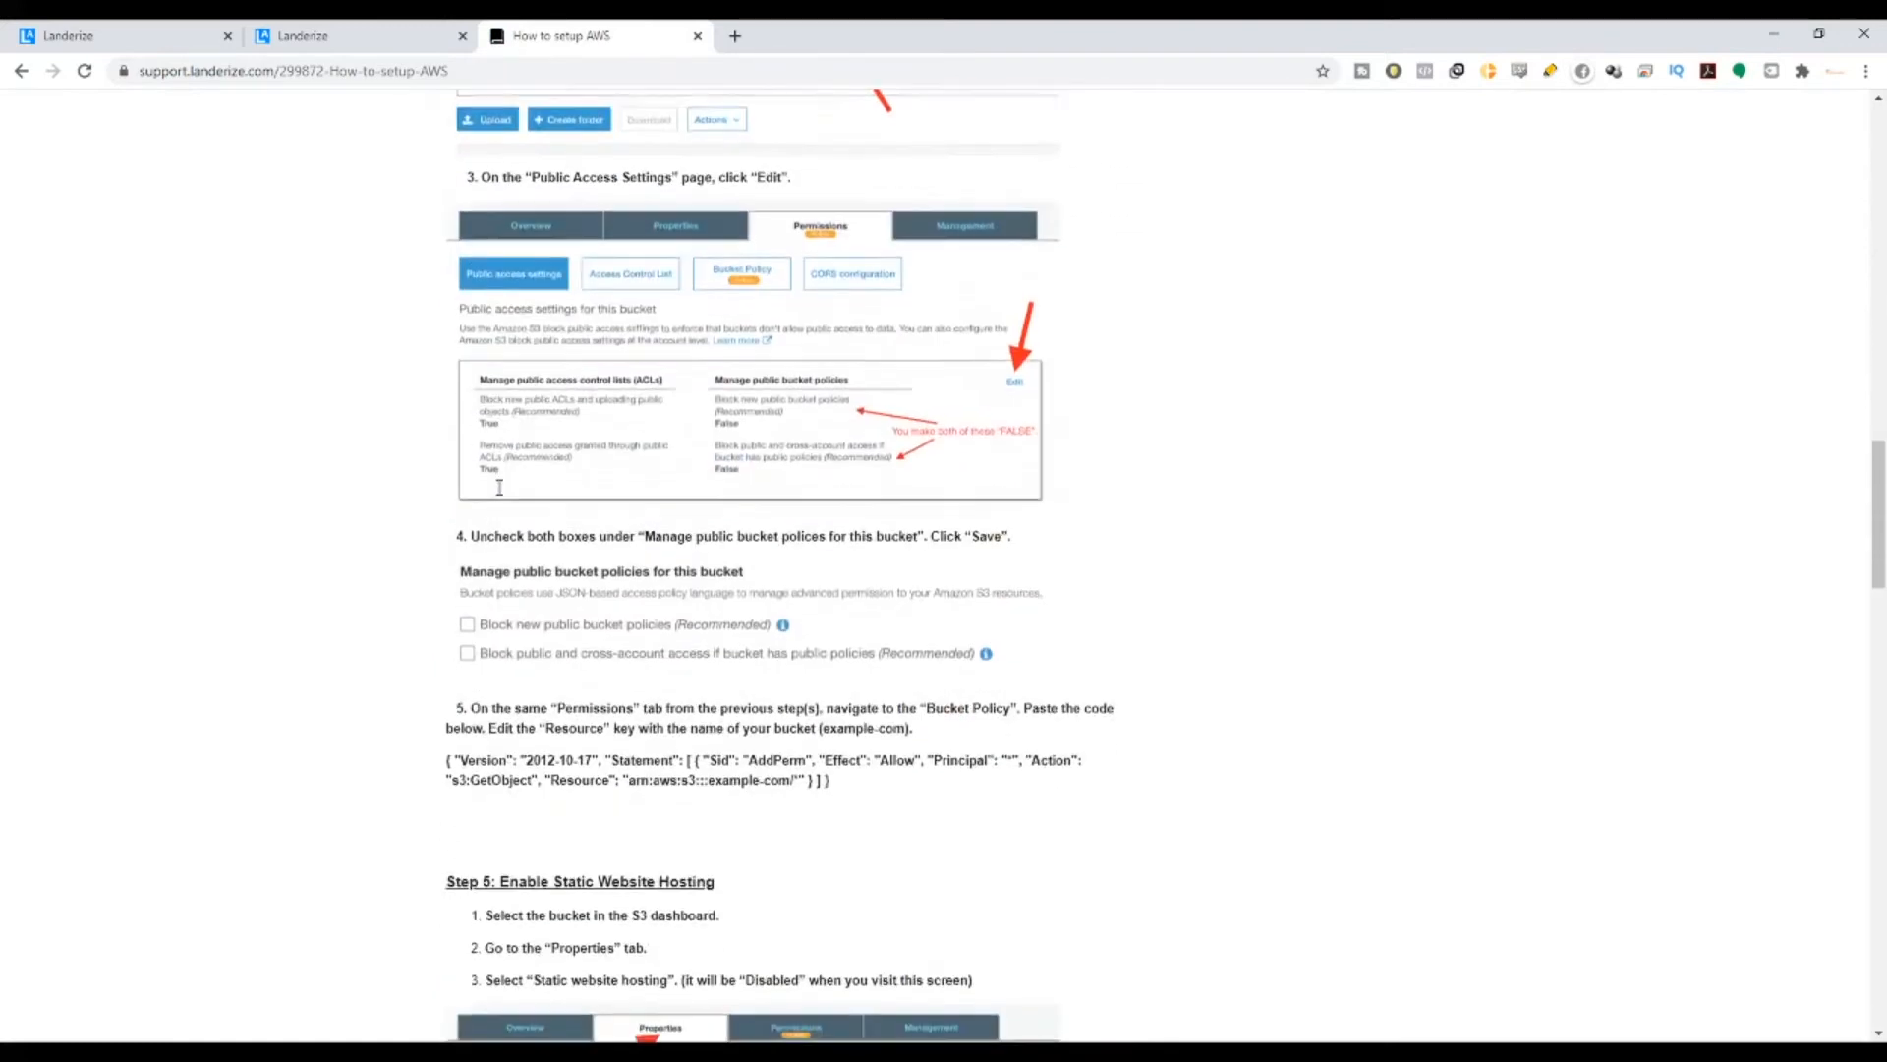
scroll(500, 486, down, 2)
- Open 'How to connect AWS', then return to the Landerize getting-started page
click(20, 71)
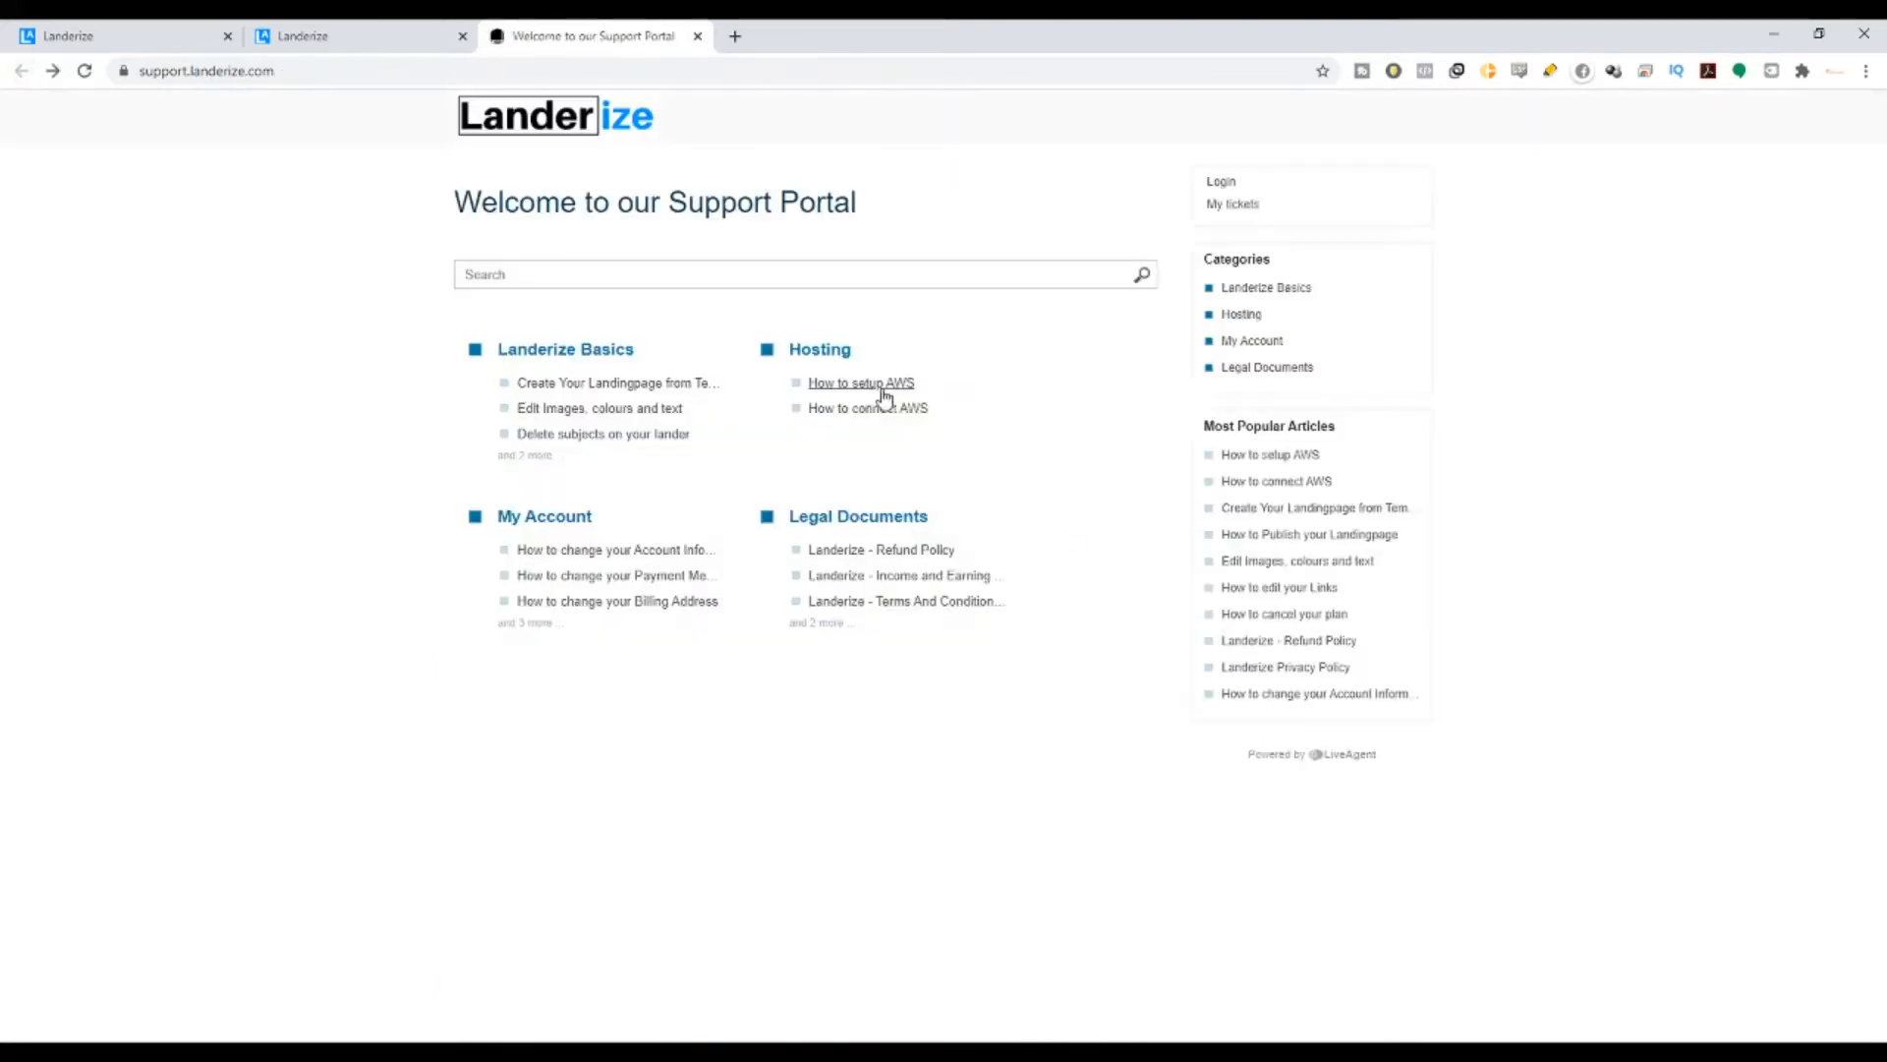
click(884, 407)
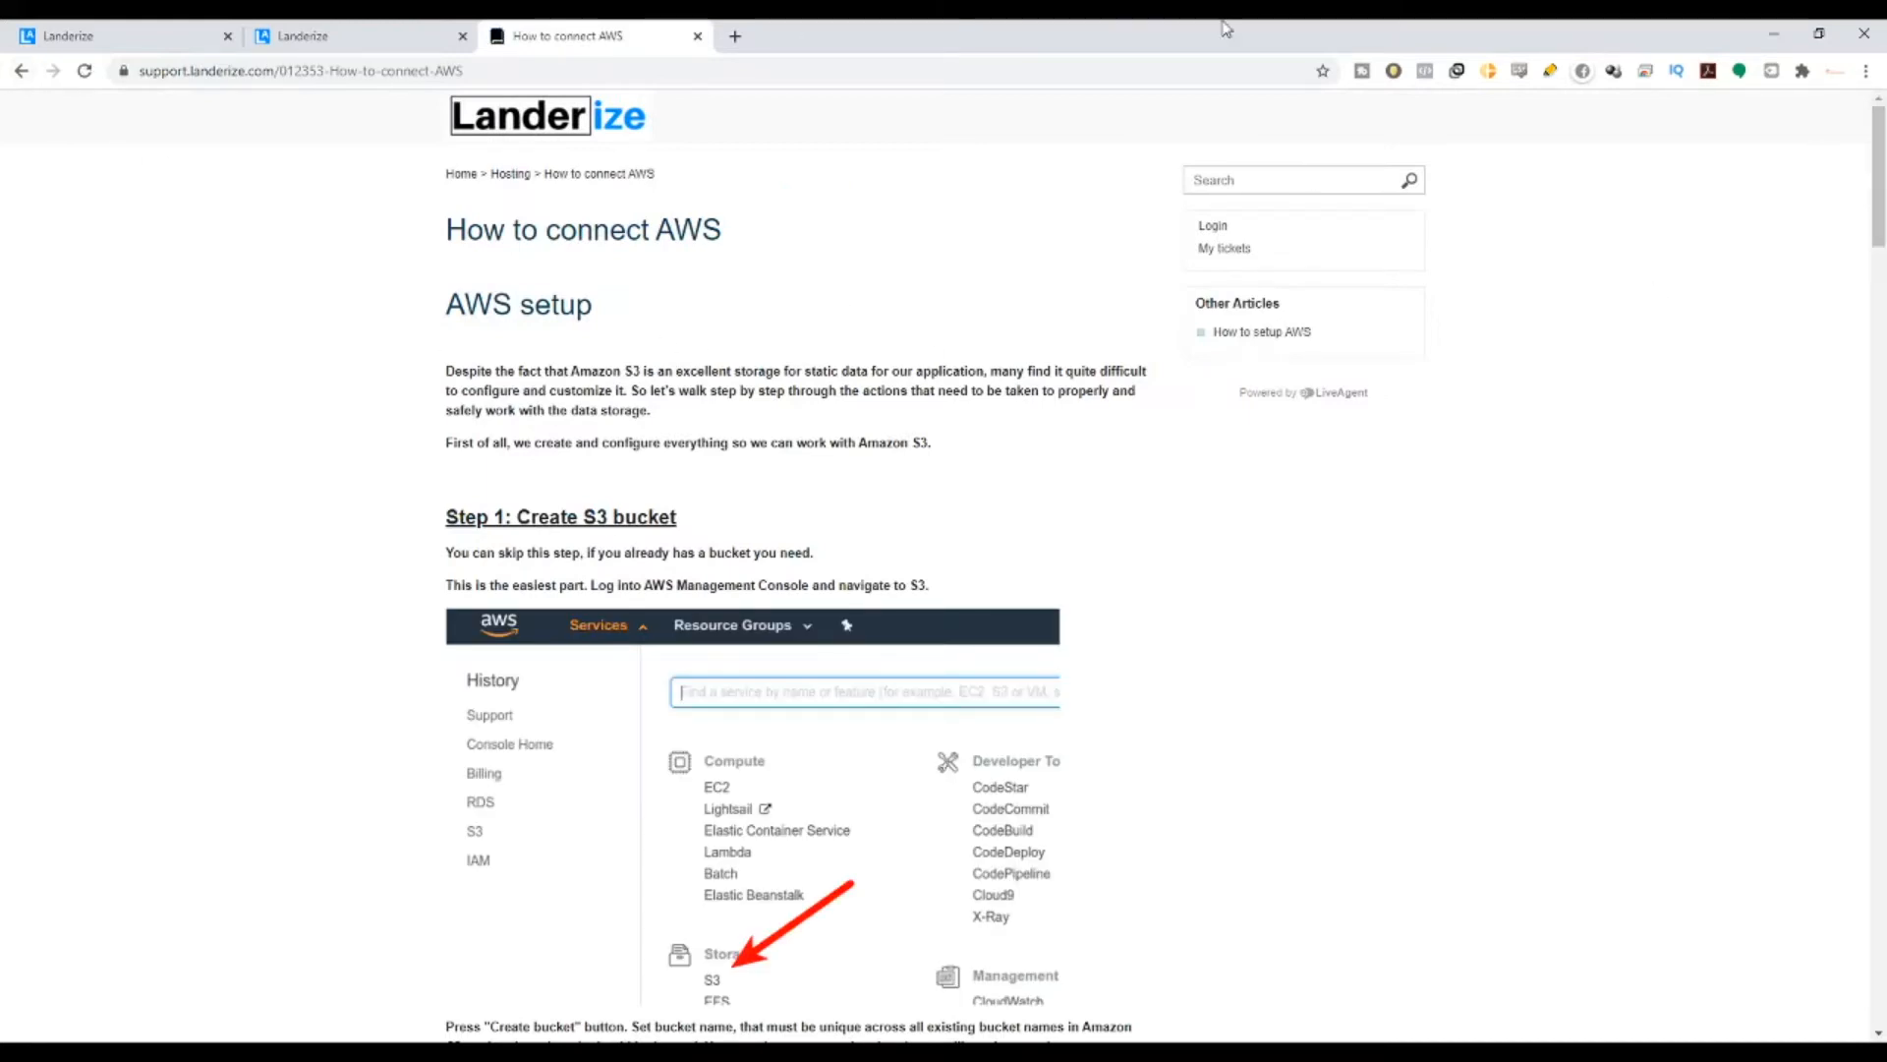
click(365, 30)
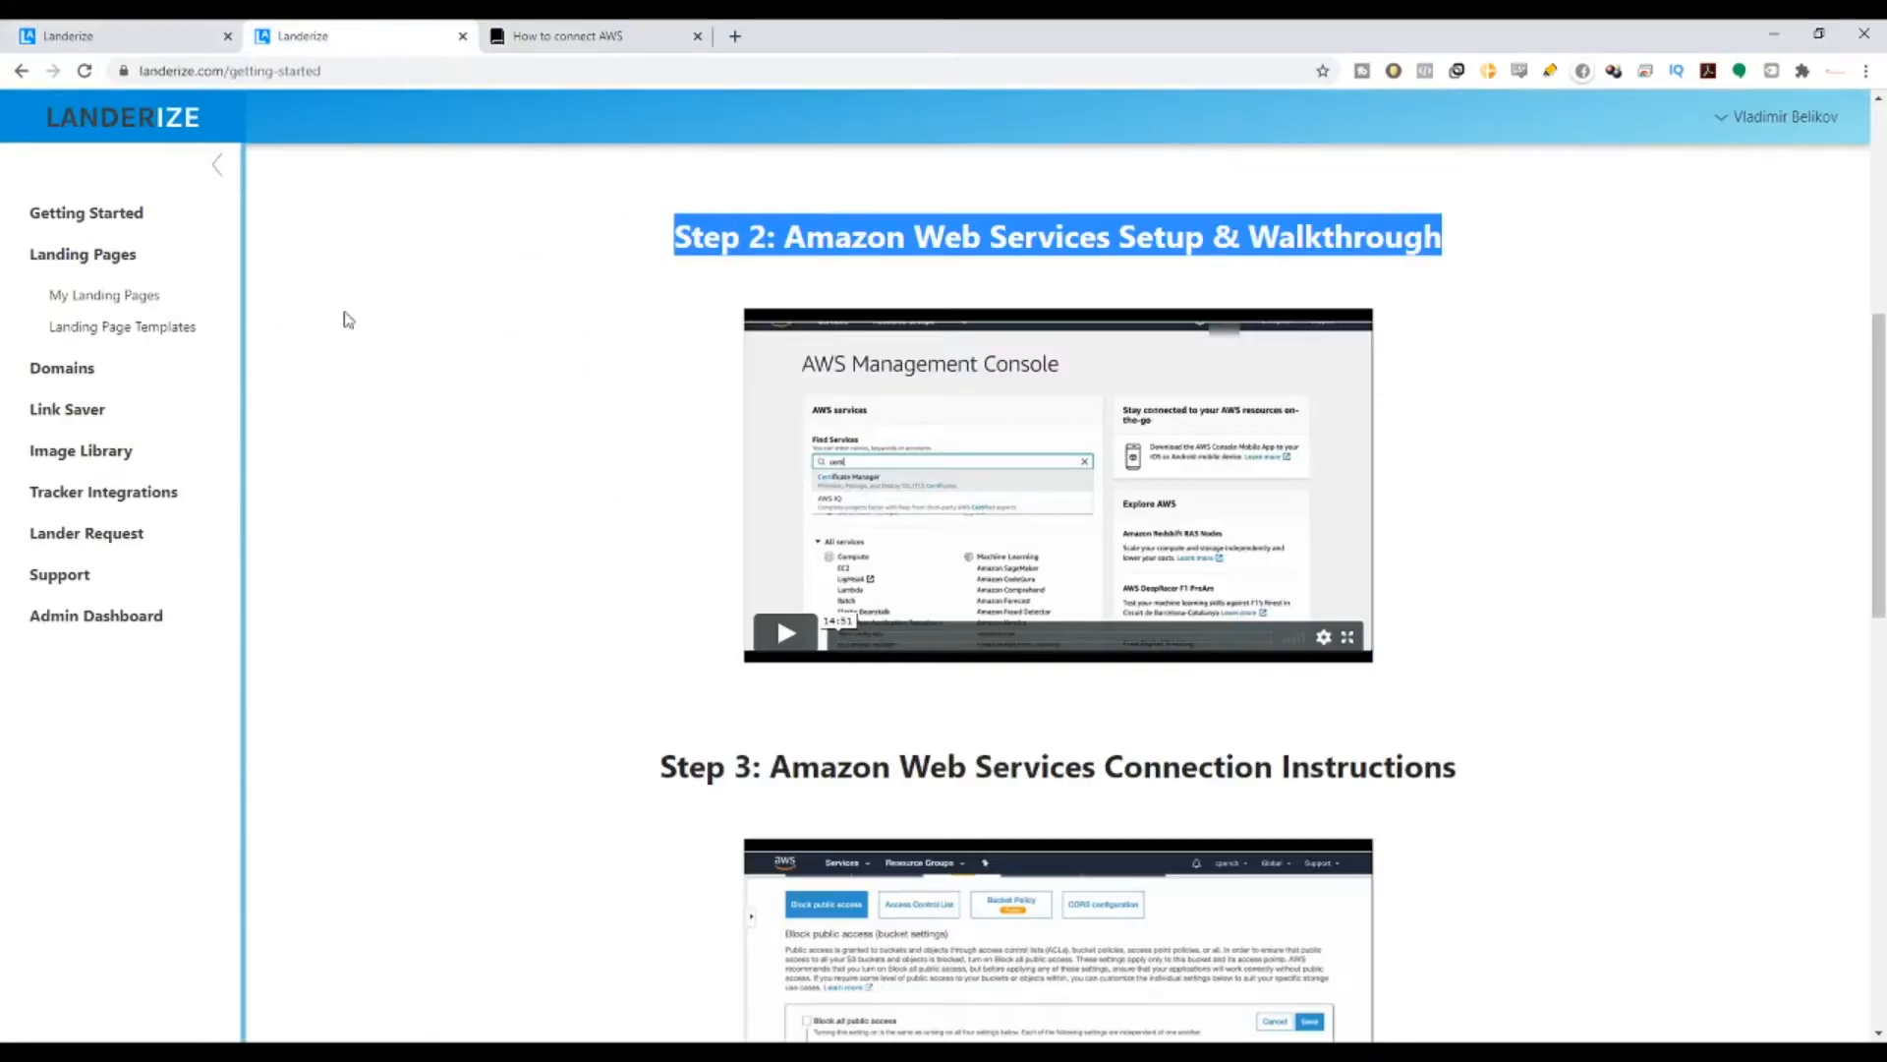
- Go from My Landing Pages to Landing Page Templates and highlight its headings and new-templates banner
click(131, 299)
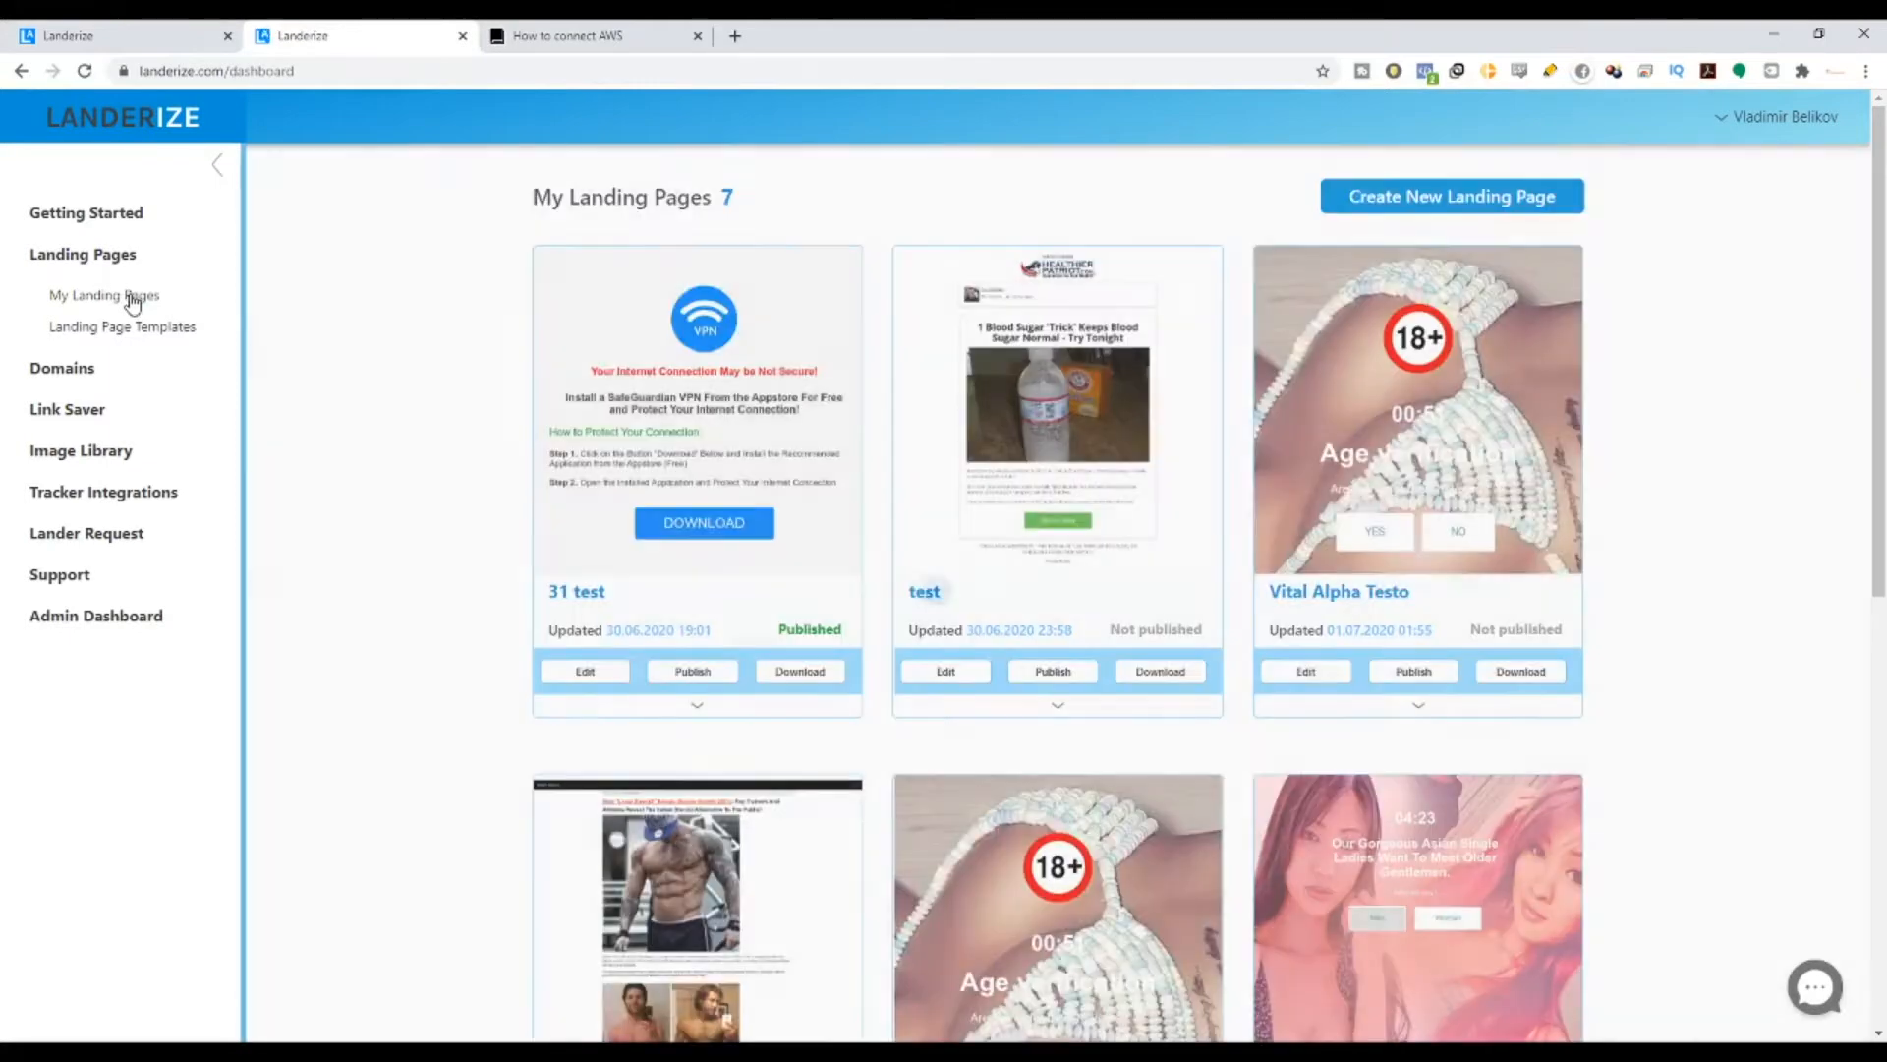
click(1510, 199)
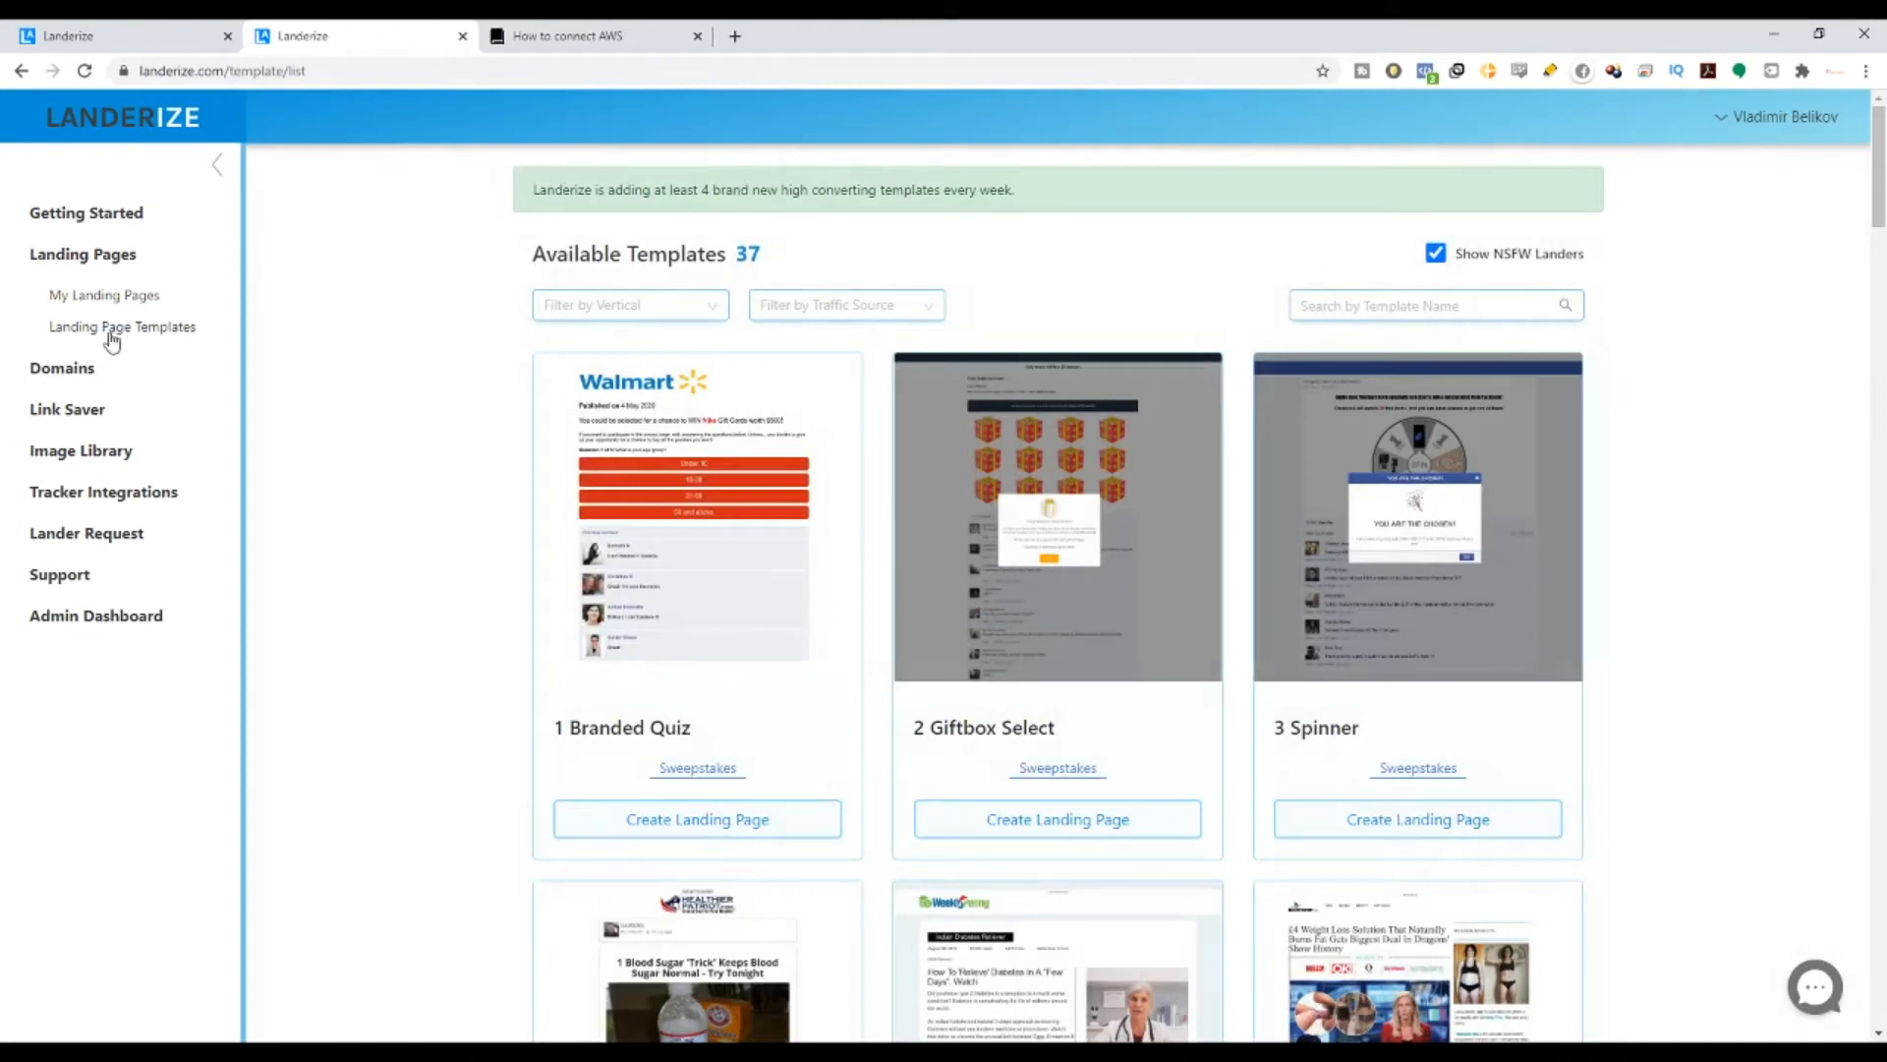
drag(37, 339, 246, 341)
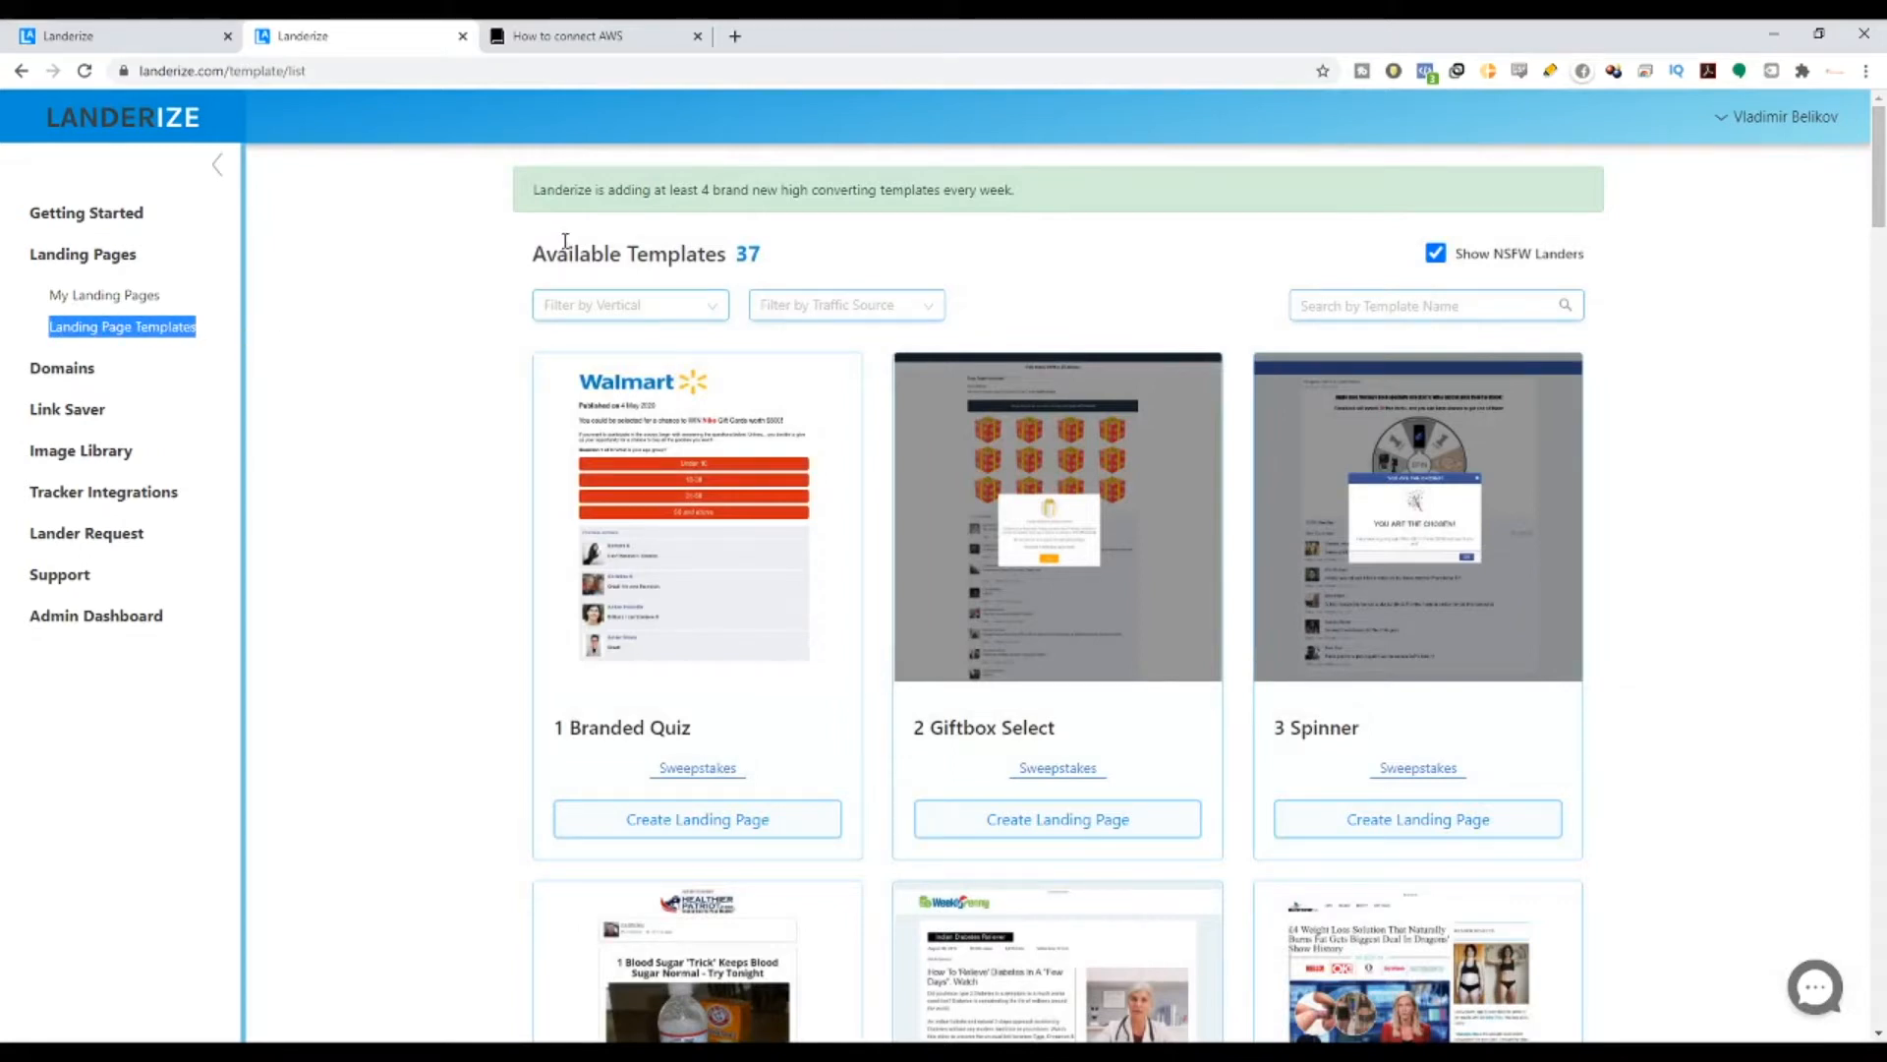
drag(524, 267, 808, 262)
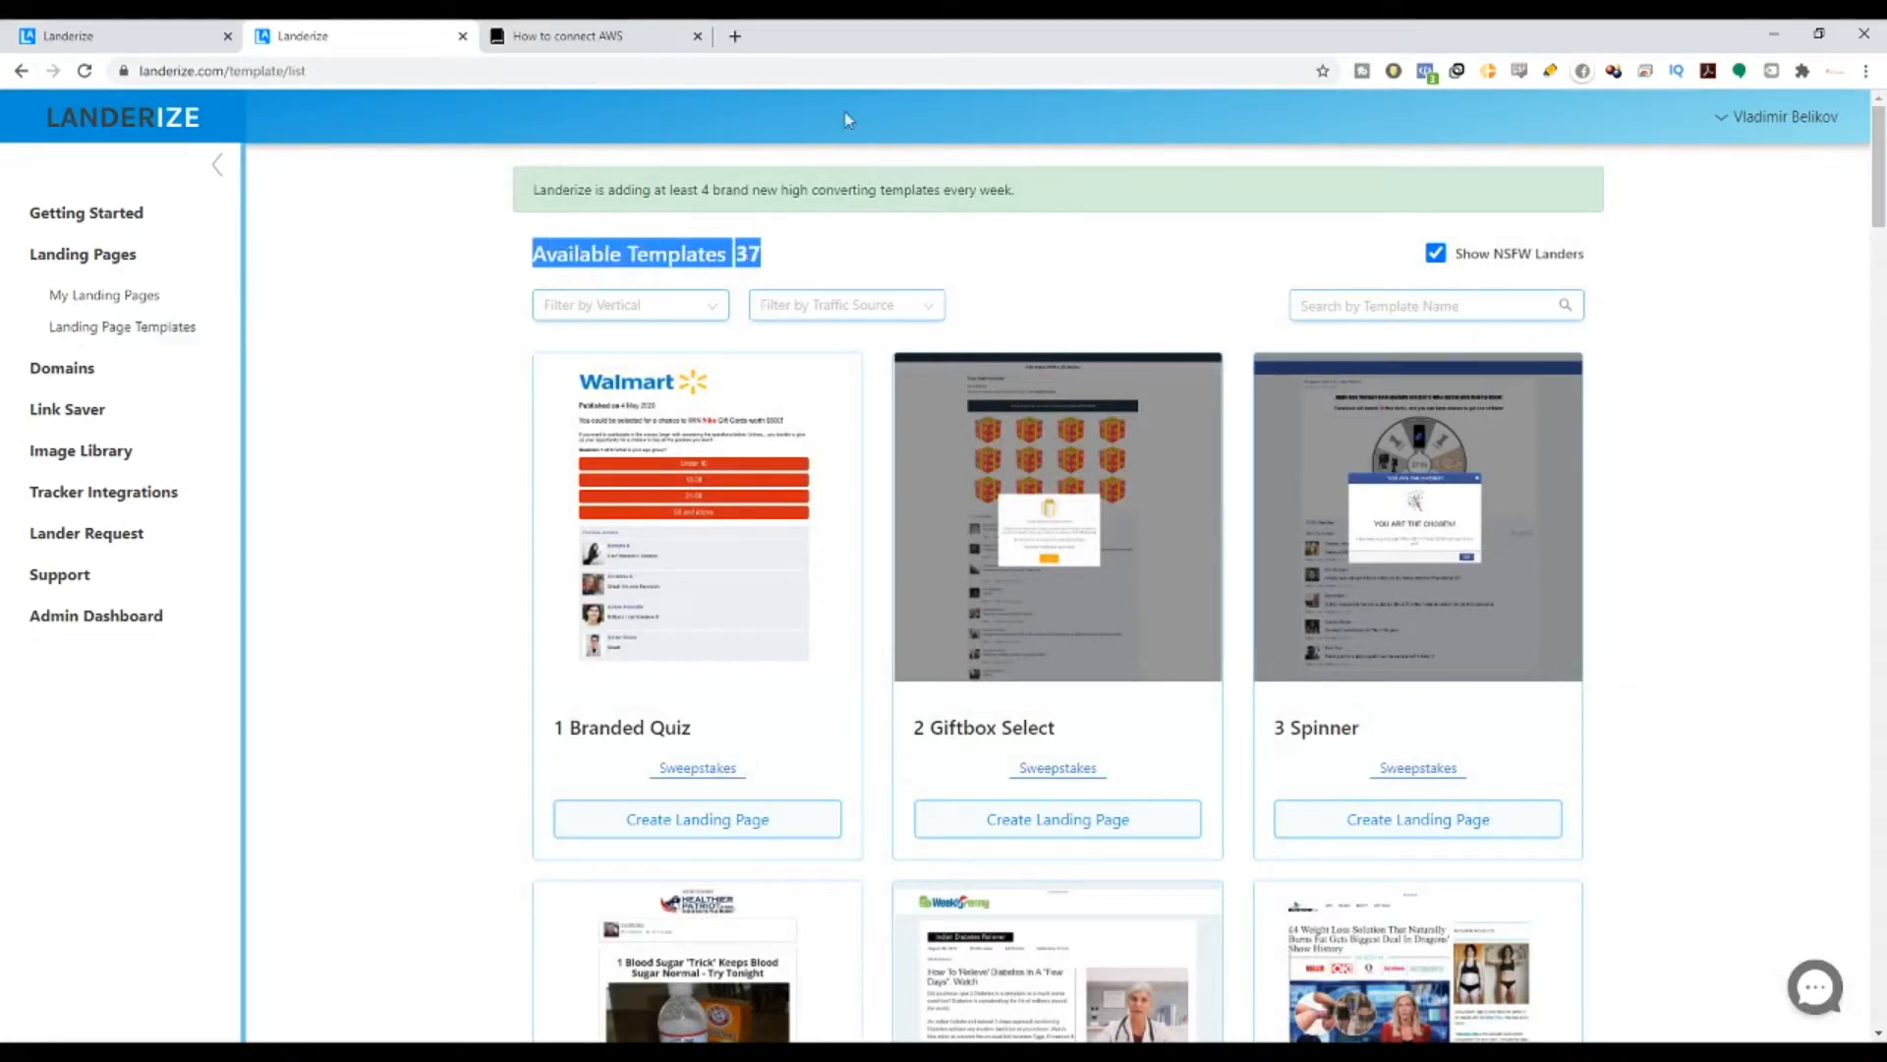
click(540, 193)
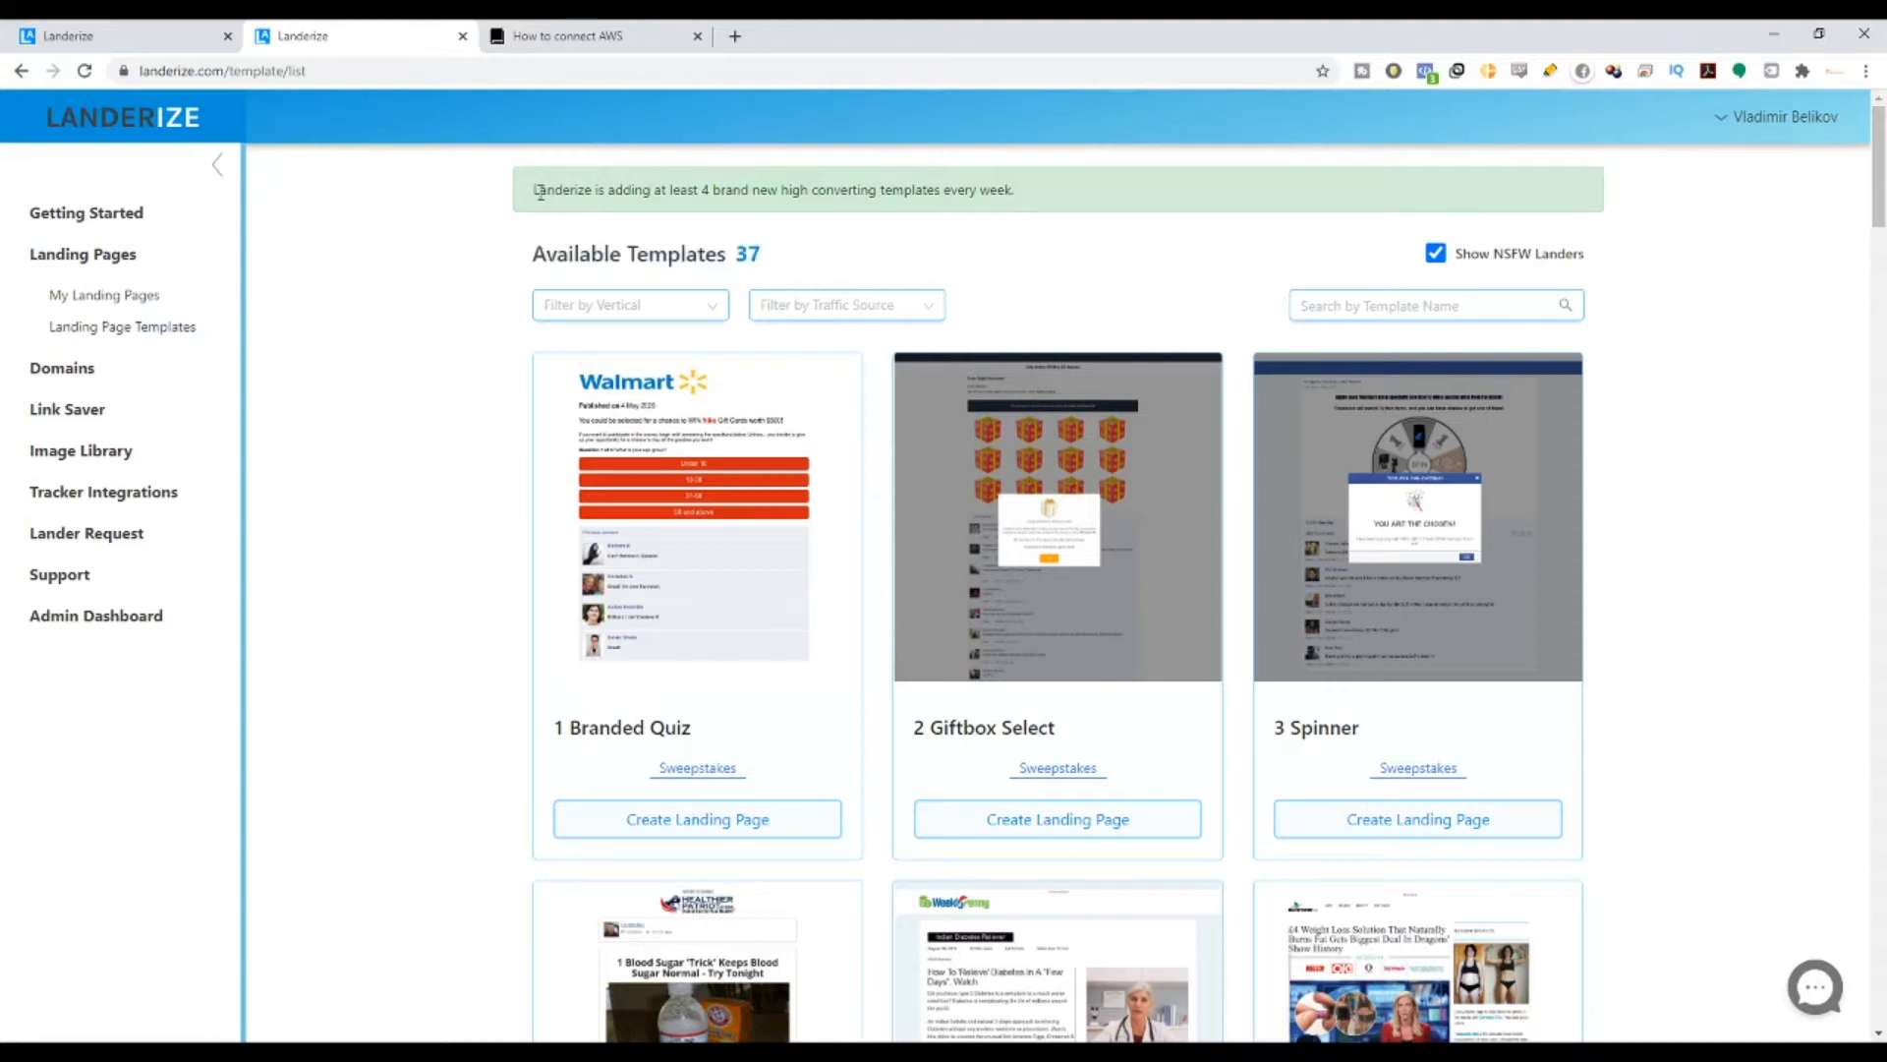
drag(539, 193, 1067, 209)
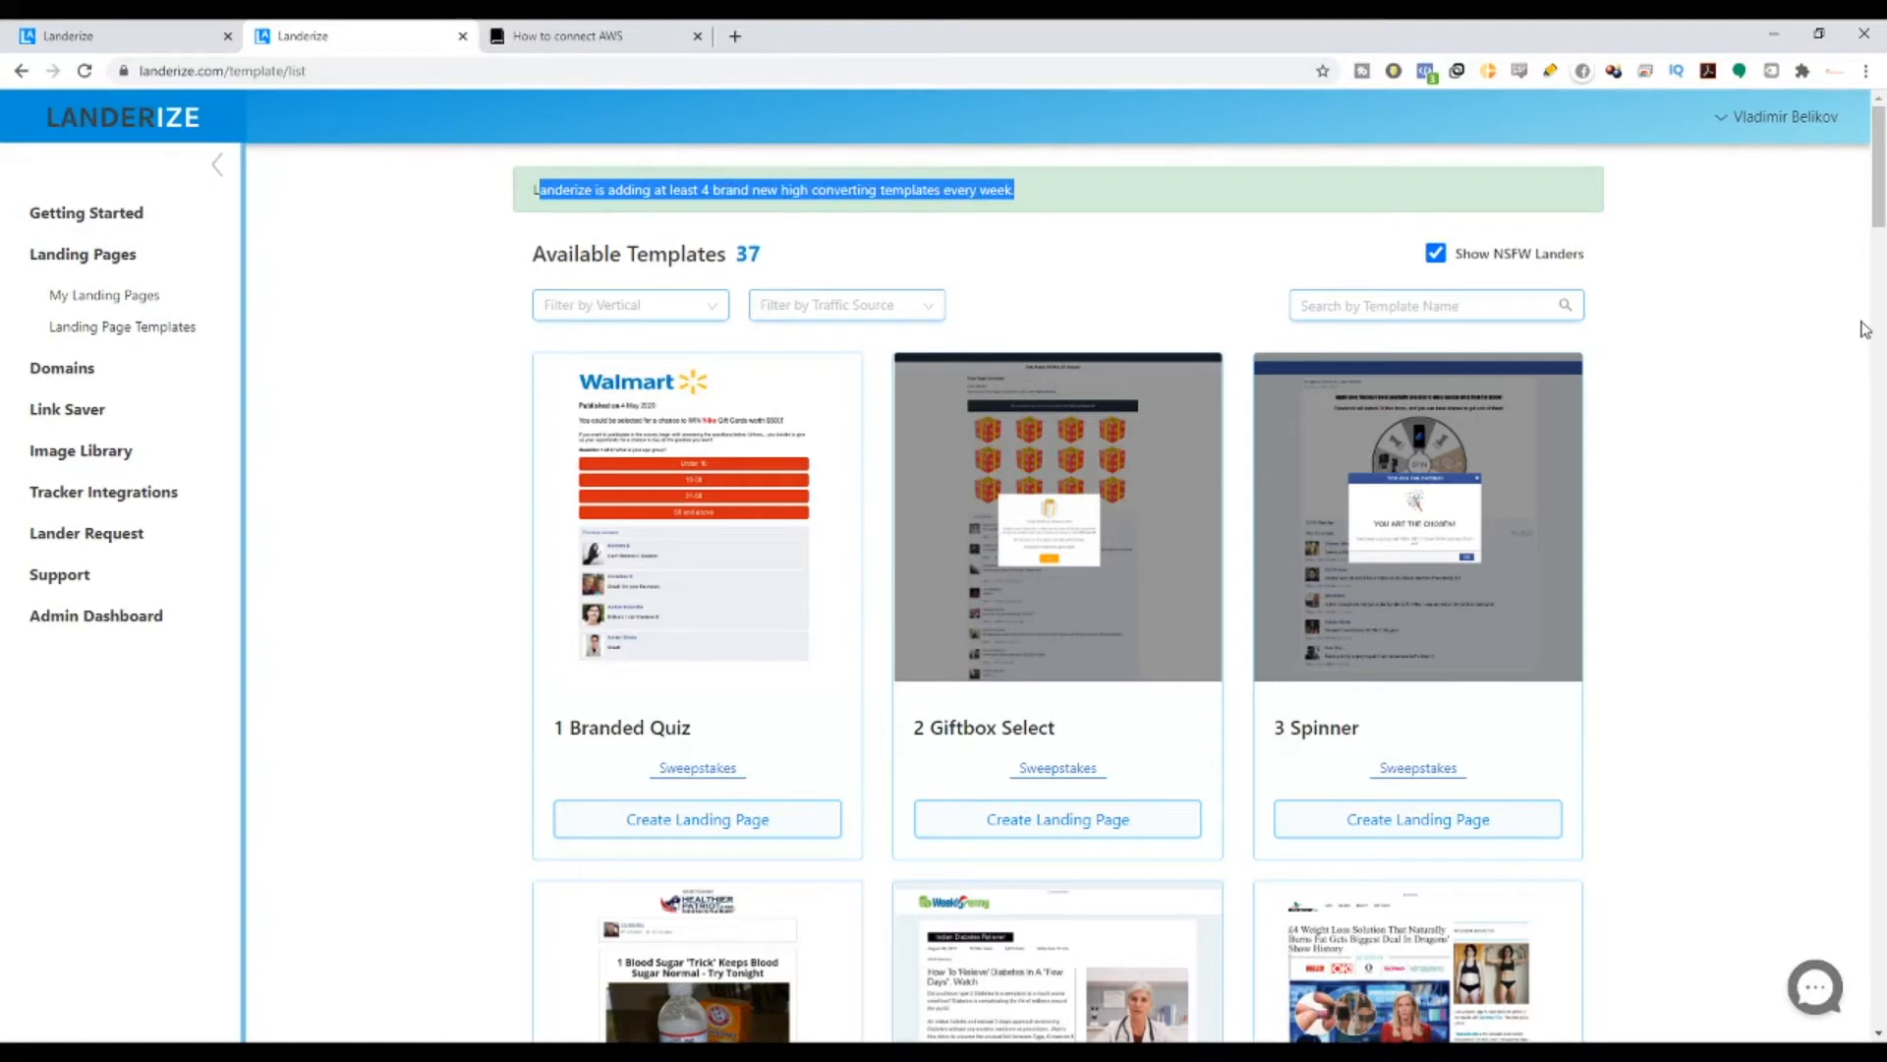
- Scroll through the list of available templates
scroll(1878, 202, down, 5)
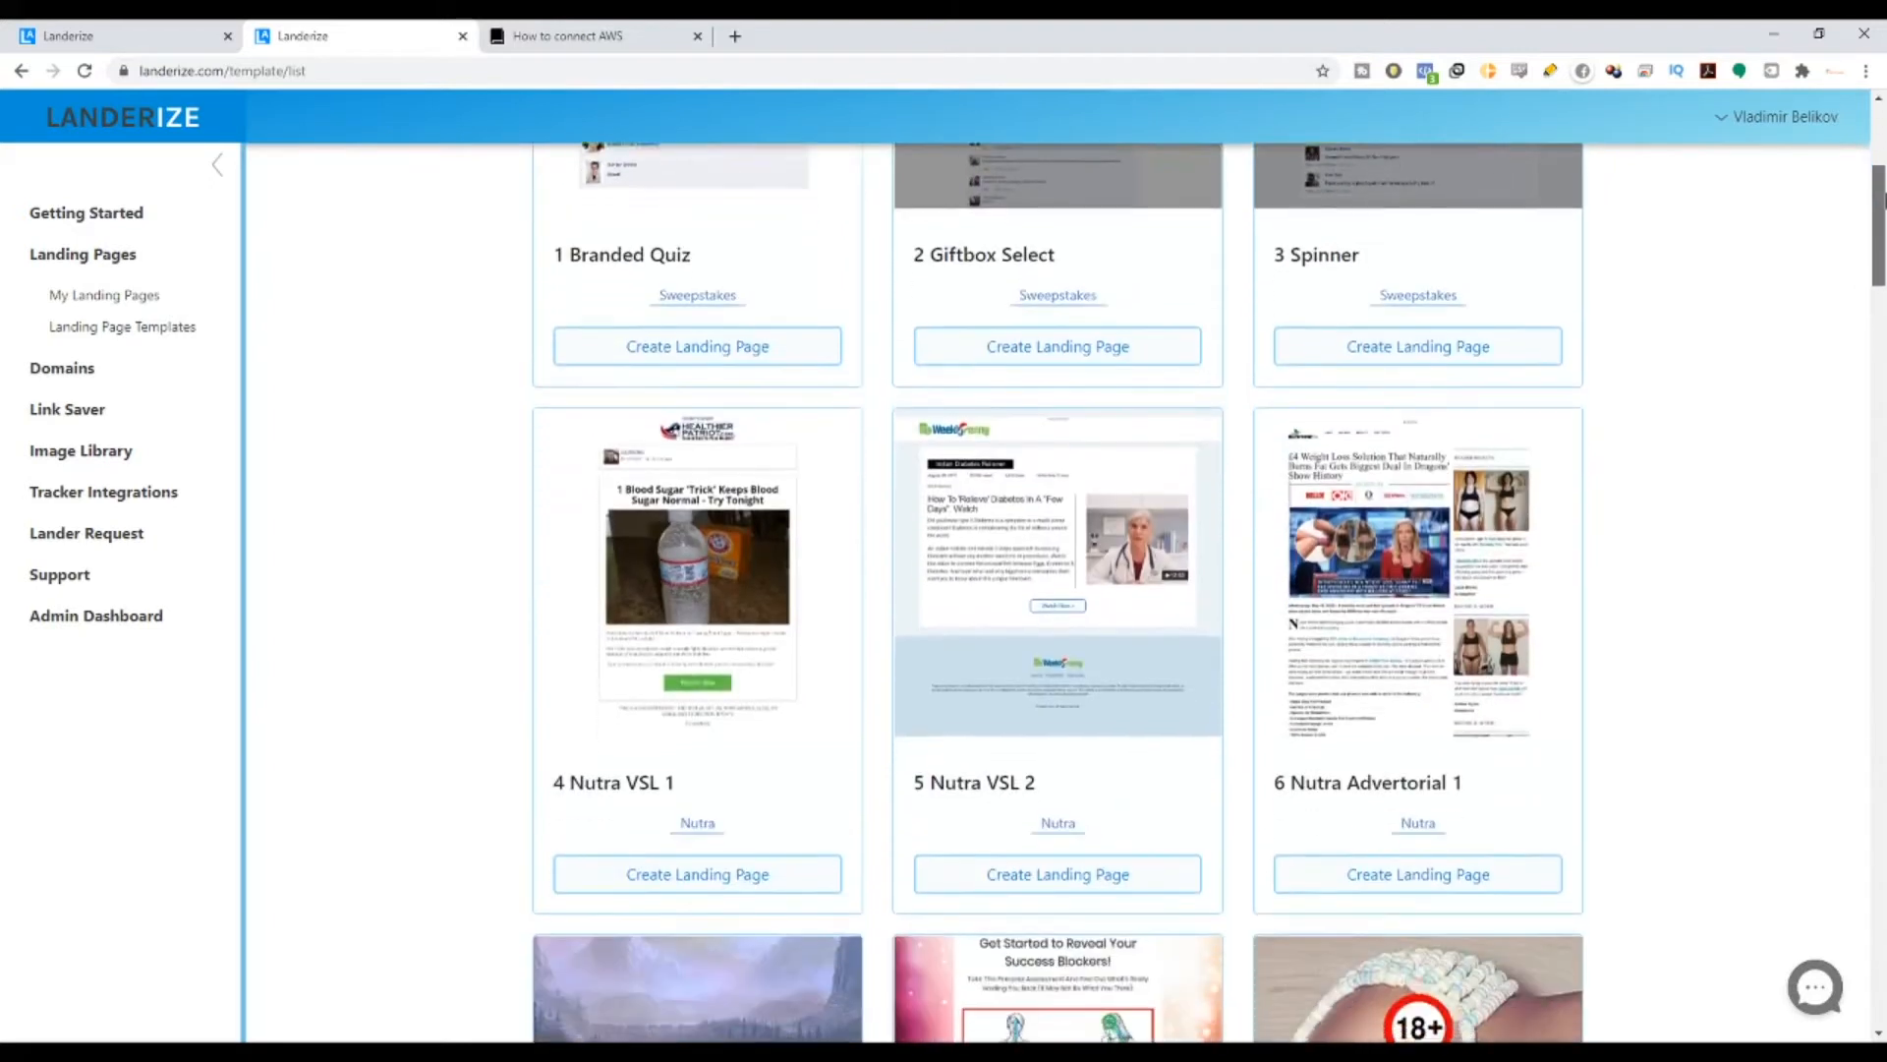
drag(1883, 202, 1829, 138)
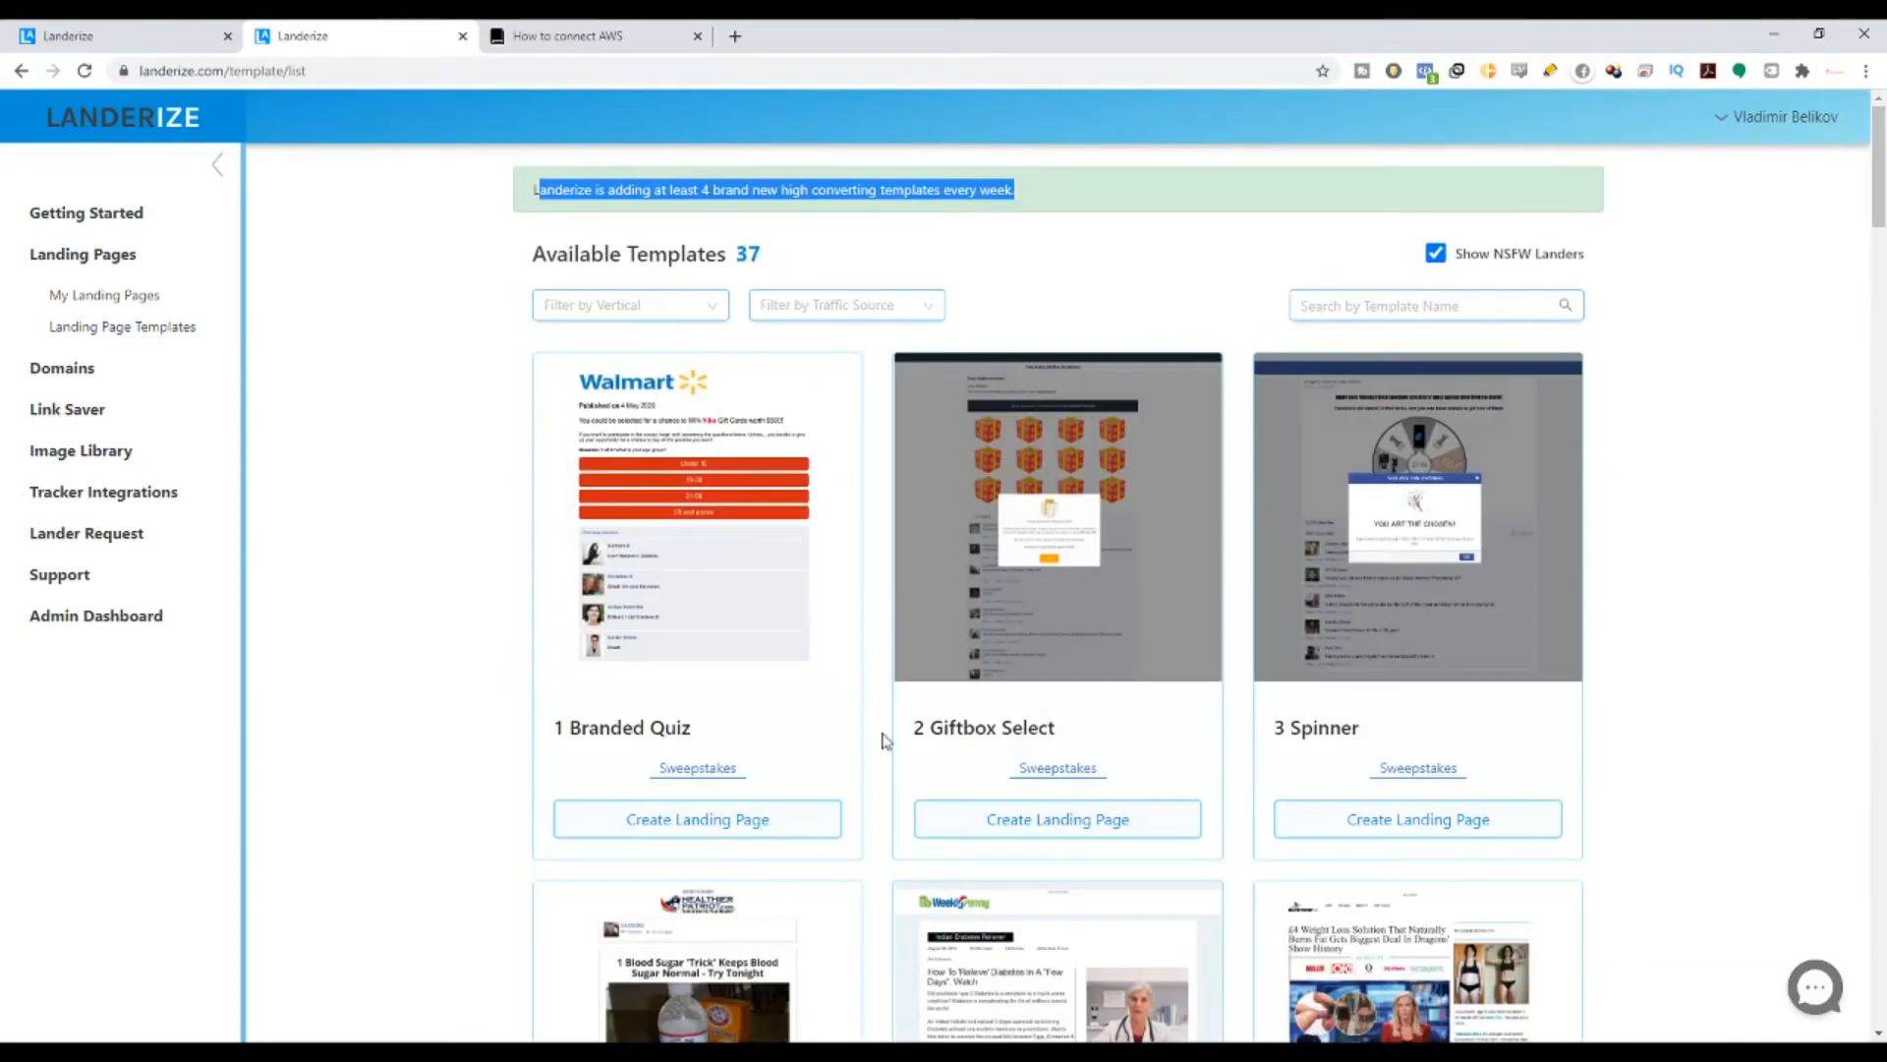
scroll(884, 740, down, 8)
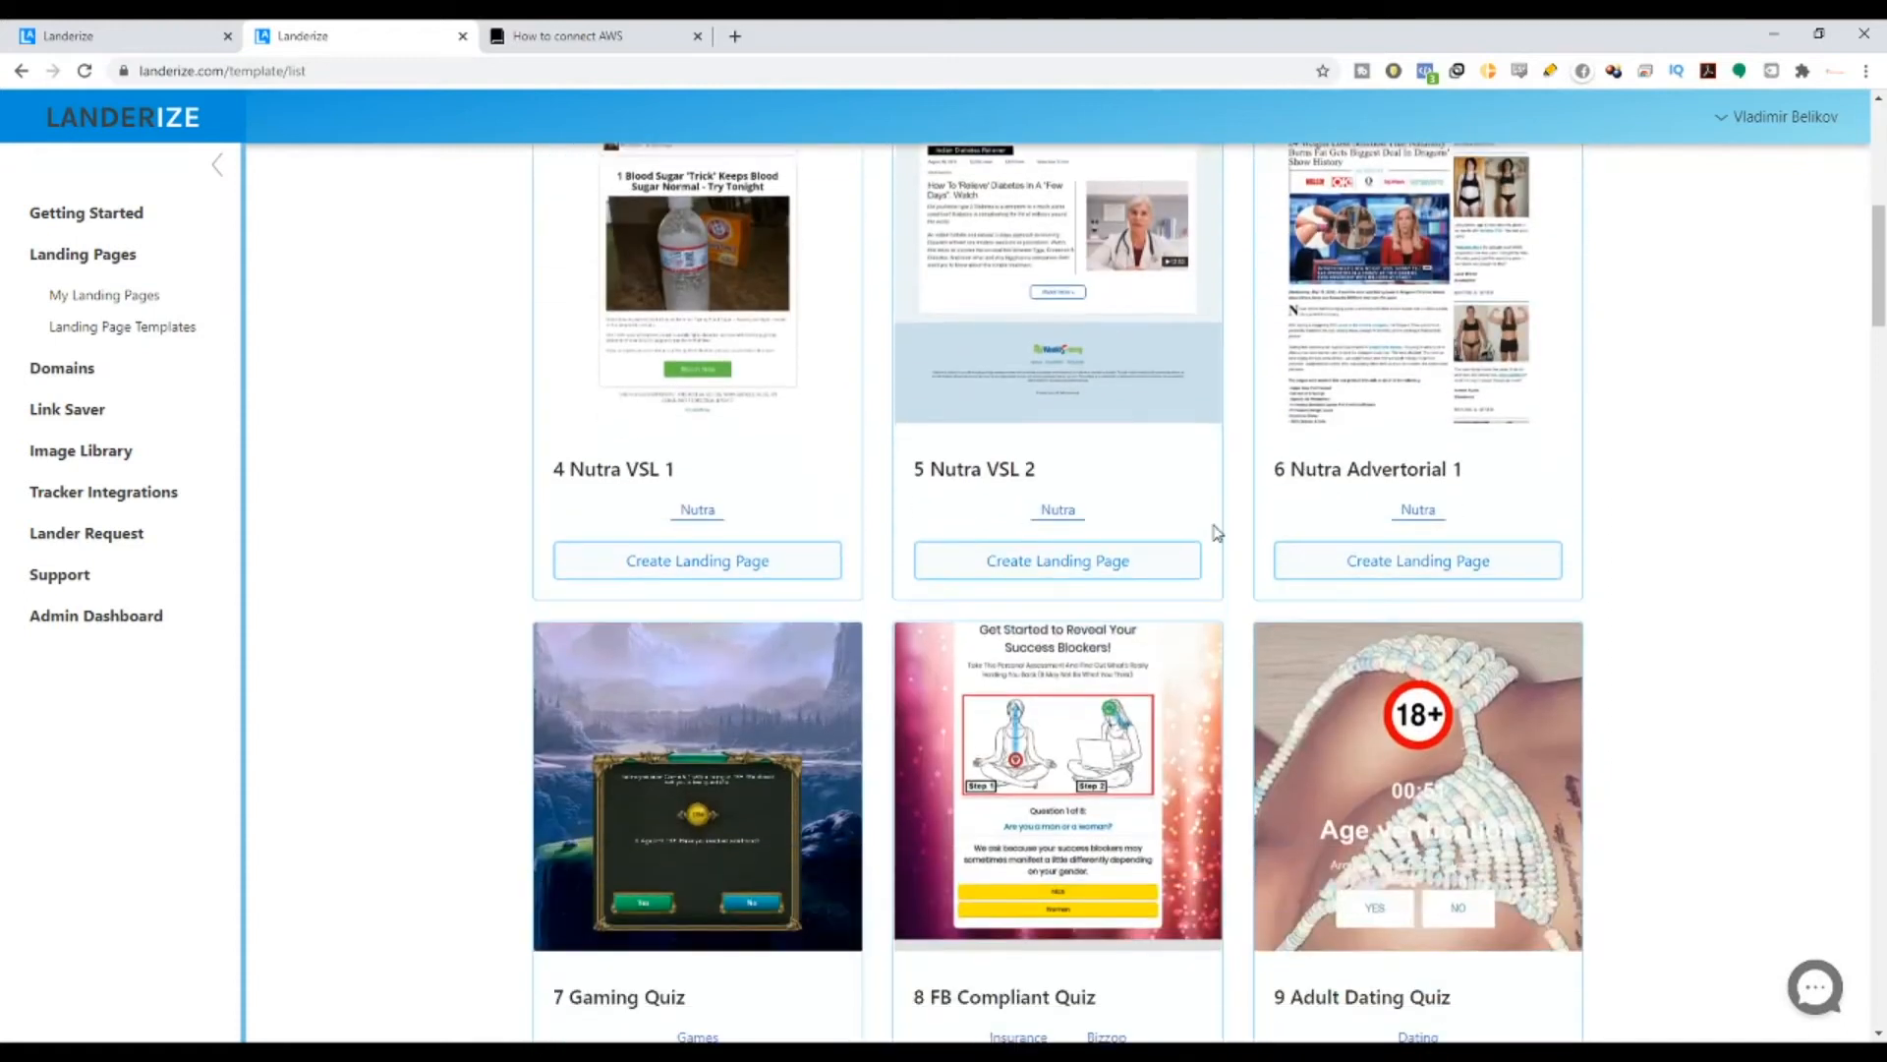
scroll(1209, 521, down, 20)
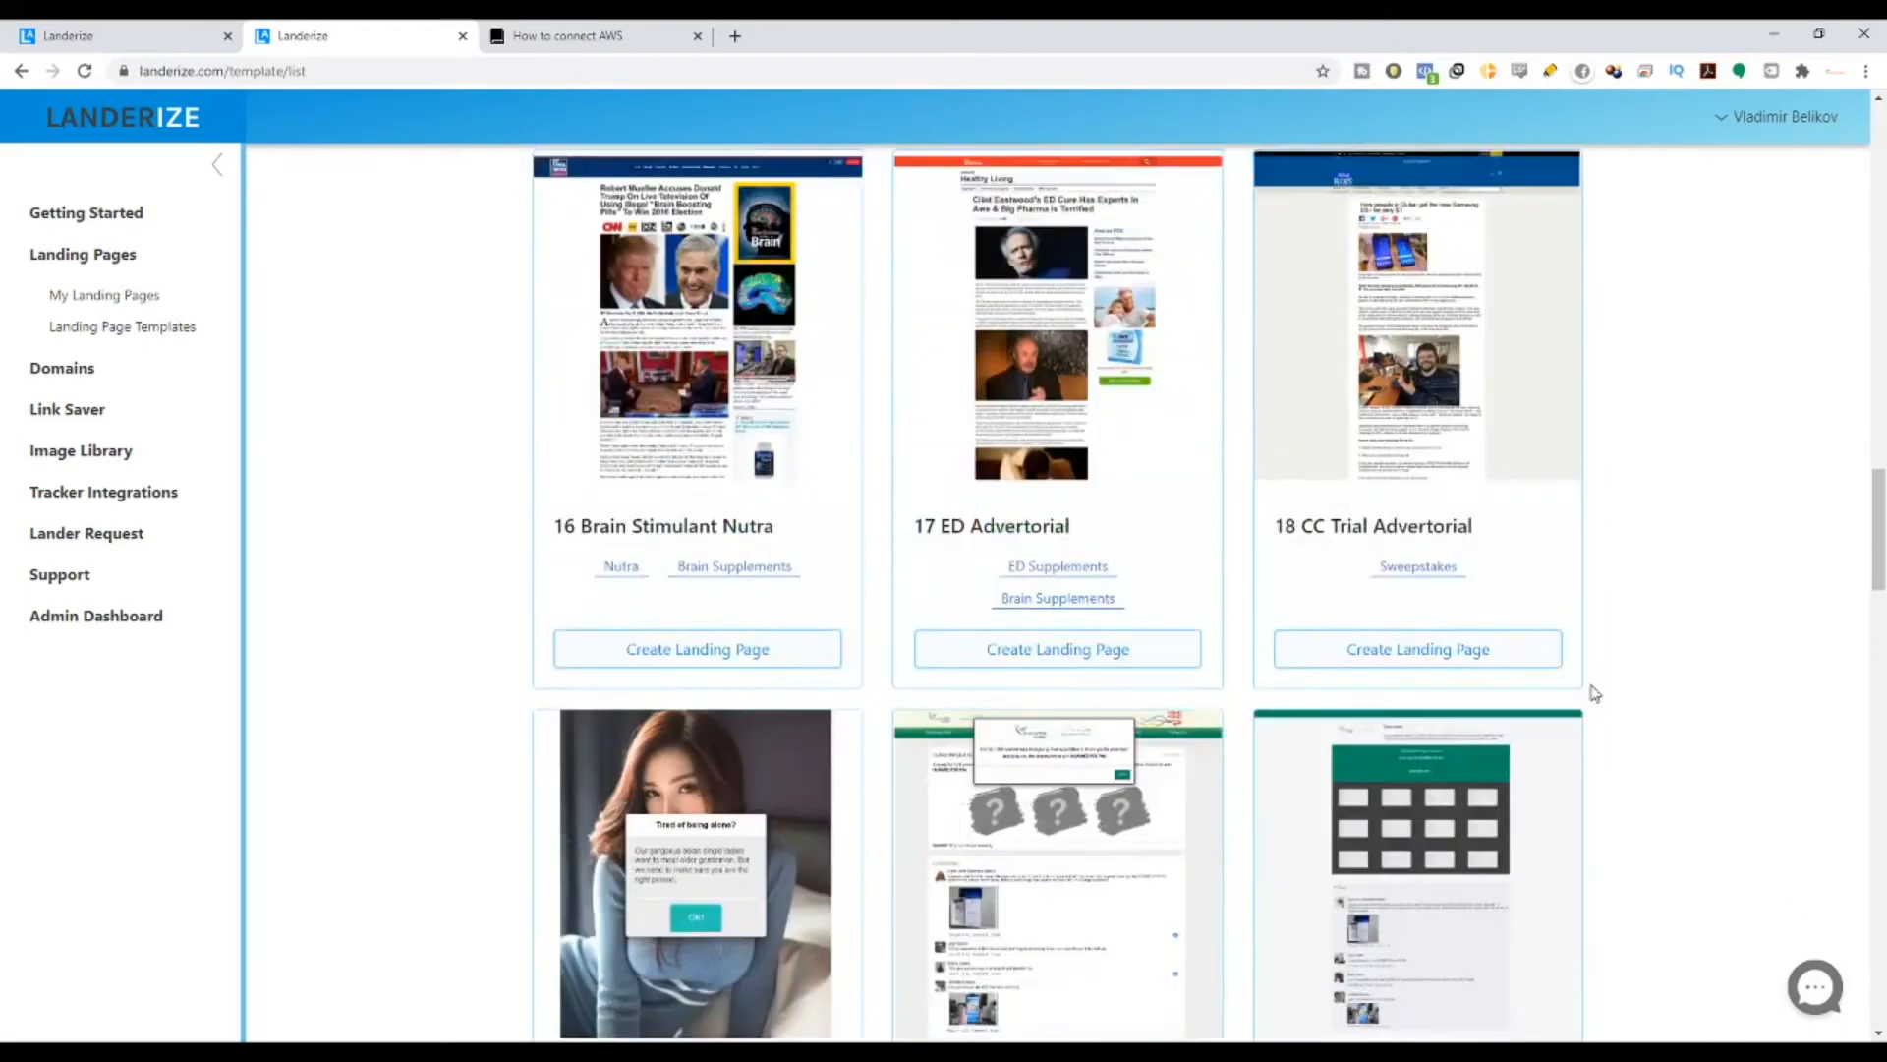
scroll(1594, 693, down, 20)
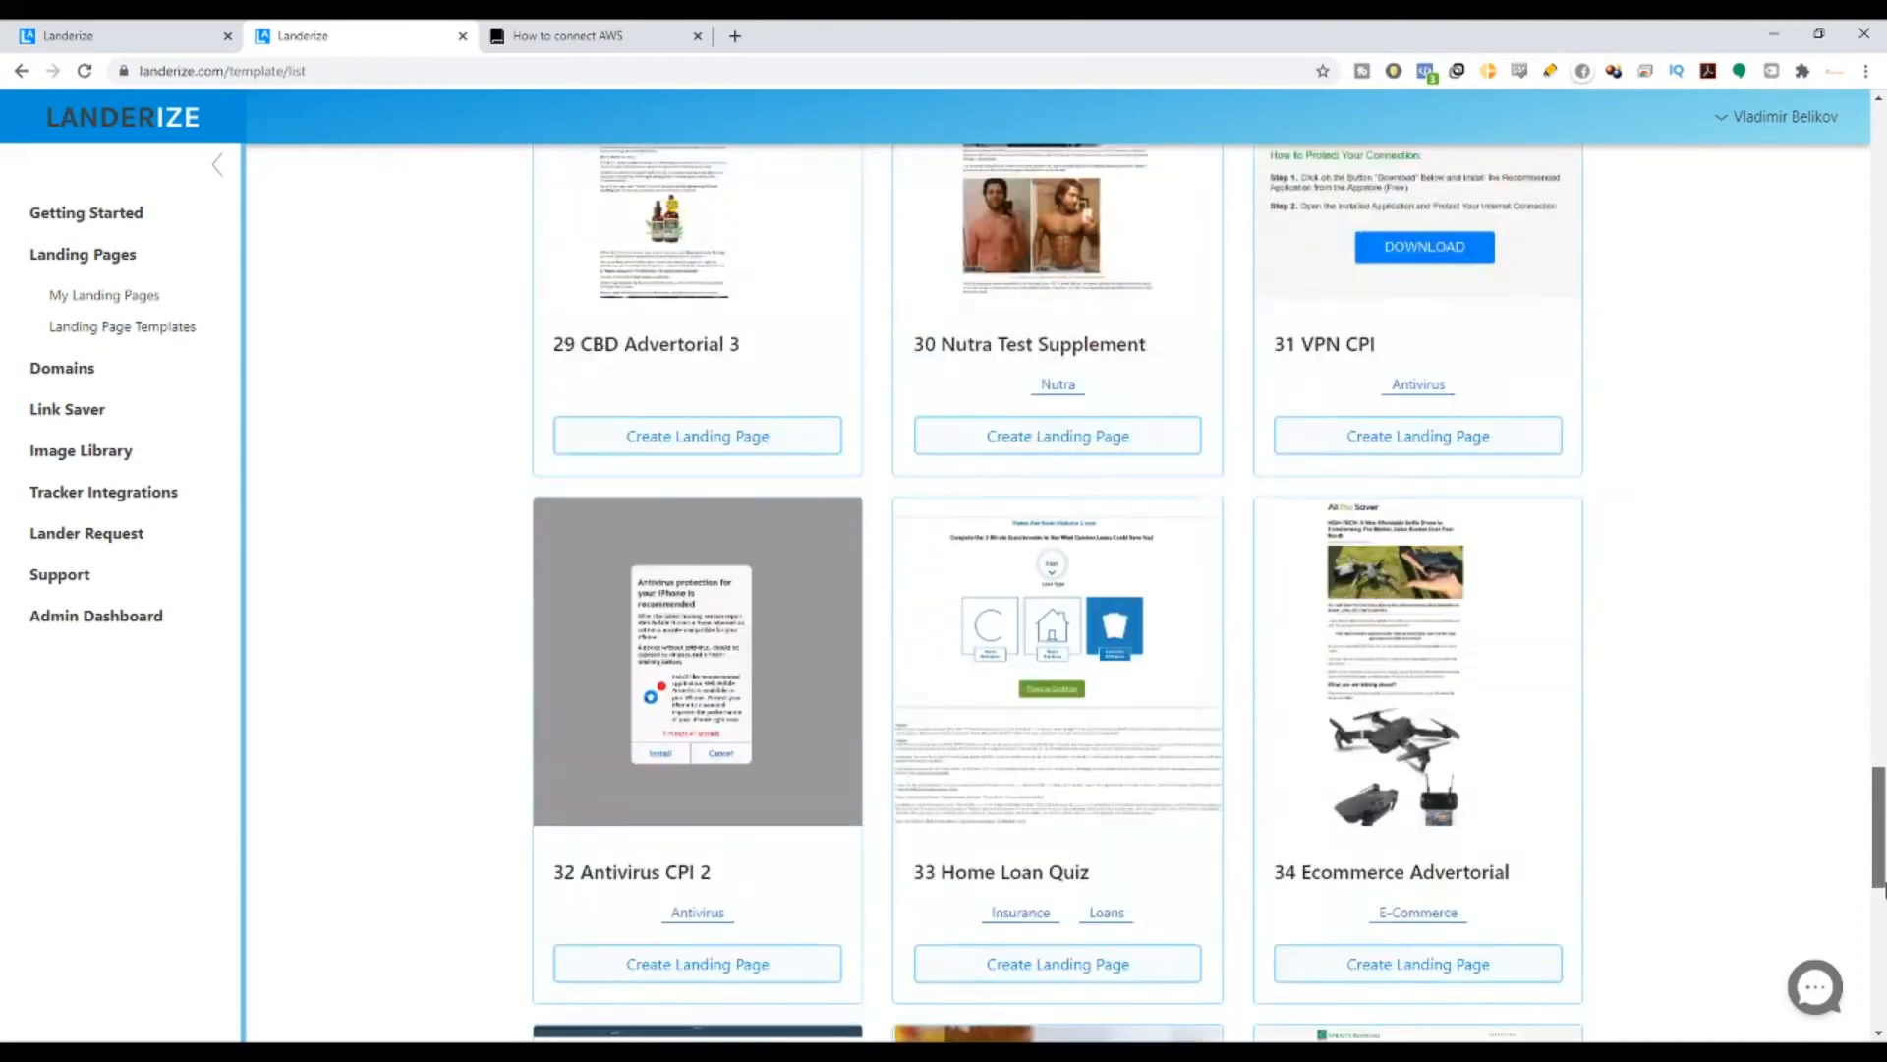
drag(1884, 883, 1860, 204)
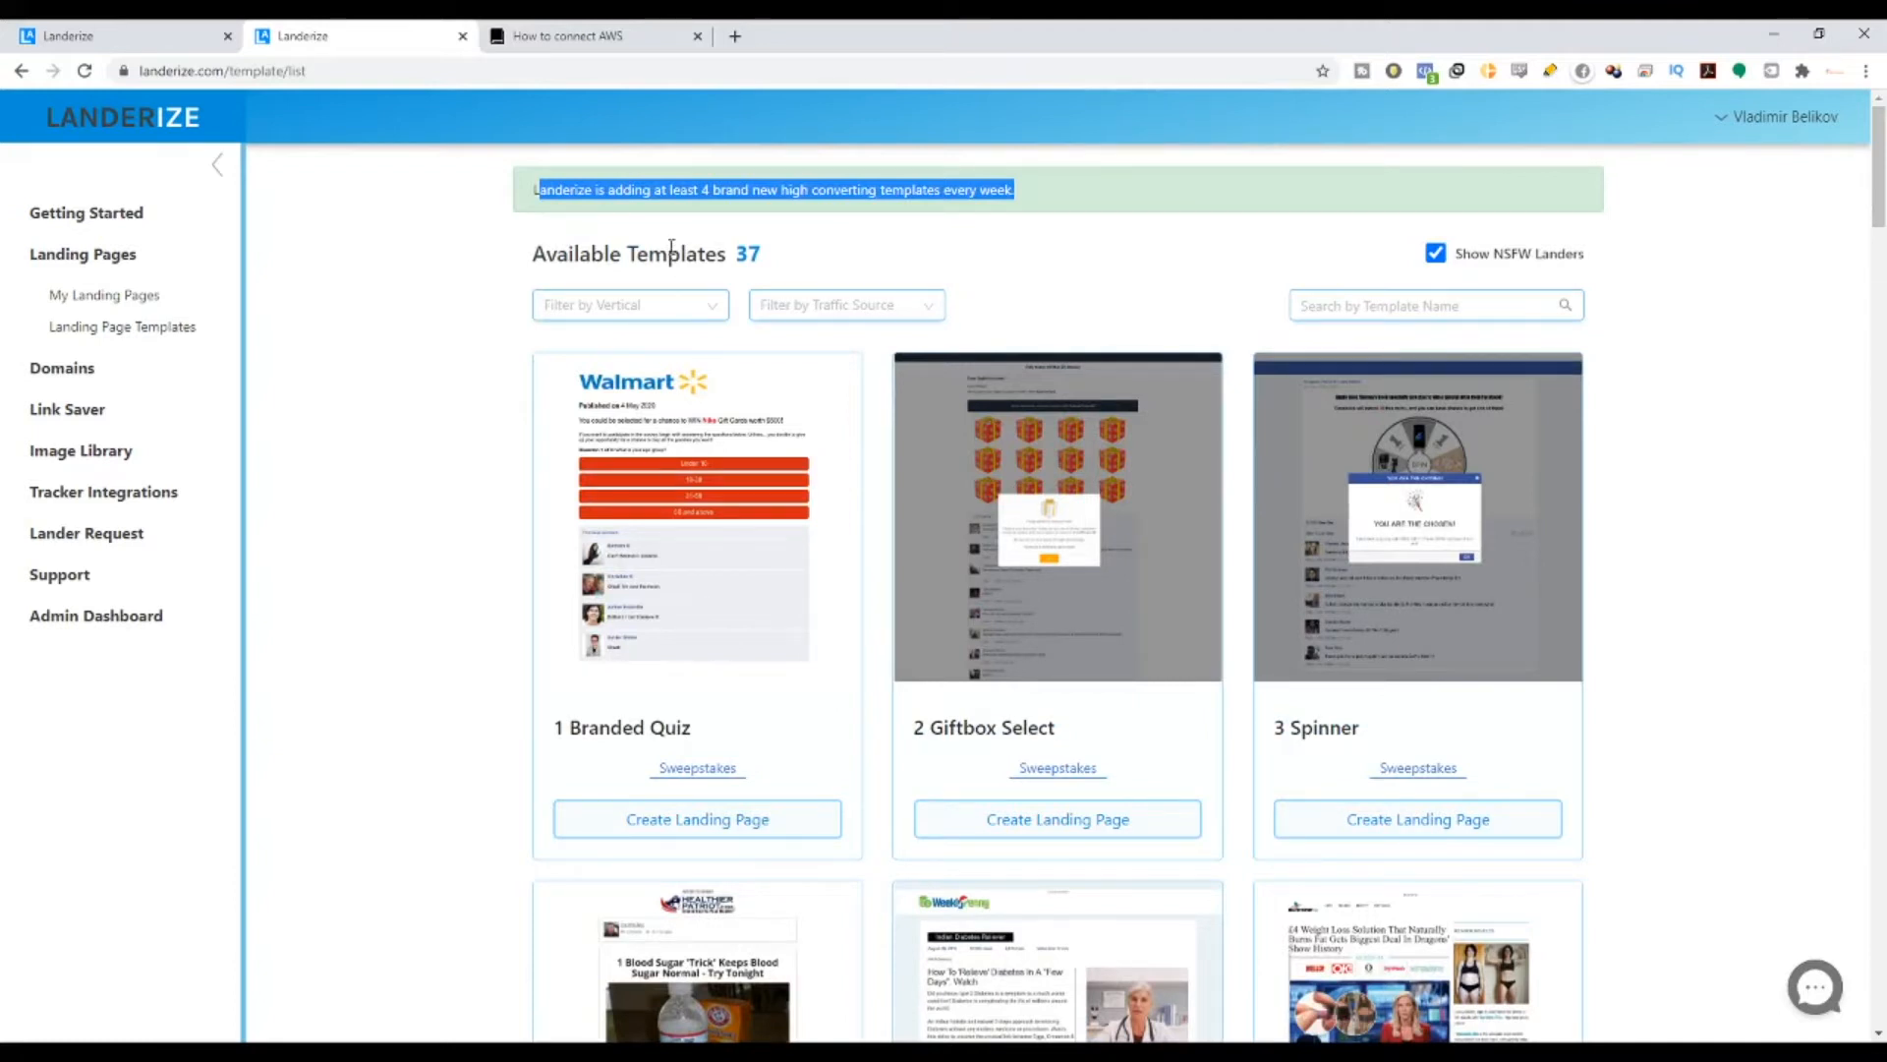
- Highlight the 'Available Templates 37' heading and the Branded Quiz template name
click(519, 261)
drag(763, 254, 732, 257)
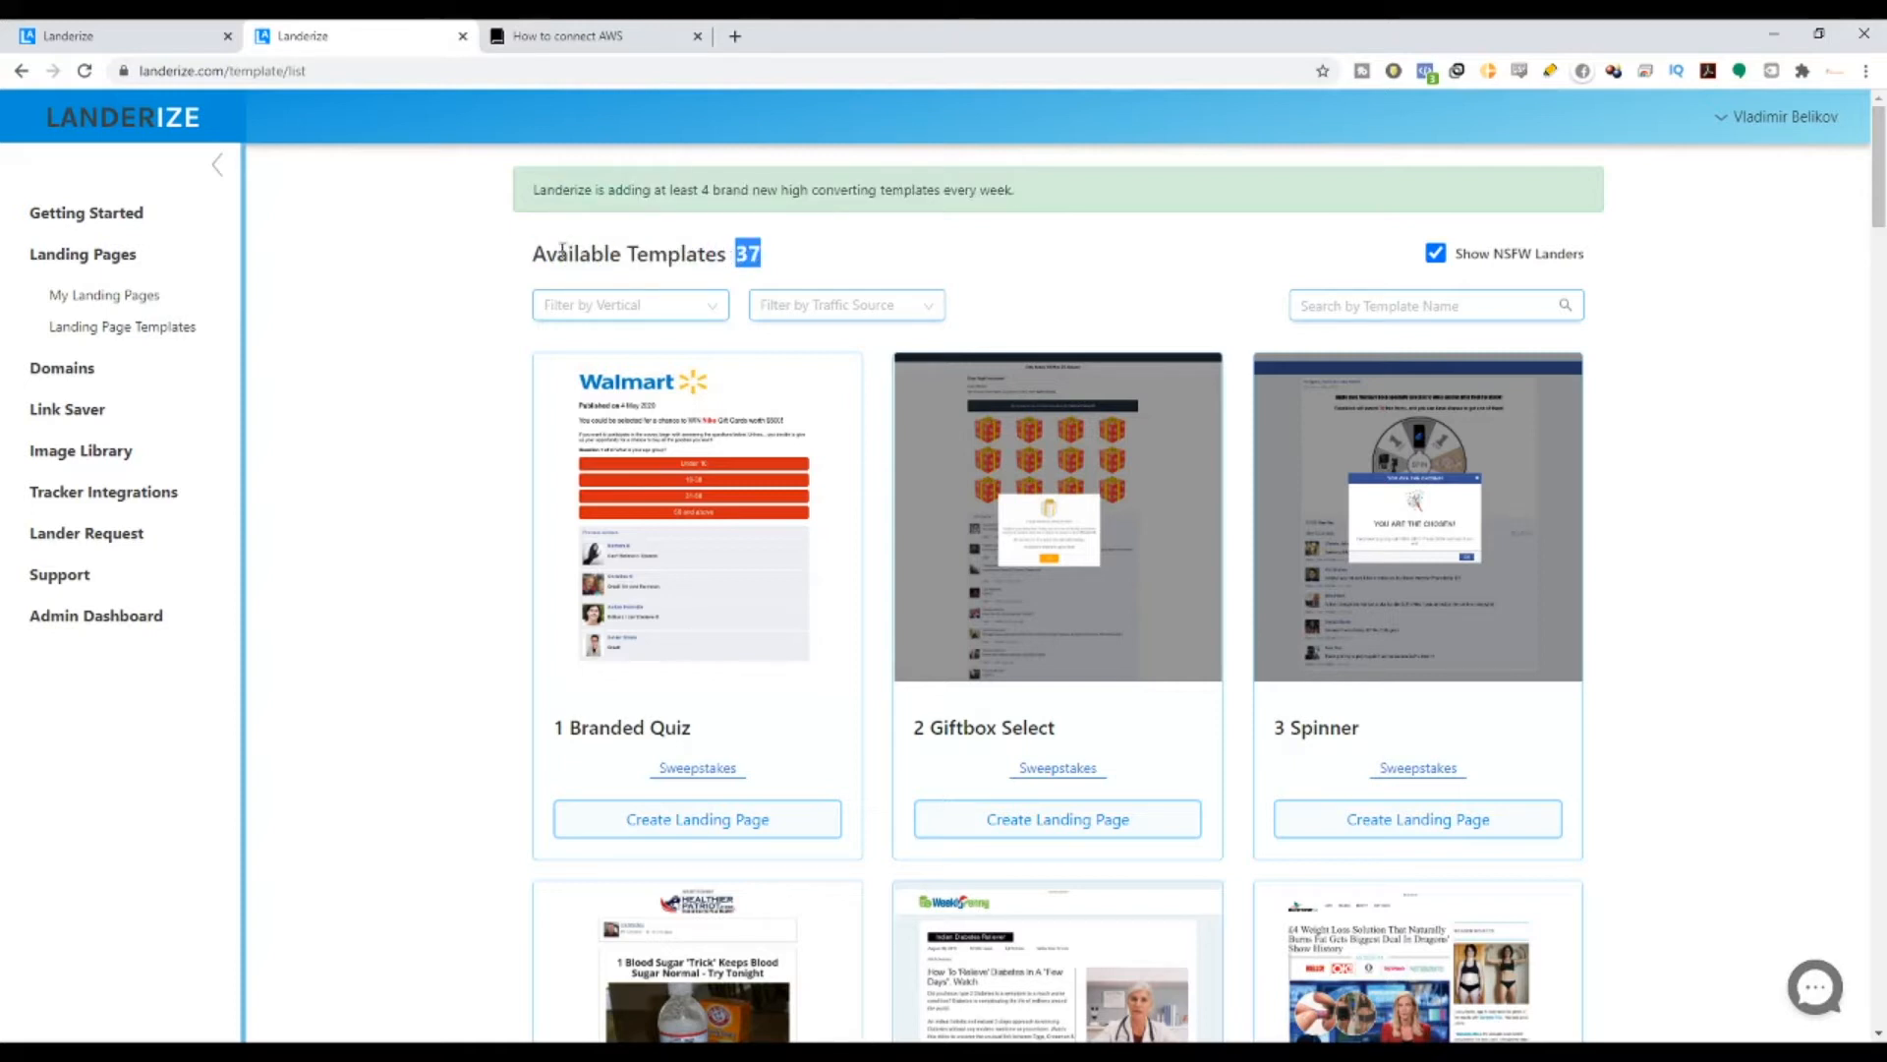
drag(546, 253, 786, 274)
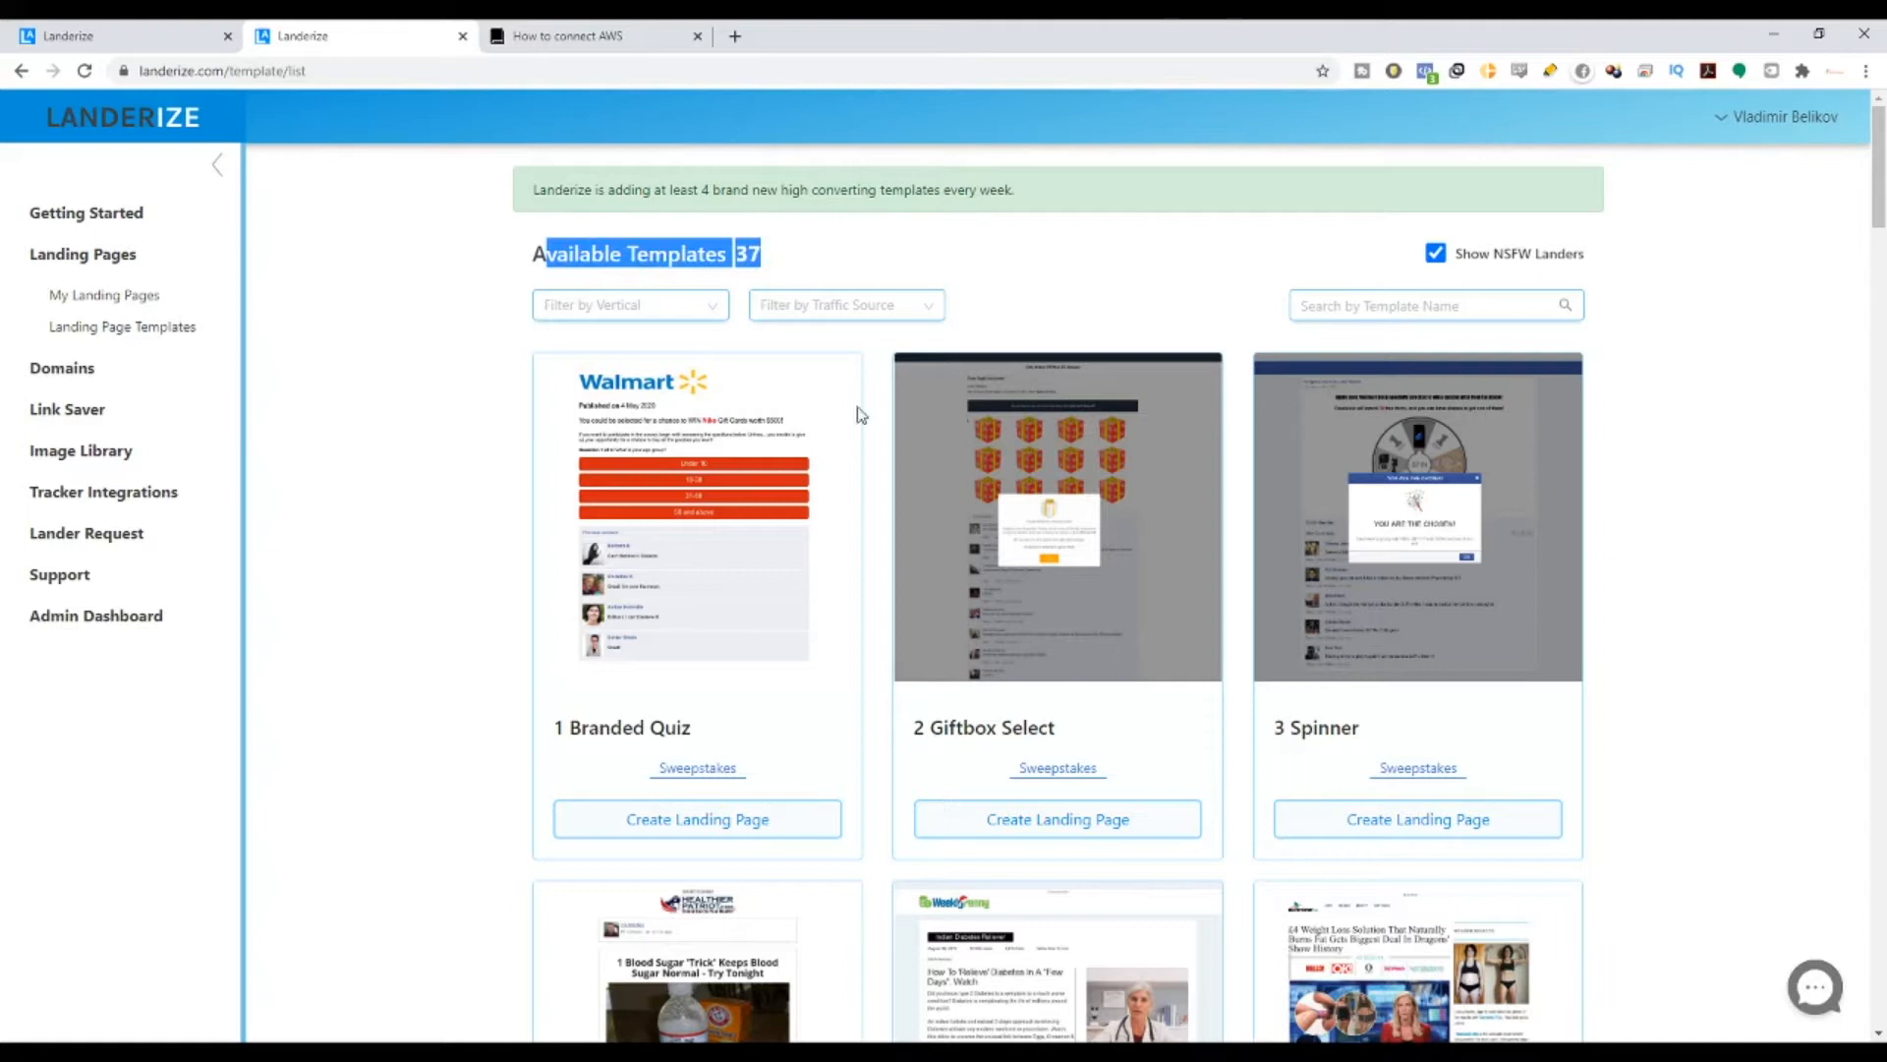
scroll(855, 411, down, 4)
scroll(855, 325, up, 4)
drag(562, 727, 708, 732)
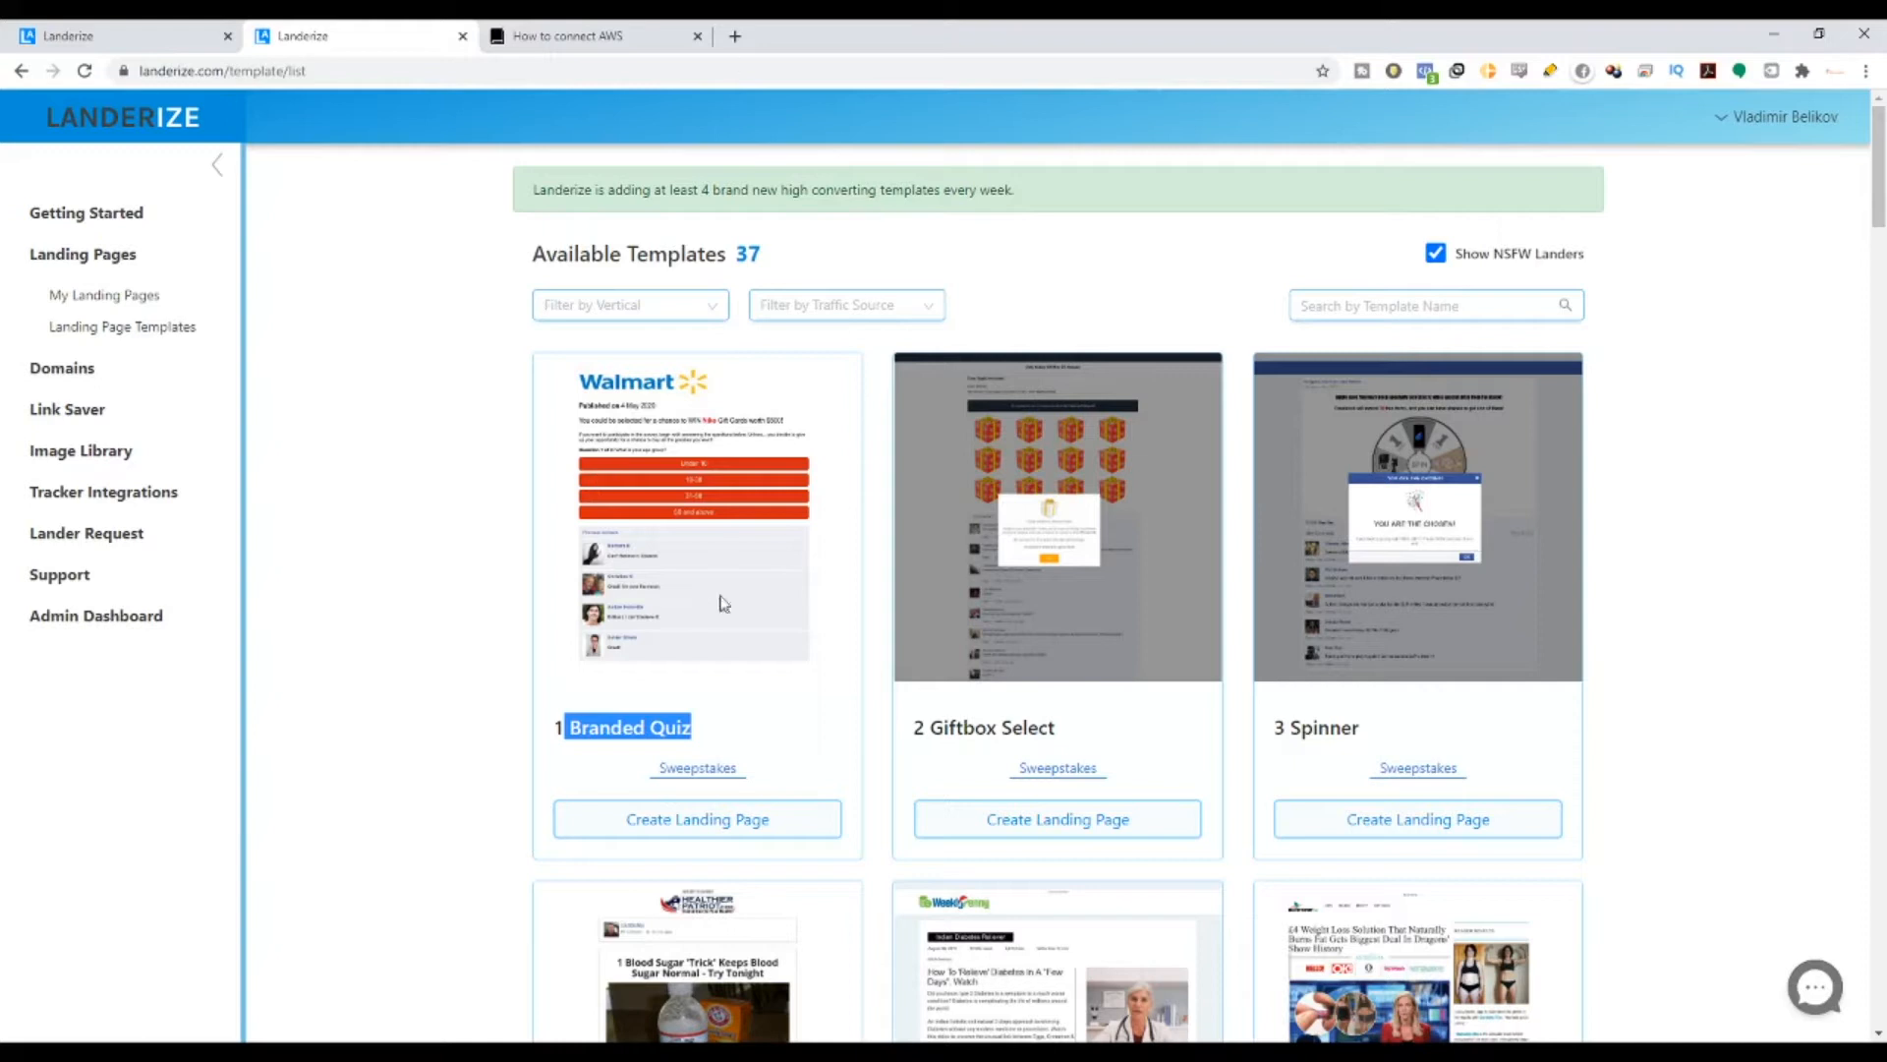
- Create a landing page named Test12345 from the Branded Quiz template
click(746, 820)
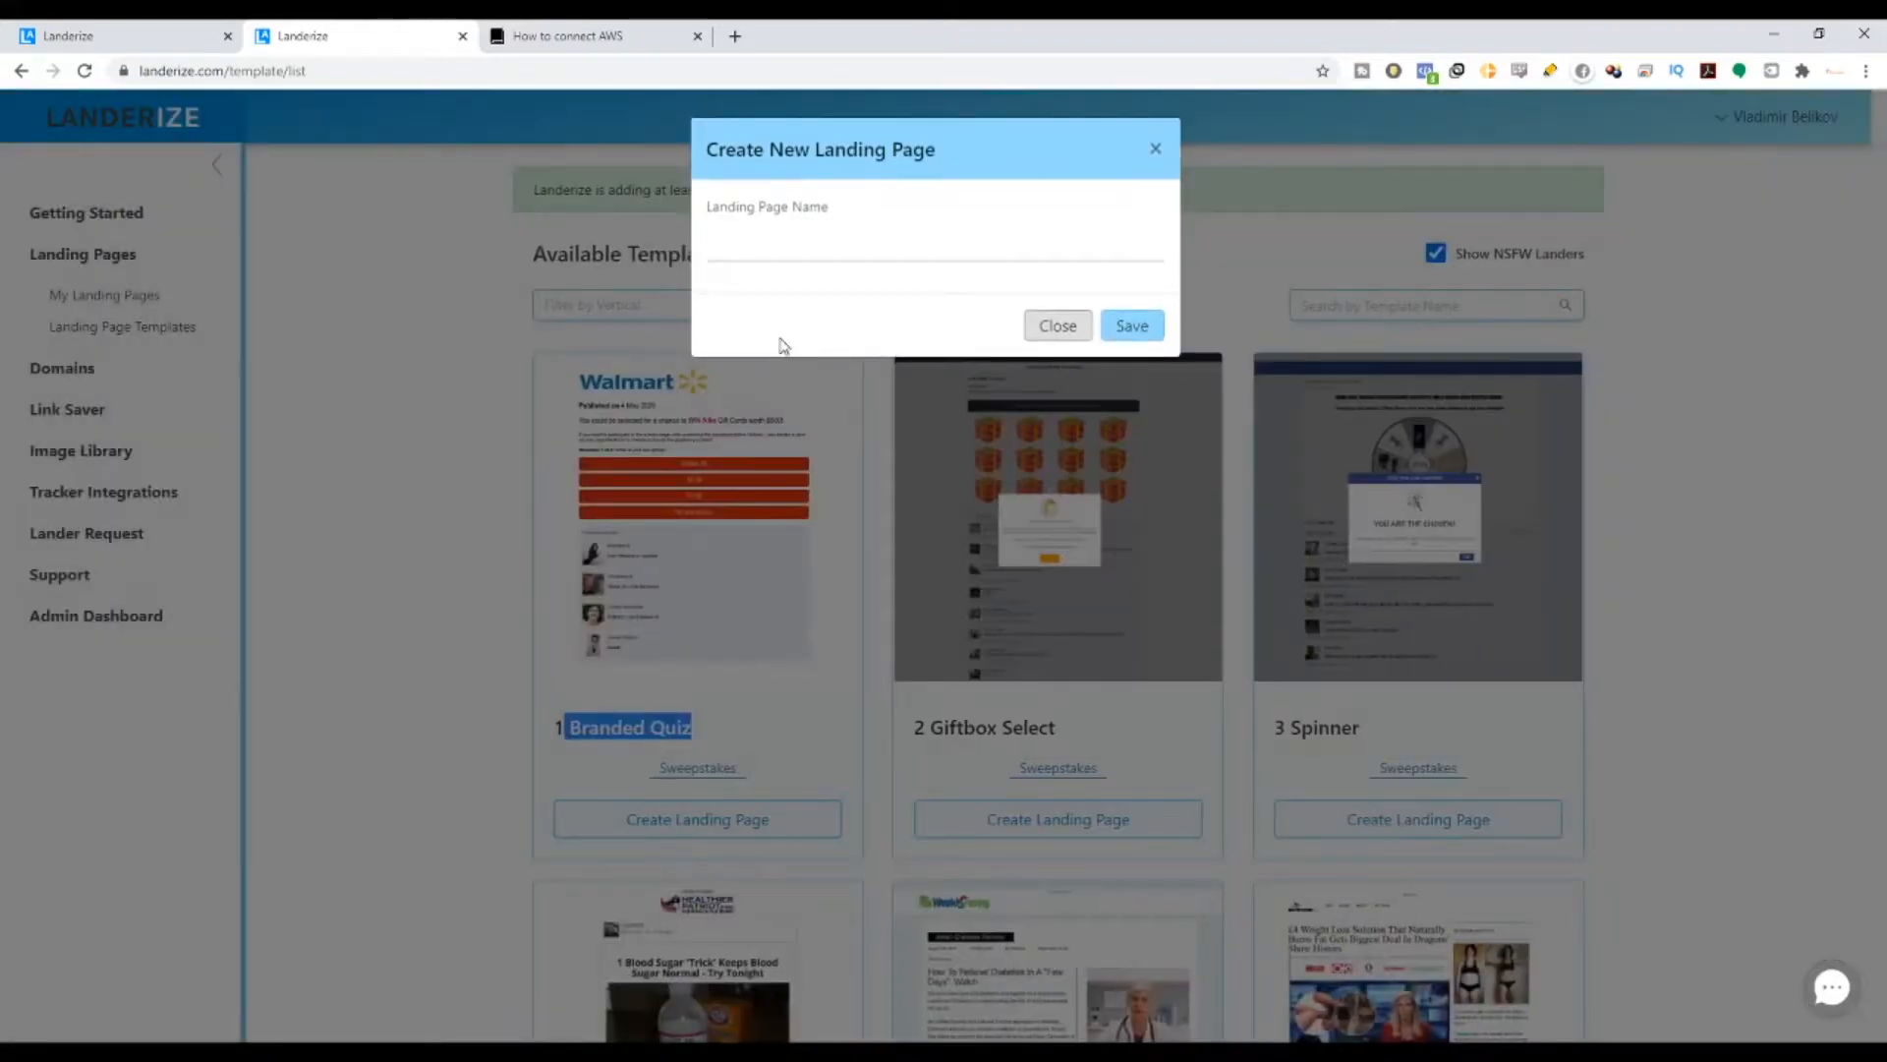
click(782, 256)
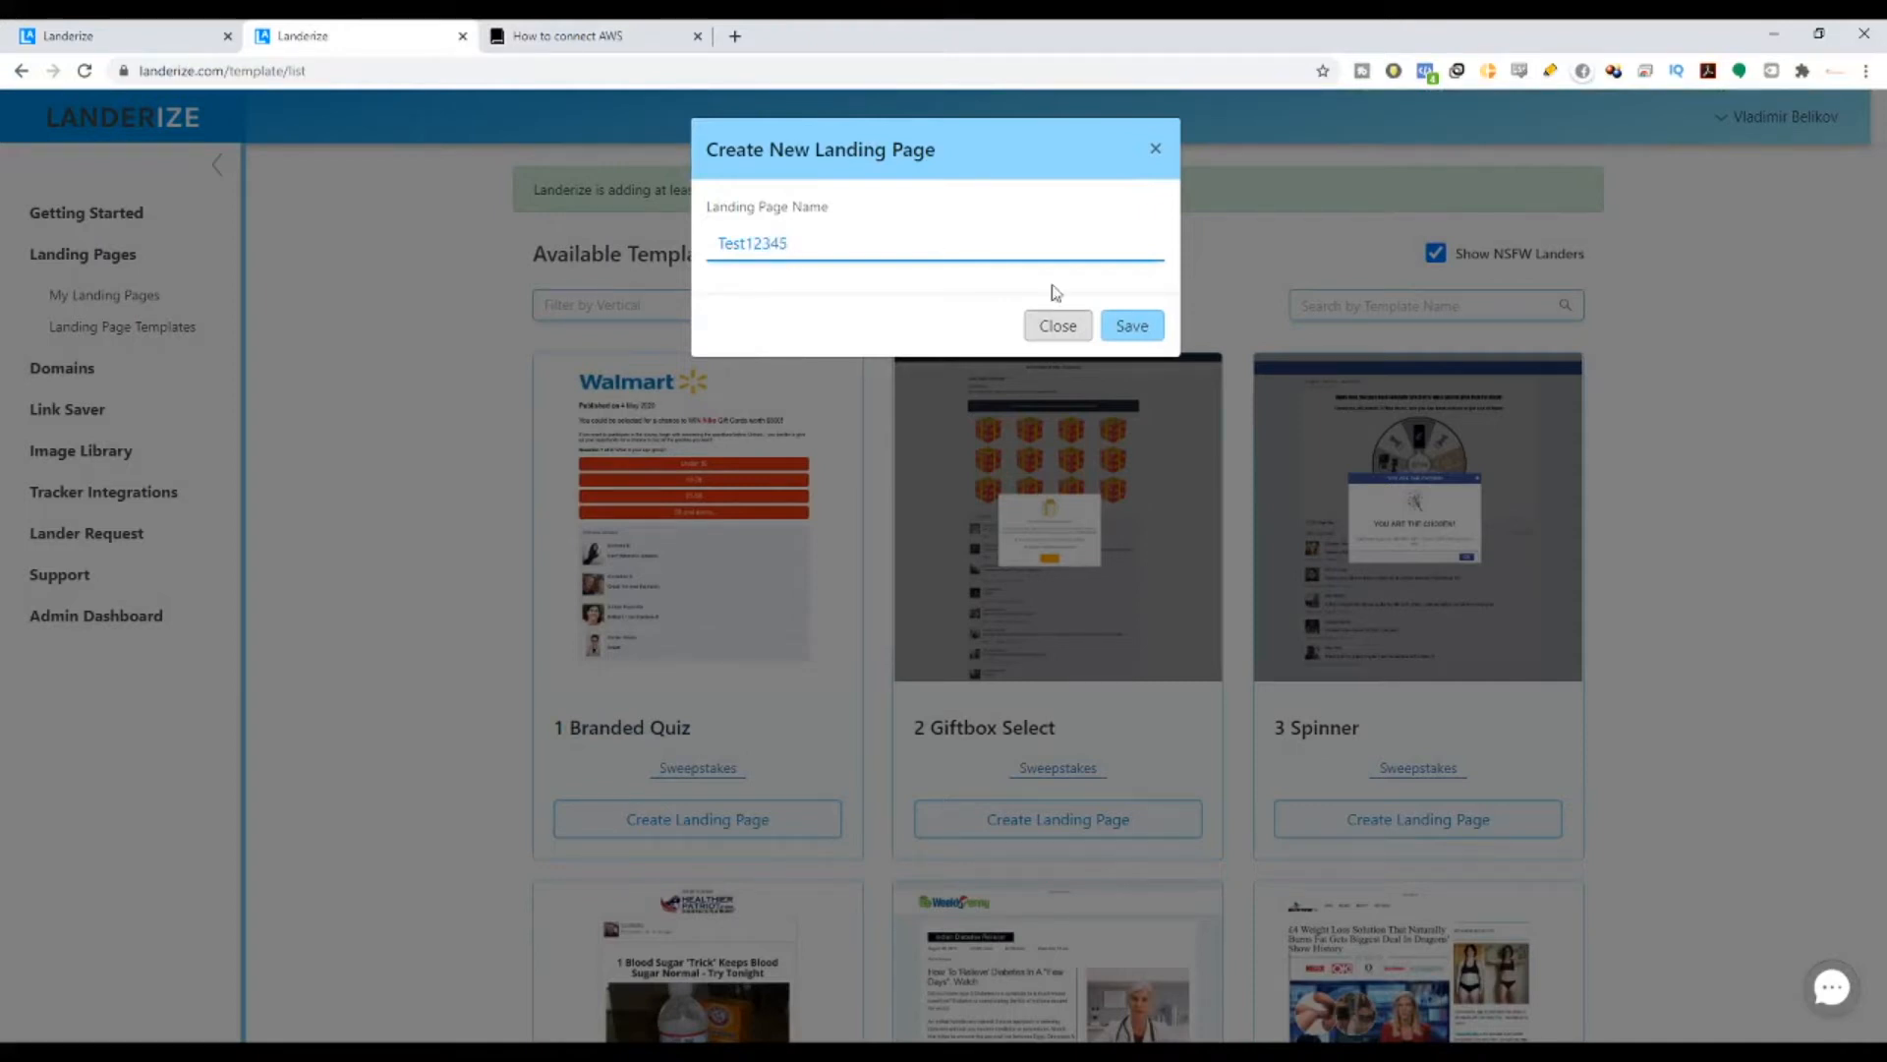
click(1154, 325)
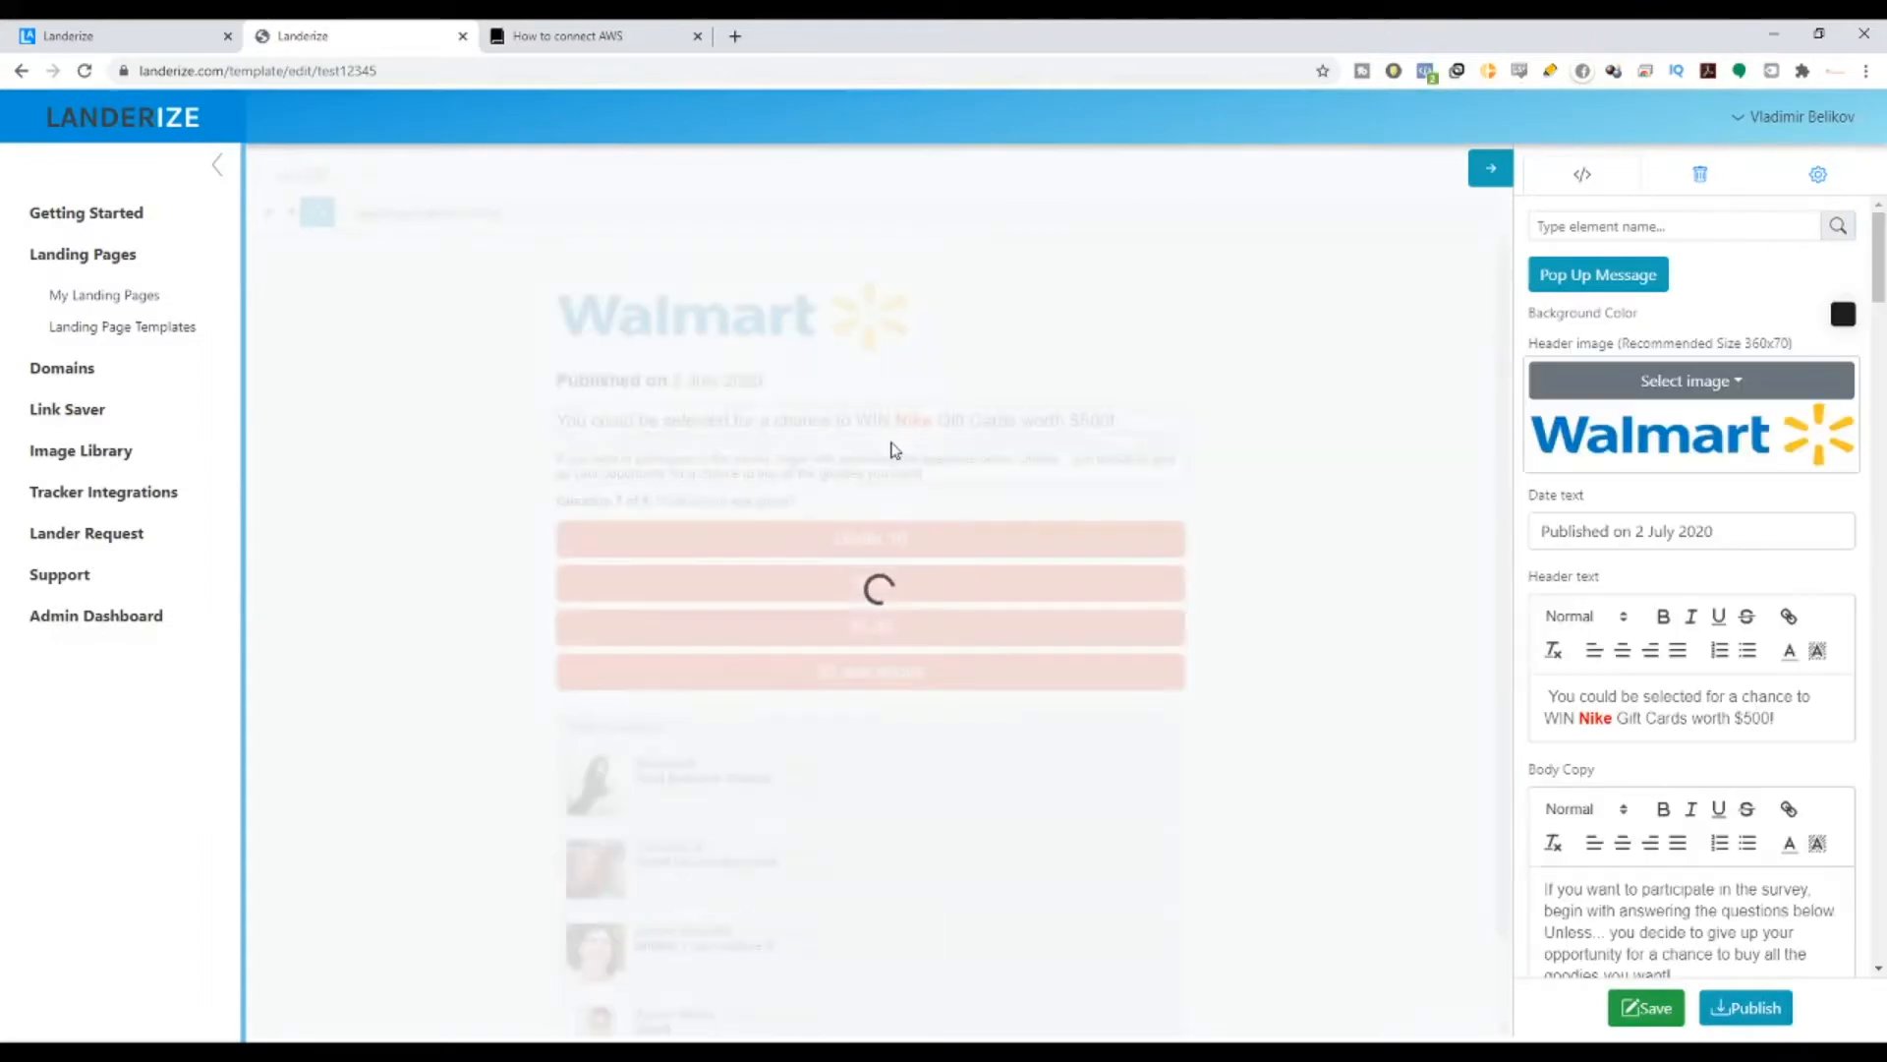
- Duplicate the Published on date line as 'Date text2' and move it below the answer buttons
scroll(1730, 388, down, 2)
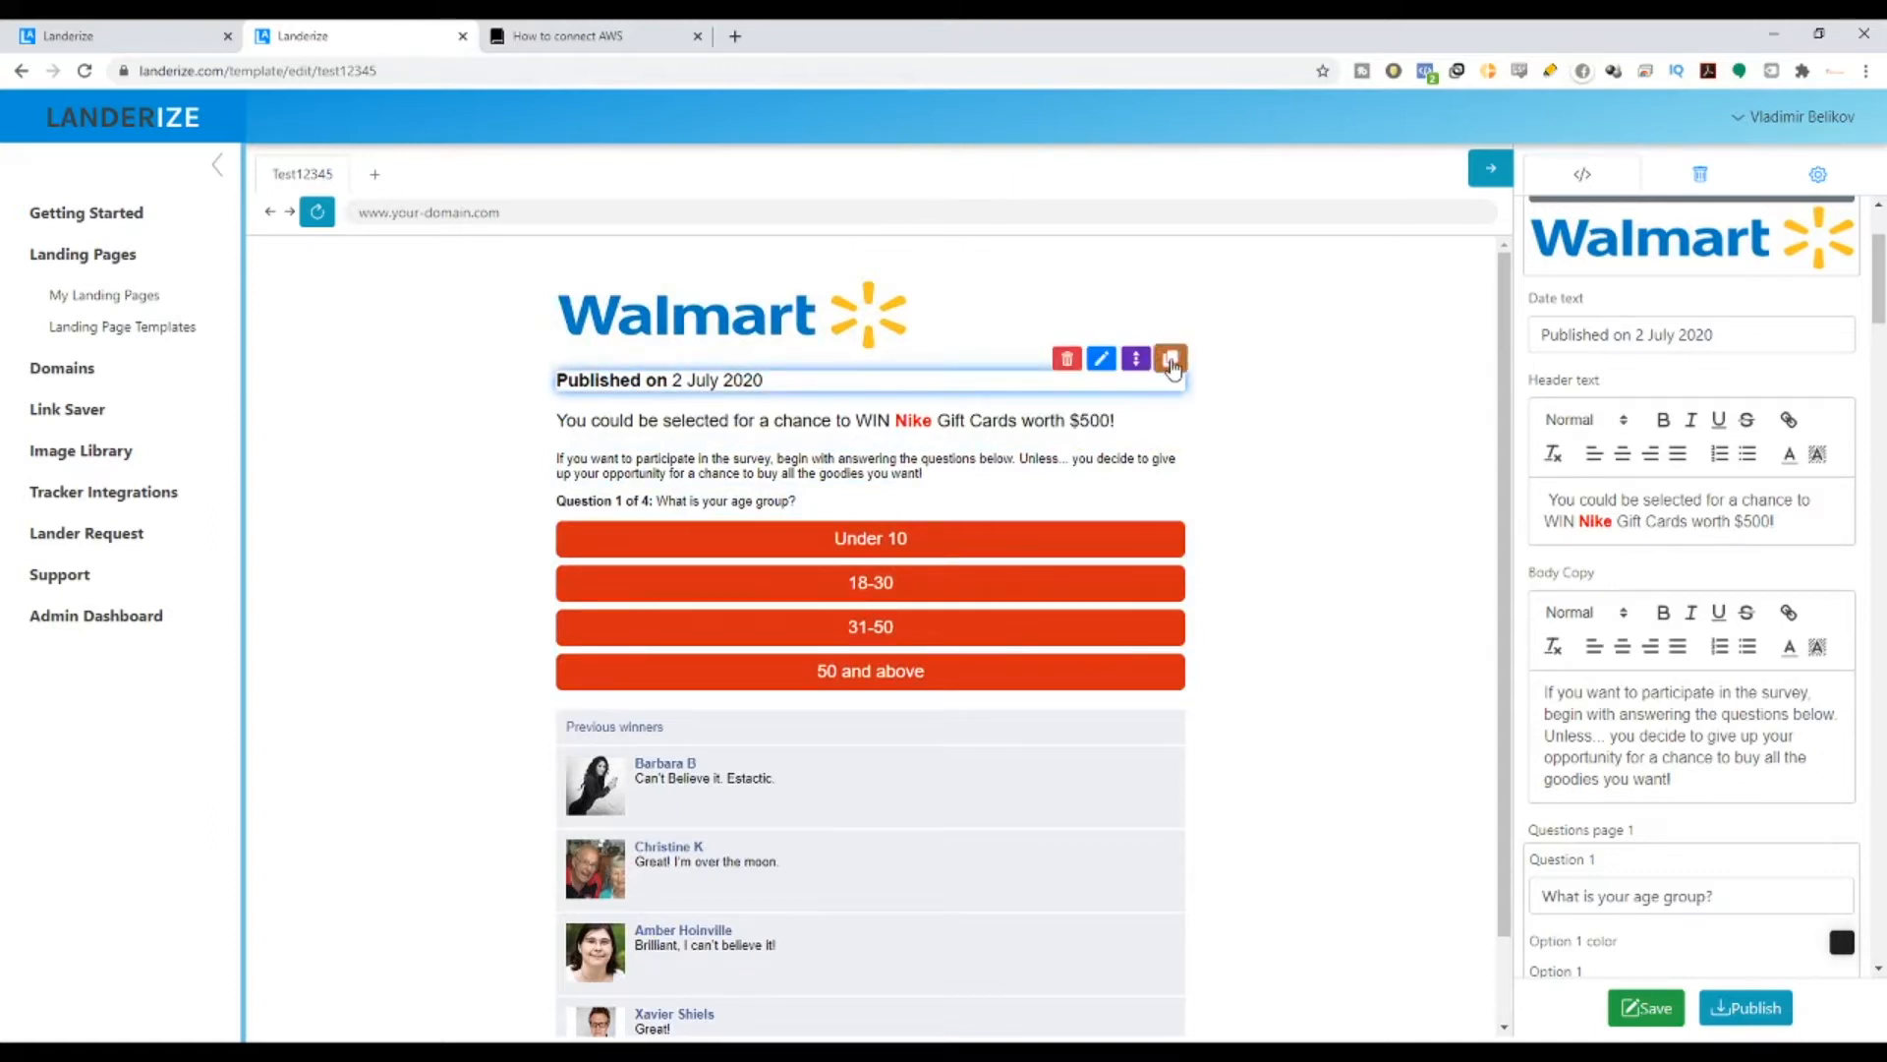
click(1170, 359)
click(865, 218)
text(Date text2)
click(737, 261)
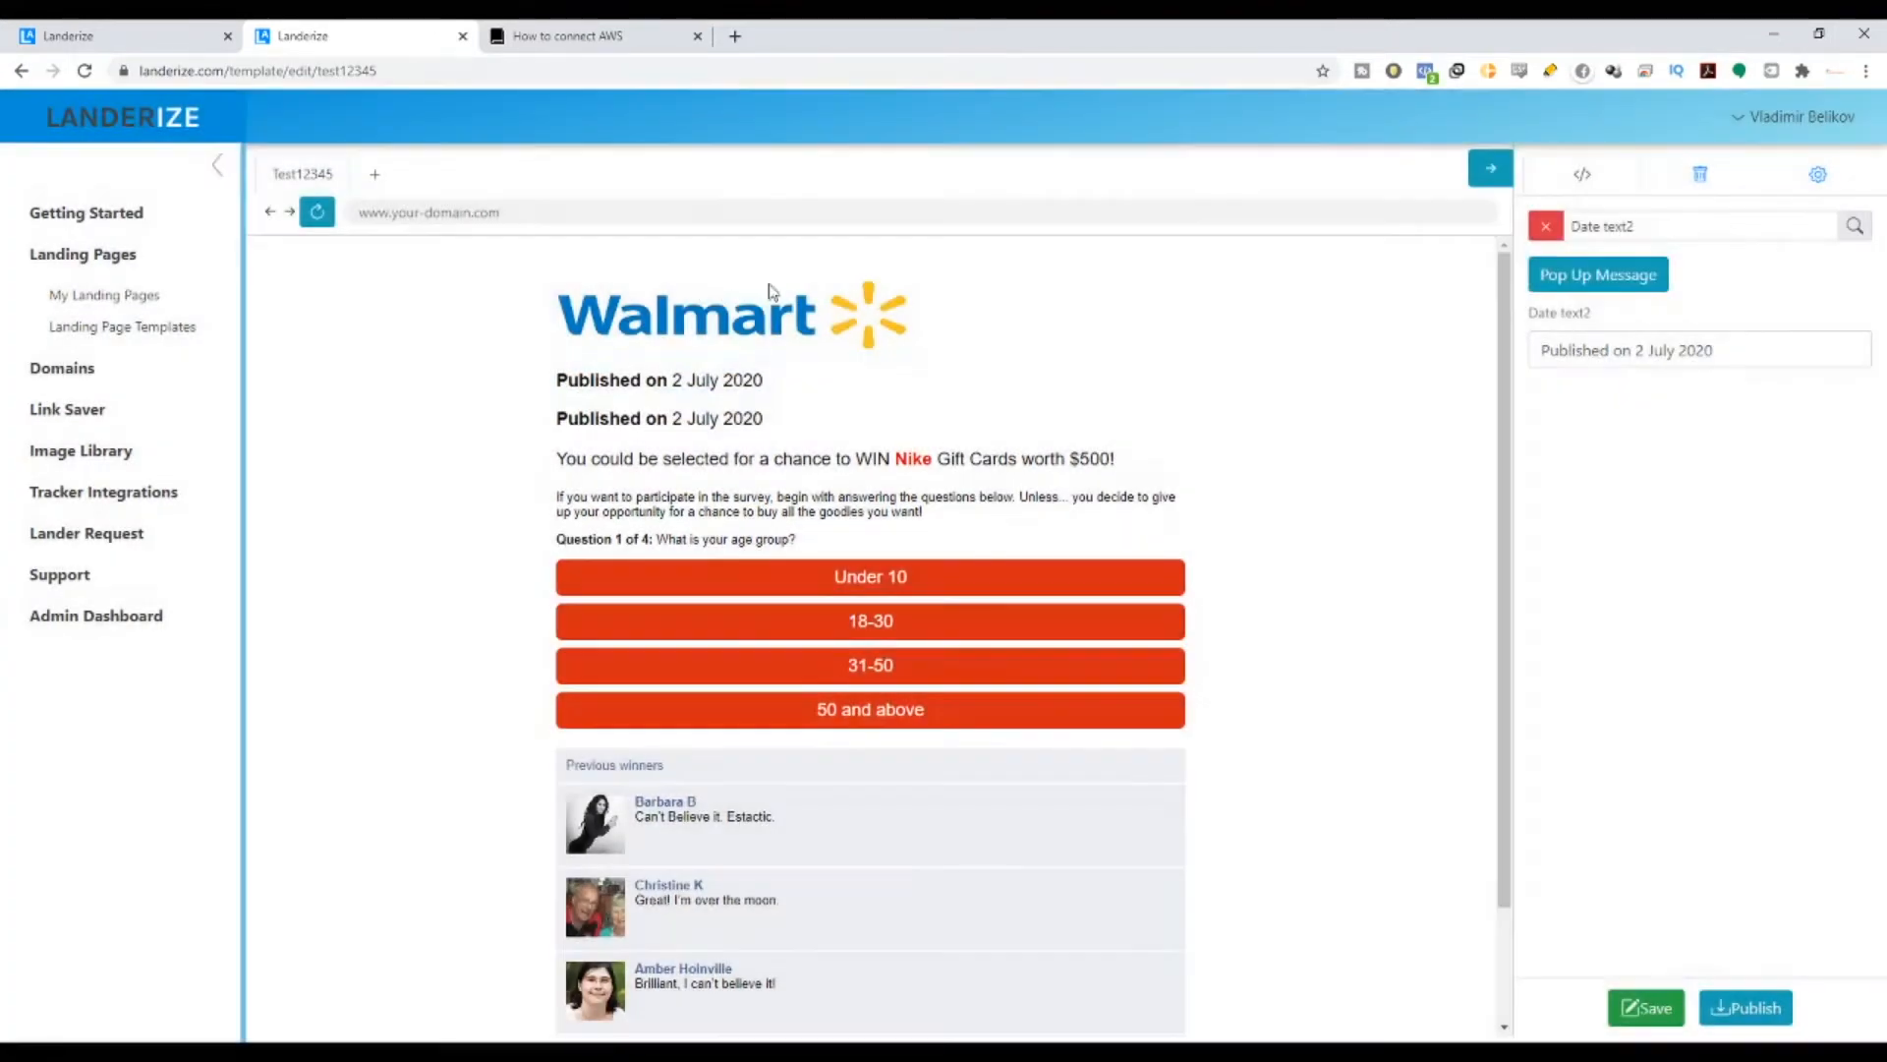
mouse_move(972, 430)
drag(1136, 398, 457, 728)
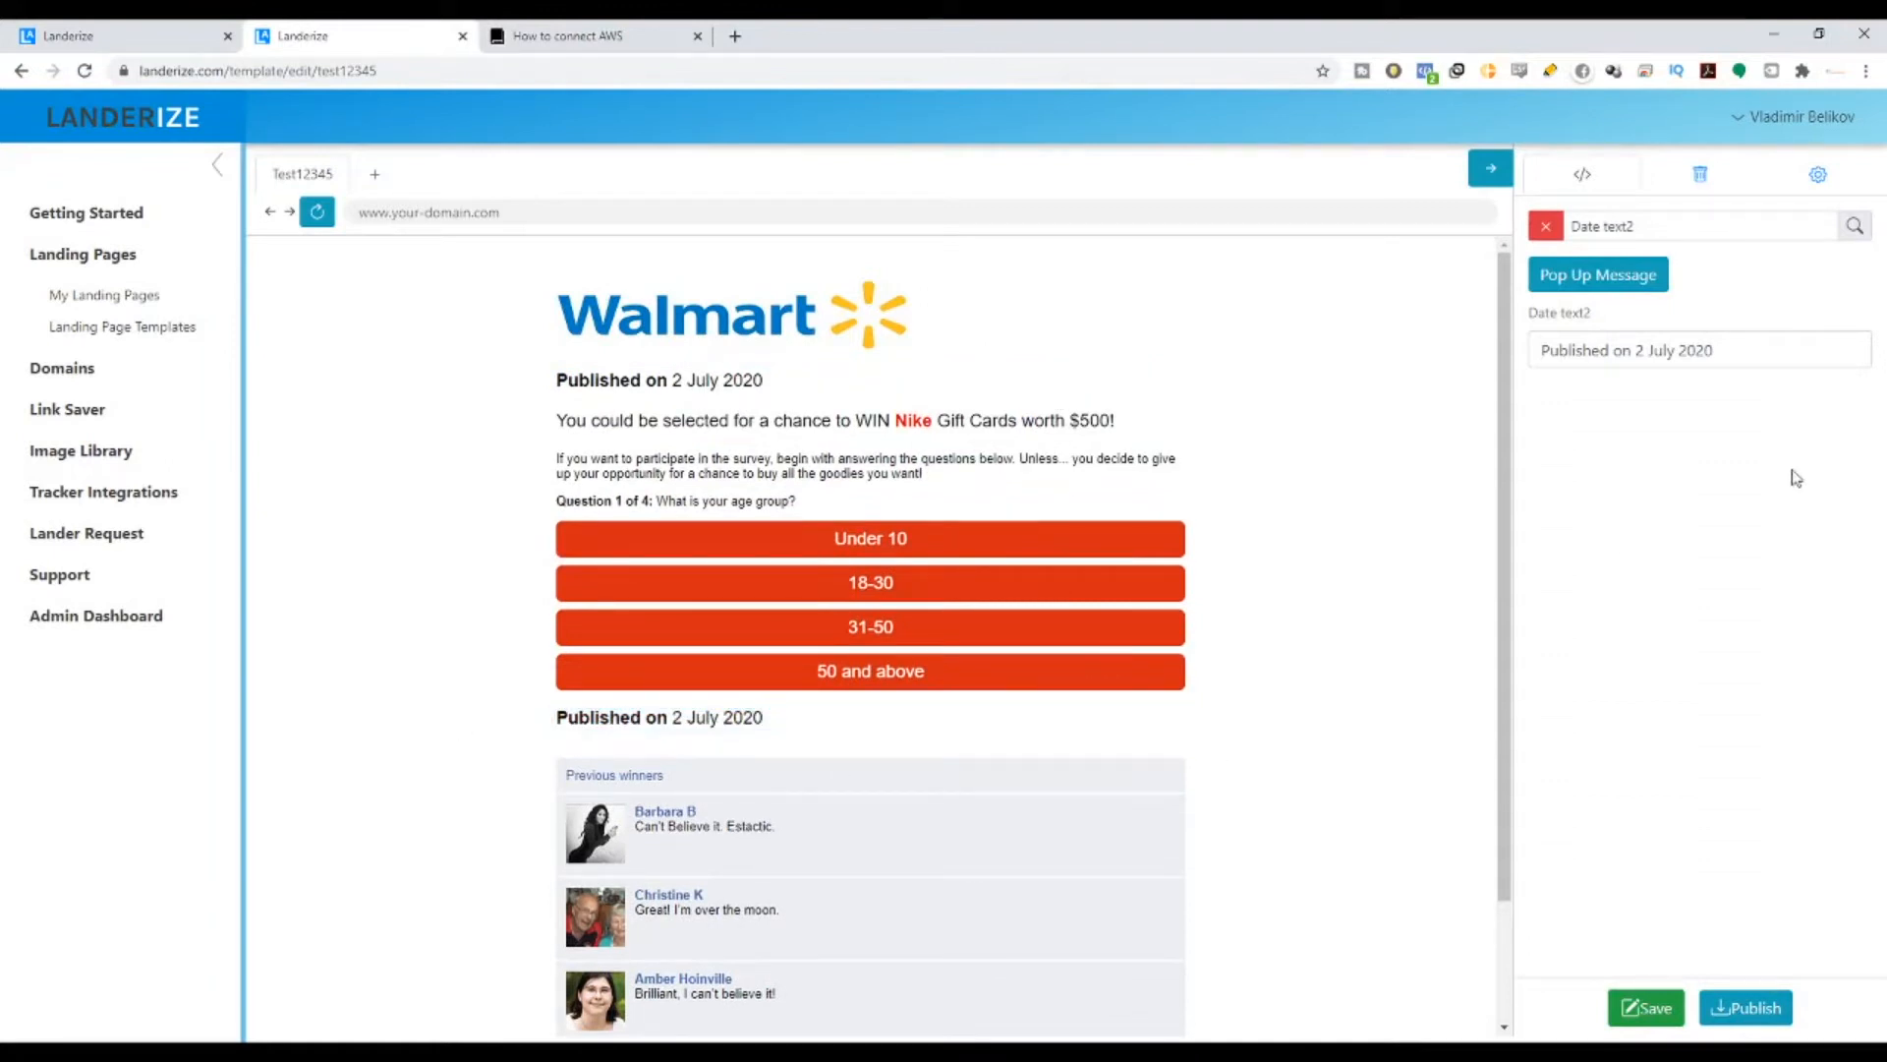
- Change the copy's year to 2045, then delete that extra date line
drag(1715, 352, 1679, 354)
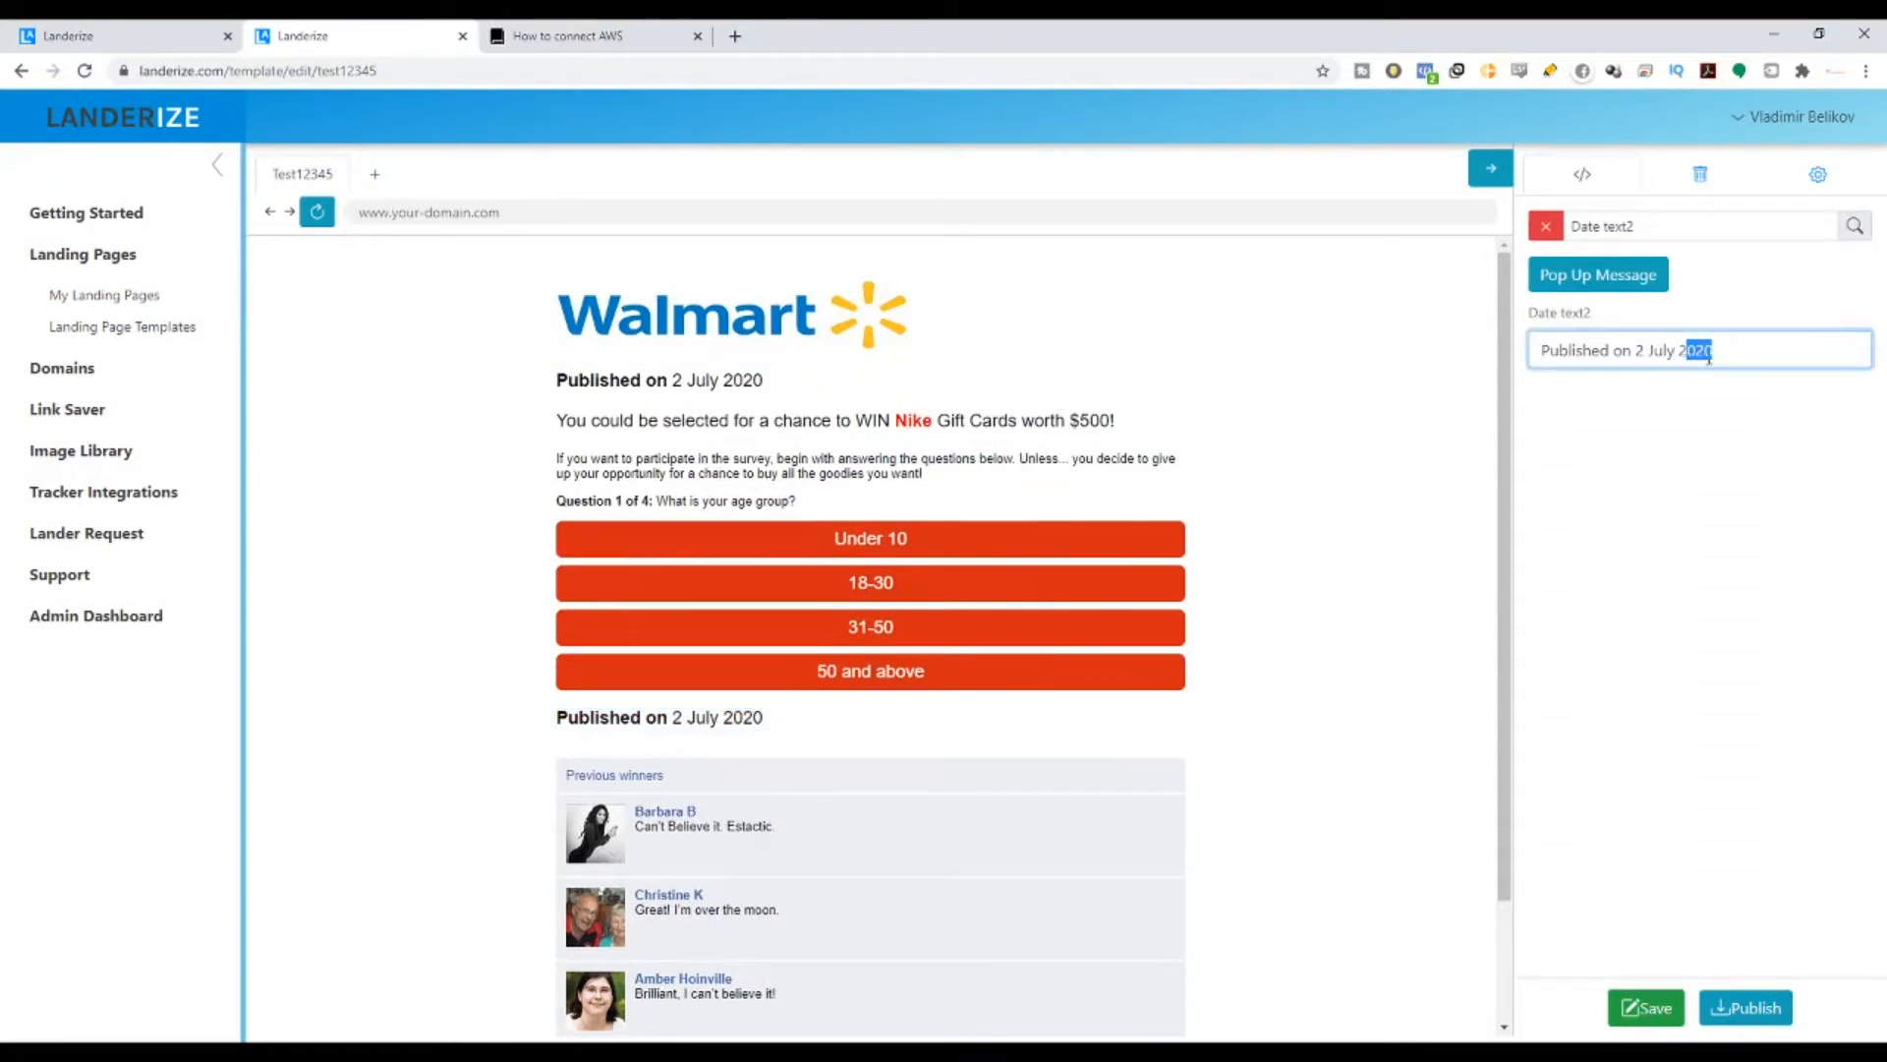
text(045)
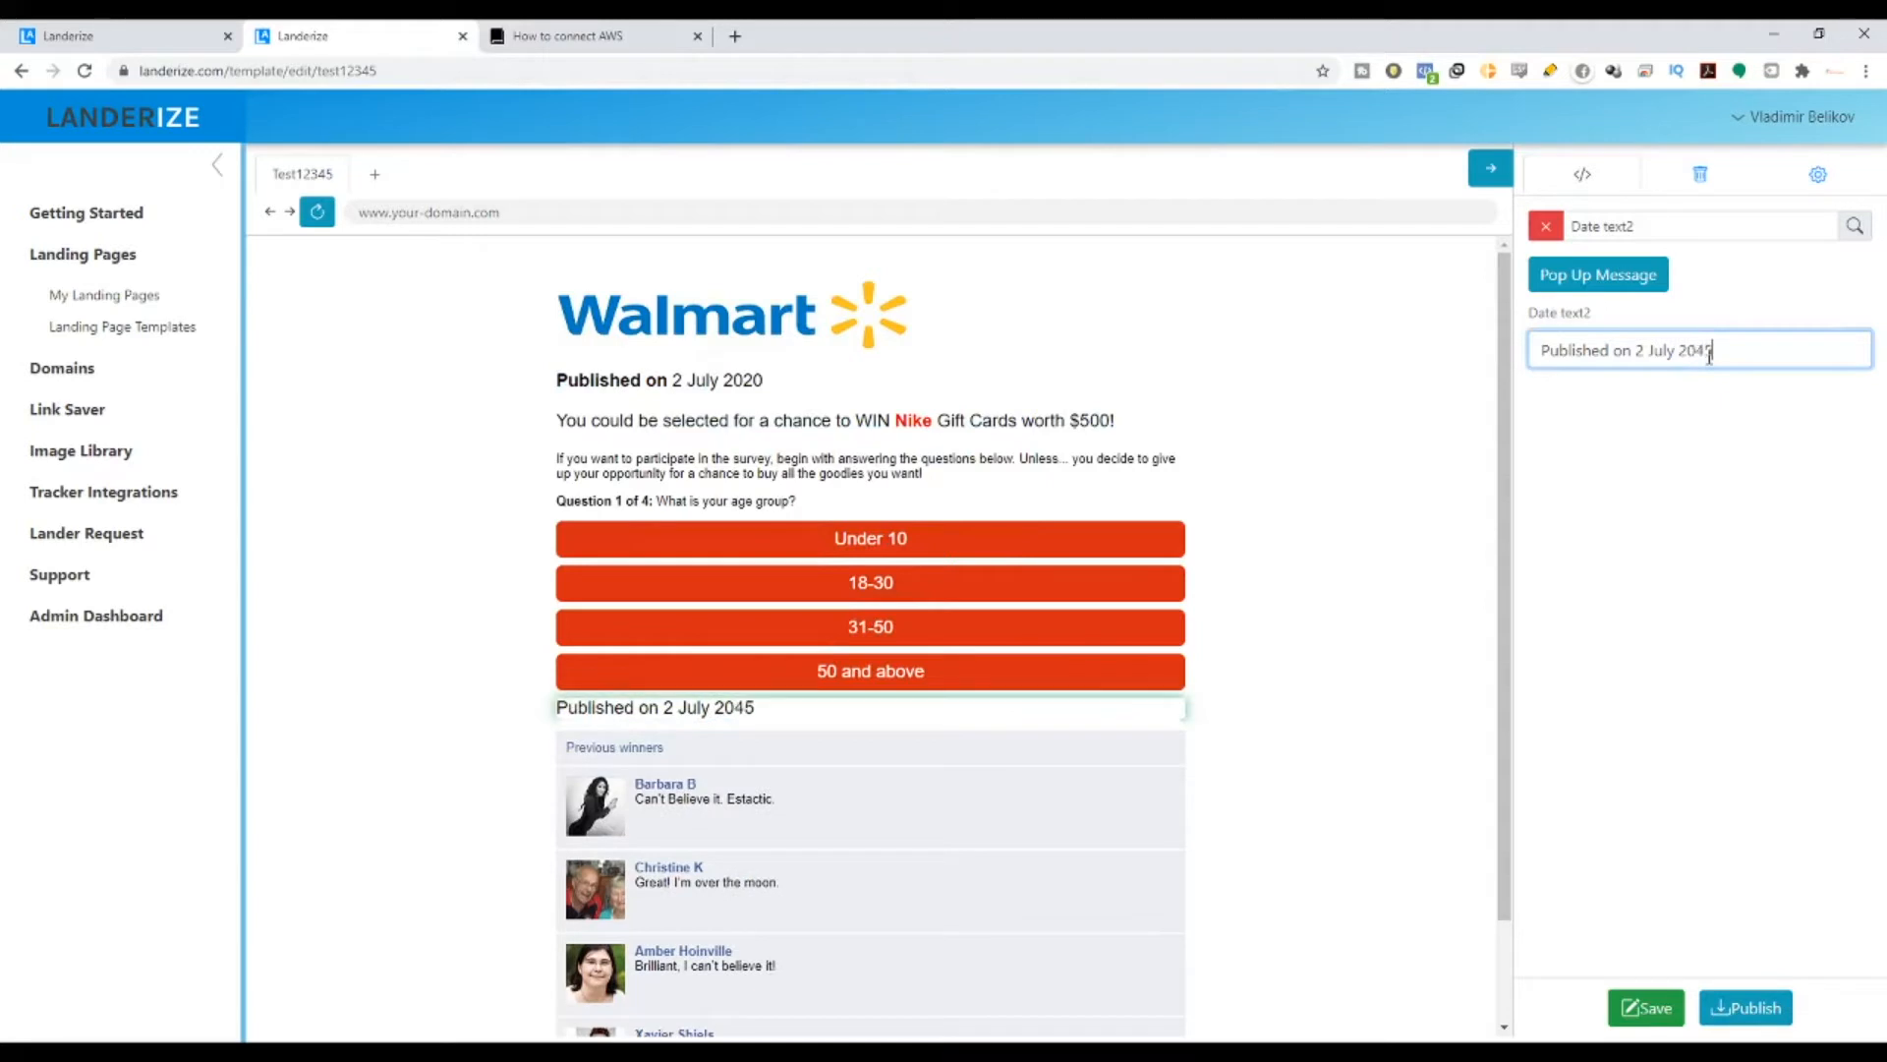
drag(1746, 356, 1522, 352)
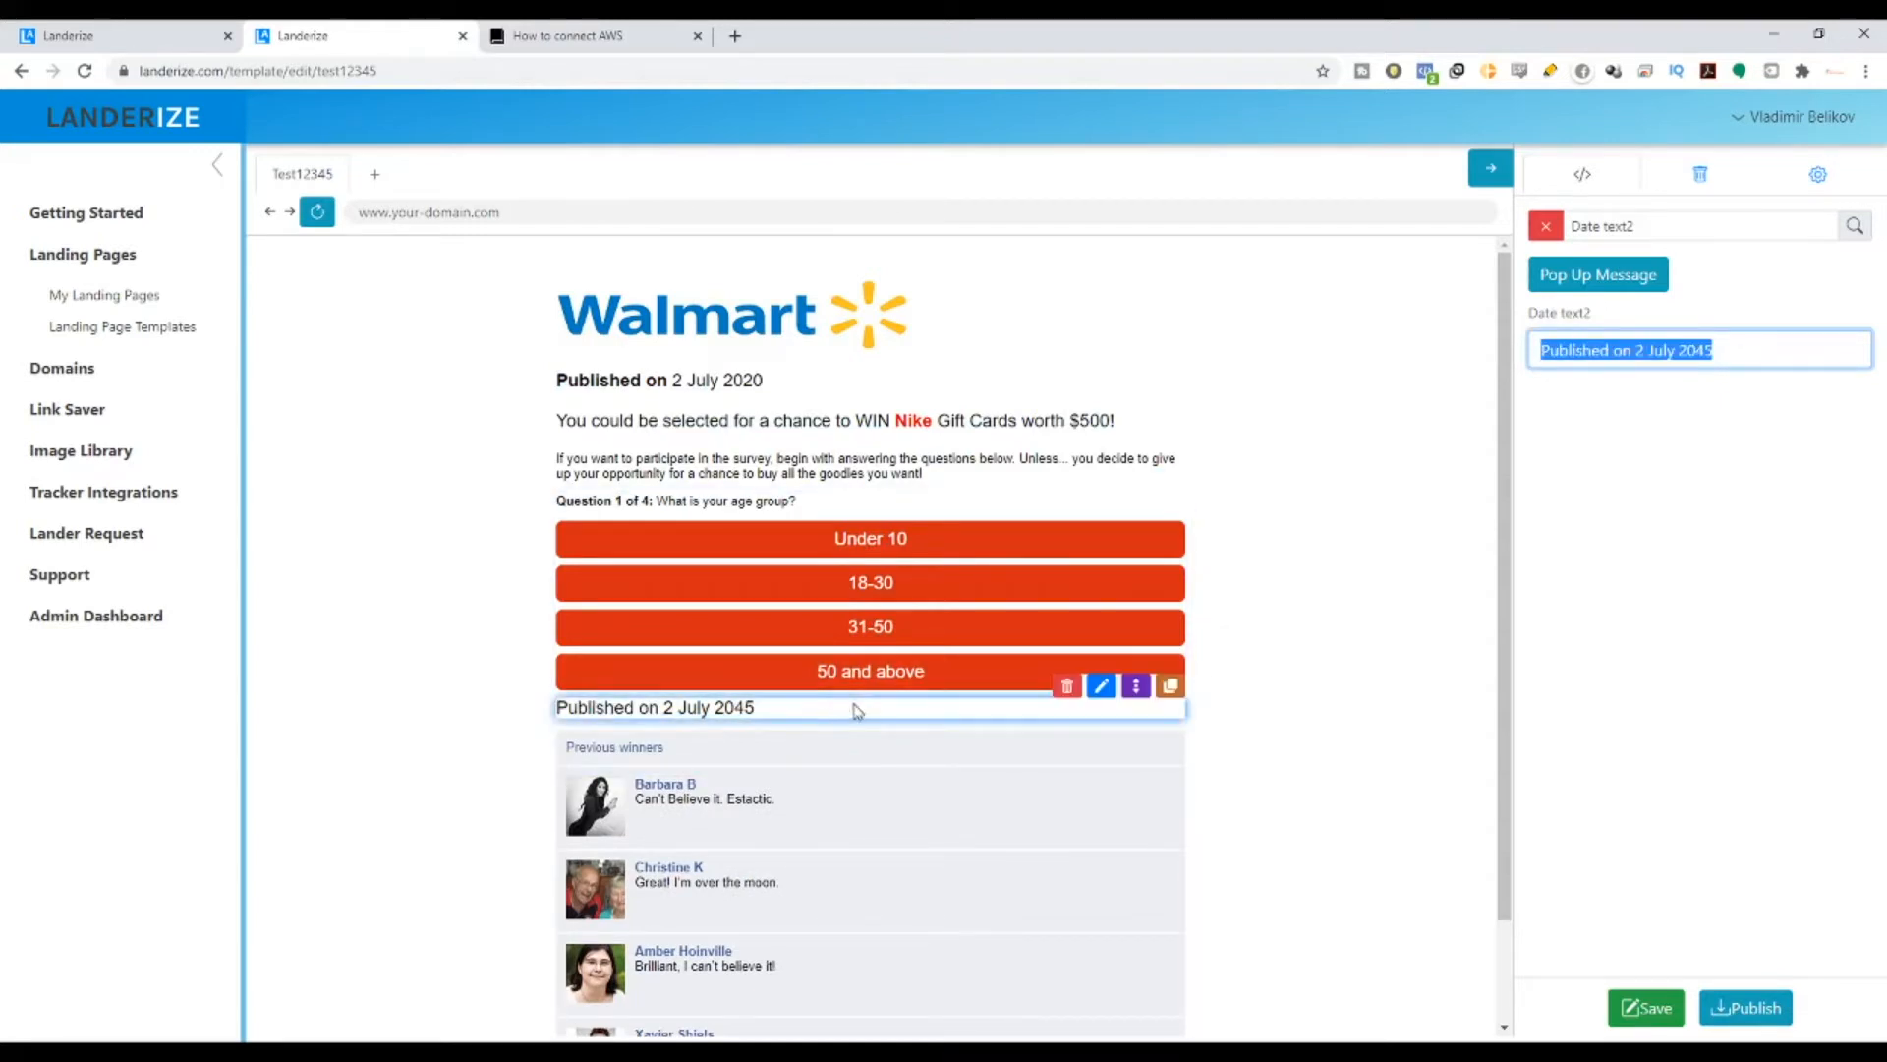
click(1068, 688)
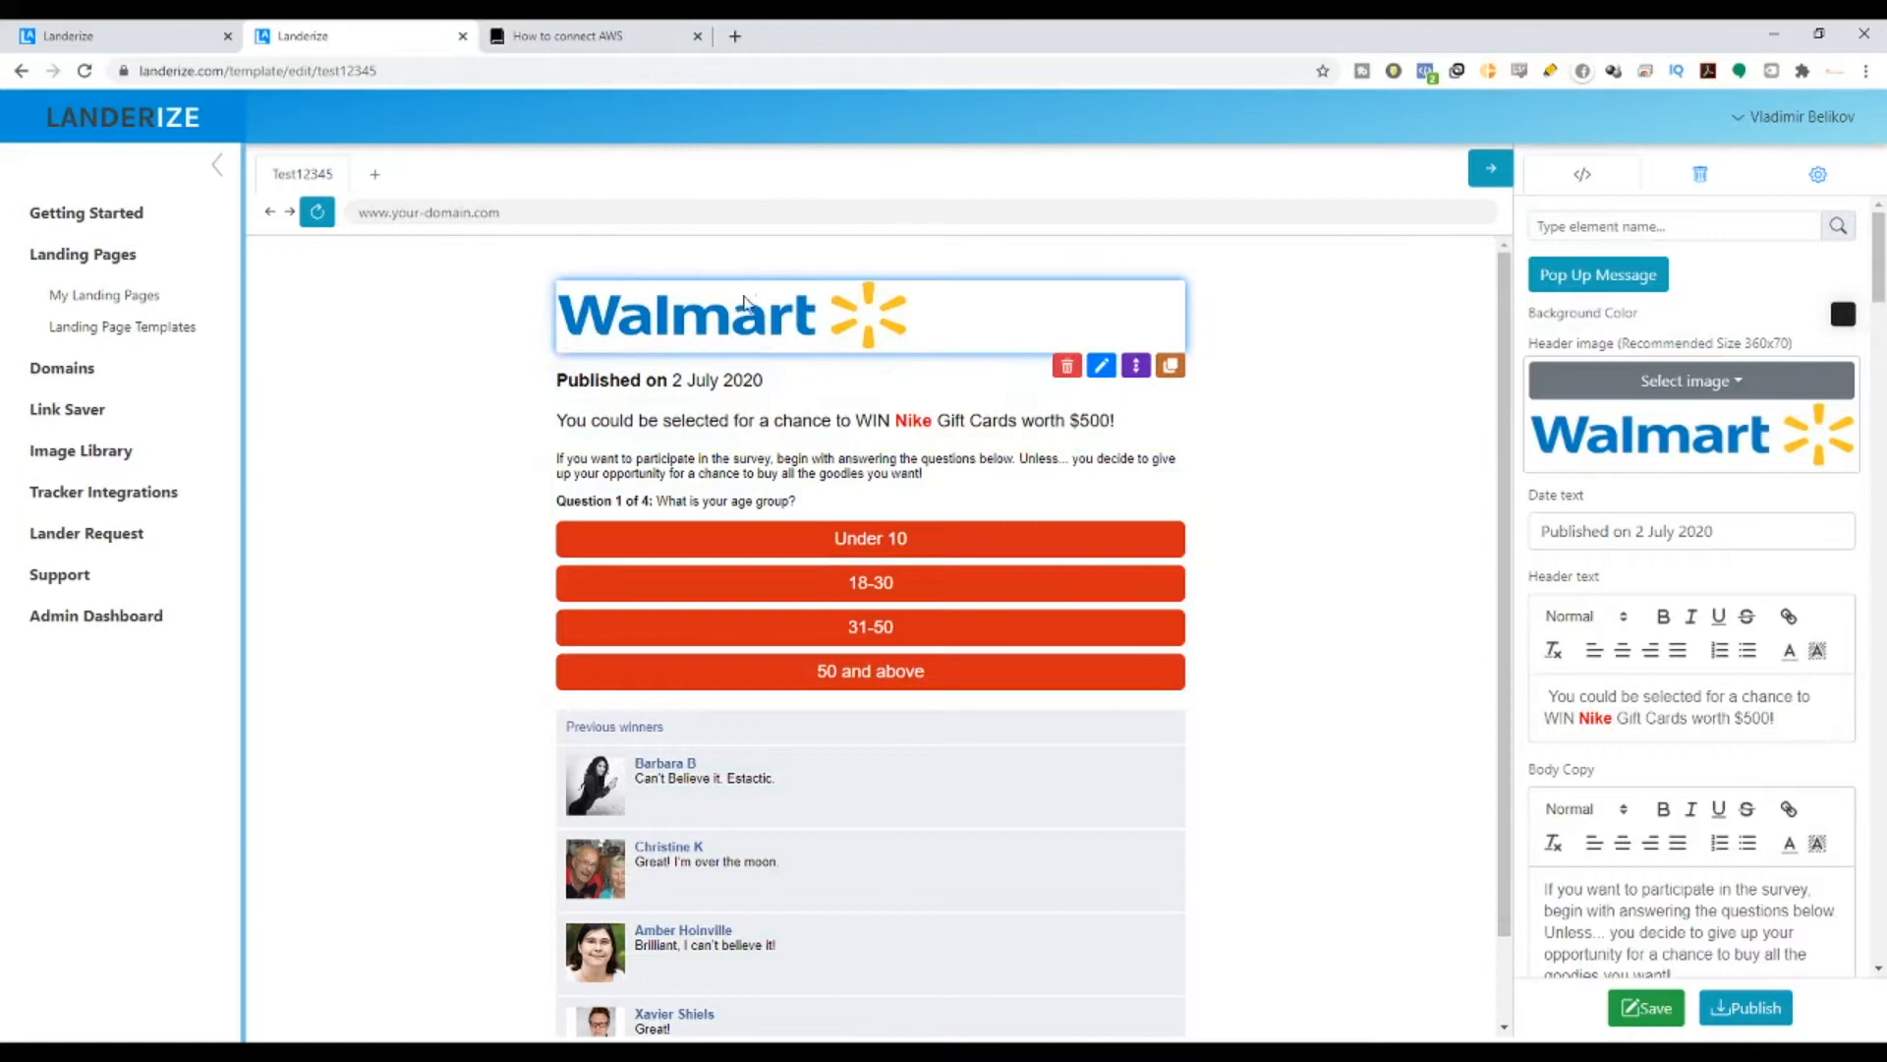
scroll(1296, 703, down, 1)
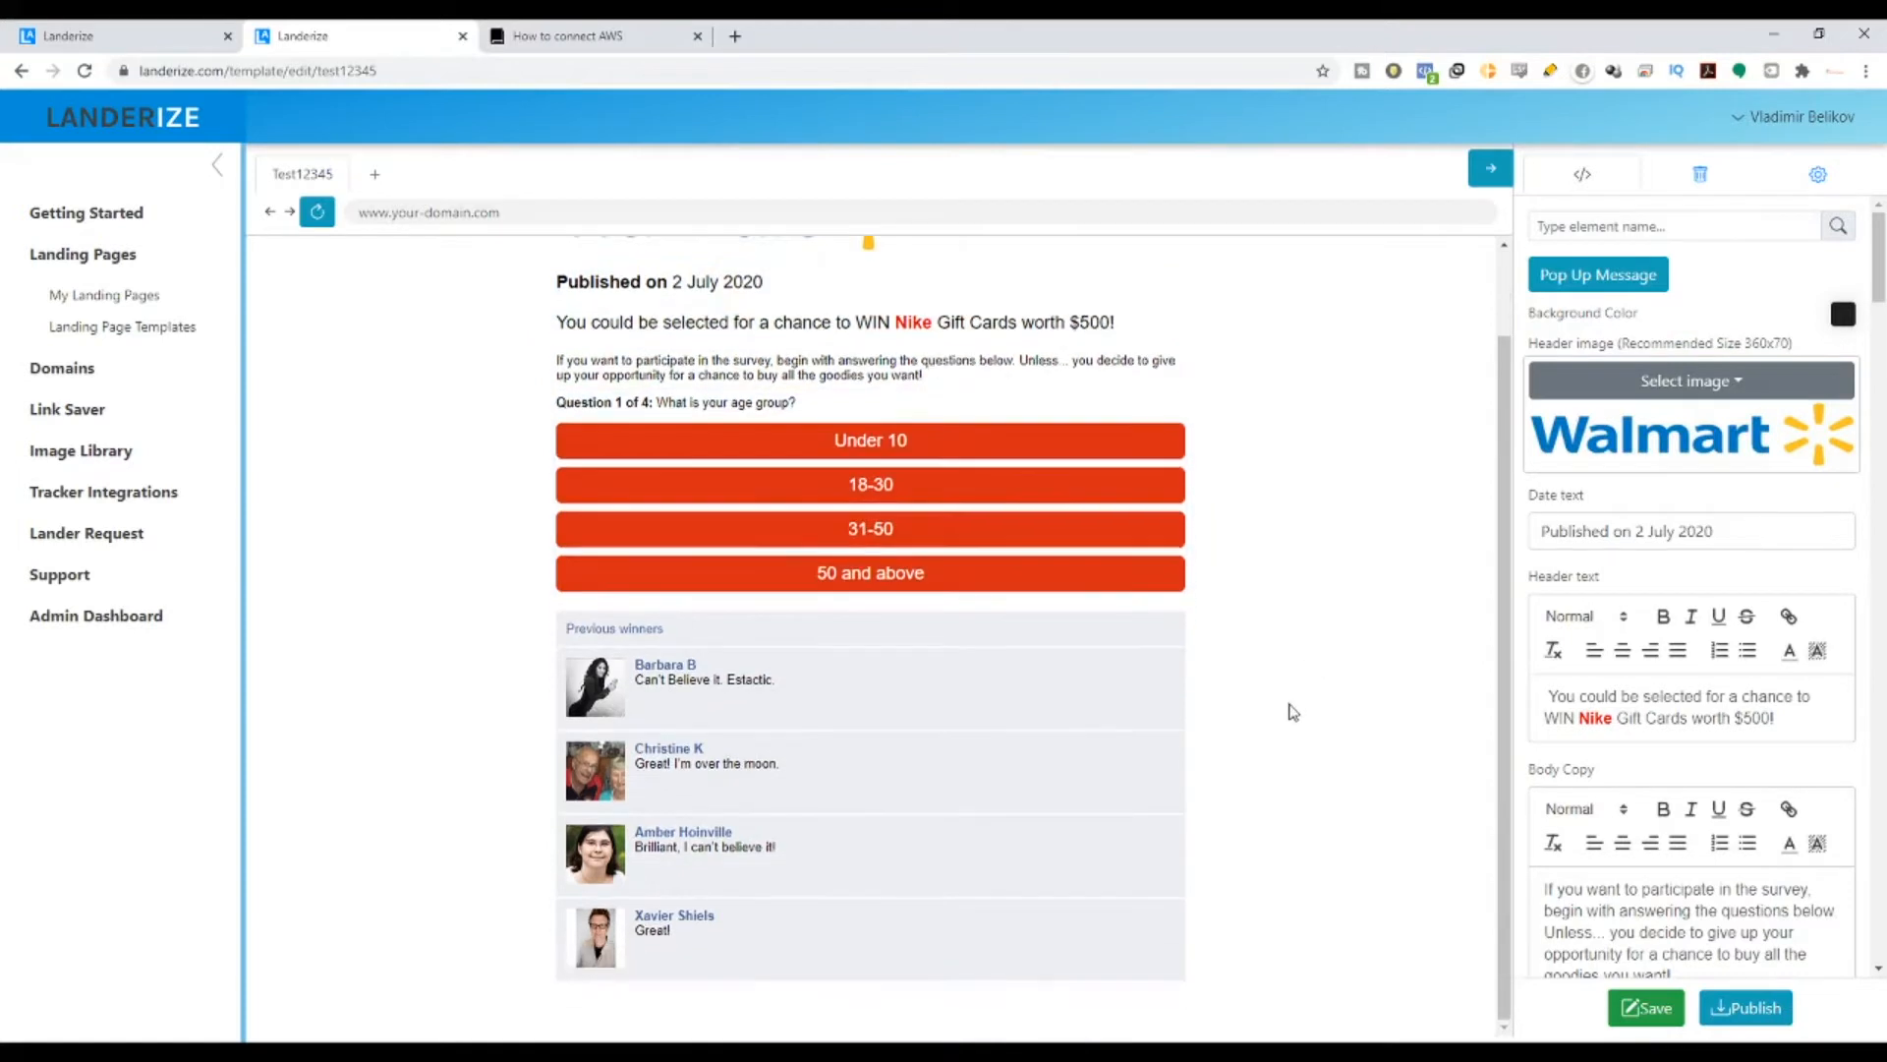
scroll(1294, 708, up, 1)
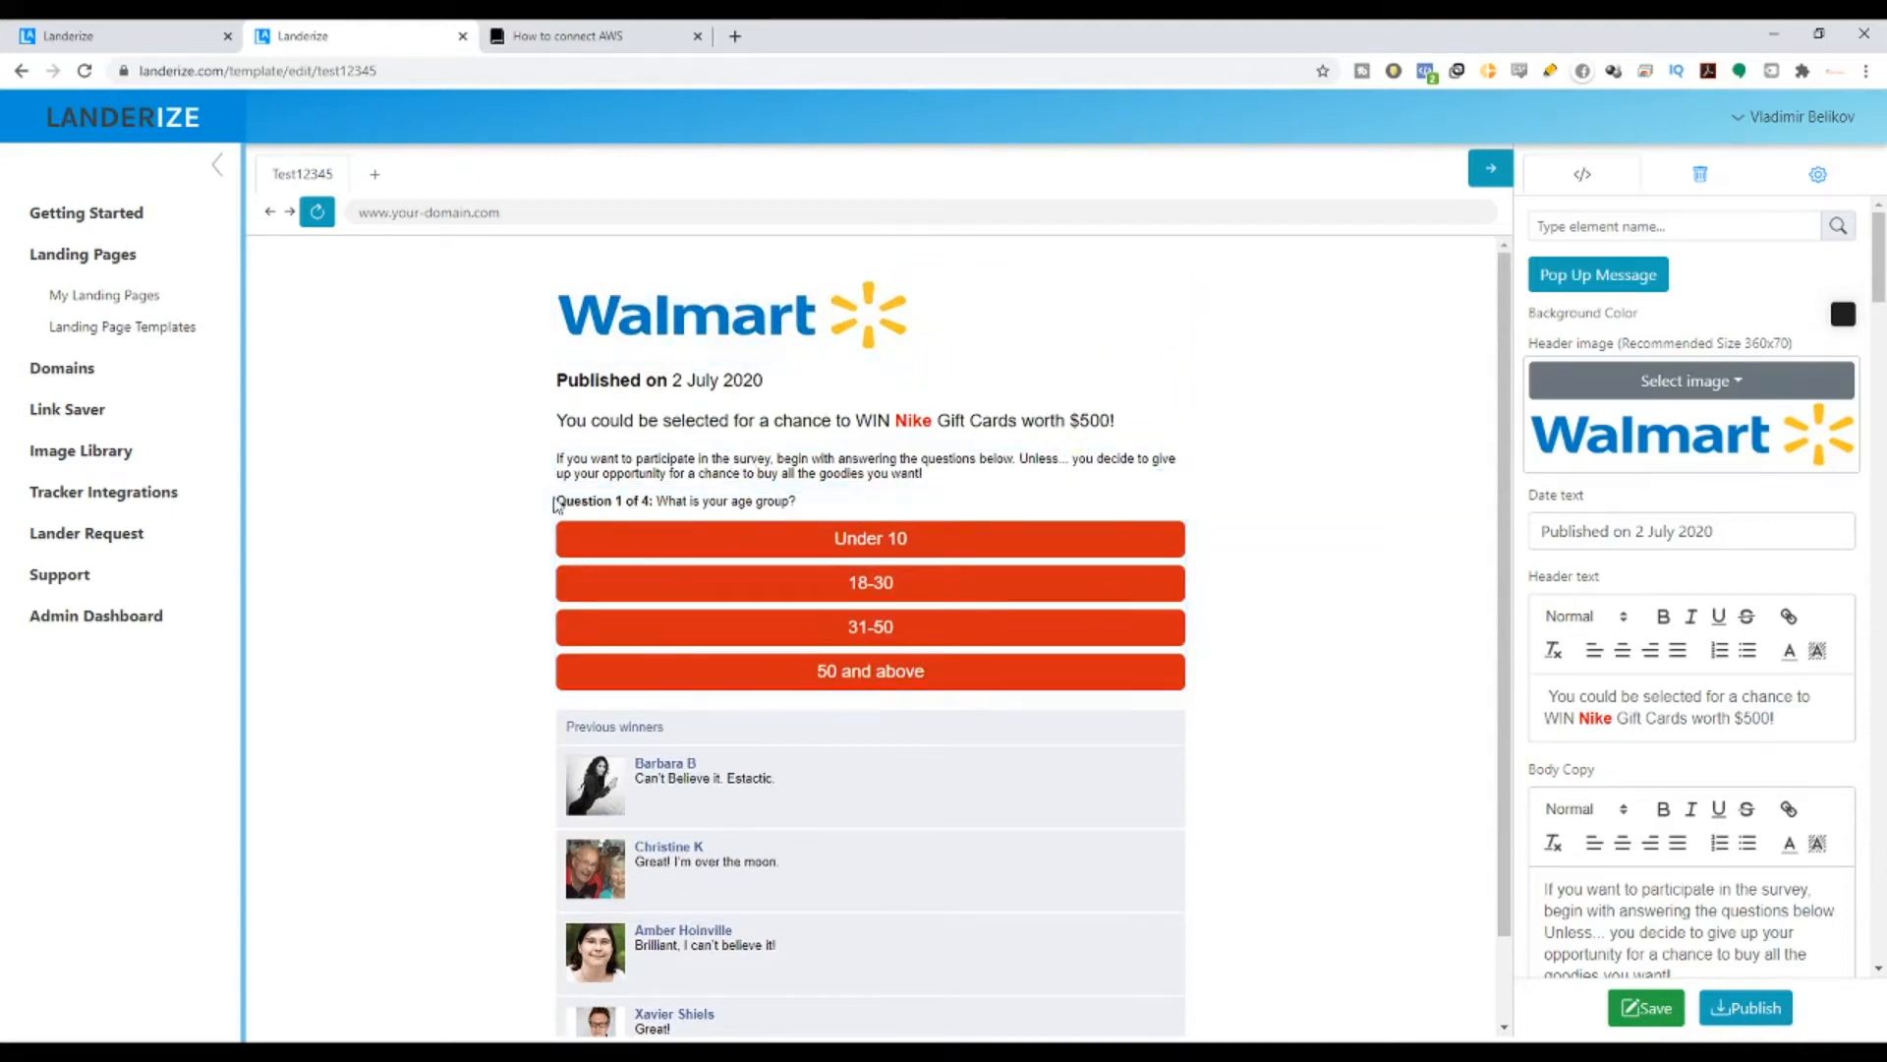
drag(556, 500, 832, 503)
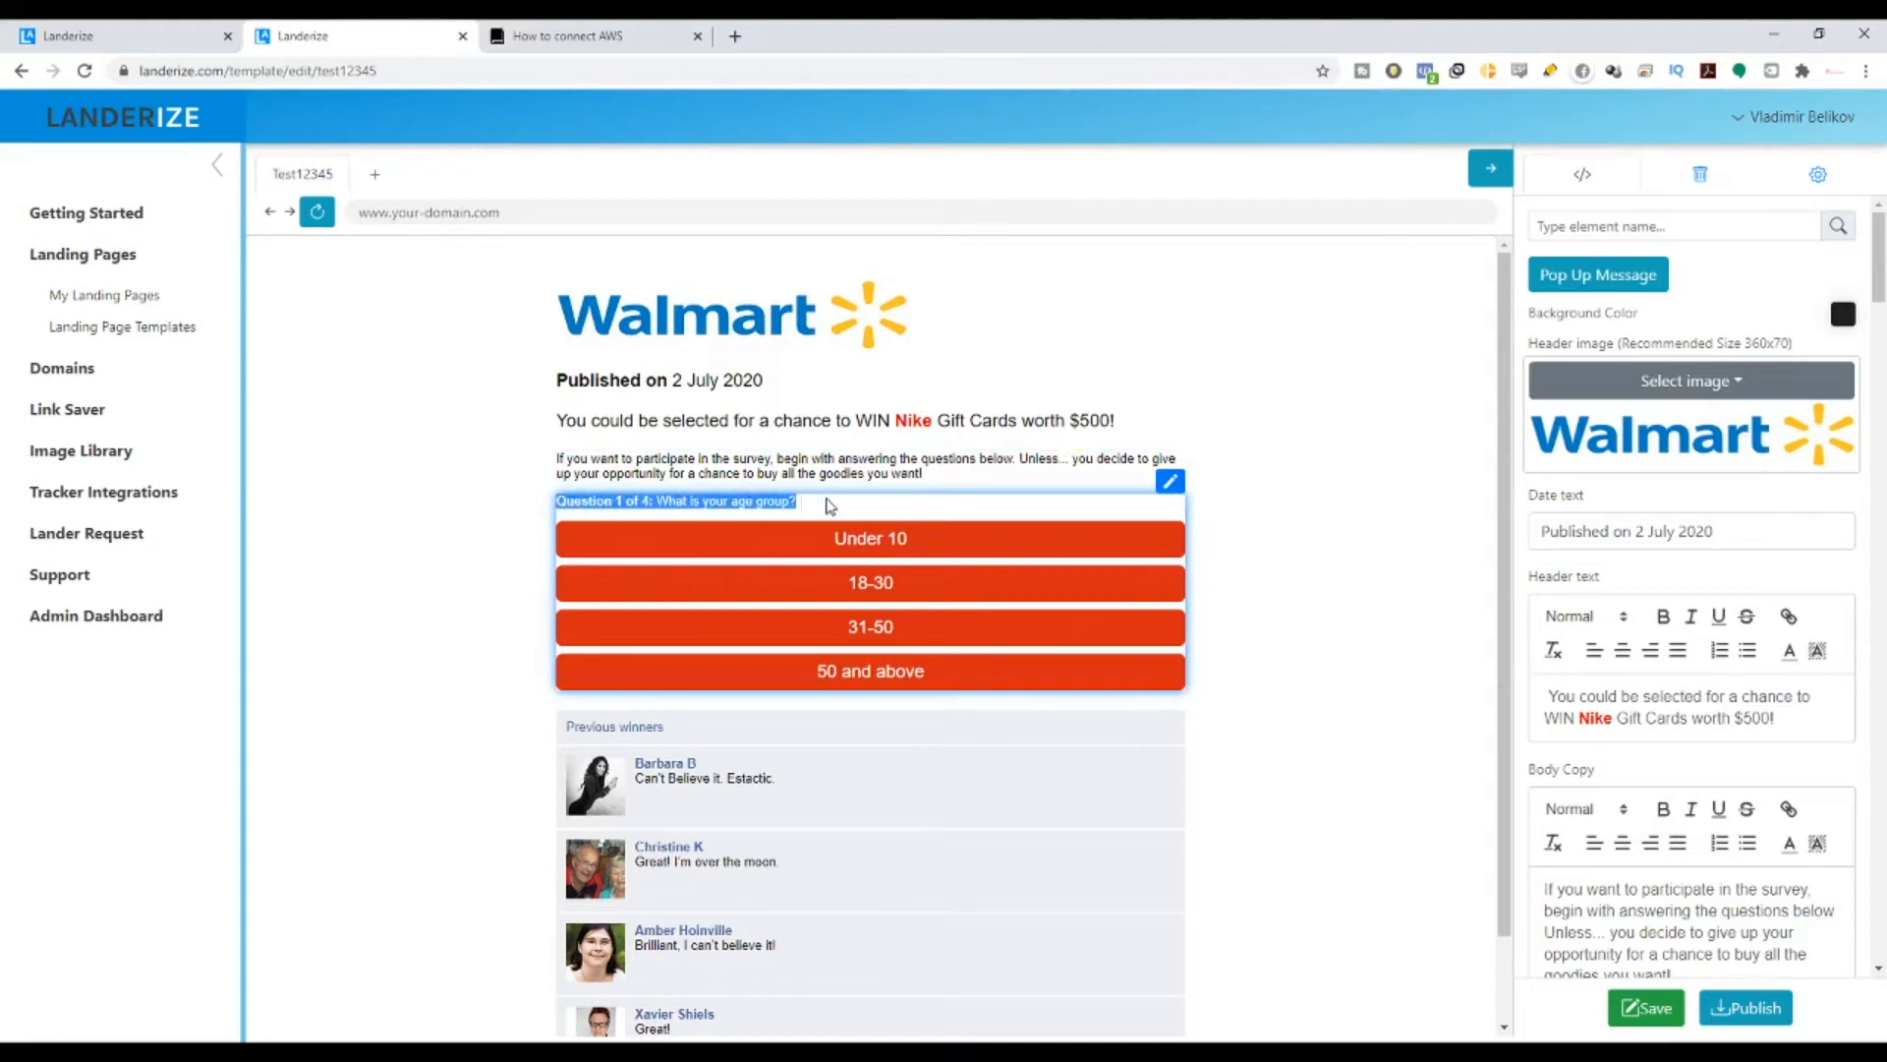
click(1307, 426)
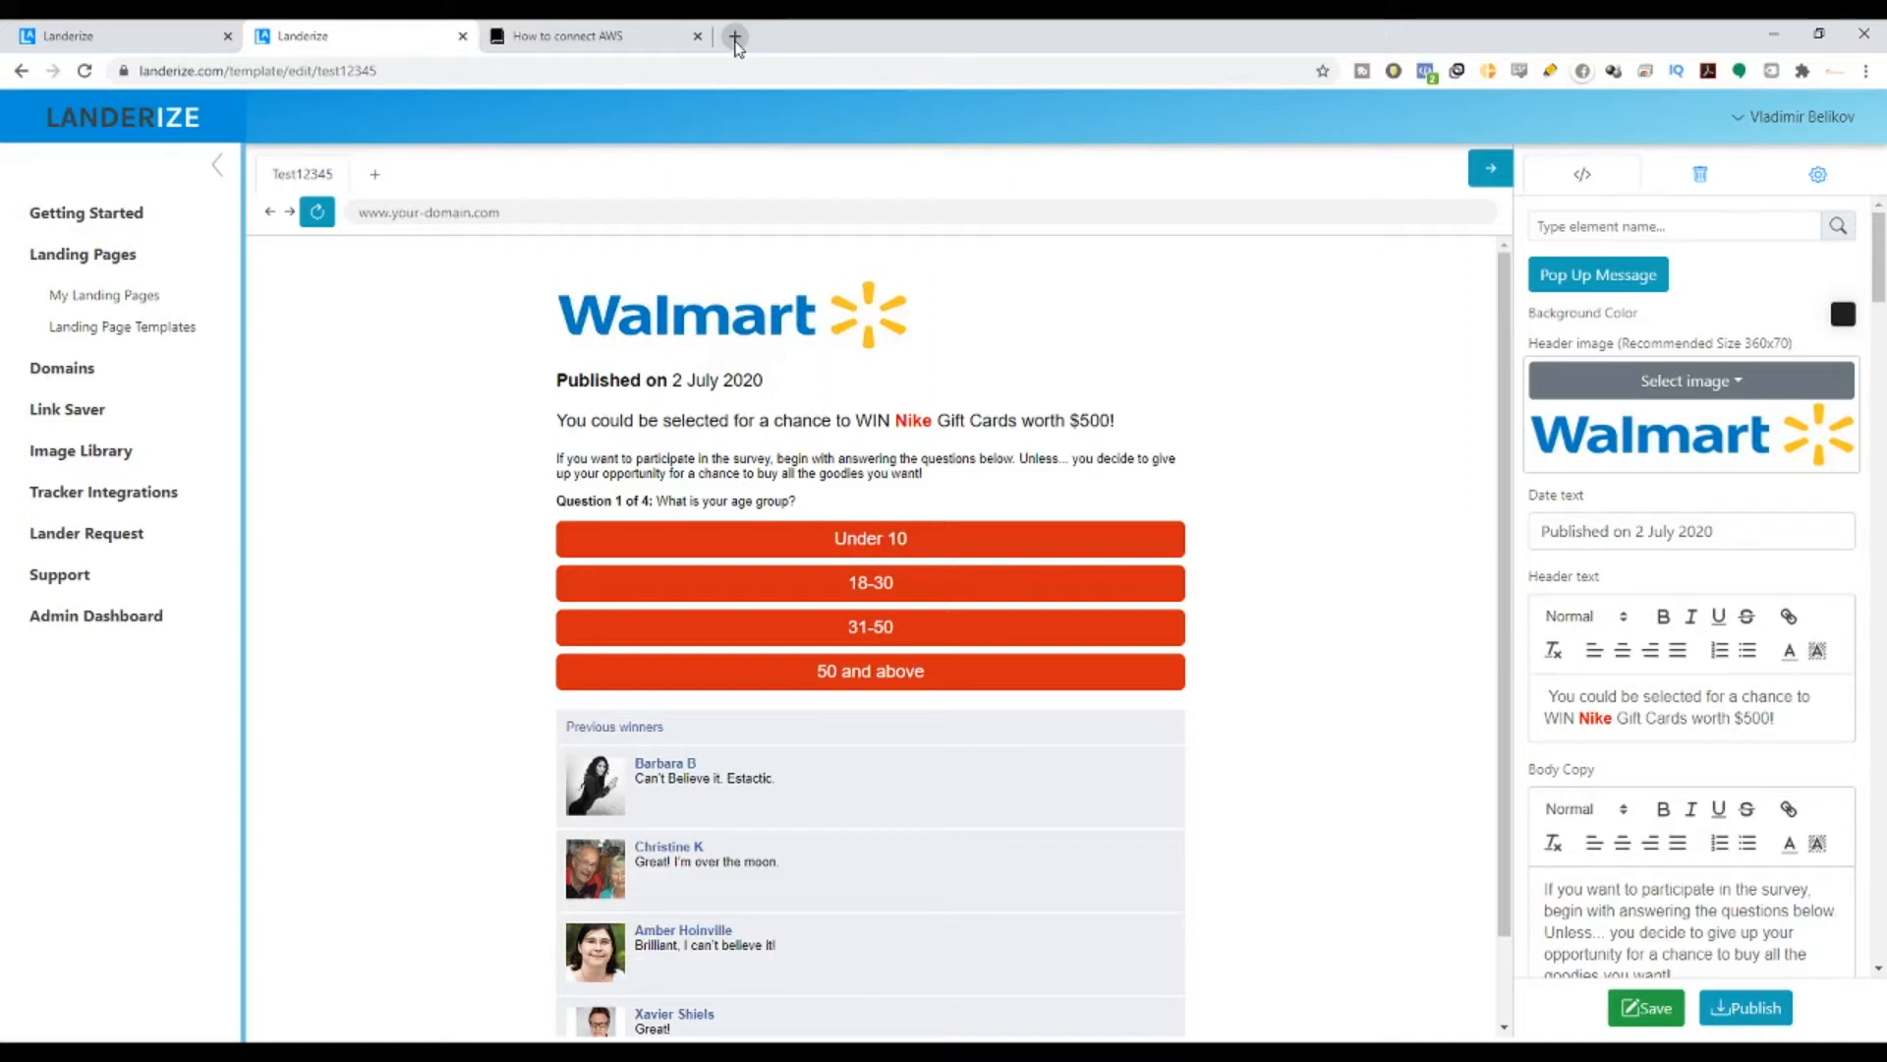
mouse_move(918, 312)
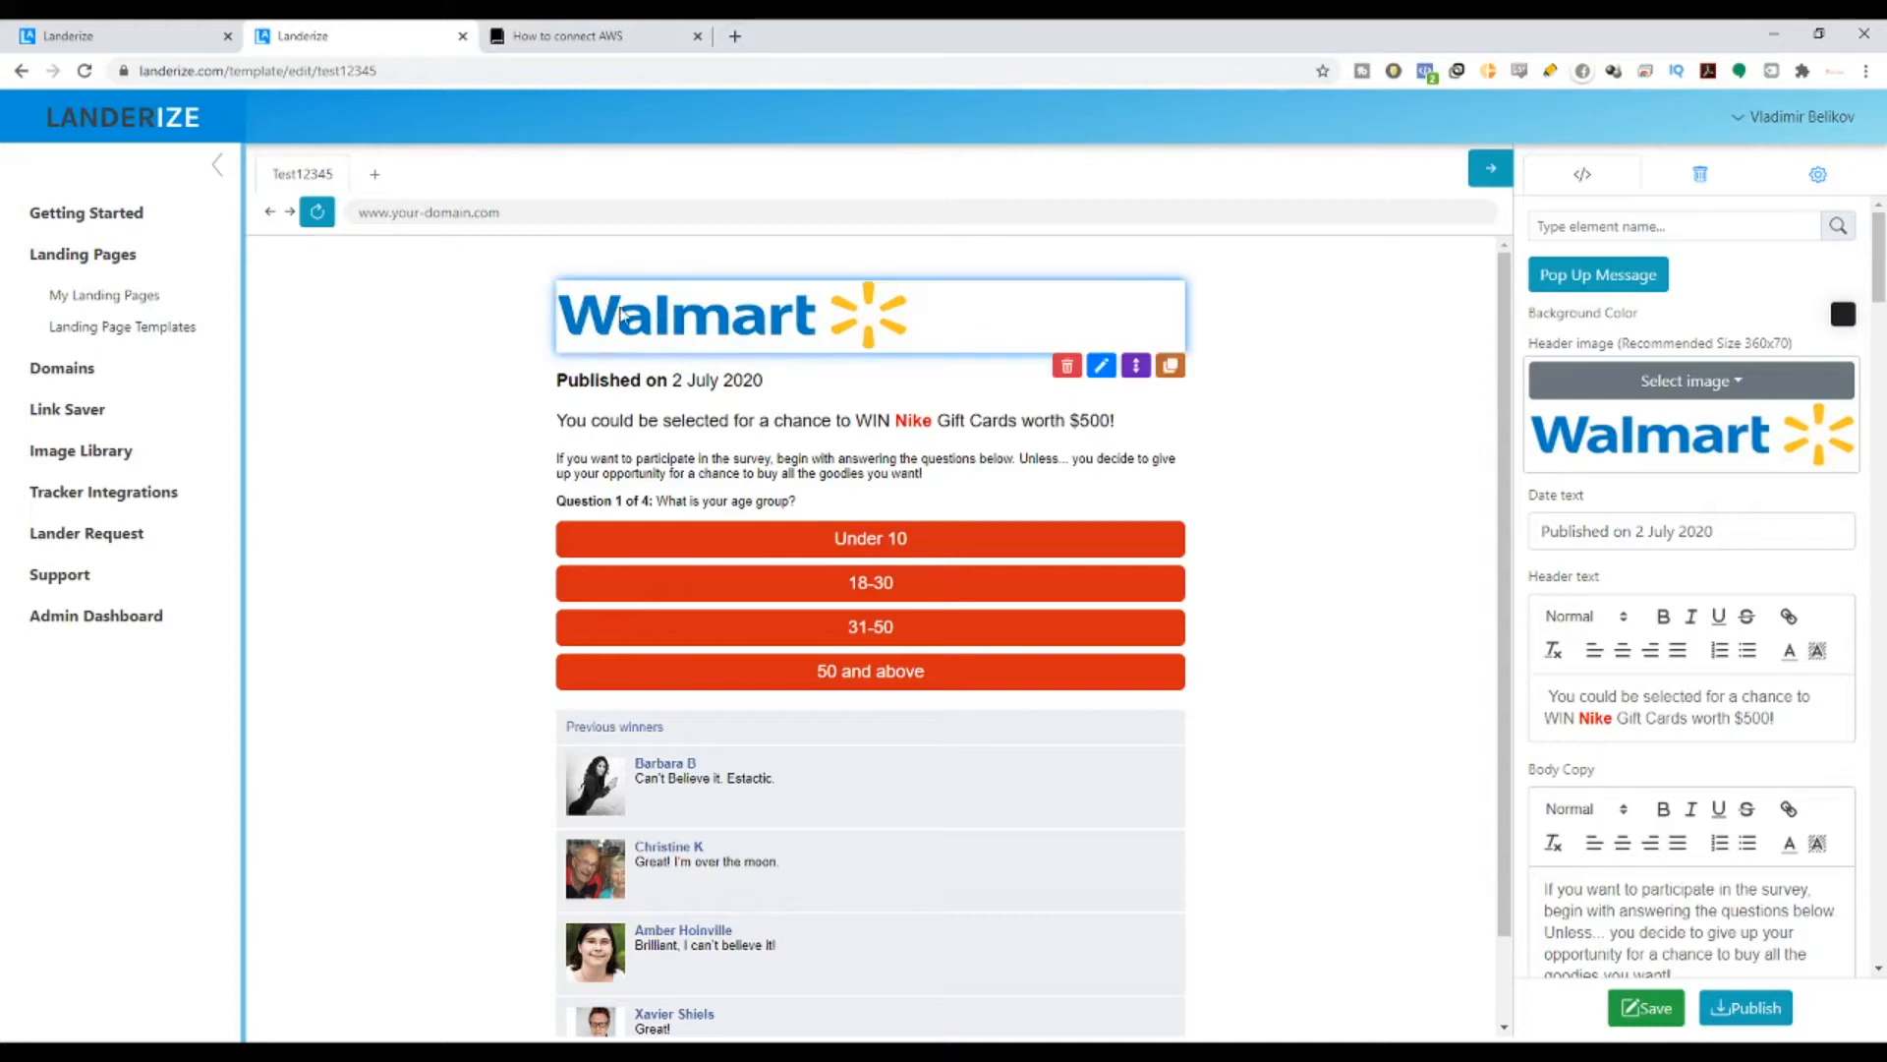
- Search Google Images for 'apple logo banner' in a new tab
click(736, 37)
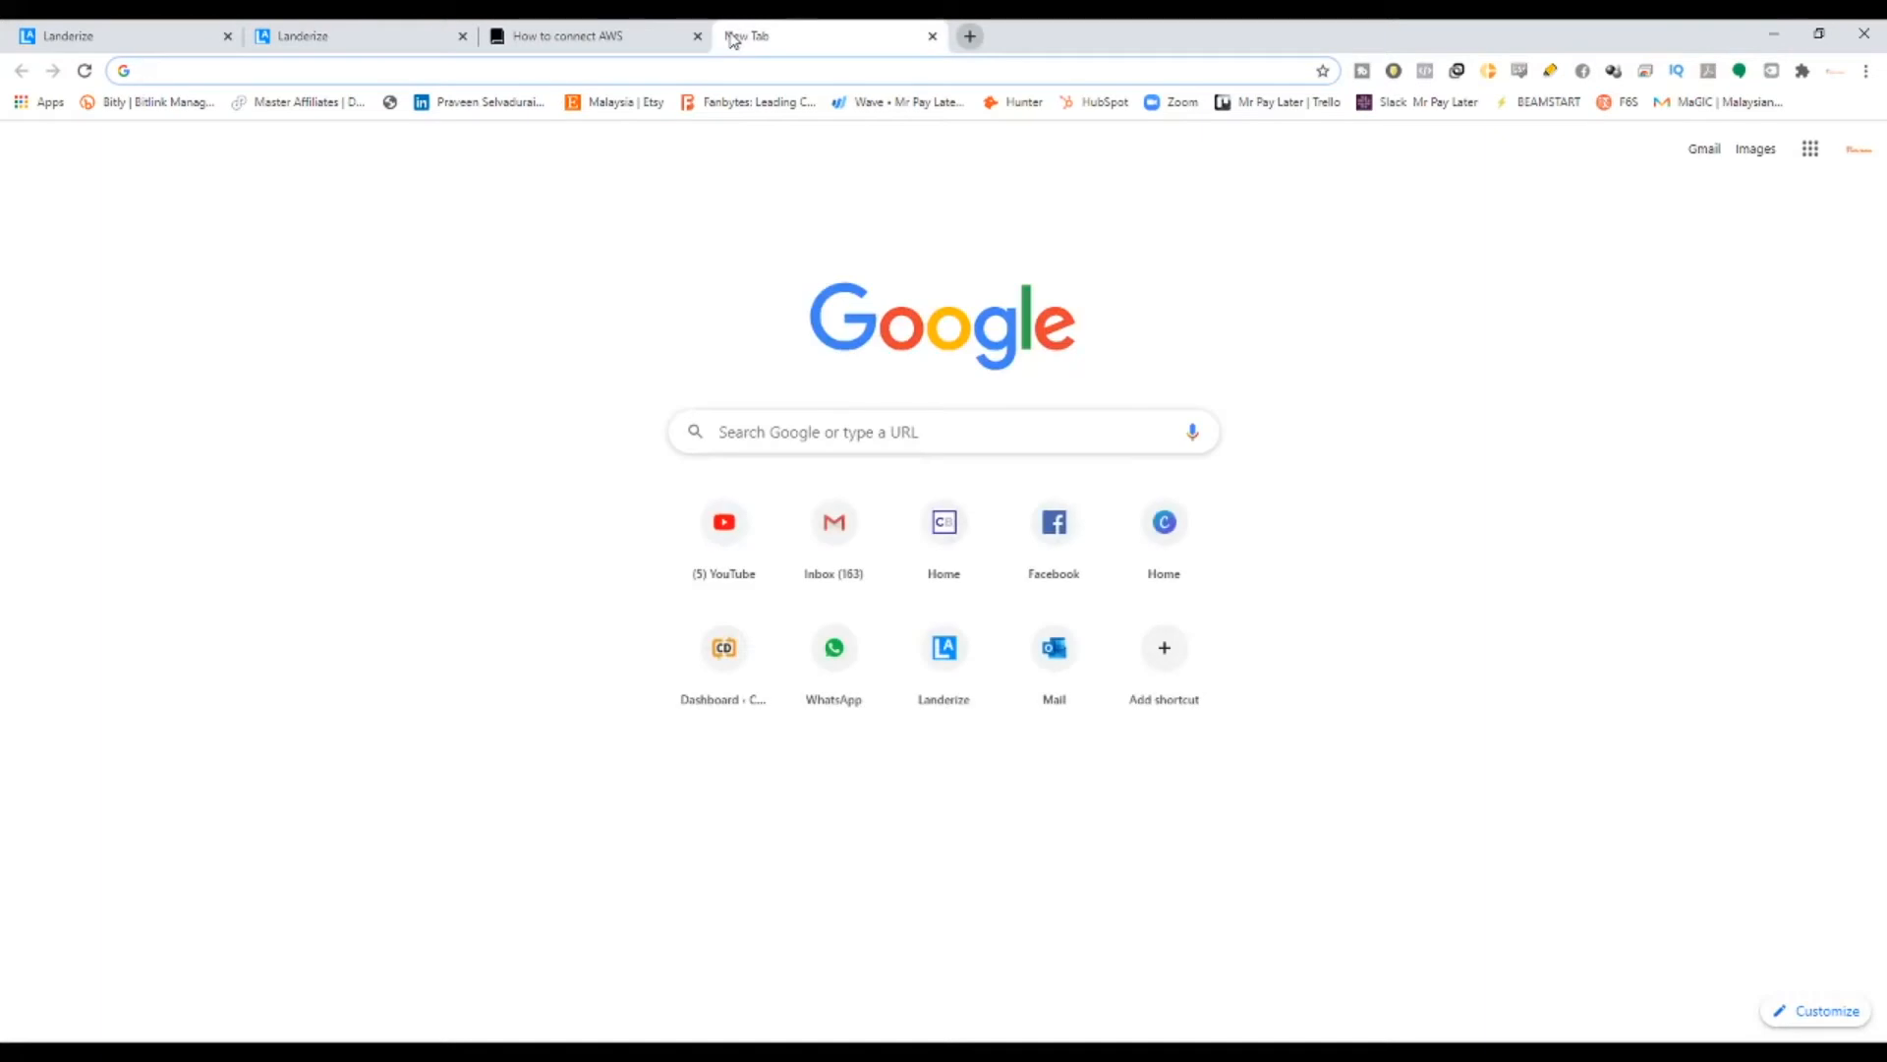
text(apple )
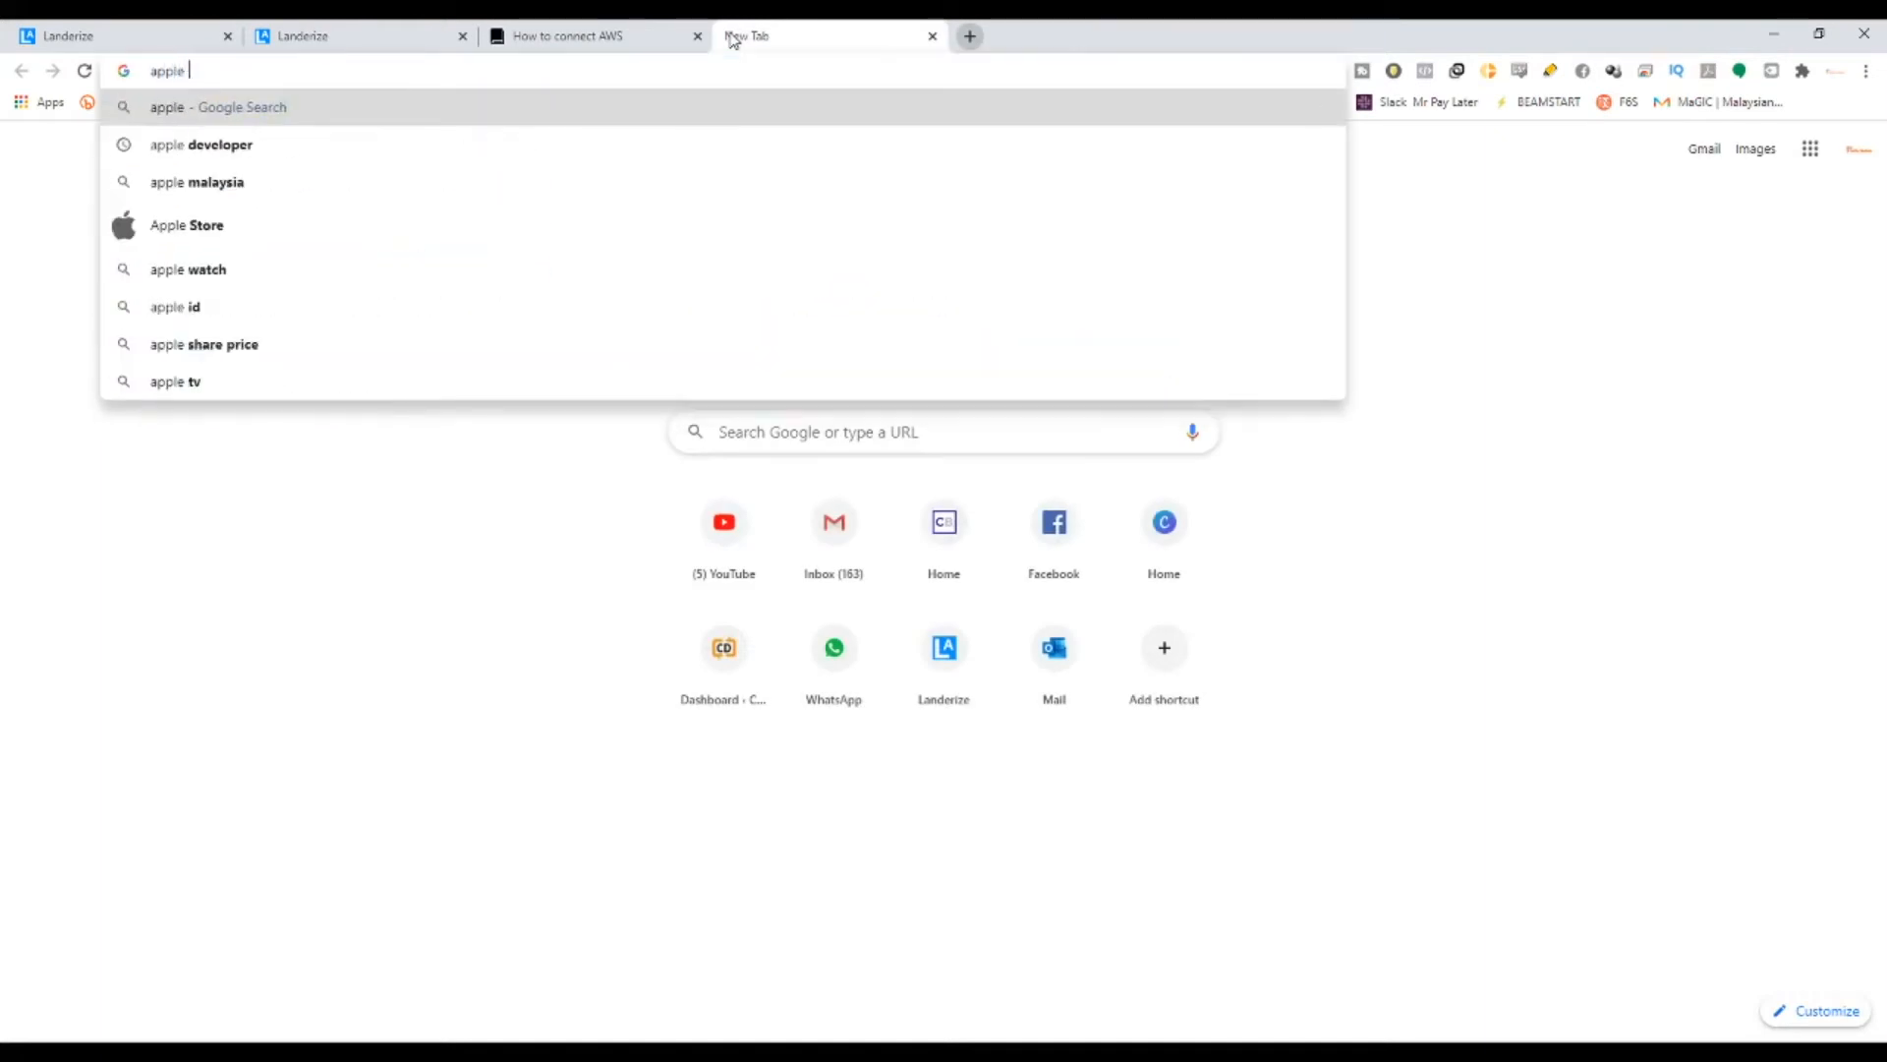
text(logo)
key(Return)
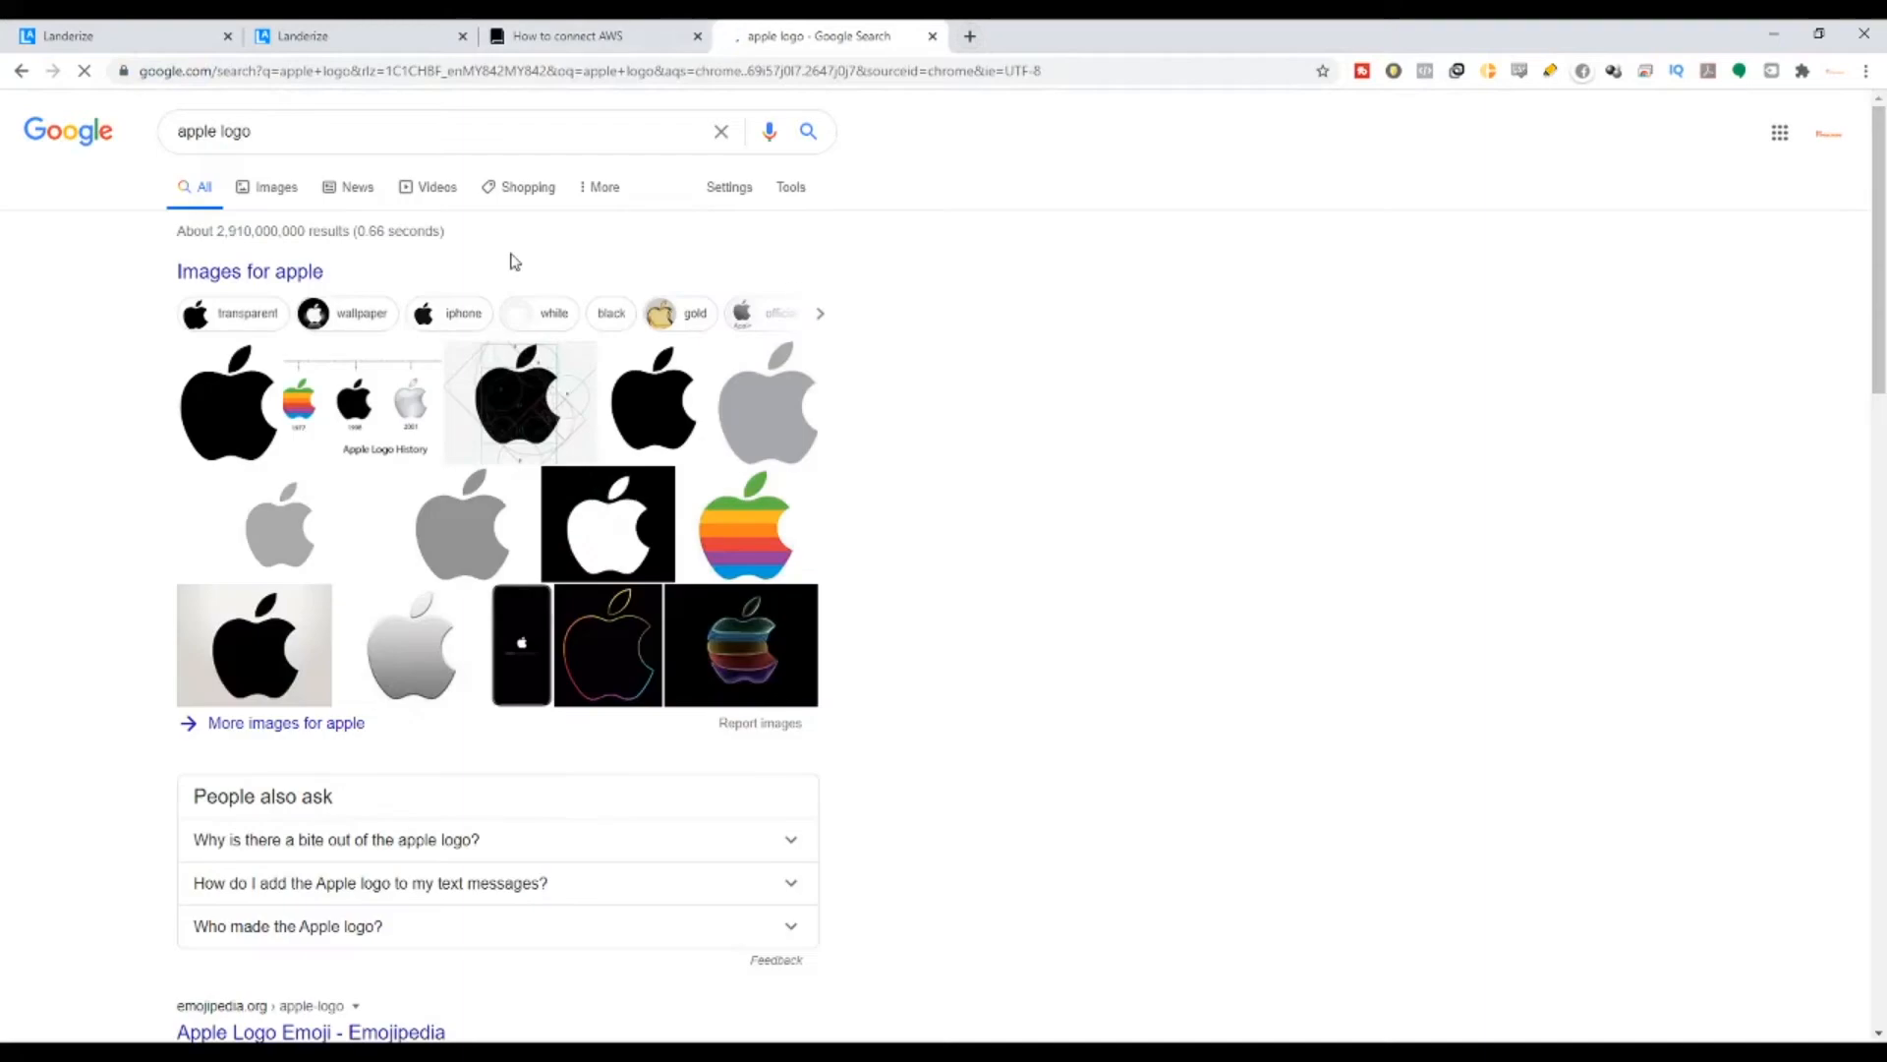
click(267, 187)
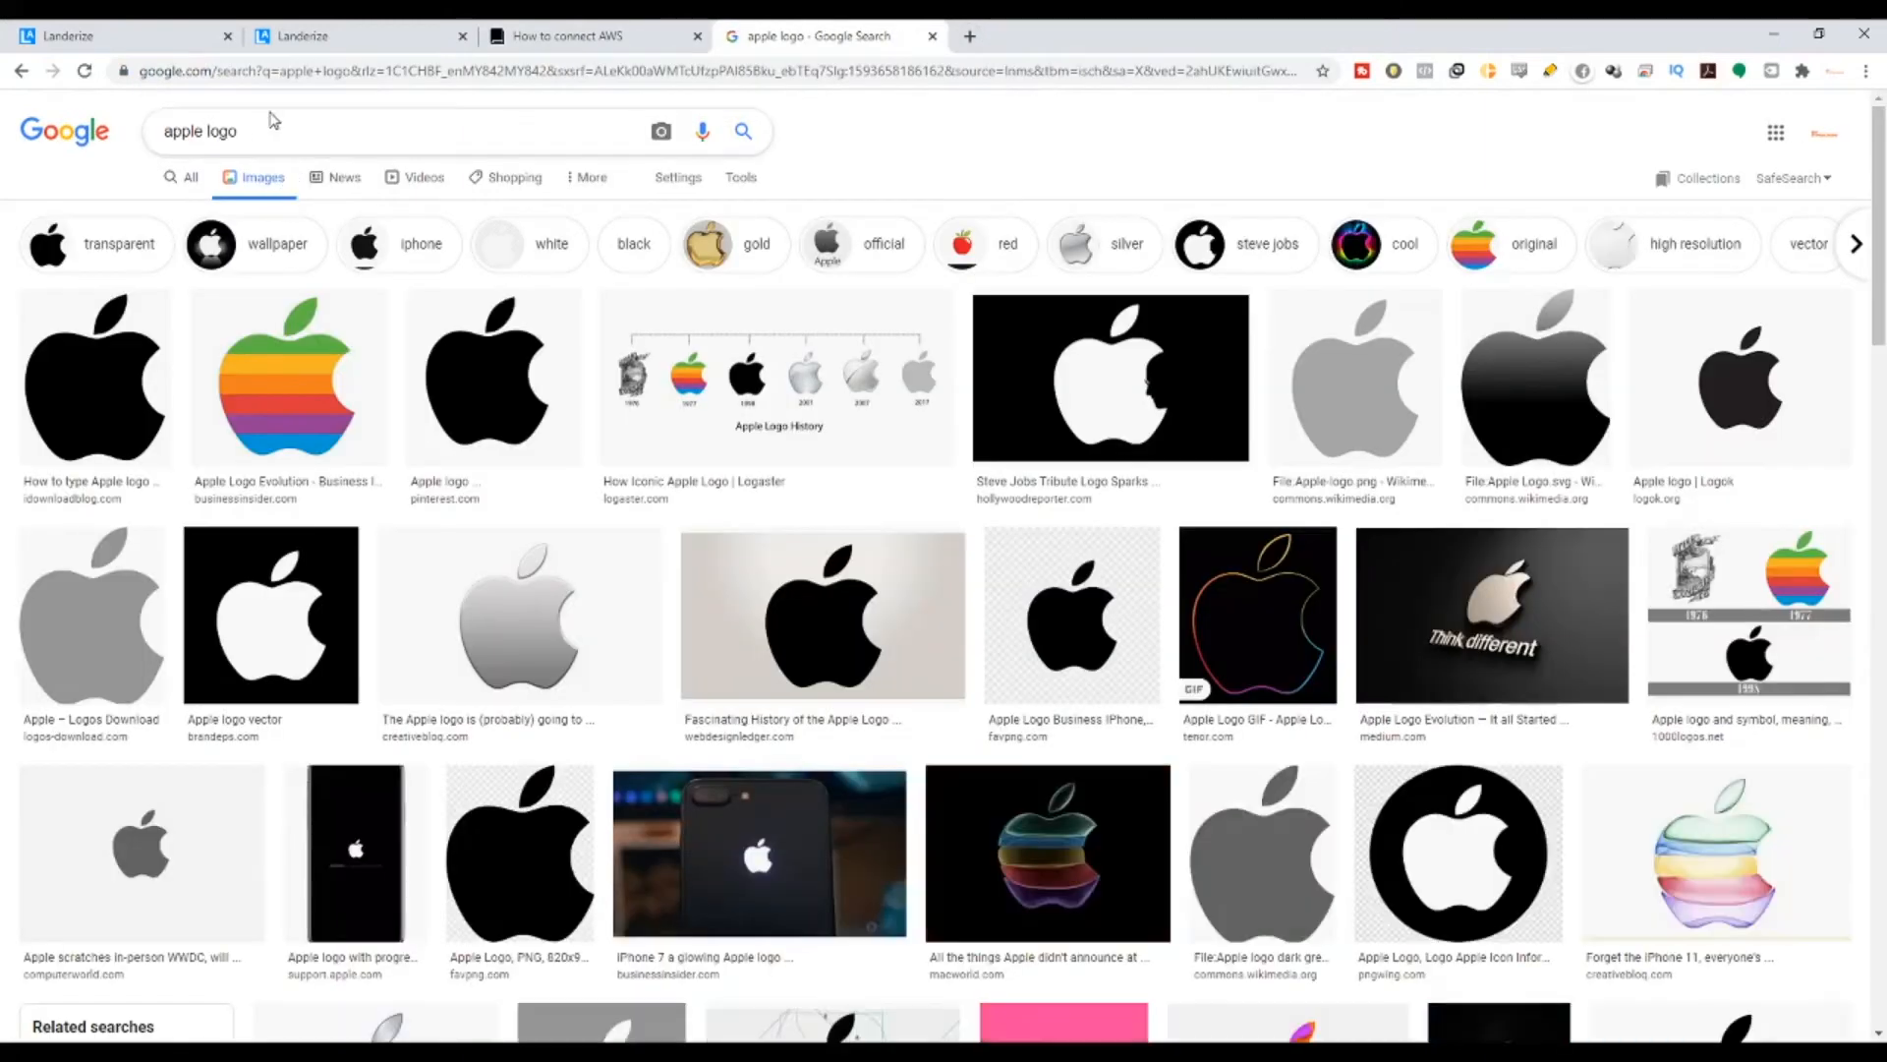
click(274, 130)
text(banner)
key(Return)
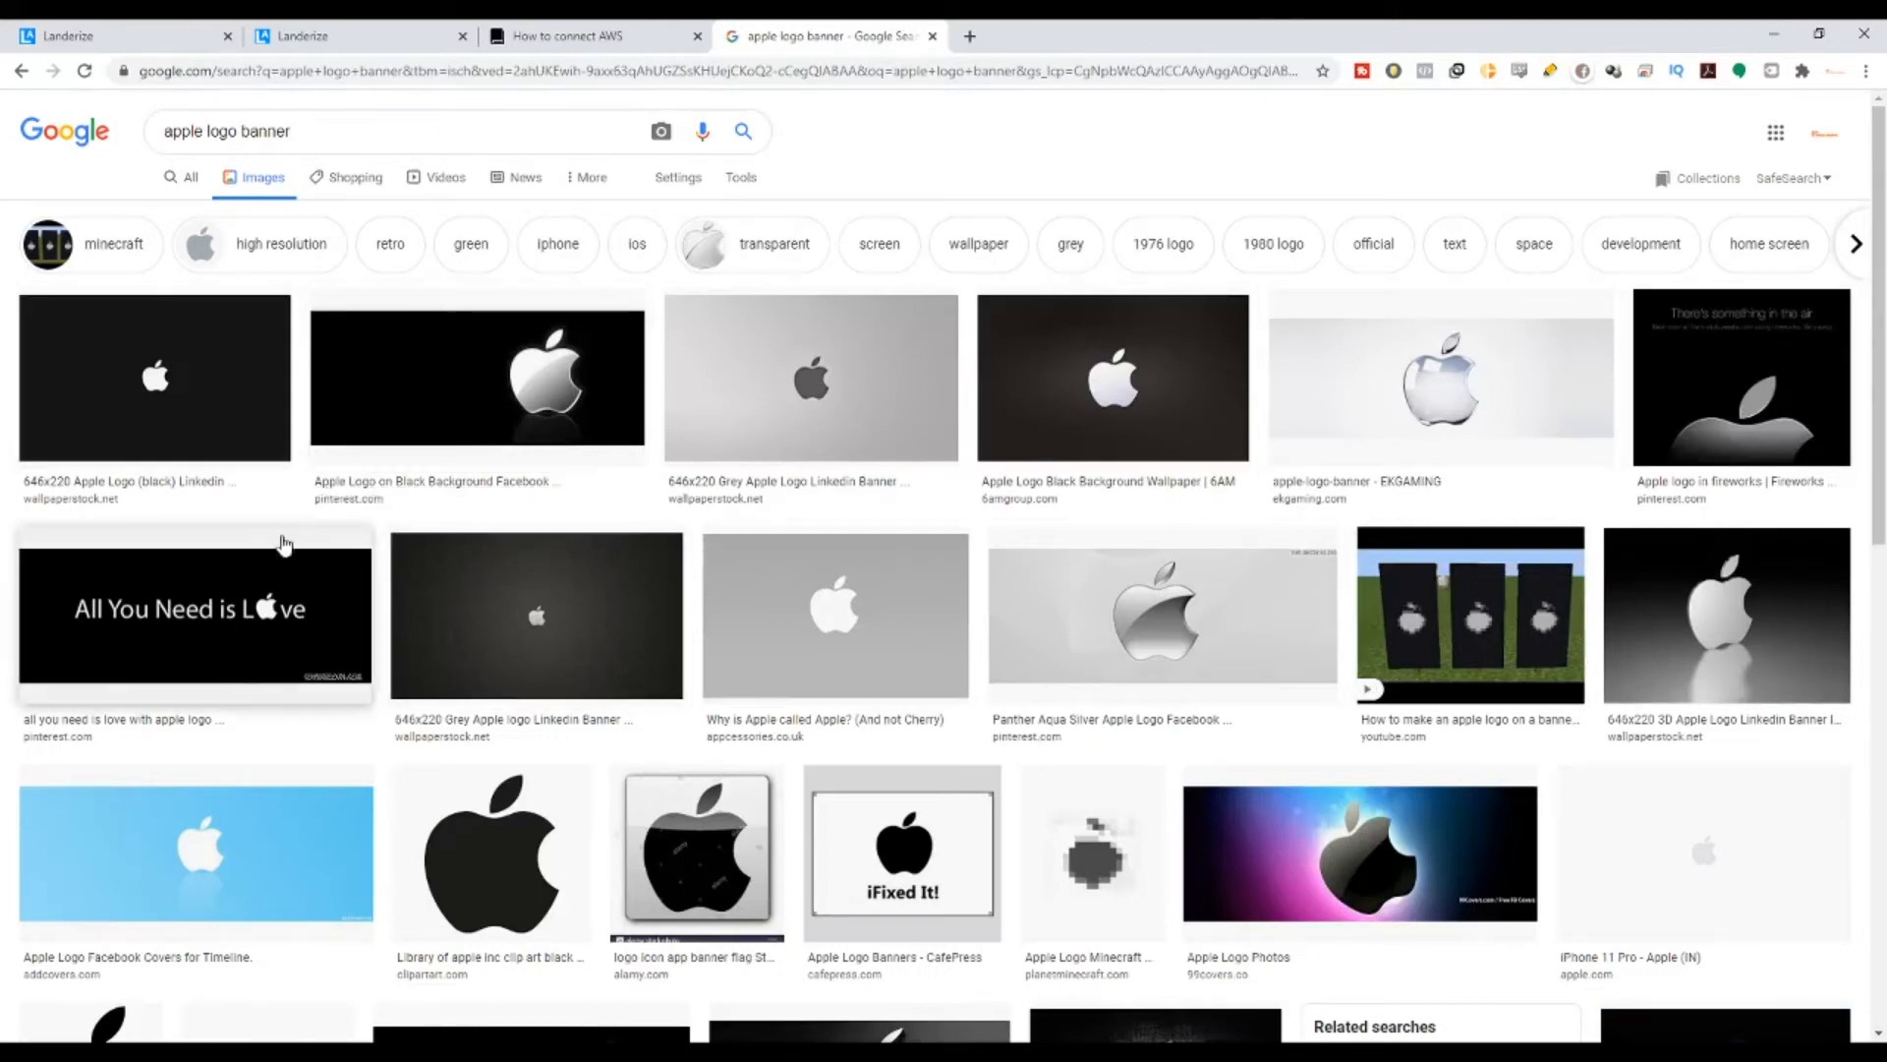
- Preview several blue Apple logo covers, download one, and return to the Landerize editor
click(283, 782)
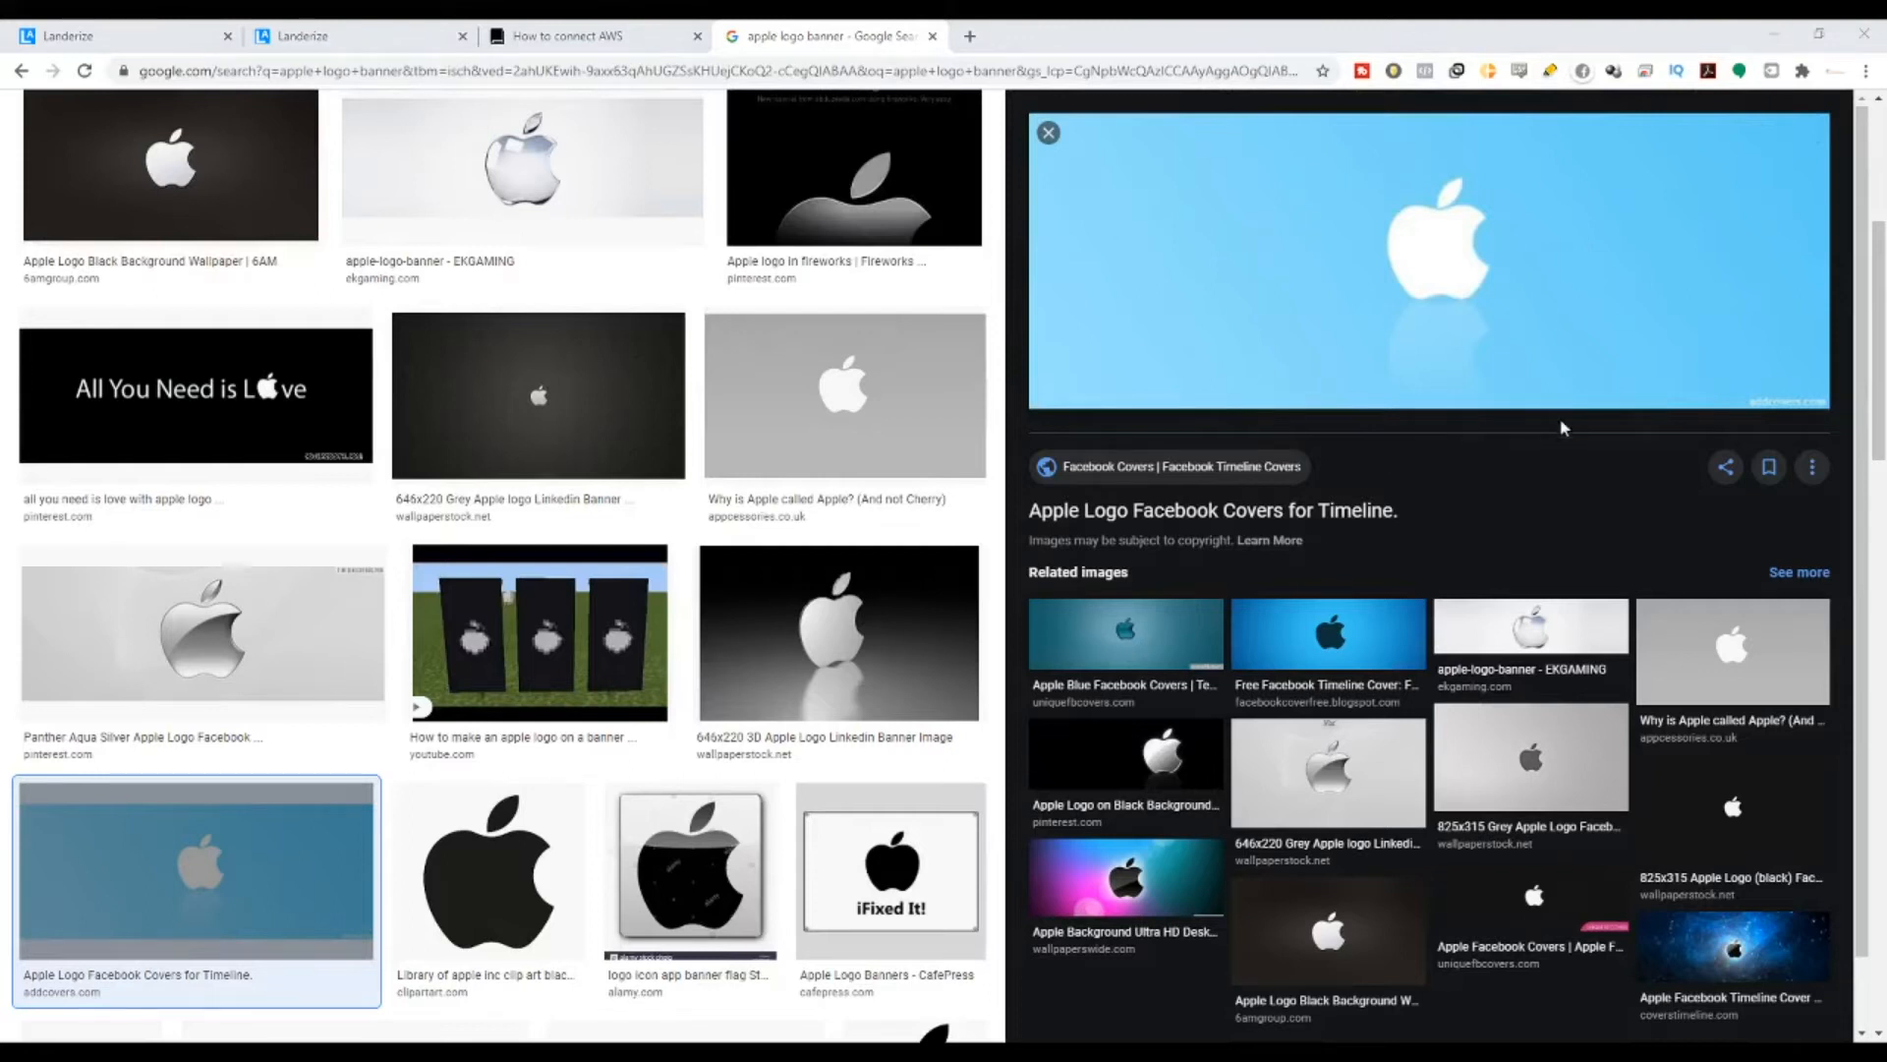
click(1146, 663)
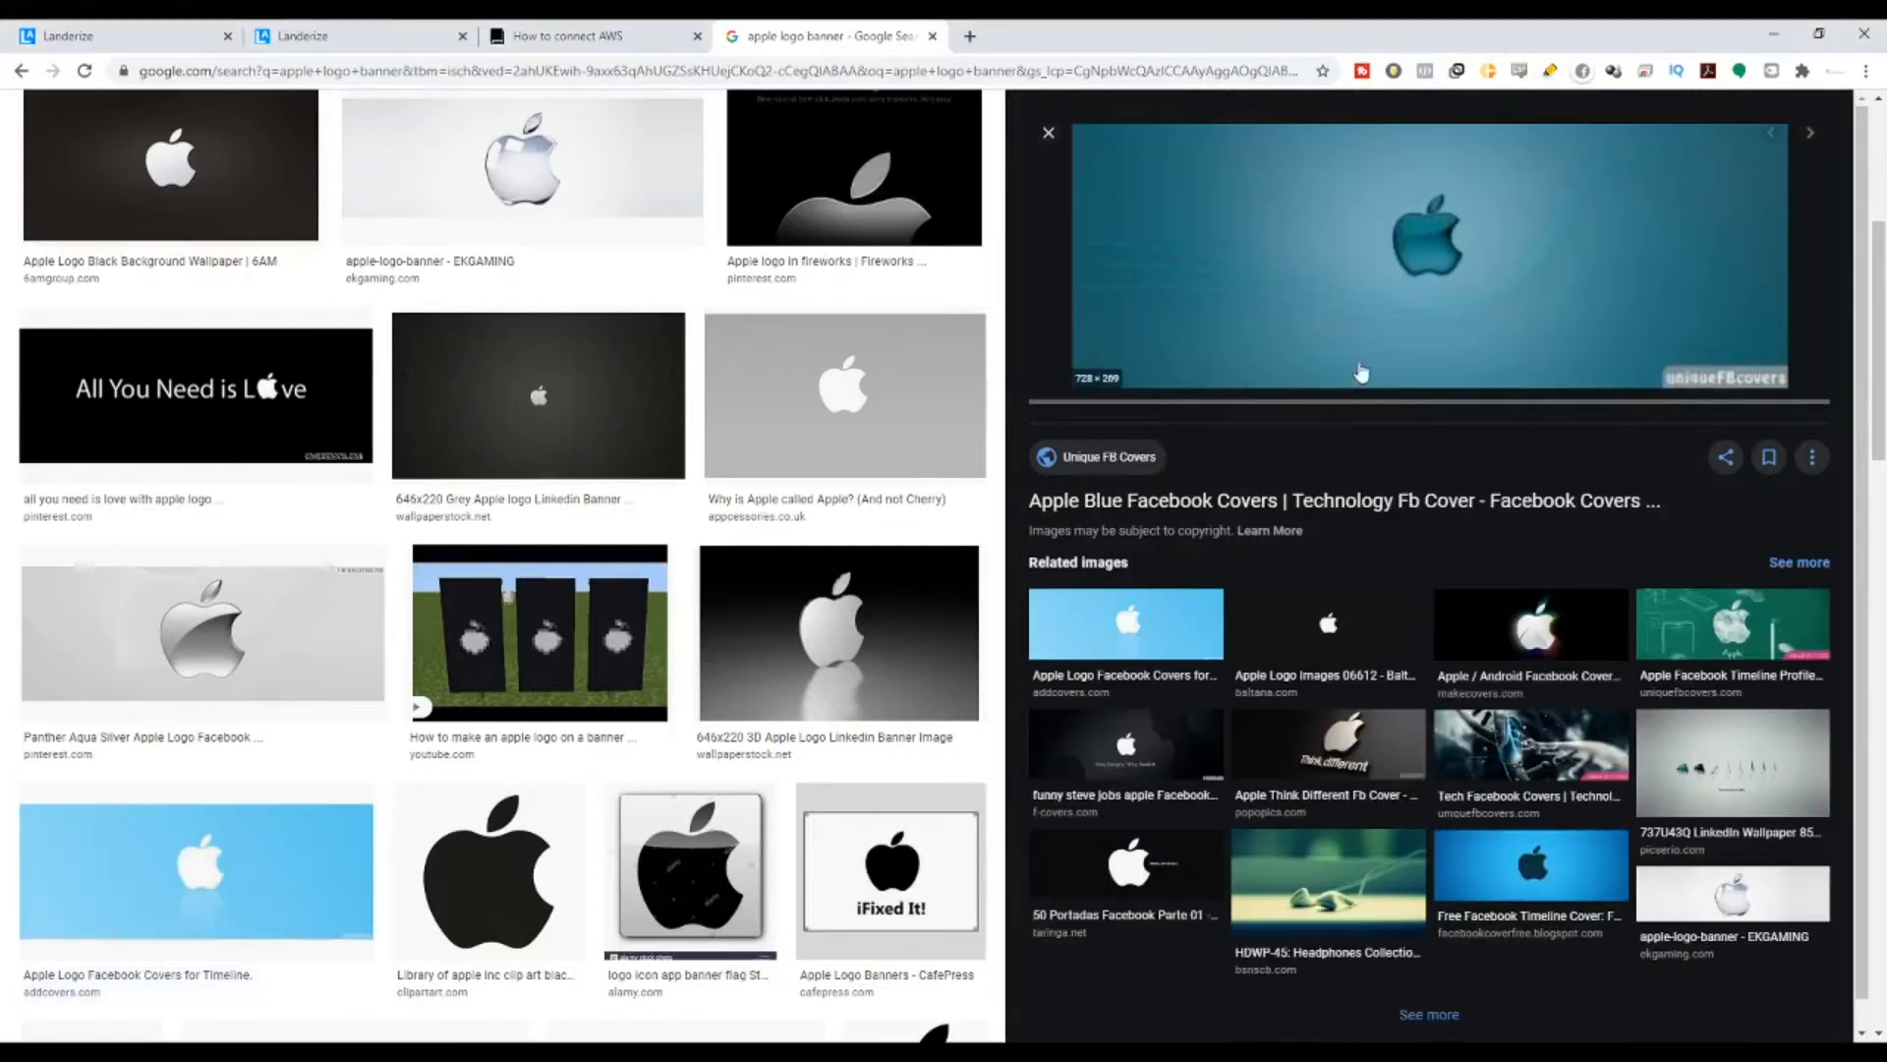
click(1193, 616)
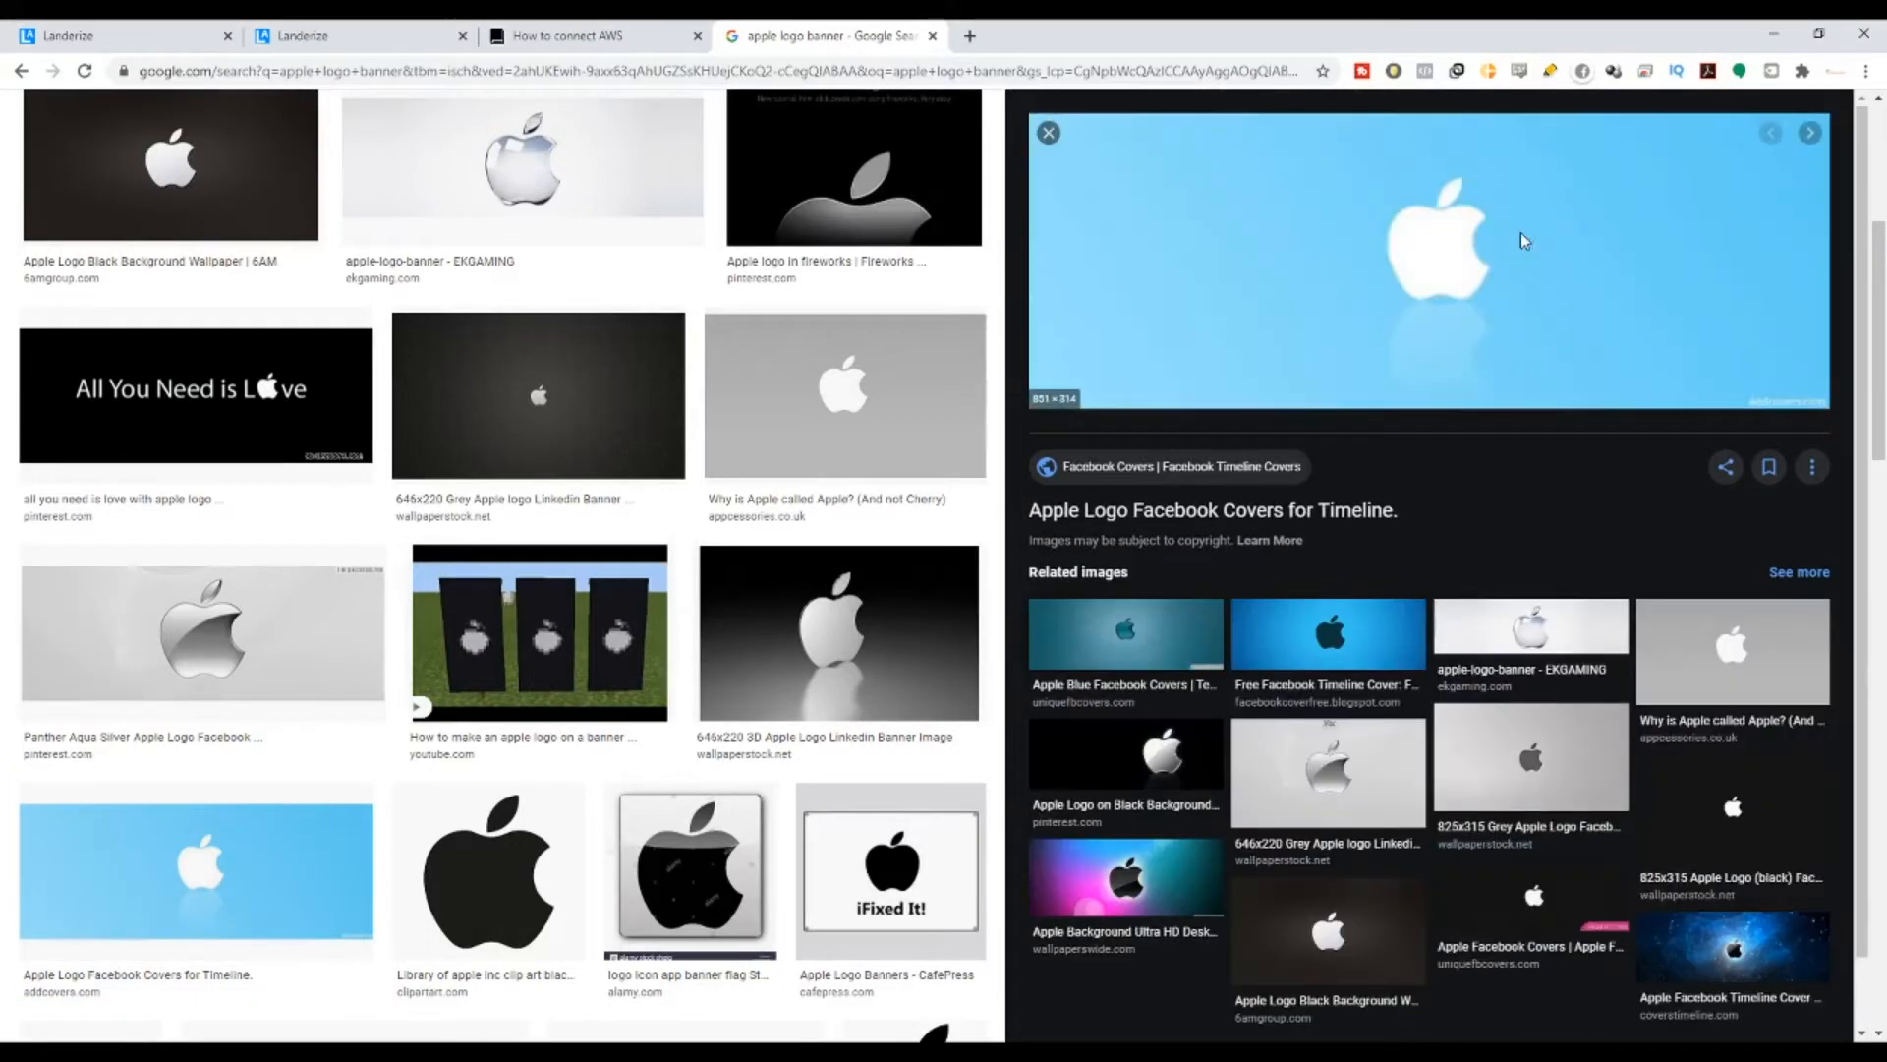
click(1276, 649)
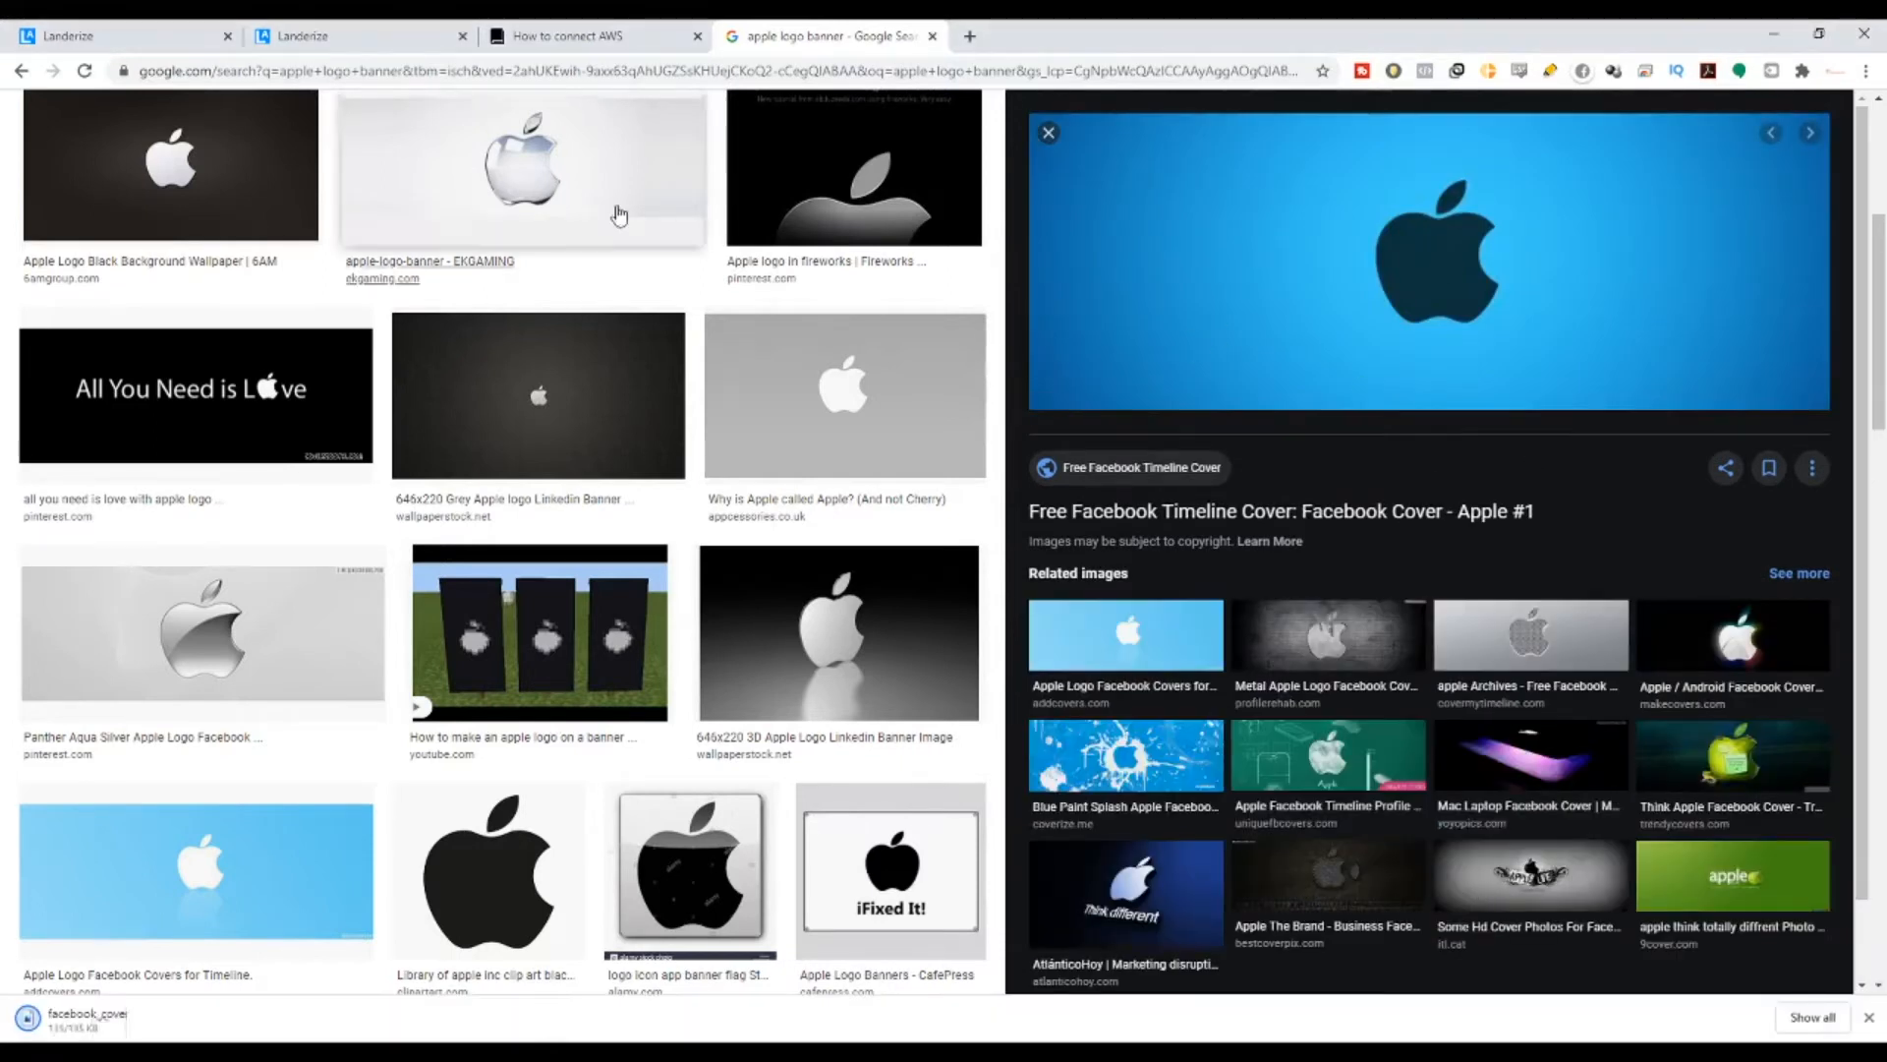
click(305, 36)
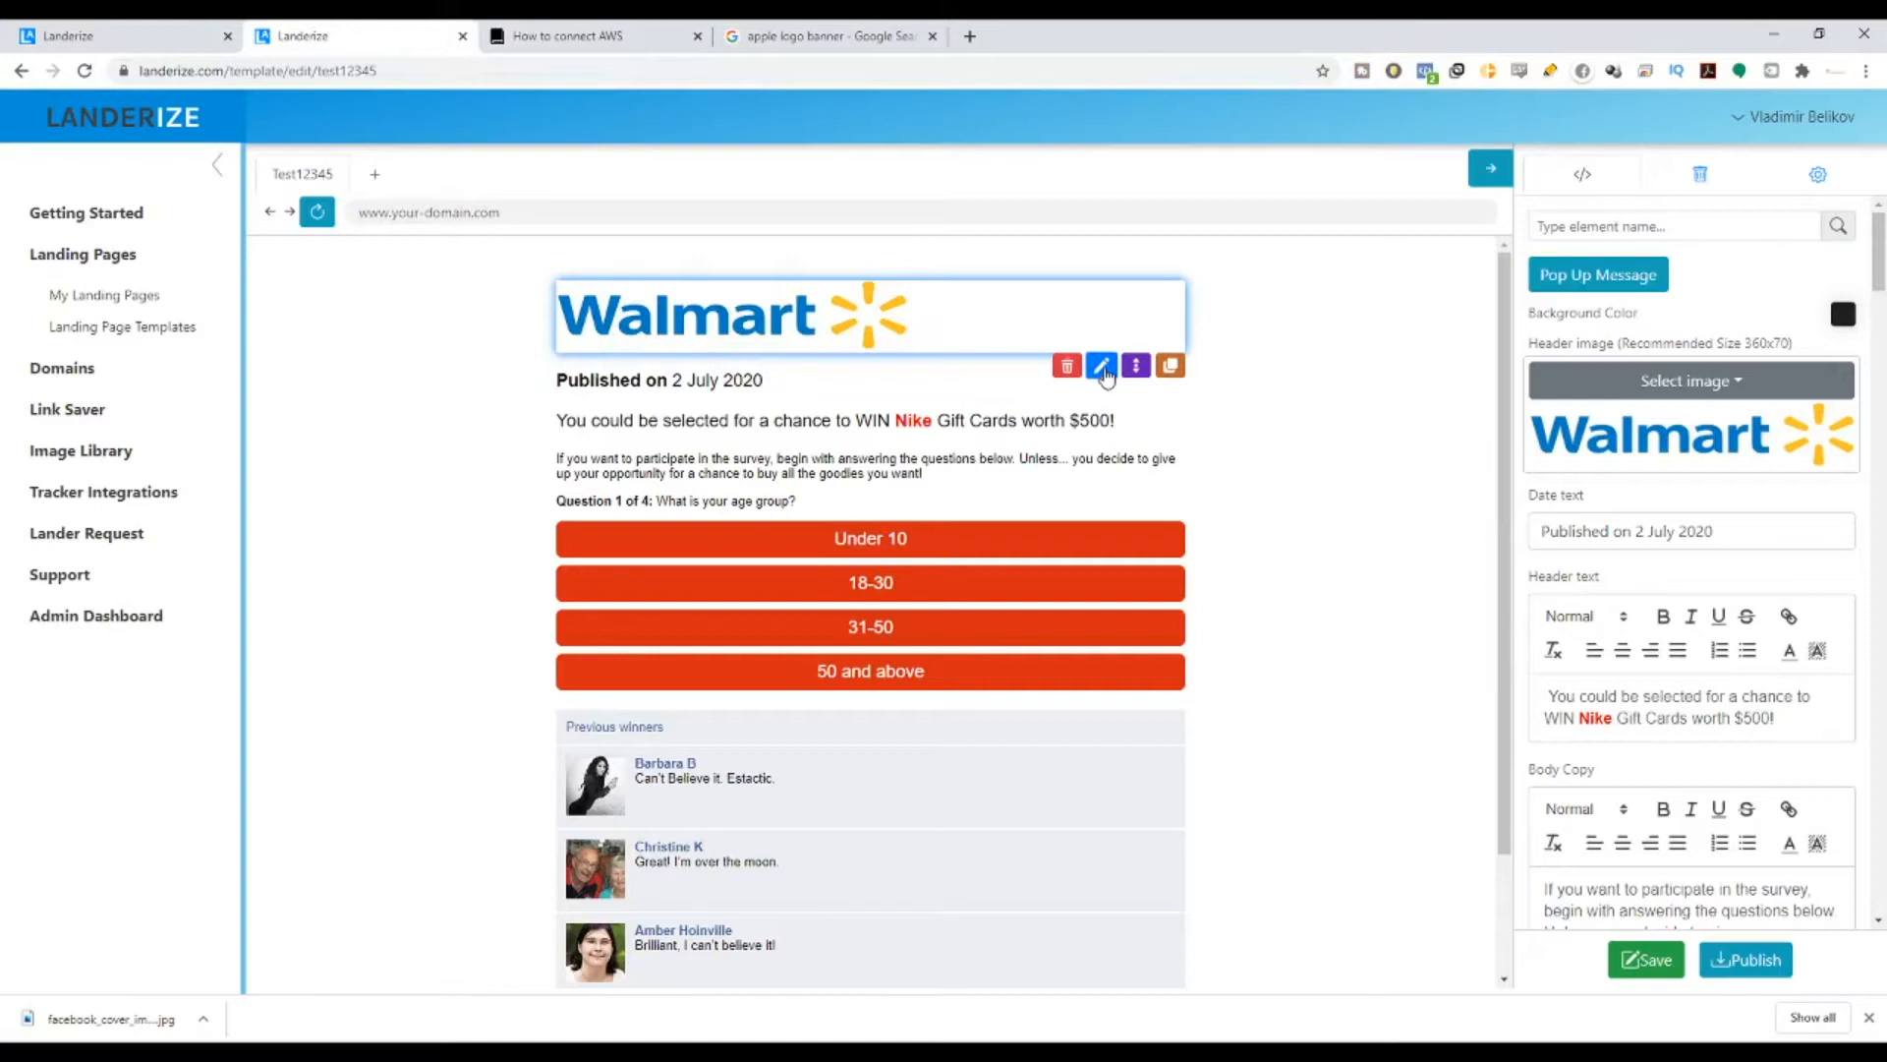
- Replace the Walmart header logo with the downloaded Apple banner, noting the recommended 360x70 size
click(1102, 369)
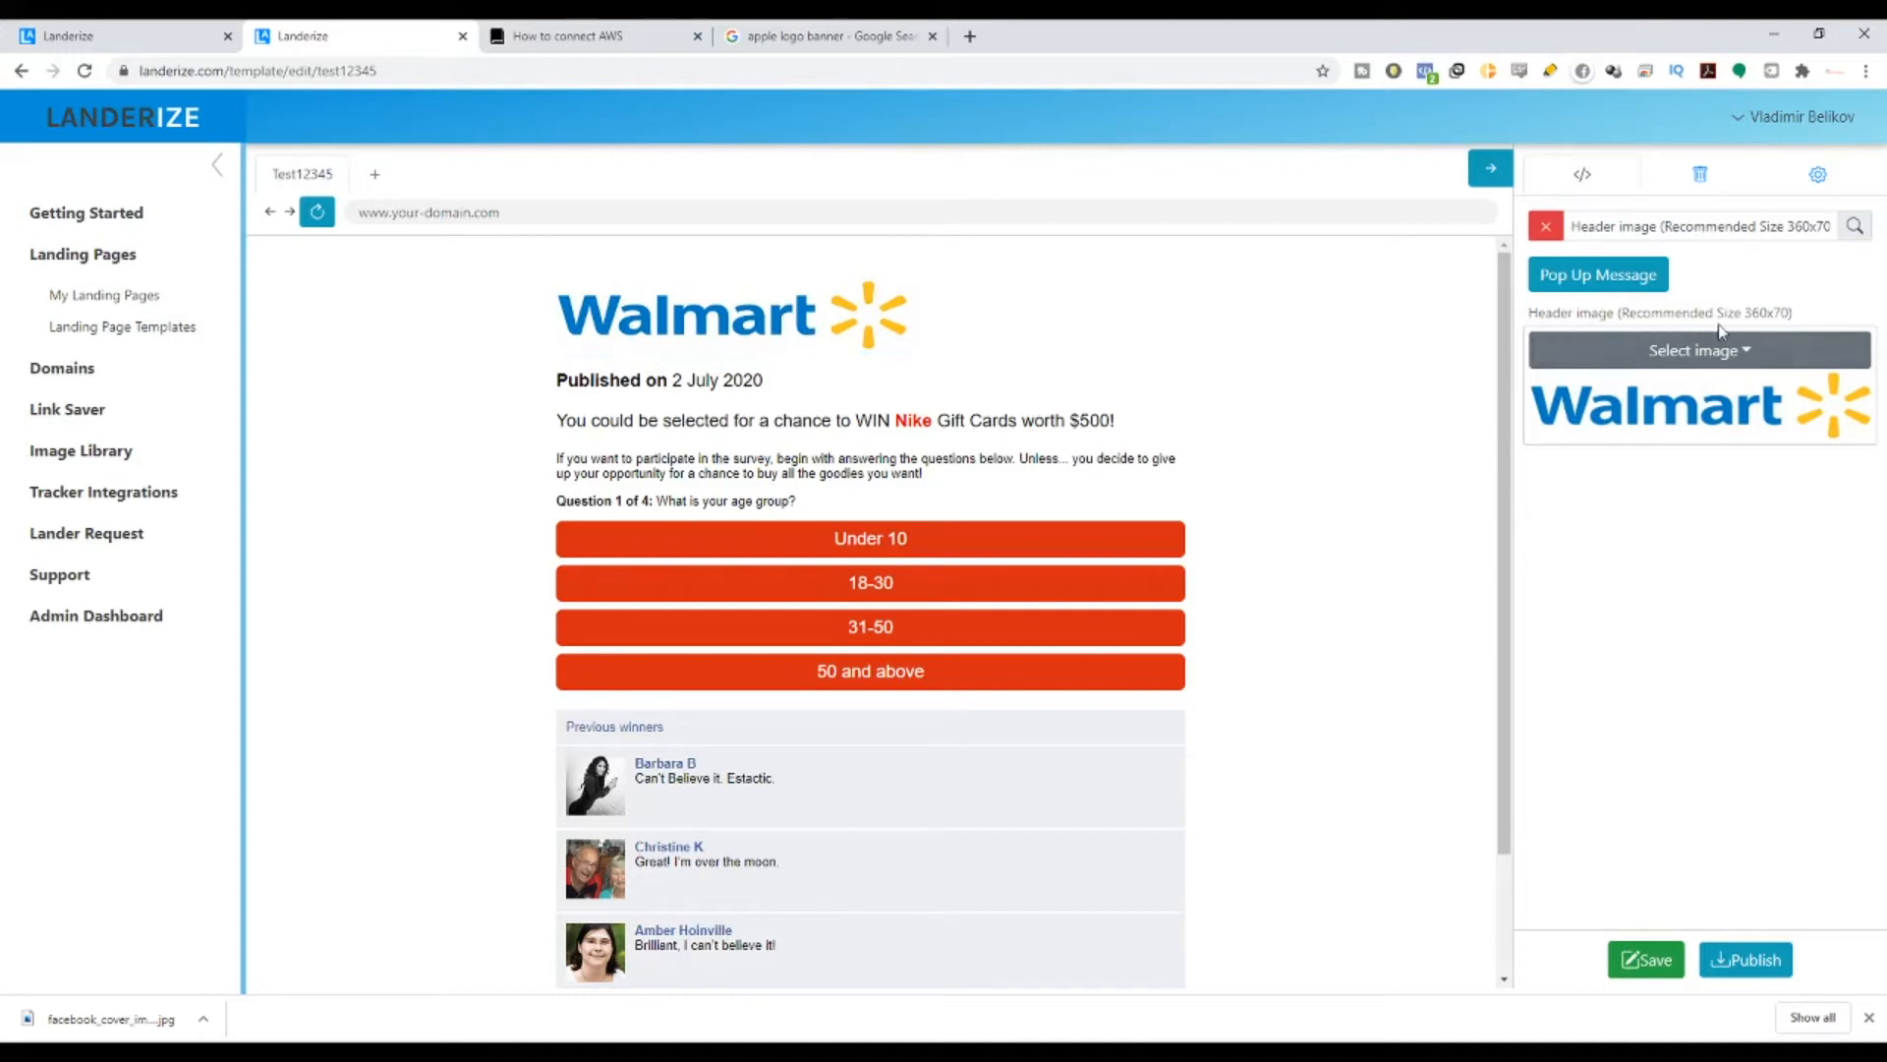
drag(1643, 314, 1791, 323)
click(1787, 317)
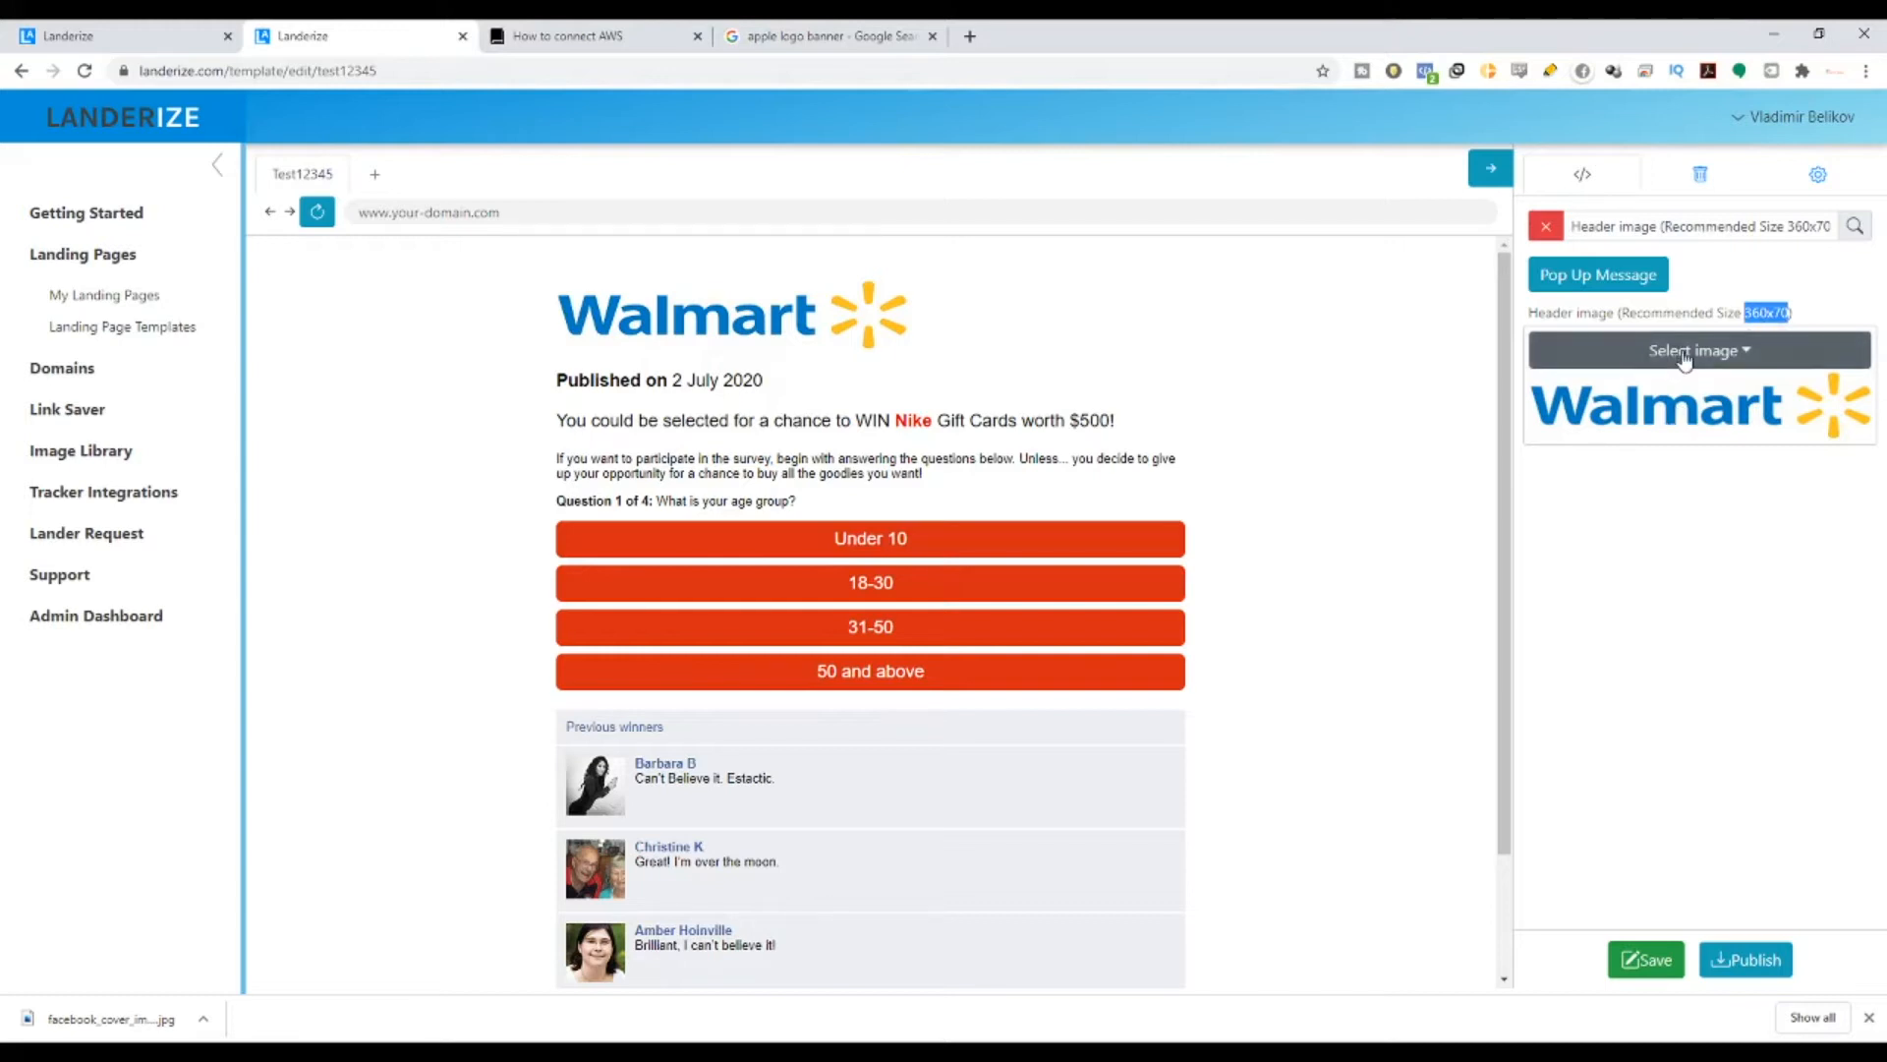
drag(1723, 315, 1775, 319)
click(1678, 358)
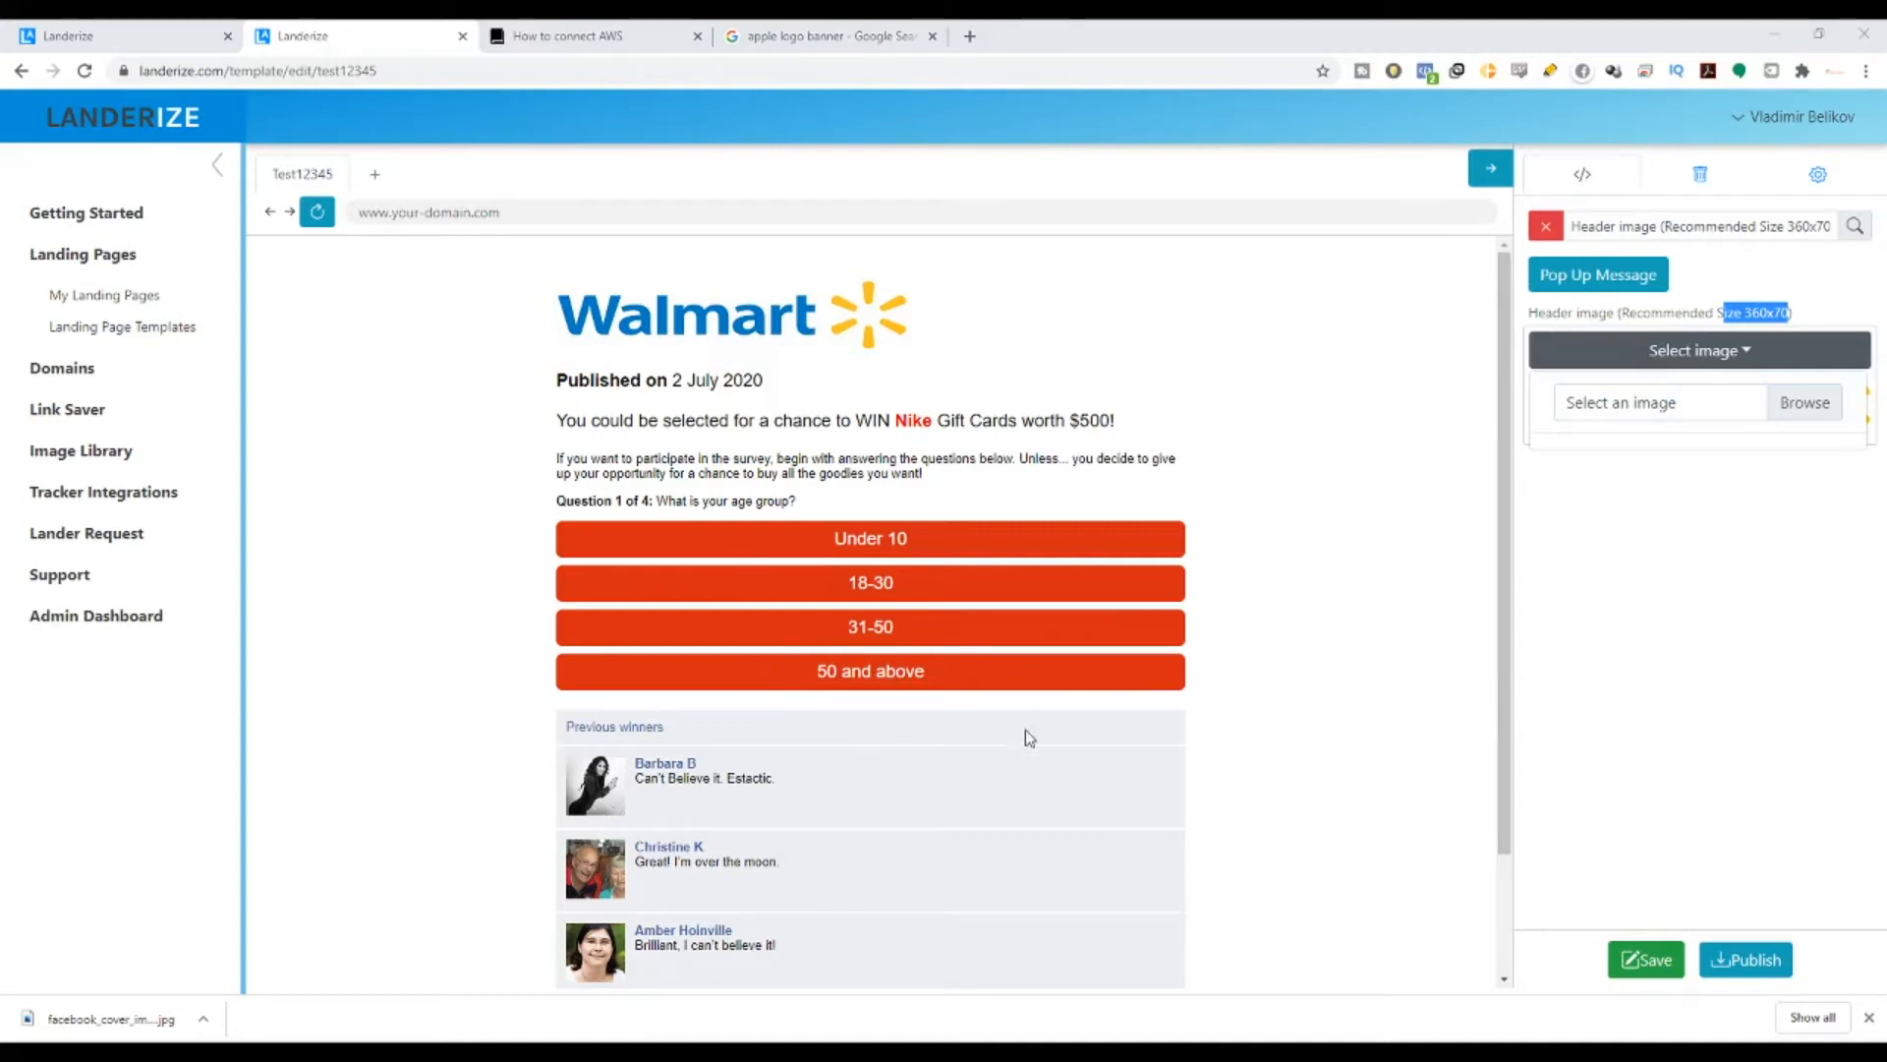
click(957, 779)
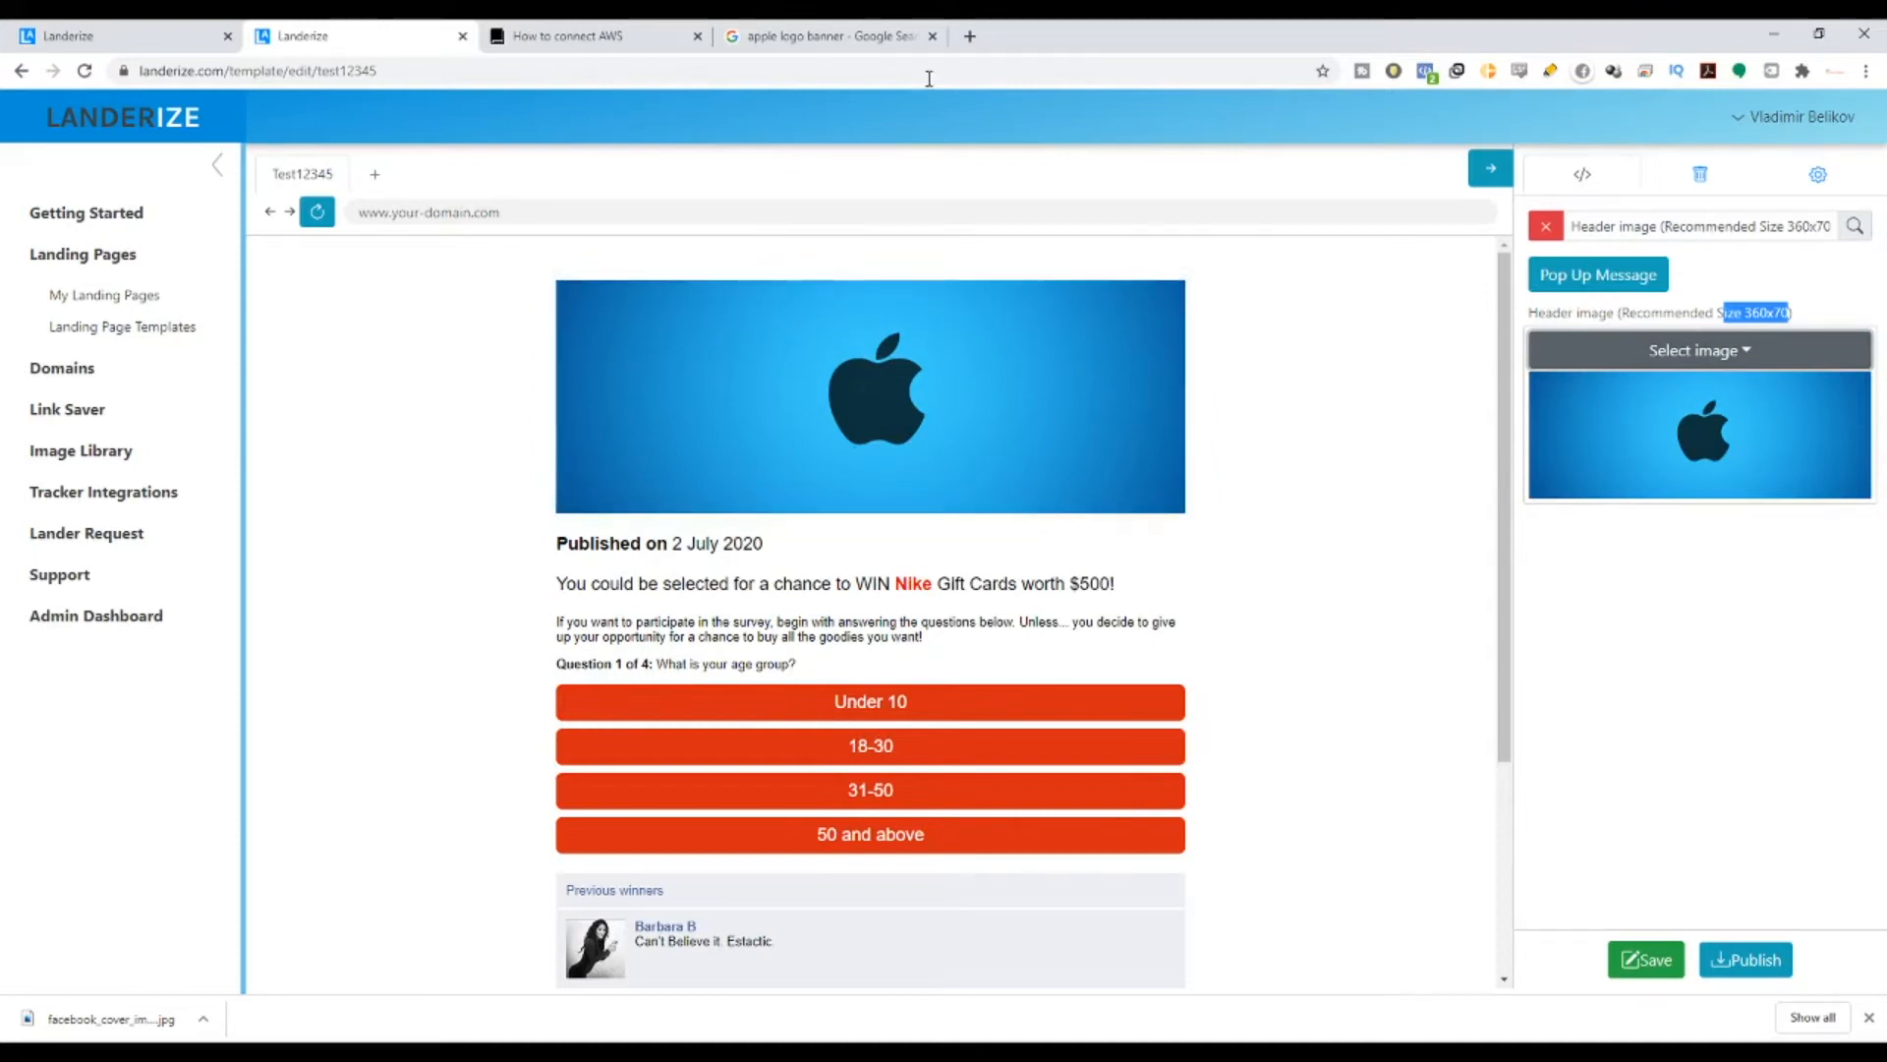
- Open Canva in a new tab and start a custom-dimensions design
click(971, 34)
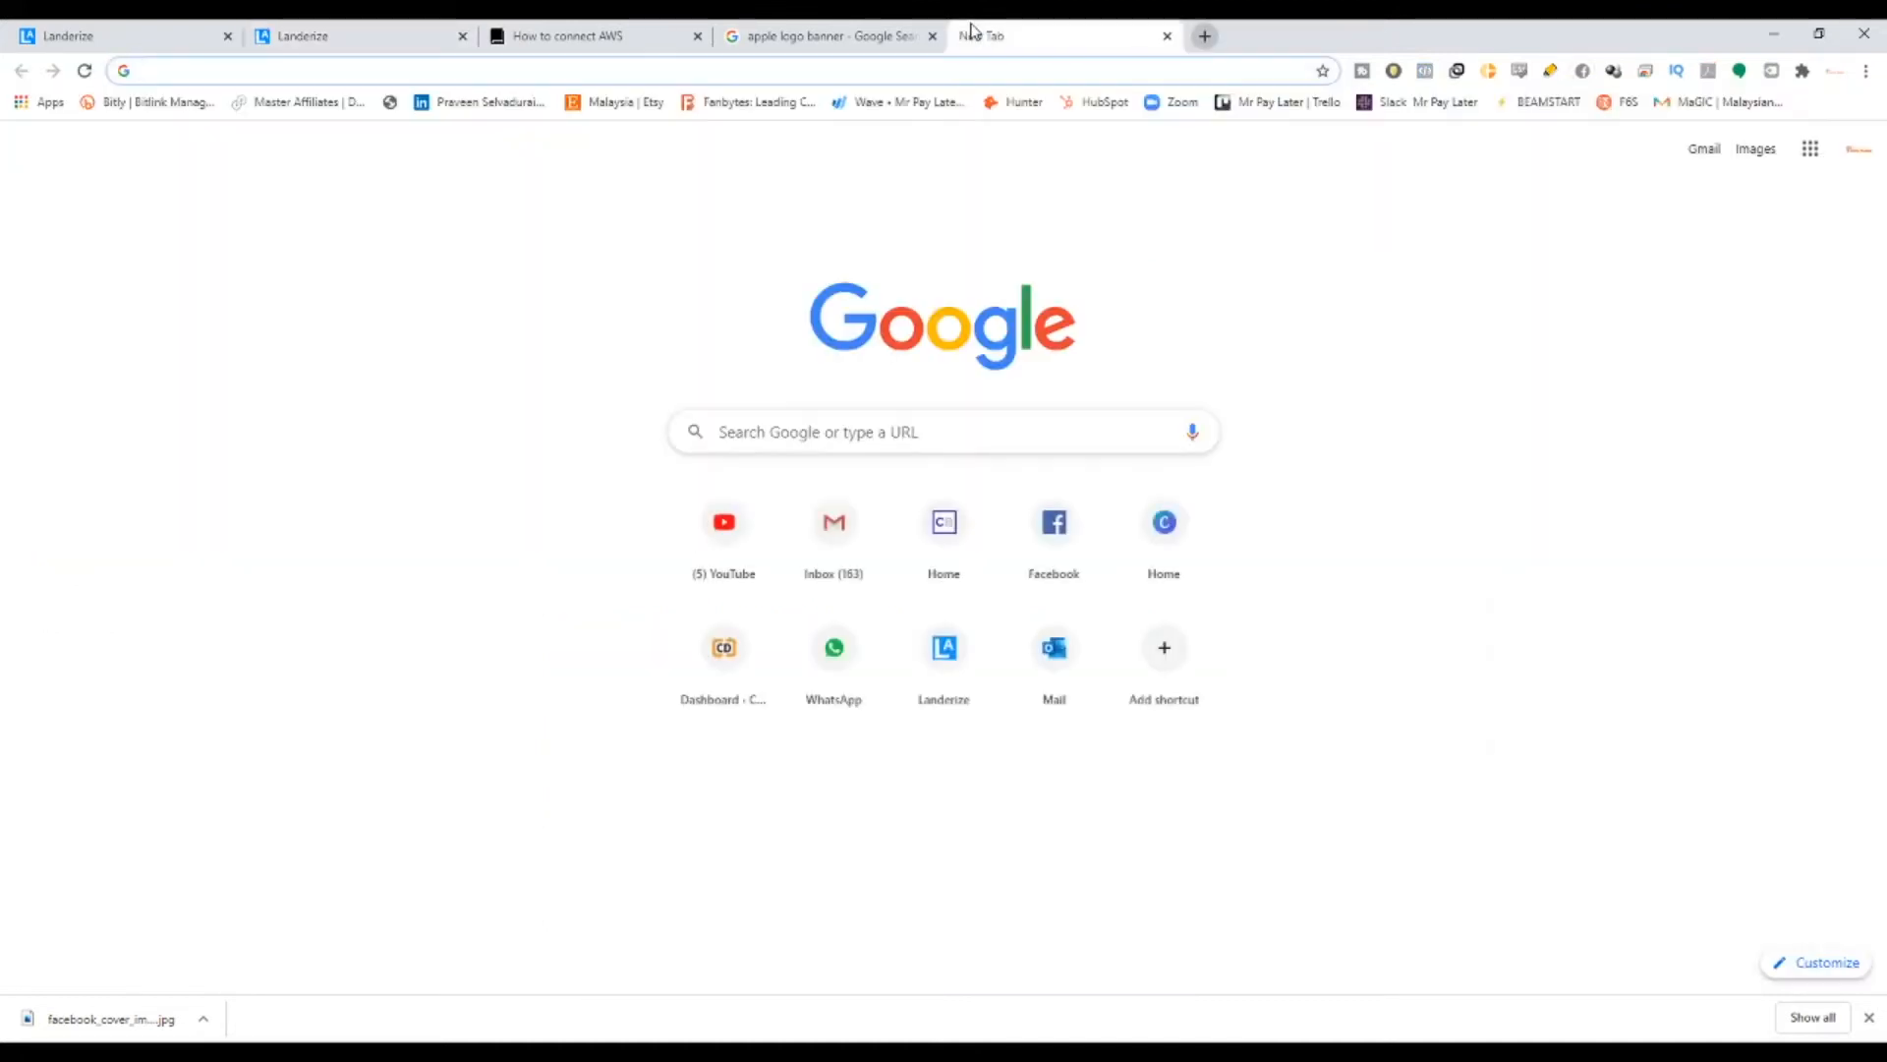
text(canva.com)
key(Return)
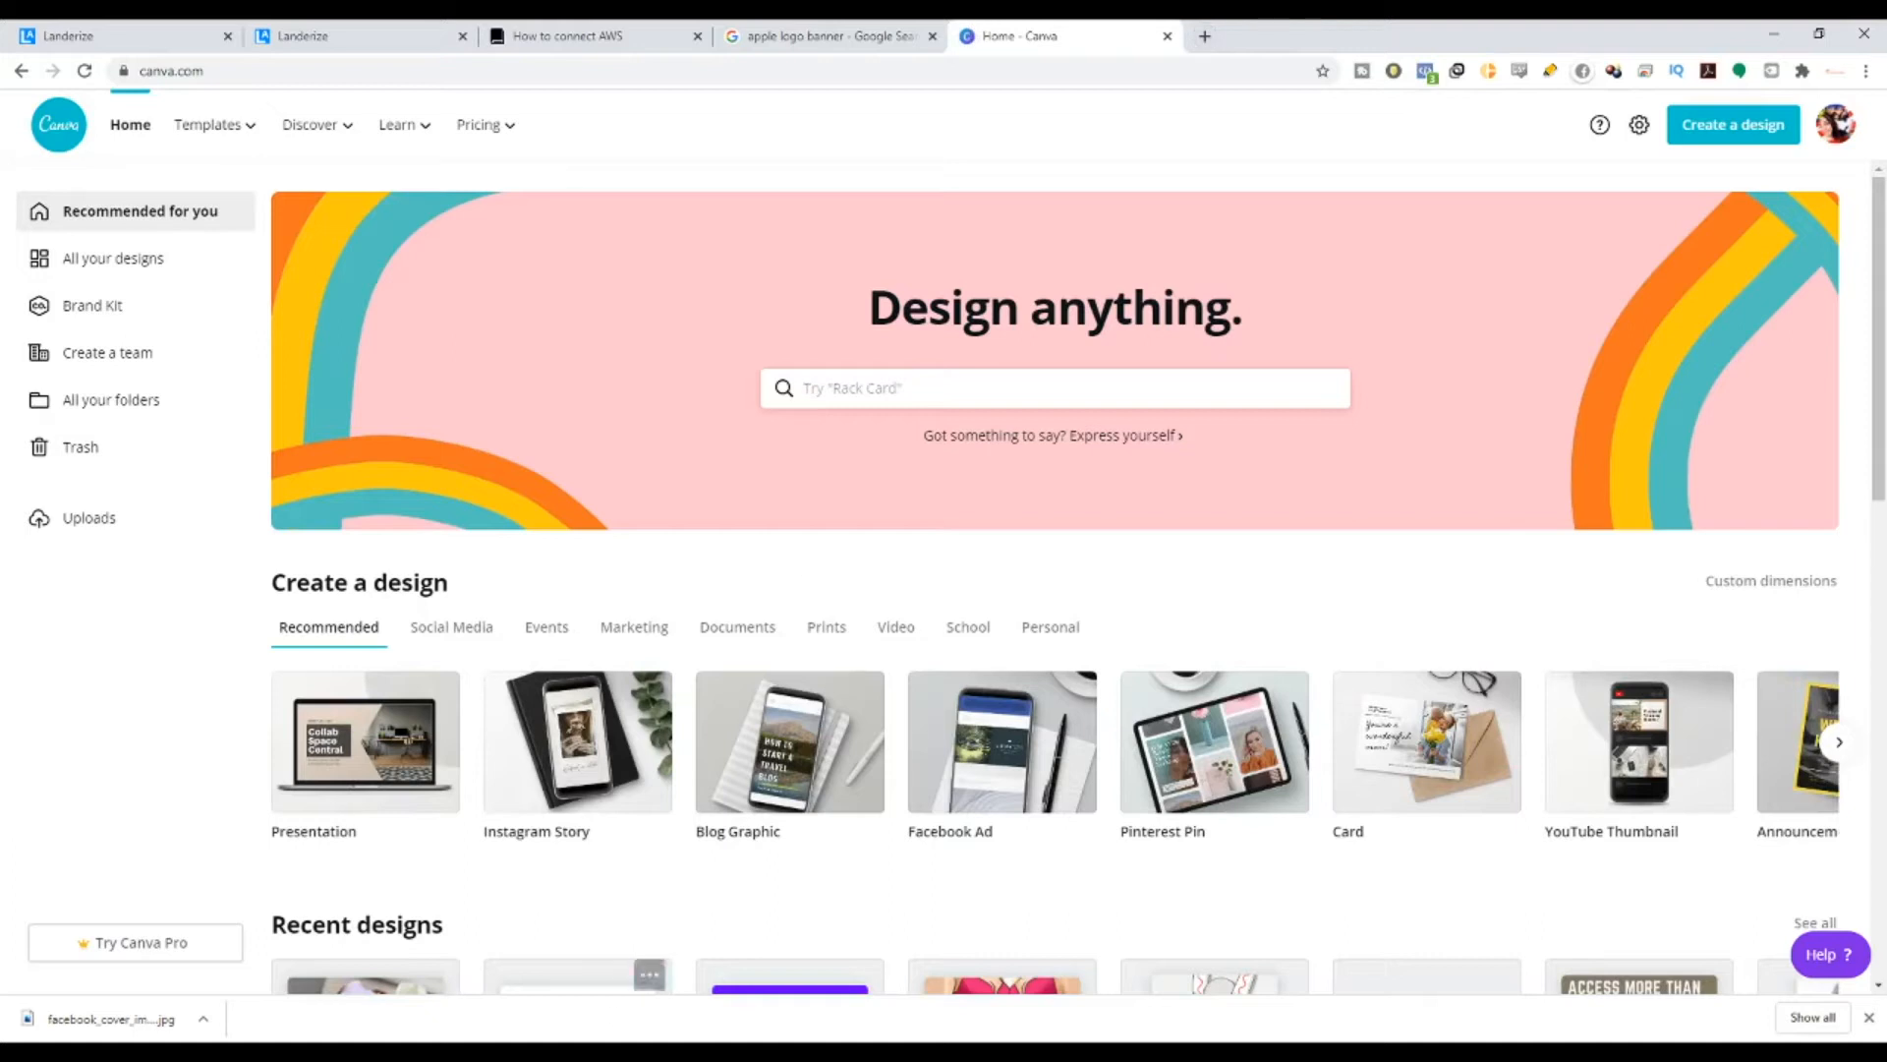
key(alt+Tab)
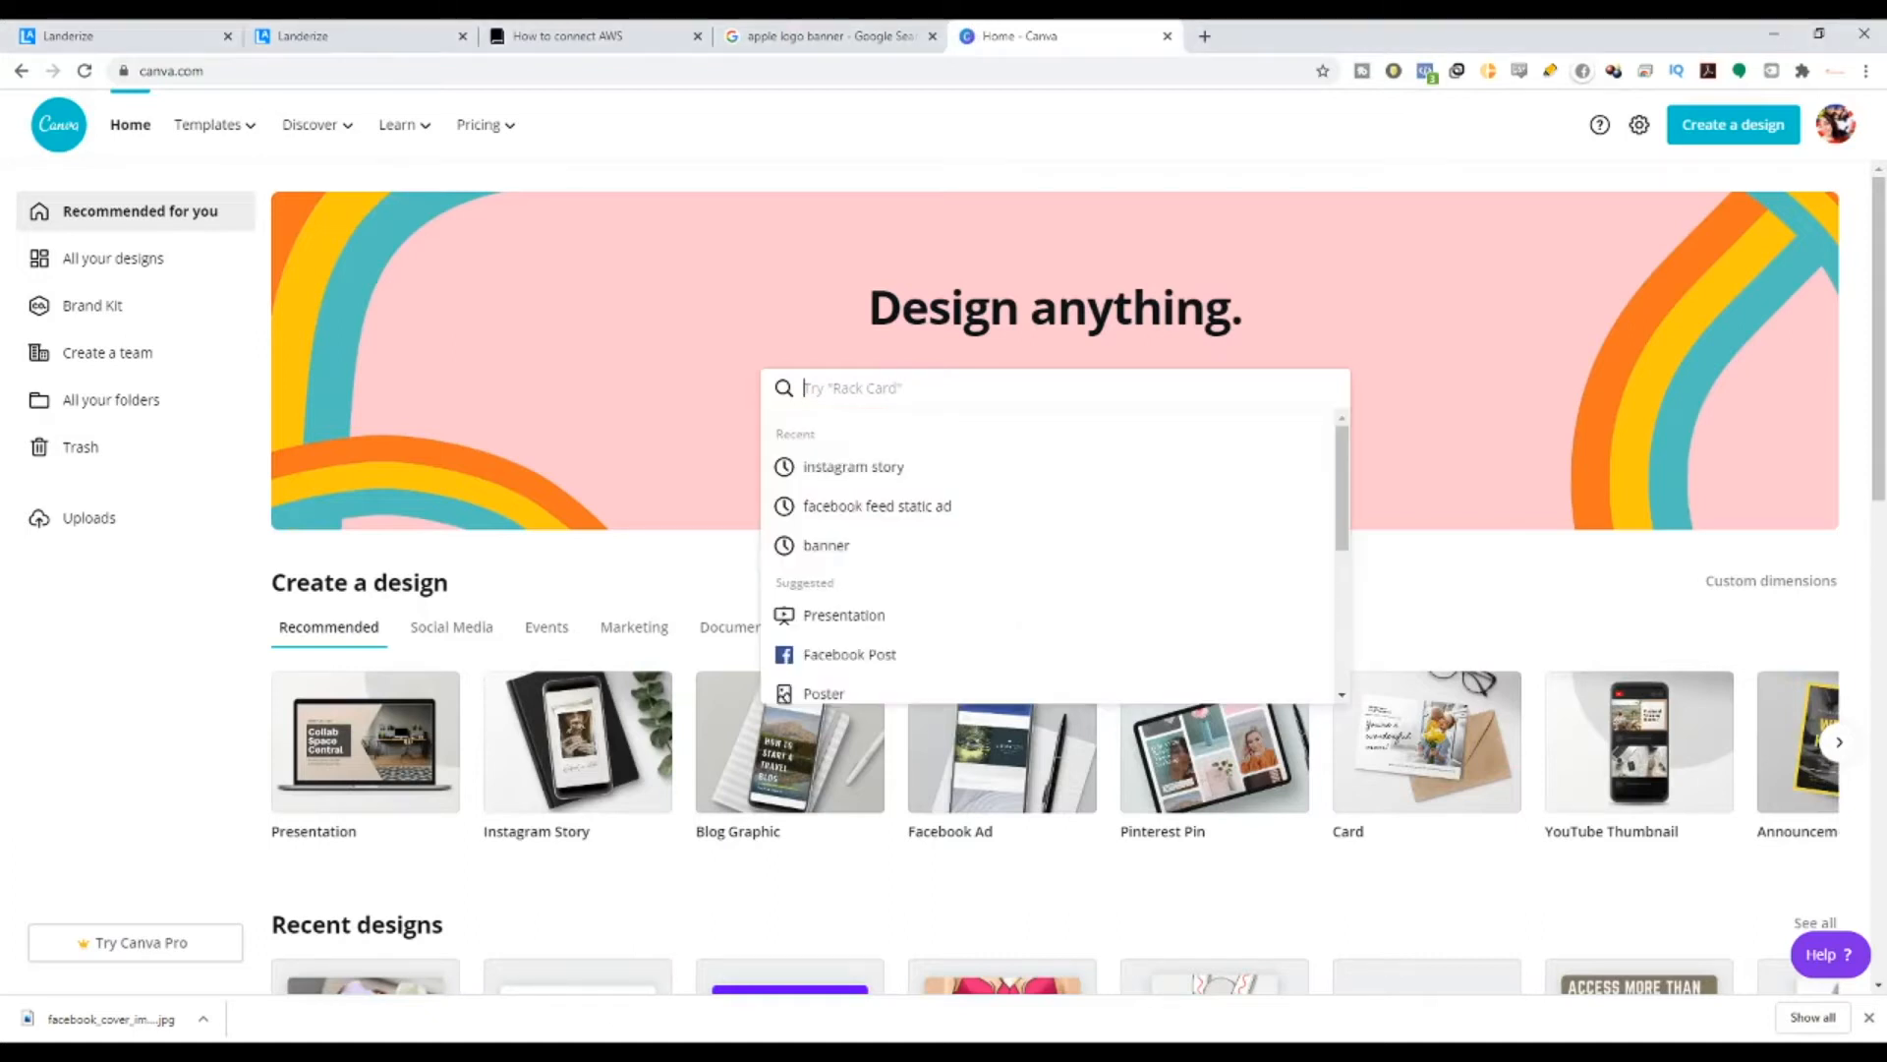
click(1760, 132)
click(1647, 239)
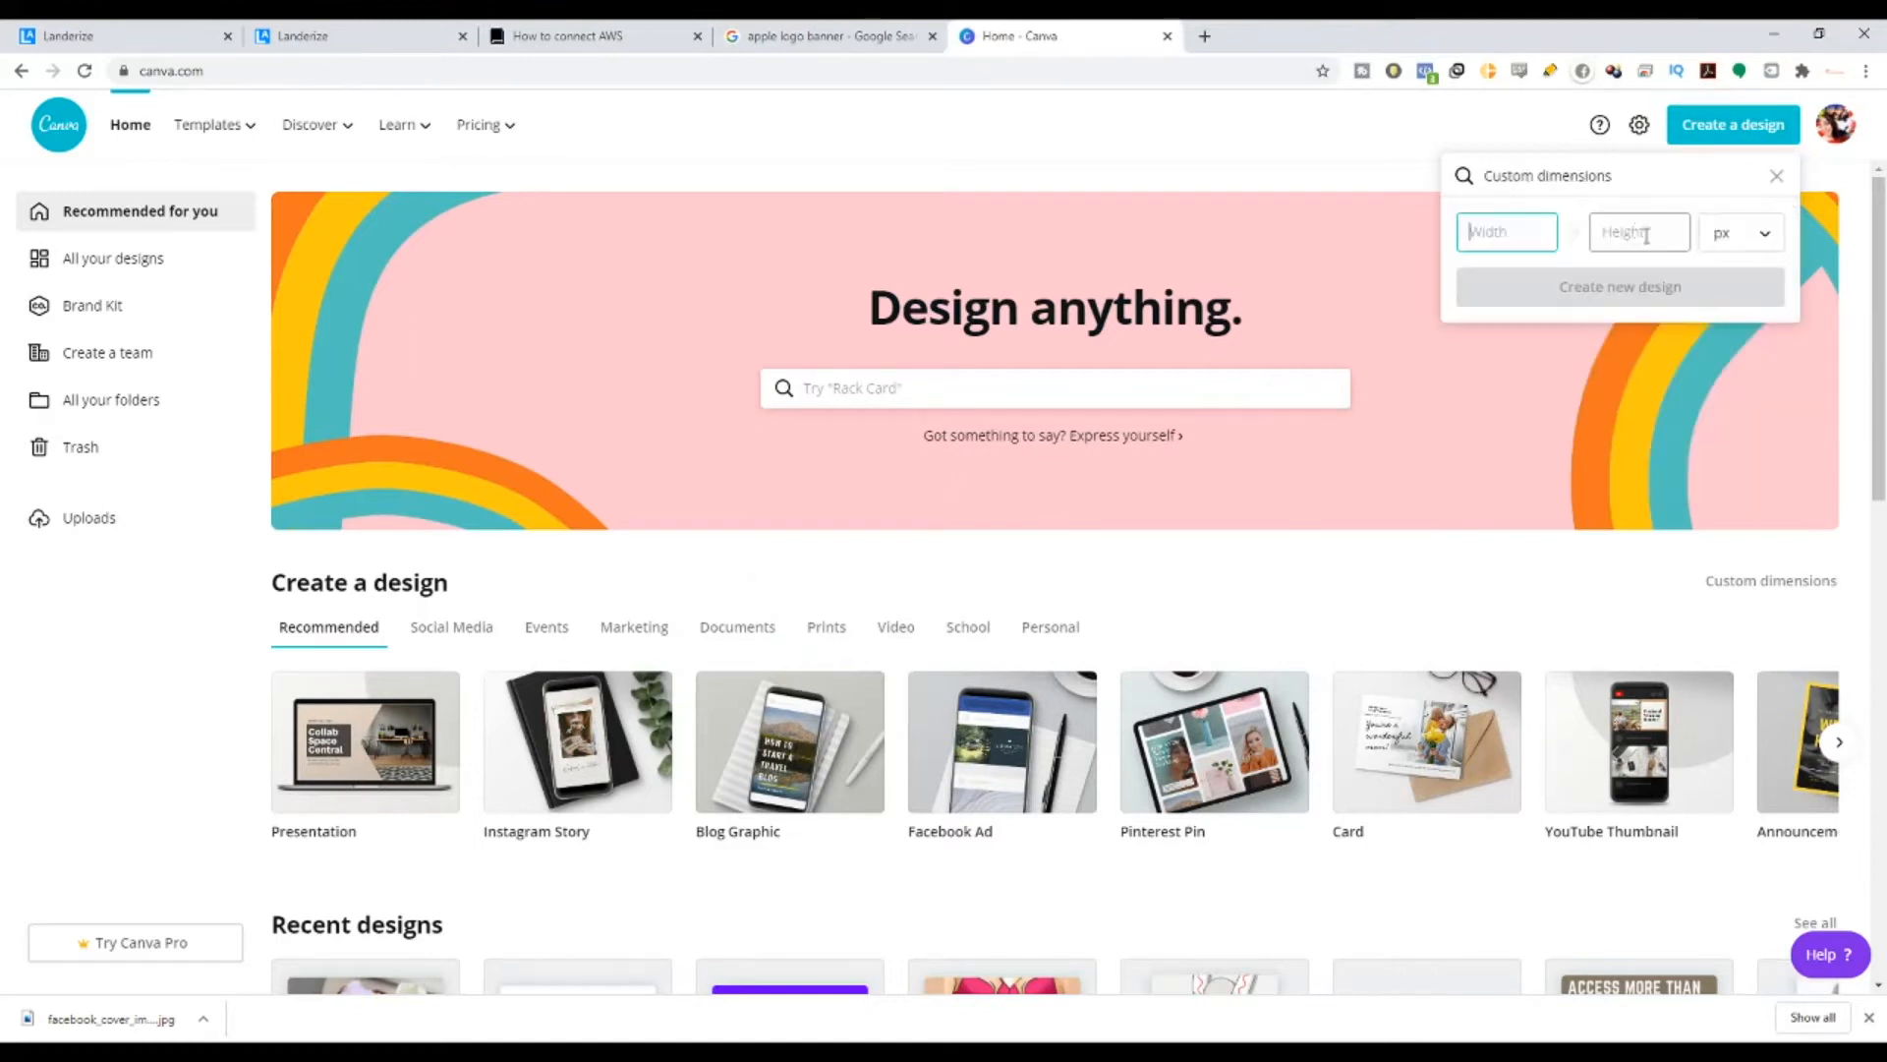
- Enter 360 × 70 px, matching Landerize's header size, and create the blank design
click(356, 27)
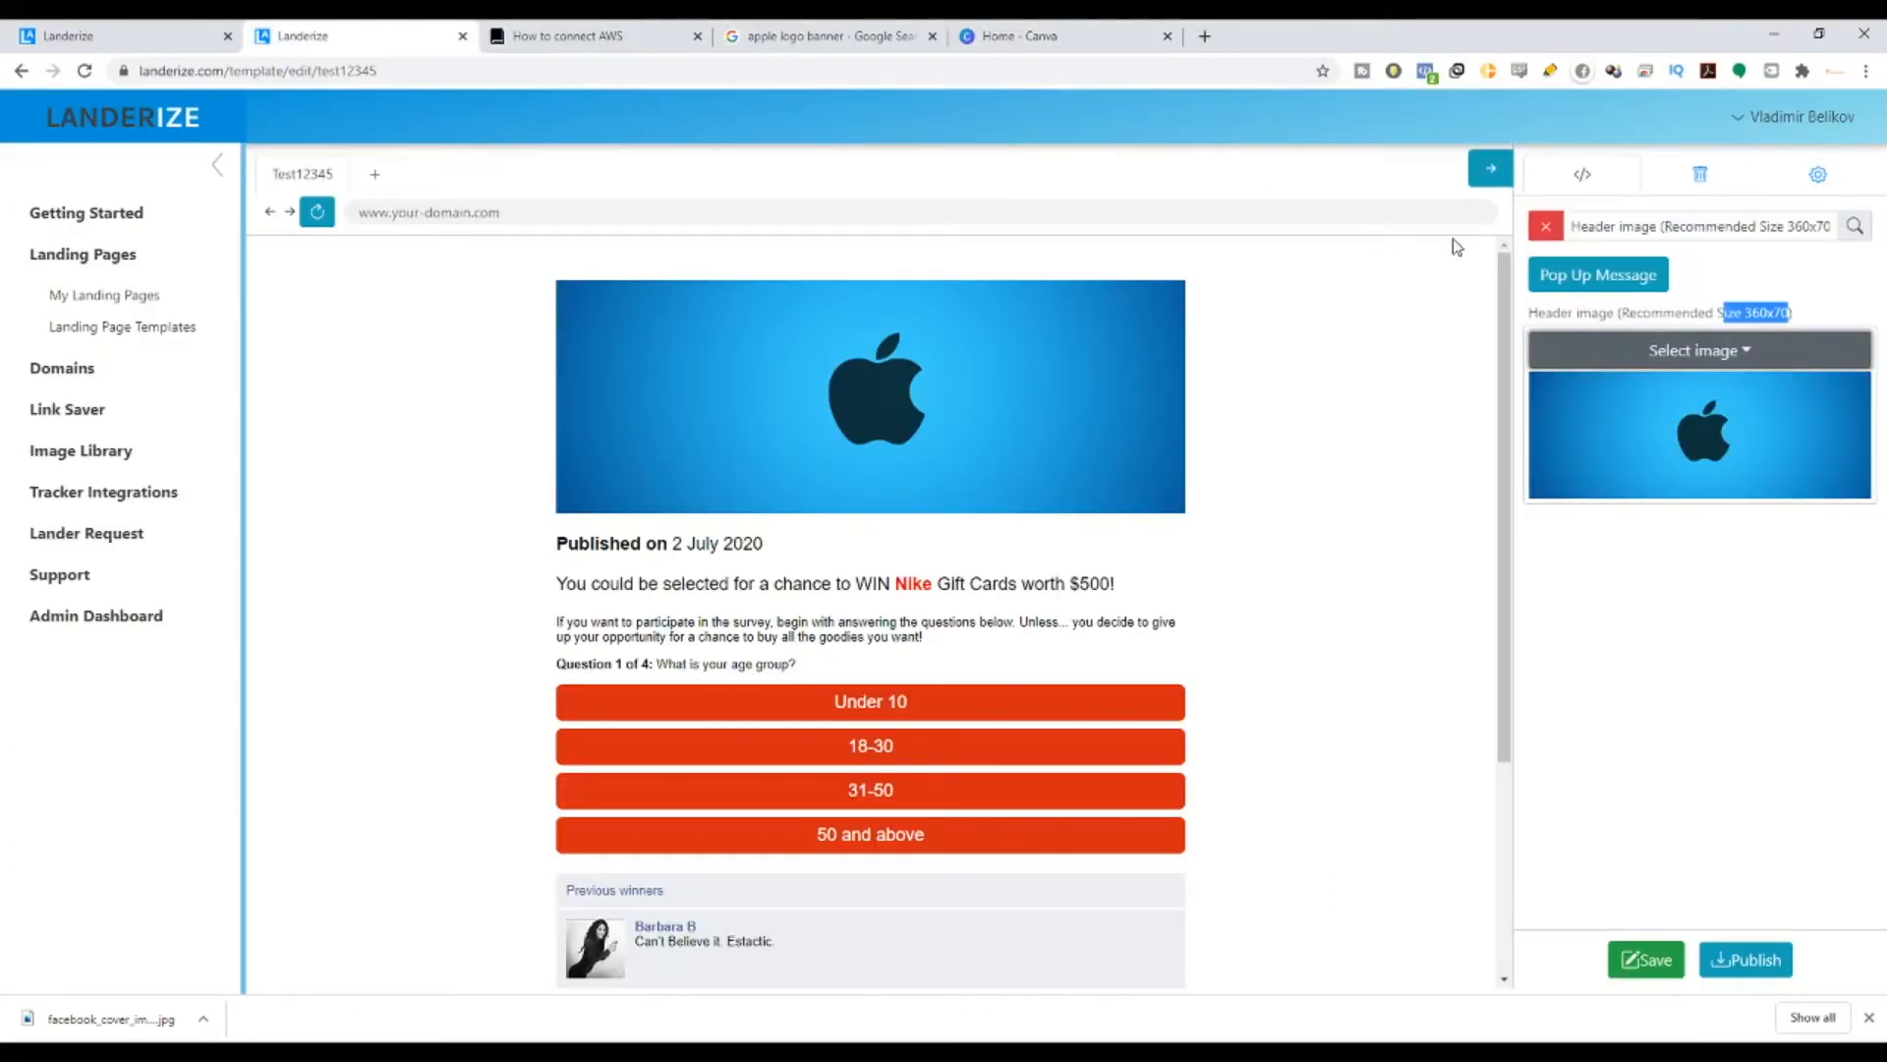
click(1042, 36)
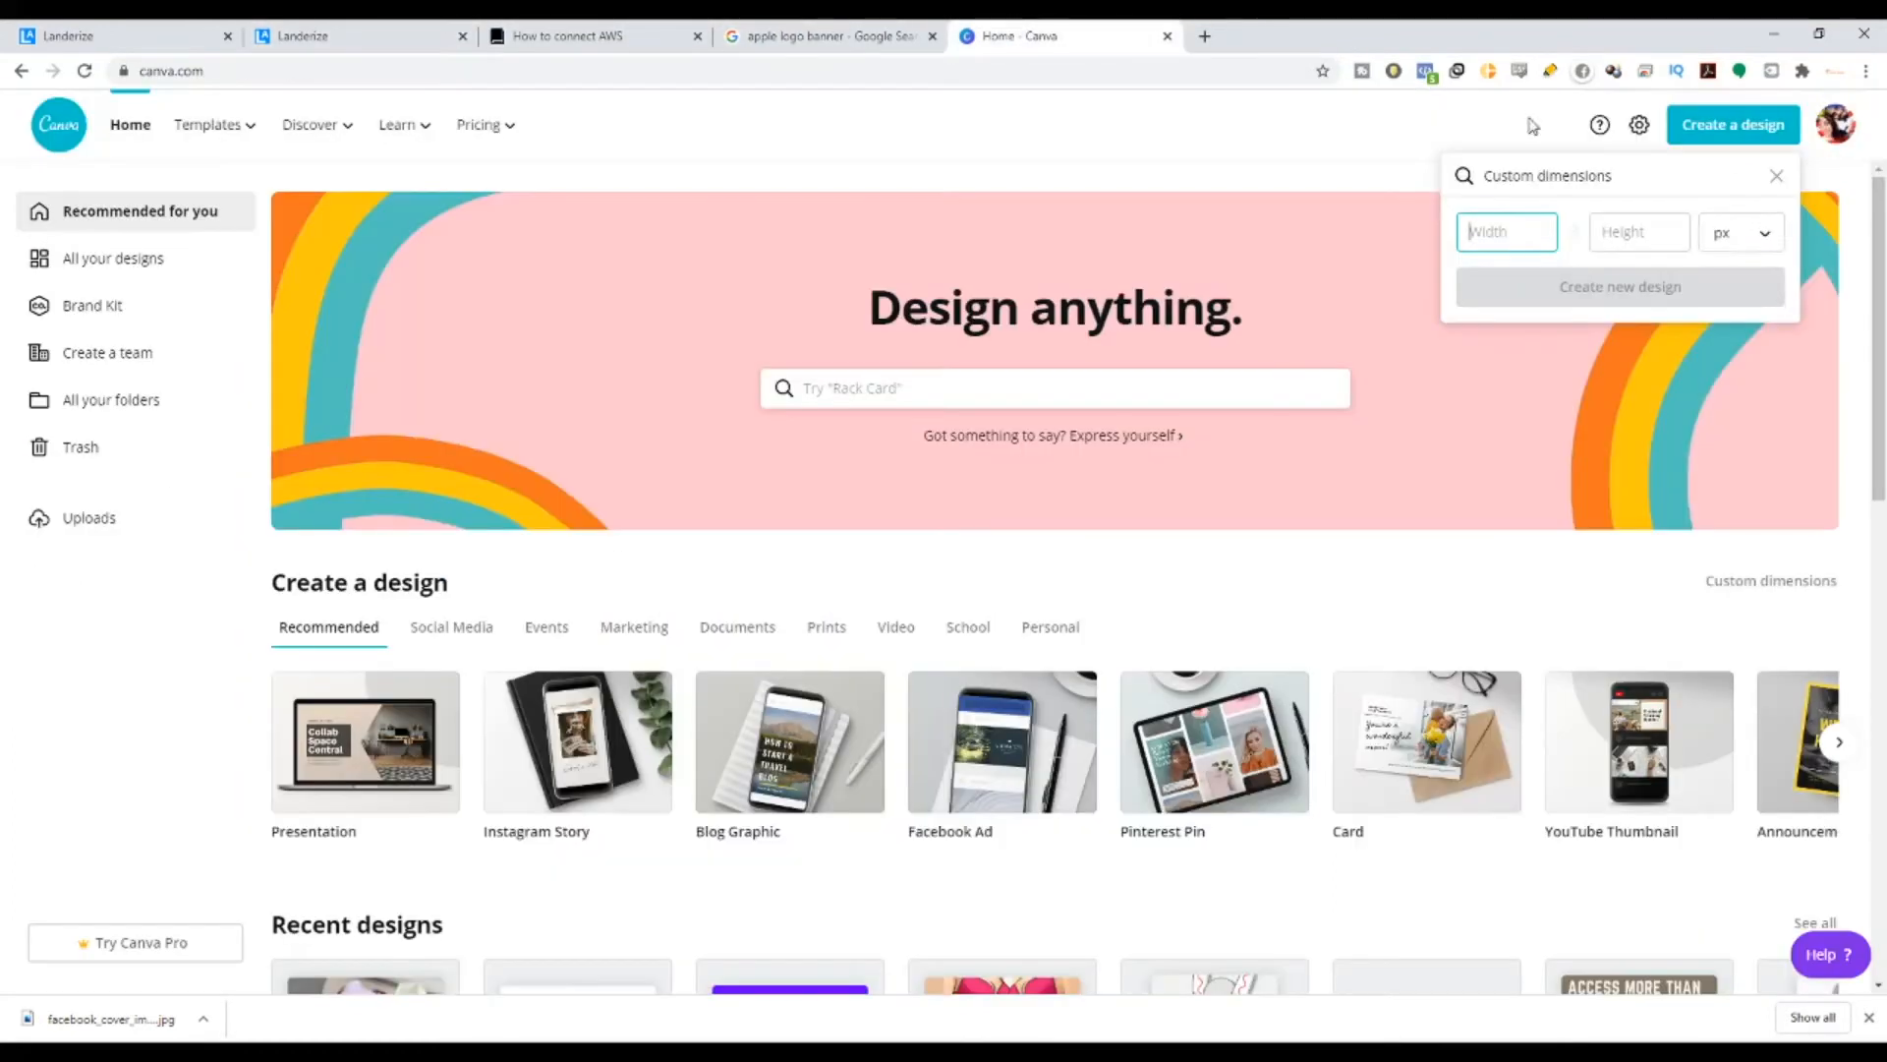
text(360)
key(Tab)
text(70)
click(1622, 285)
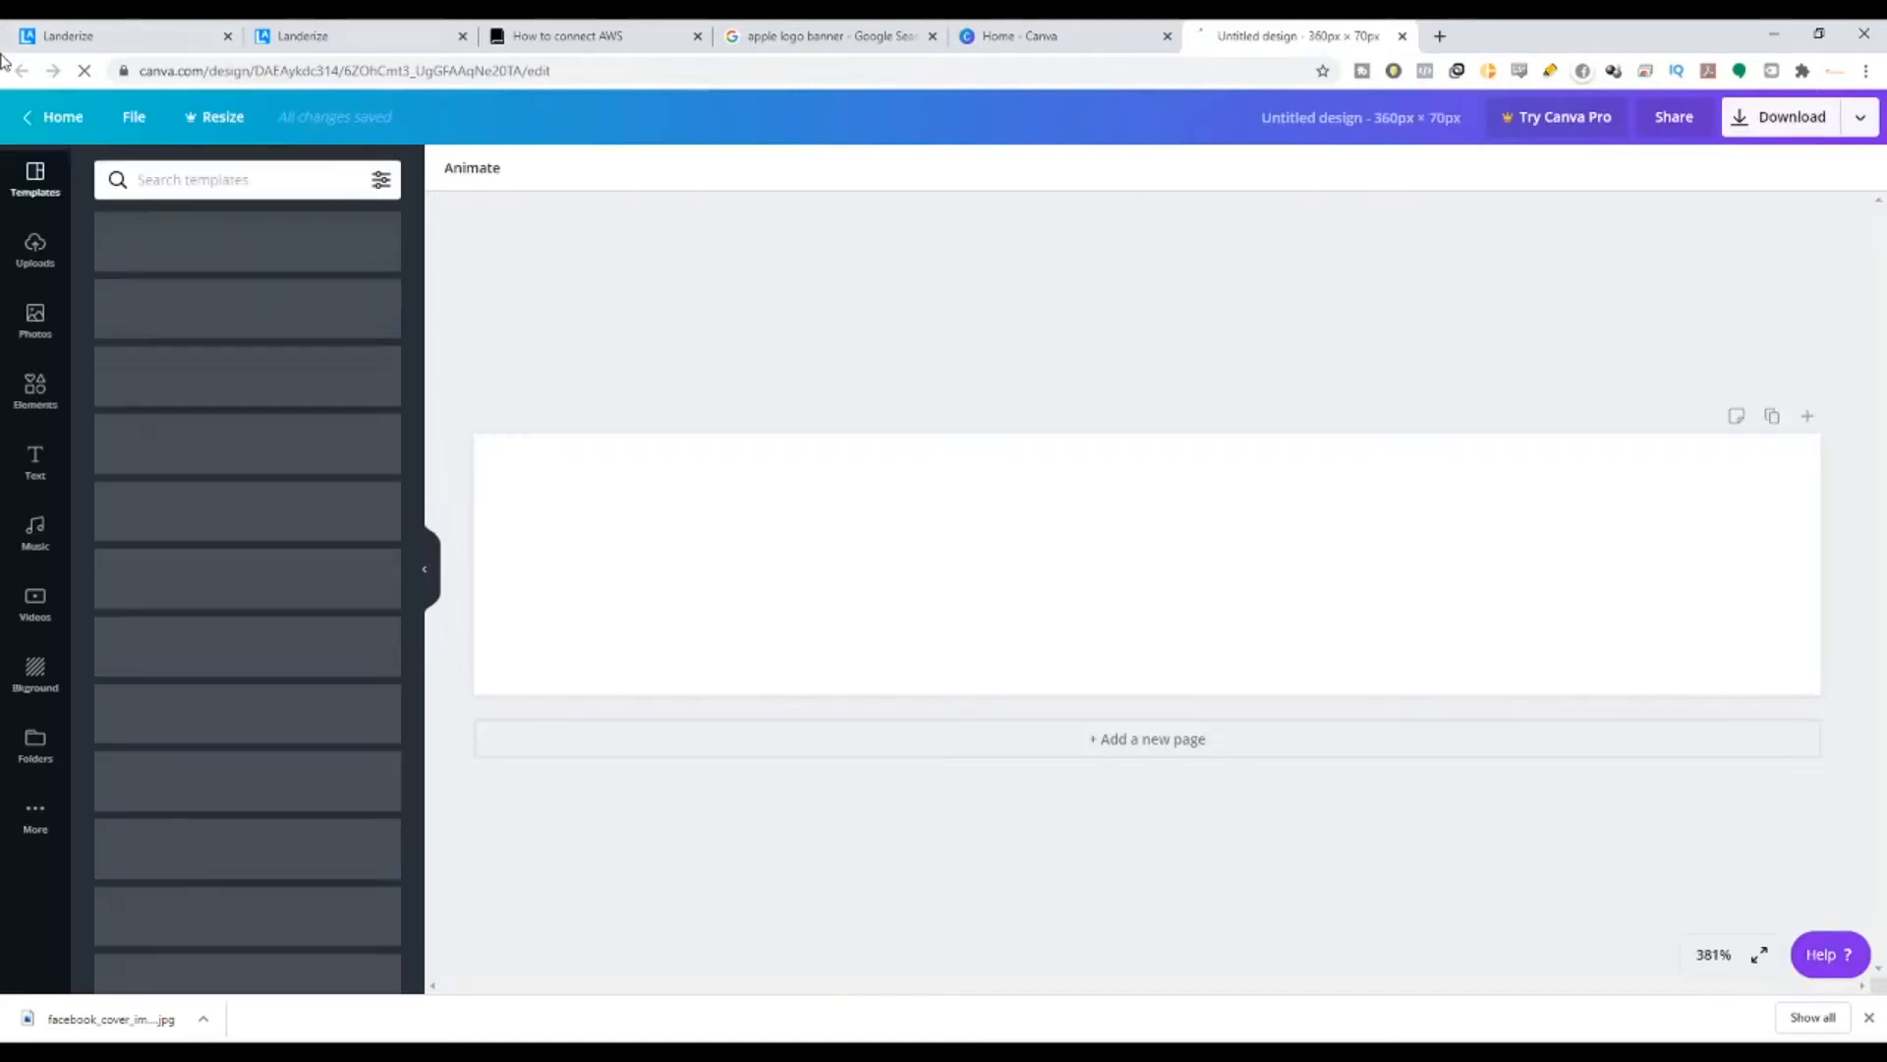
click(36, 257)
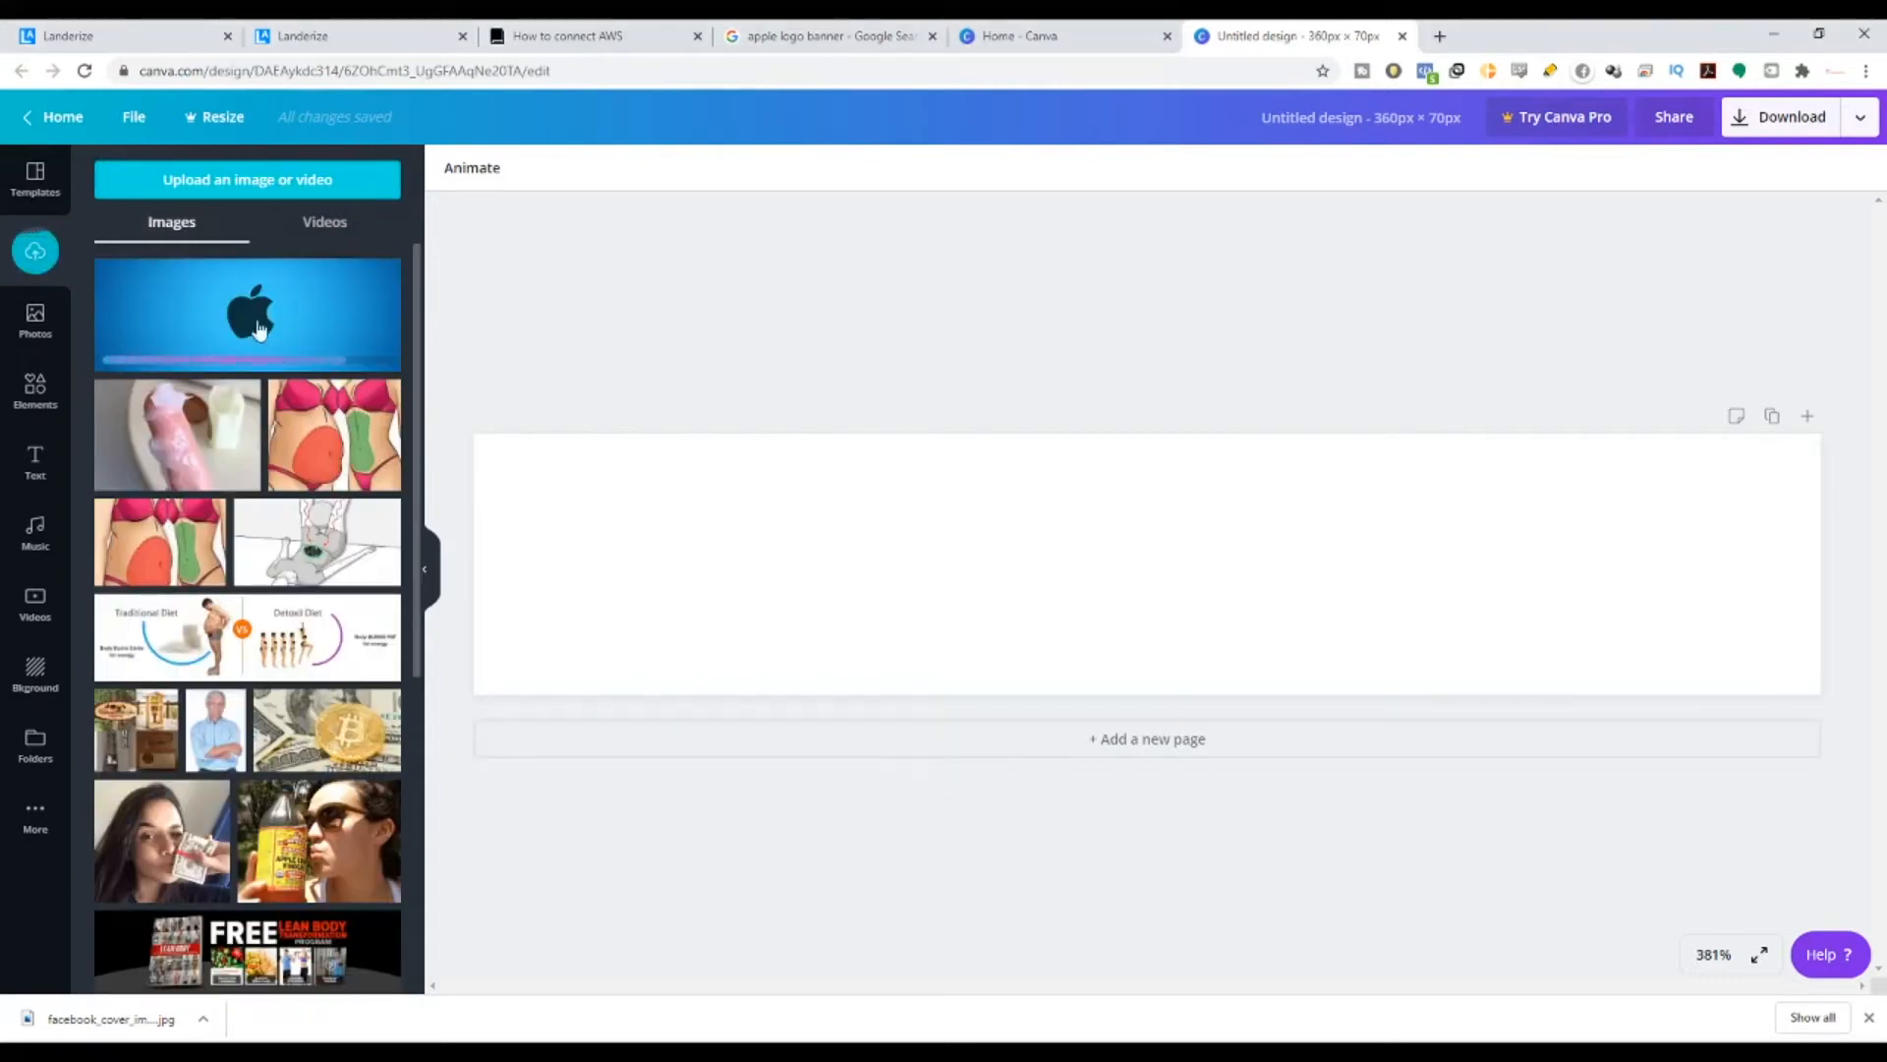
- Place the Apple logo image onto the 360 × 70 design and download it as a PNG
drag(228, 275, 505, 455)
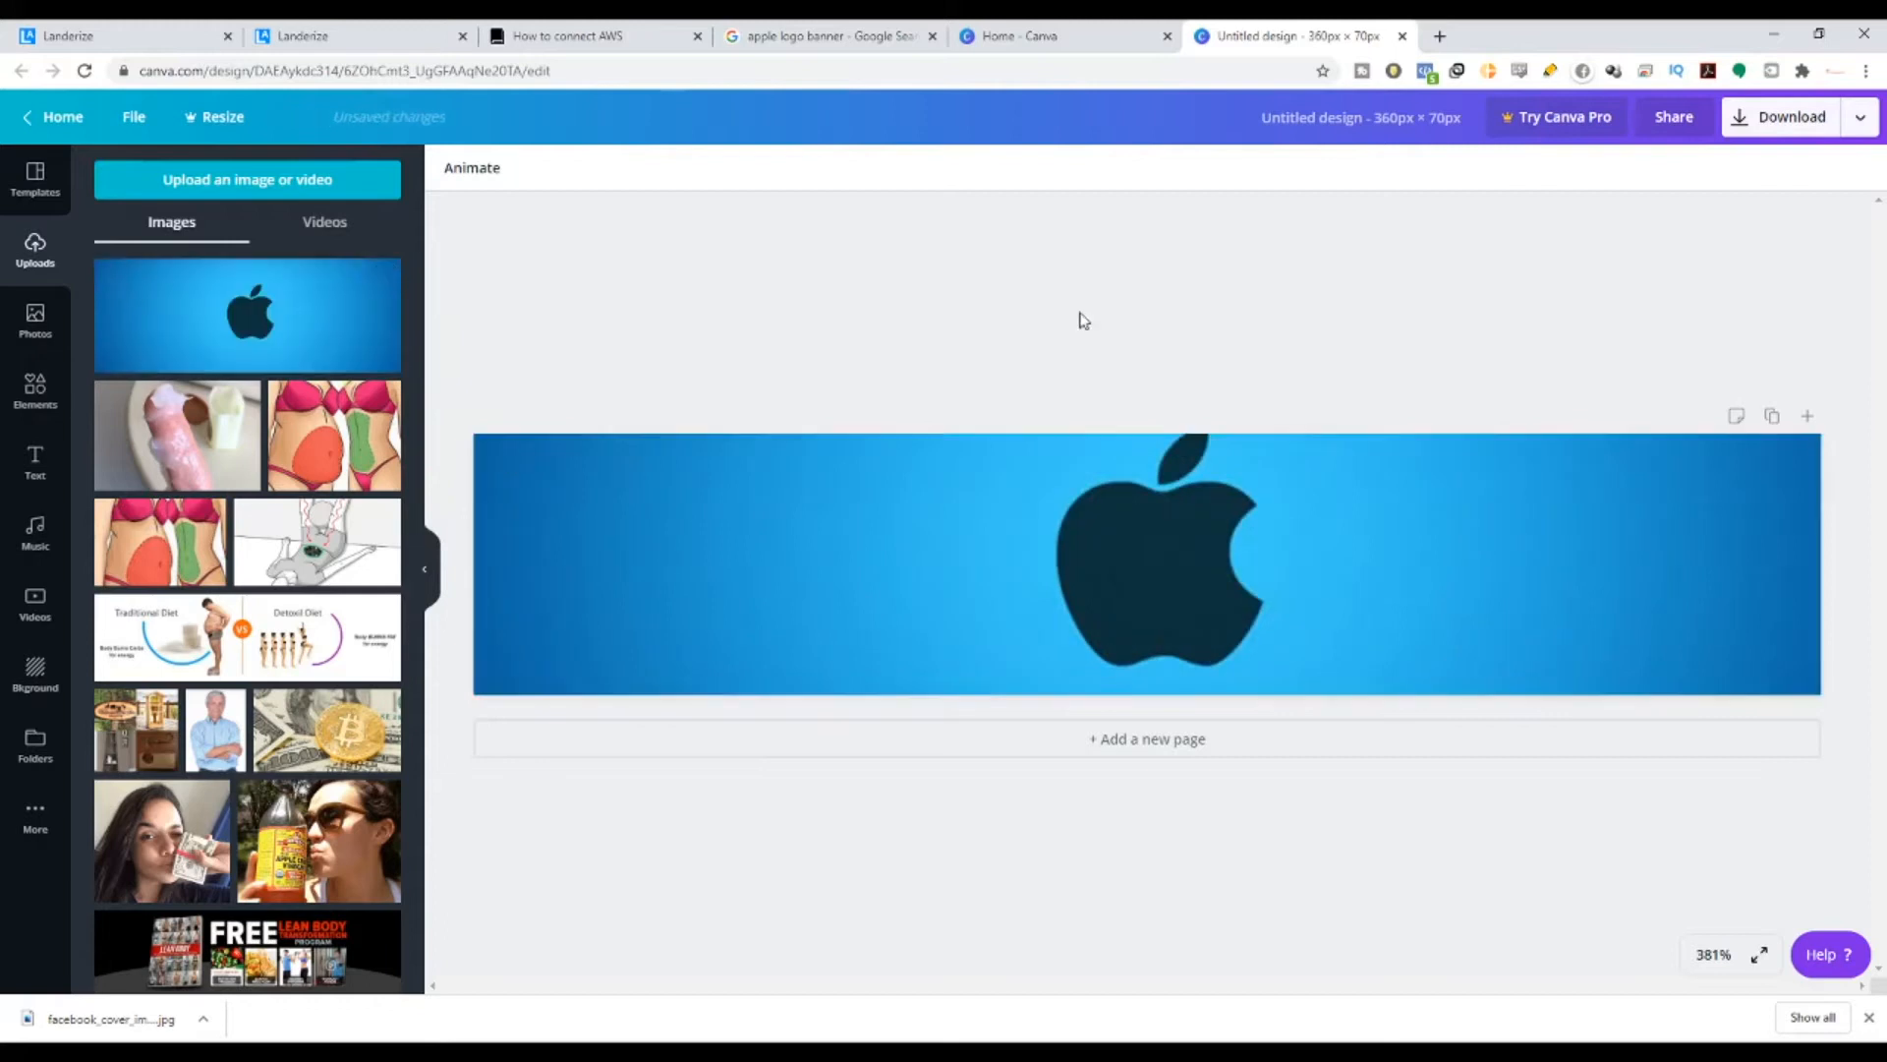
click(1784, 128)
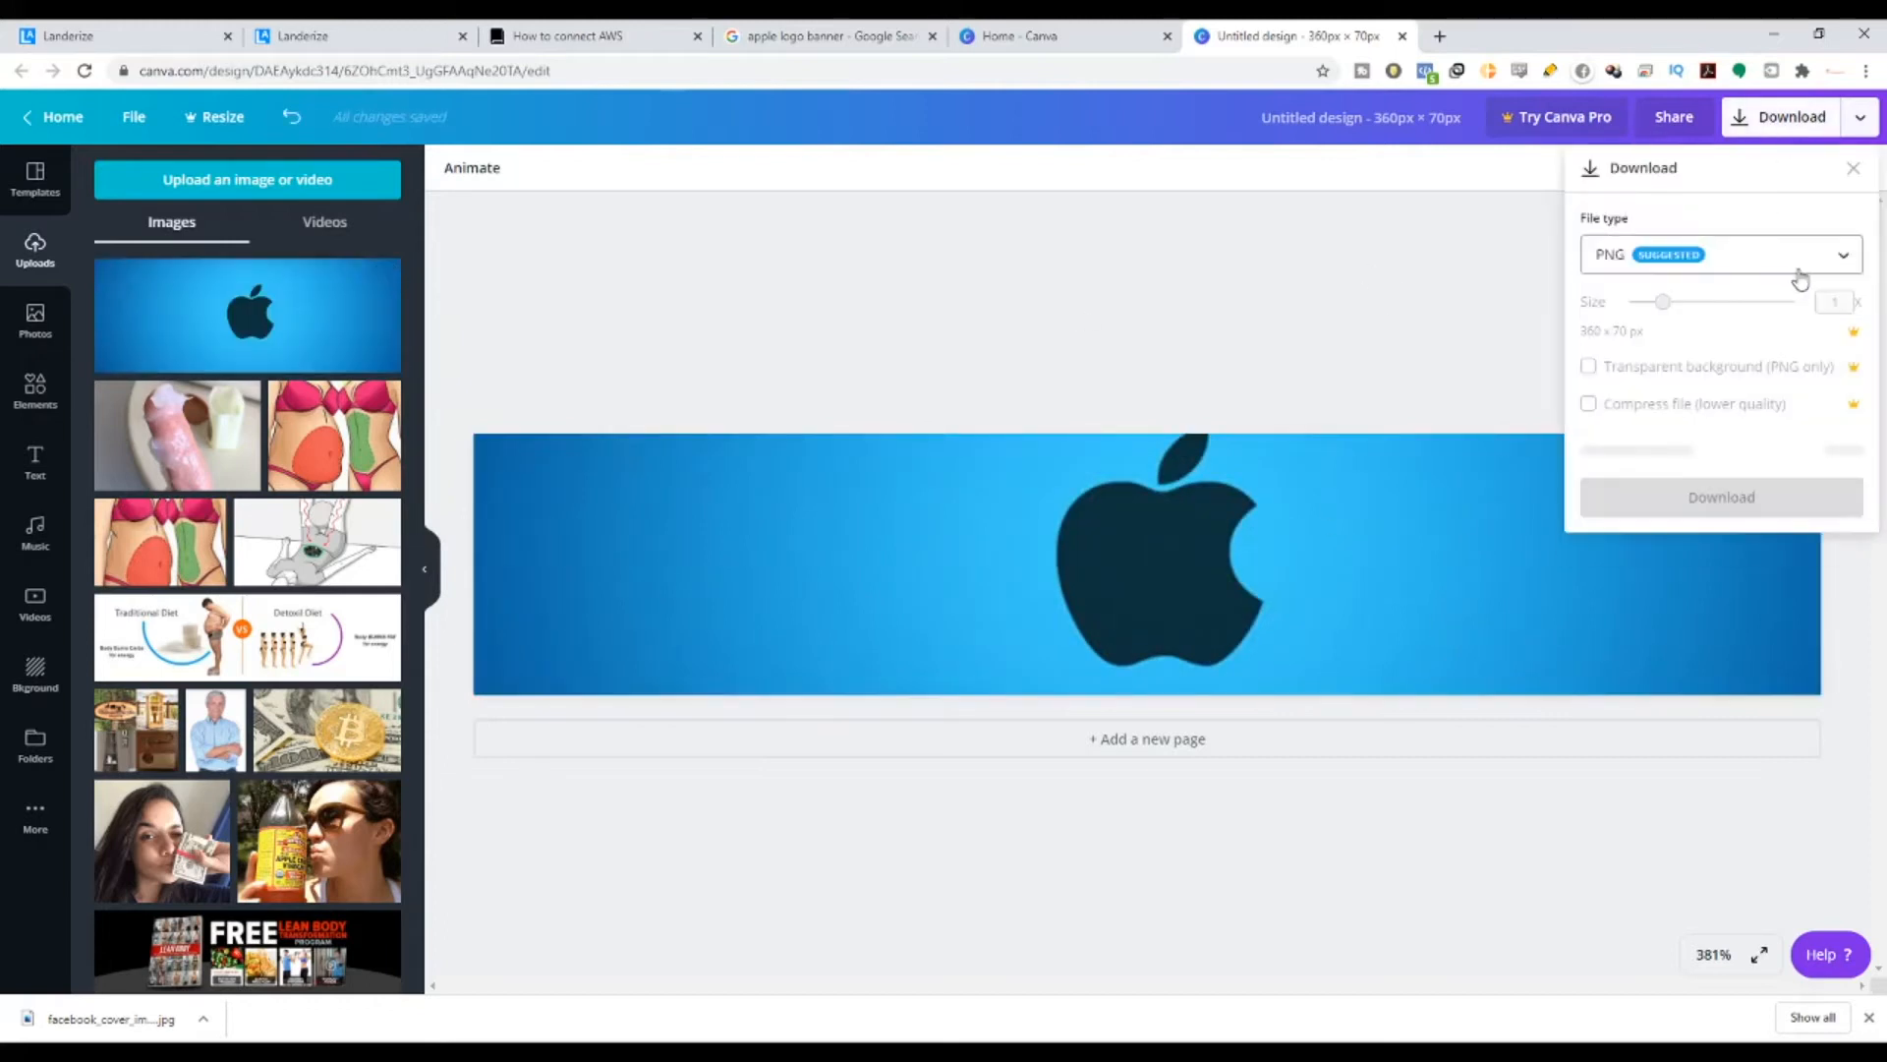
click(1729, 454)
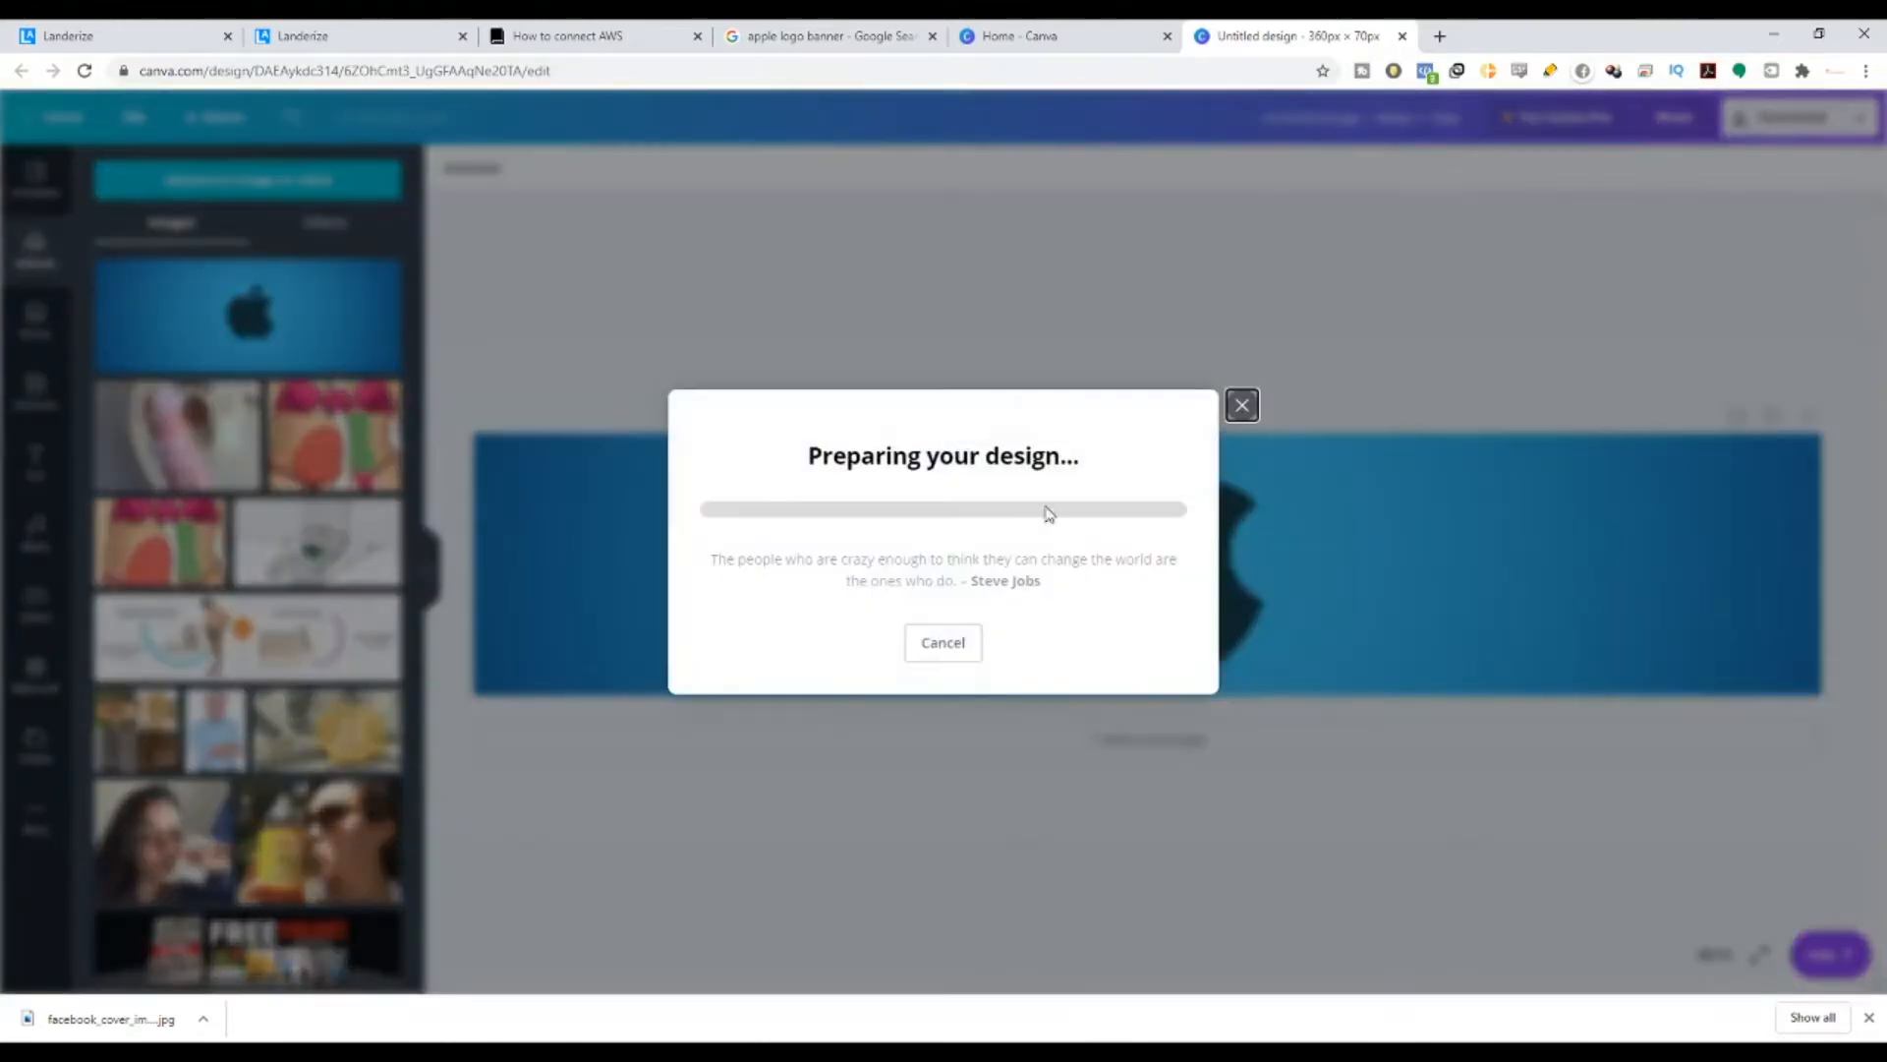
click(295, 35)
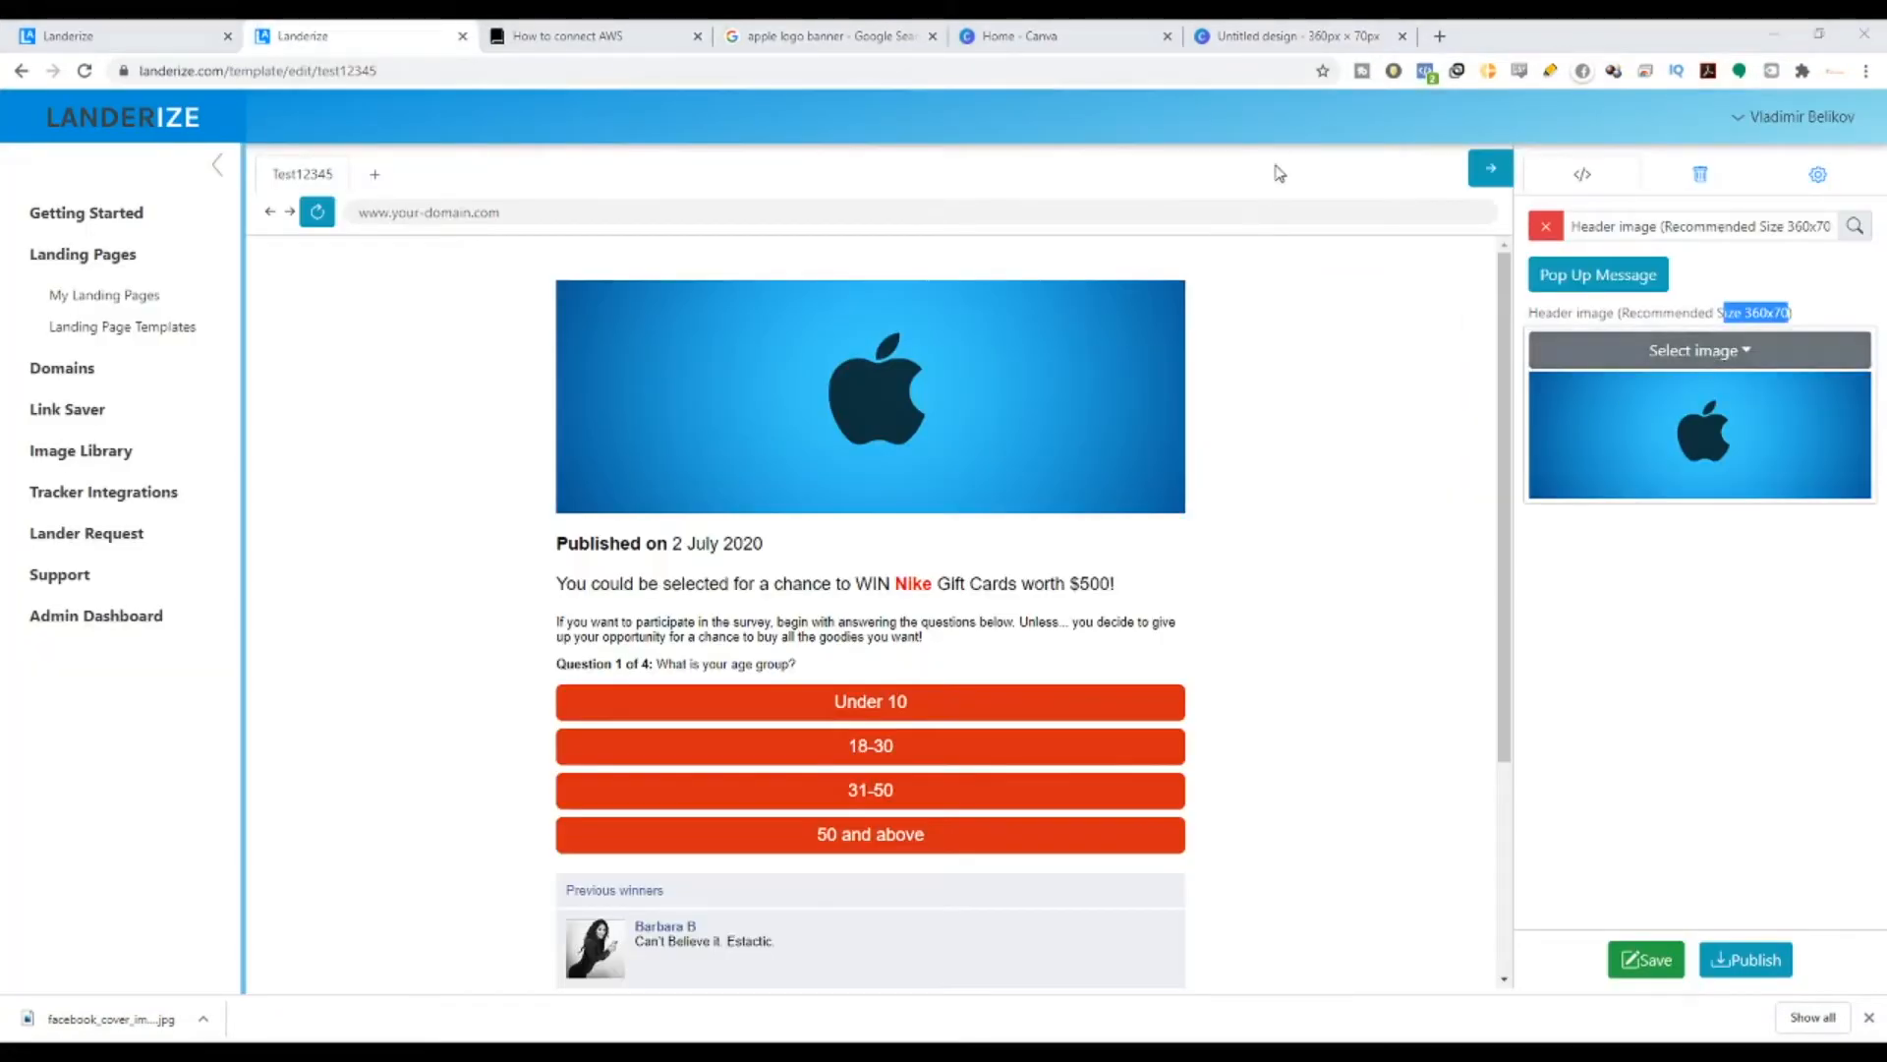
- Set the downloaded 360x70 Apple banner as the page header and close the downloads bar
click(1727, 352)
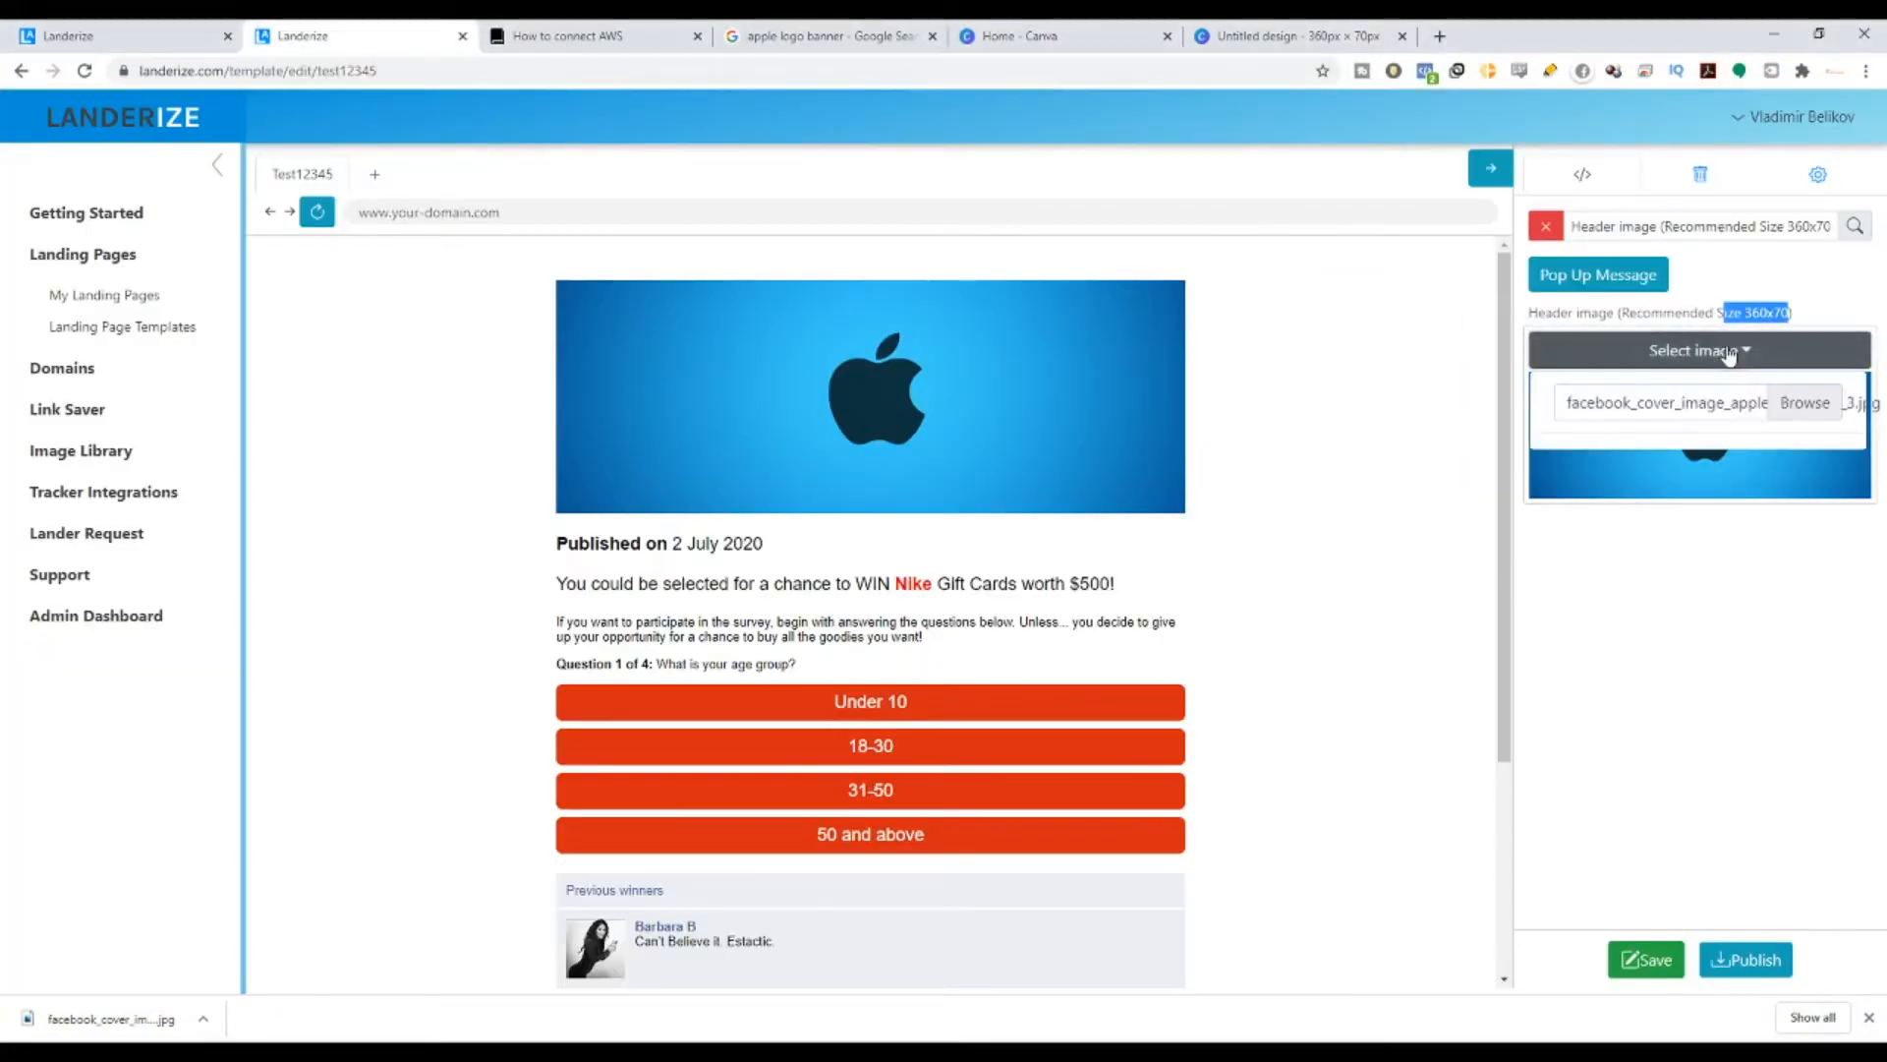
click(1786, 404)
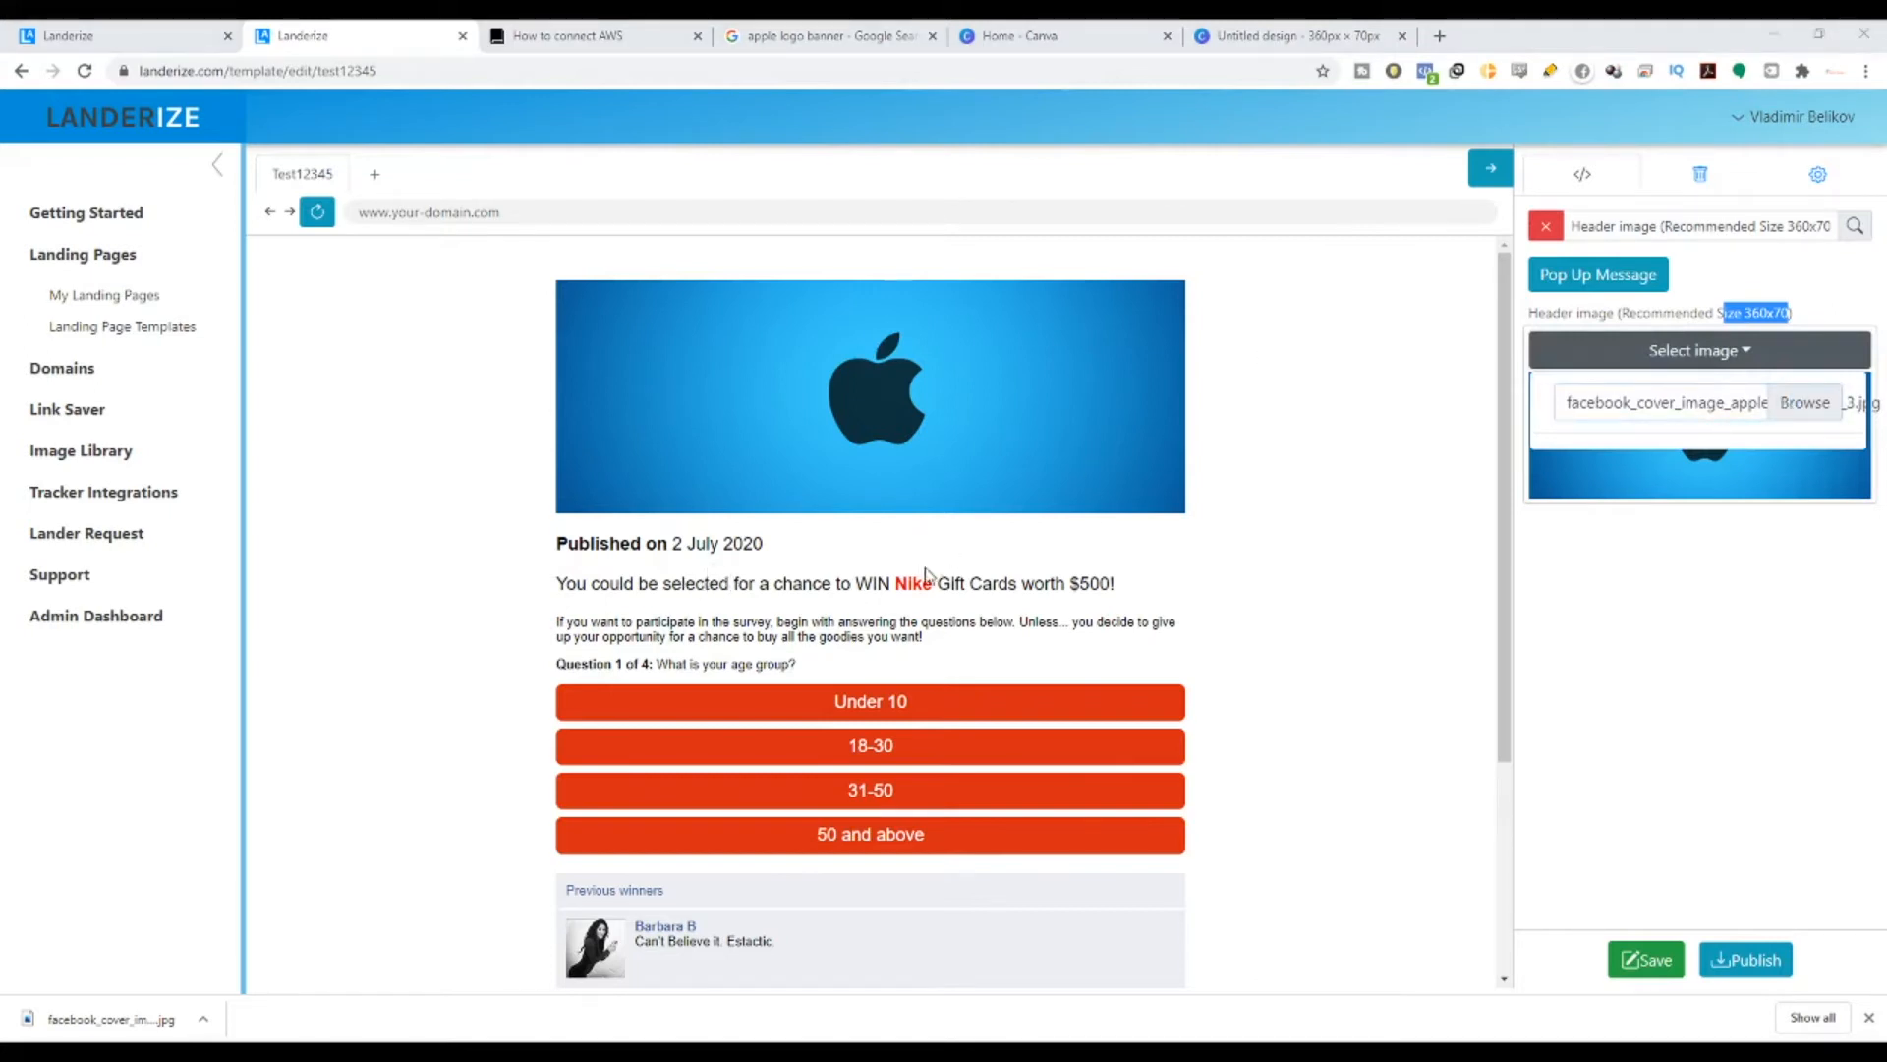
key(Return)
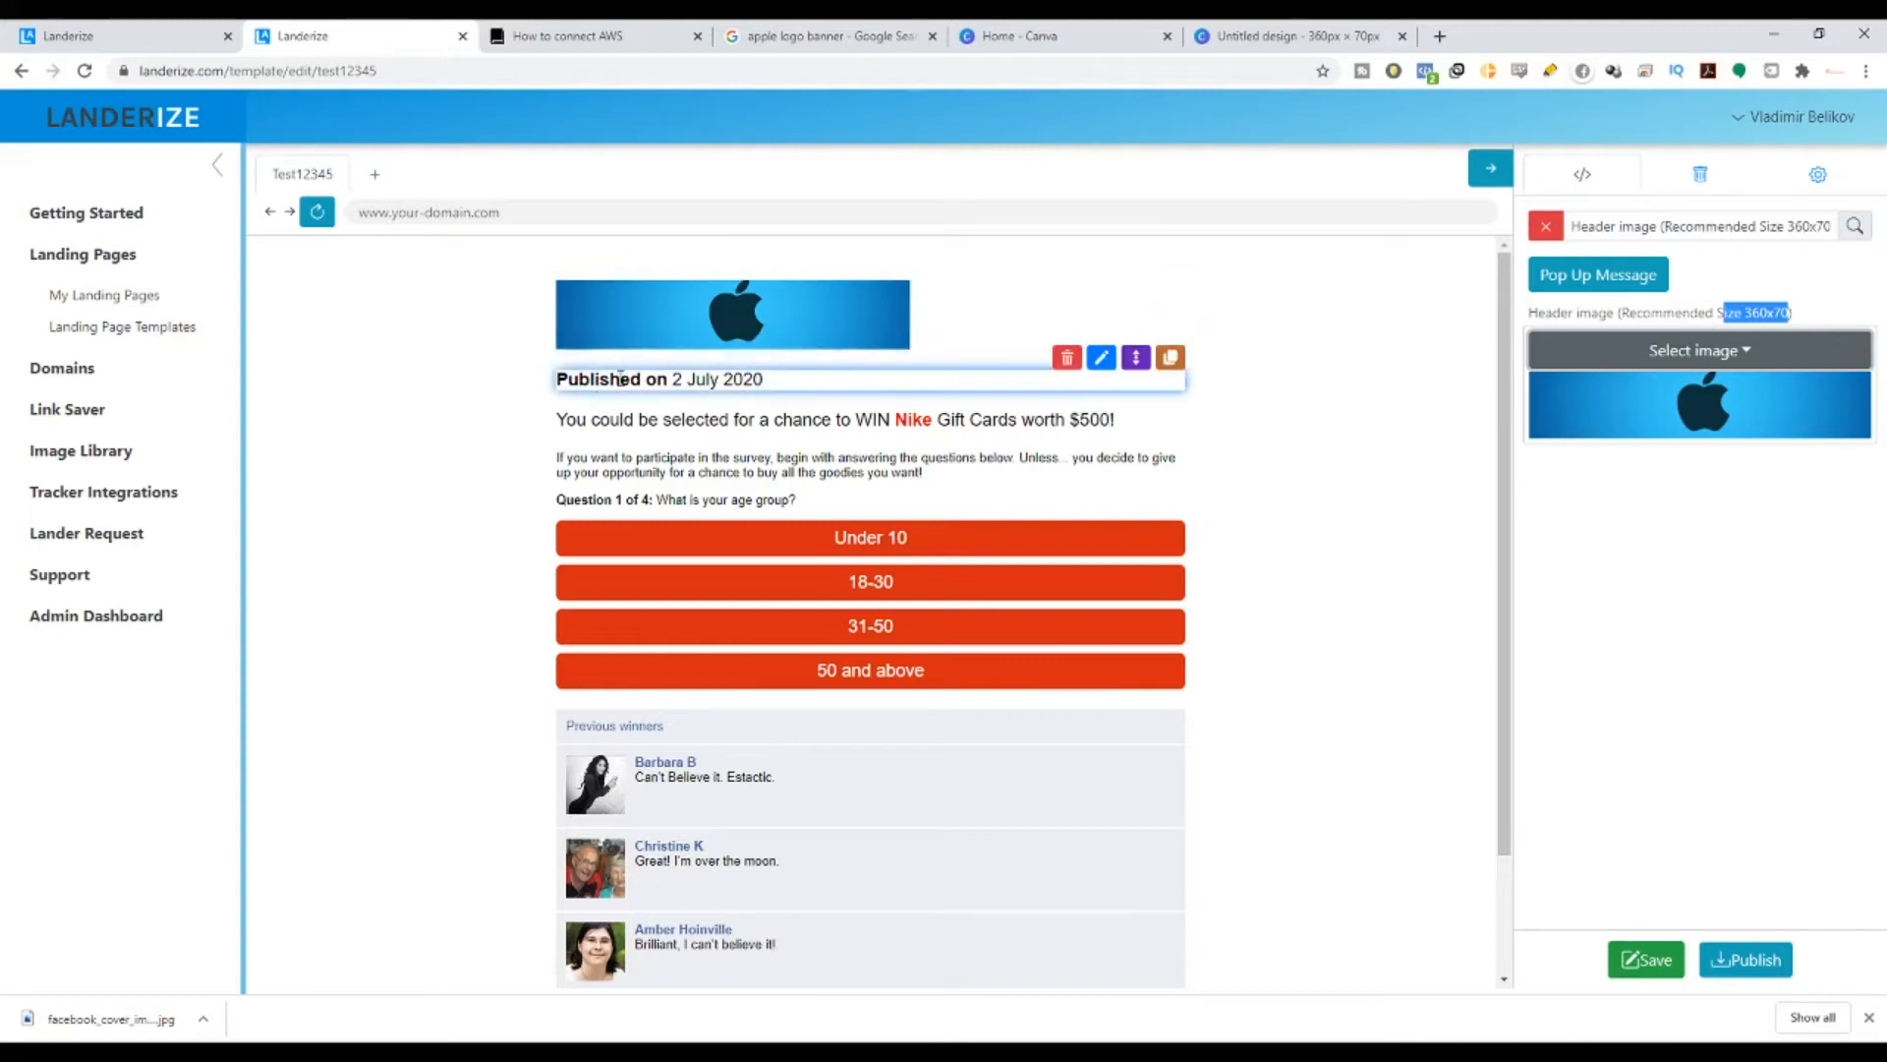
drag(676, 384, 772, 384)
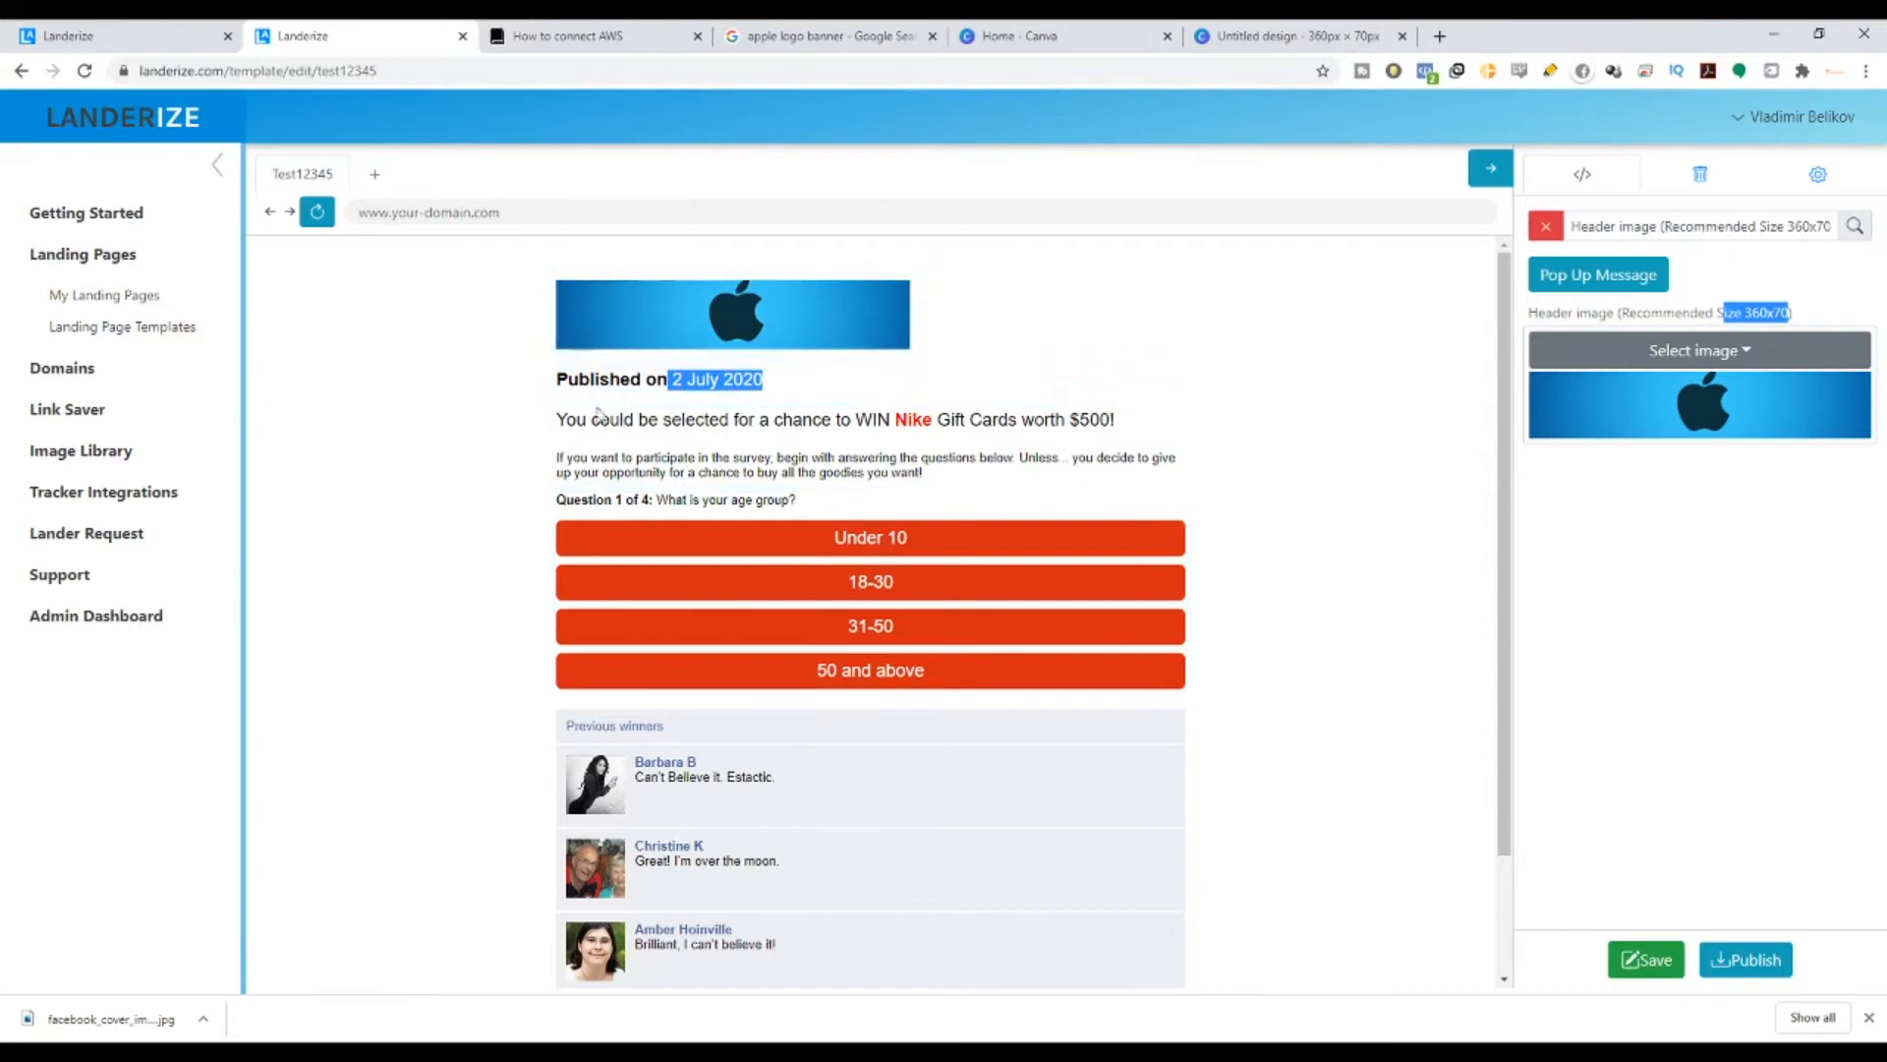
click(1867, 1020)
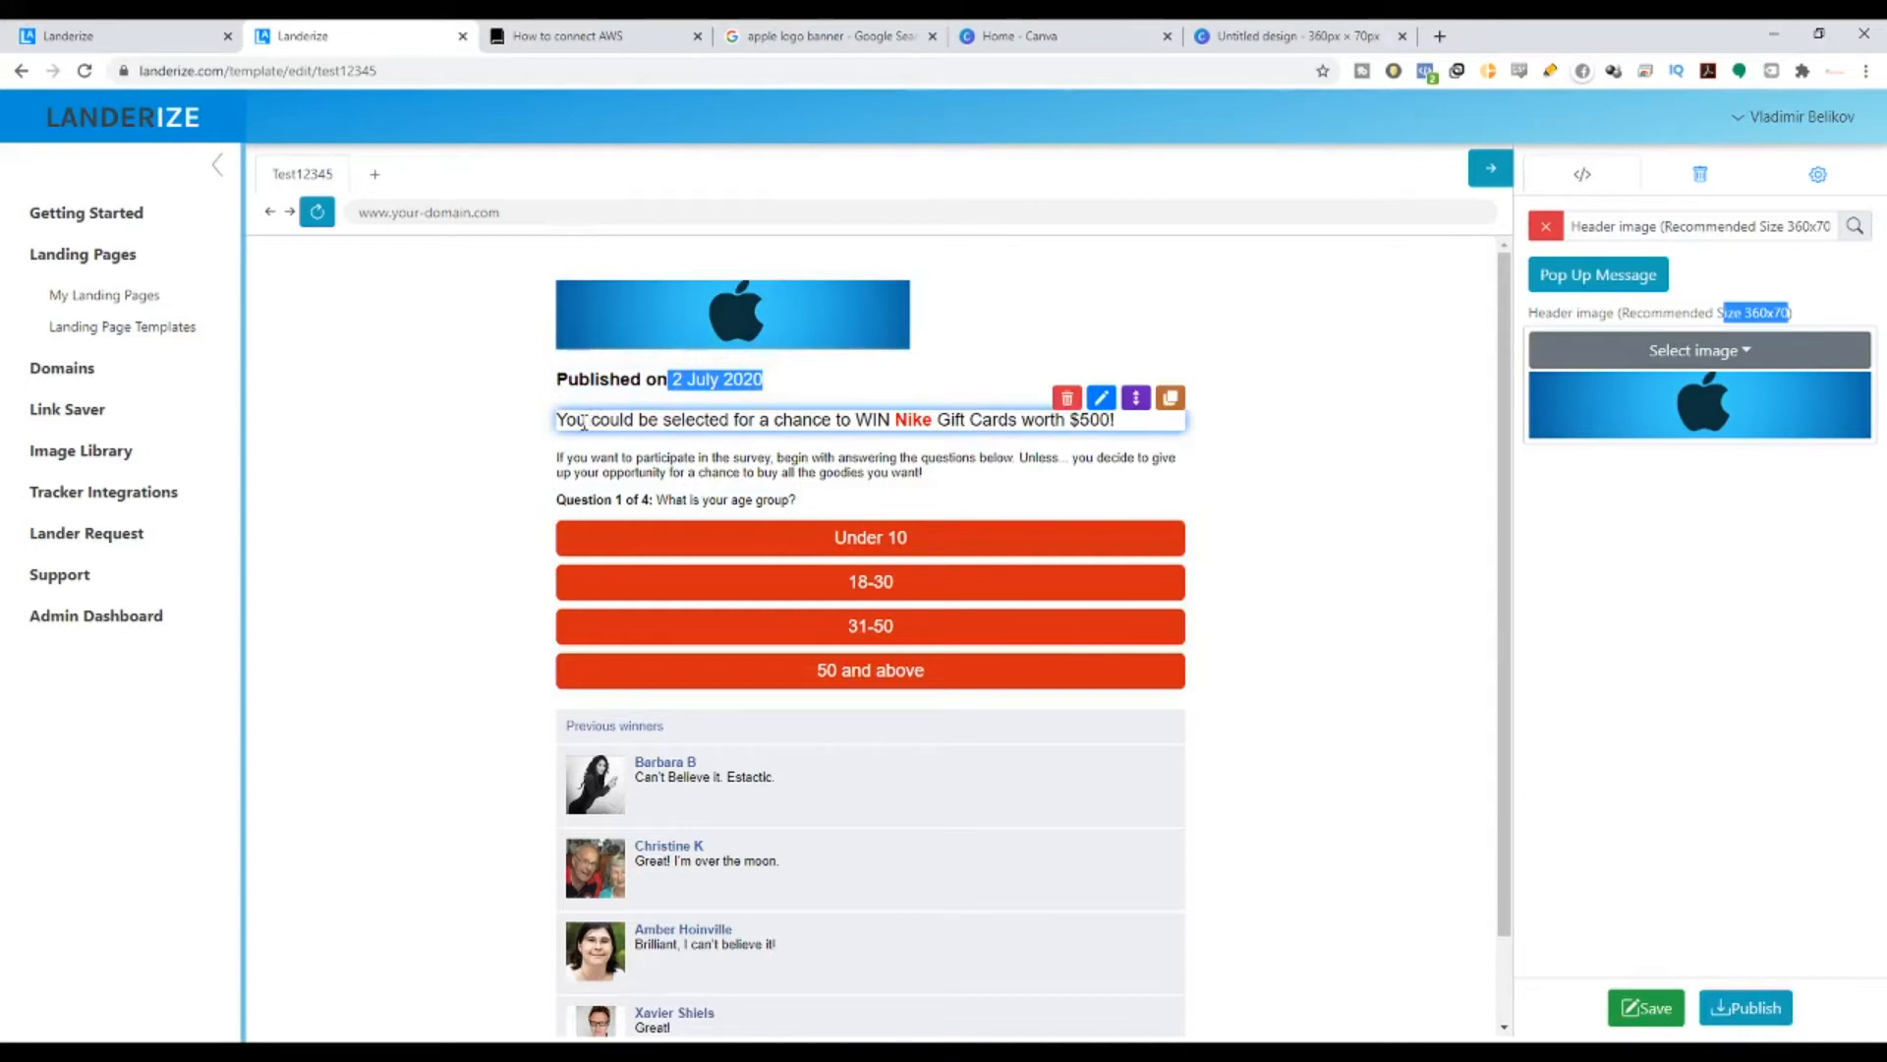
drag(577, 421, 1069, 421)
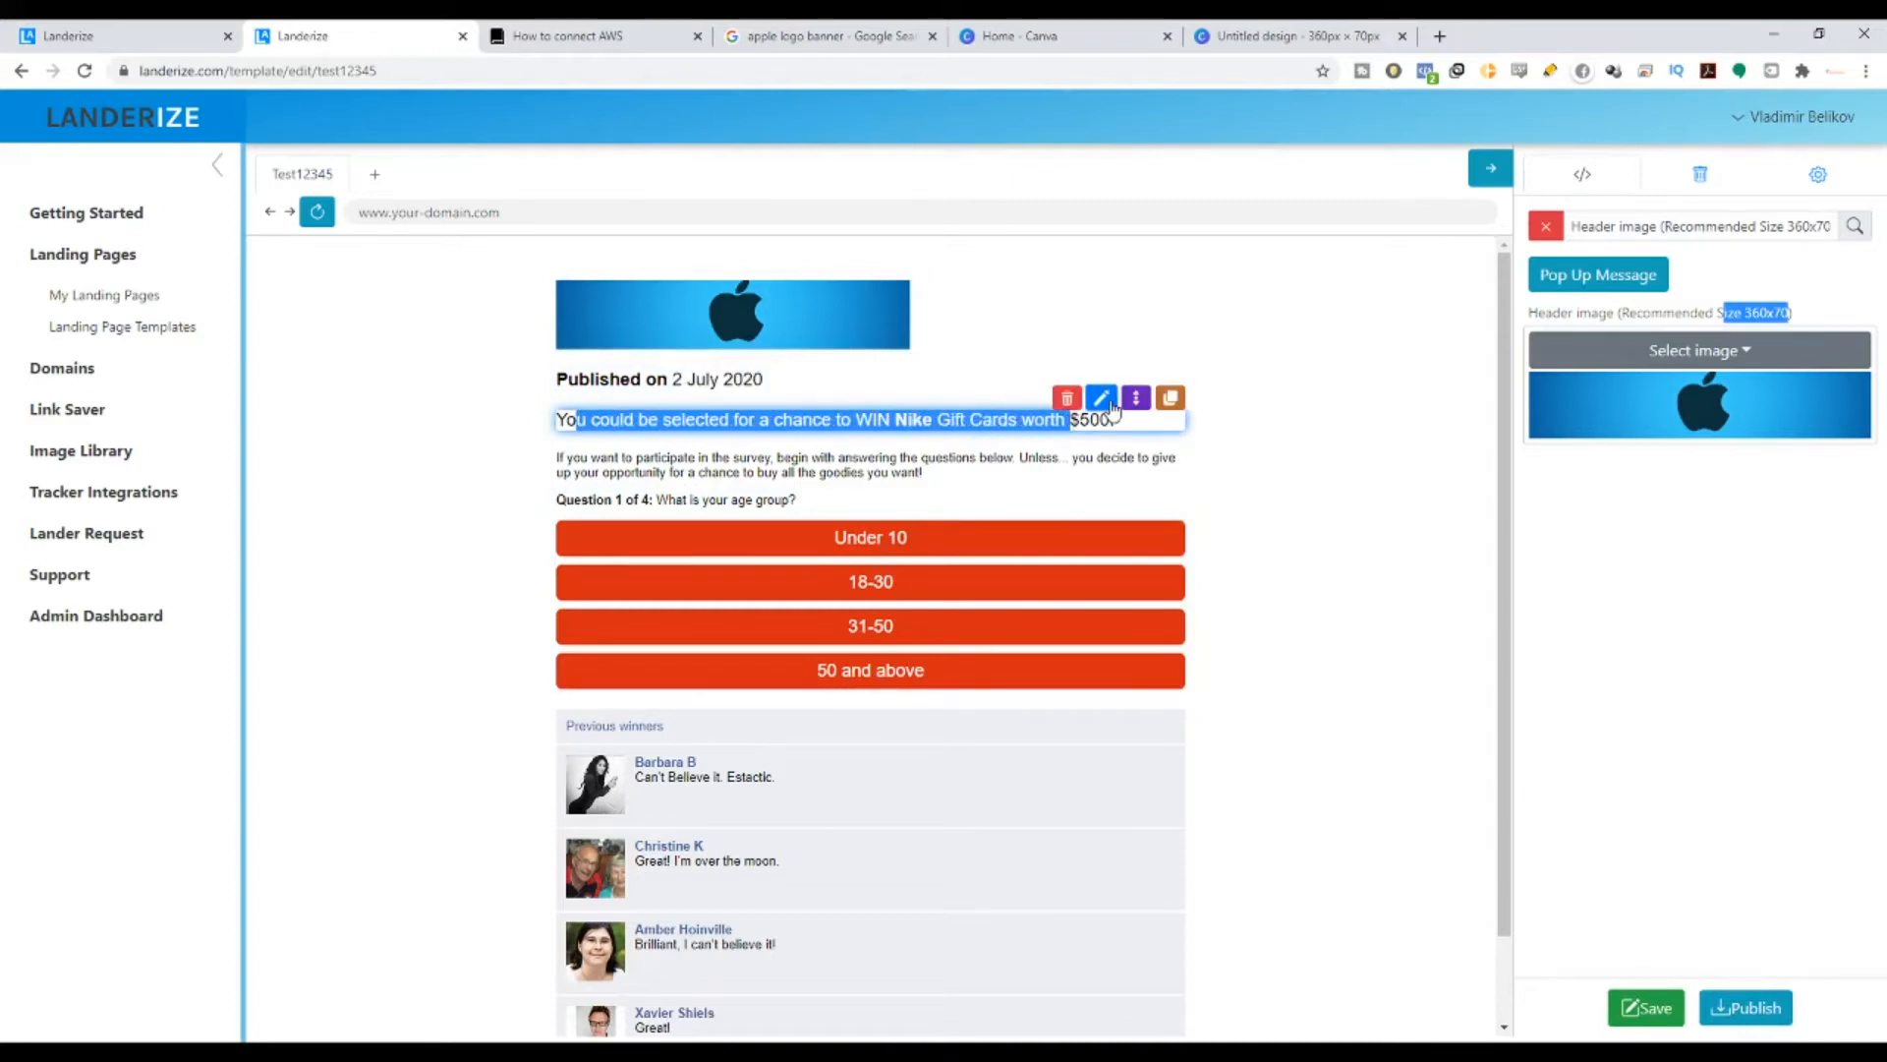
- In the headline editor, replace the word Nike with Iphone
click(1105, 399)
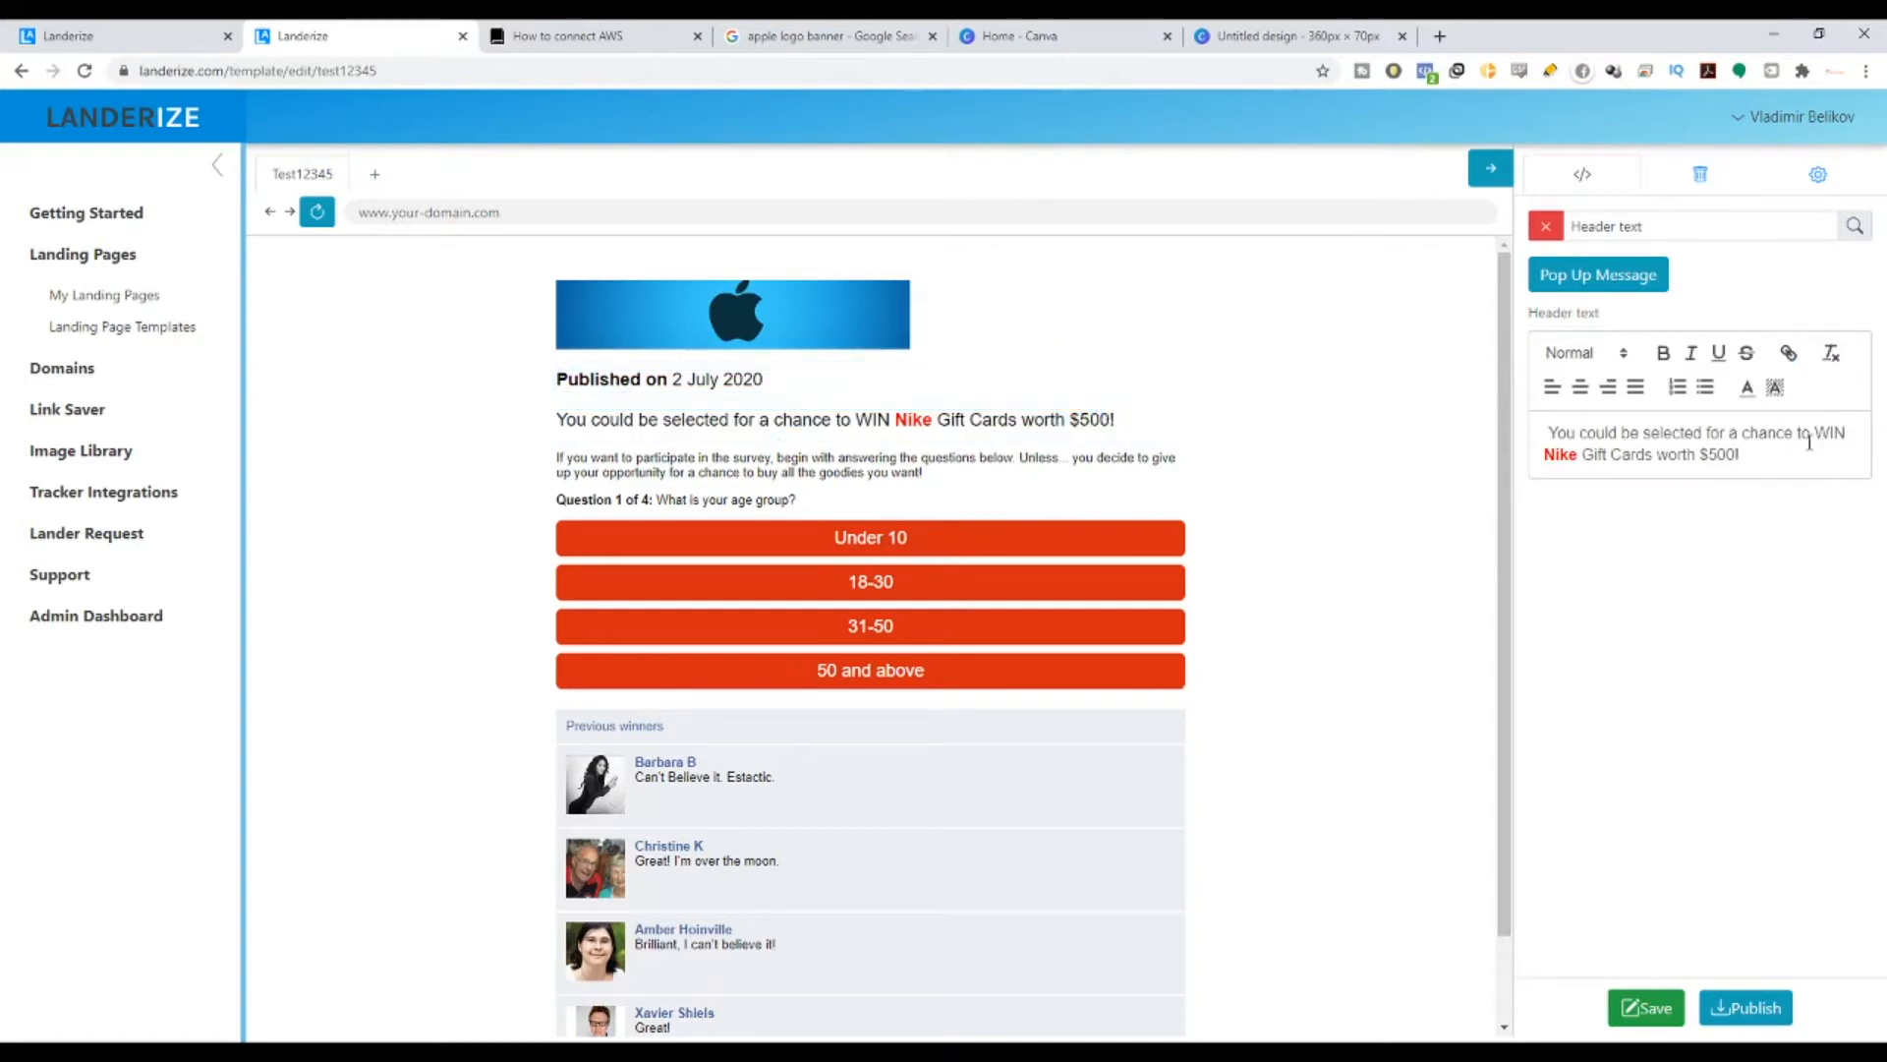
drag(1545, 454, 1739, 456)
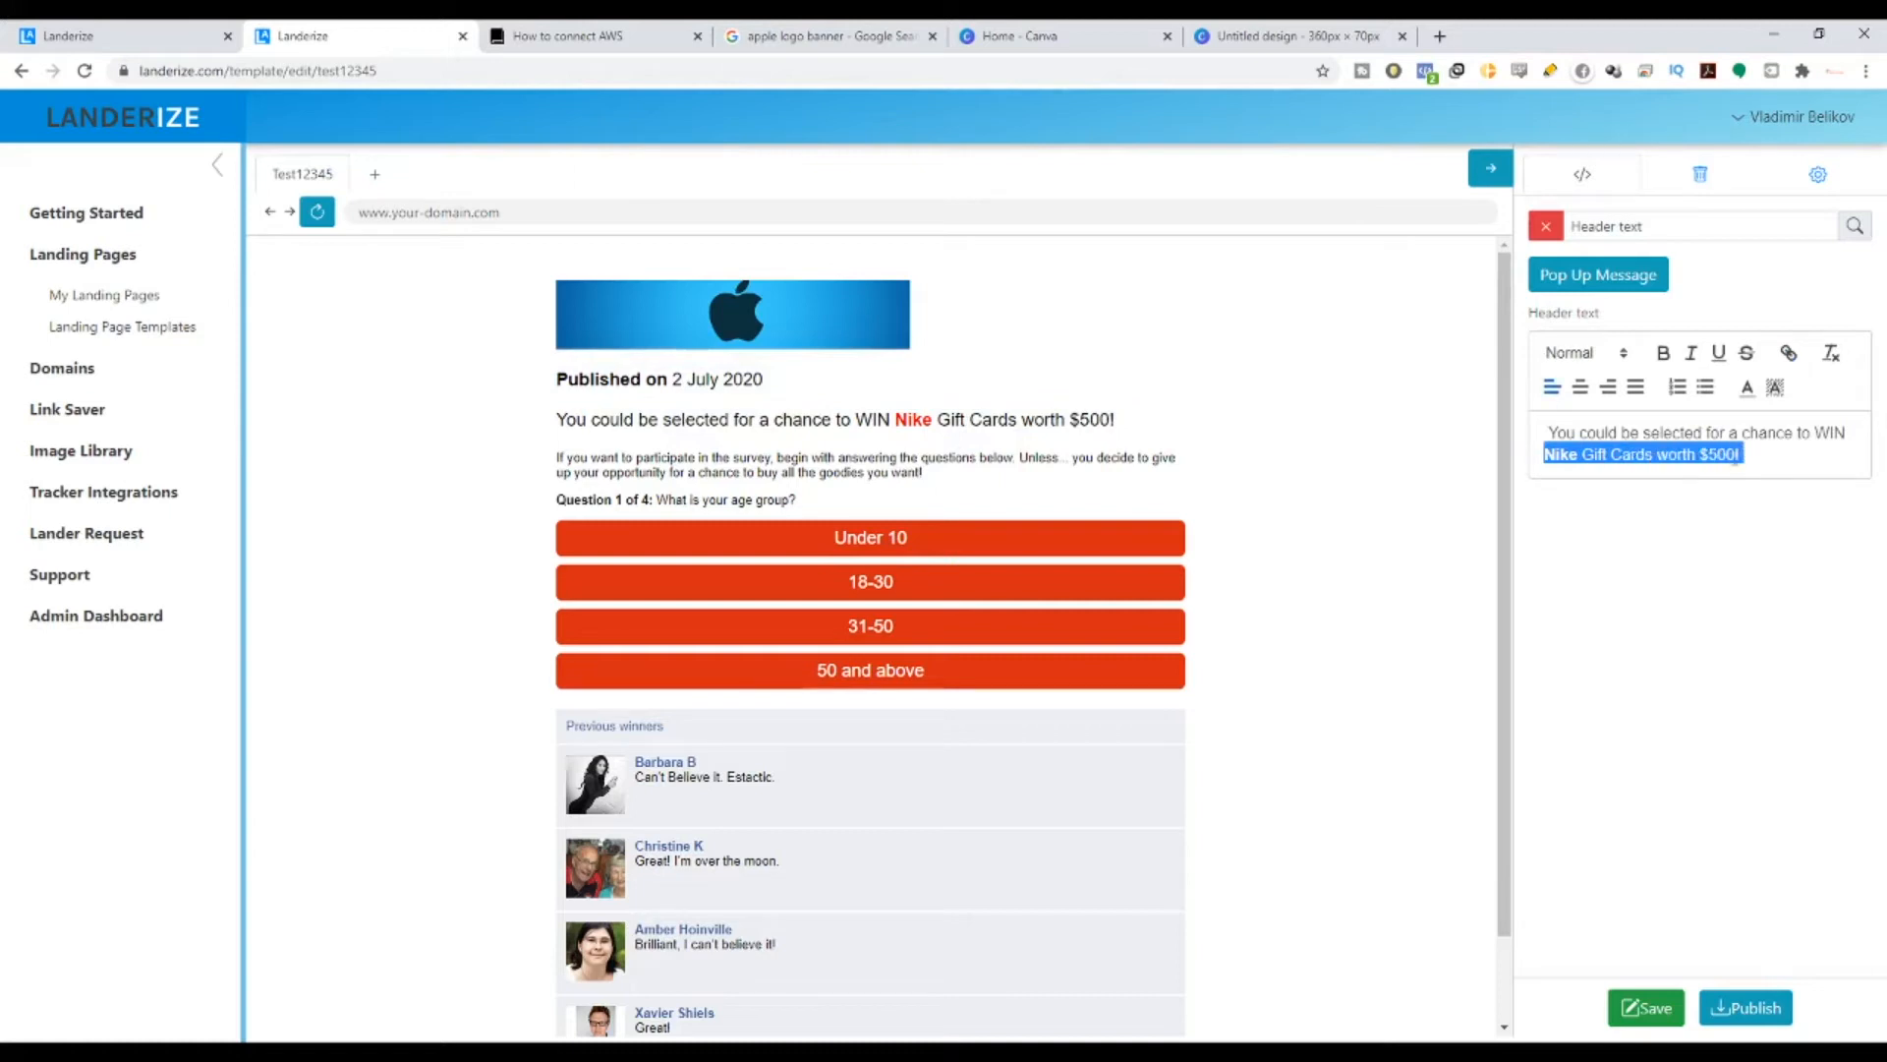
click(1556, 451)
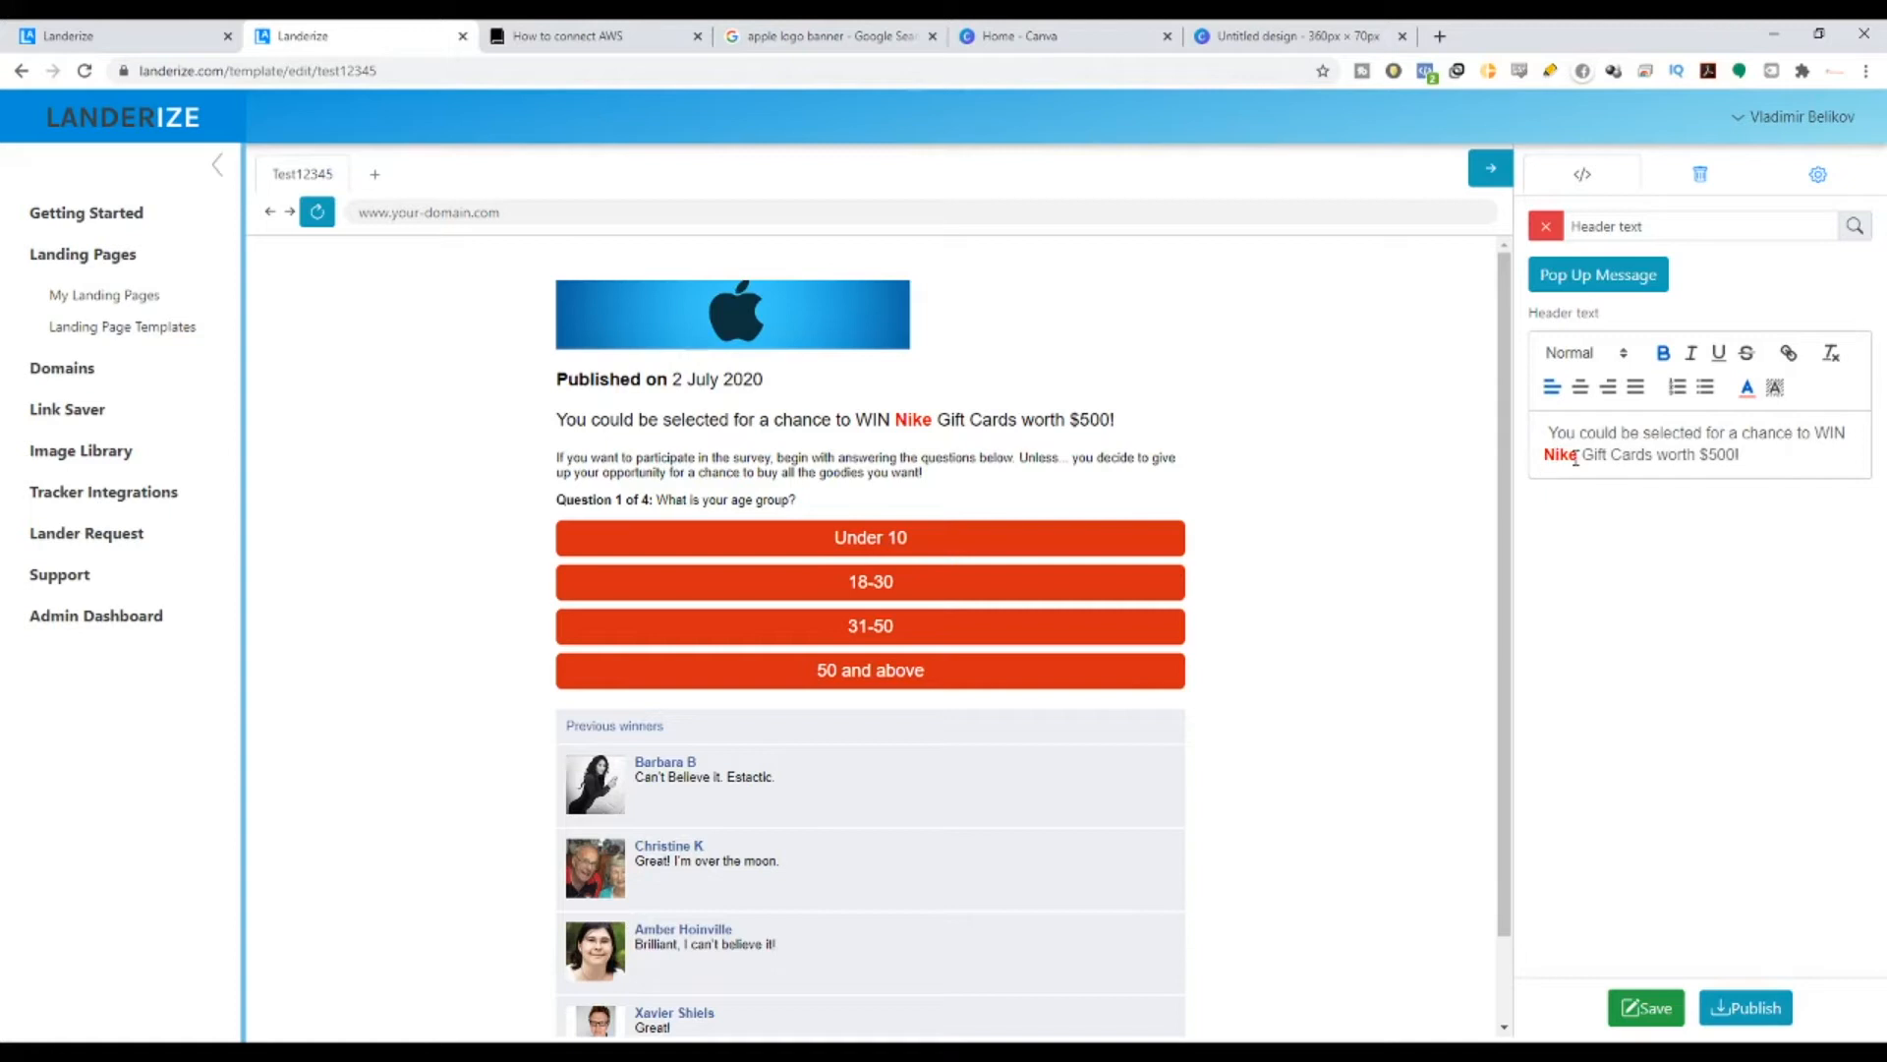
drag(1576, 456, 1555, 455)
text(IP)
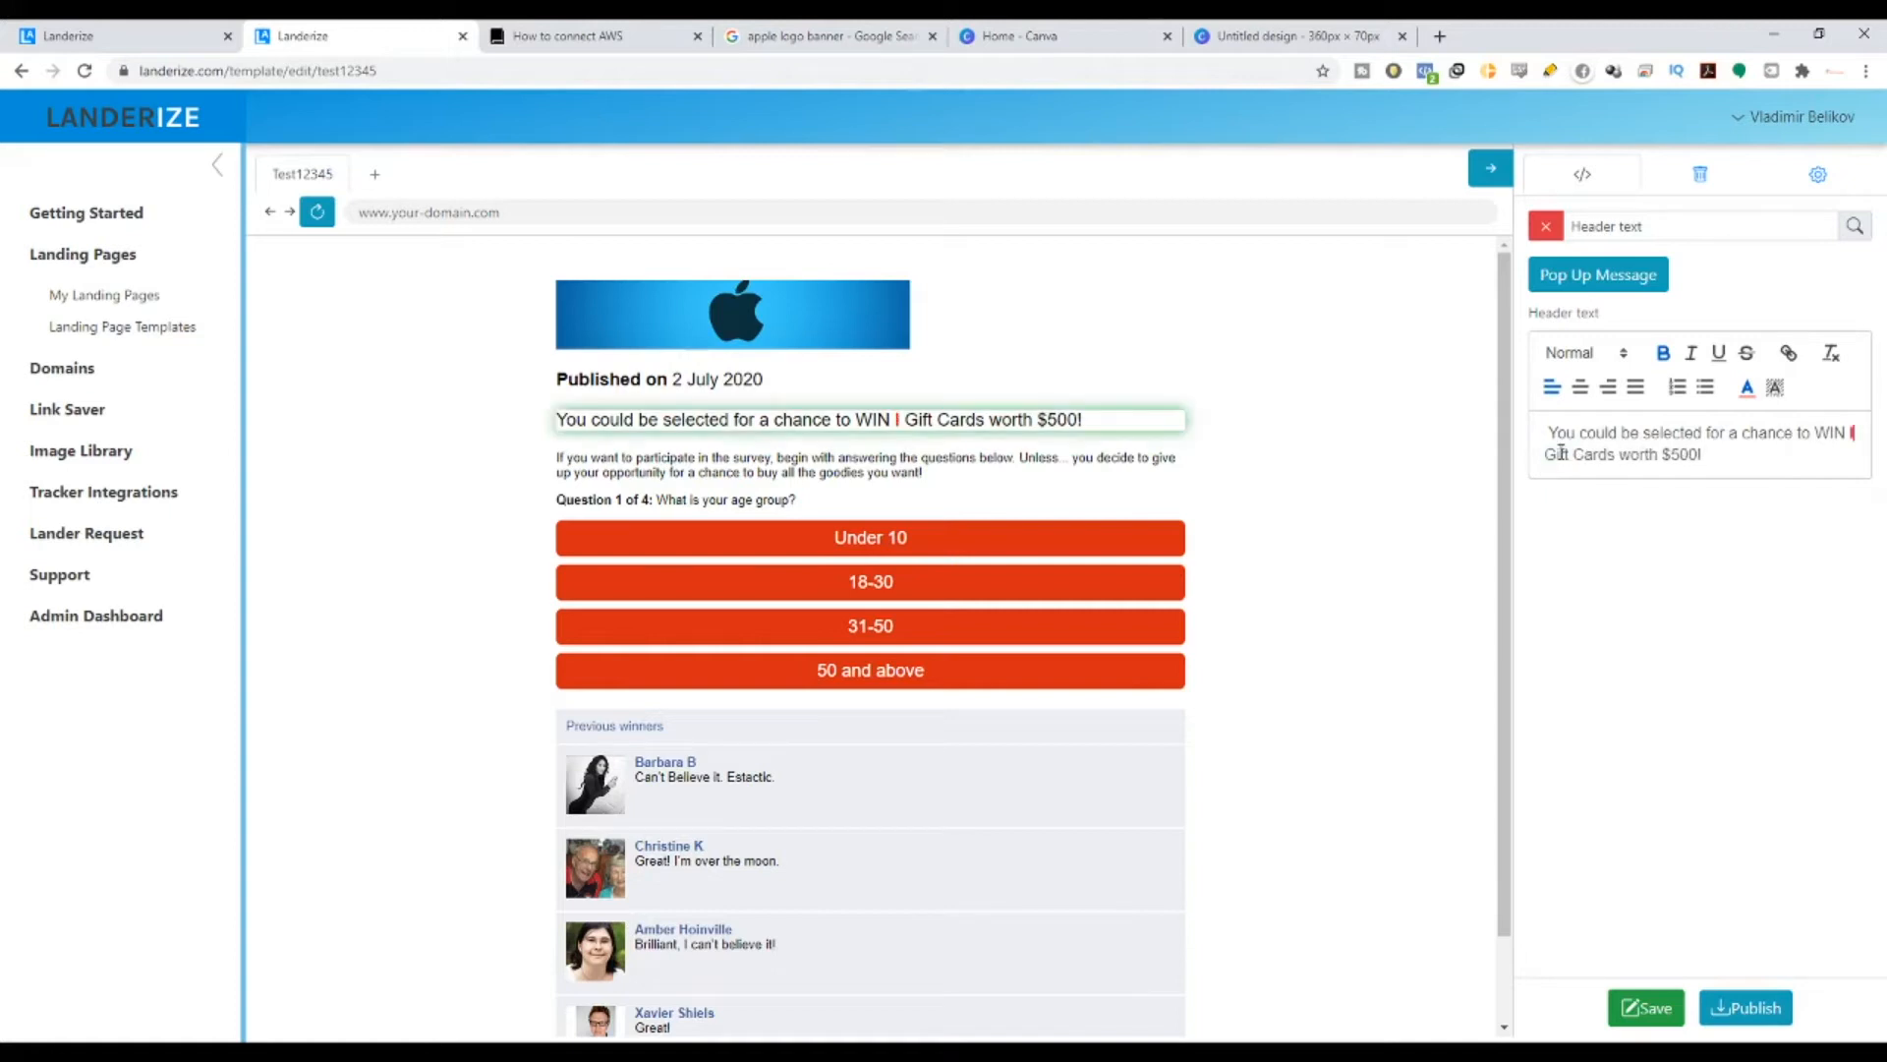
key(BackSpace)
text(phone)
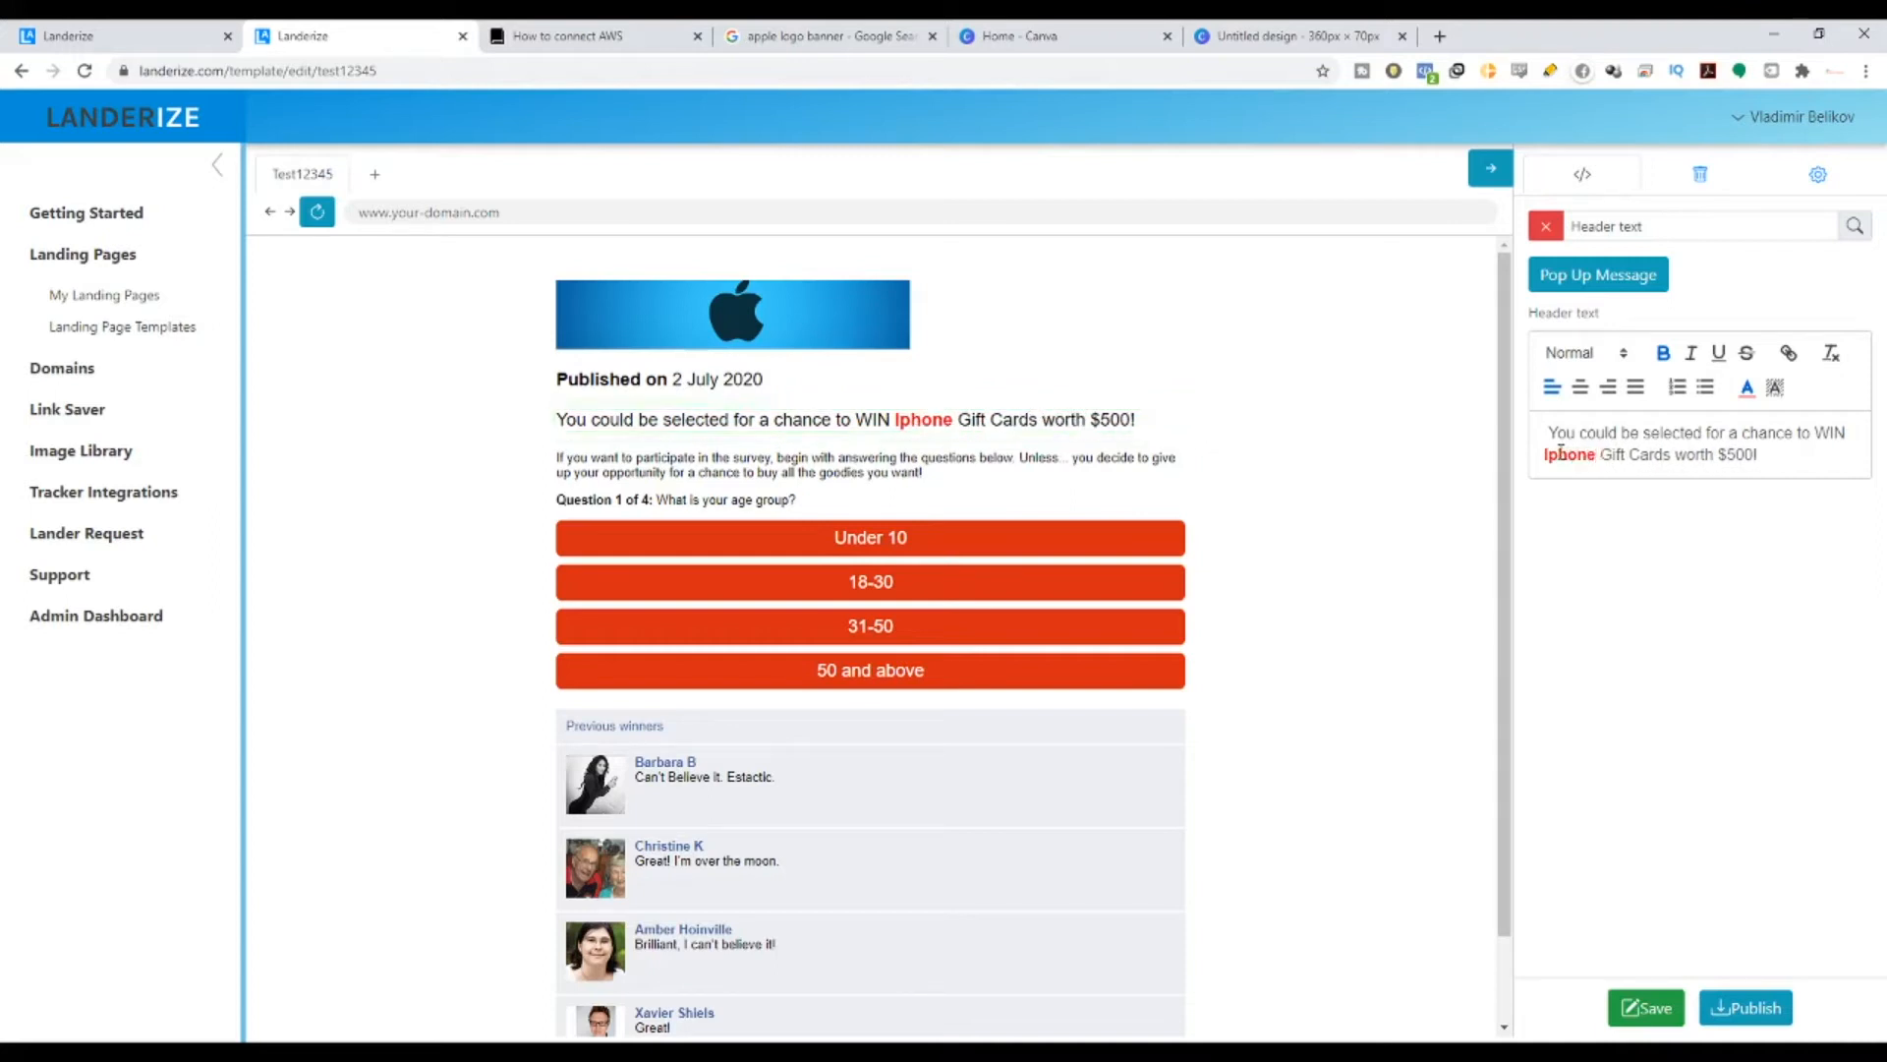
- Replace Gift Cards with 11 and delete the worth amount from the headline
drag(1605, 457, 1681, 450)
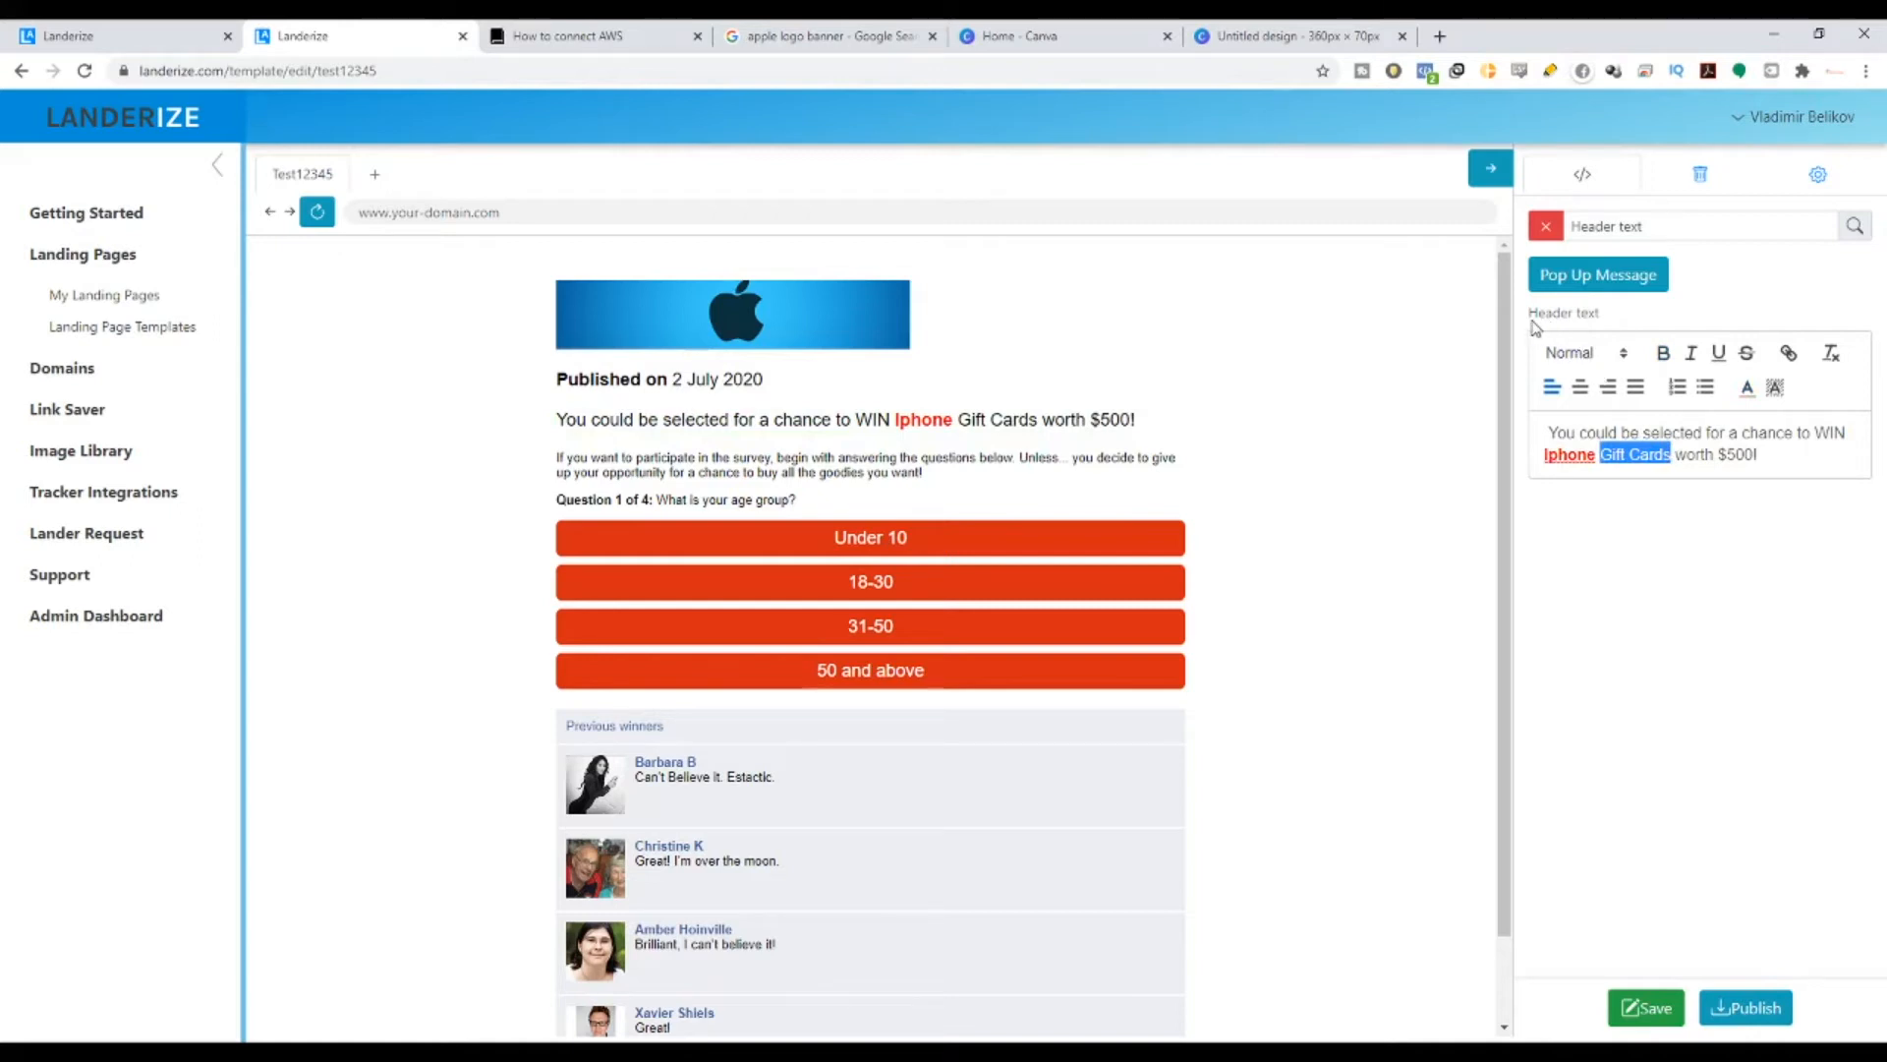
text(1)
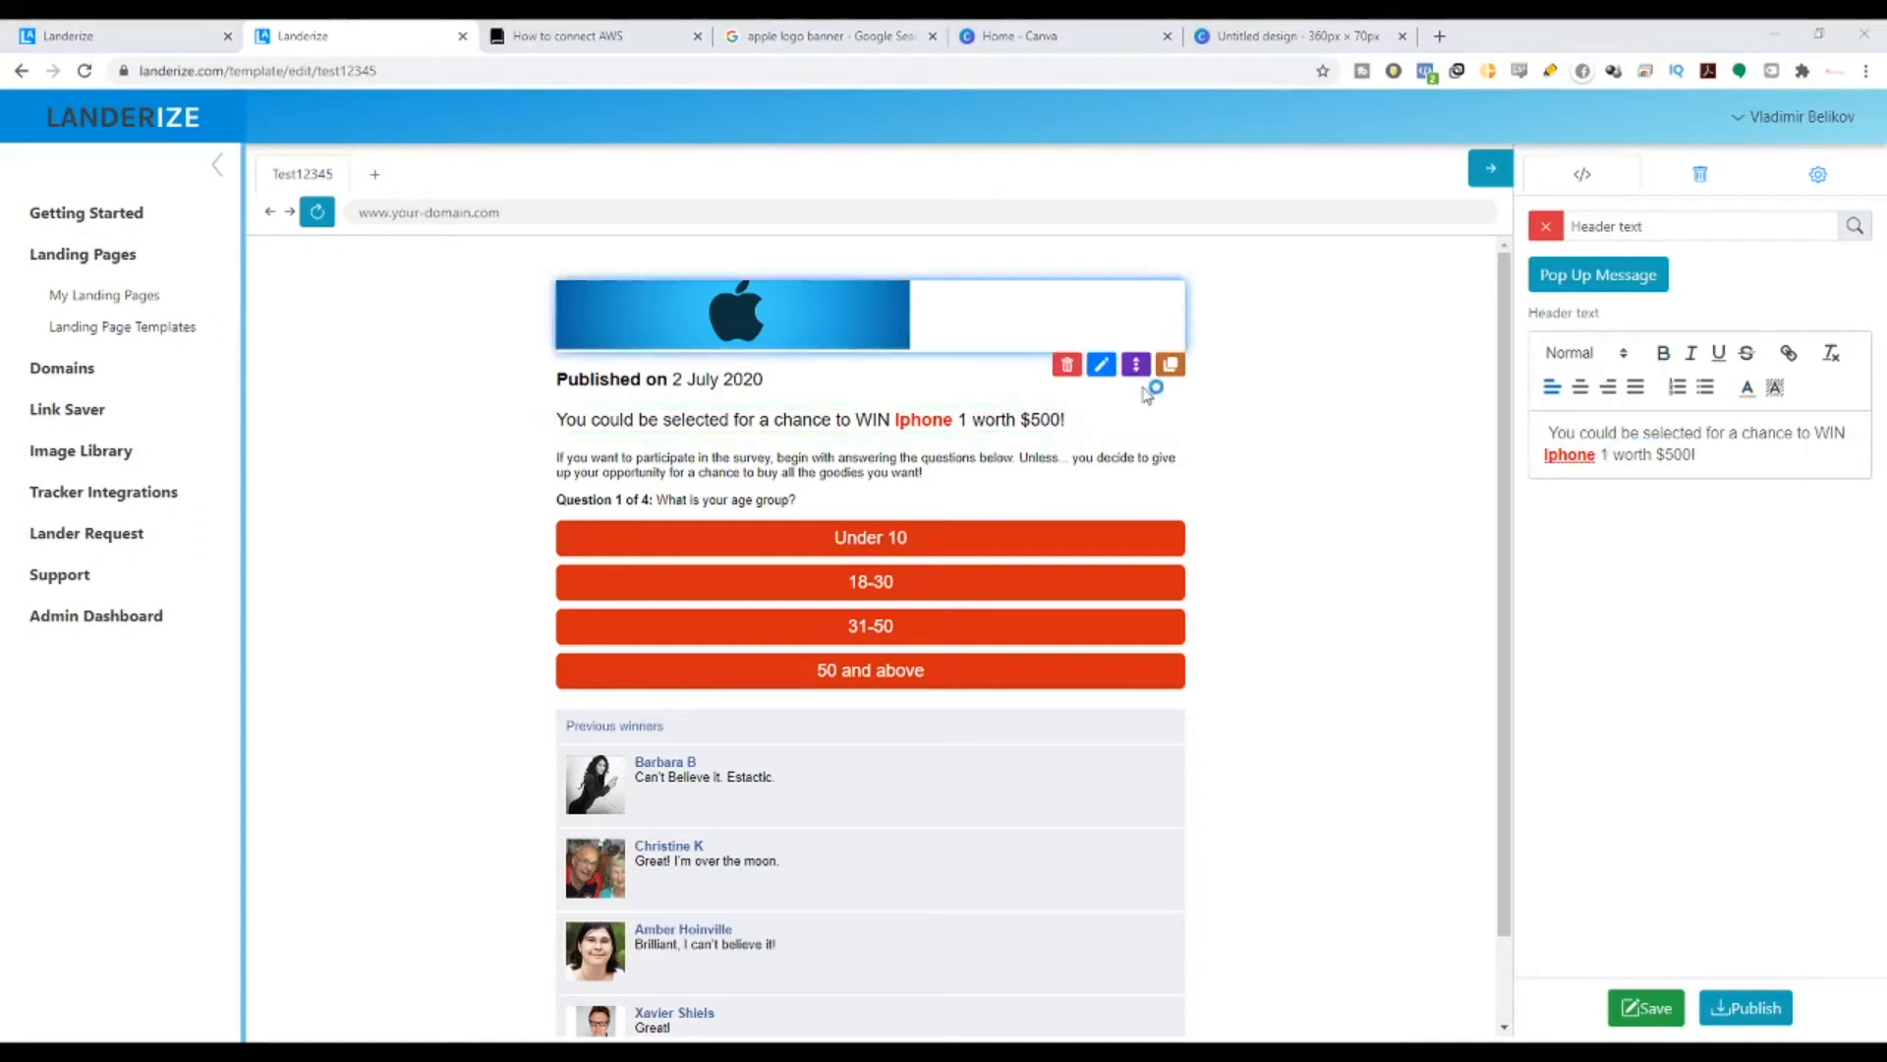
text(1)
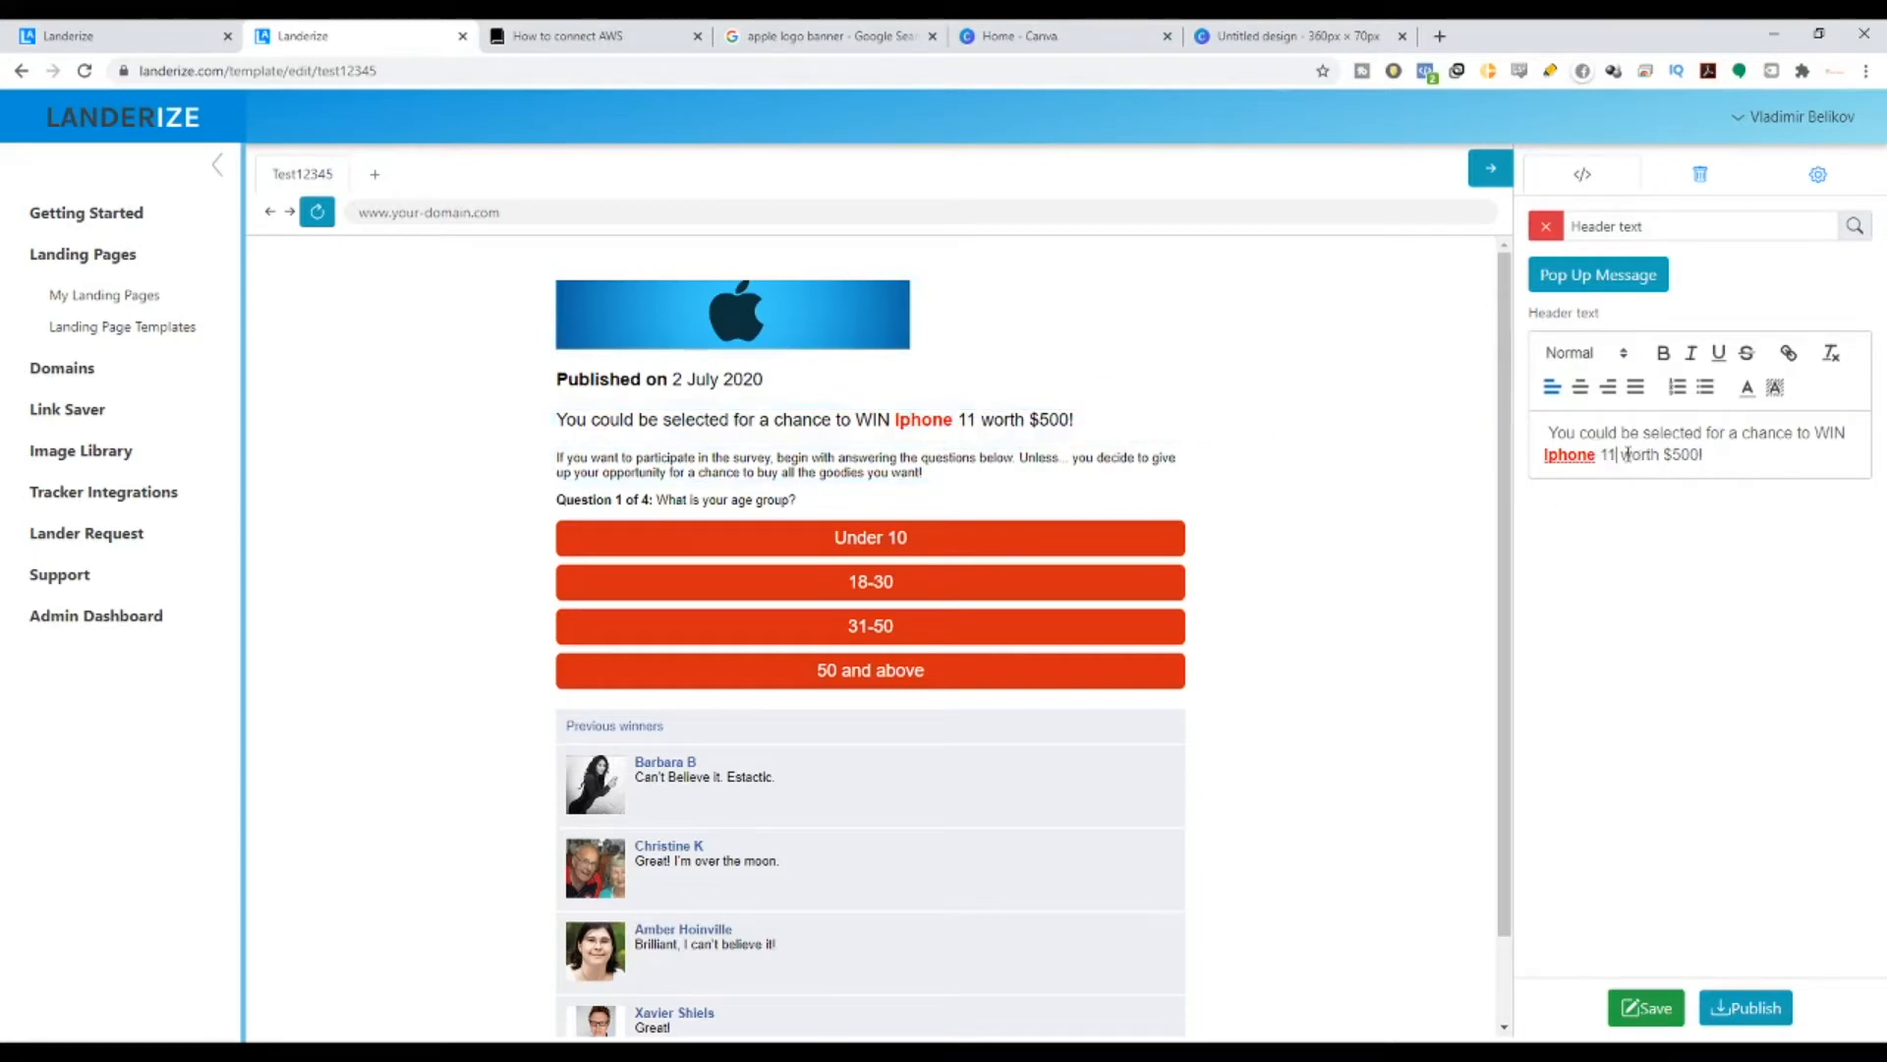
drag(1671, 455, 1698, 457)
text(1000)
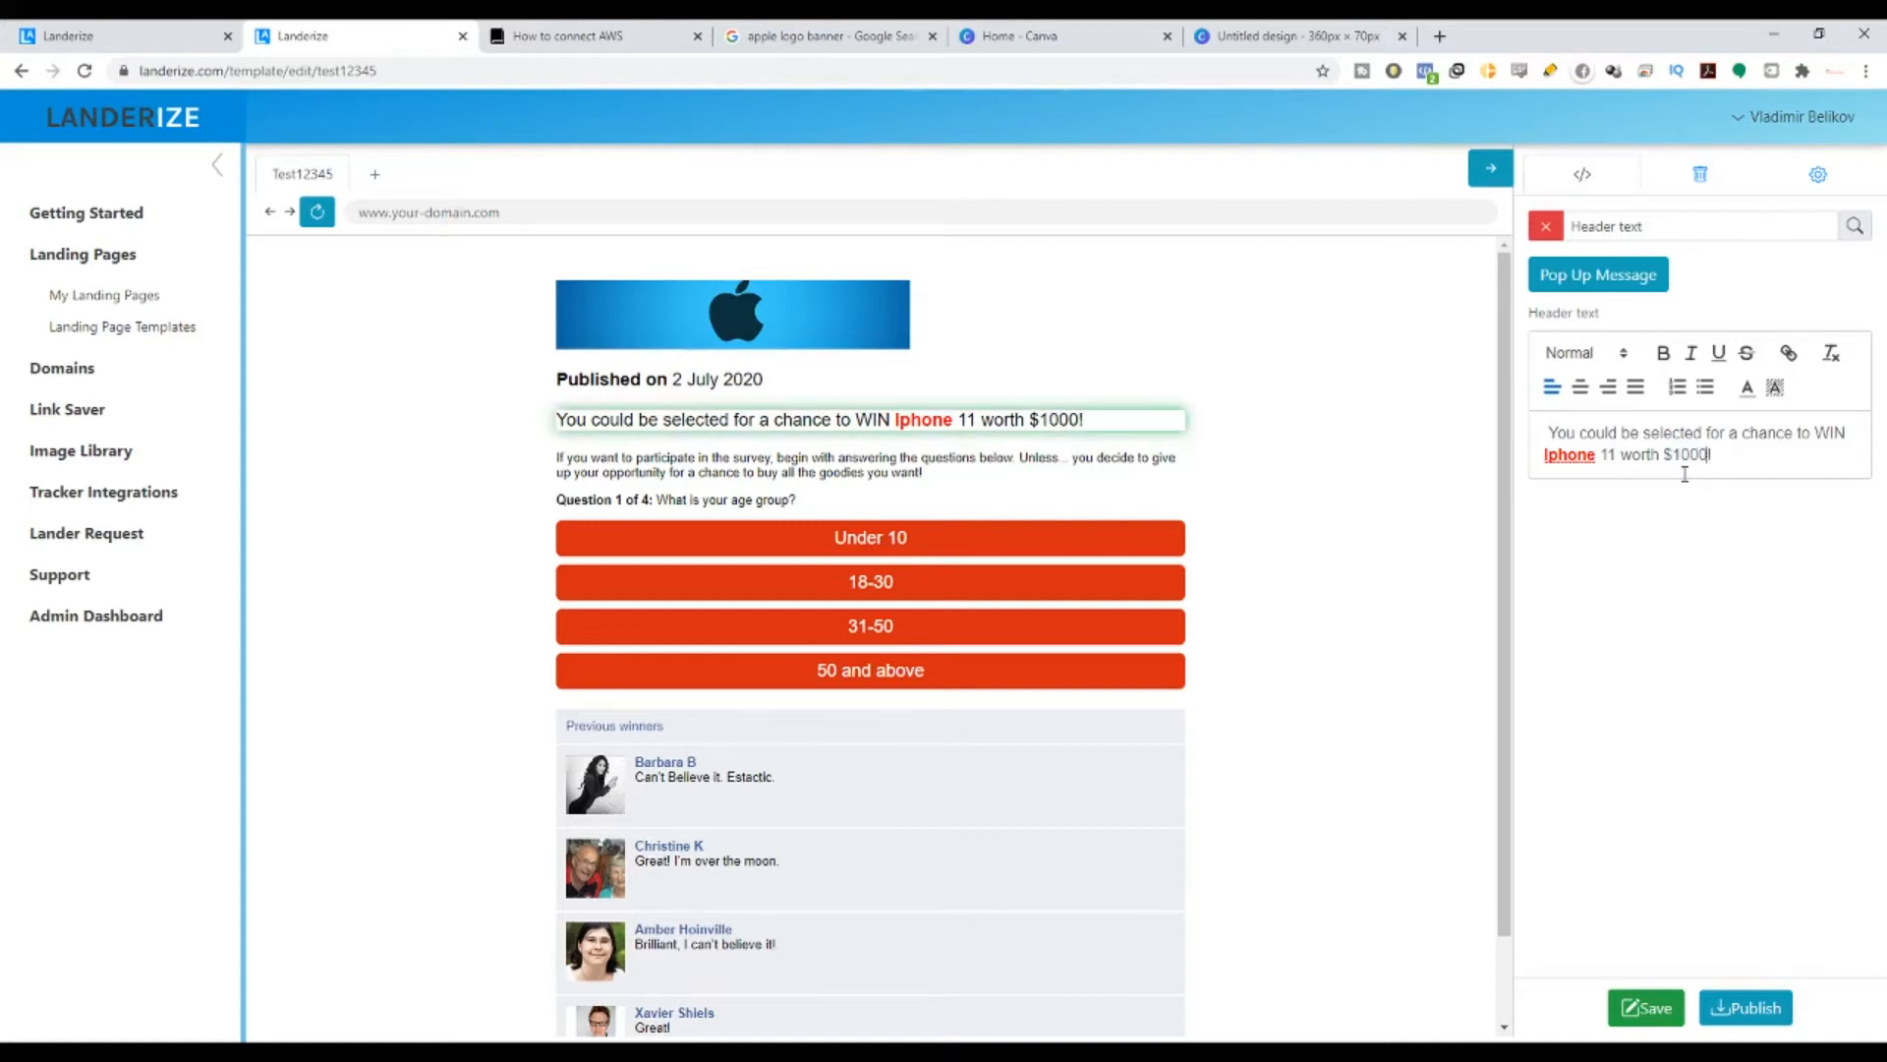
drag(1623, 455, 1706, 457)
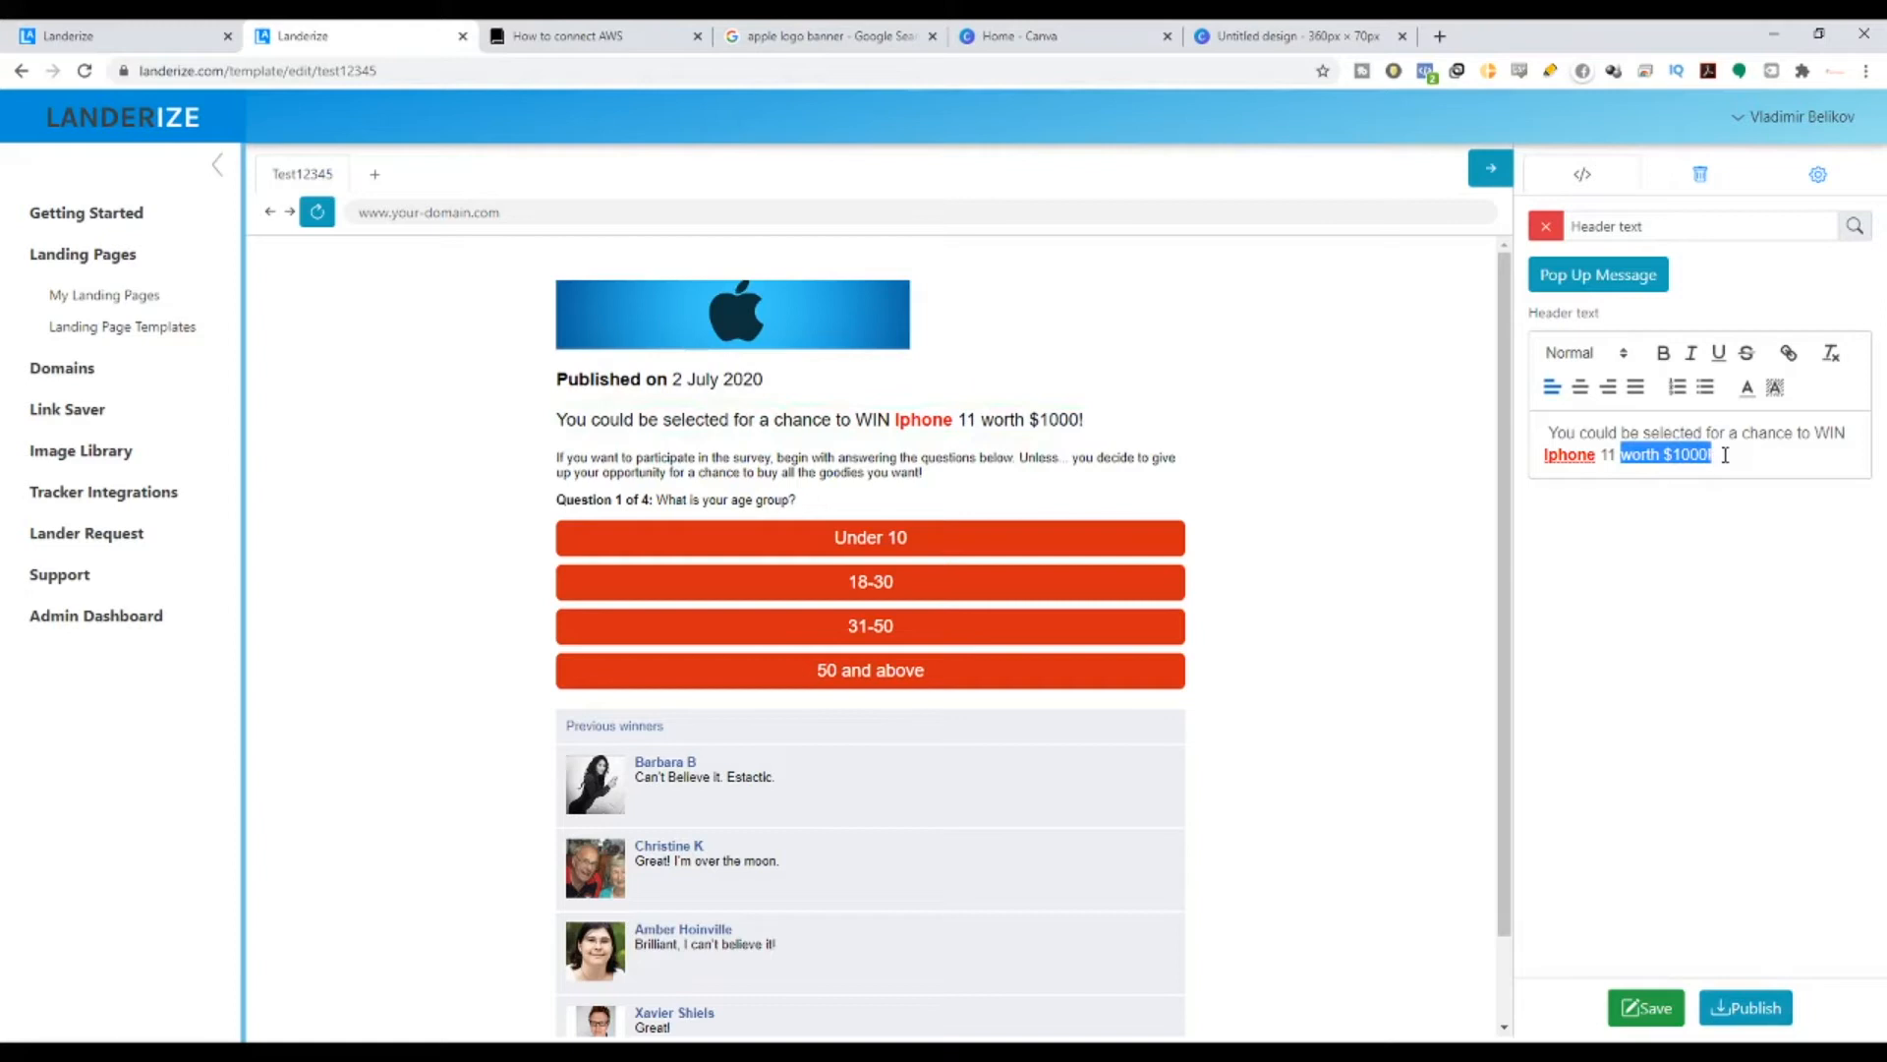
key(BackSpace)
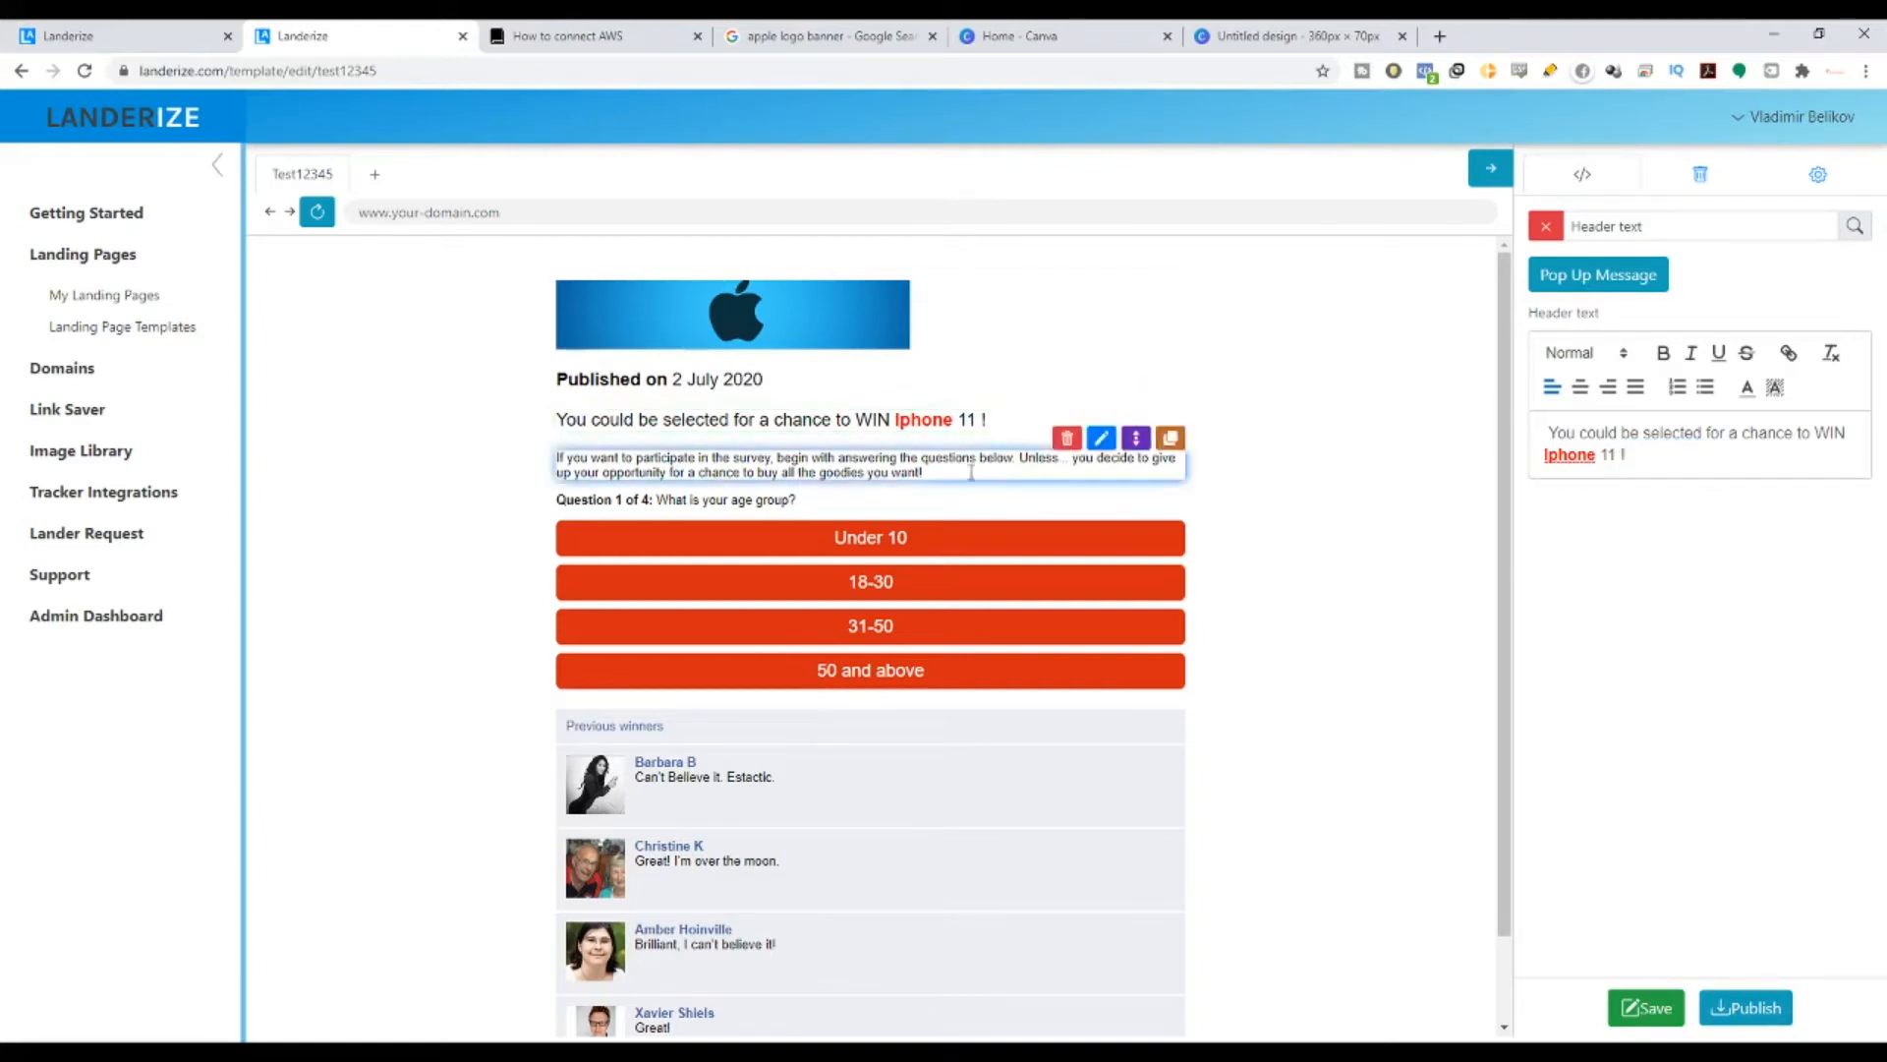
drag(576, 464, 1140, 477)
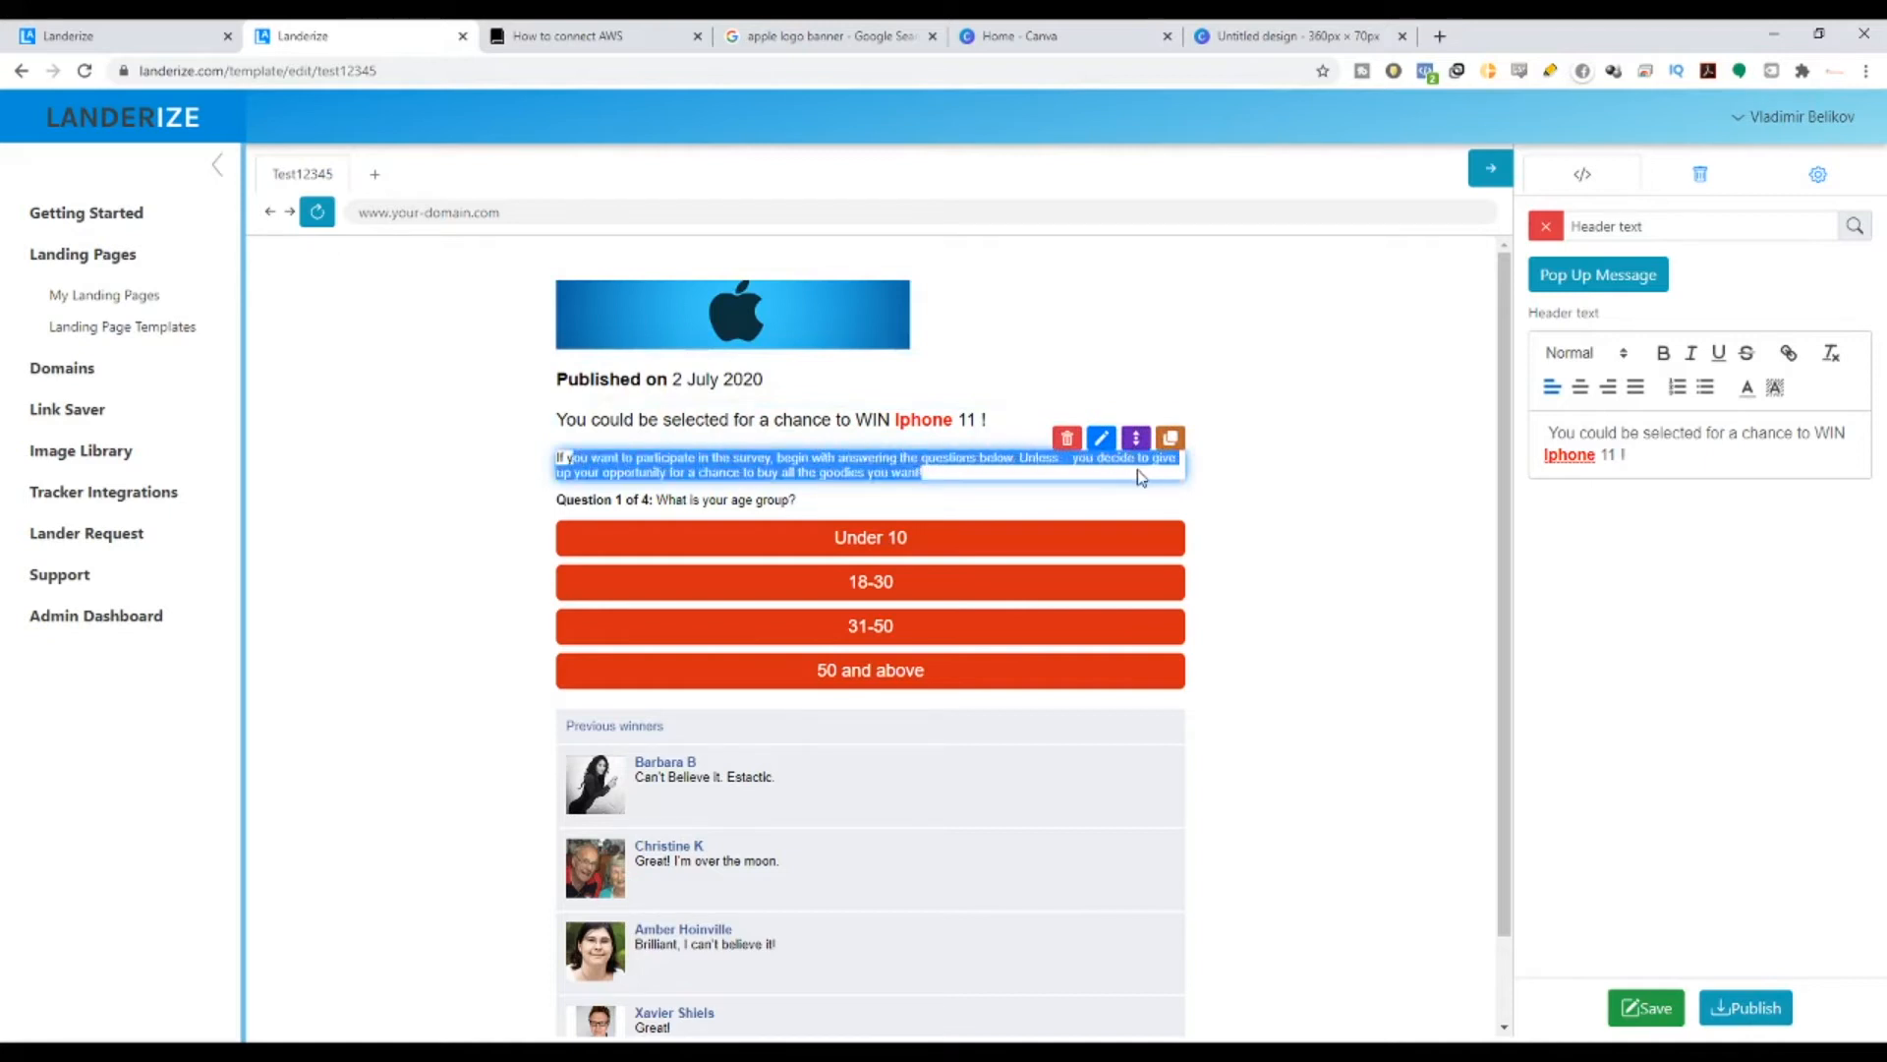
- Replace the paragraph ending 'buy all the goodies you want!' with 'win Iphone 11 today!'
click(1102, 438)
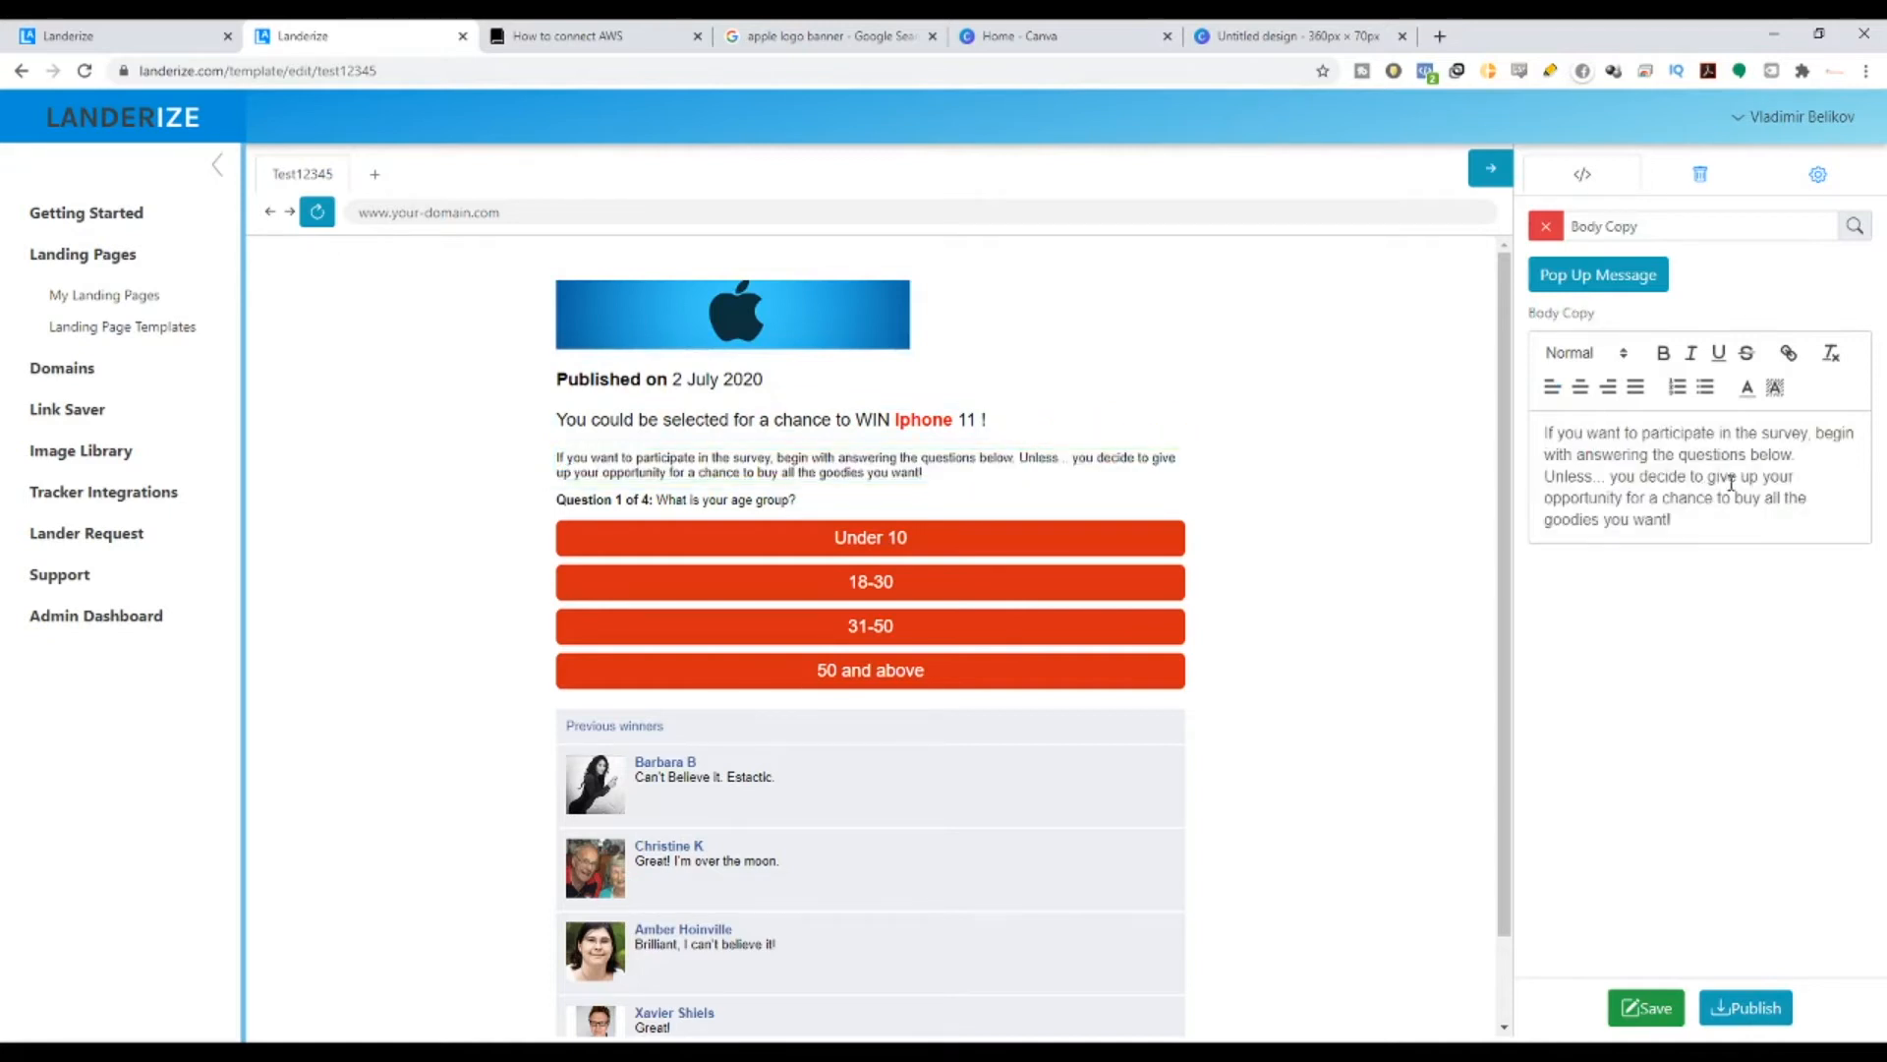
drag(1584, 498, 1764, 499)
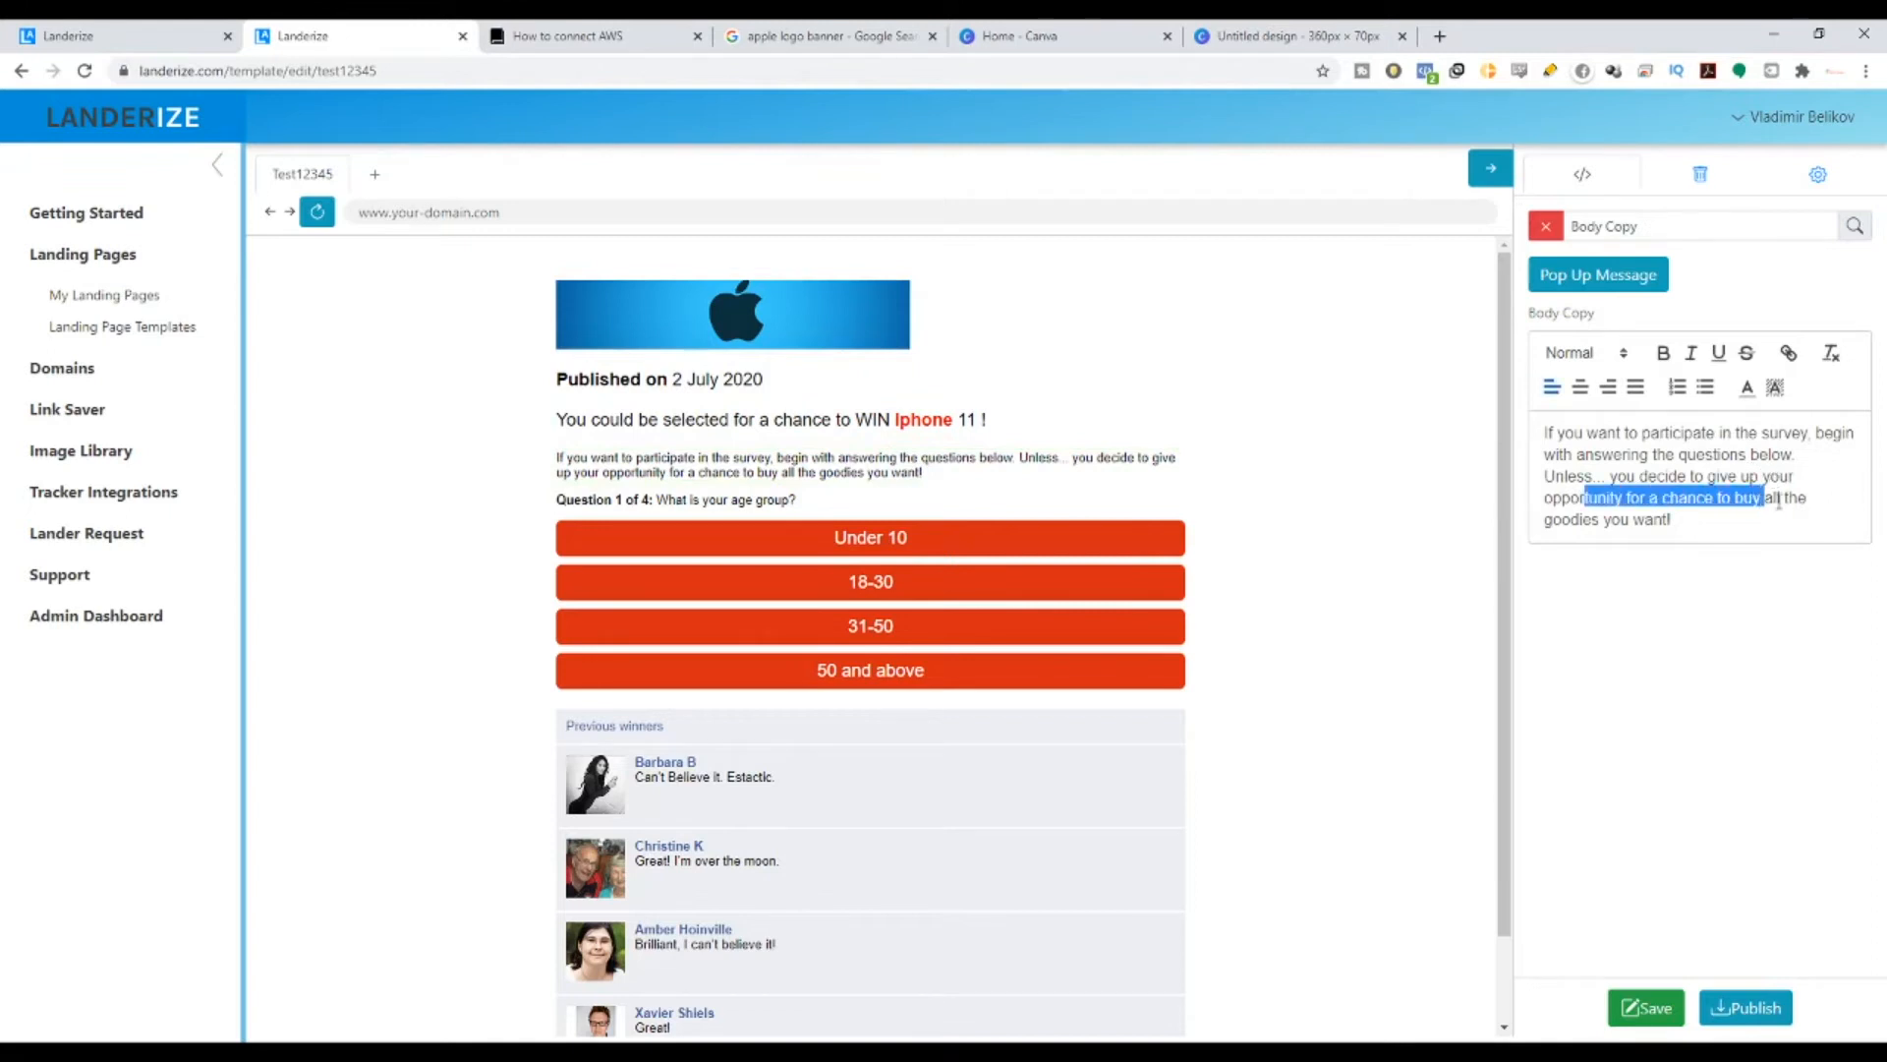
click(1798, 501)
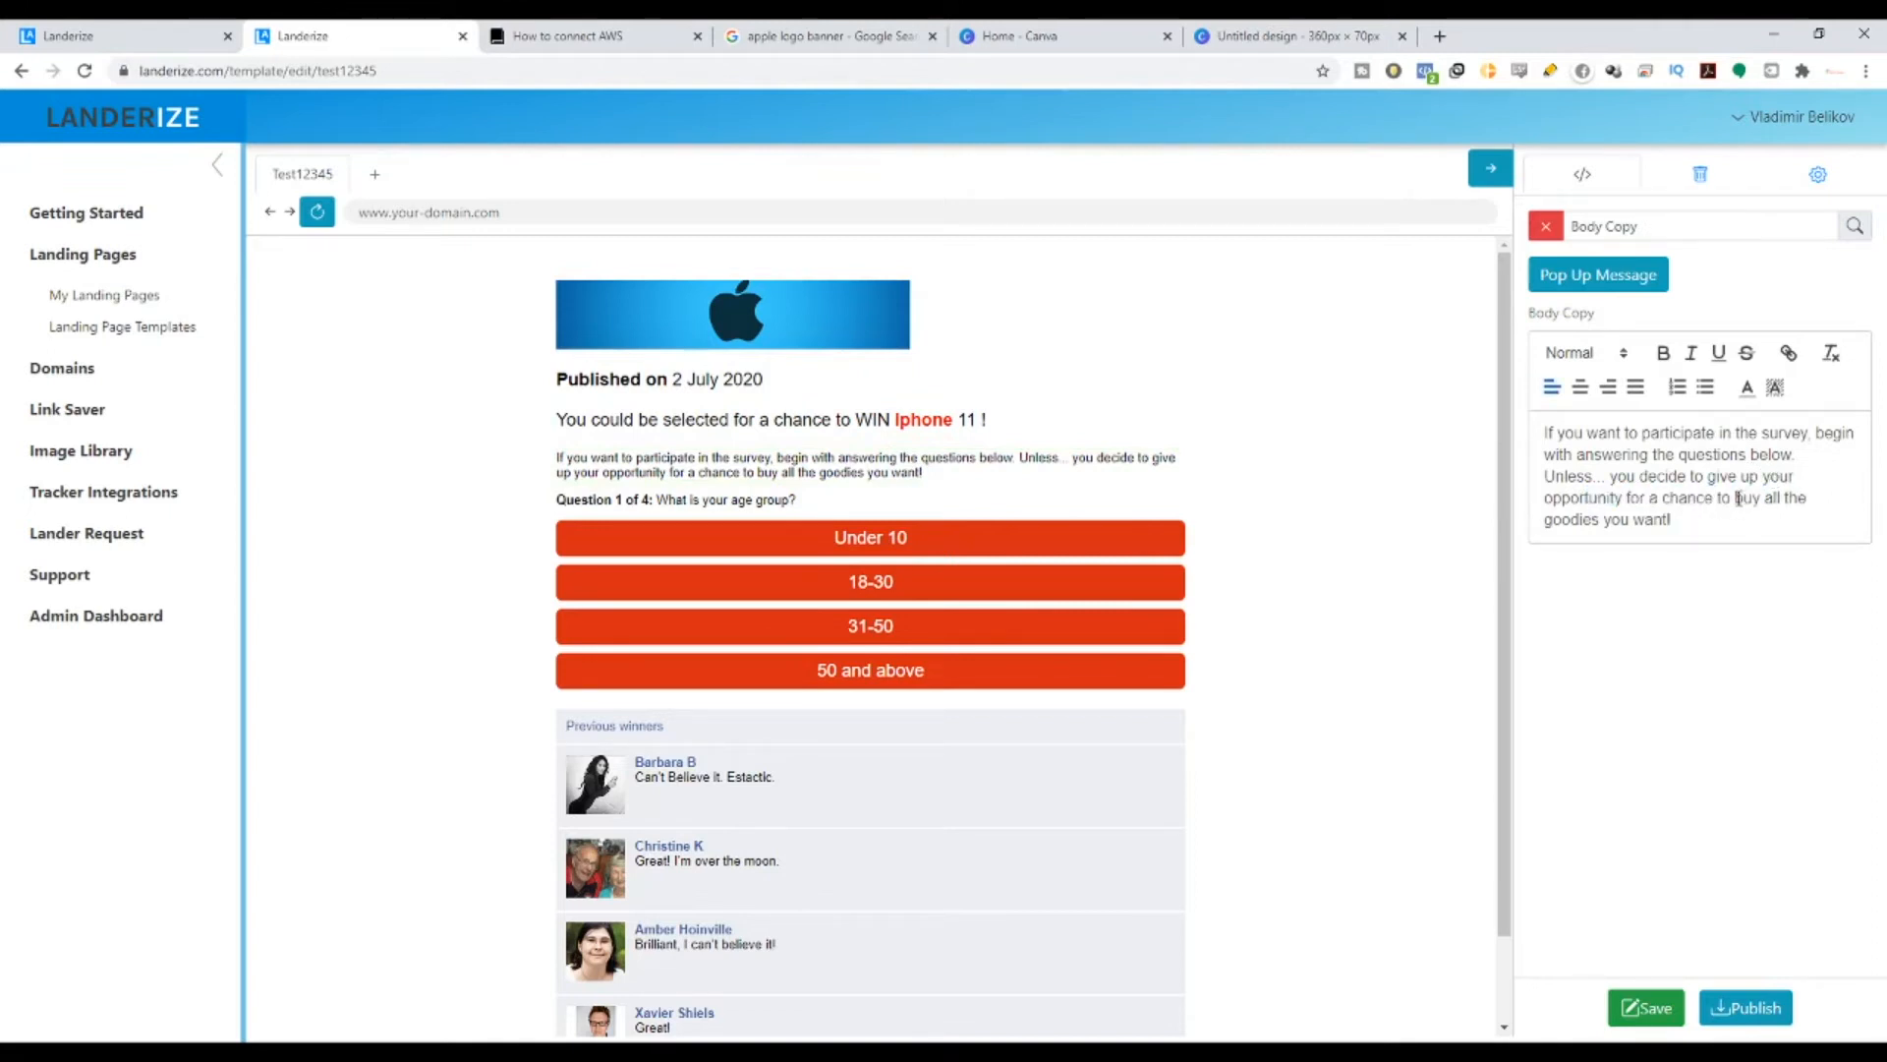
drag(1736, 498, 1793, 510)
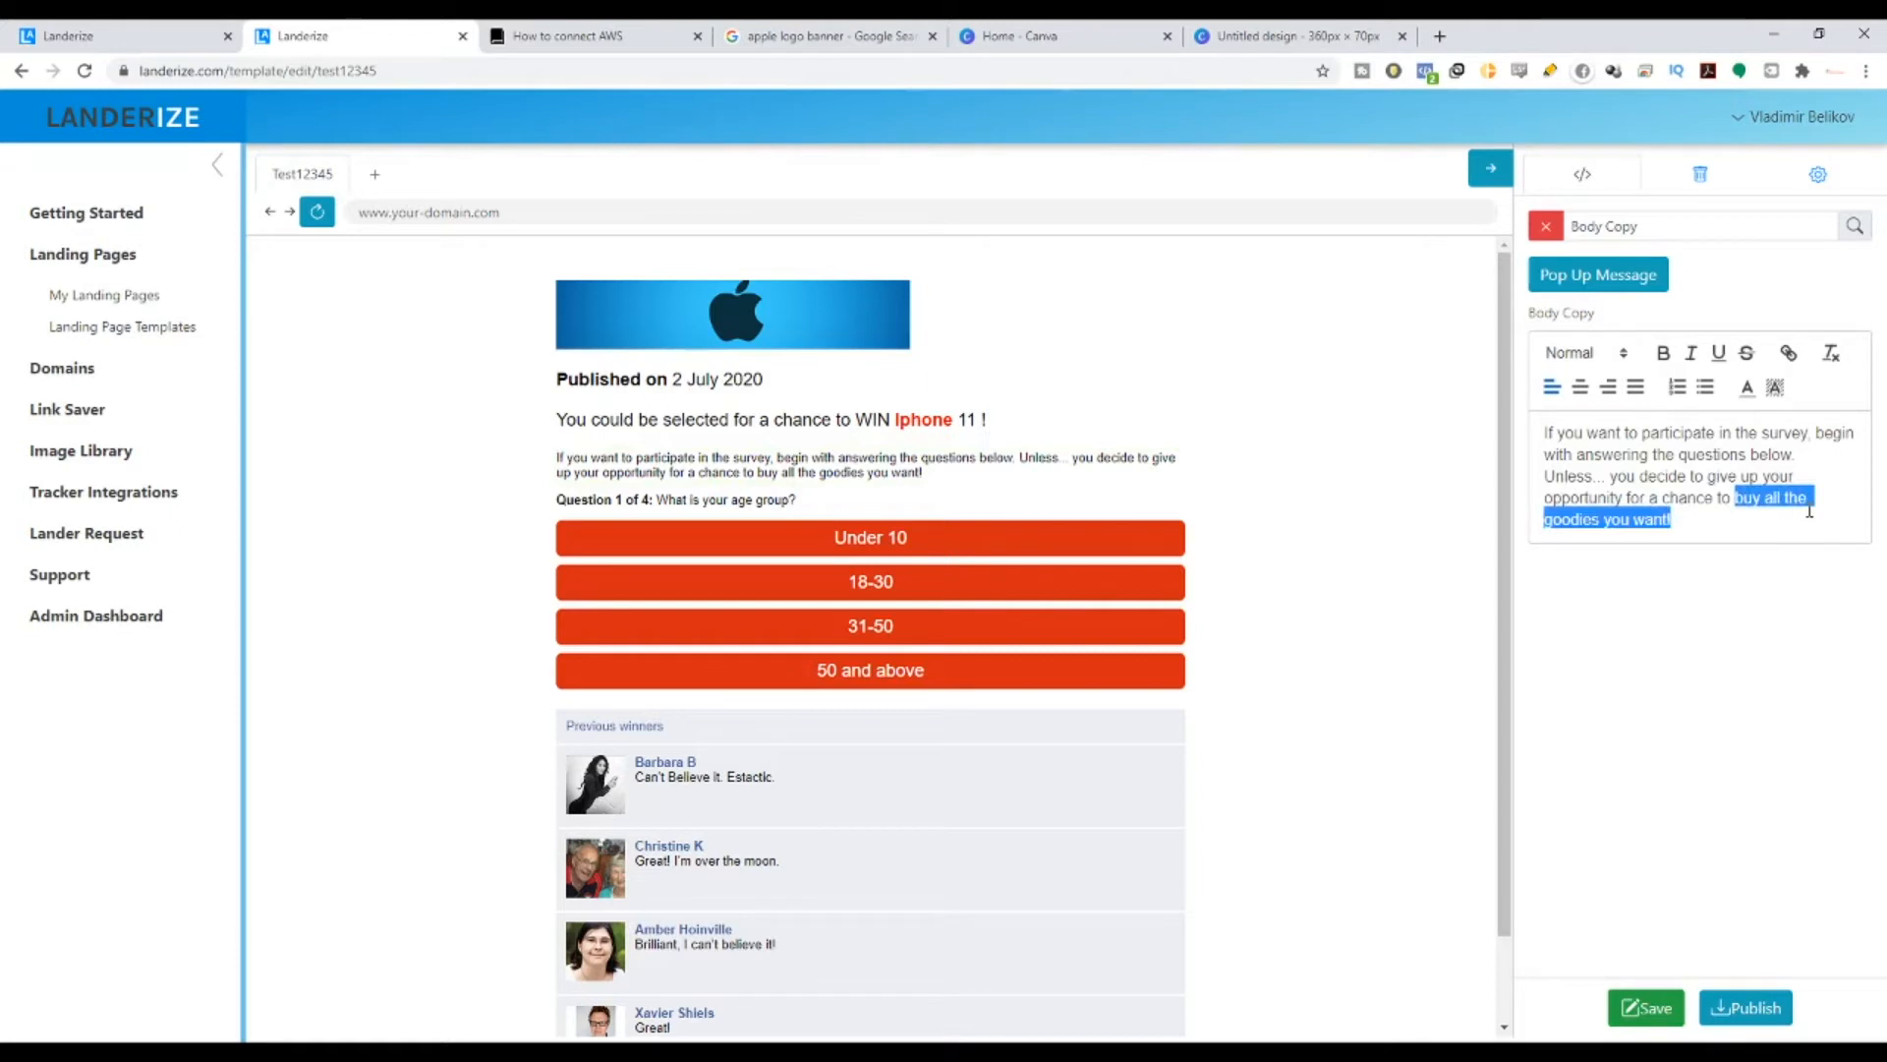
text(winb)
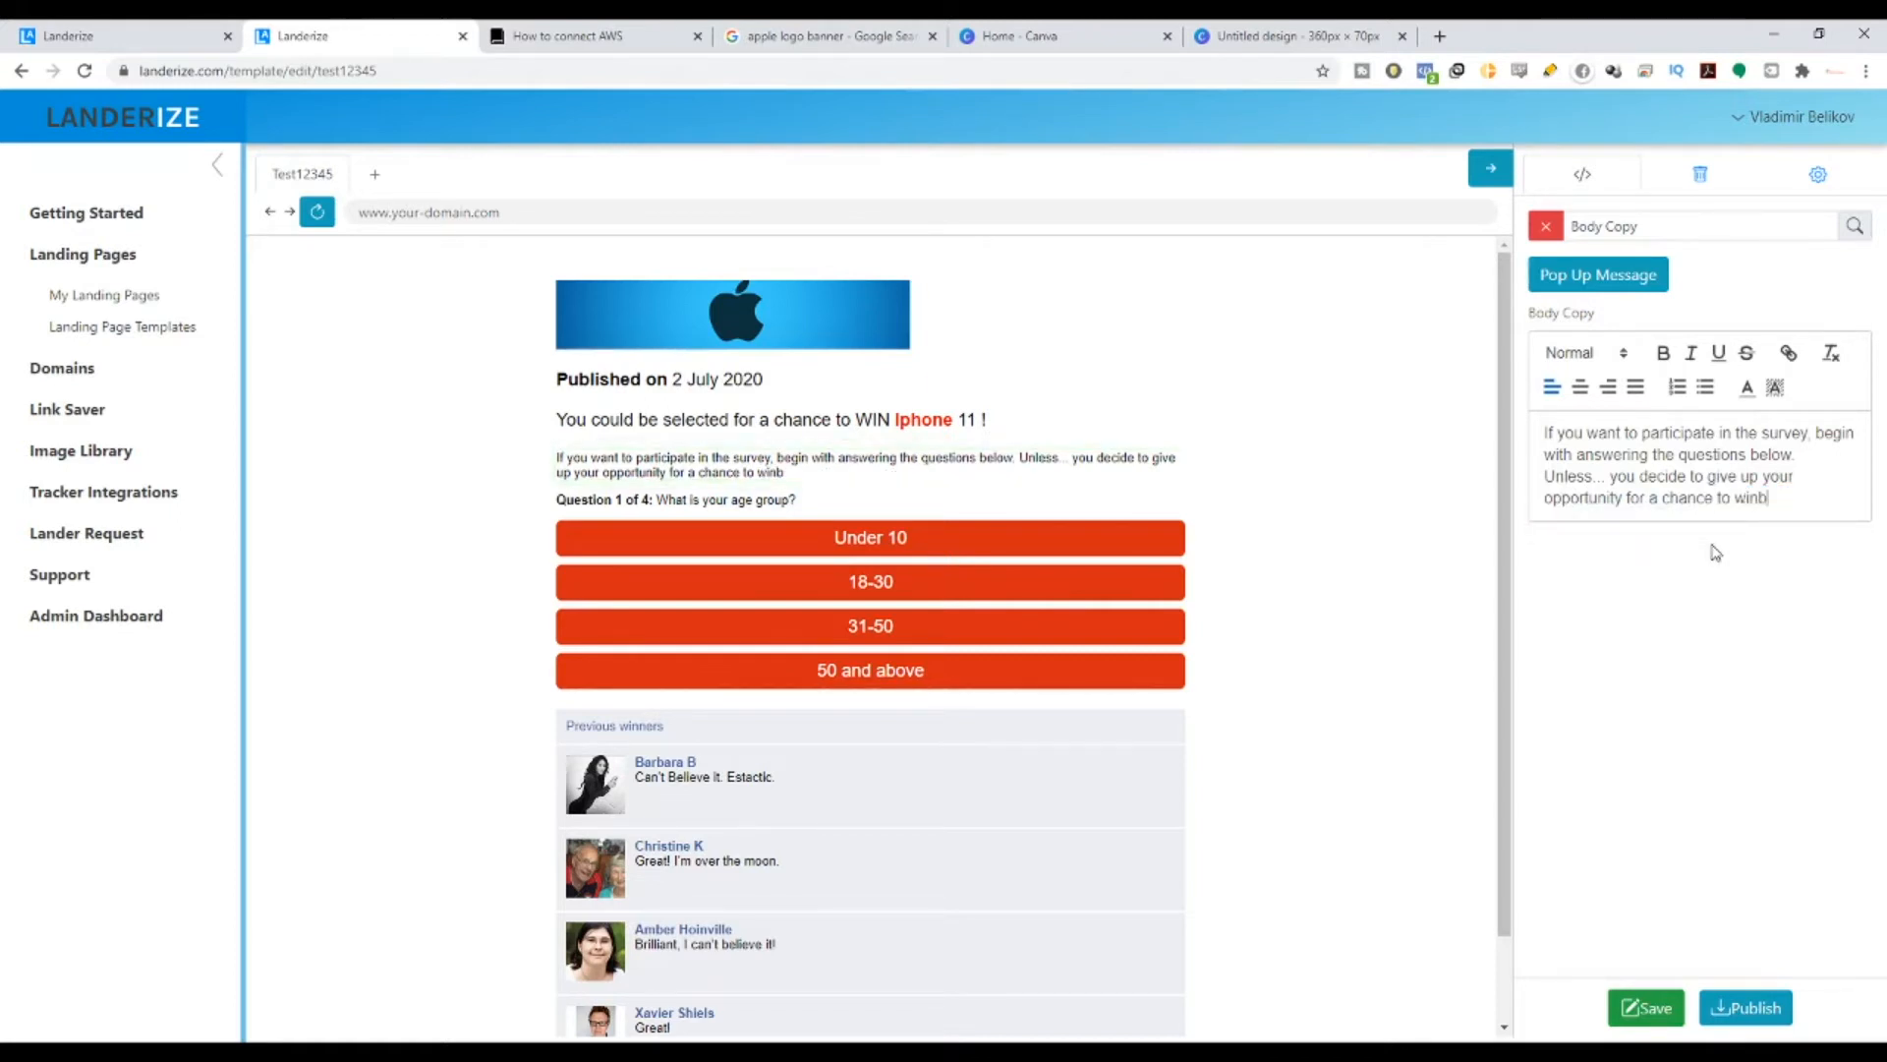
key(BackSpace)
text(Iphone 11)
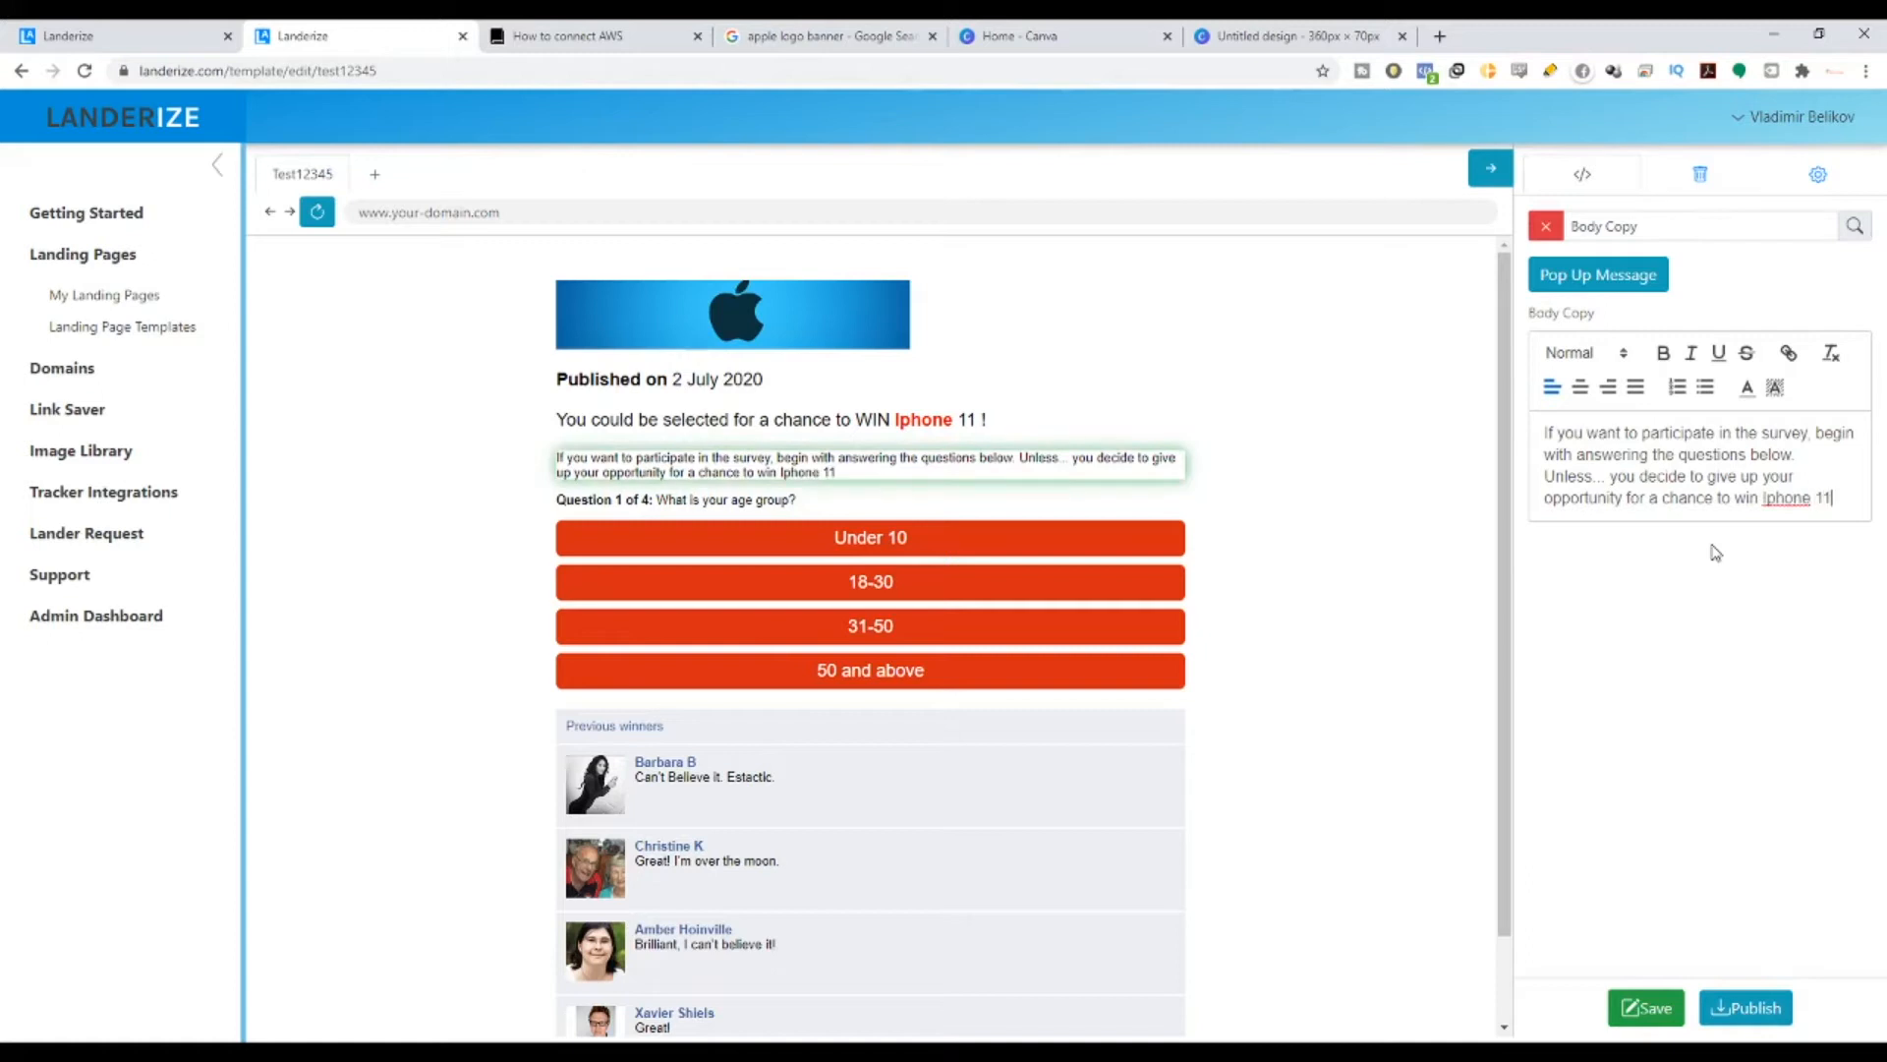
text( today!)
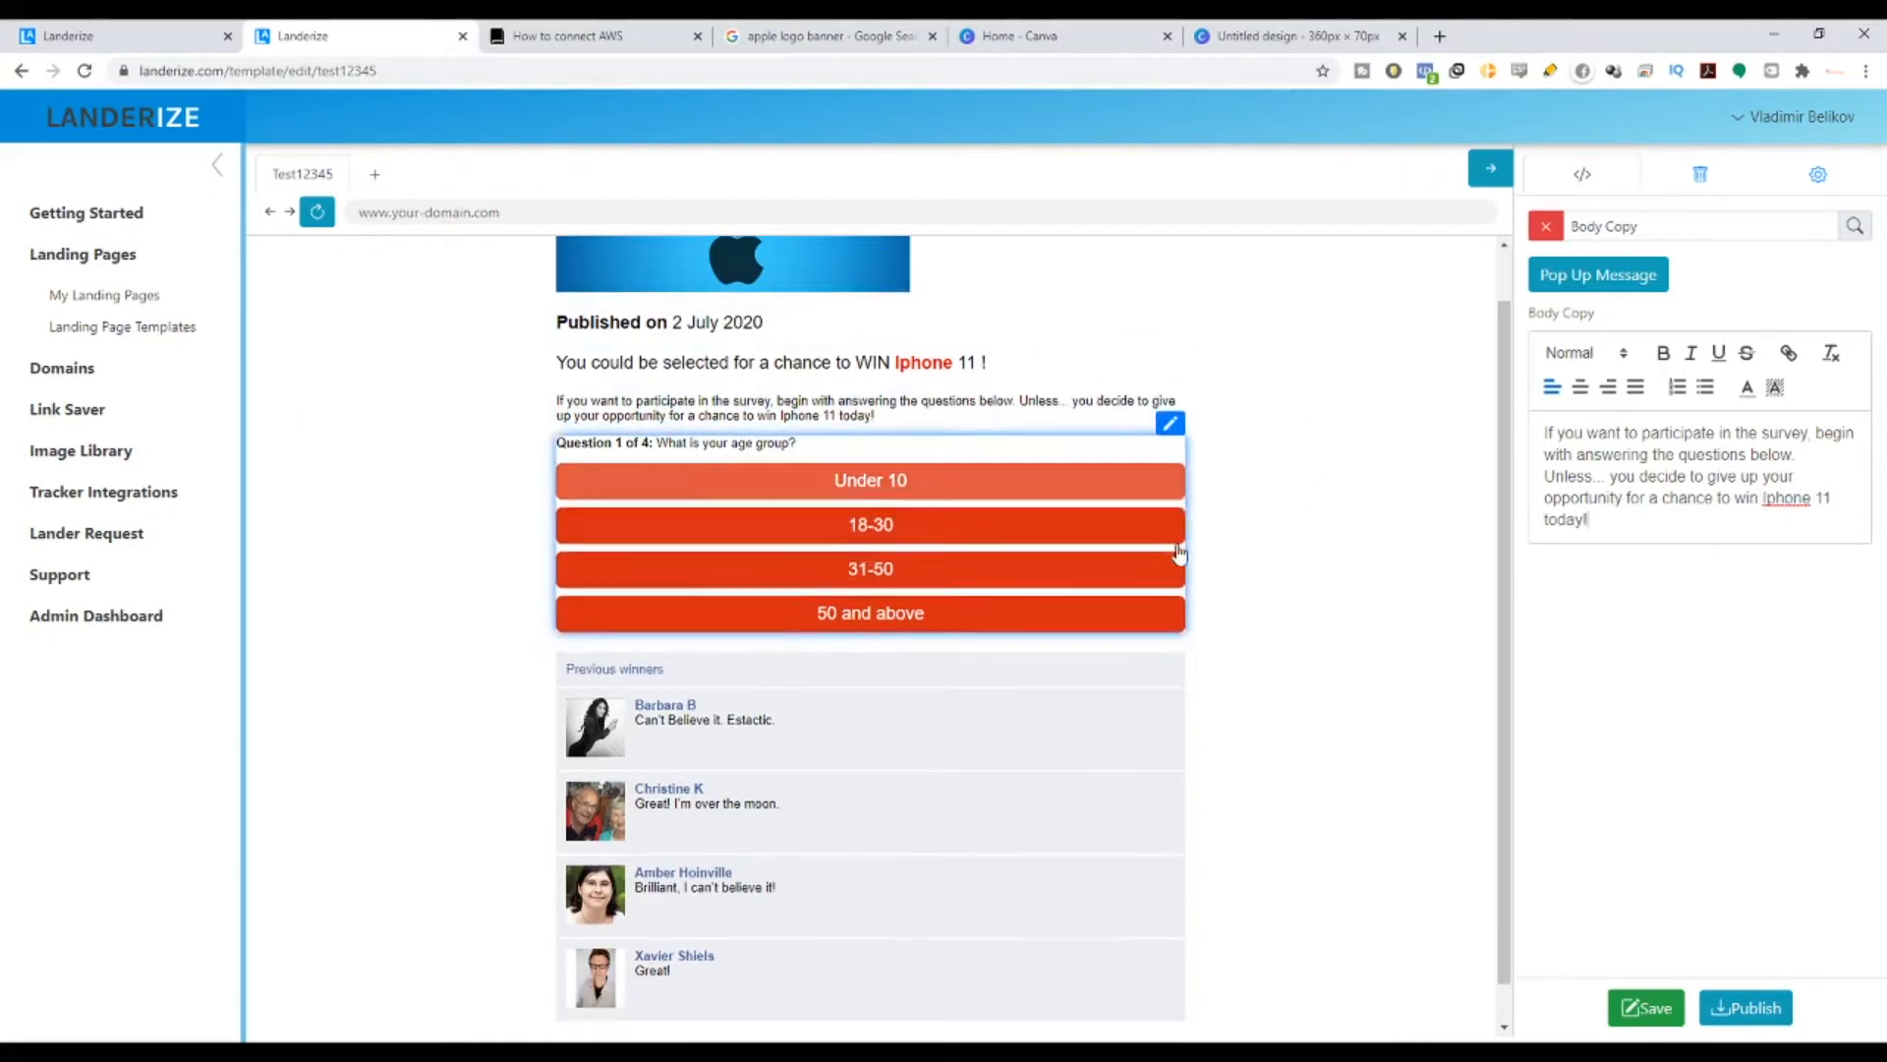
scroll(1138, 489, down, 1)
scroll(1180, 498, up, 1)
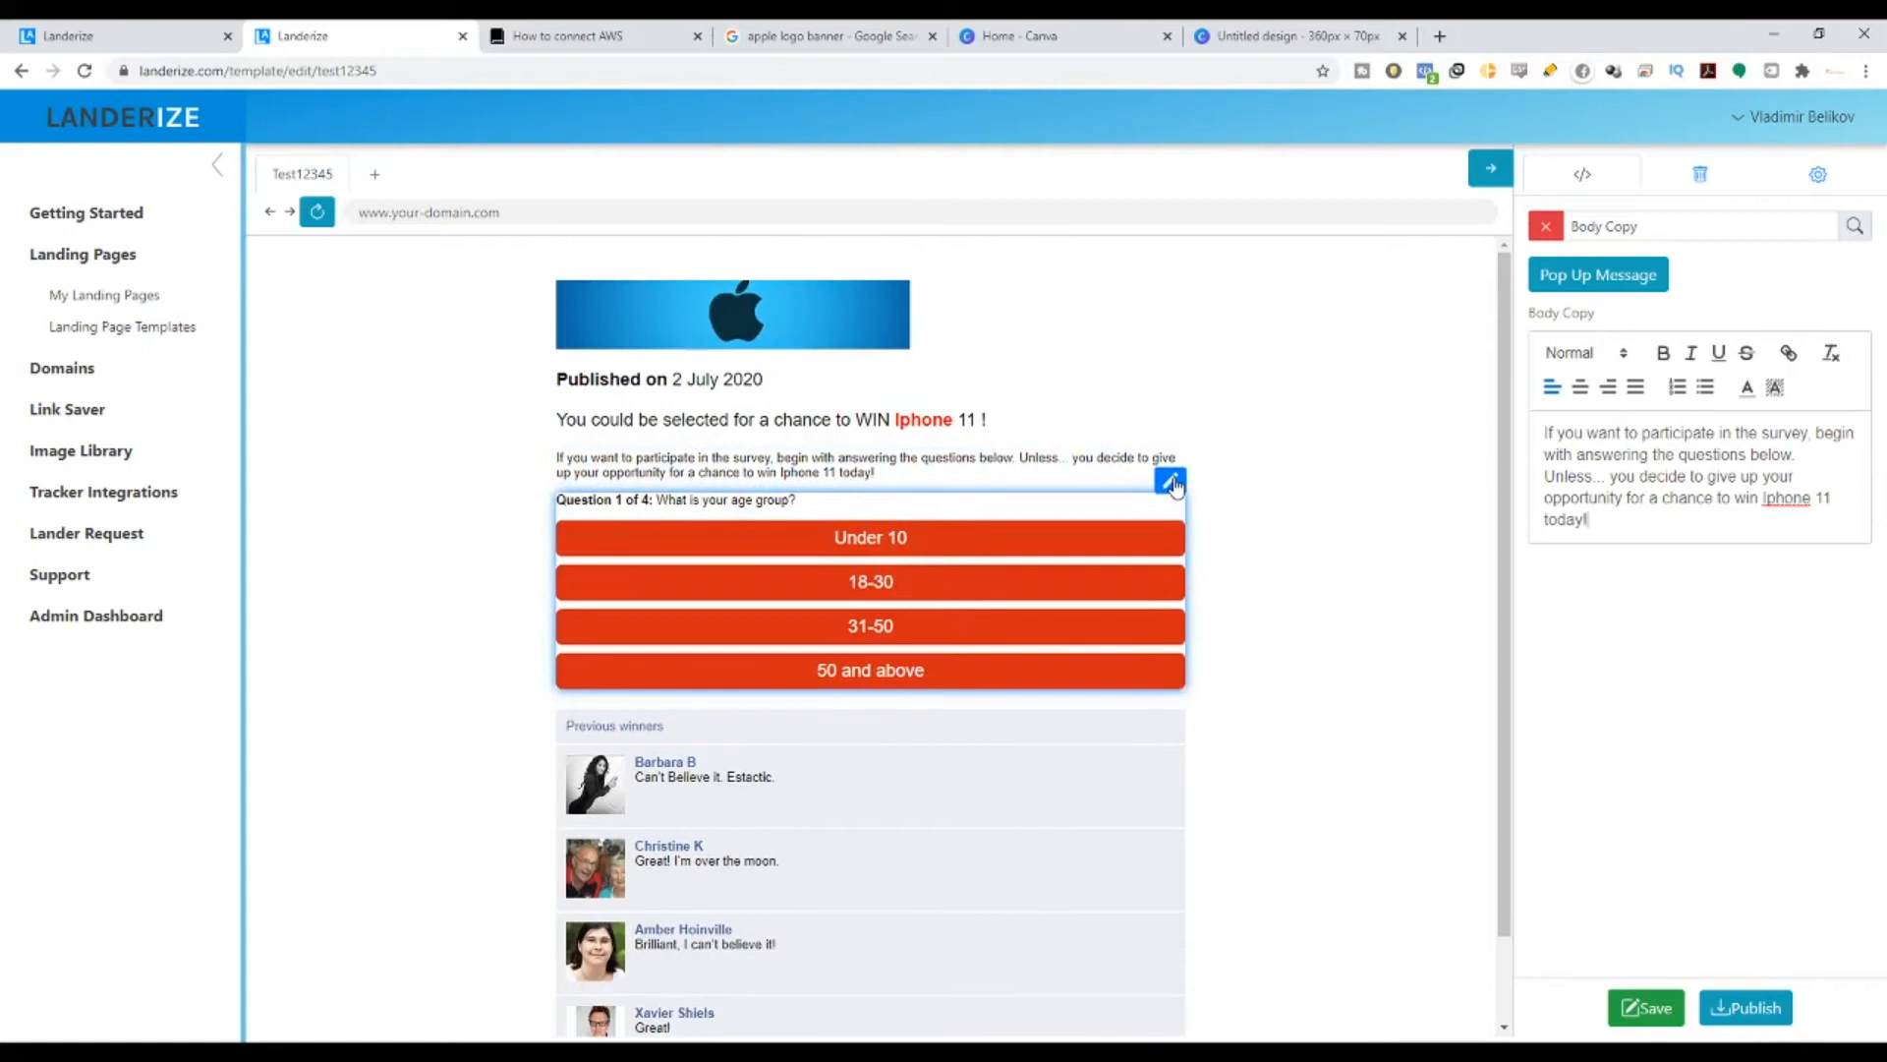
- Review Question 1 'What is your age group?' and its answers, save, then answer 18-30
click(1171, 481)
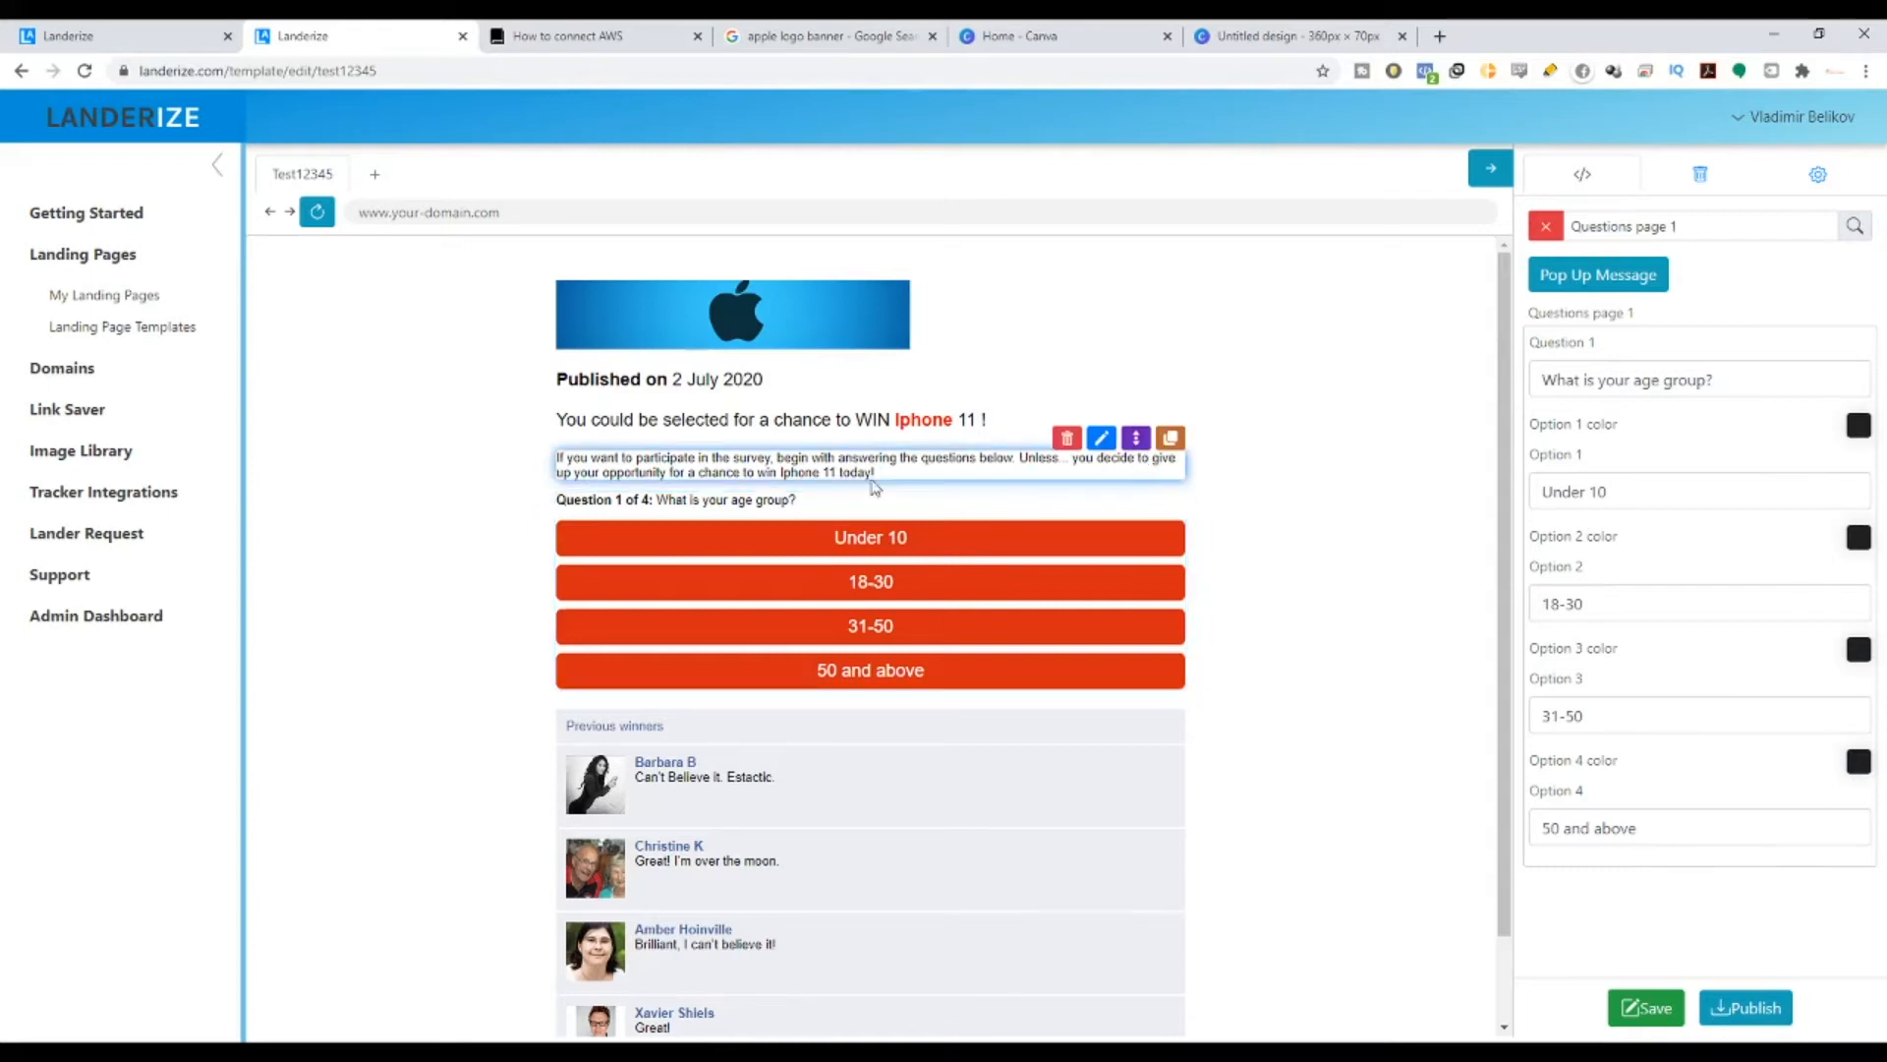
drag(565, 501, 777, 502)
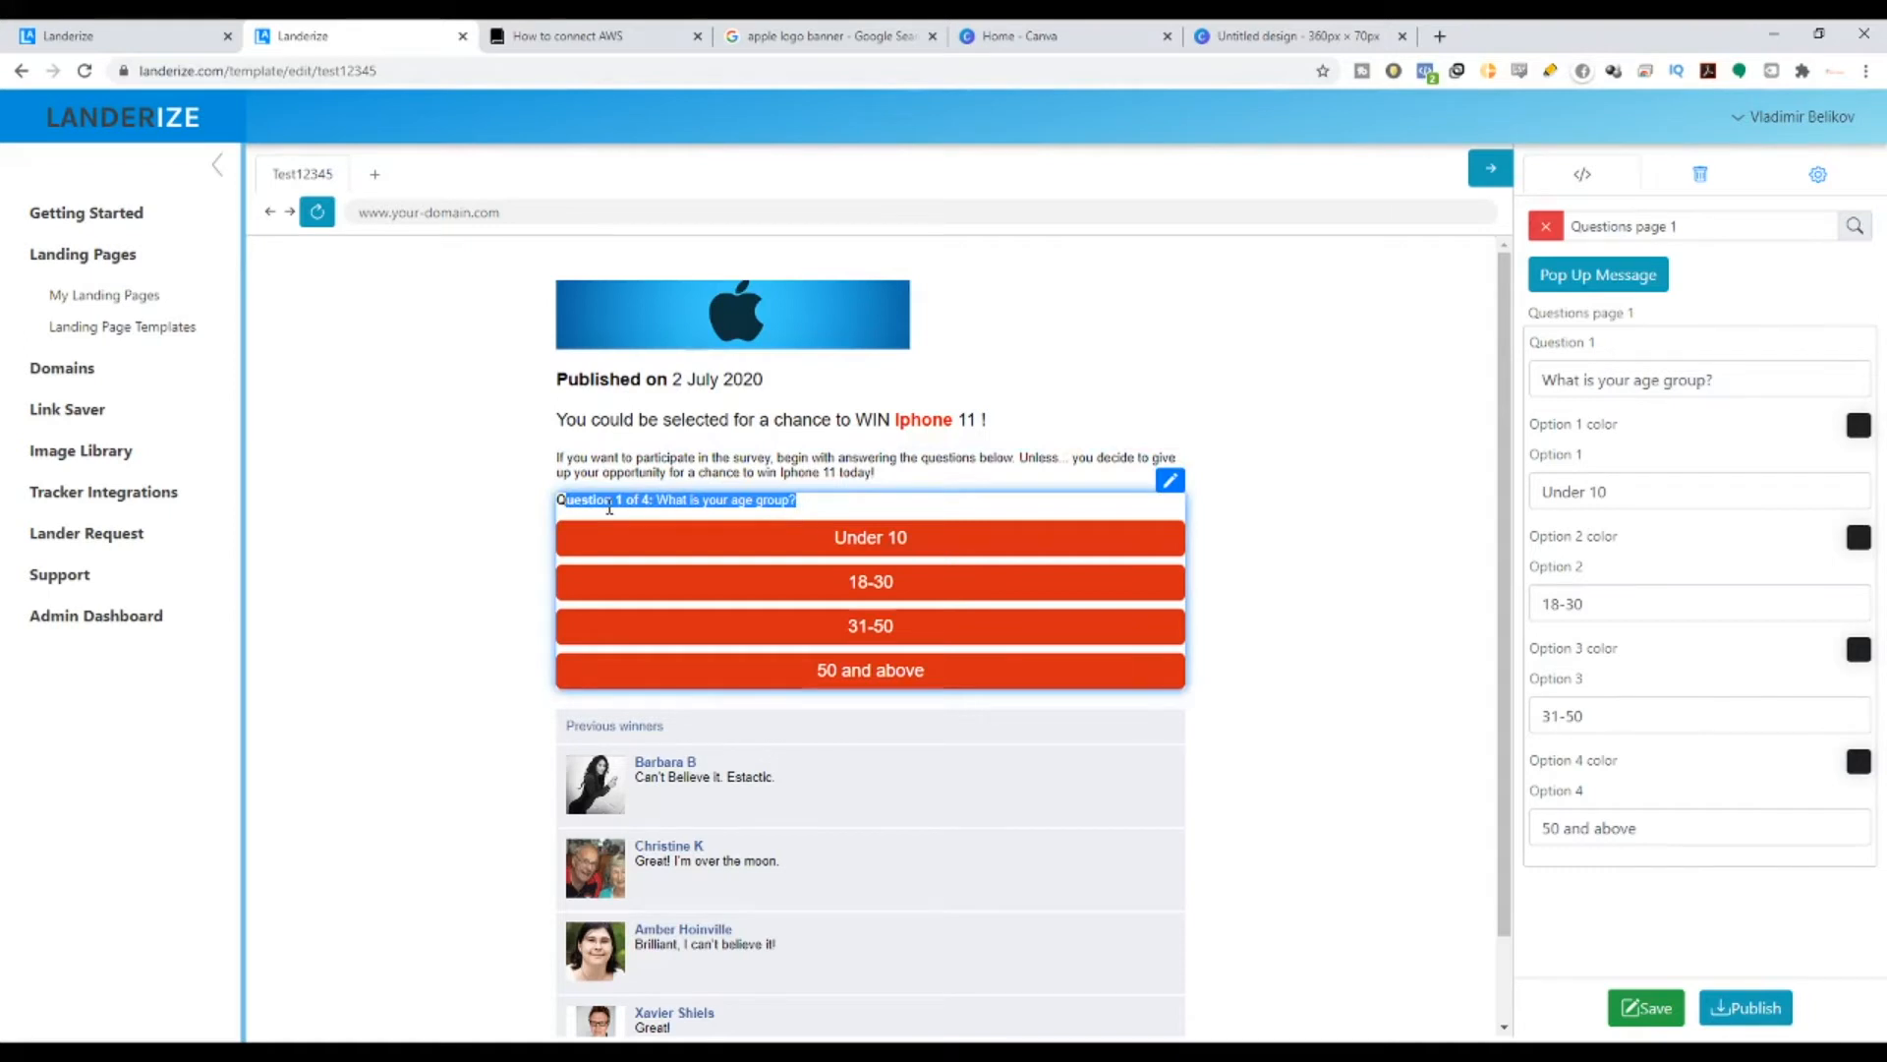
drag(557, 501, 796, 506)
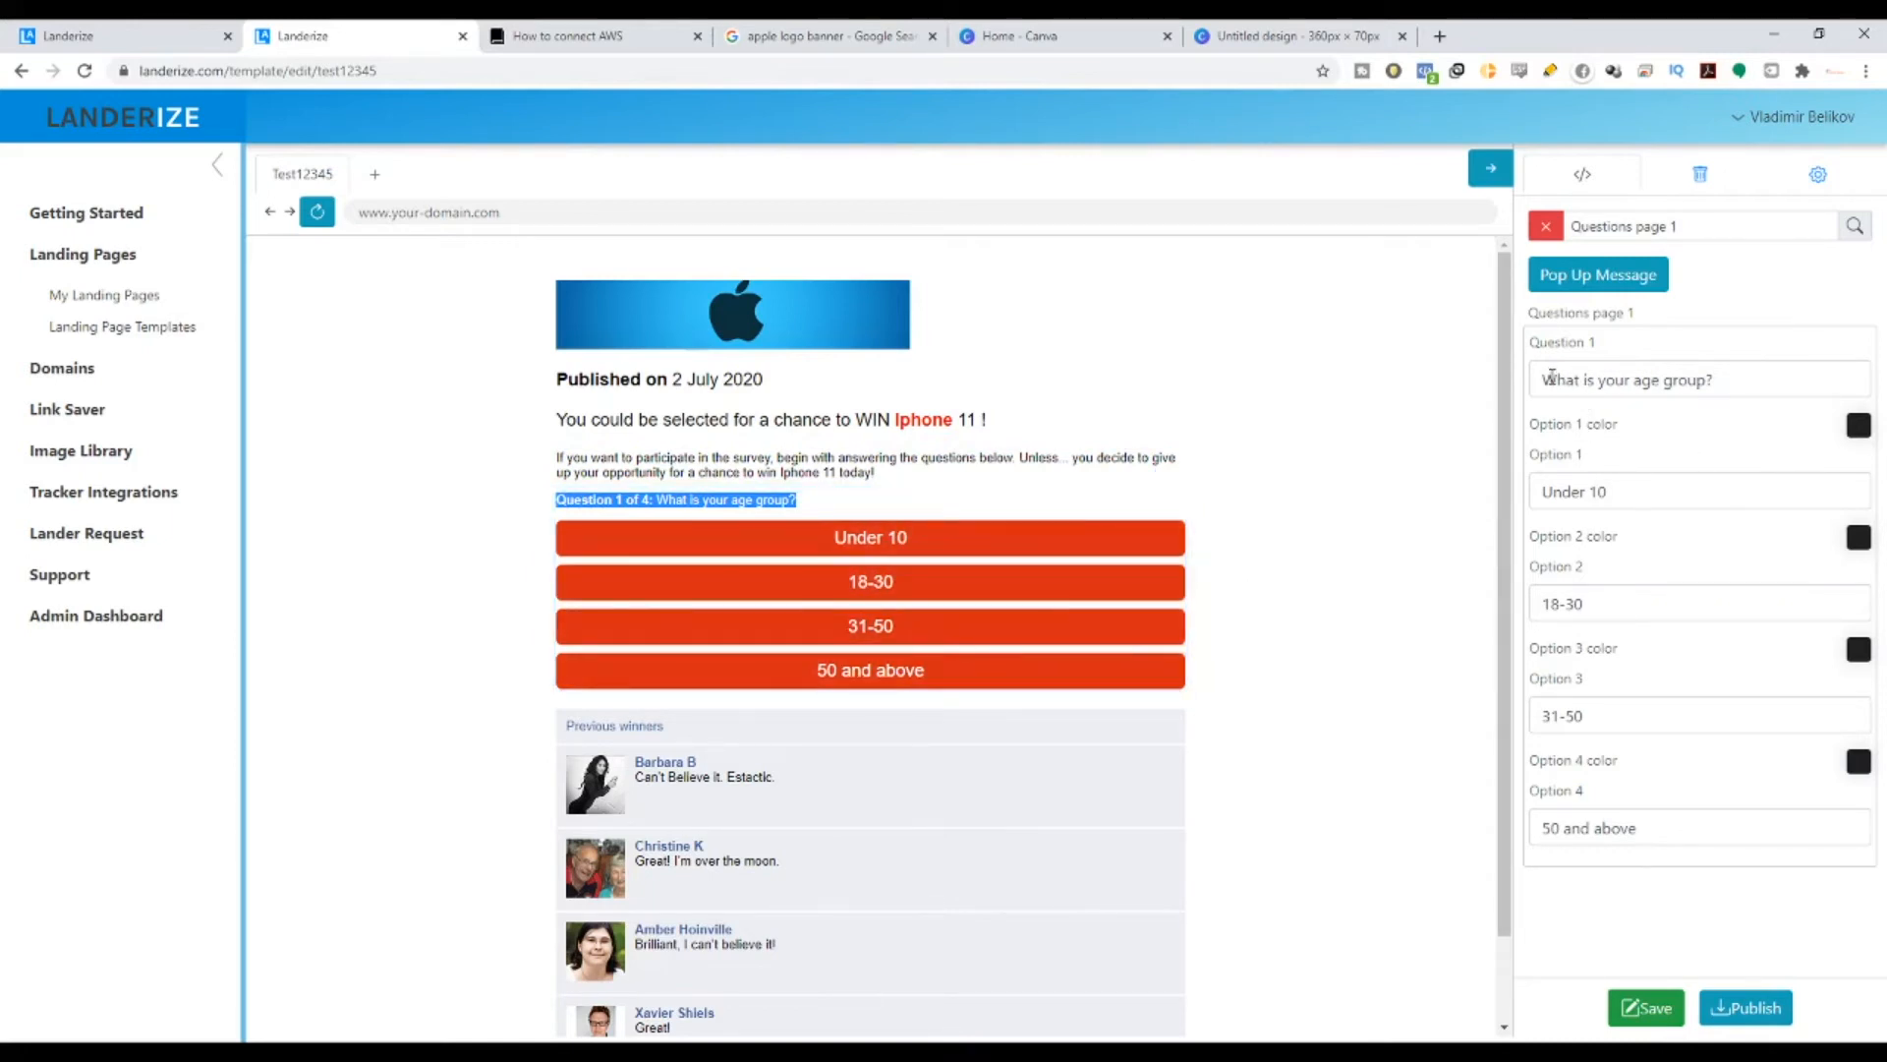
drag(1551, 377, 1696, 382)
drag(1651, 494, 1545, 492)
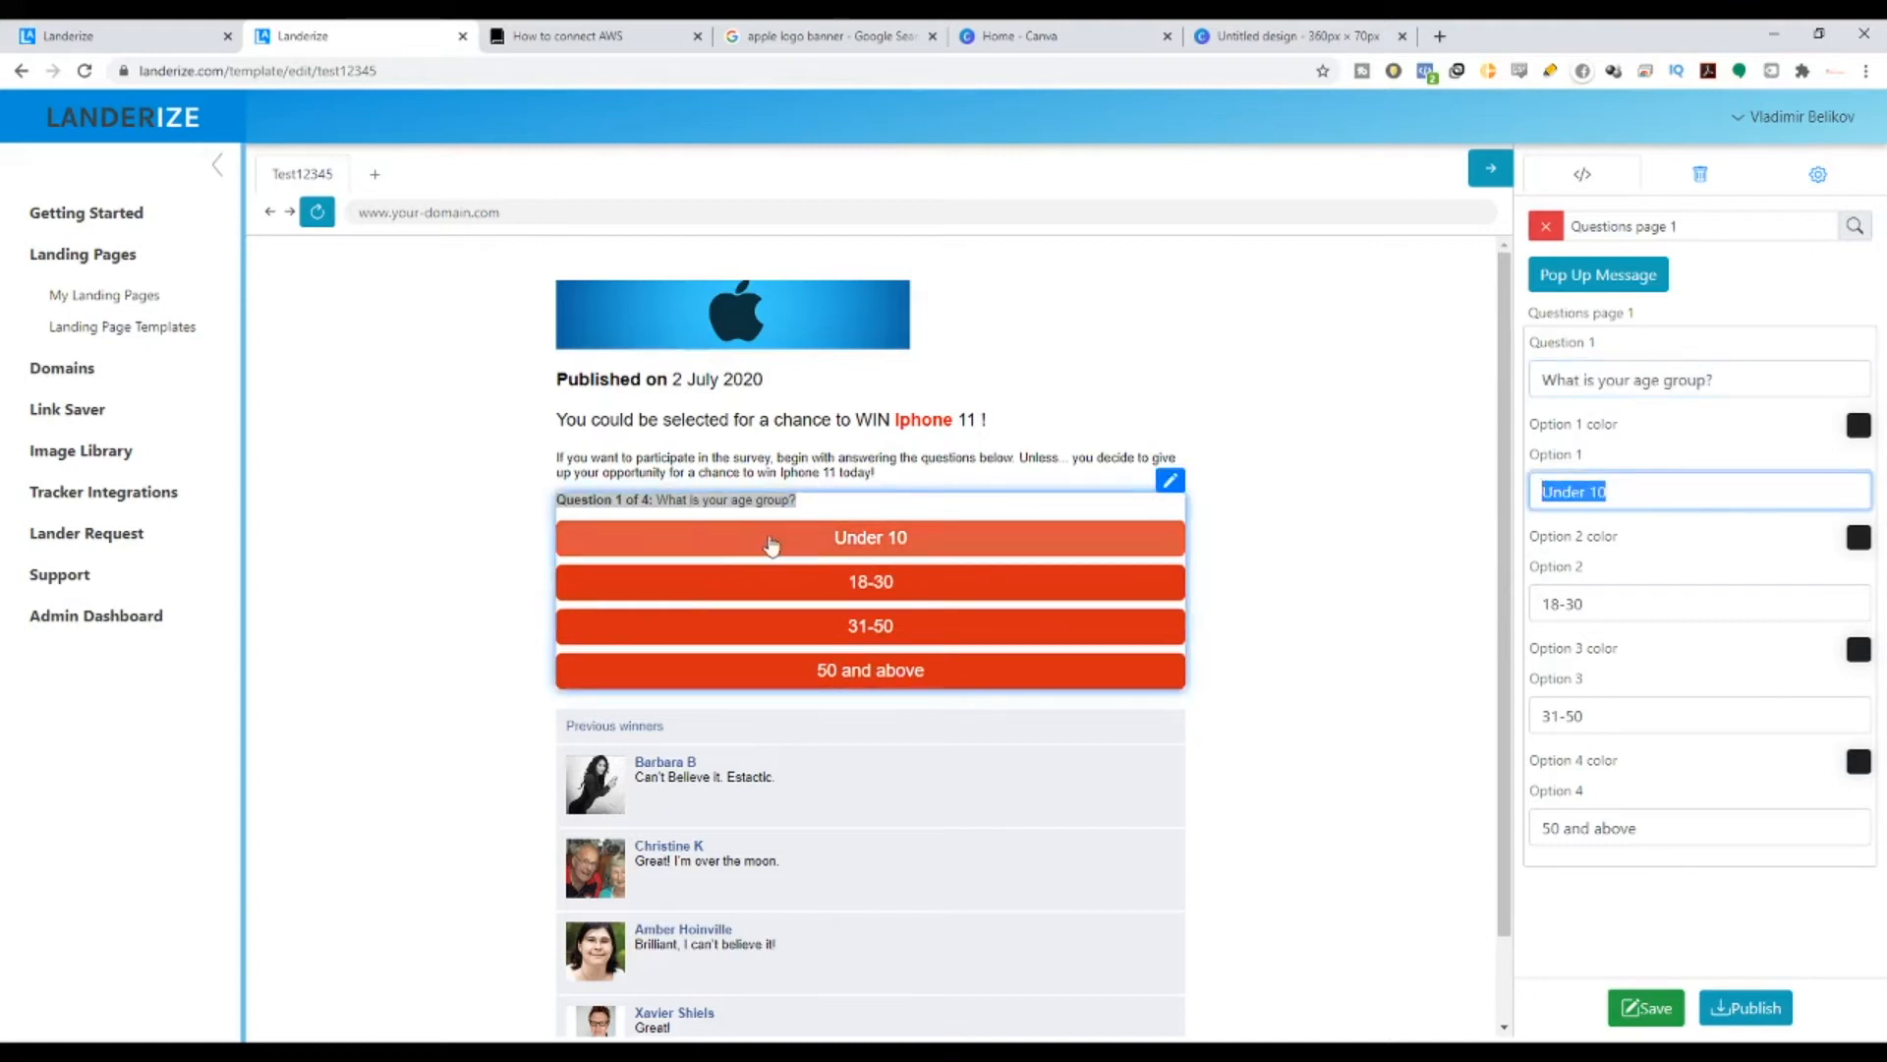
drag(1735, 603, 1541, 604)
drag(1623, 722, 1541, 733)
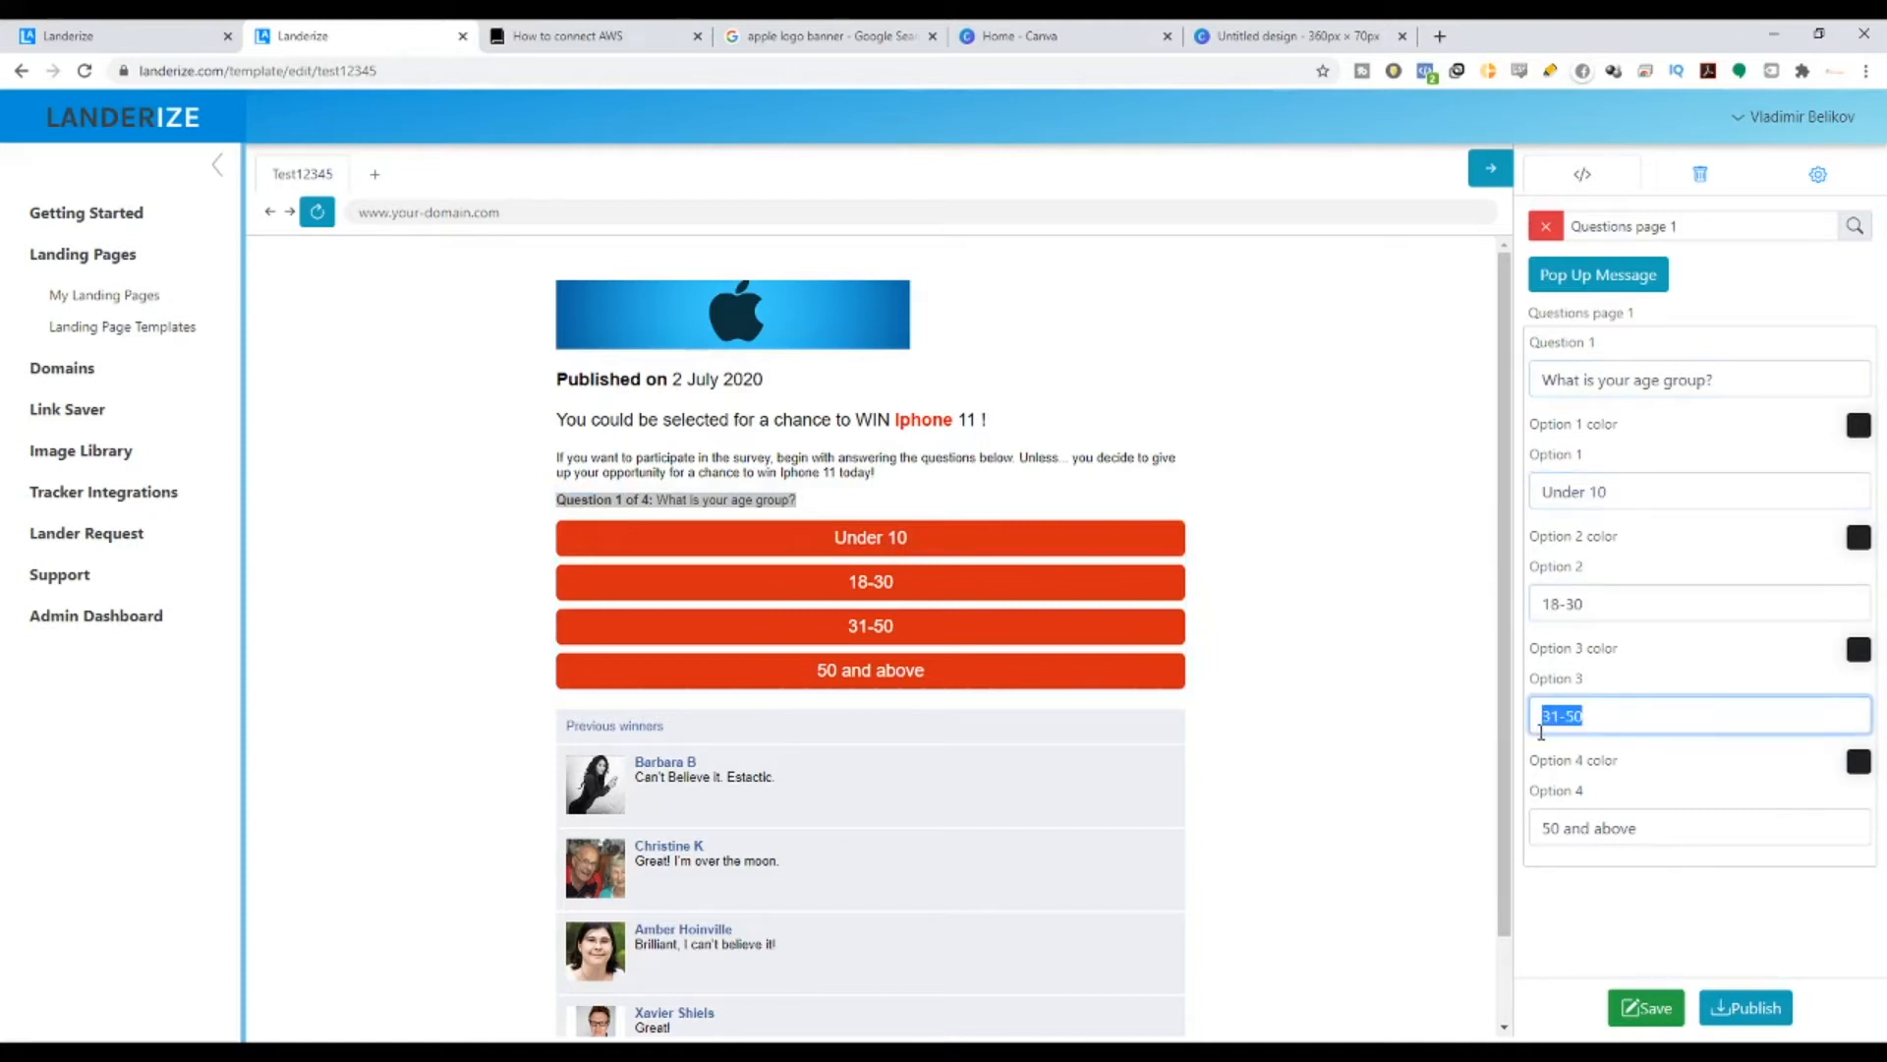
drag(1701, 841, 1541, 829)
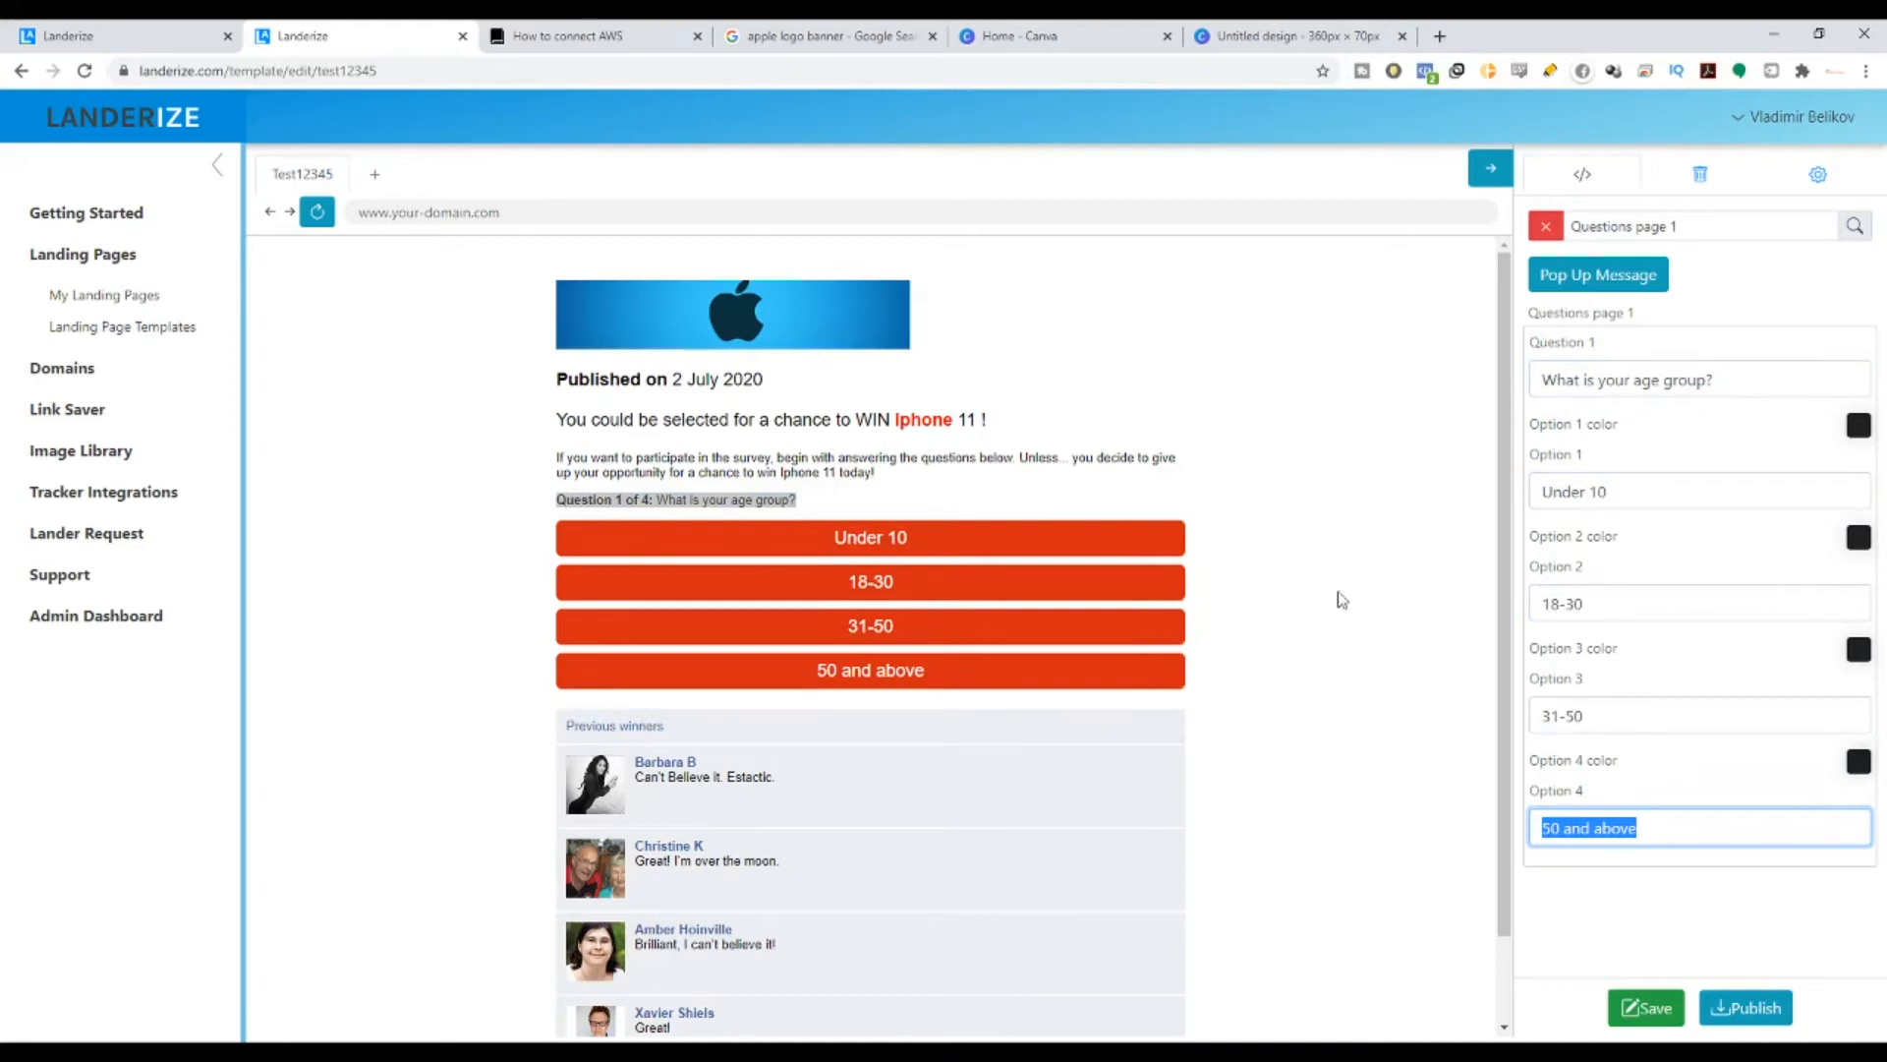
click(1659, 1009)
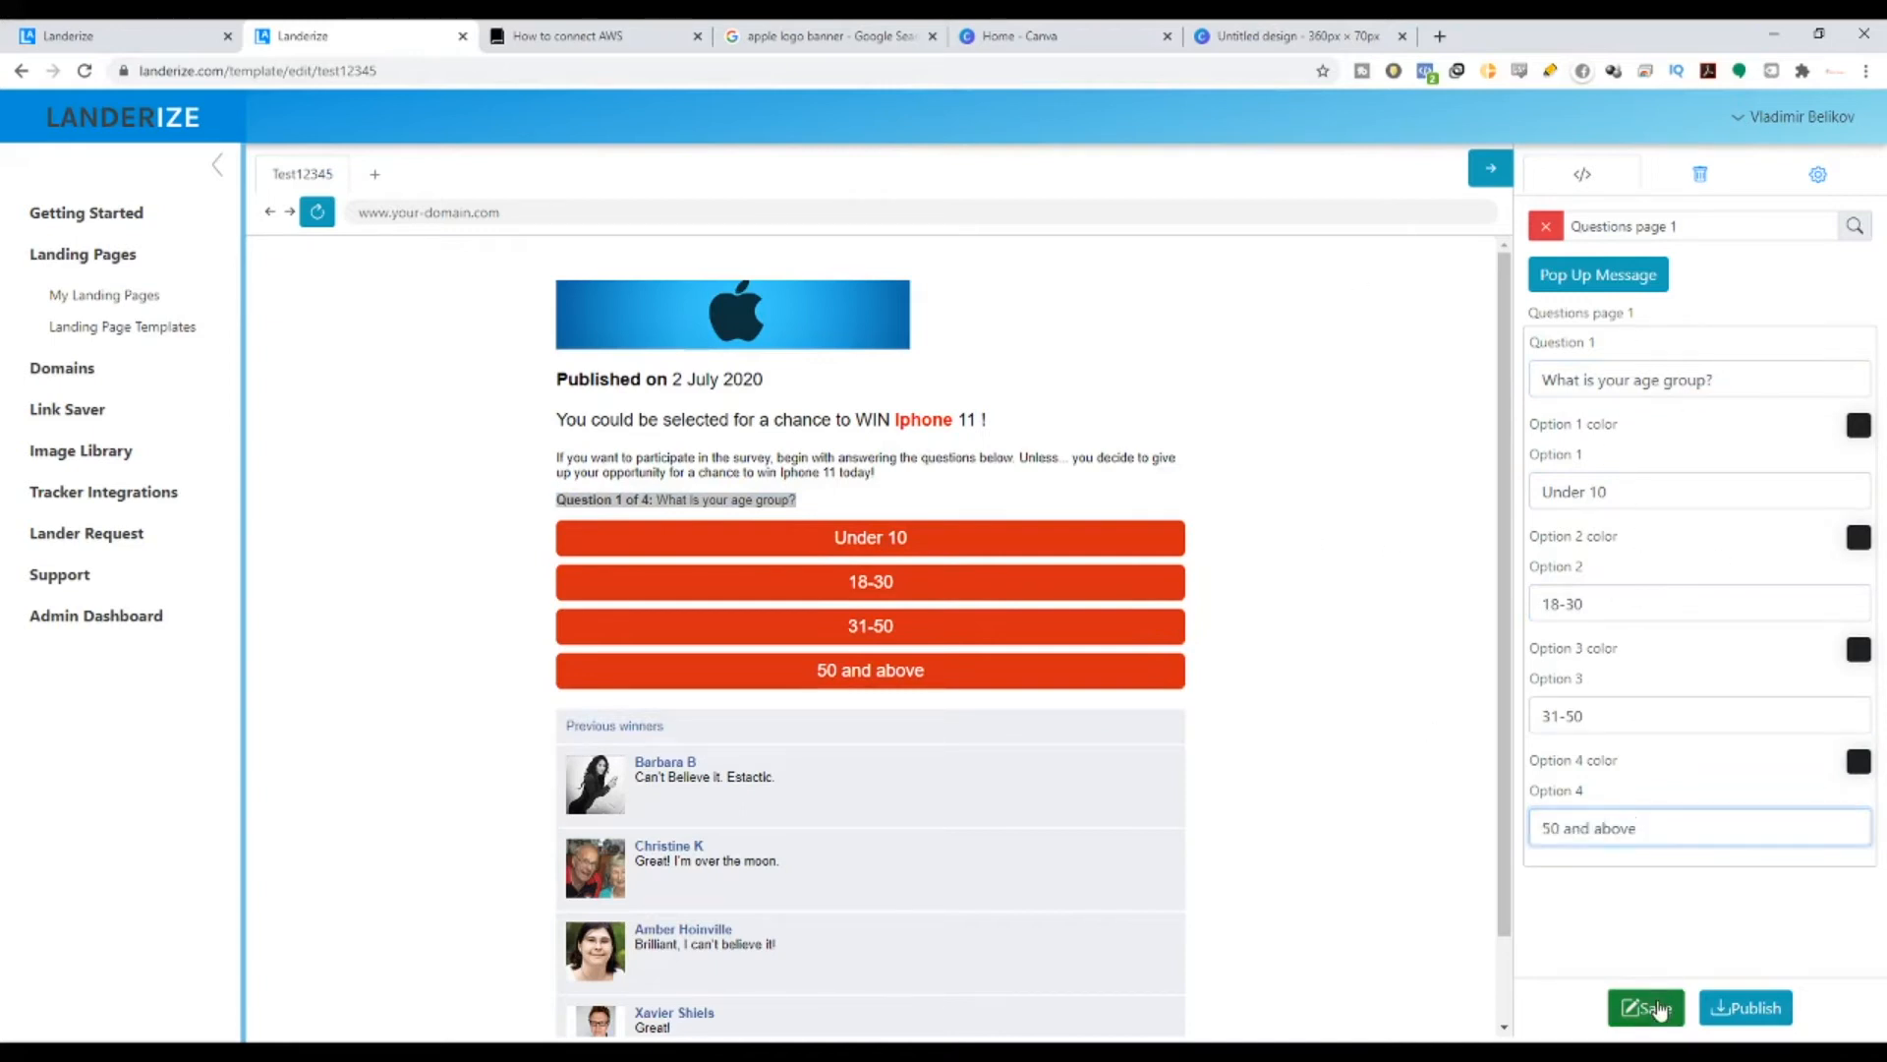
click(1101, 580)
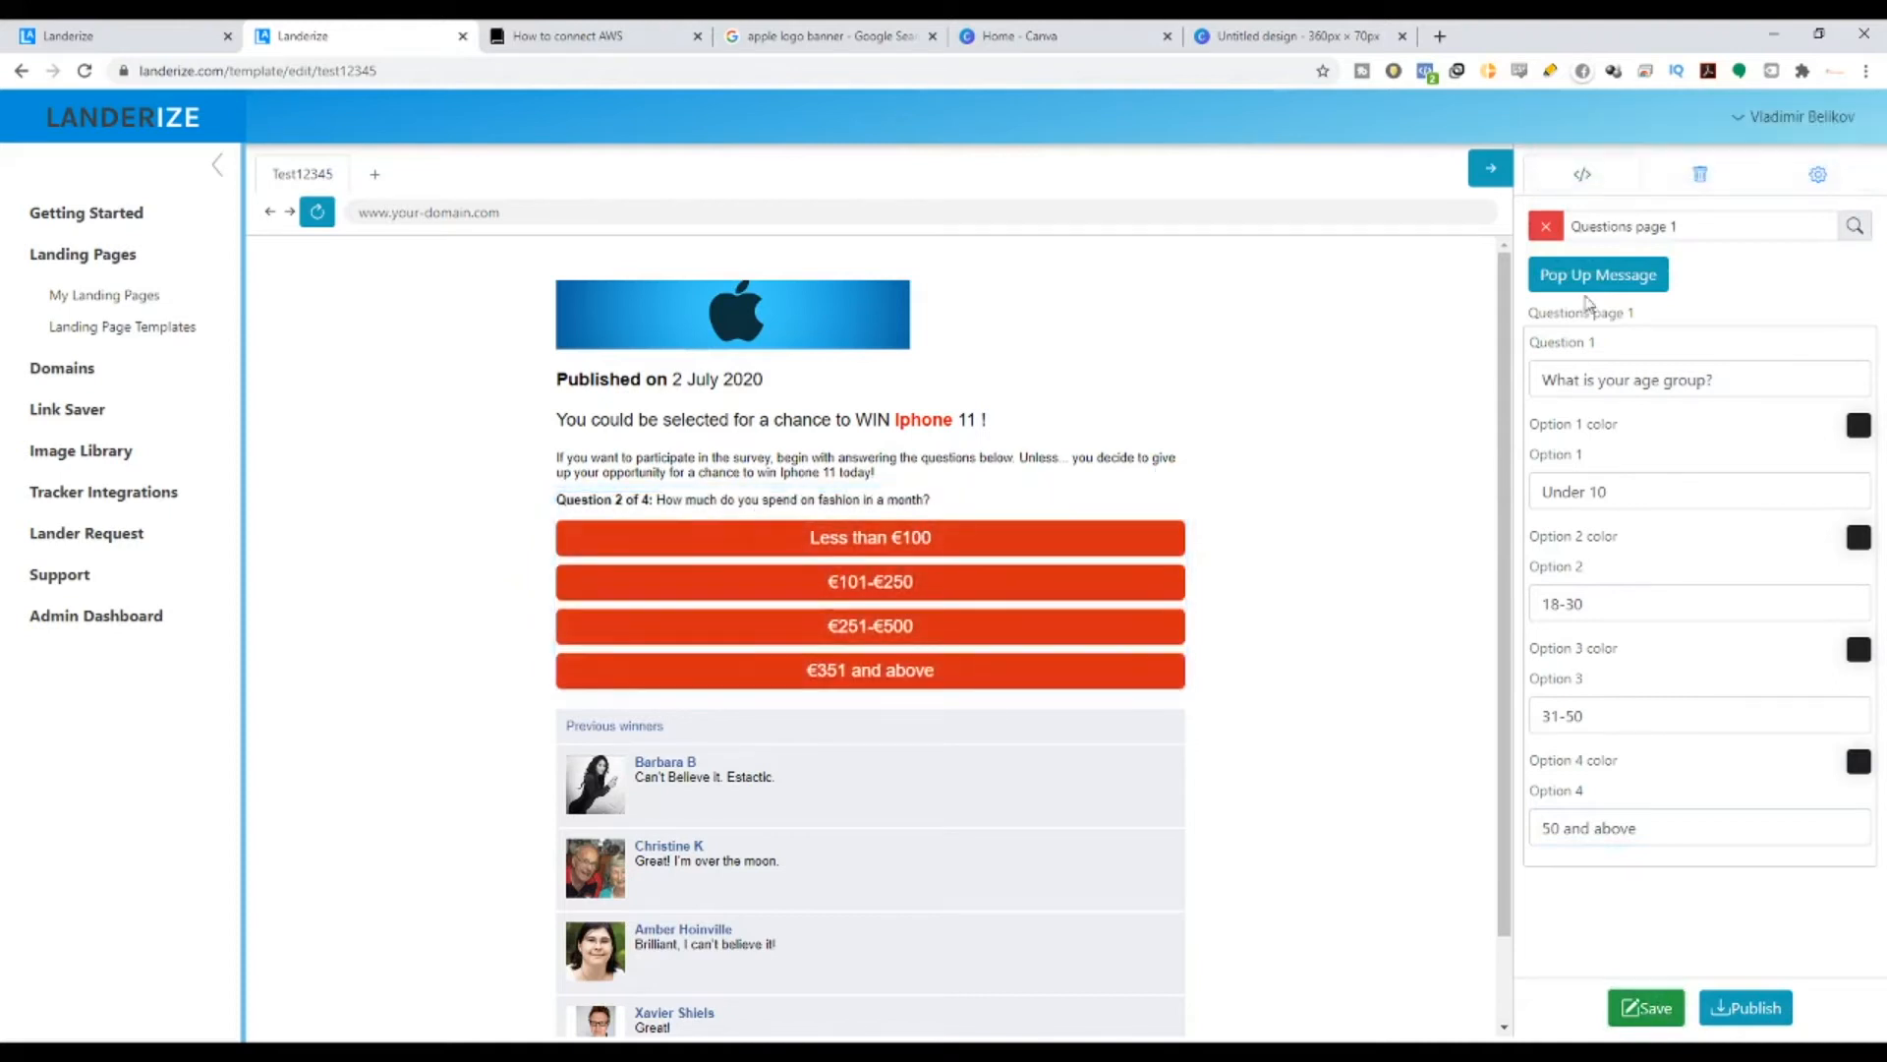
- Dismiss the 'Template is saved' notice and scroll the settings panel to the Question 2 fields
click(1545, 226)
scroll(1661, 639, down, 11)
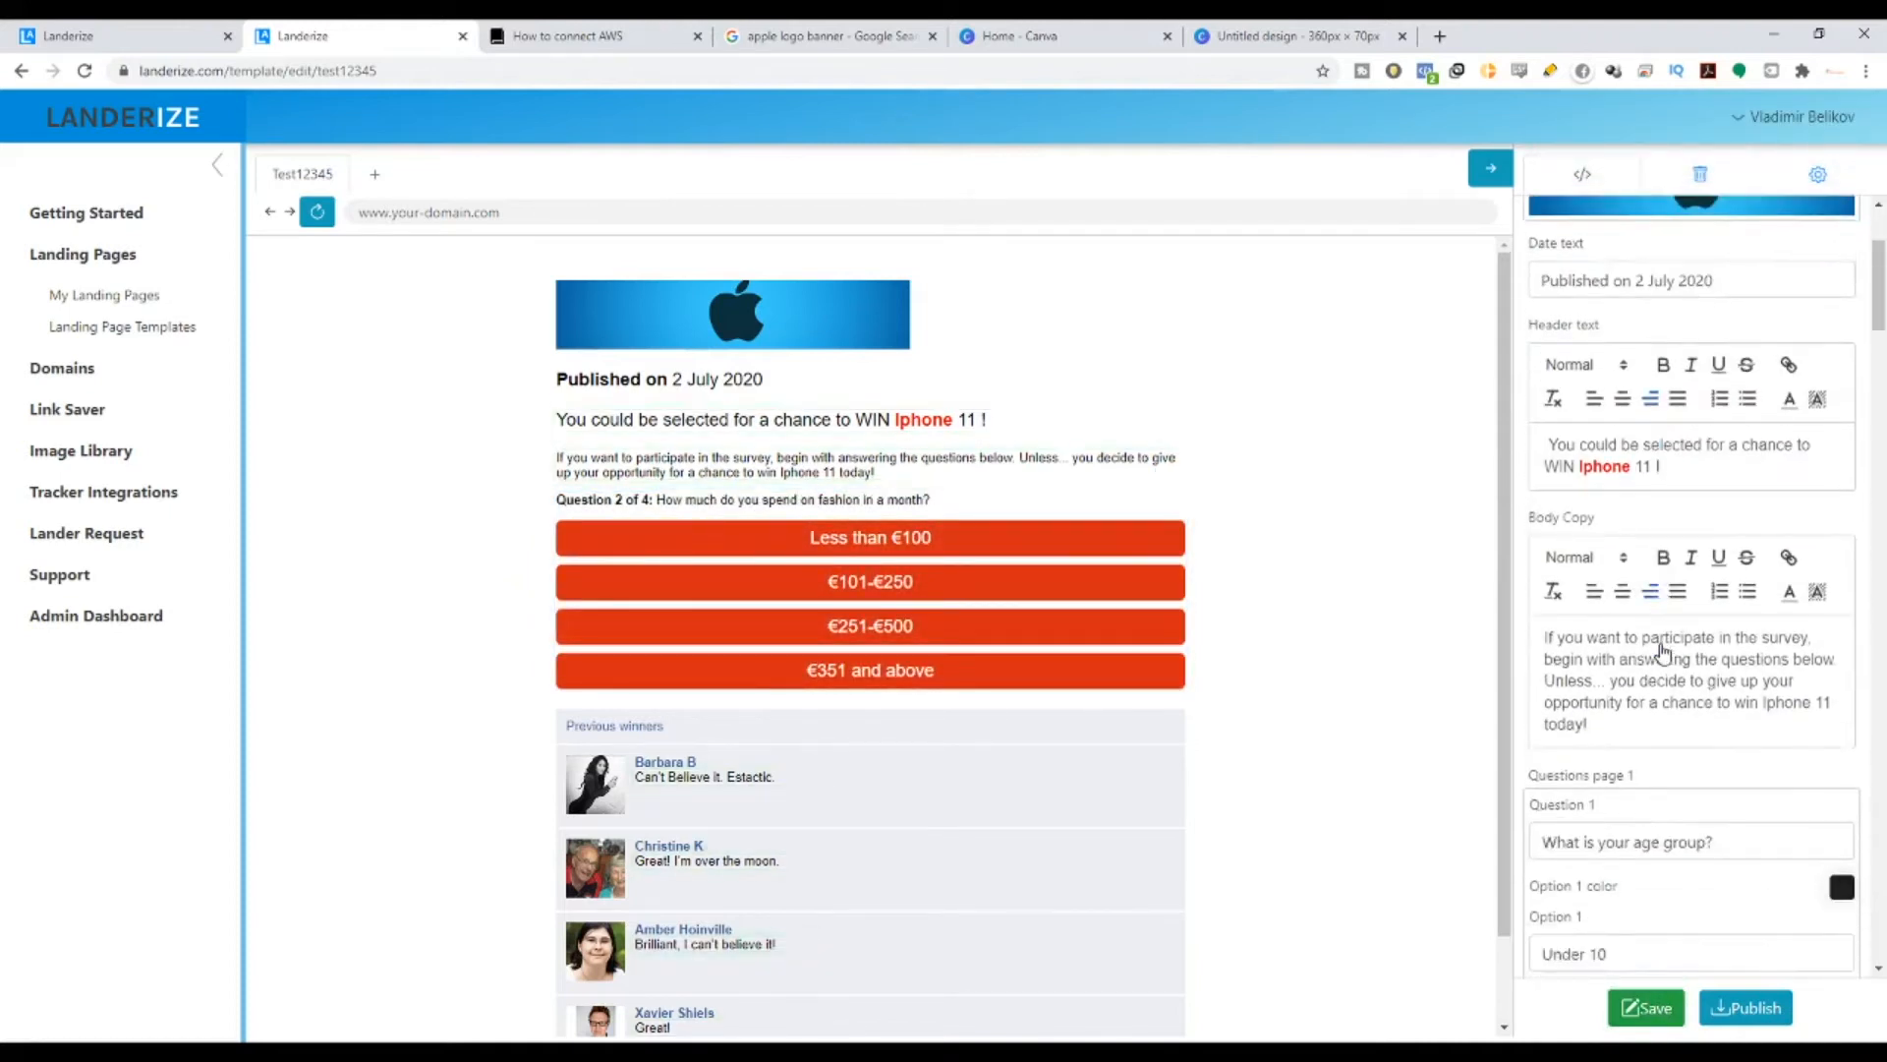
scroll(1662, 656, down, 2)
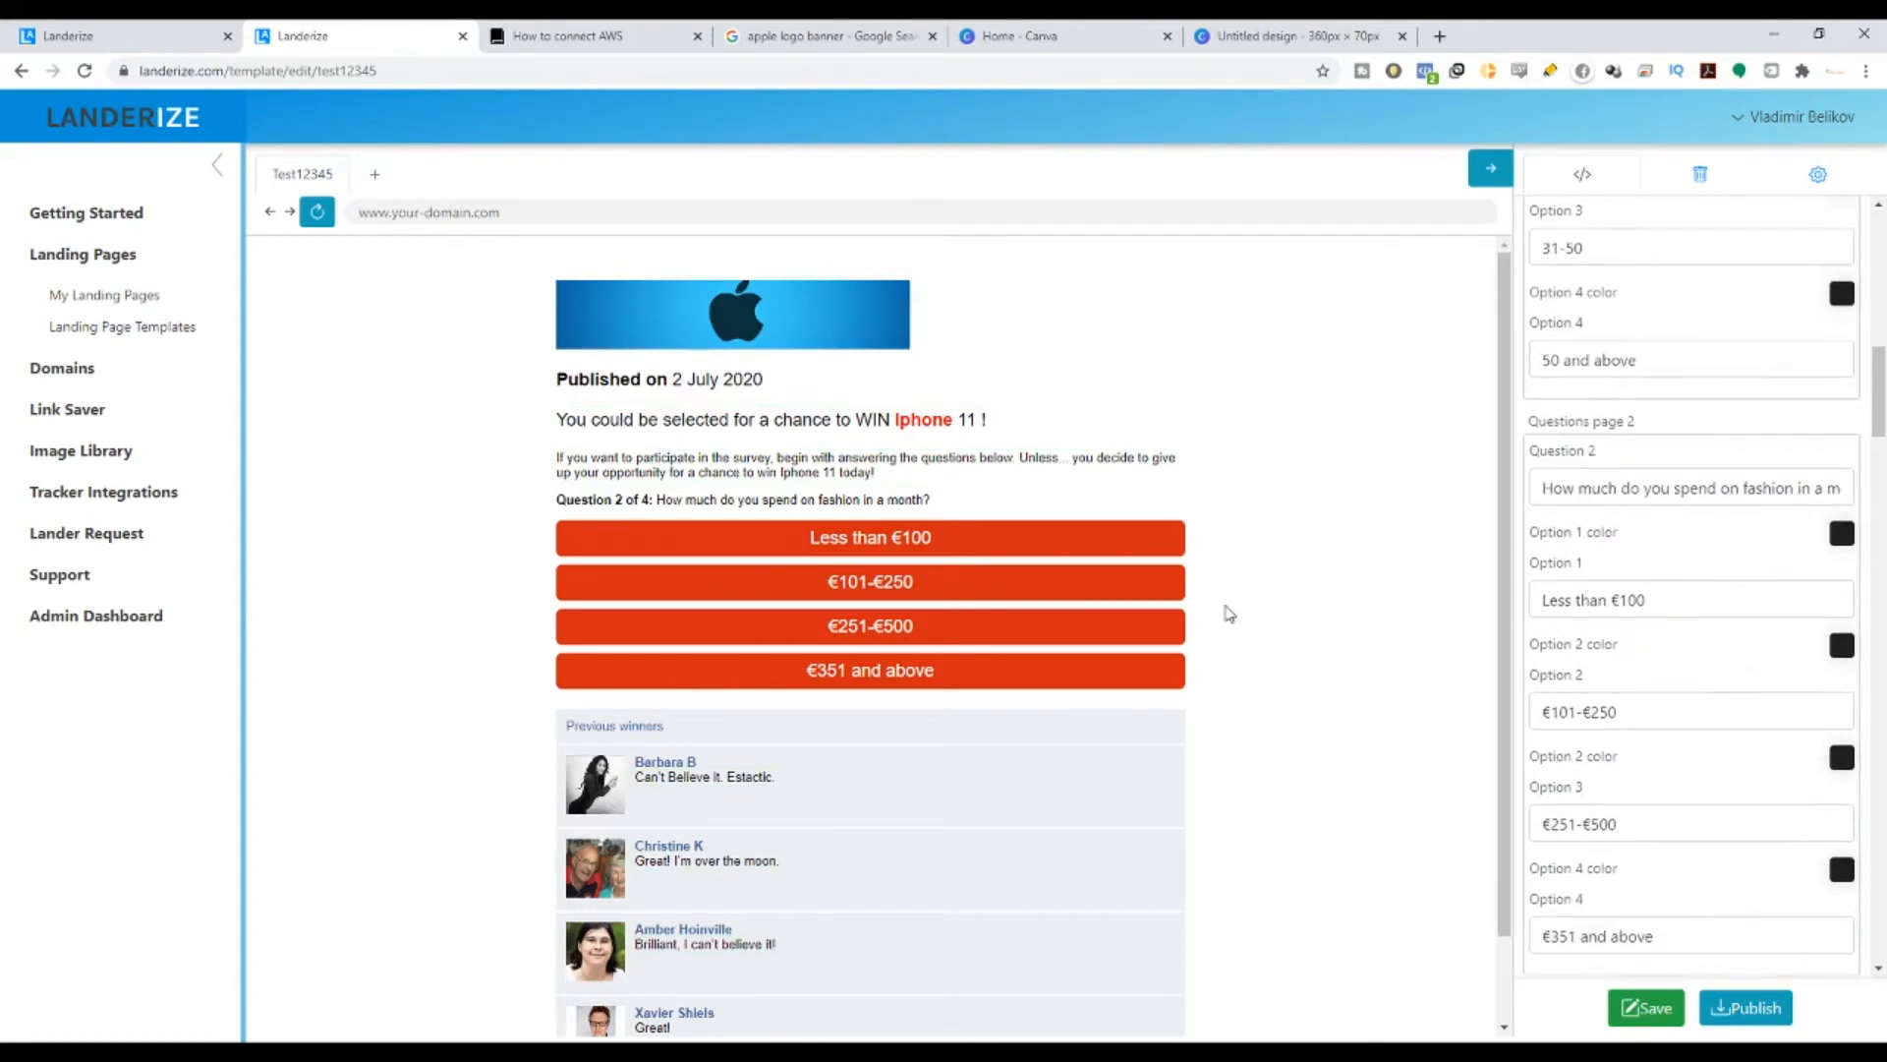
drag(685, 502, 917, 505)
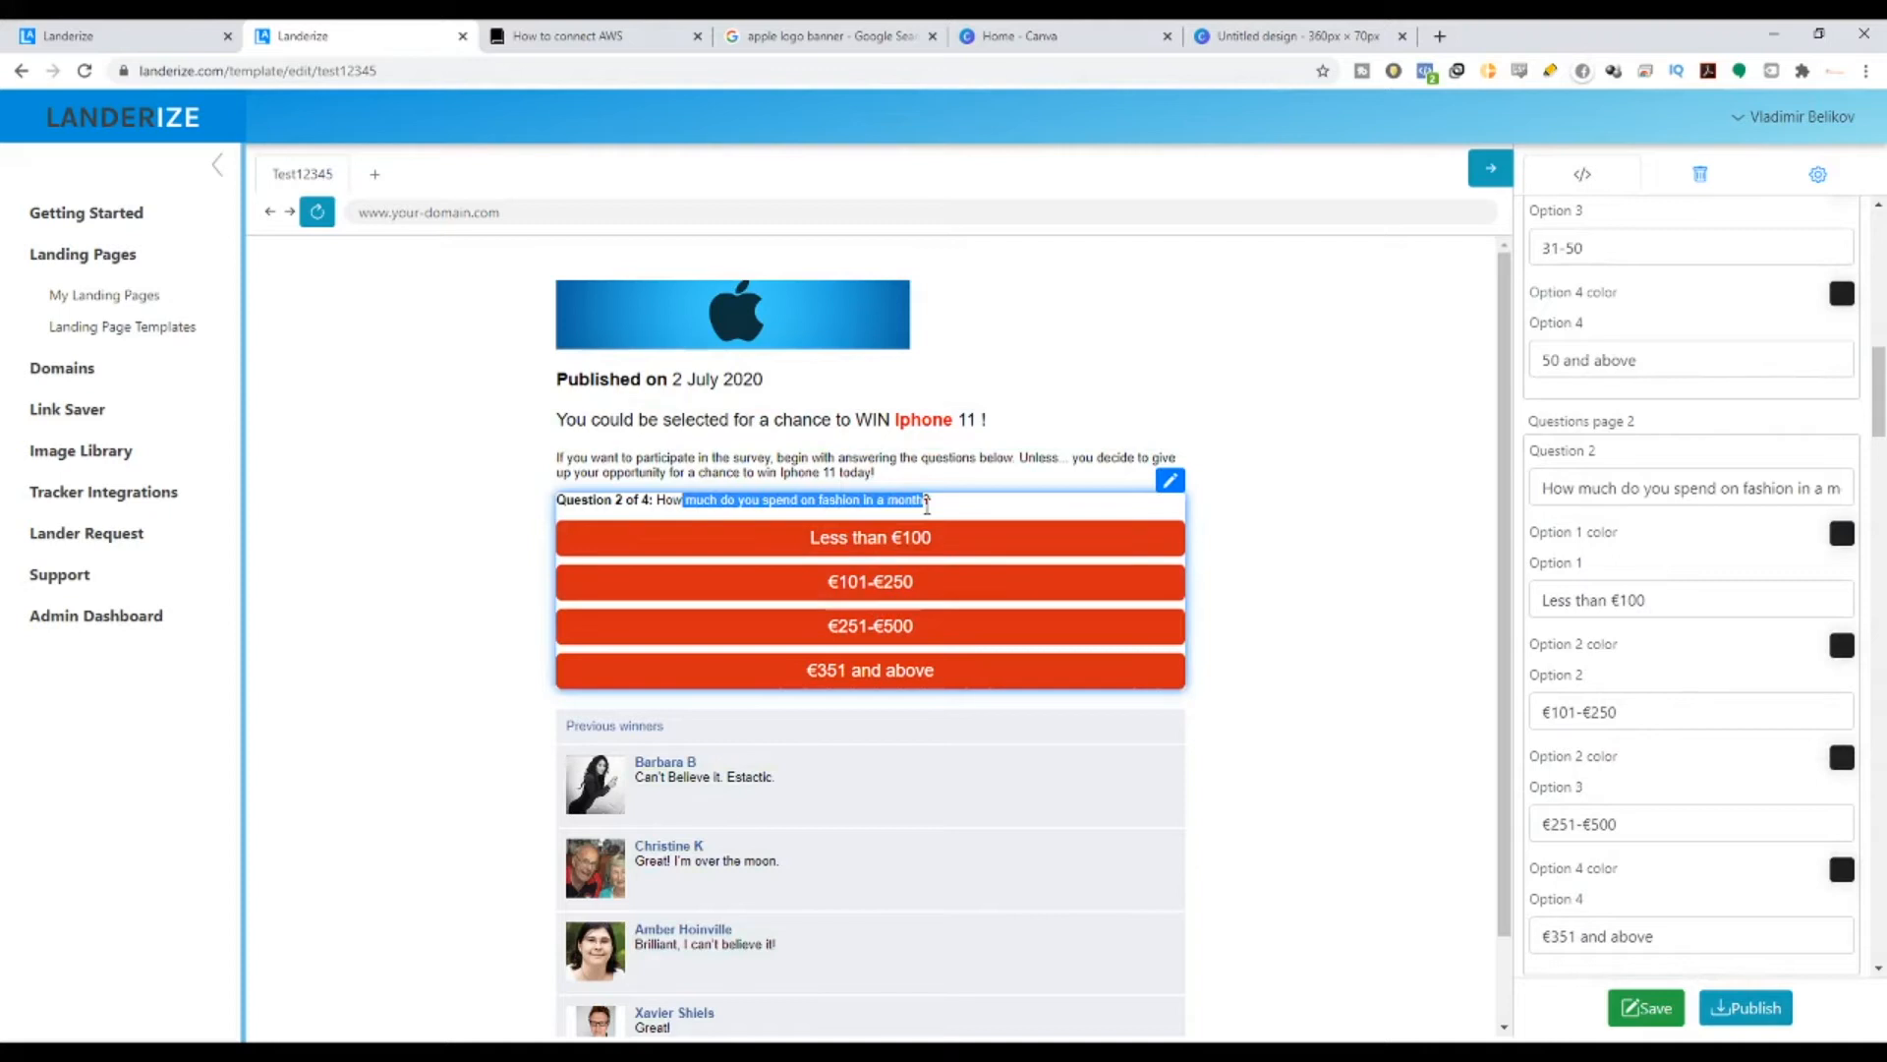
scroll(1677, 727, down, 4)
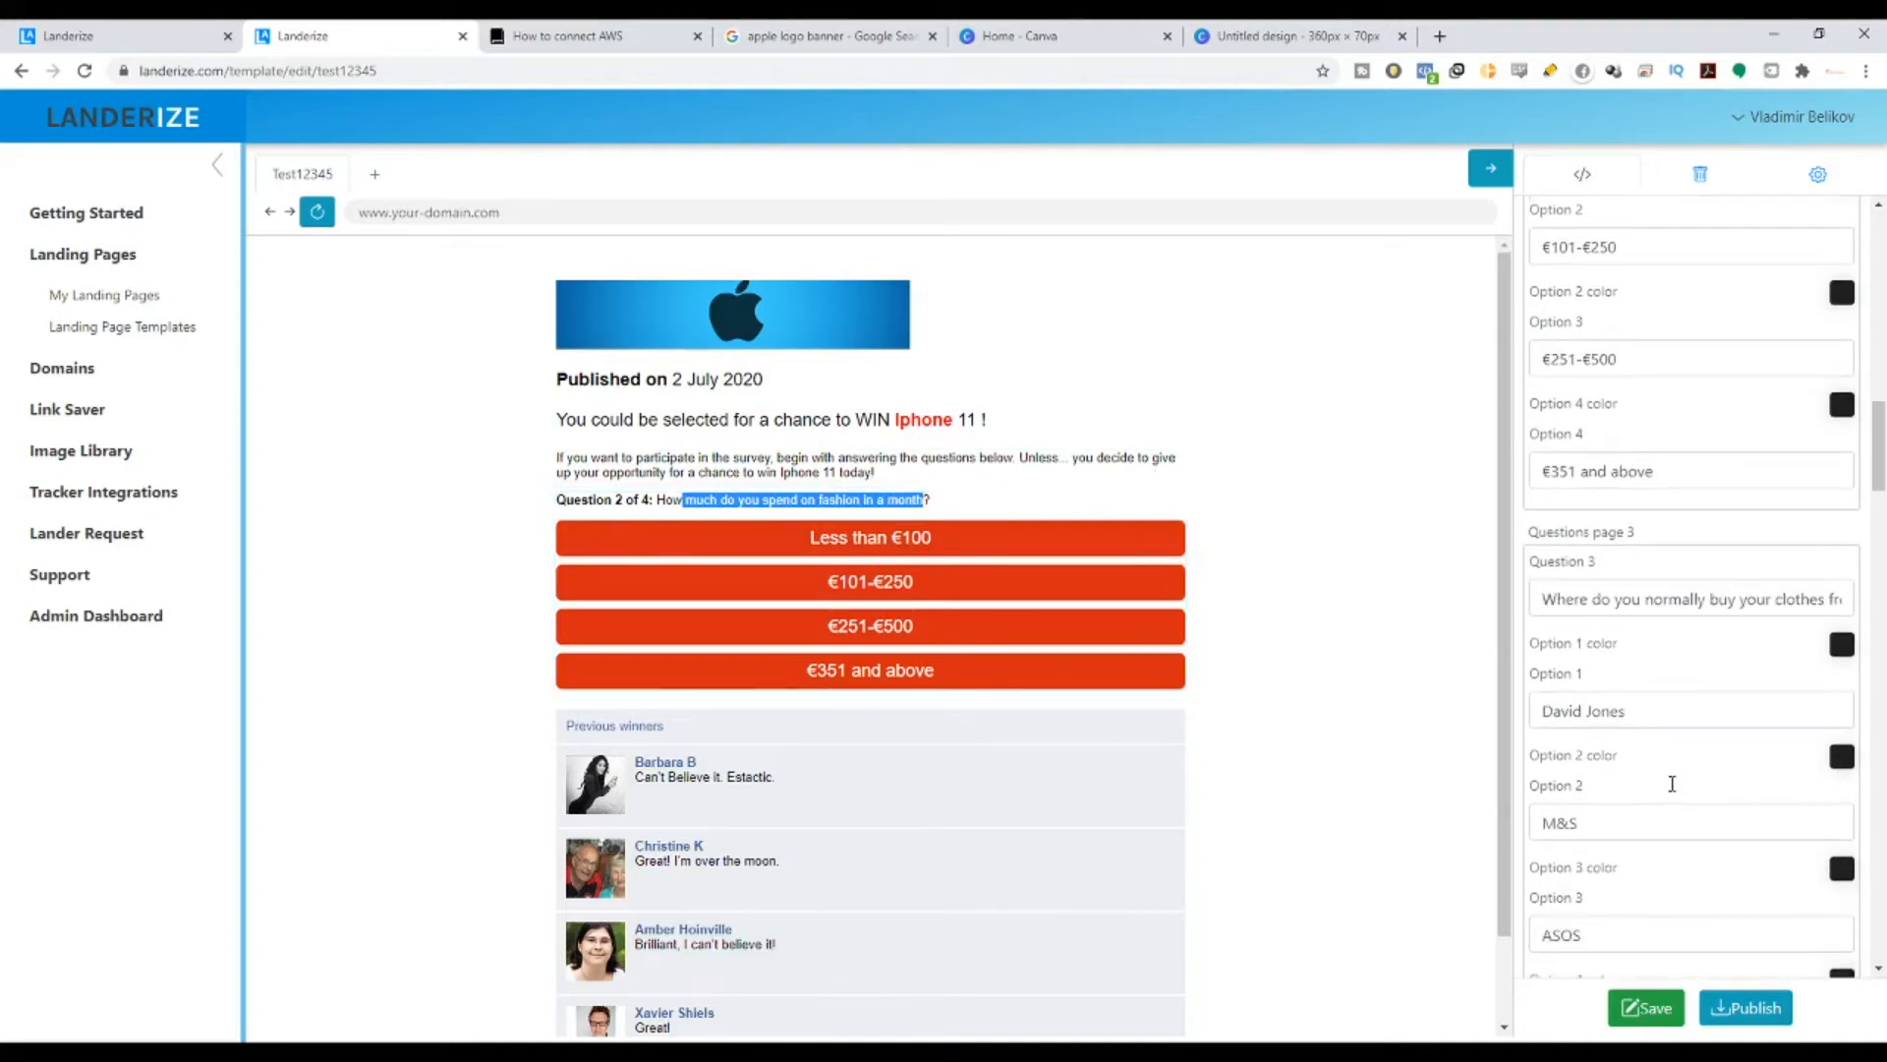
scroll(1669, 782, up, 6)
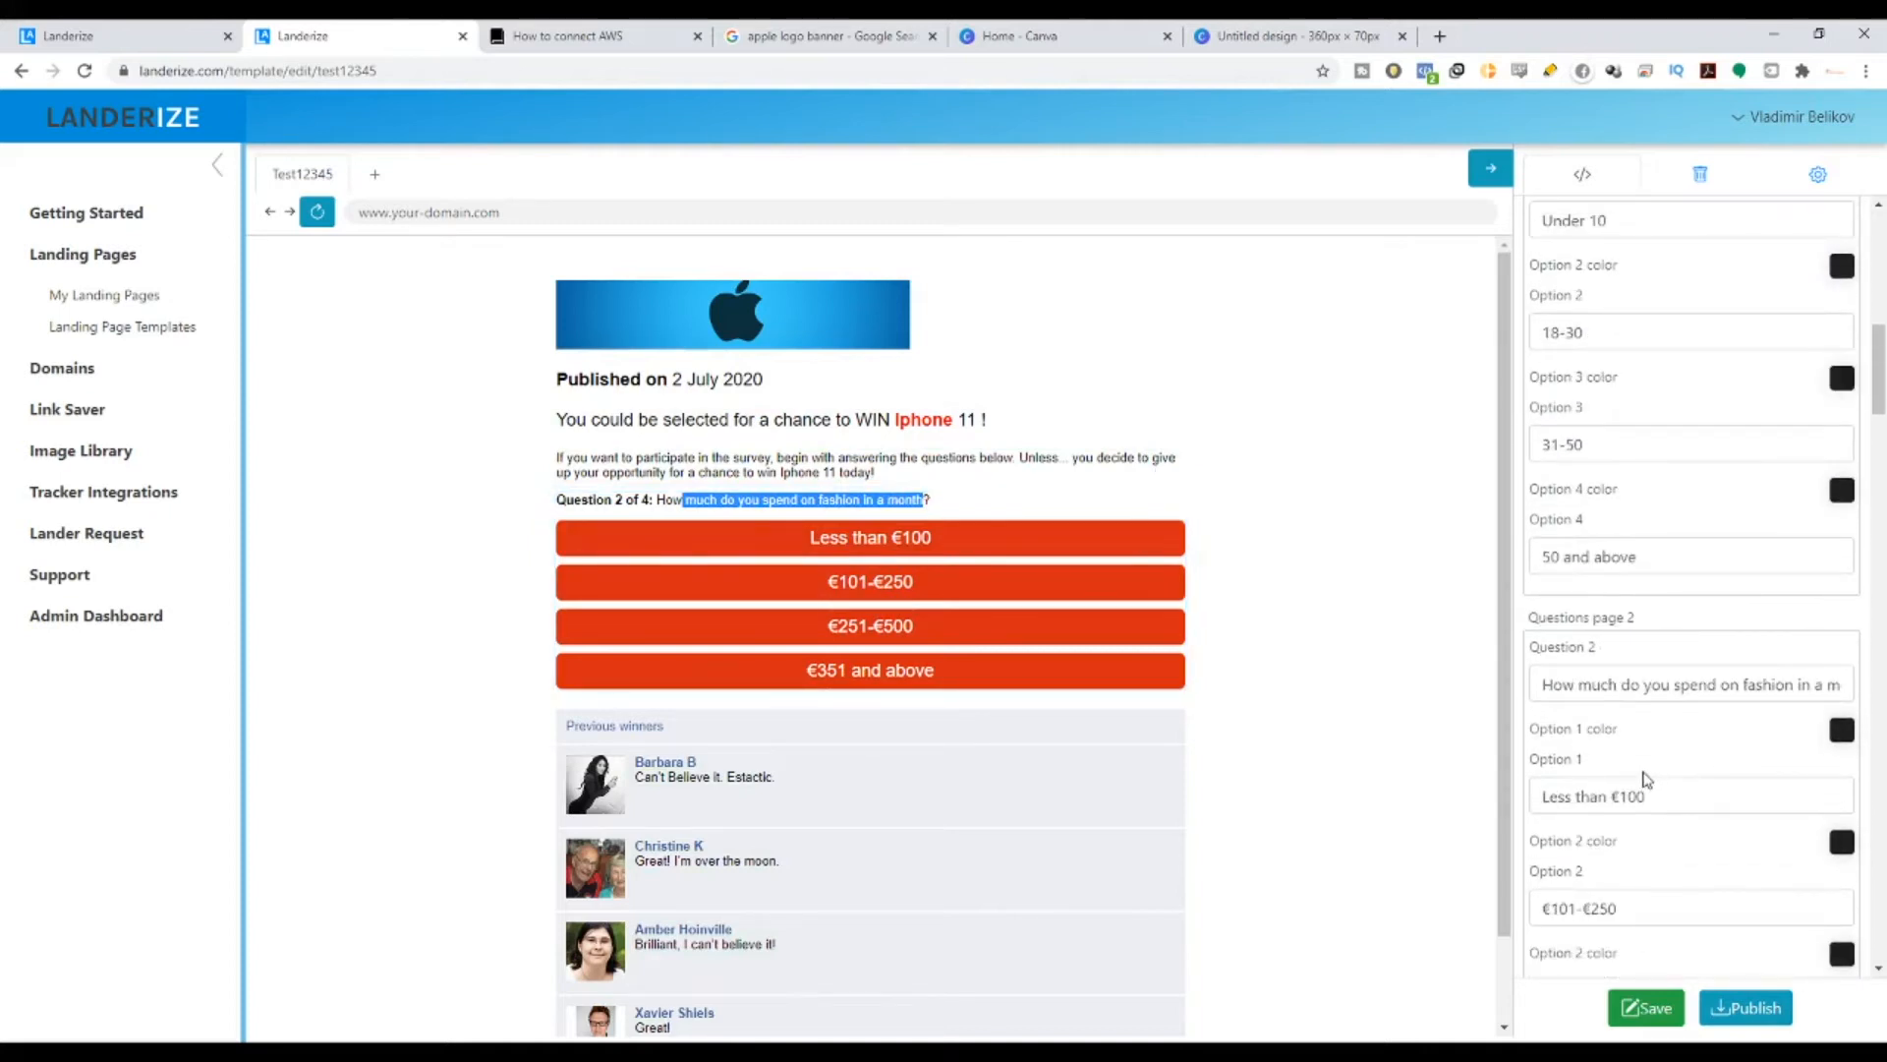
- Replace the Question 2 field text with 'Where are you from?'
scroll(1646, 779, up, 2)
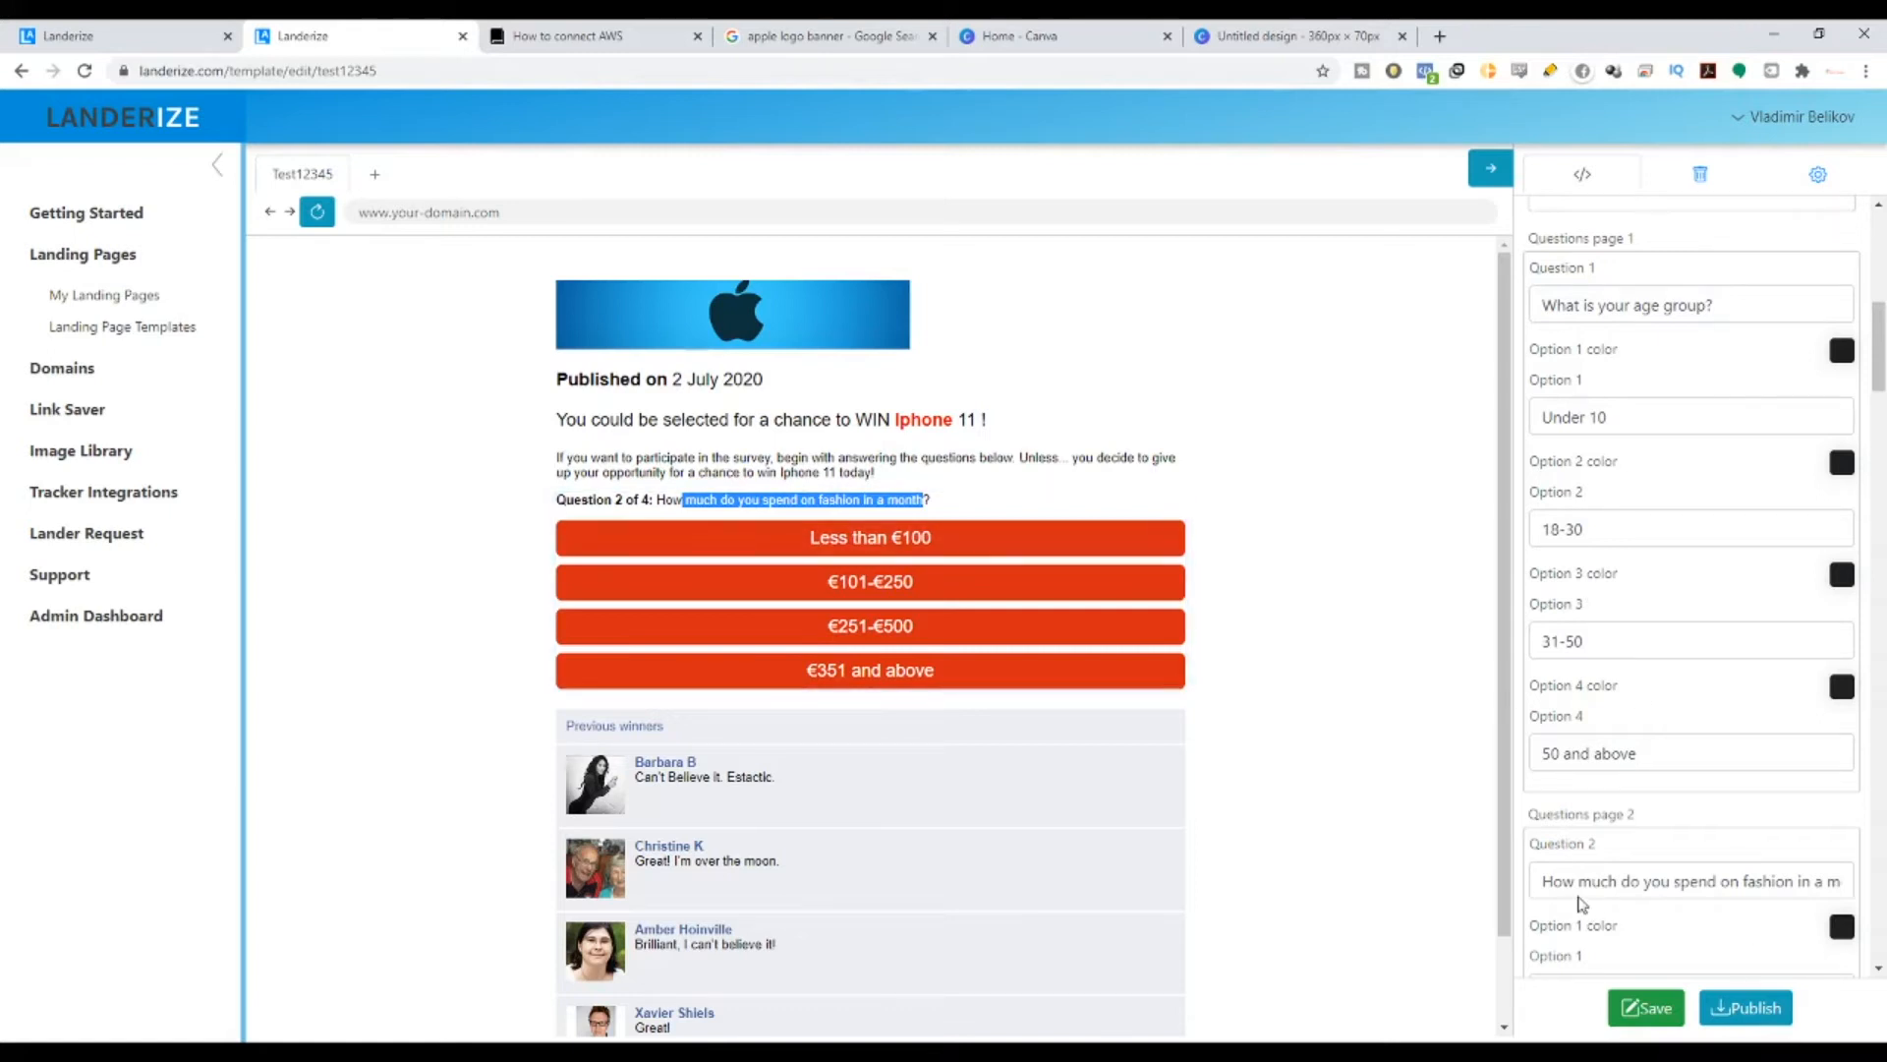
scroll(1582, 904, down, 1)
drag(1570, 784, 1886, 799)
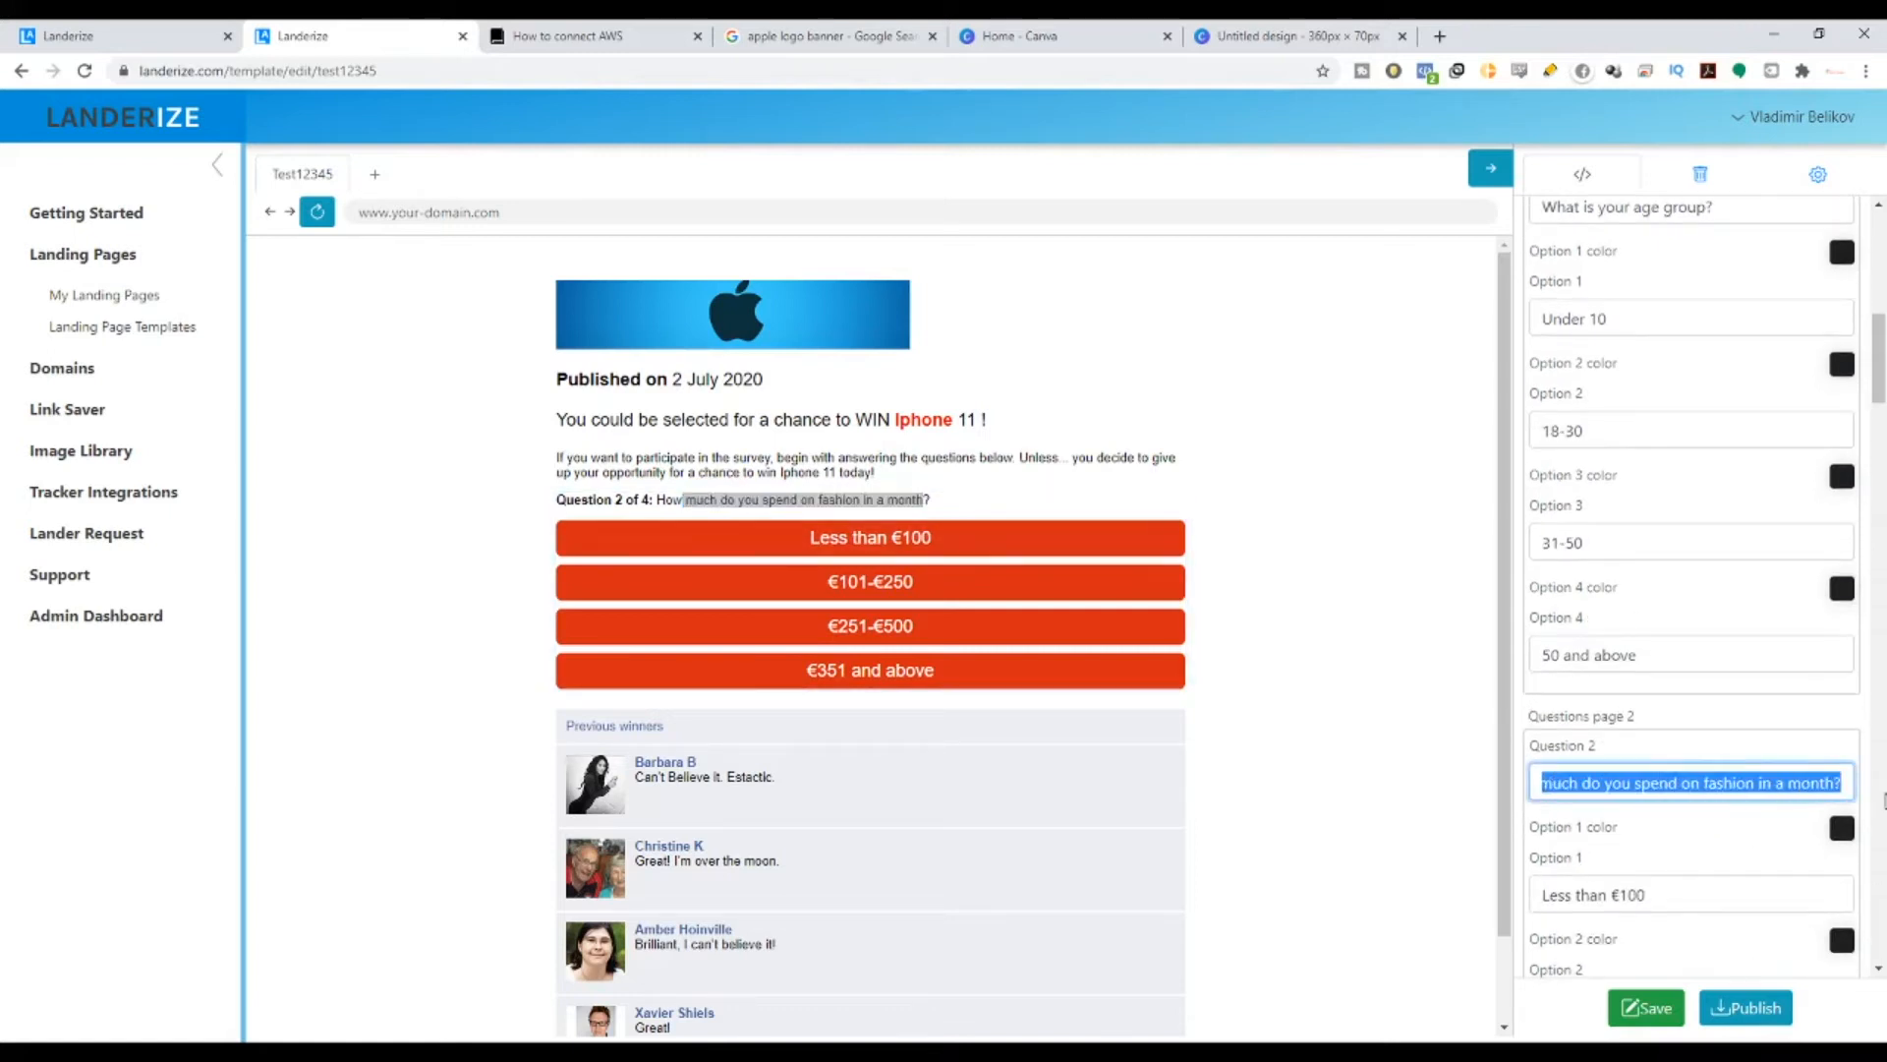
text(Where)
key(BackSpace)
key(BackSpace)
key(BackSpace)
key(BackSpace)
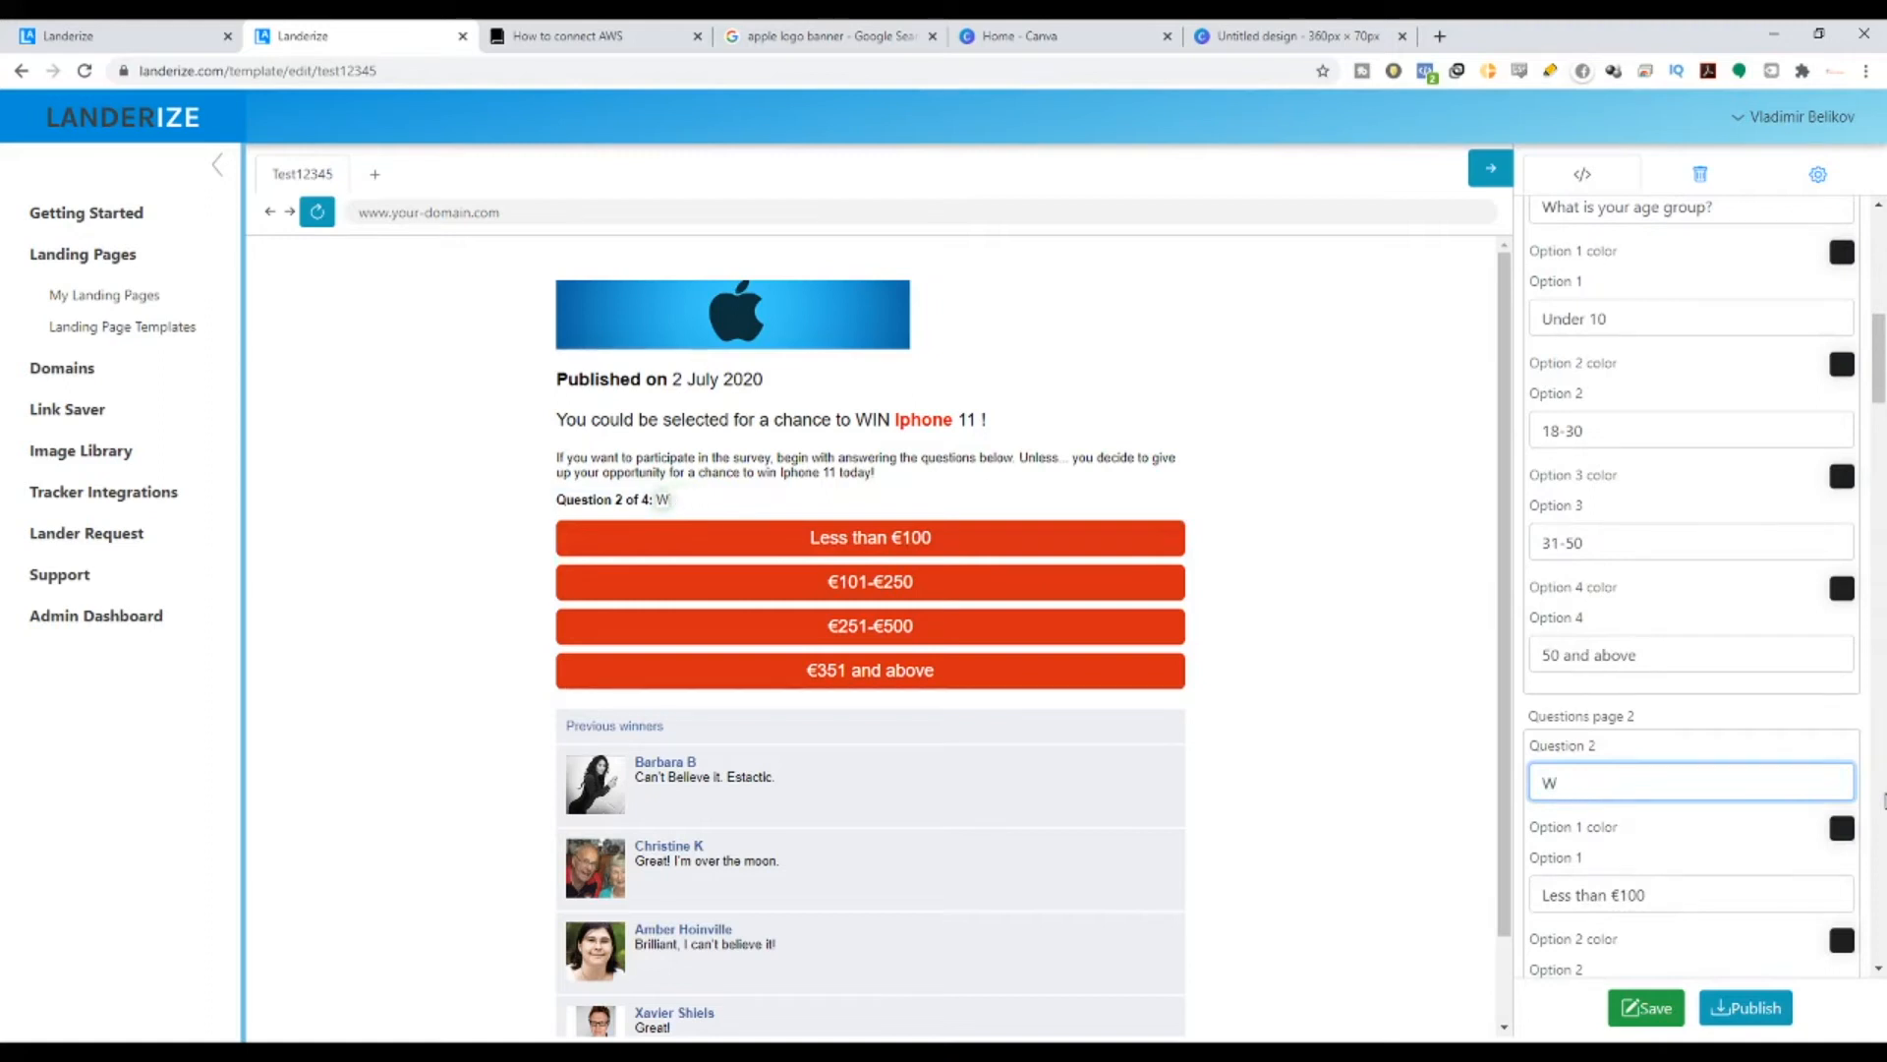
text(here are you fronm)
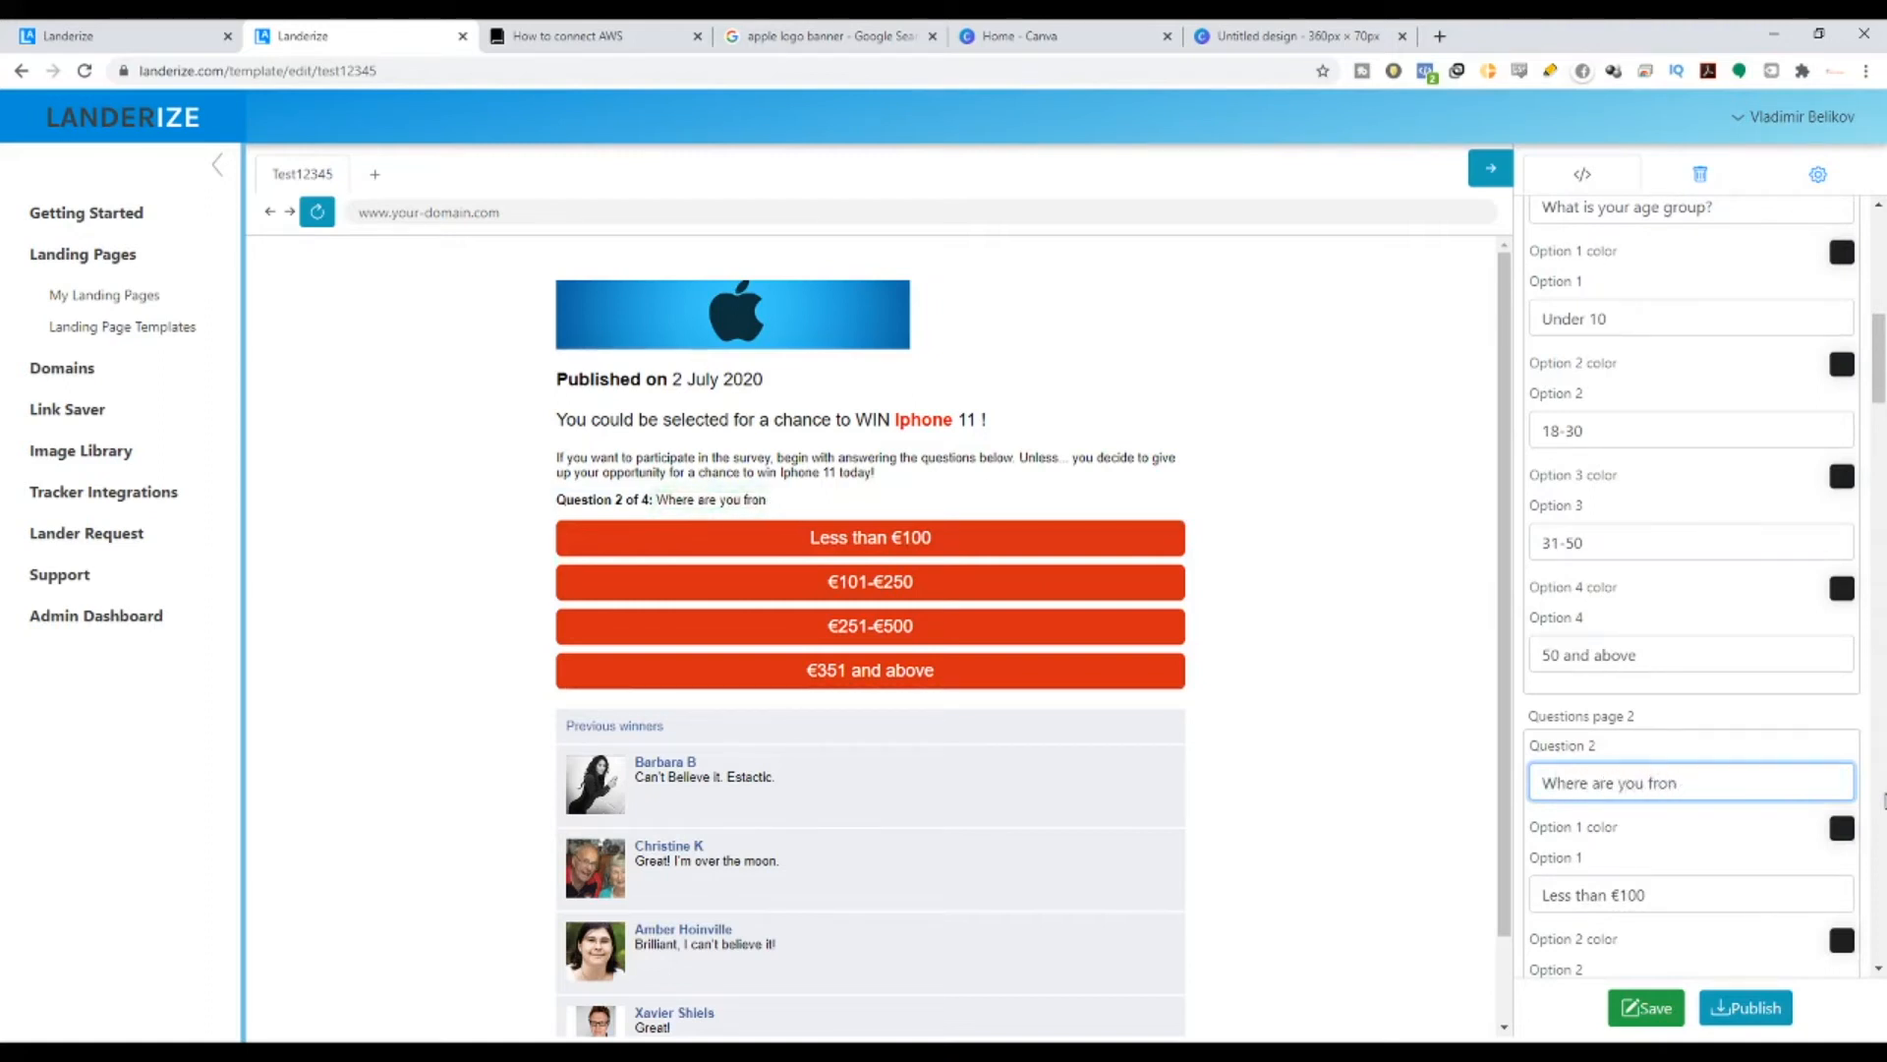
key(BackSpace)
text(m?)
scroll(1453, 875, down, 1)
scroll(1530, 860, down, 1)
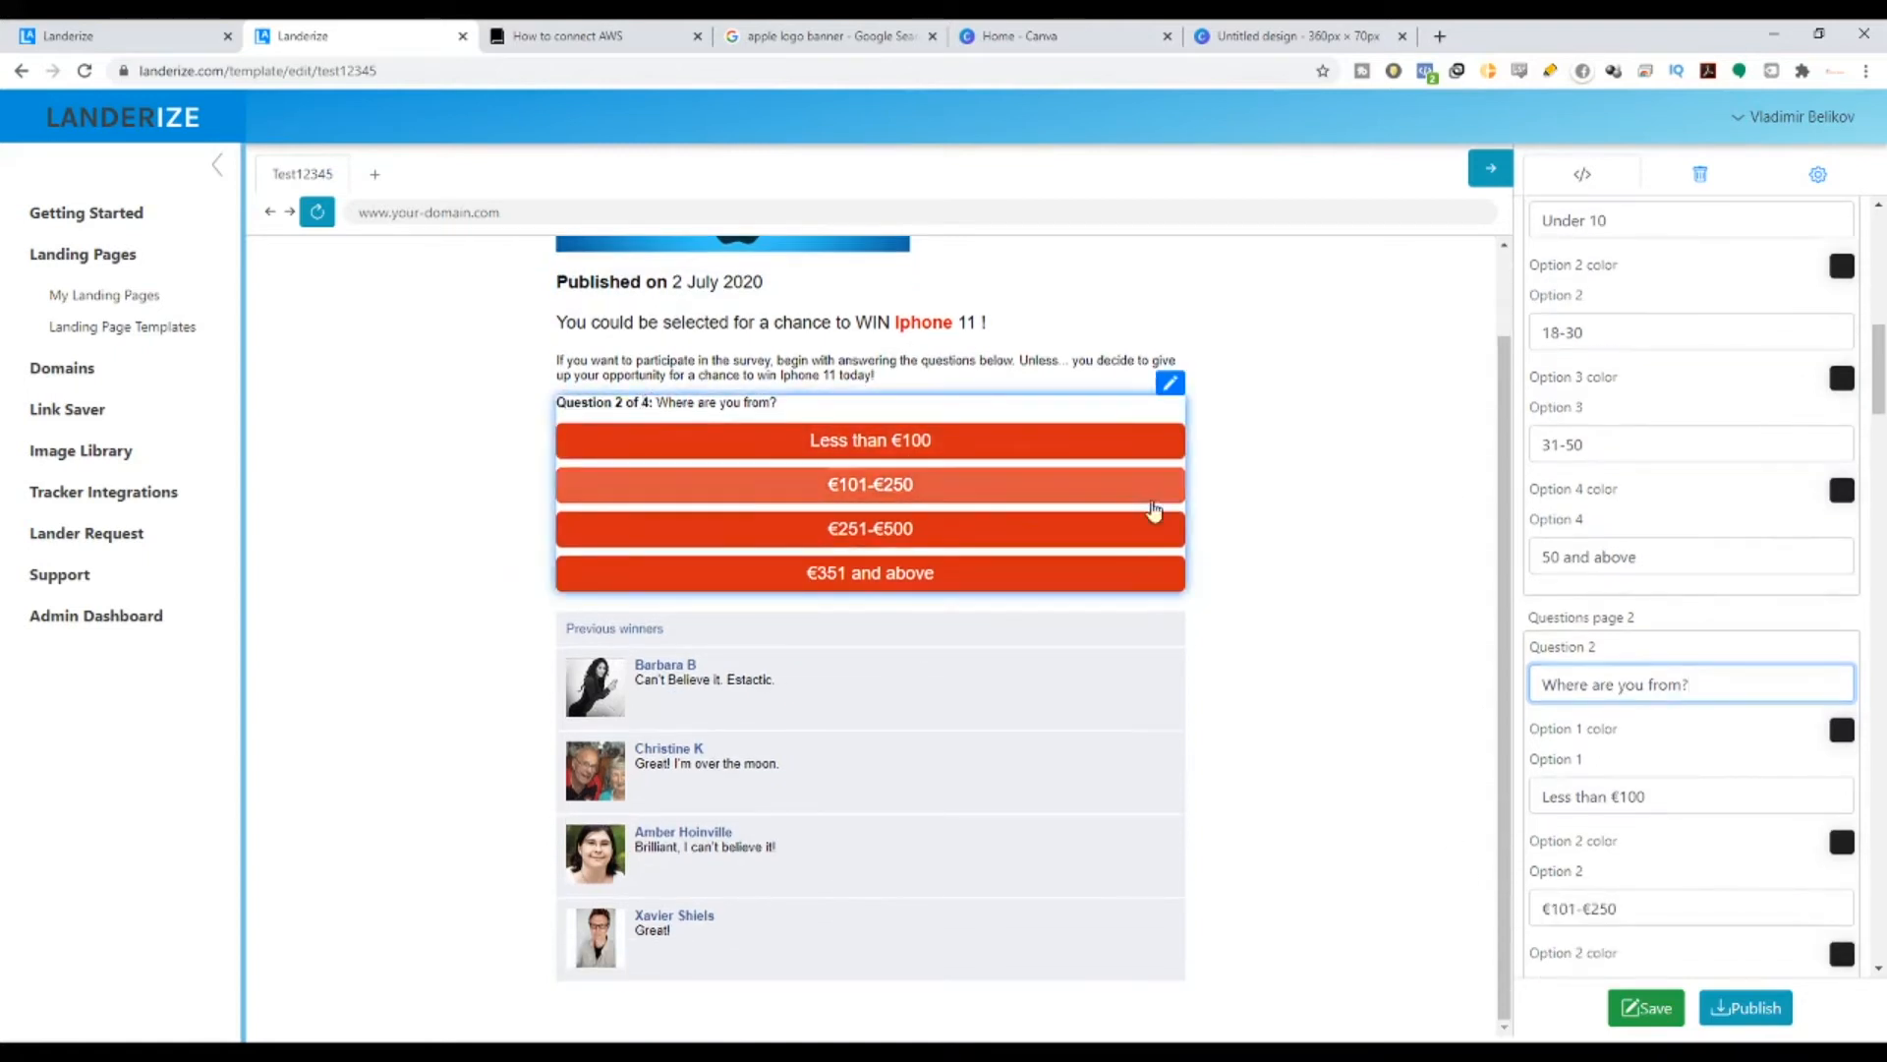
- Set Question 2's first two answers to Australia and New Zealand
scroll(1680, 804, down, 4)
drag(1683, 405, 1475, 409)
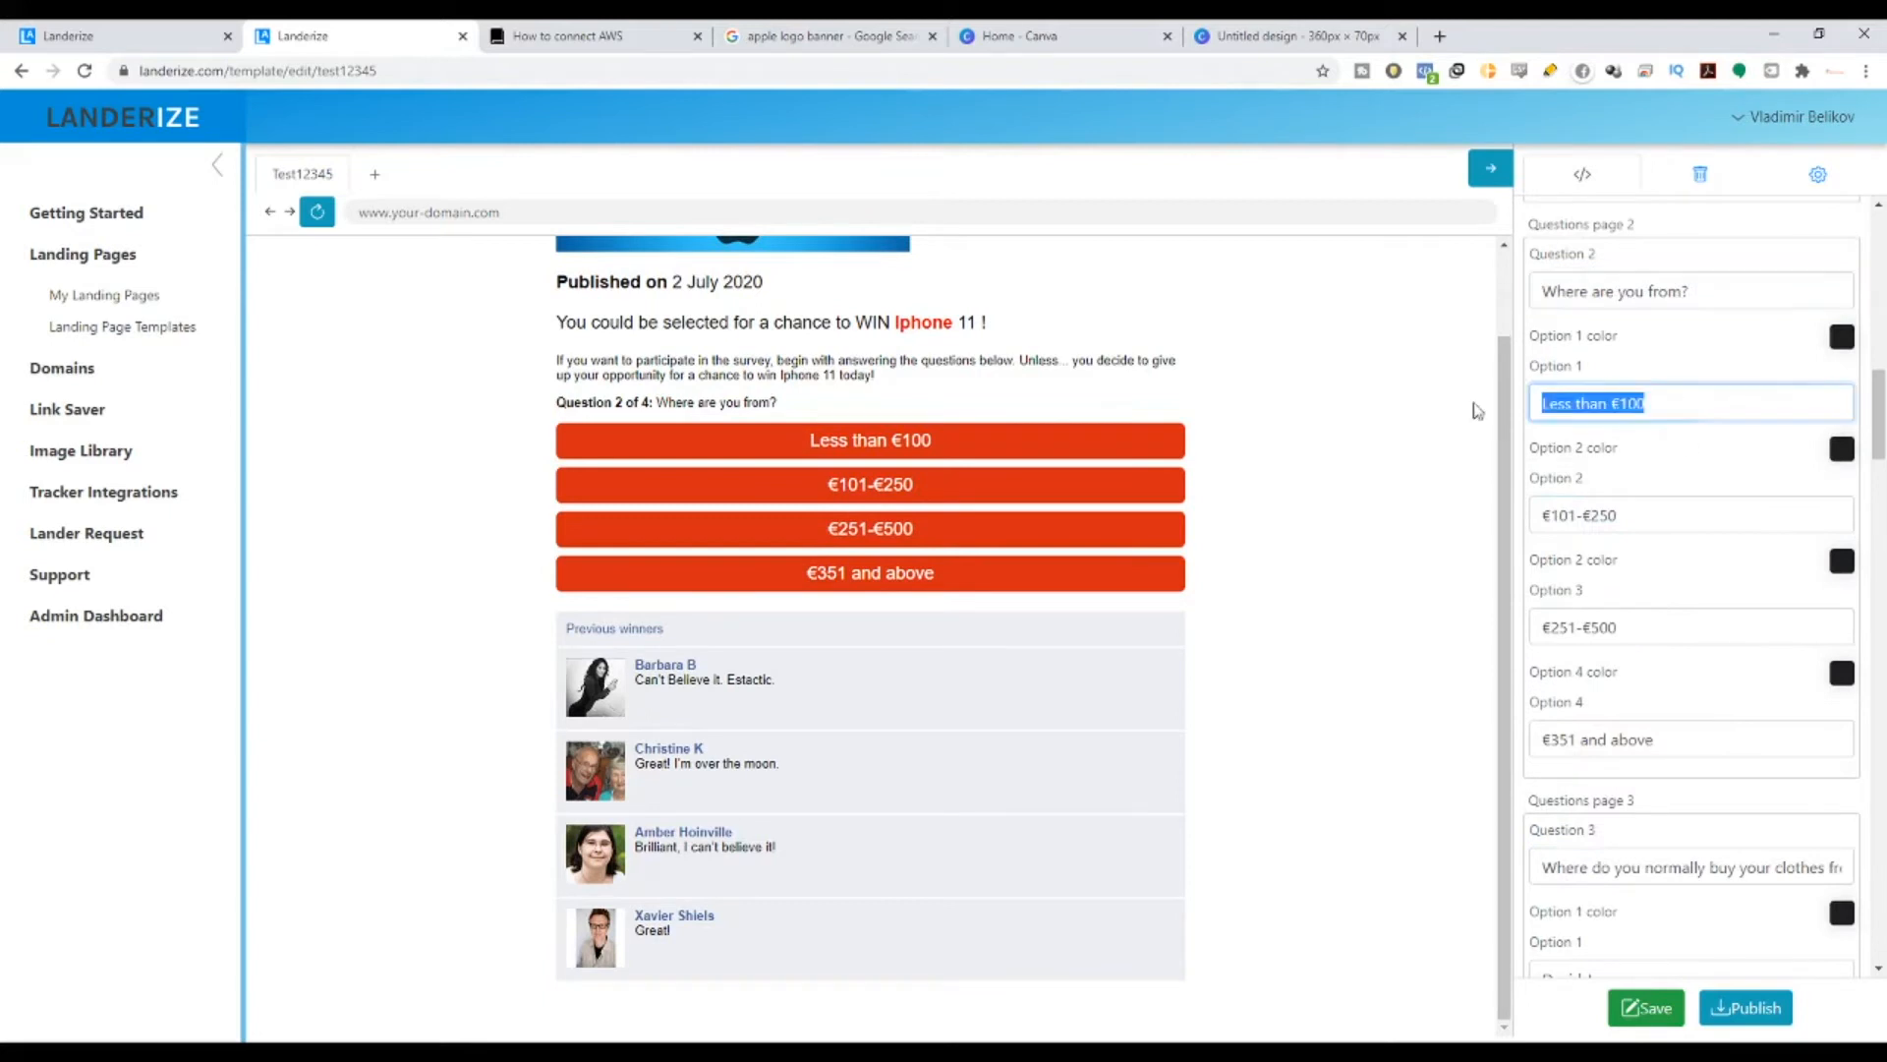
text(Aus)
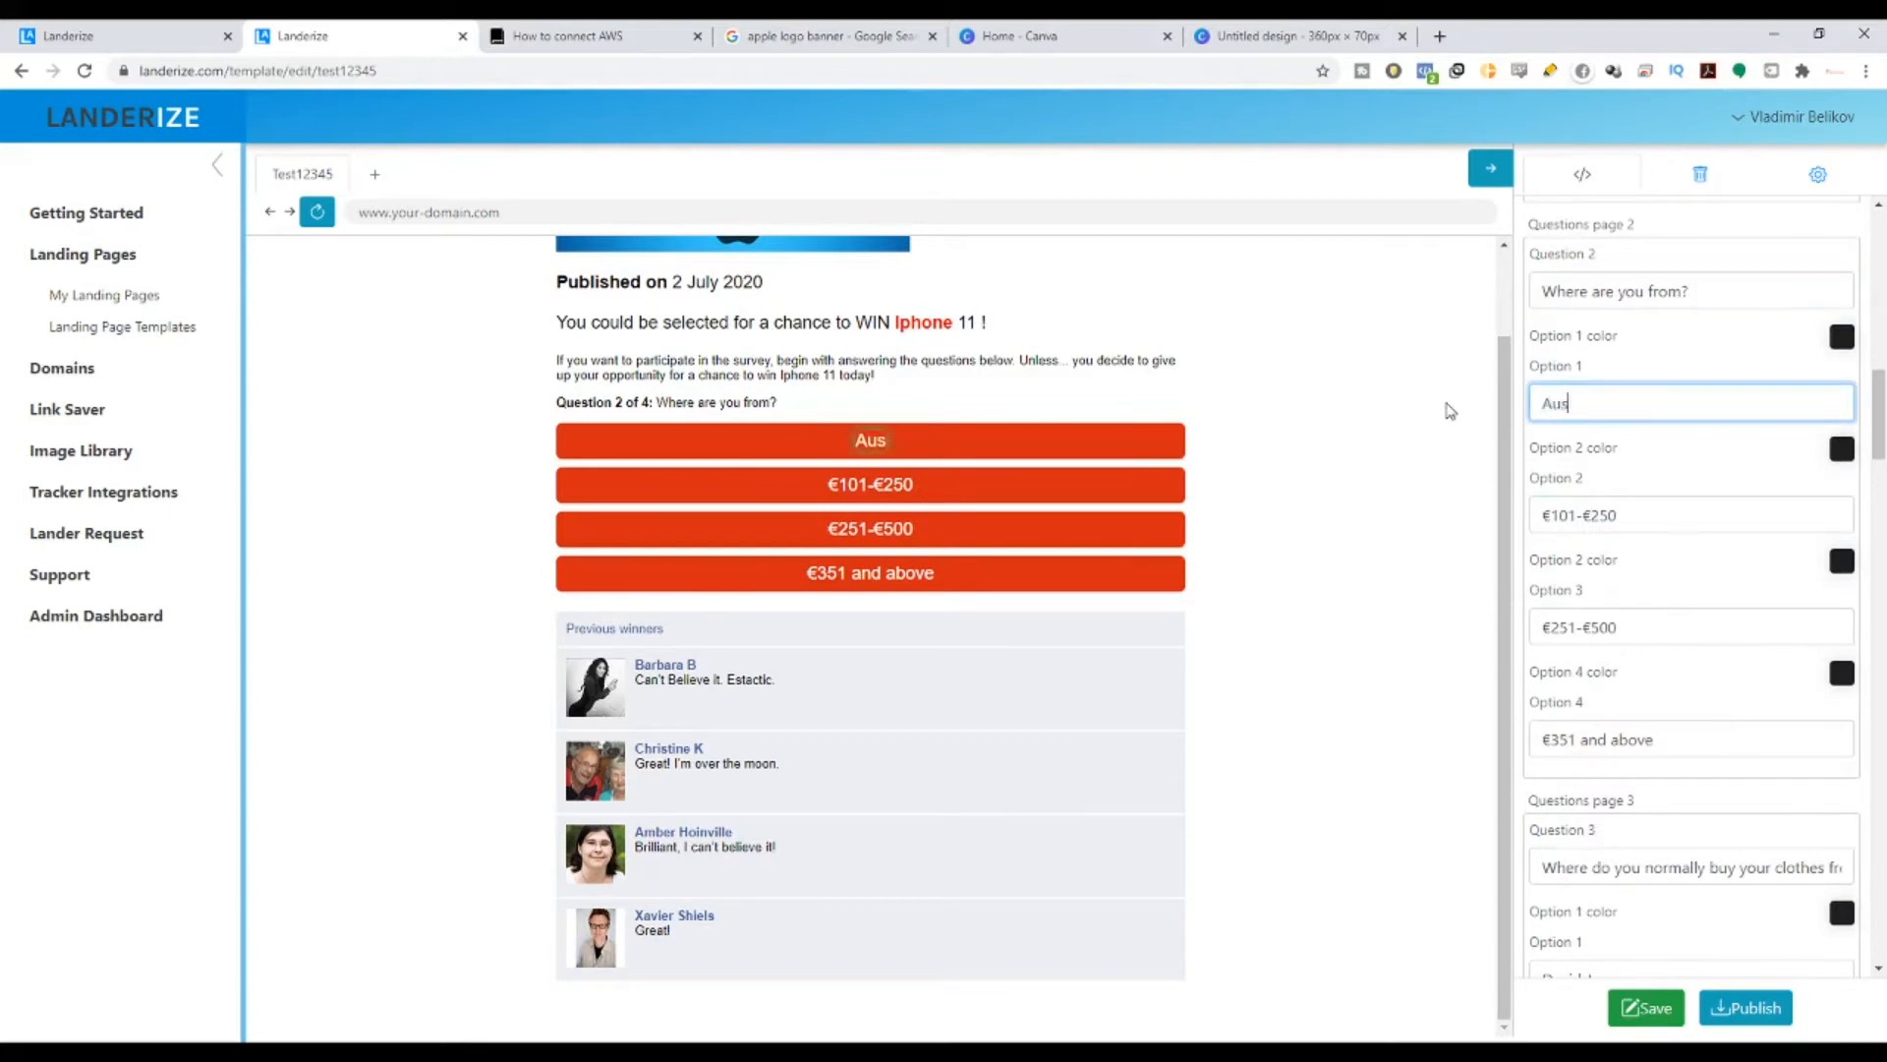
text(tralia)
drag(1685, 415, 1526, 423)
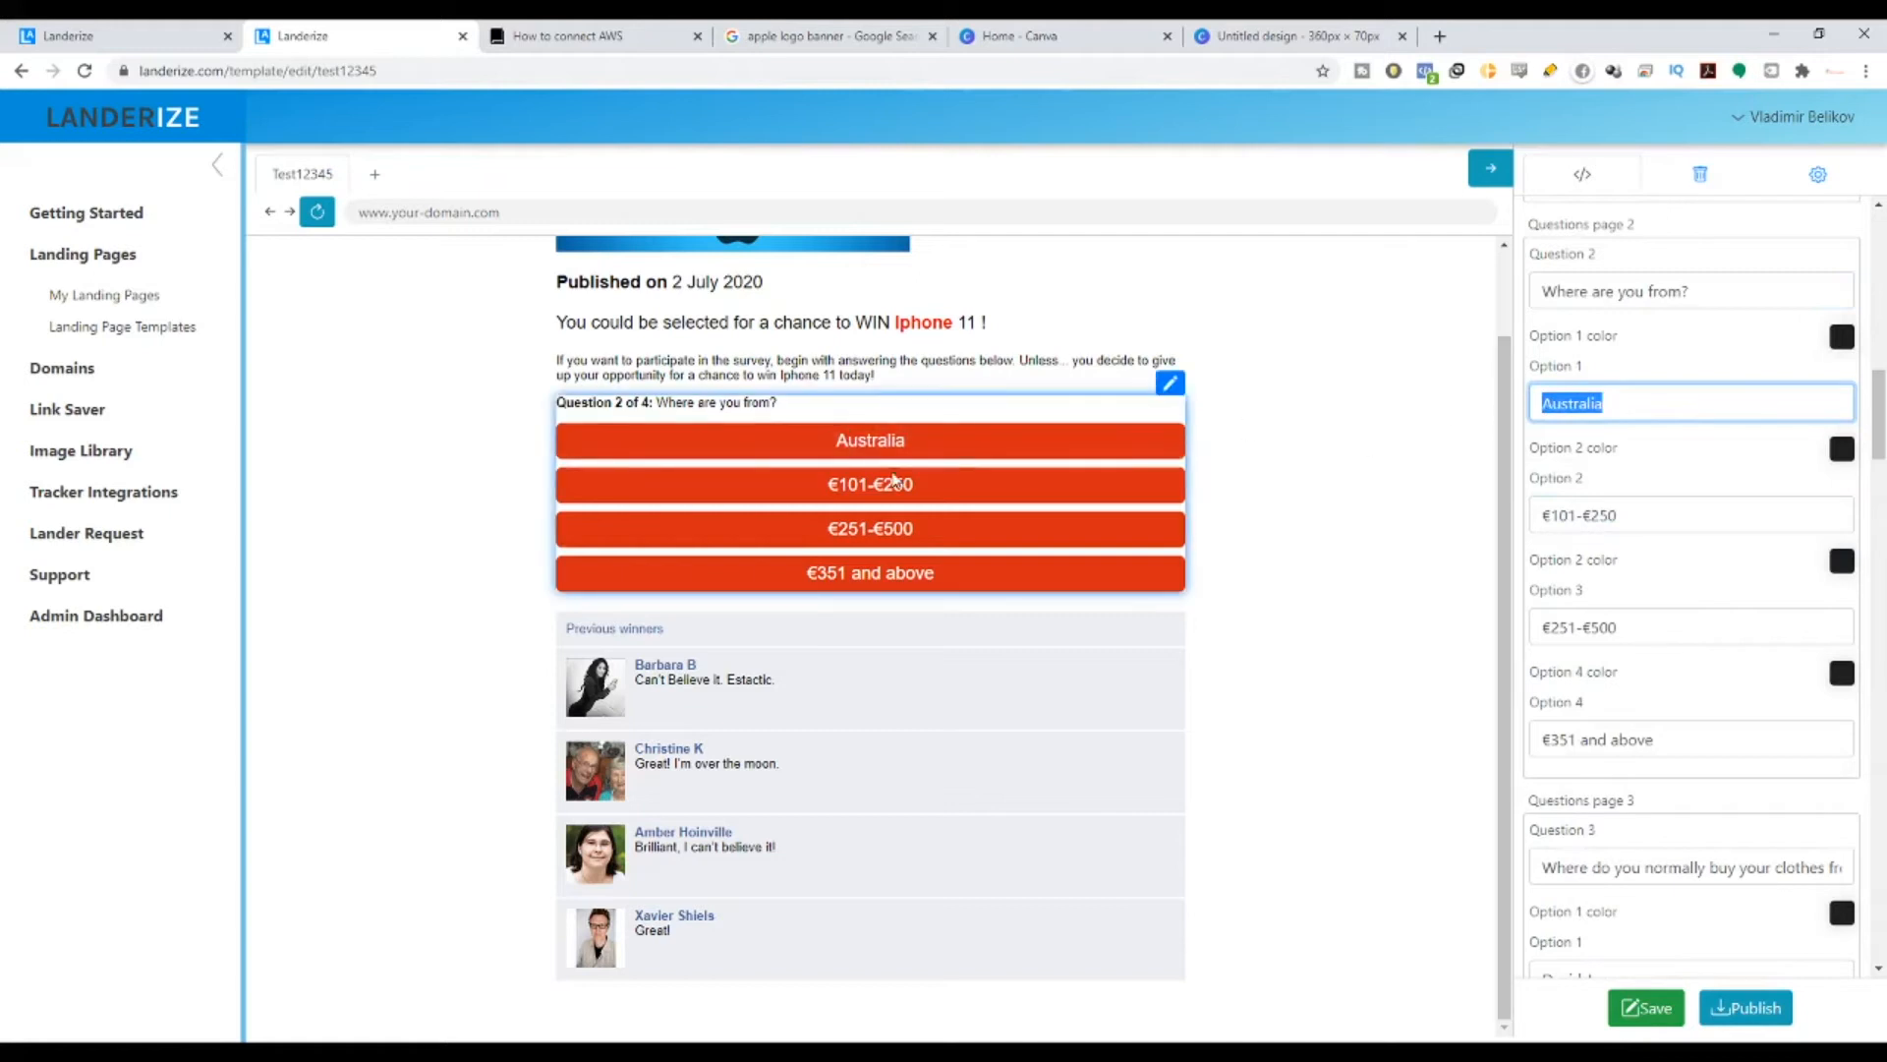
drag(1668, 515, 1343, 534)
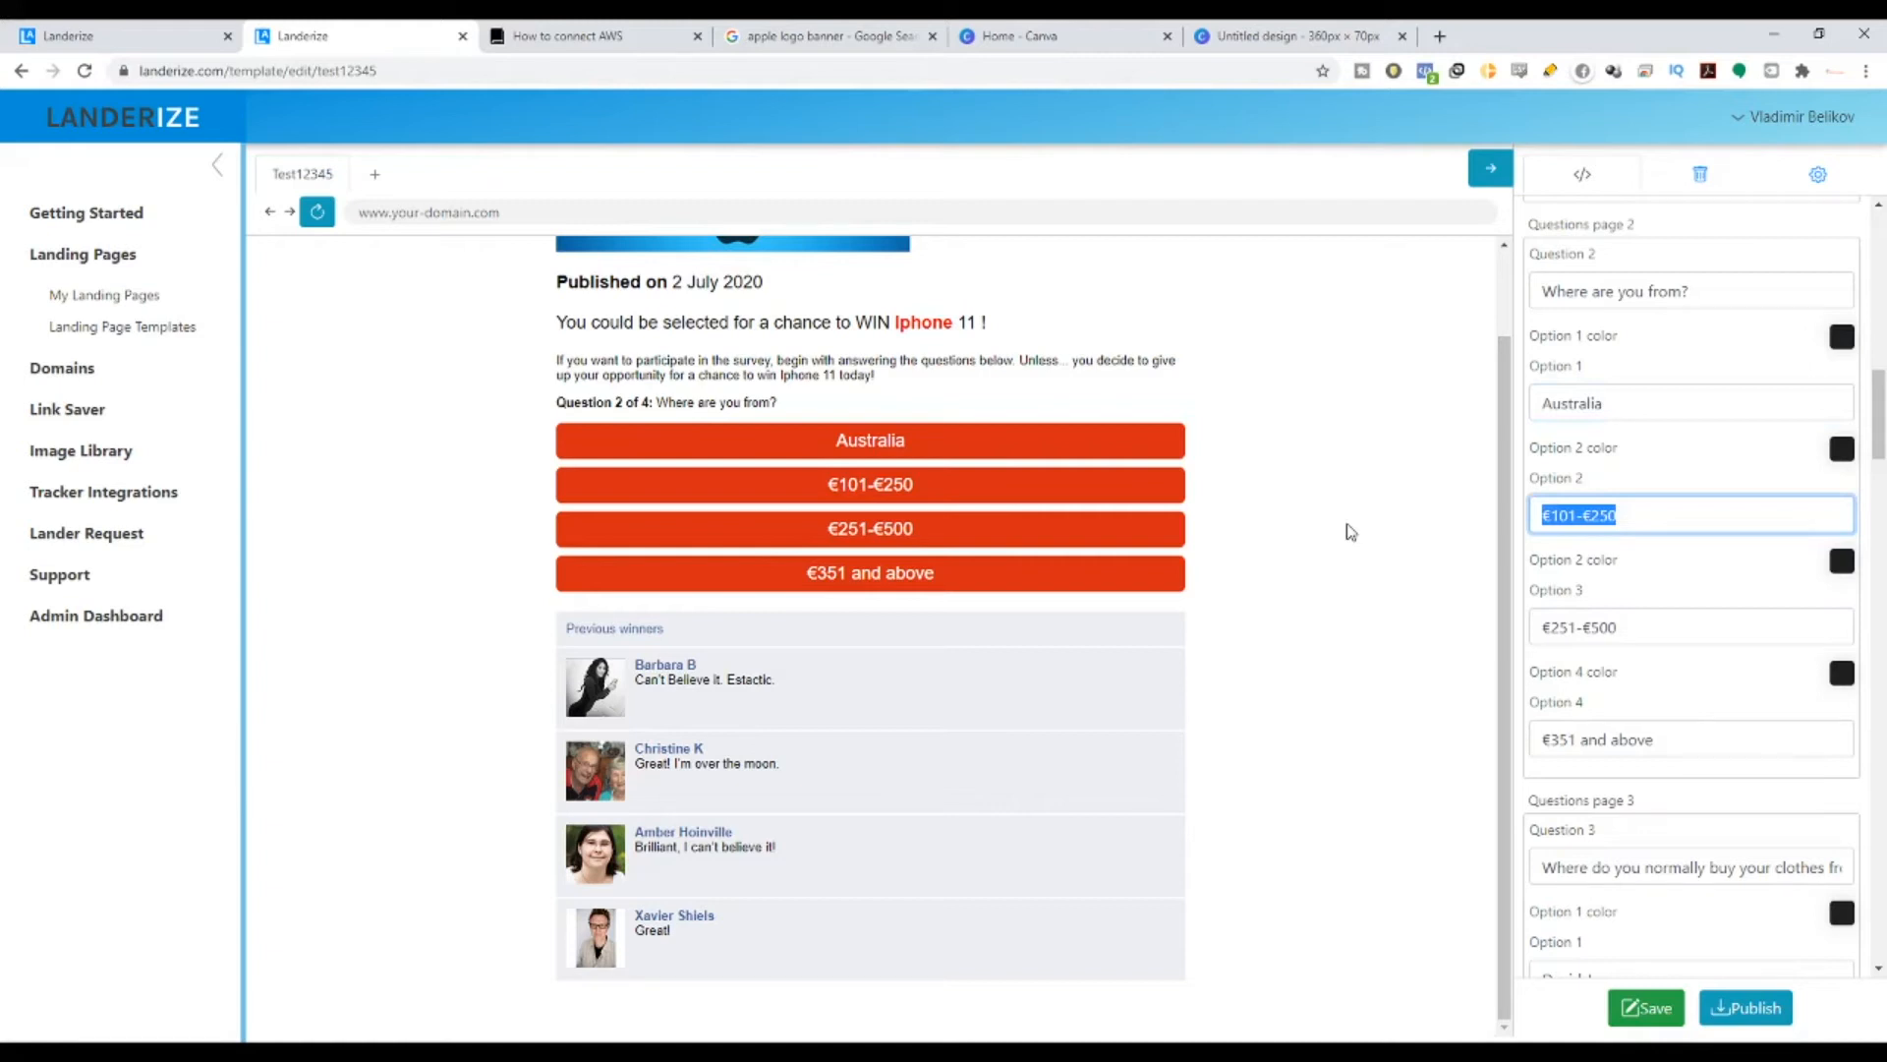
text(New Z)
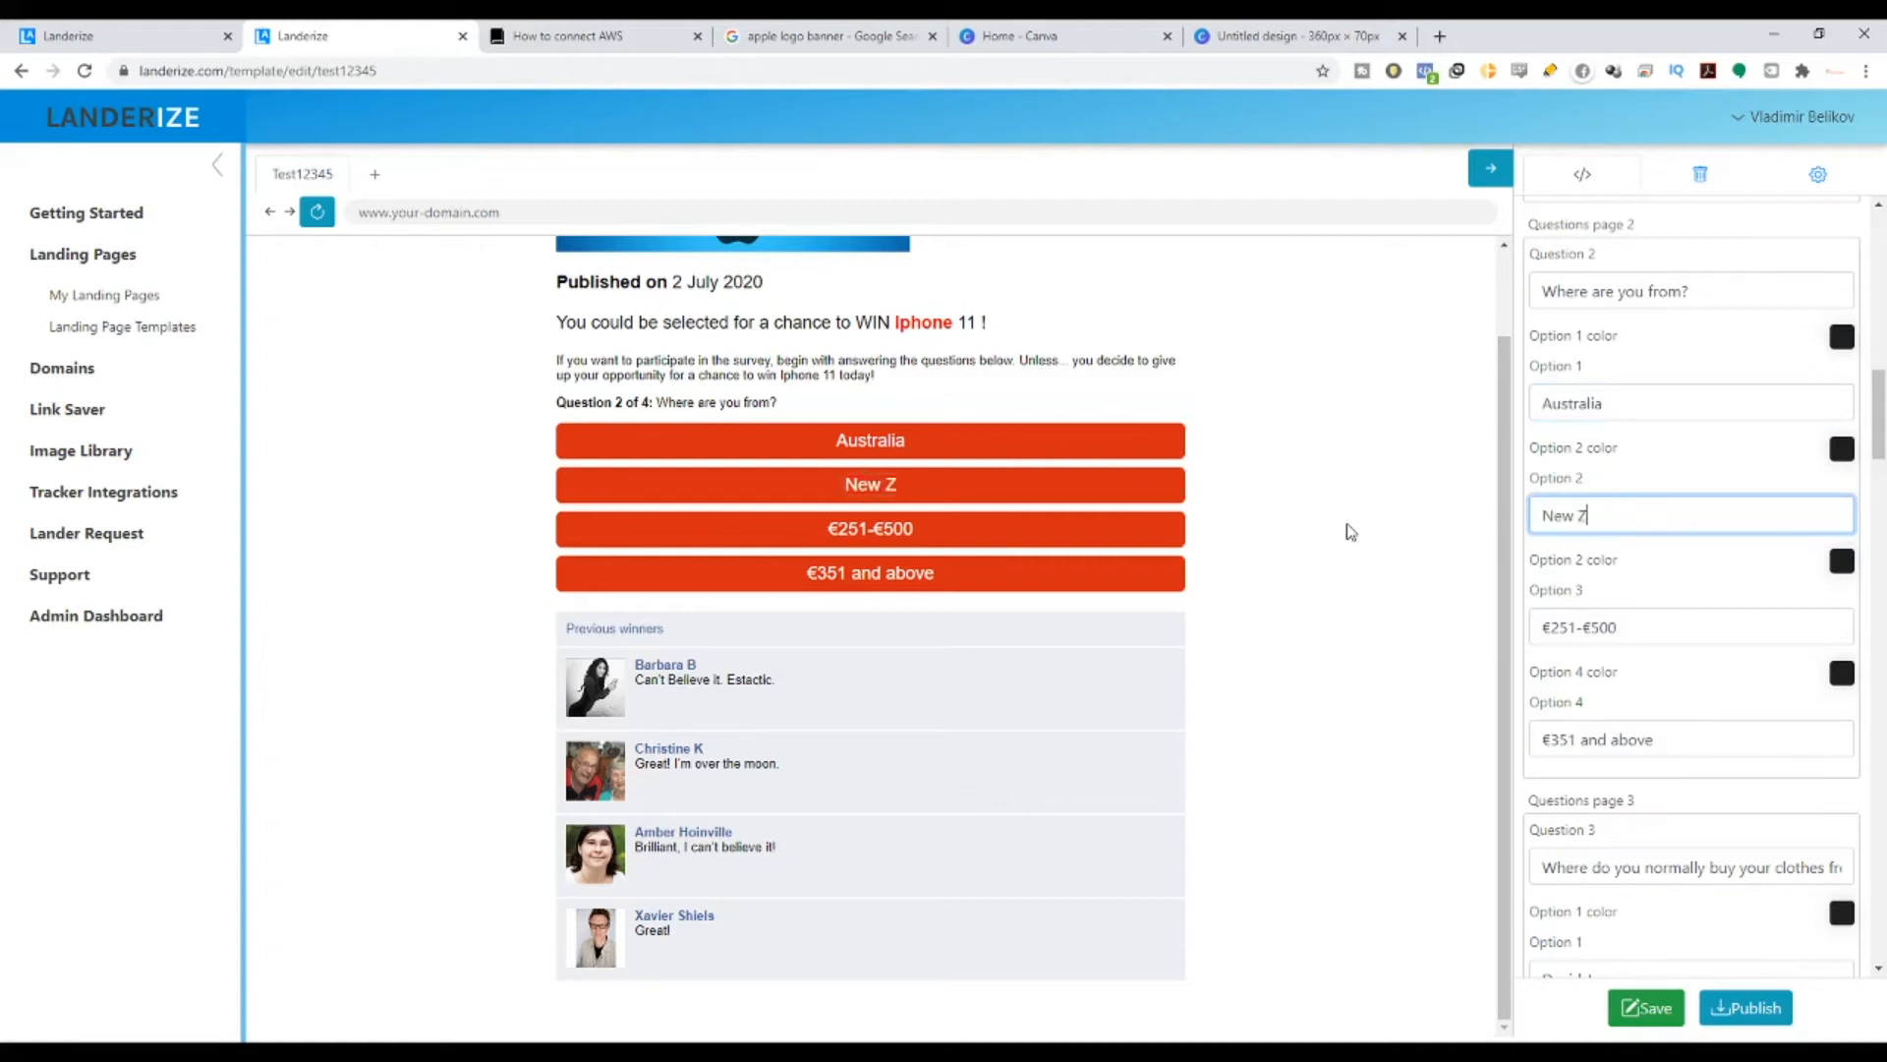
text(ealand)
- Set the last two answers to India and Others, then answer Australia to reach Question 3
drag(1670, 640, 1541, 644)
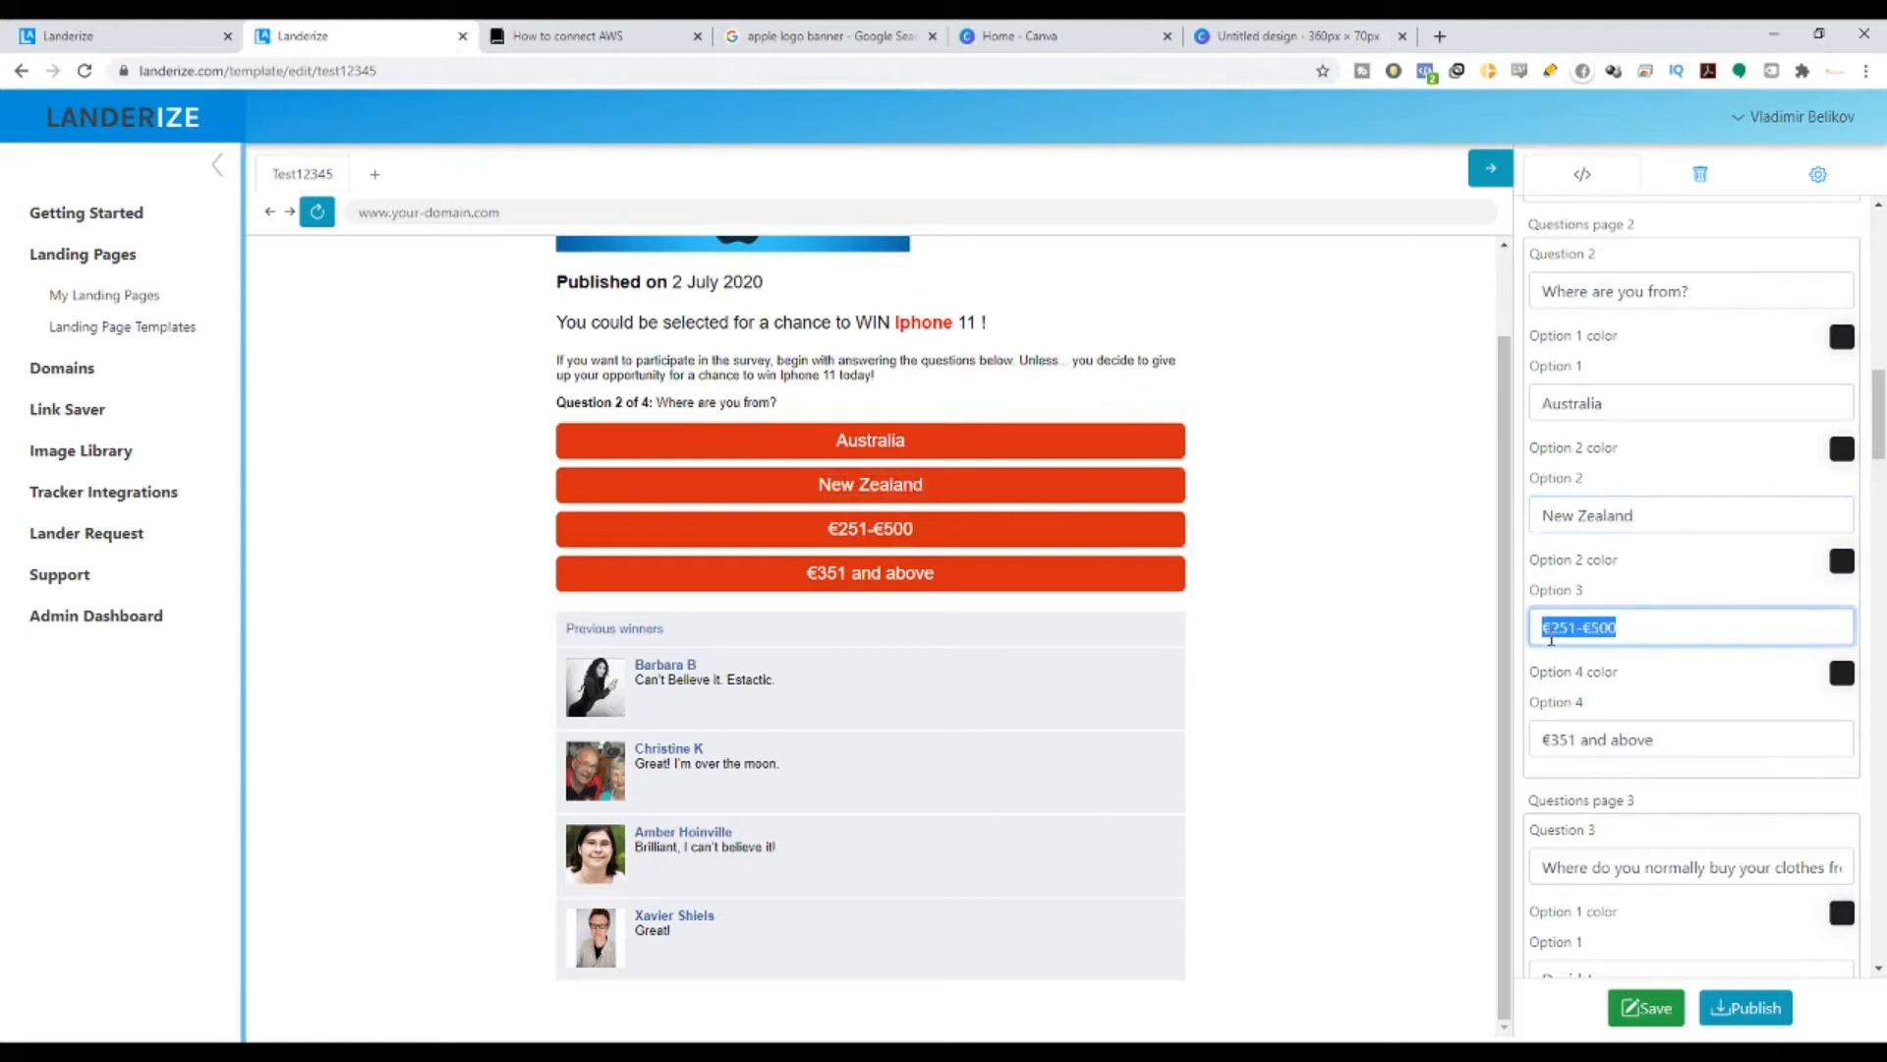
text(India)
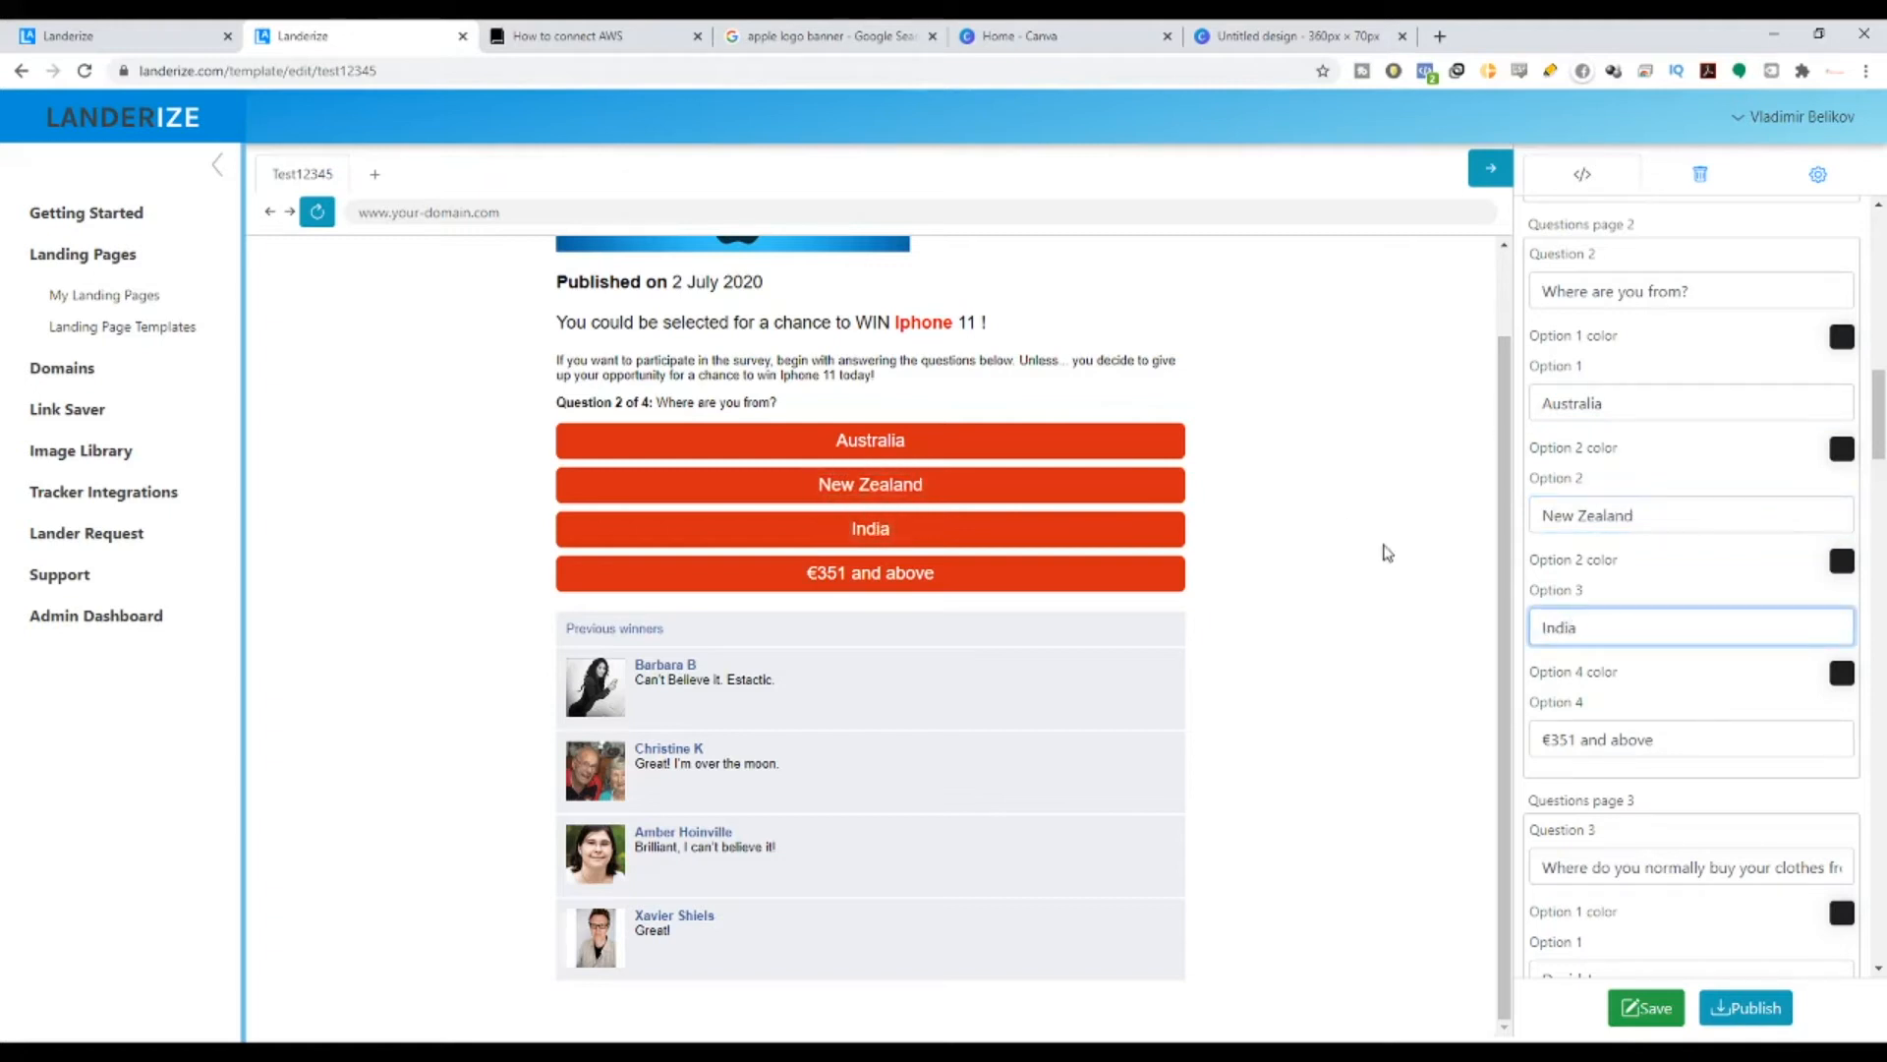
drag(1659, 742, 1457, 766)
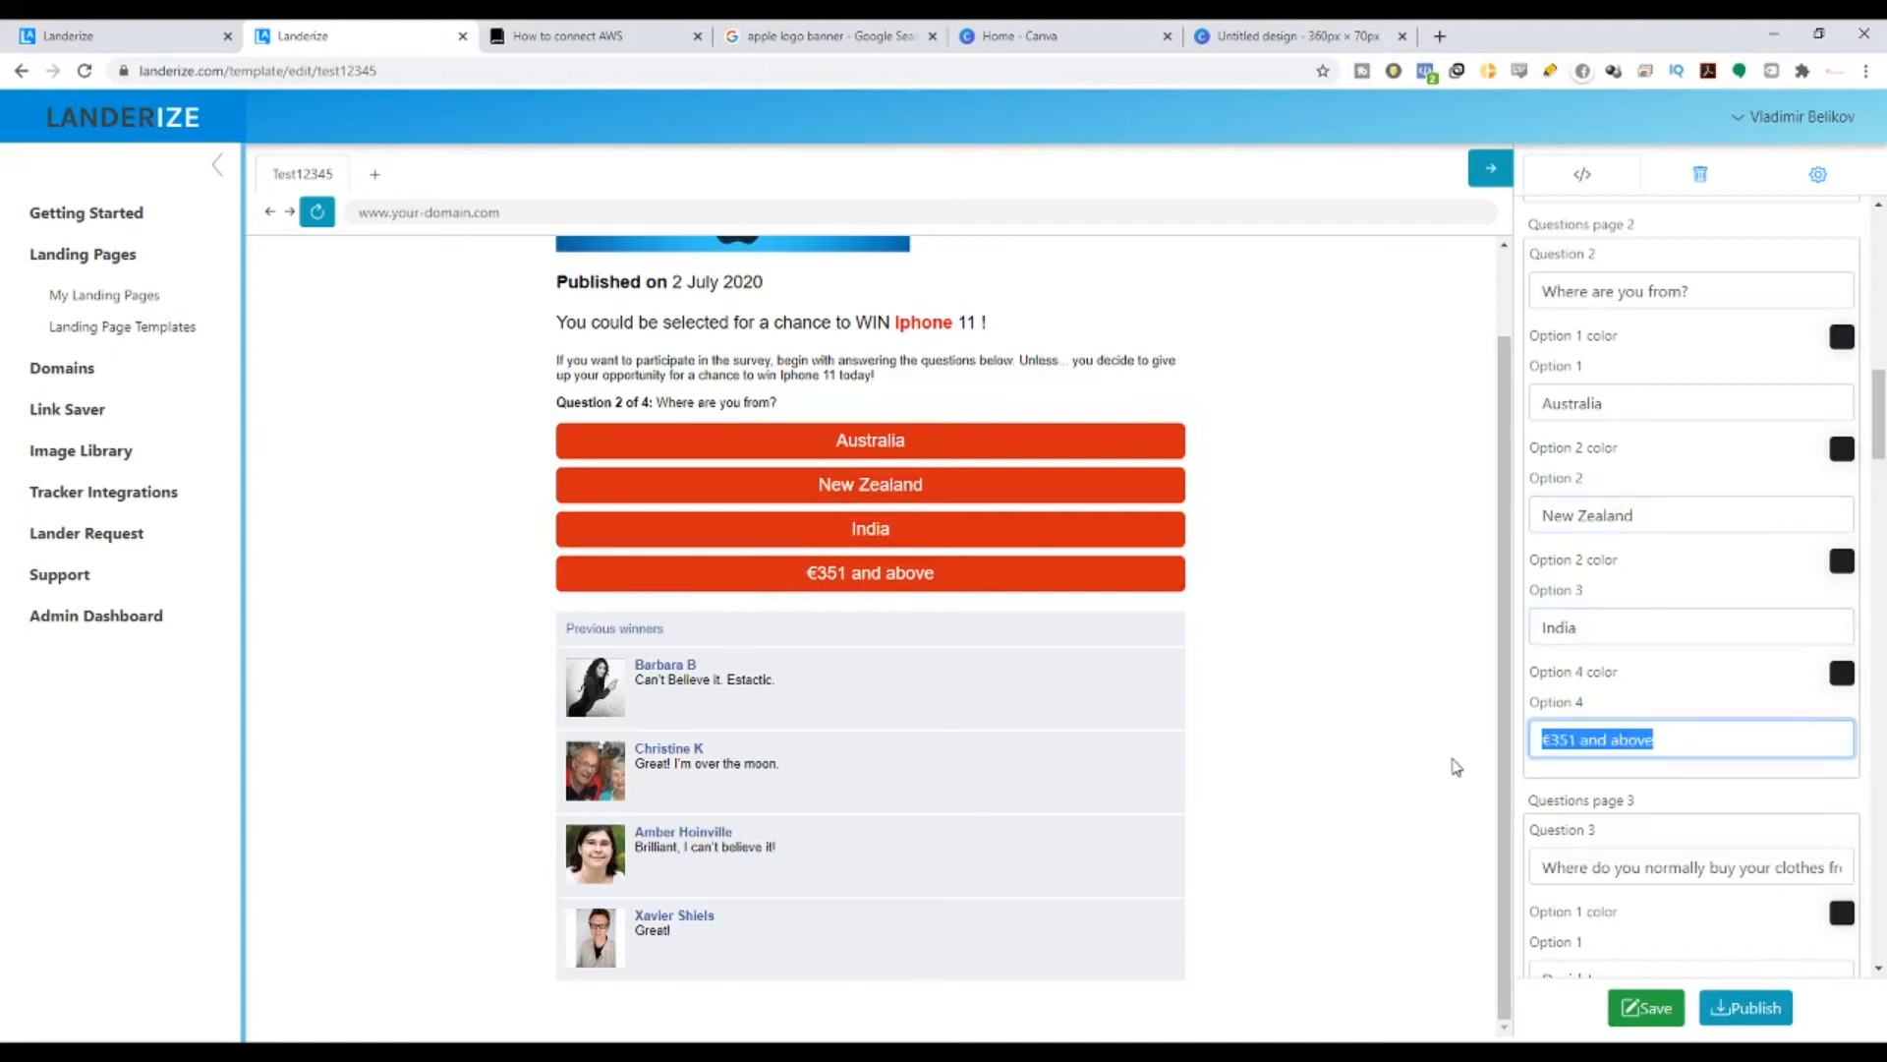
text(Otheres)
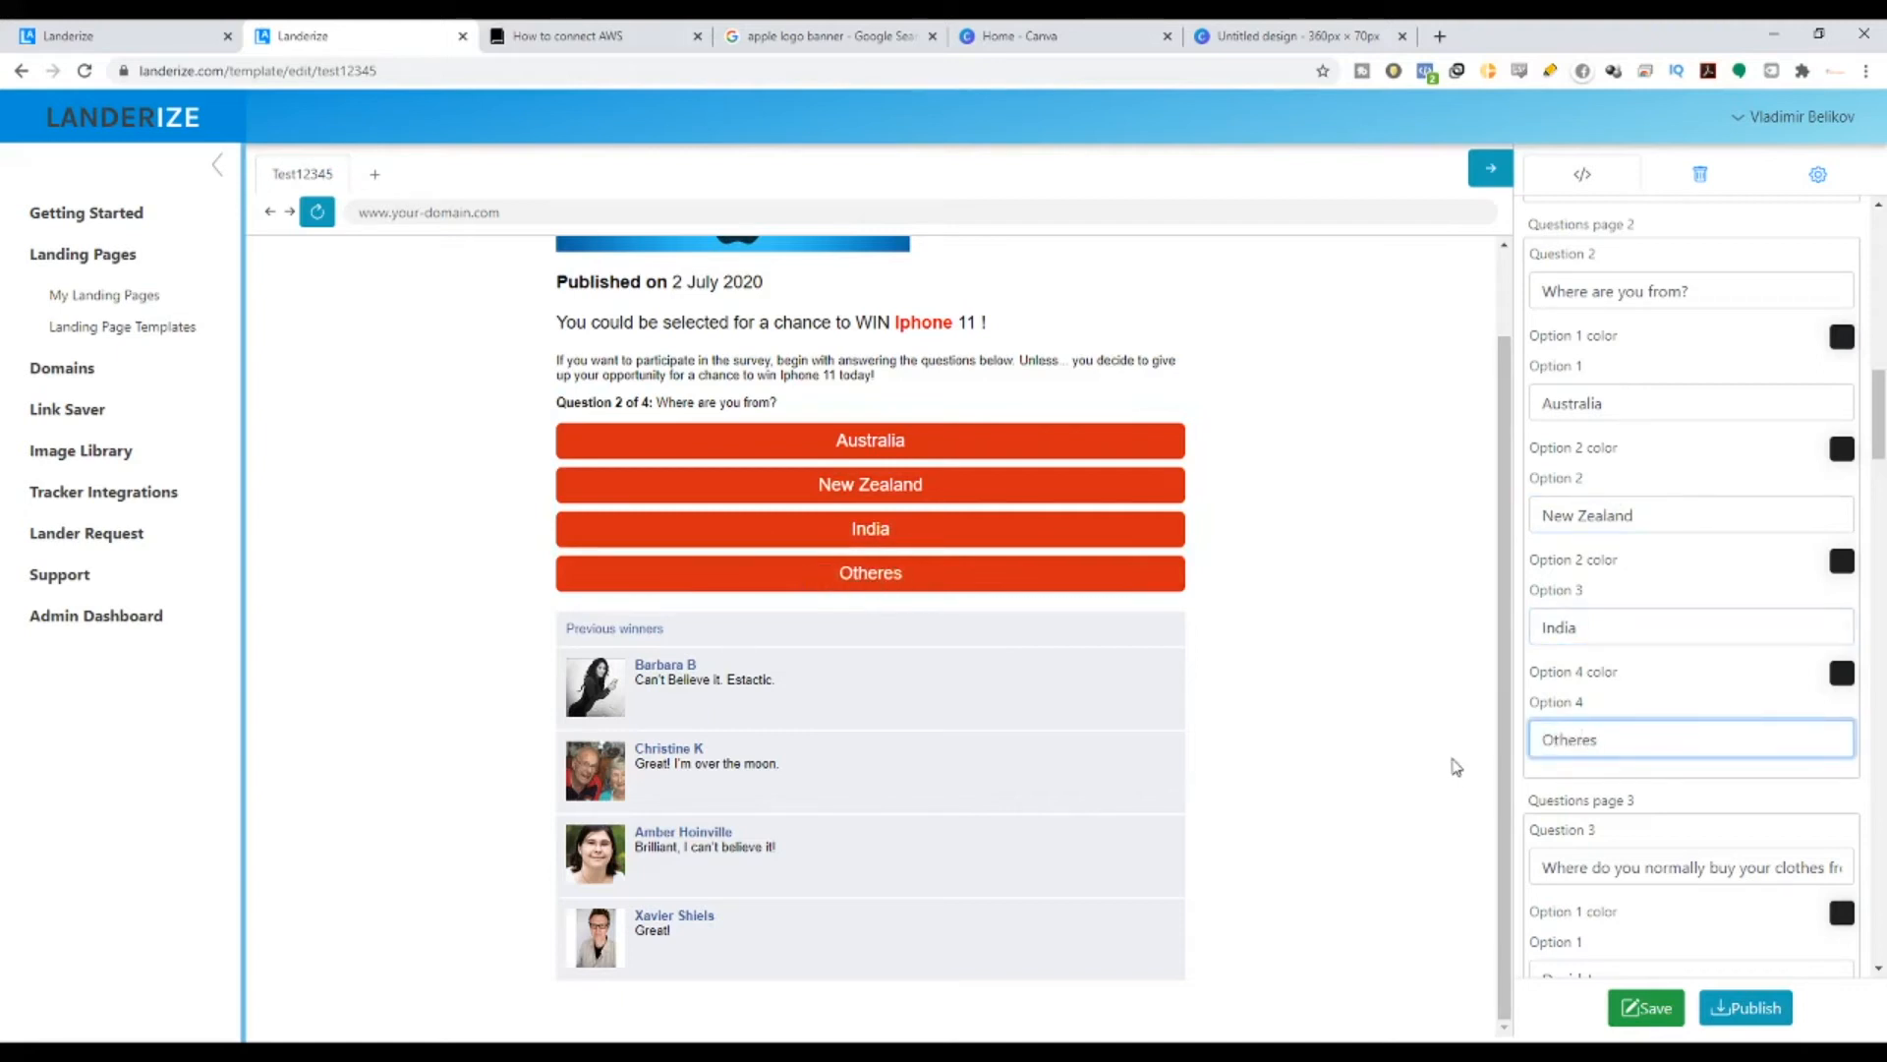
key(BackSpace)
key(BackSpace)
text(s)
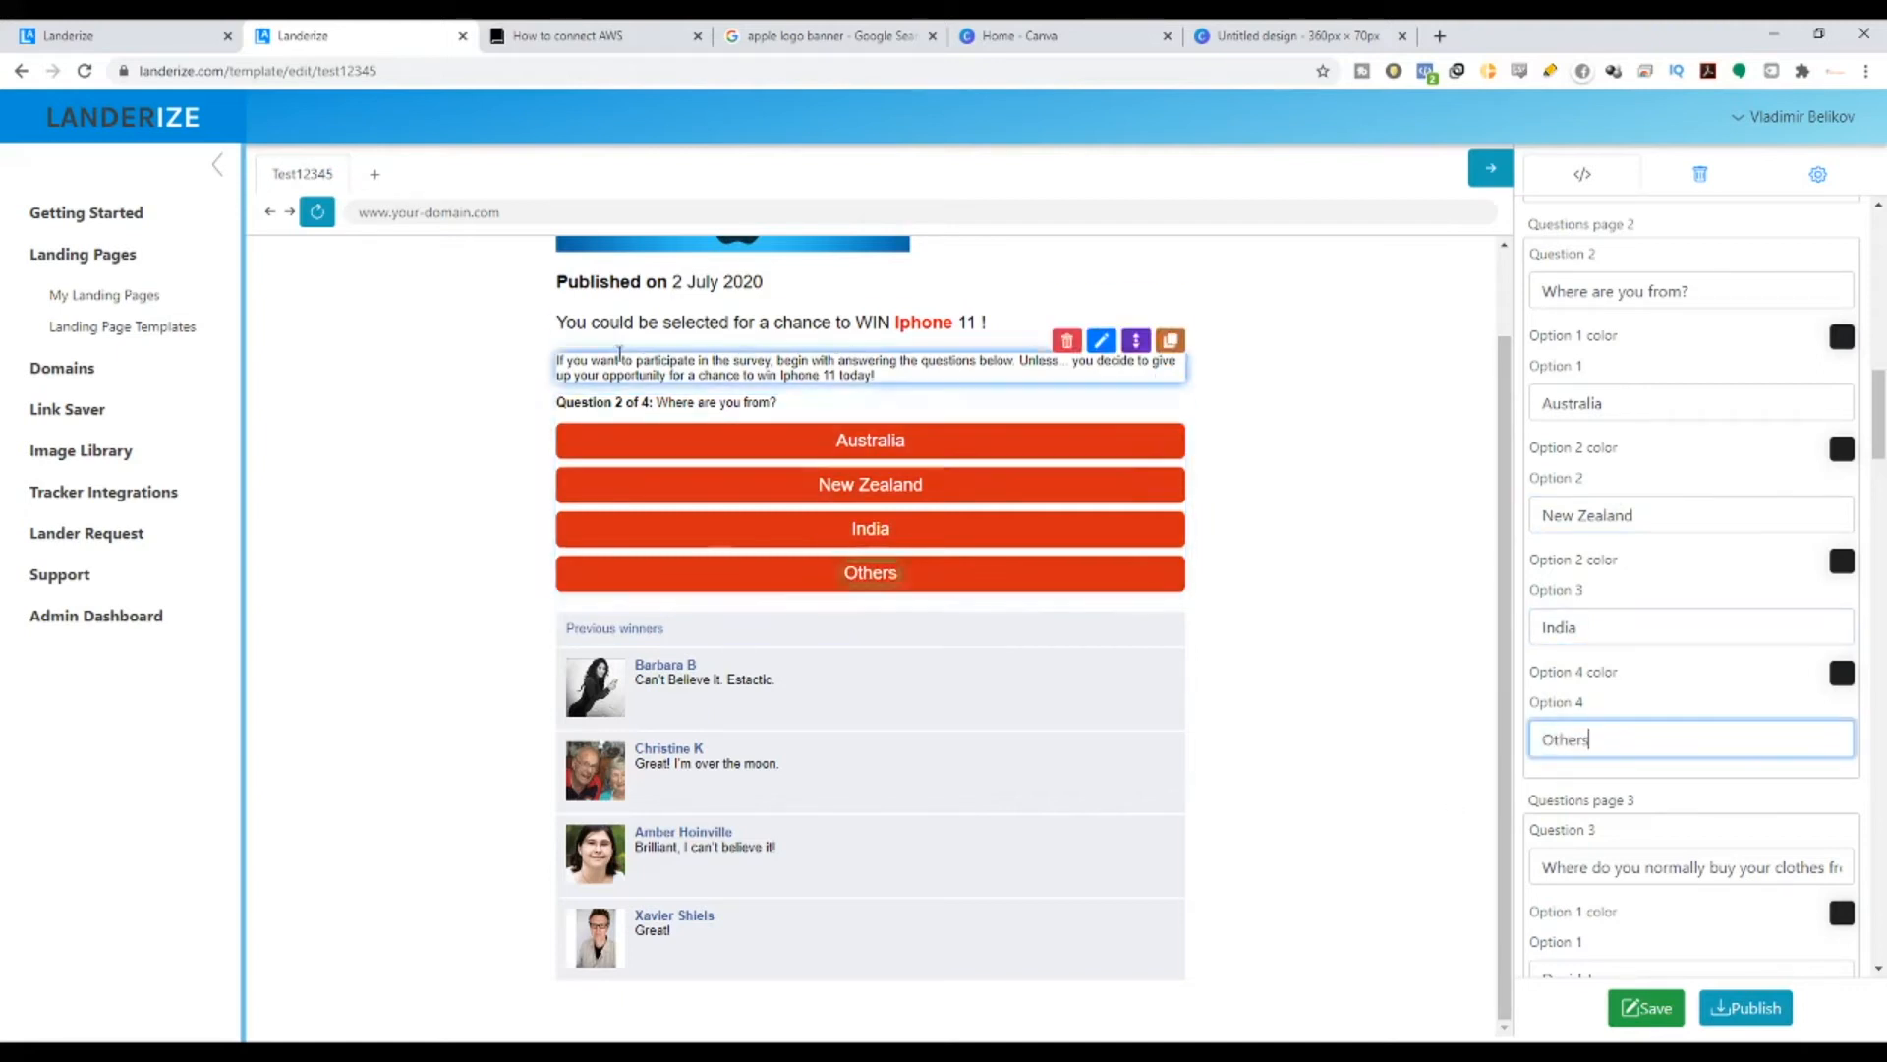
click(935, 444)
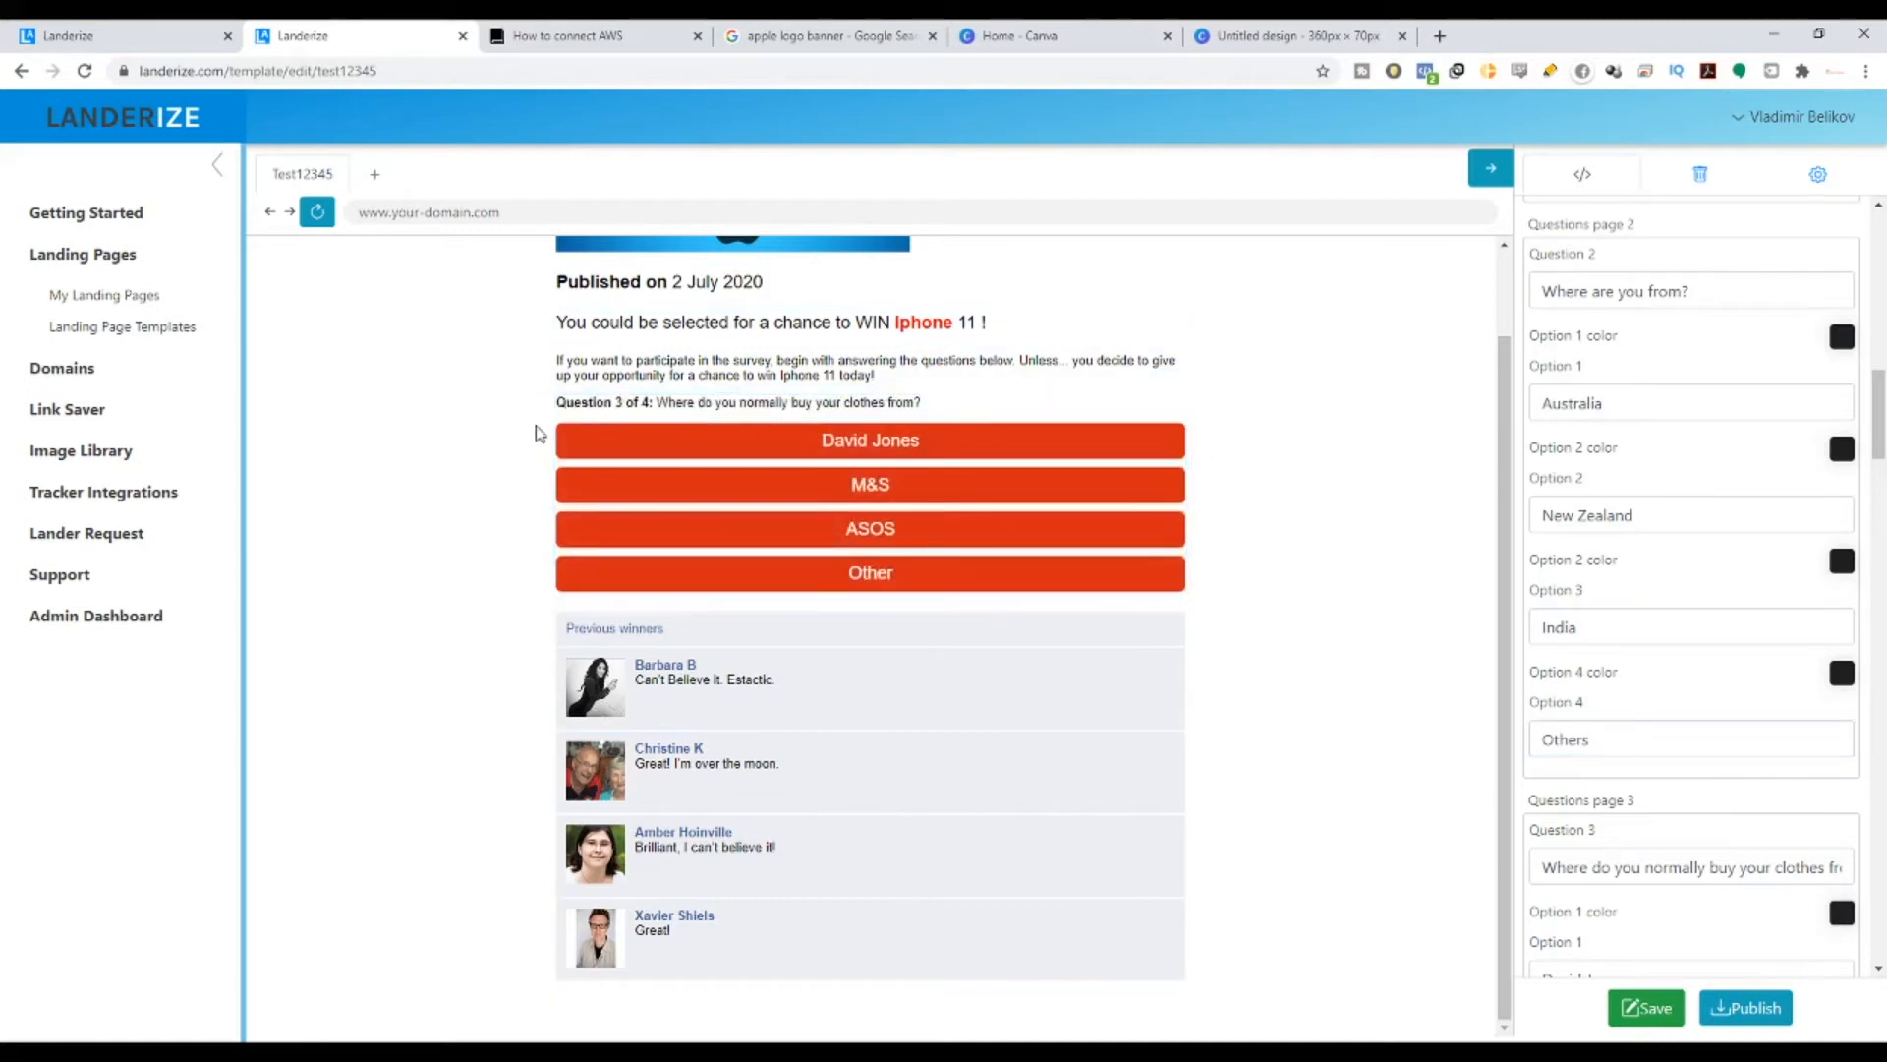
- Replace Question 3's text with 'What phone do you own right know?'
drag(616, 403, 675, 403)
scroll(1701, 800, down, 8)
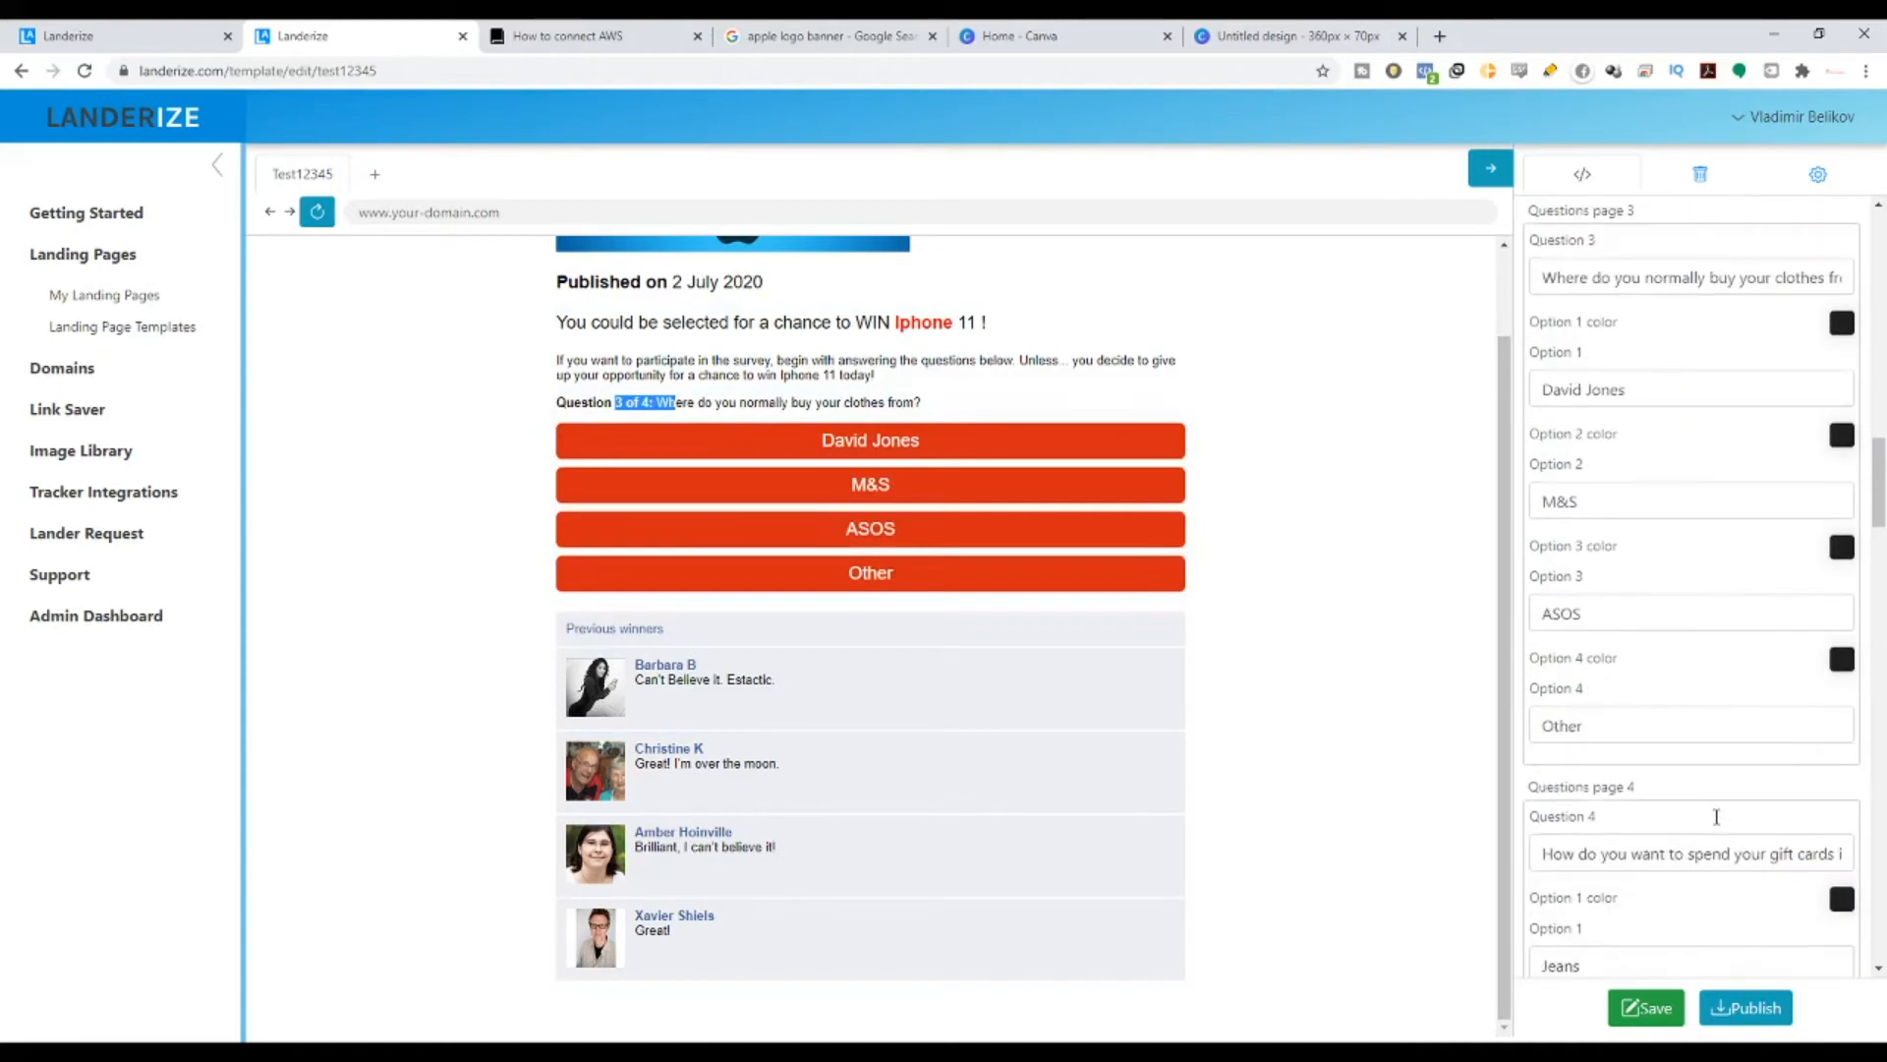
scroll(1716, 817, up, 7)
scroll(684, 494, up, 1)
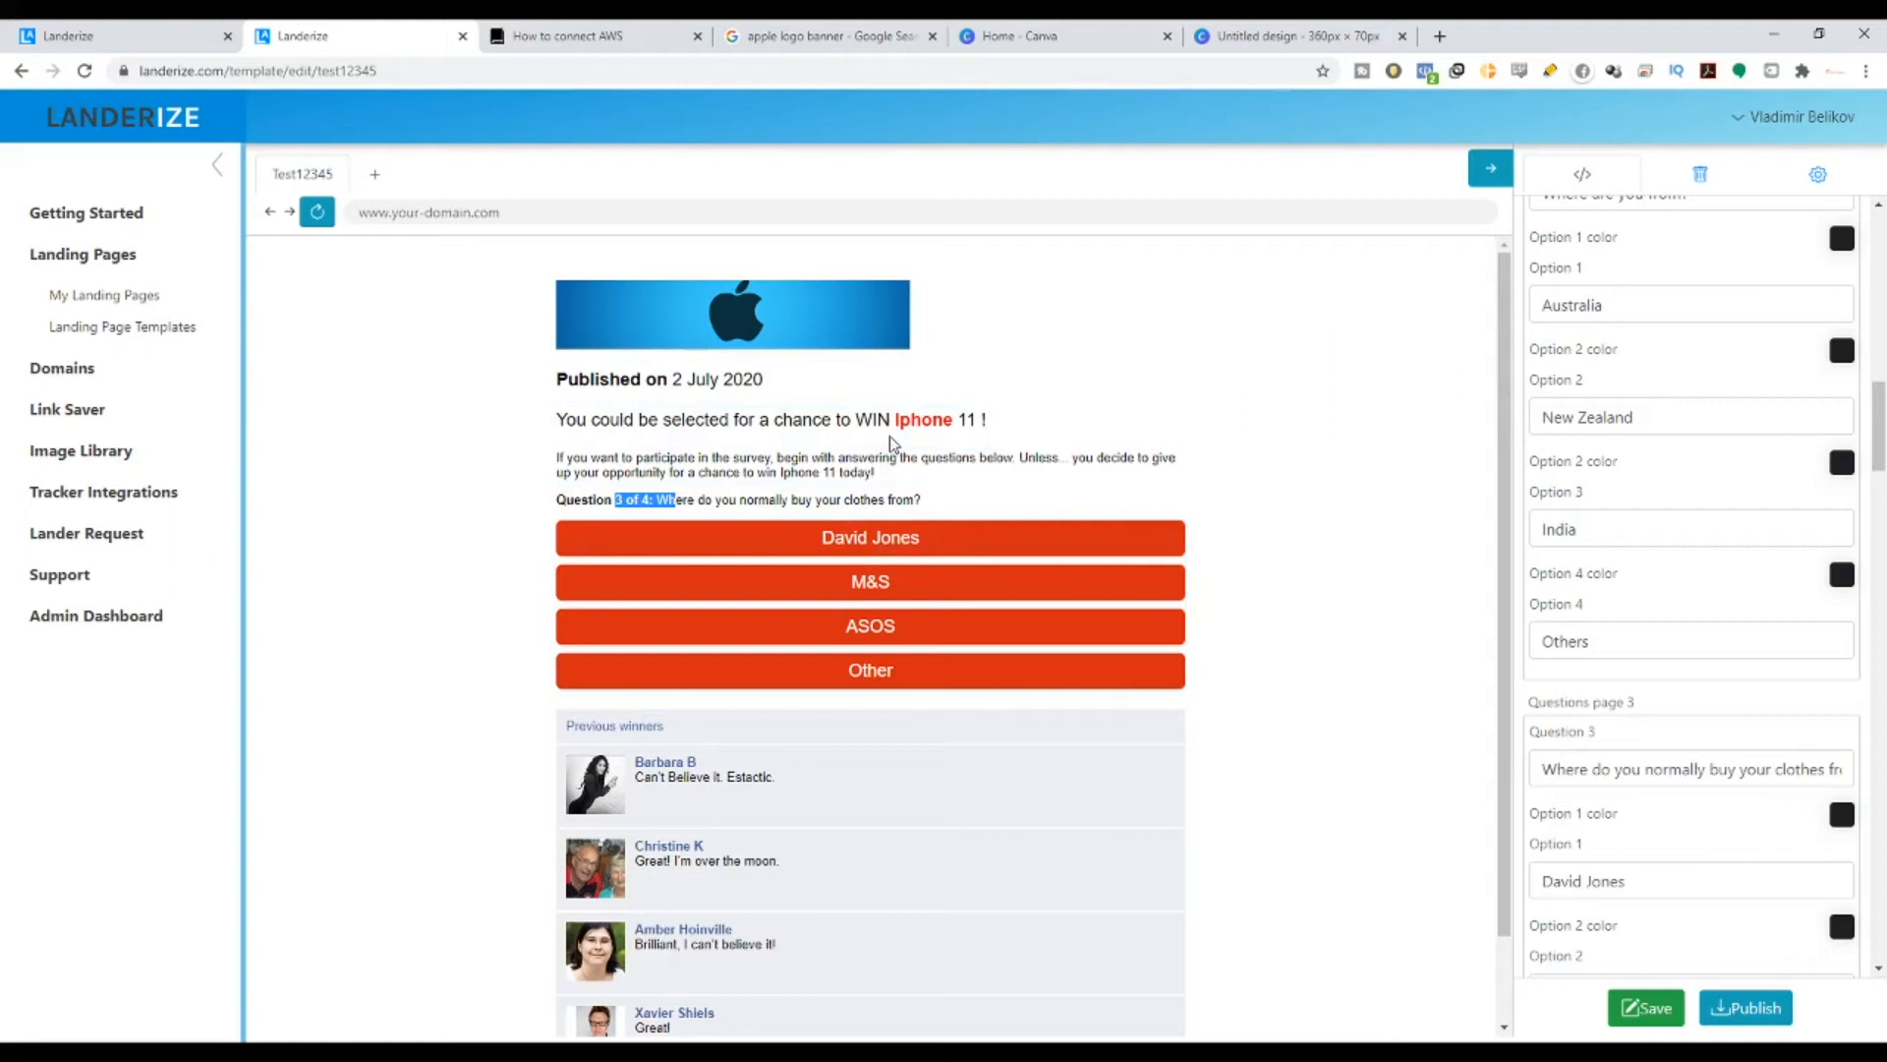
drag(1559, 765, 1884, 801)
text(What)
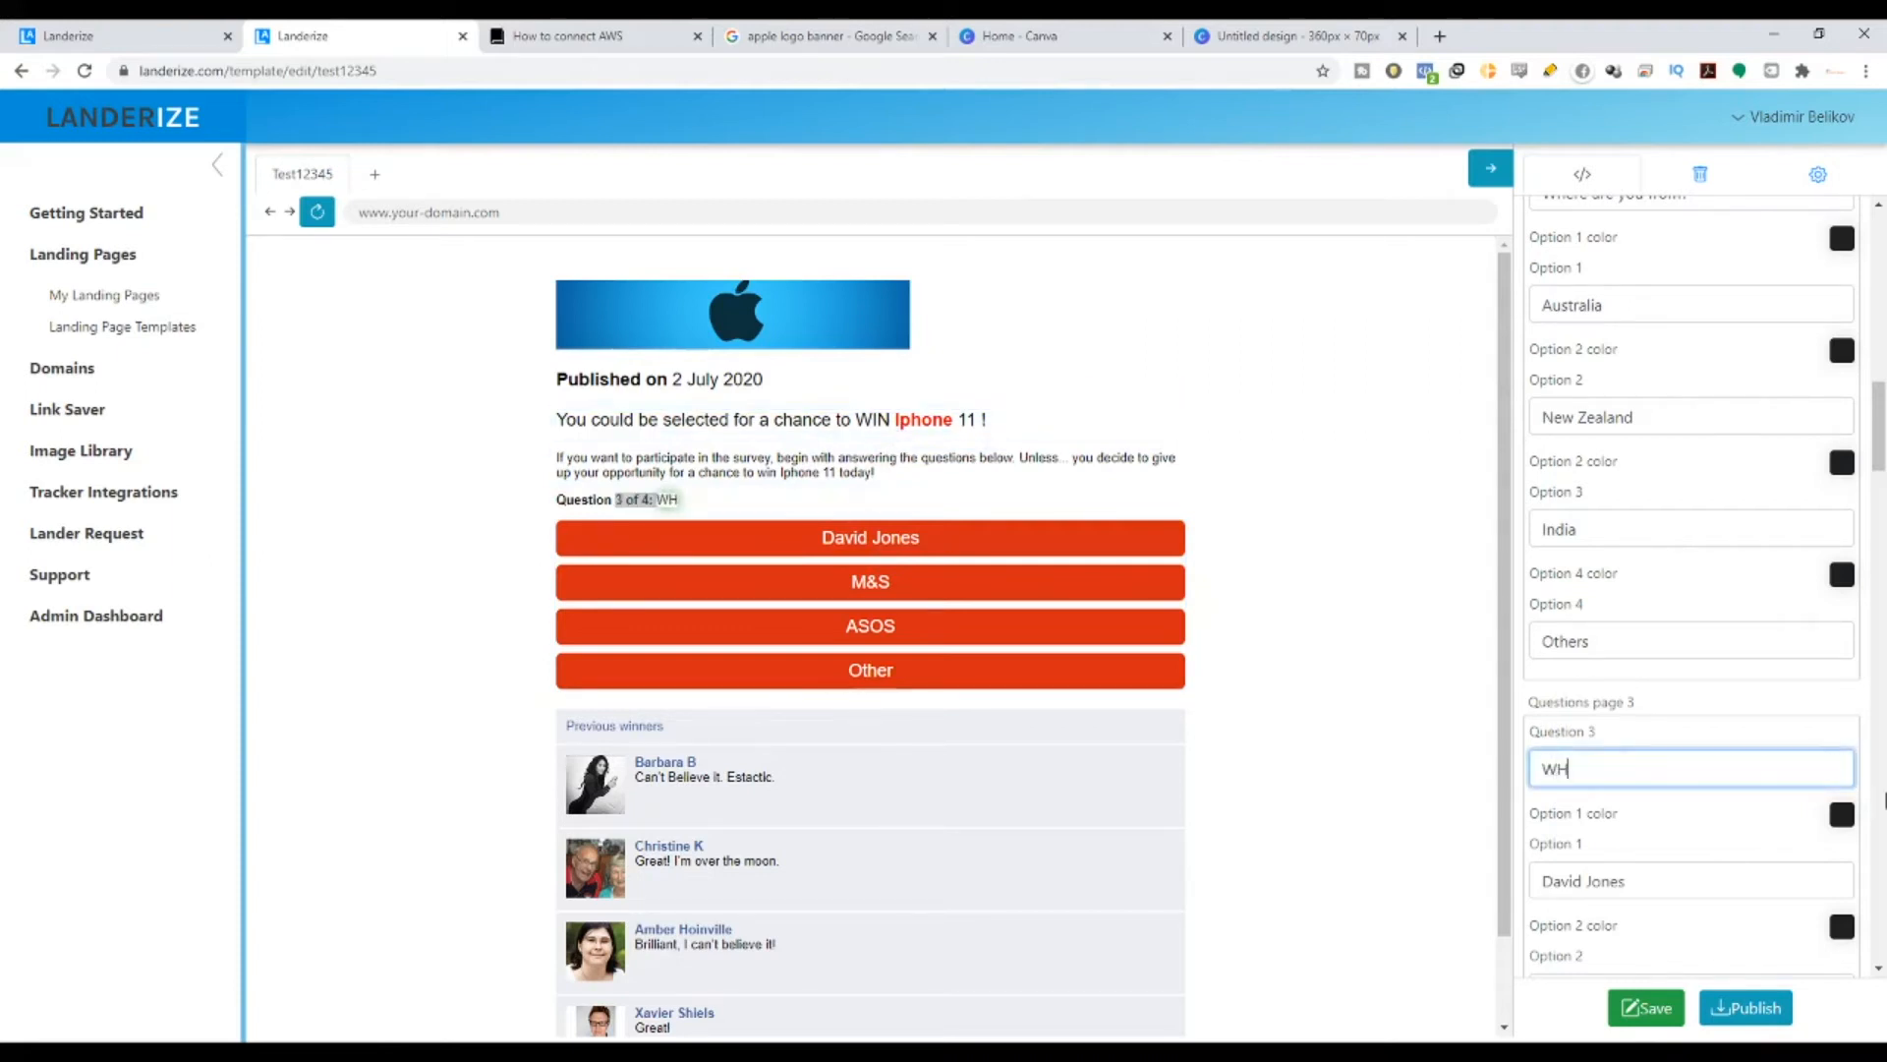
key(BackSpace)
key(BackSpace)
key(BackSpace)
text(HAT)
key(BackSpace)
key(BackSpace)
key(BackSpace)
text(hat phone d)
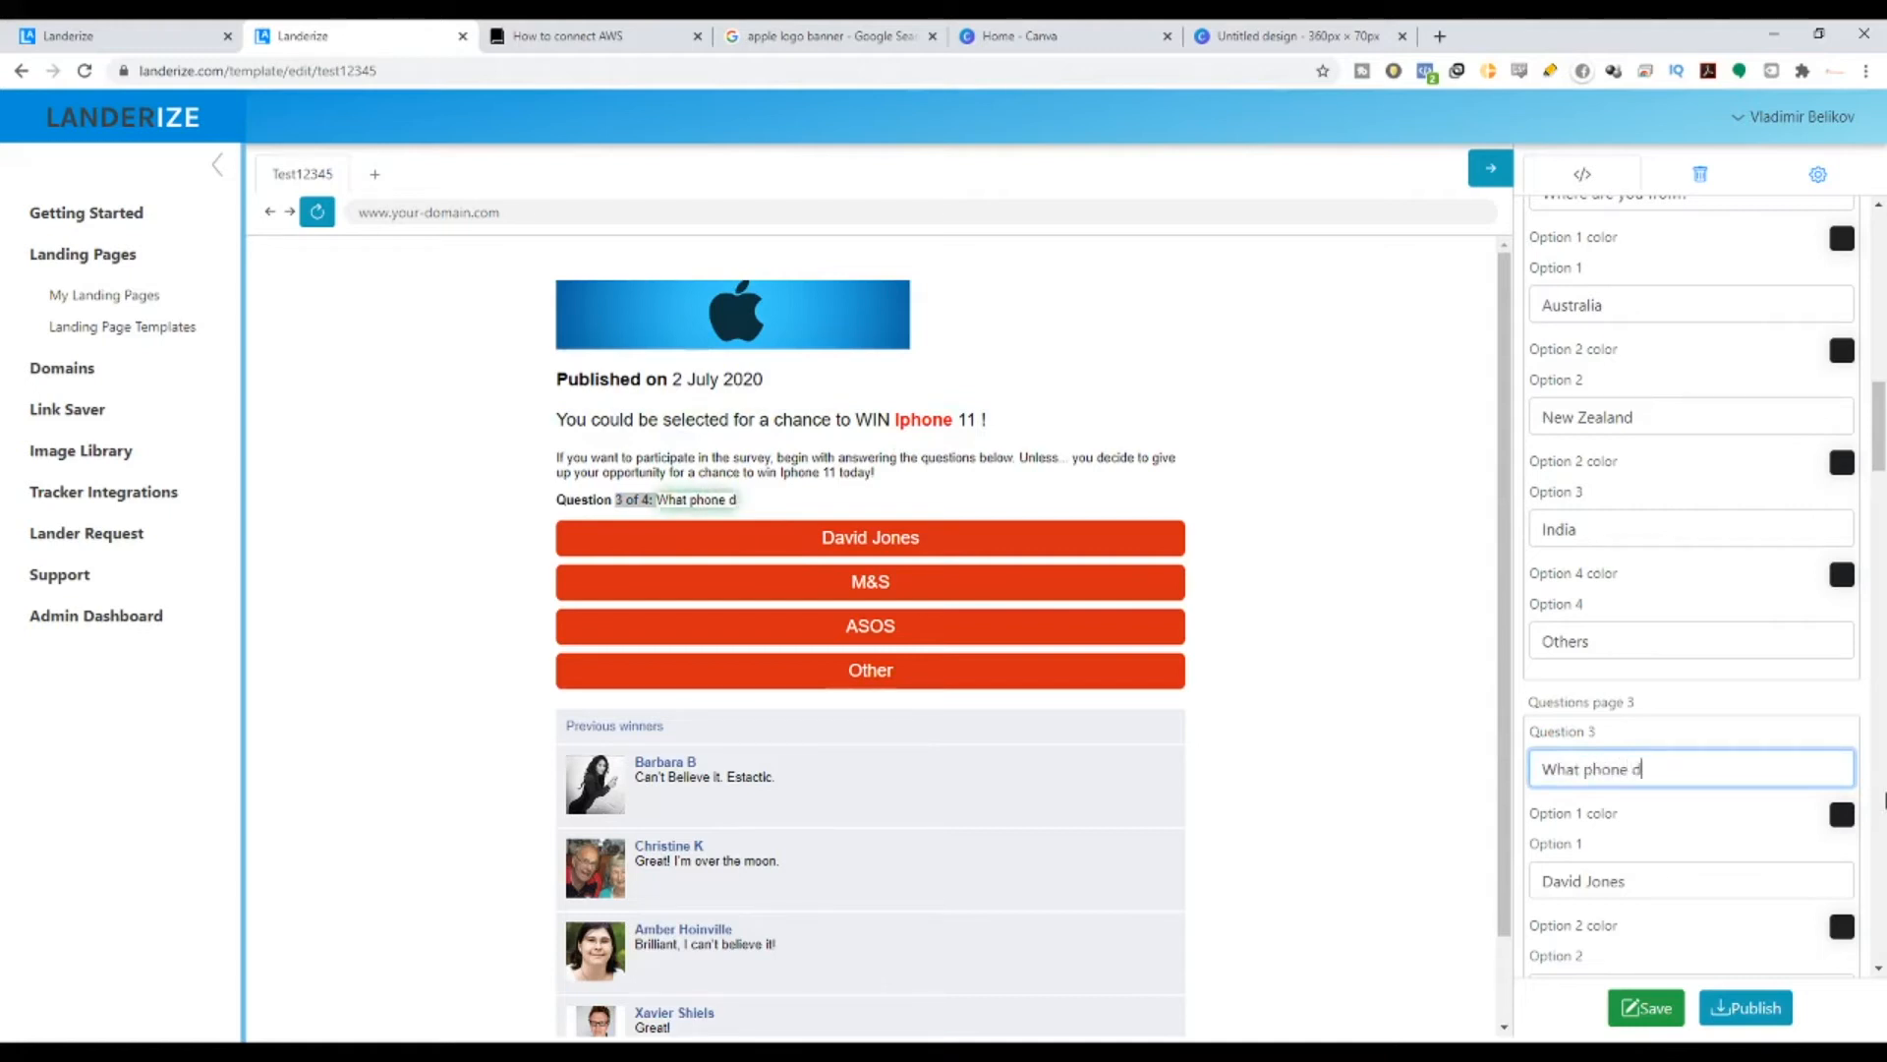
text(o you know)
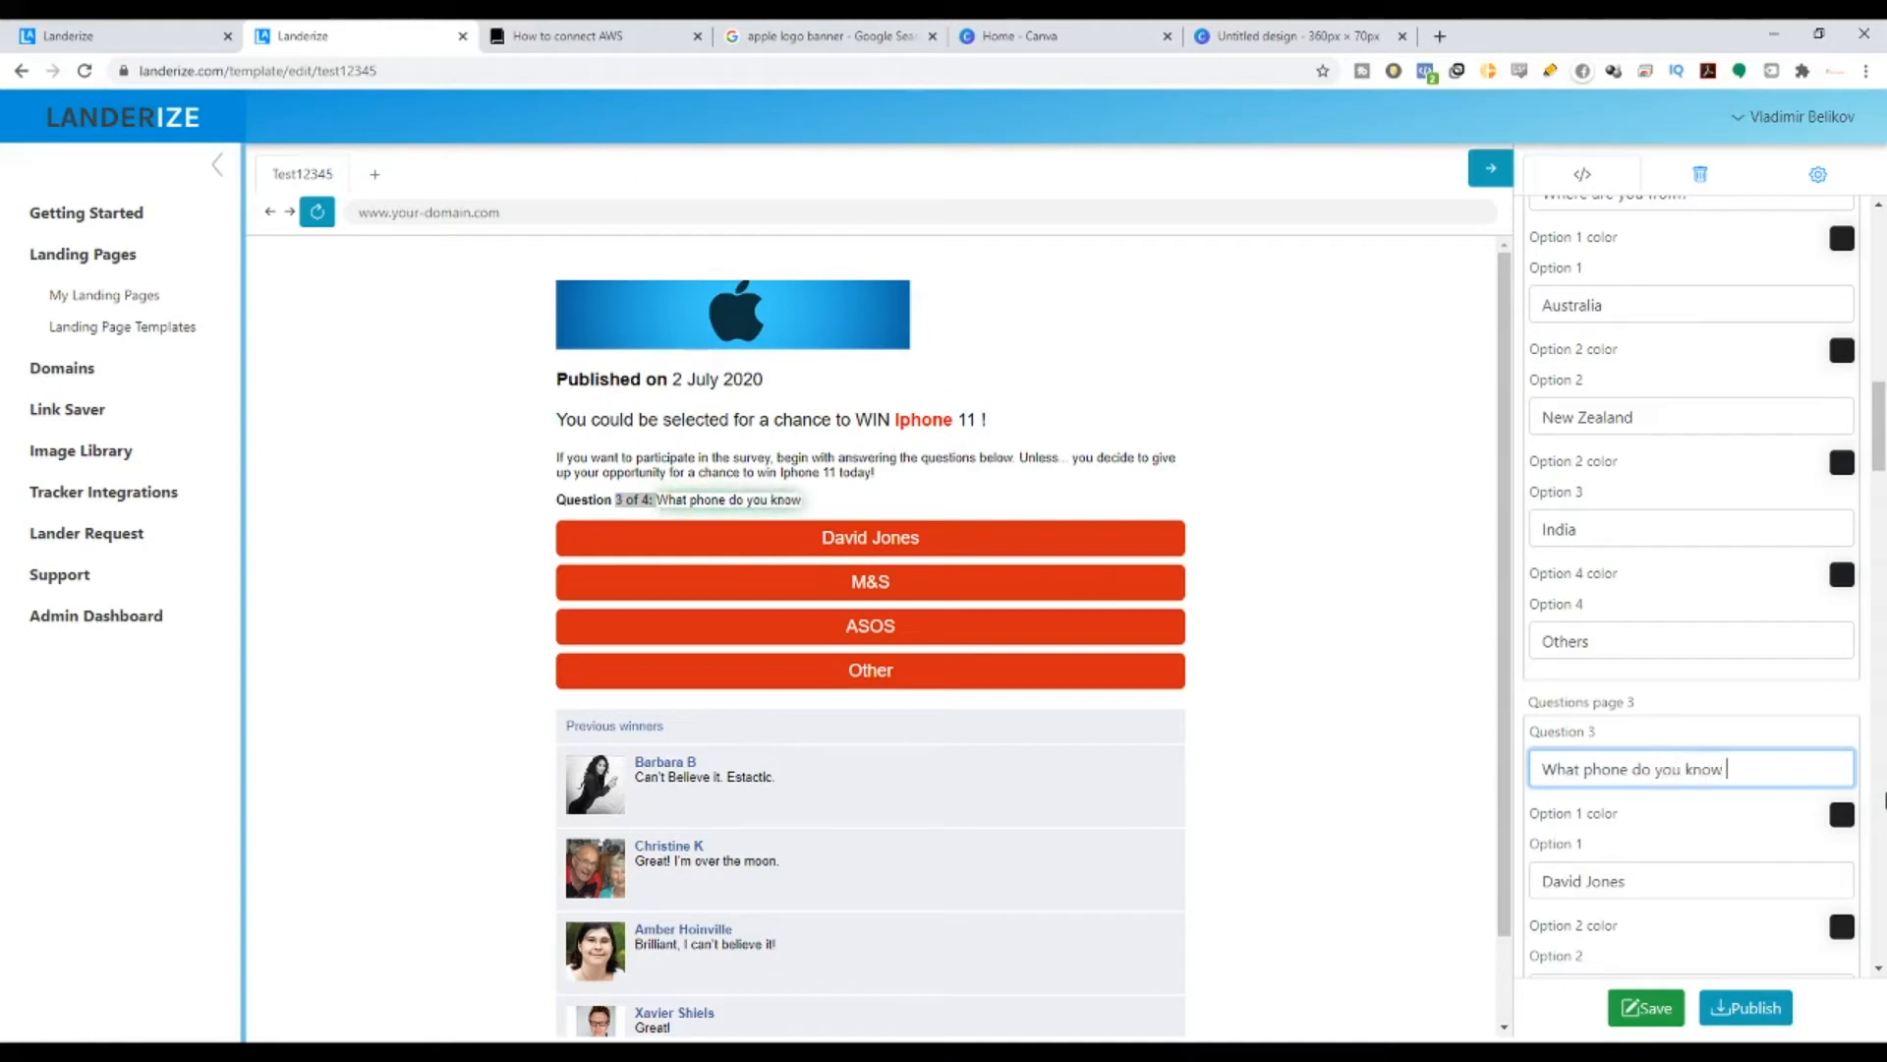
key(BackSpace)
key(BackSpace)
key(BackSpace)
key(BackSpace)
text(own right know)
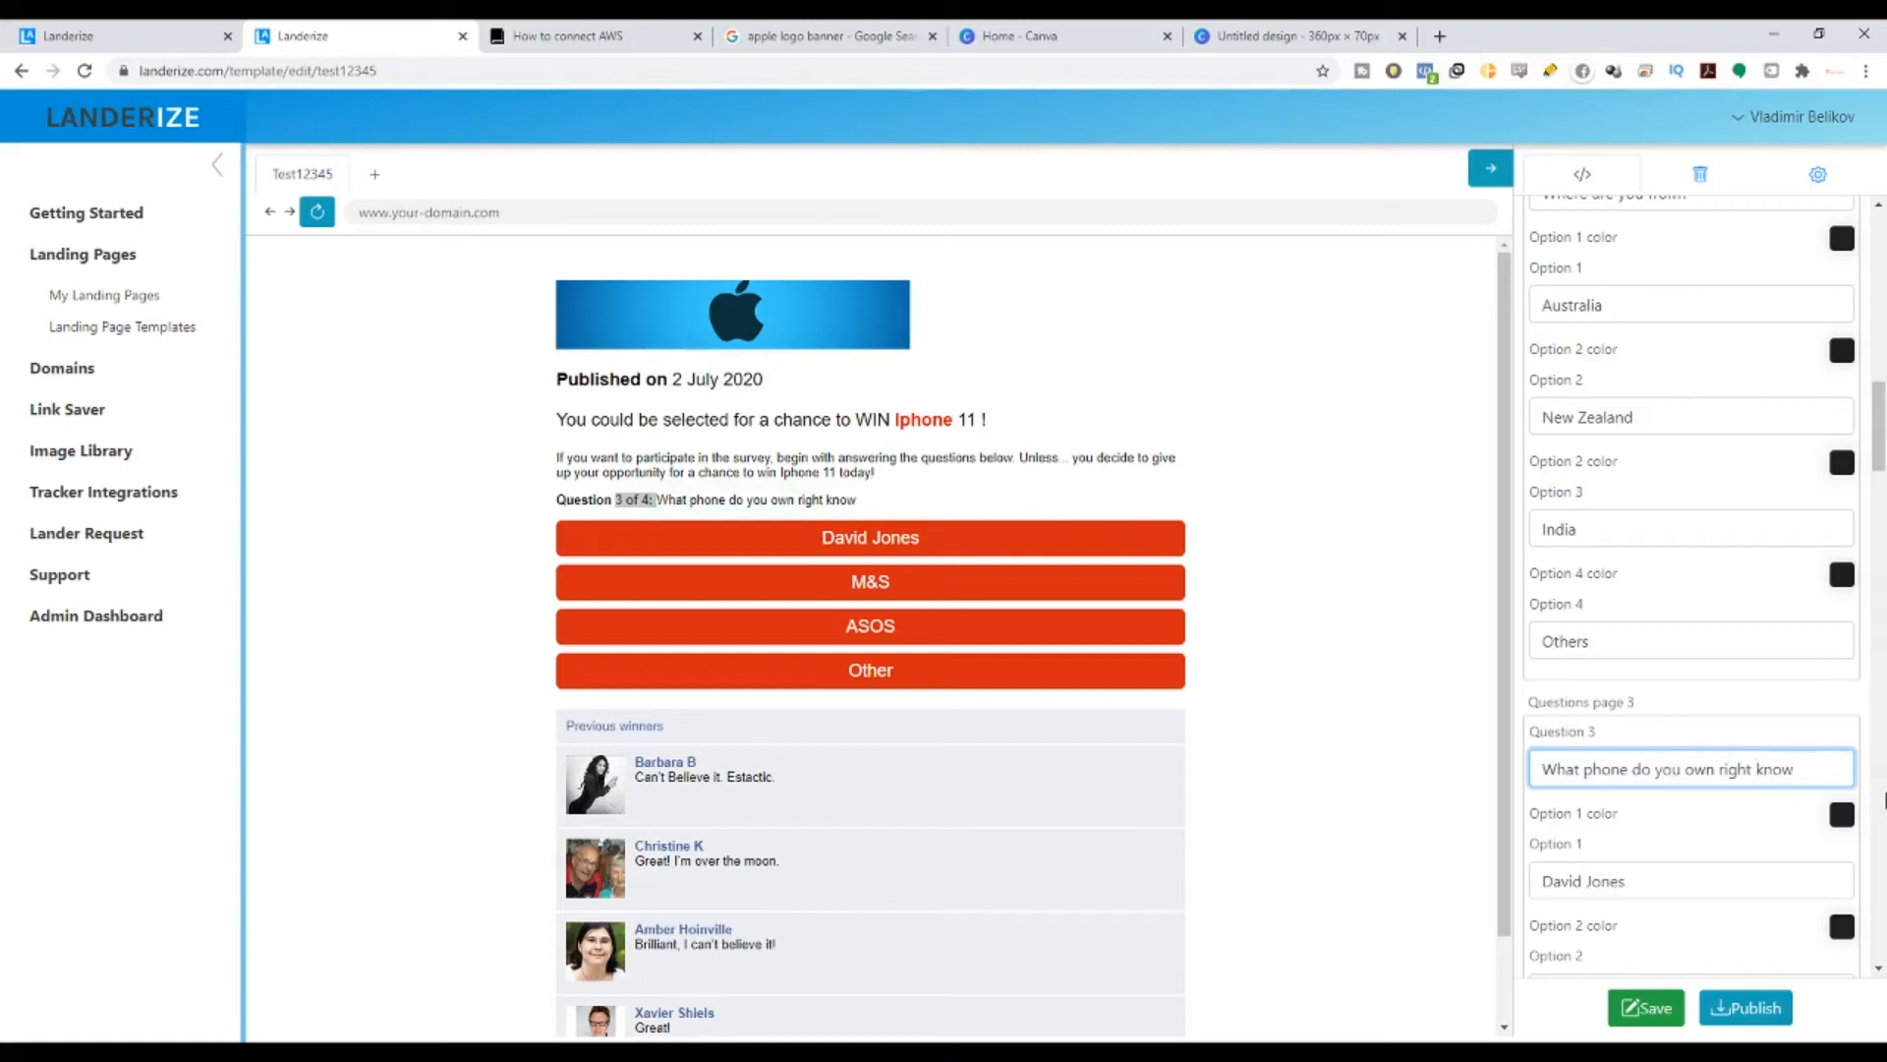
text(?\)
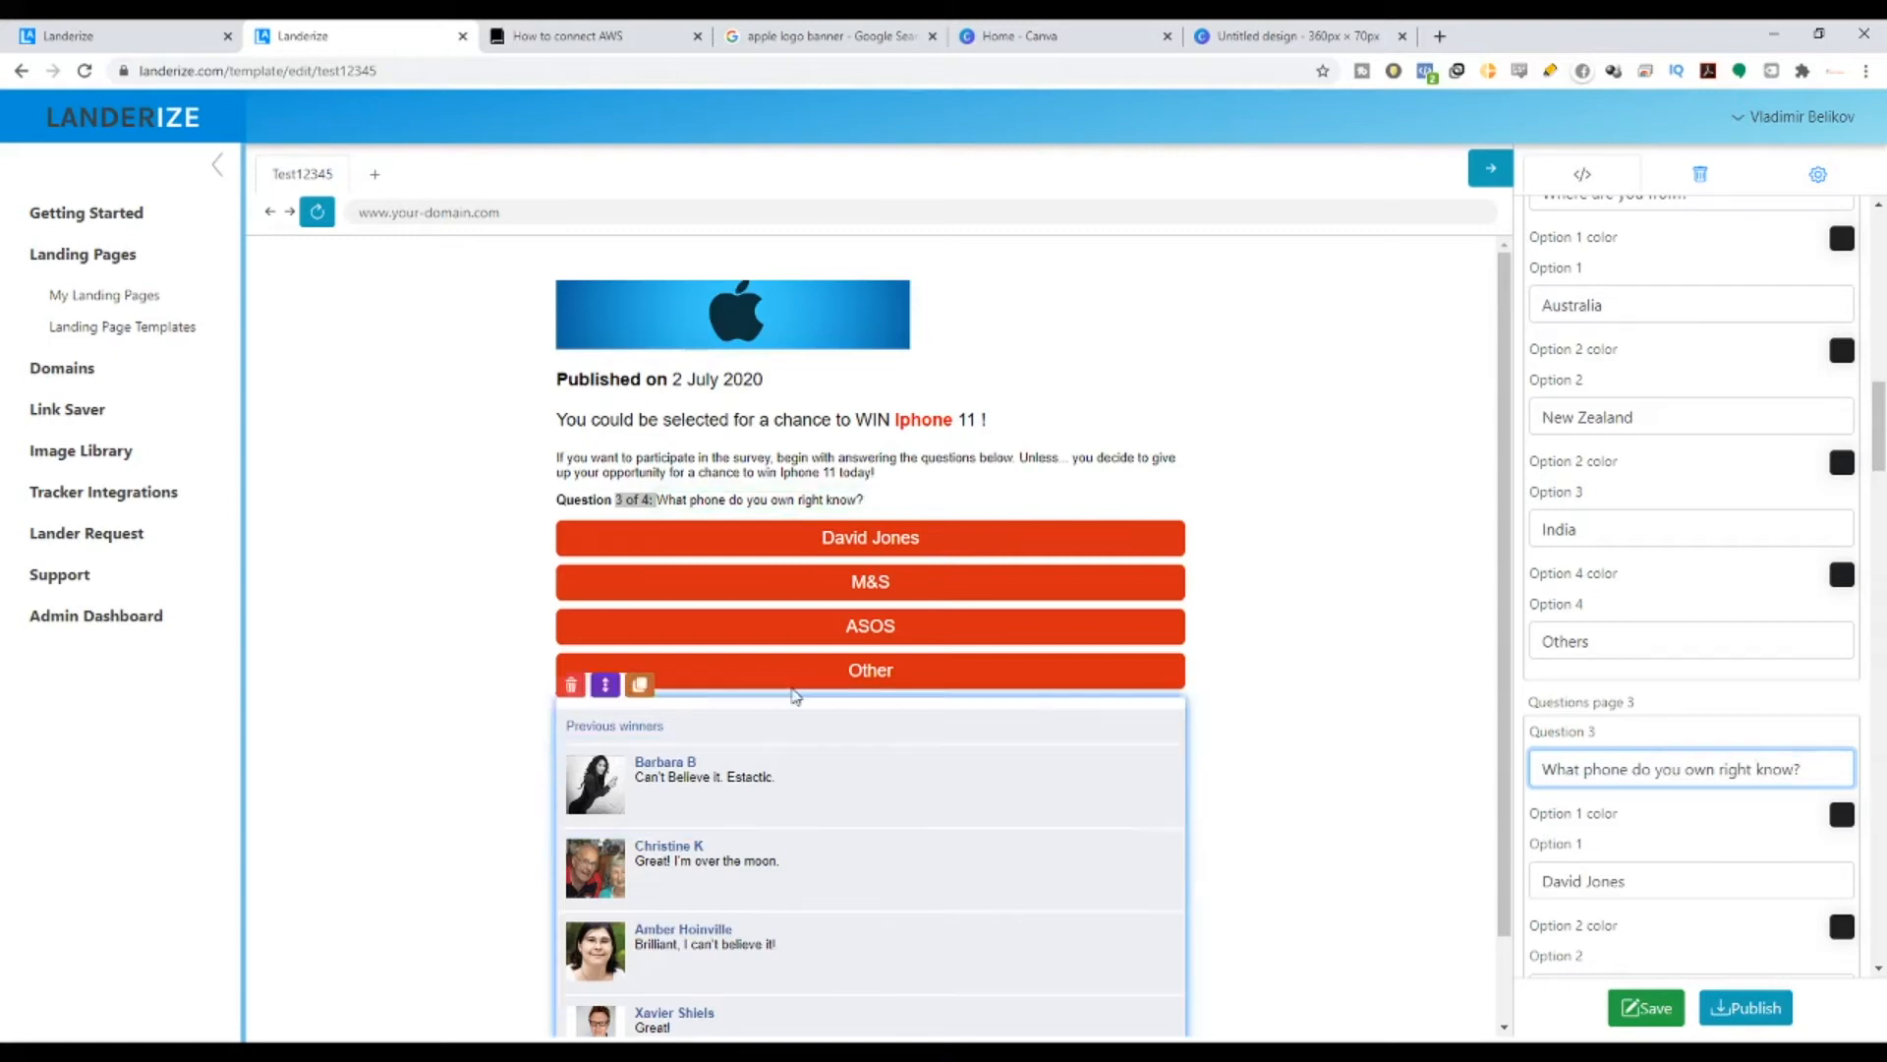
click(882, 435)
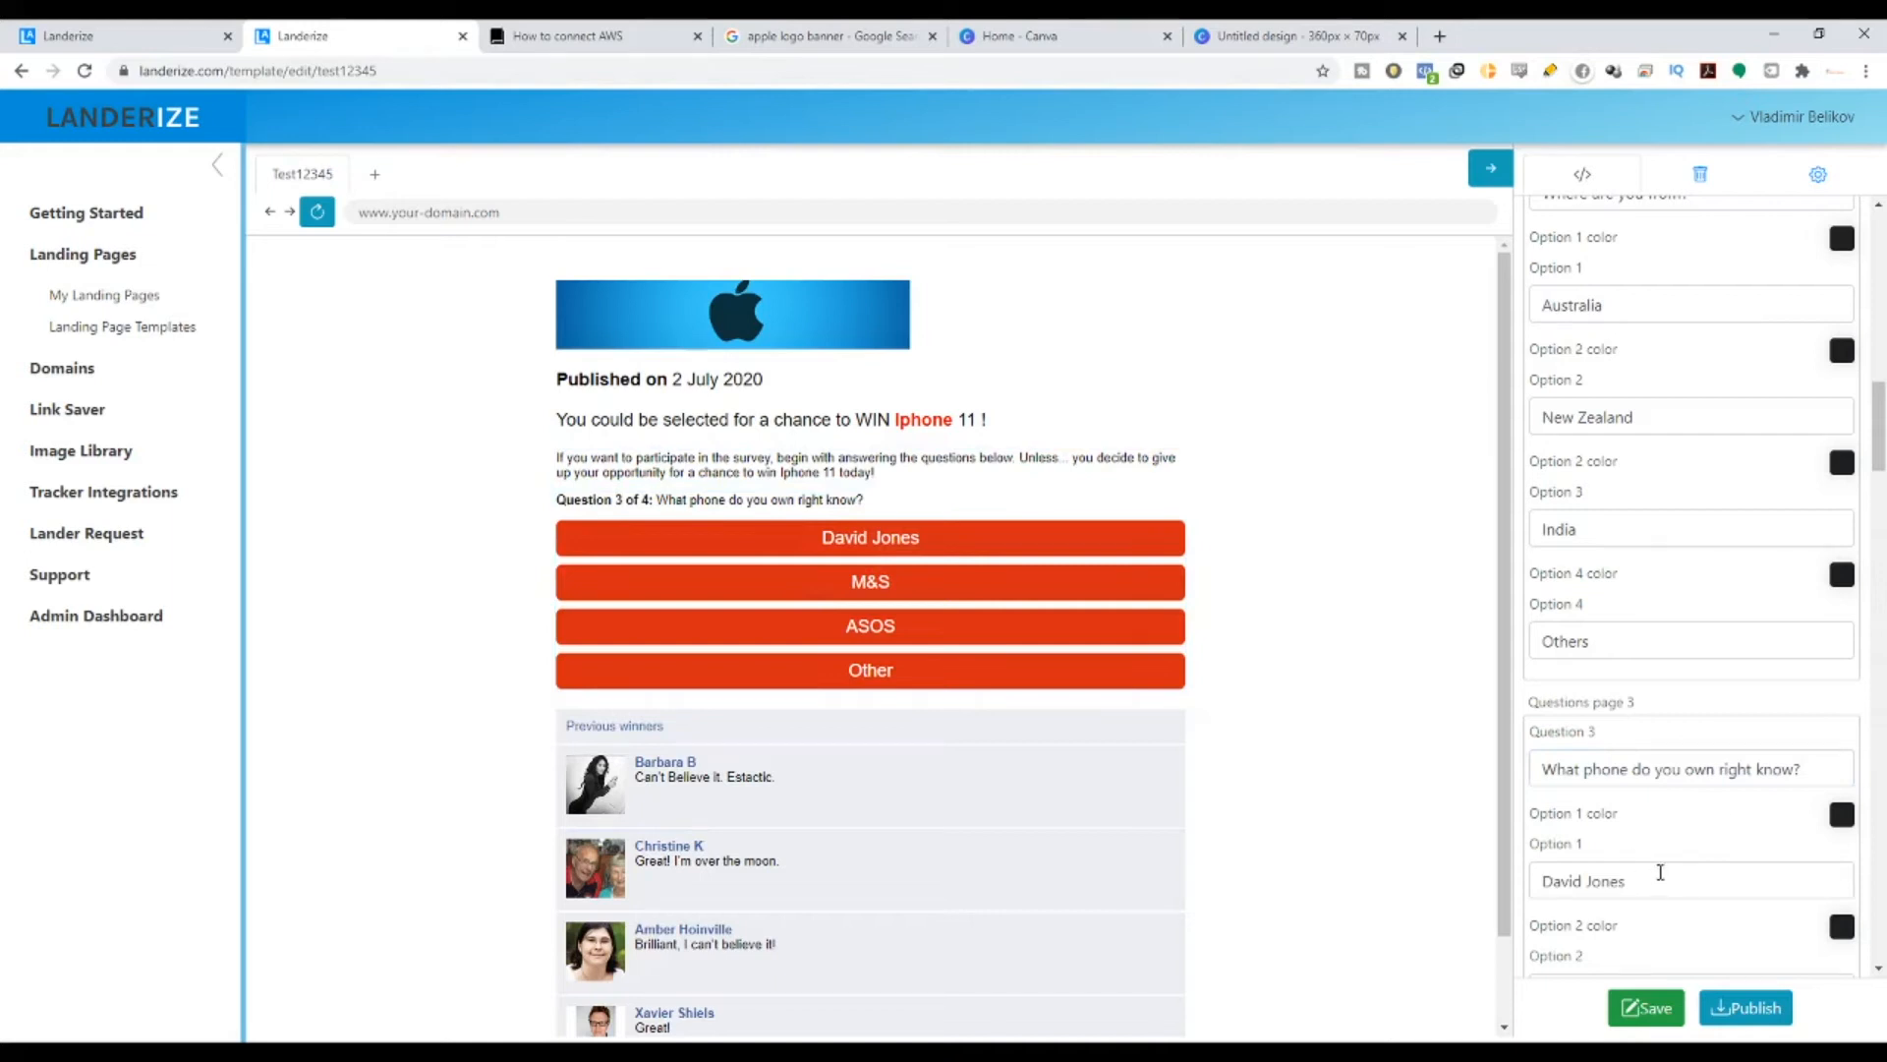
scroll(1660, 872, down, 2)
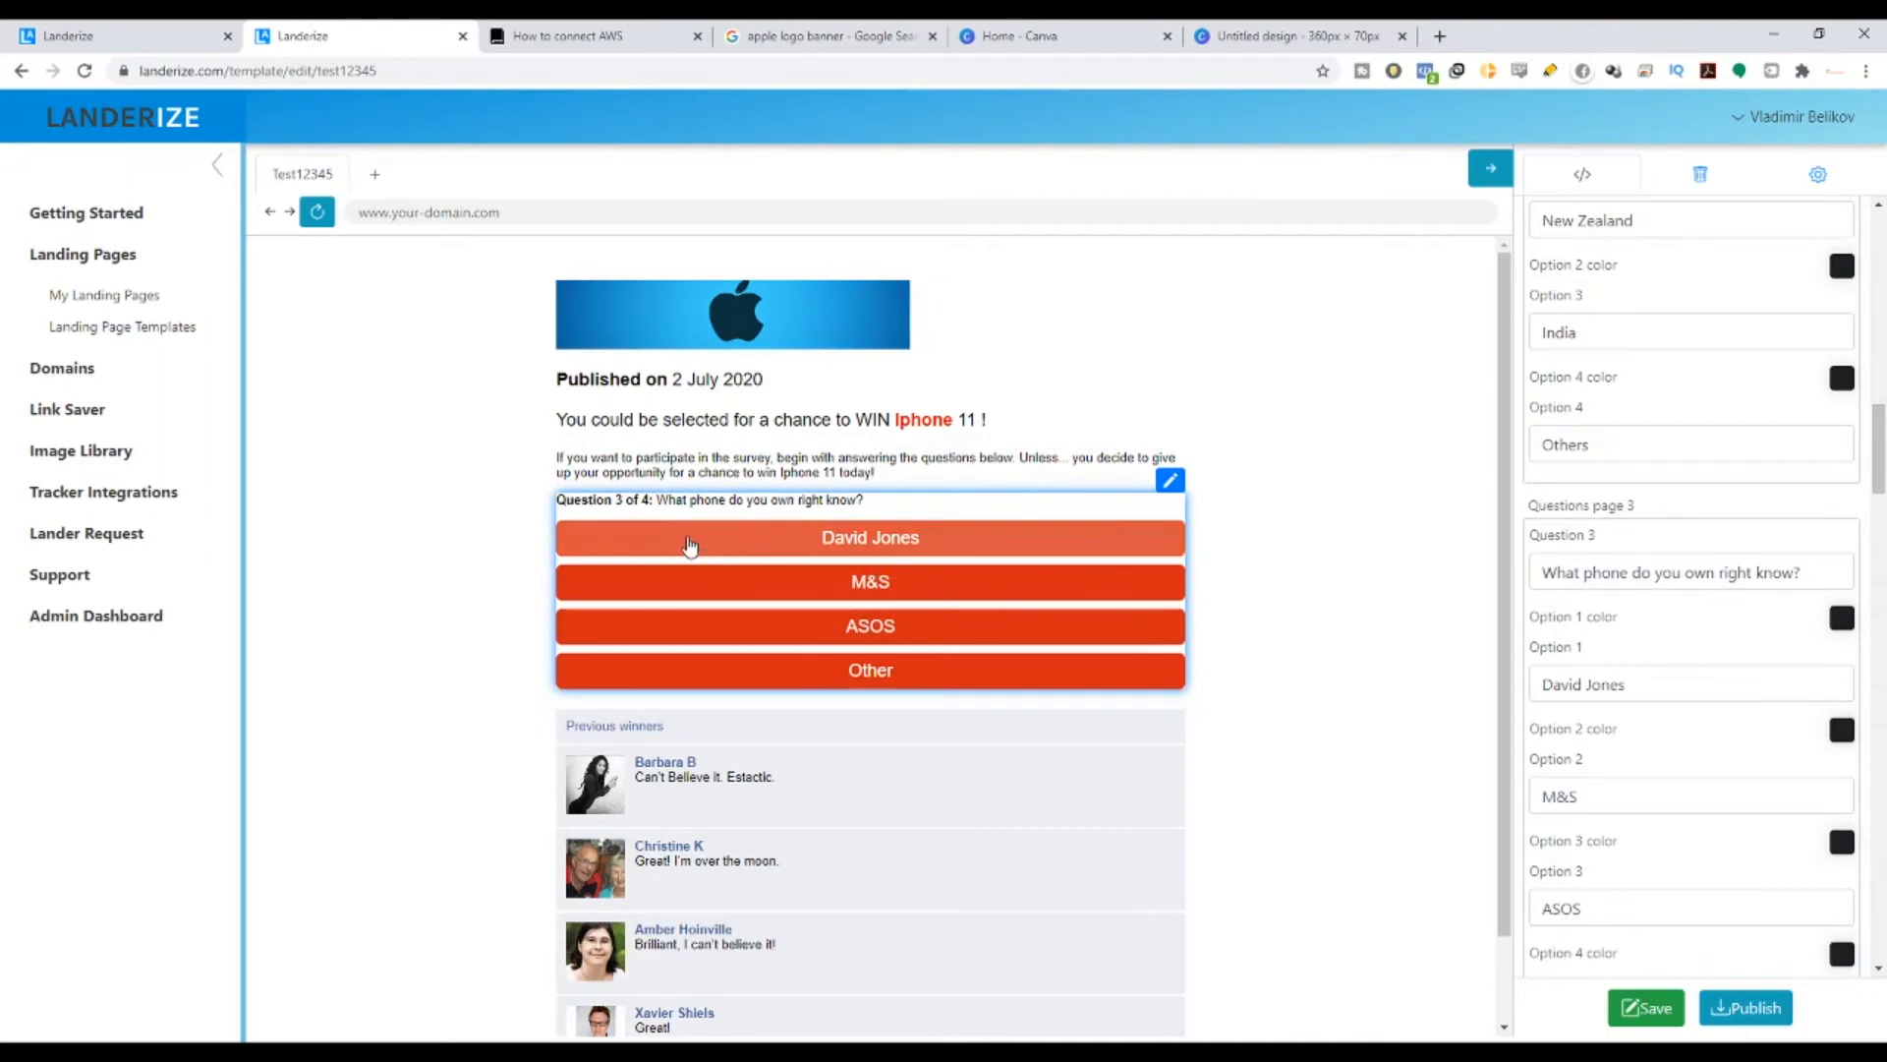
- Make Question 3's first answer 'Latest Iphone'
scroll(1617, 671, down, 2)
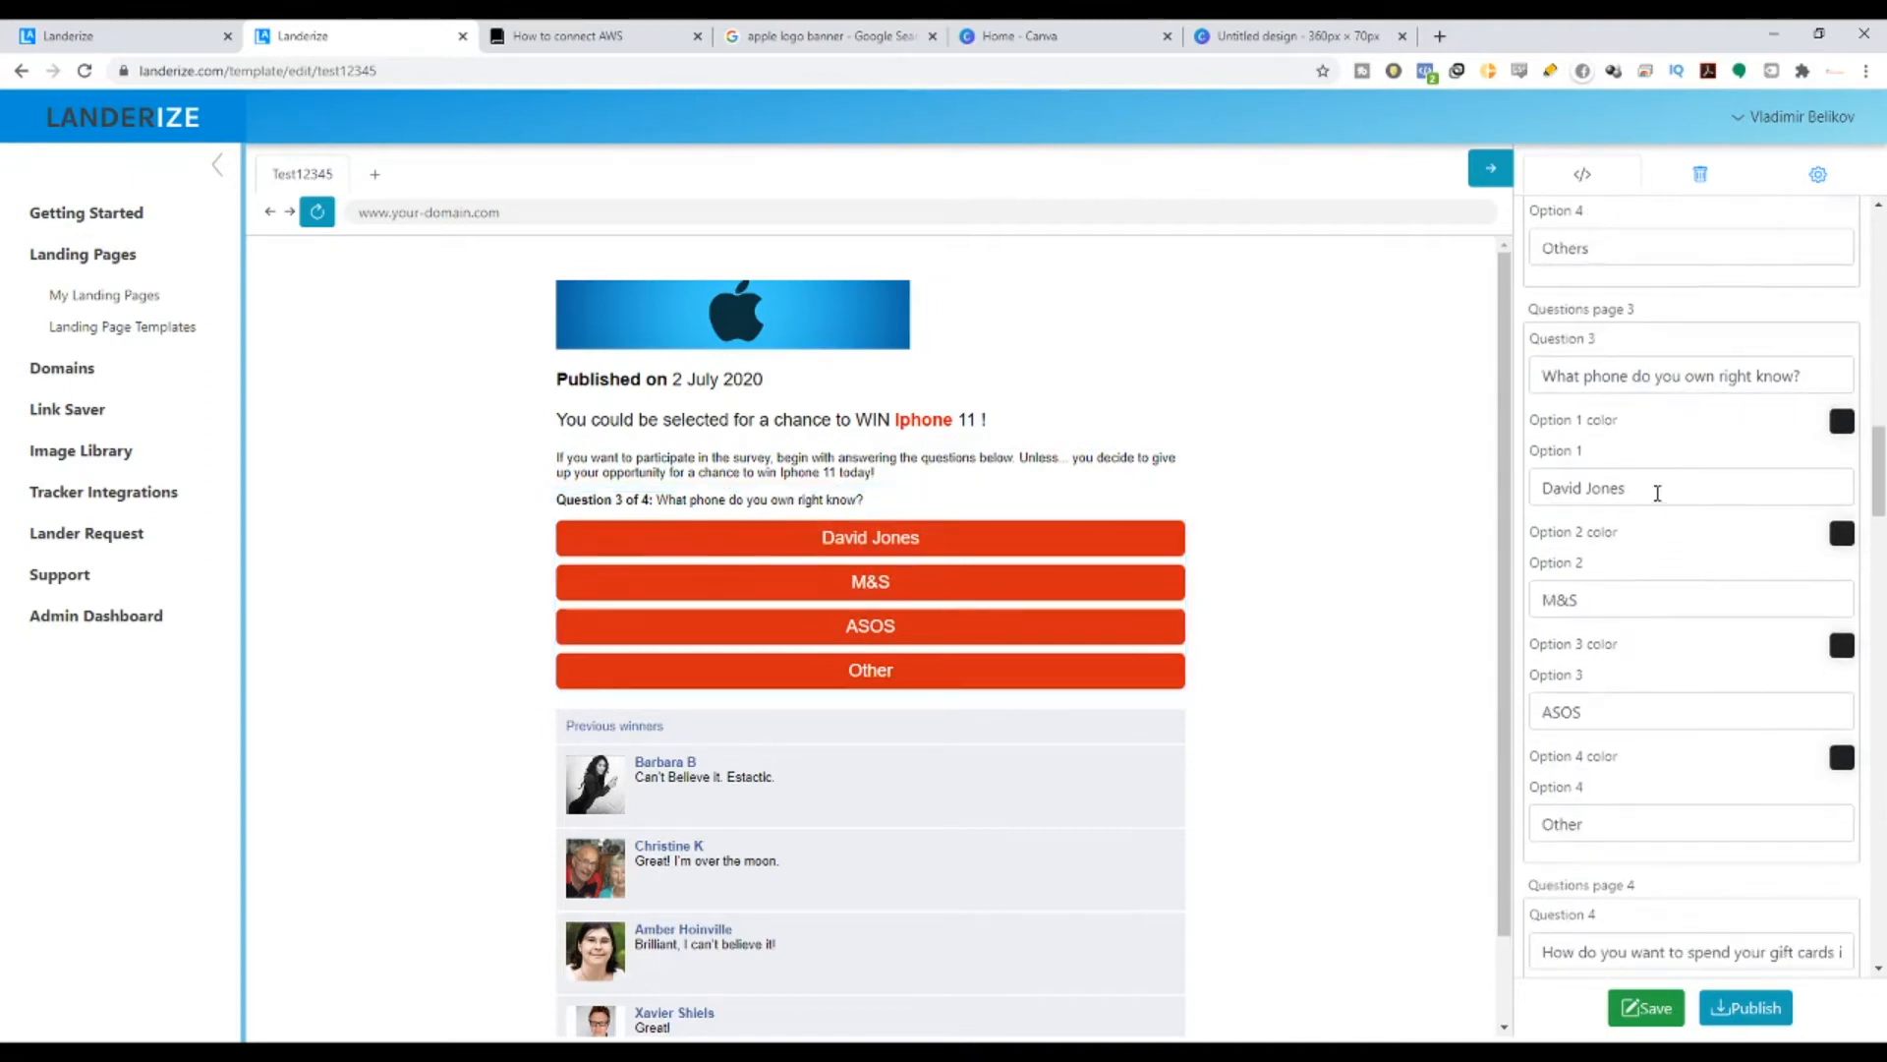
drag(1655, 488, 1518, 527)
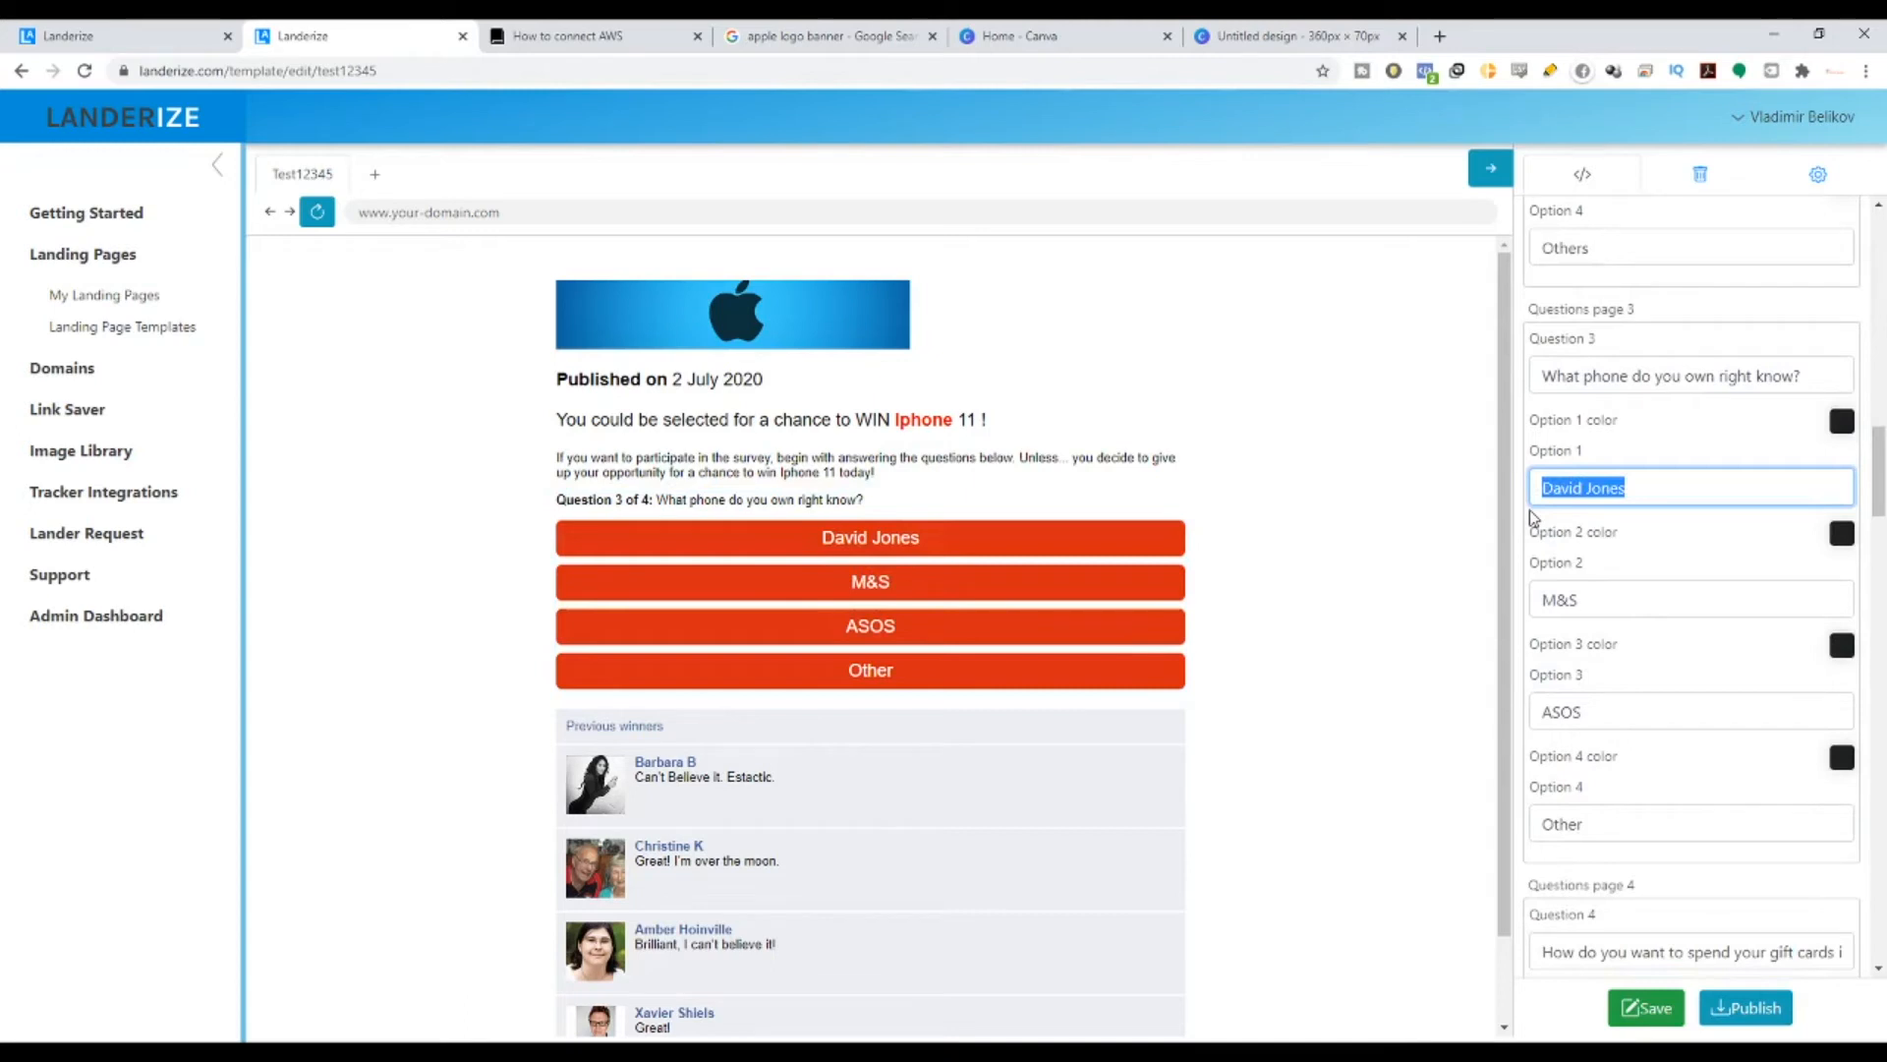
text(Sam)
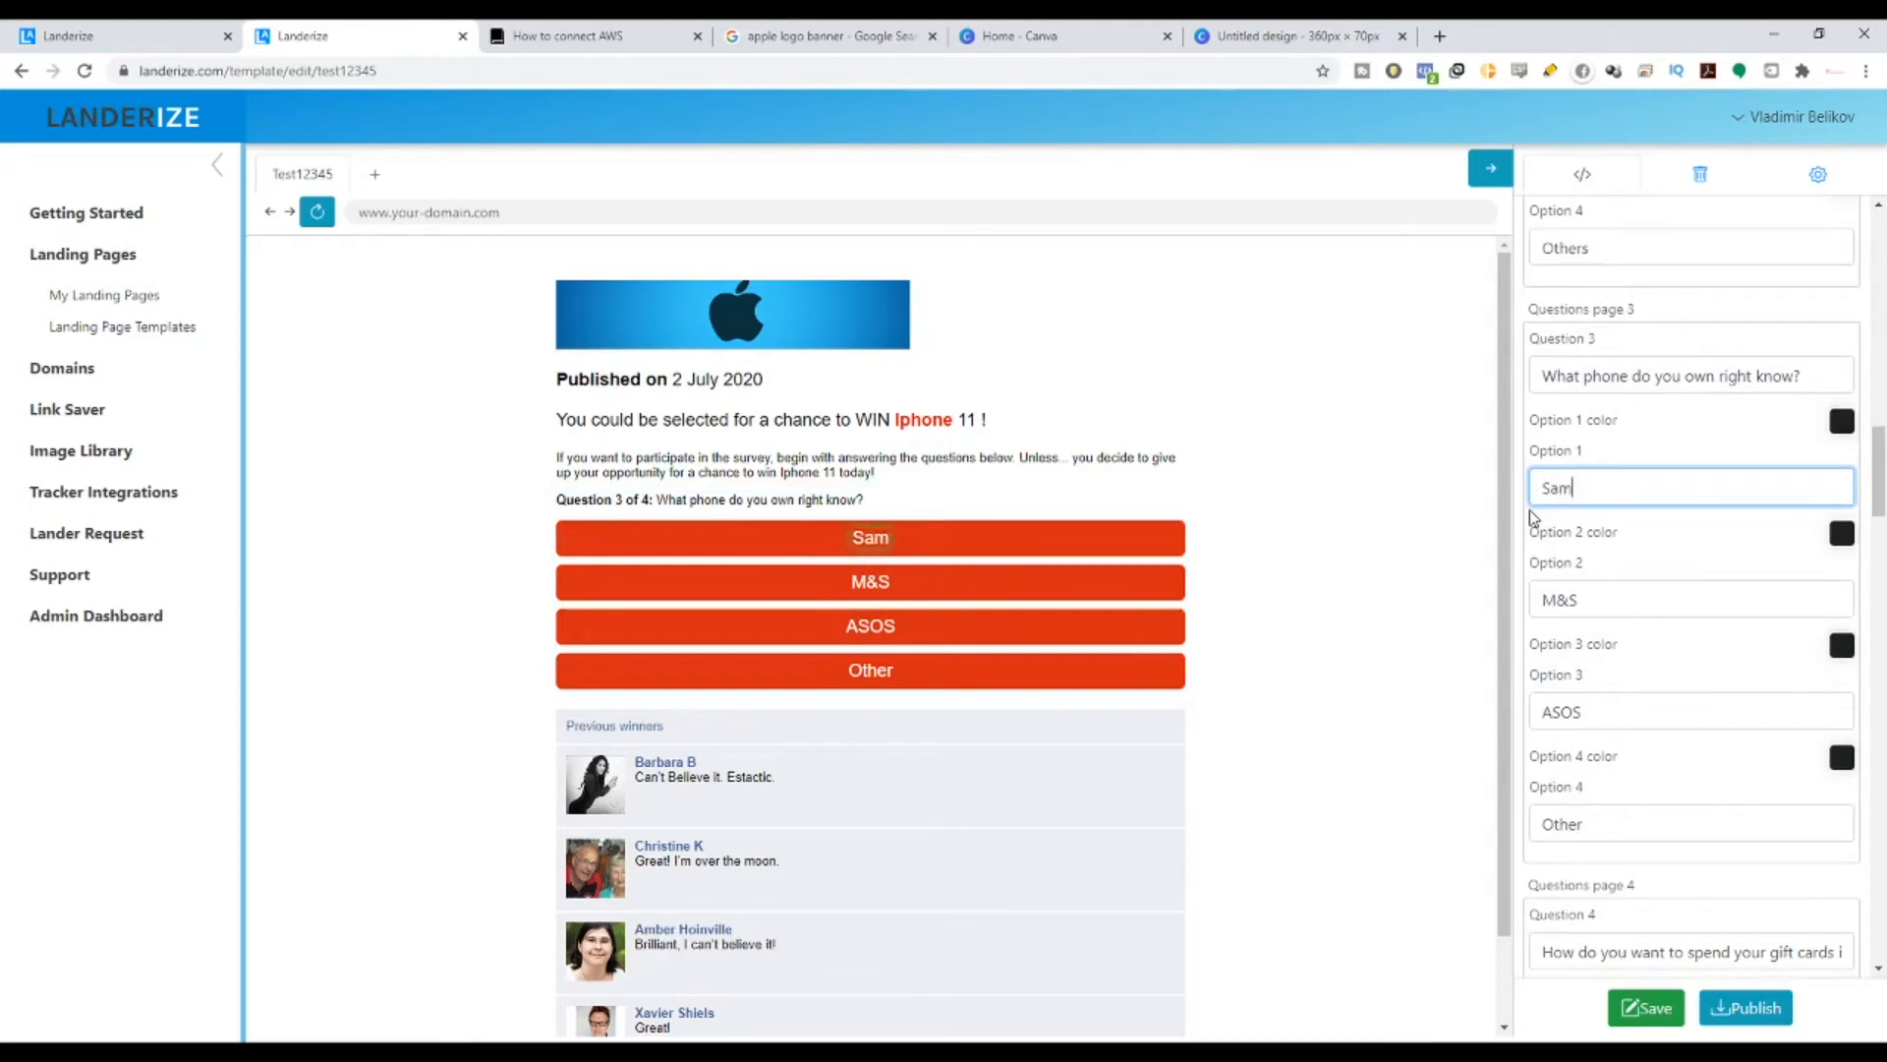
text(sung Glaxy)
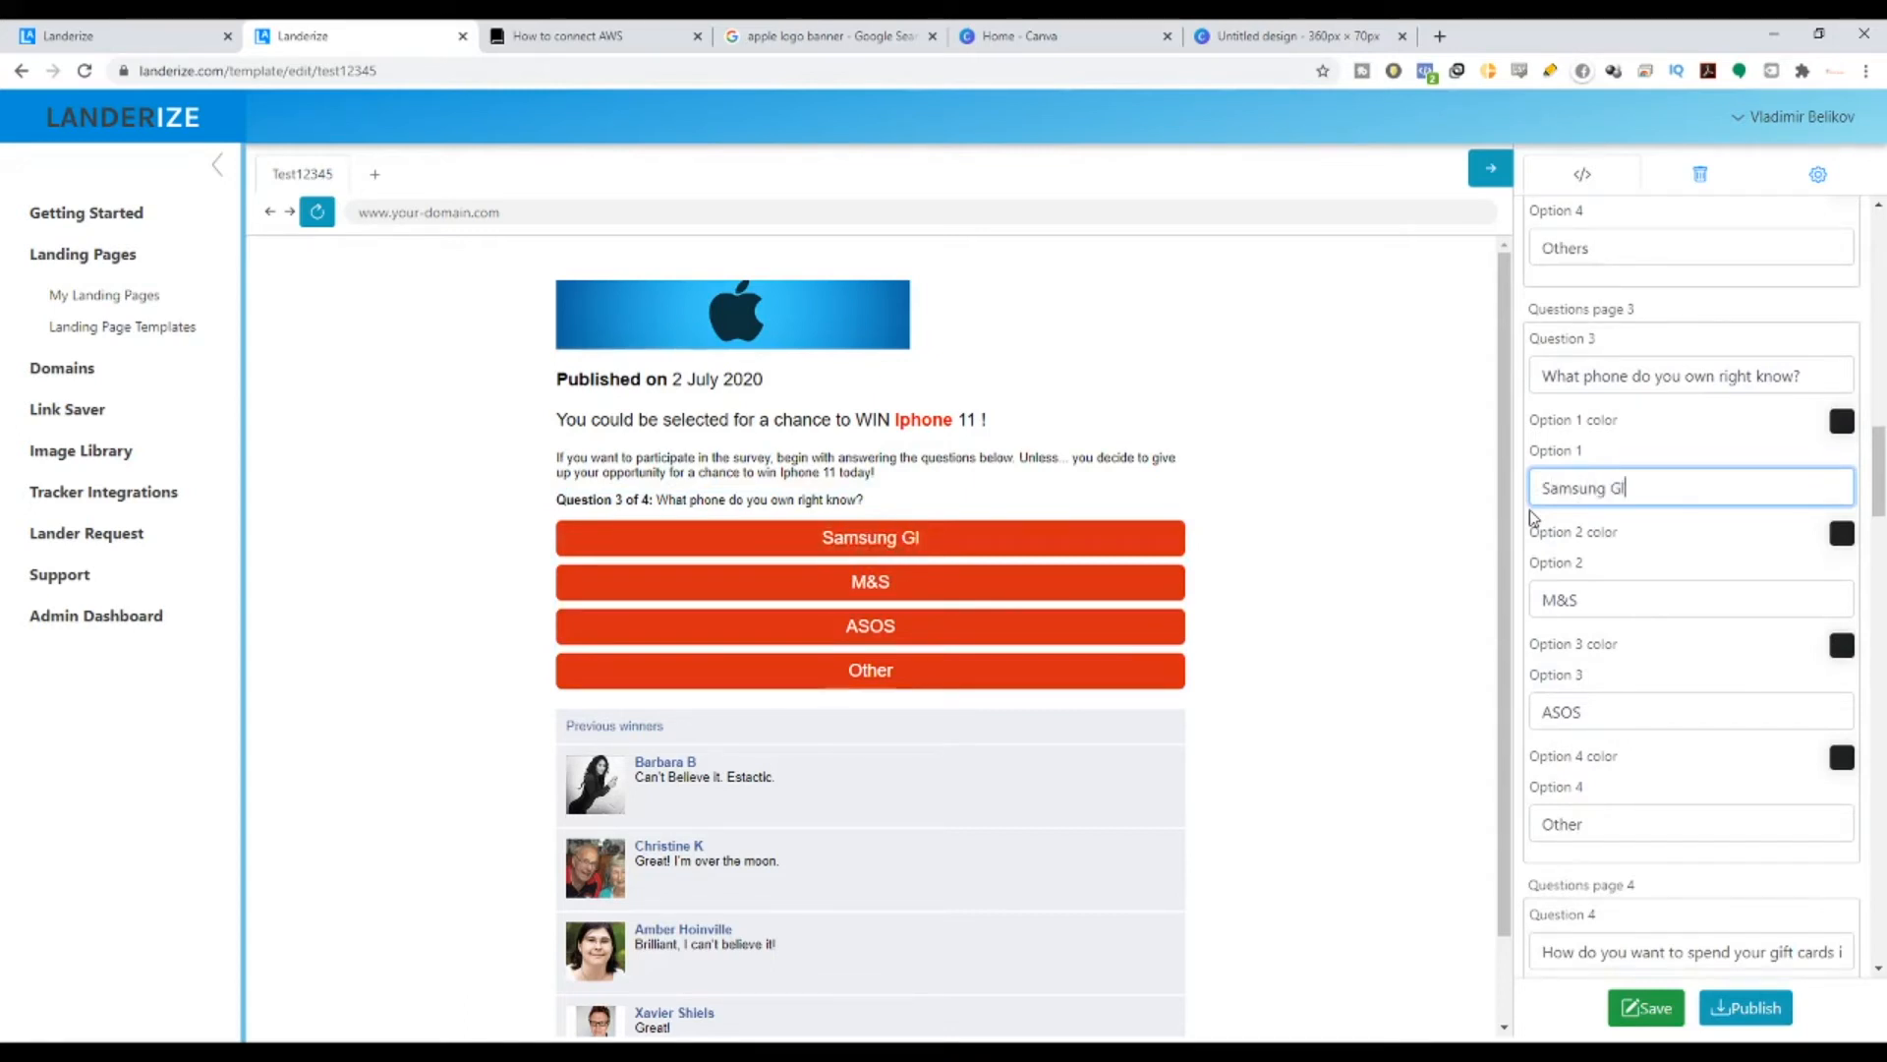
key(BackSpace)
key(BackSpace)
key(BackSpace)
key(BackSpace)
key(BackSpace)
key(BackSpace)
key(BackSpace)
key(Tab)
text(L)
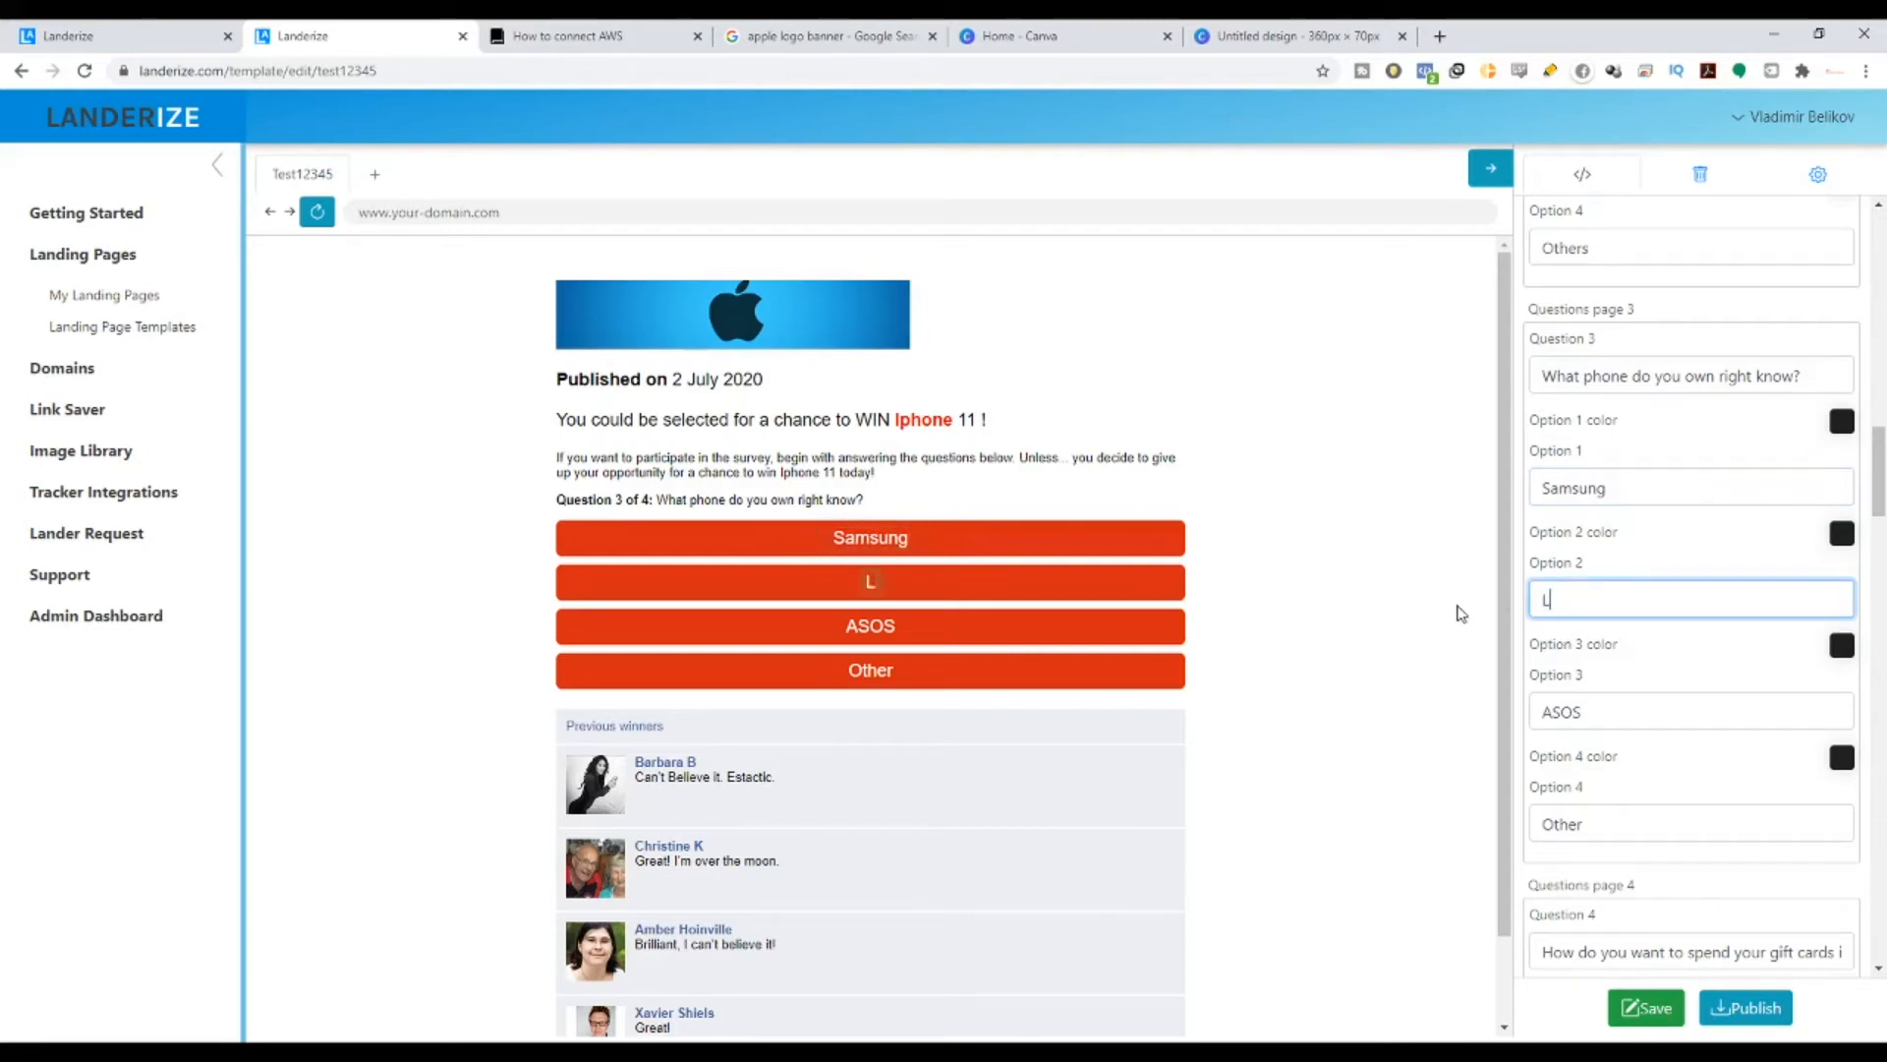
text(atest Iph)
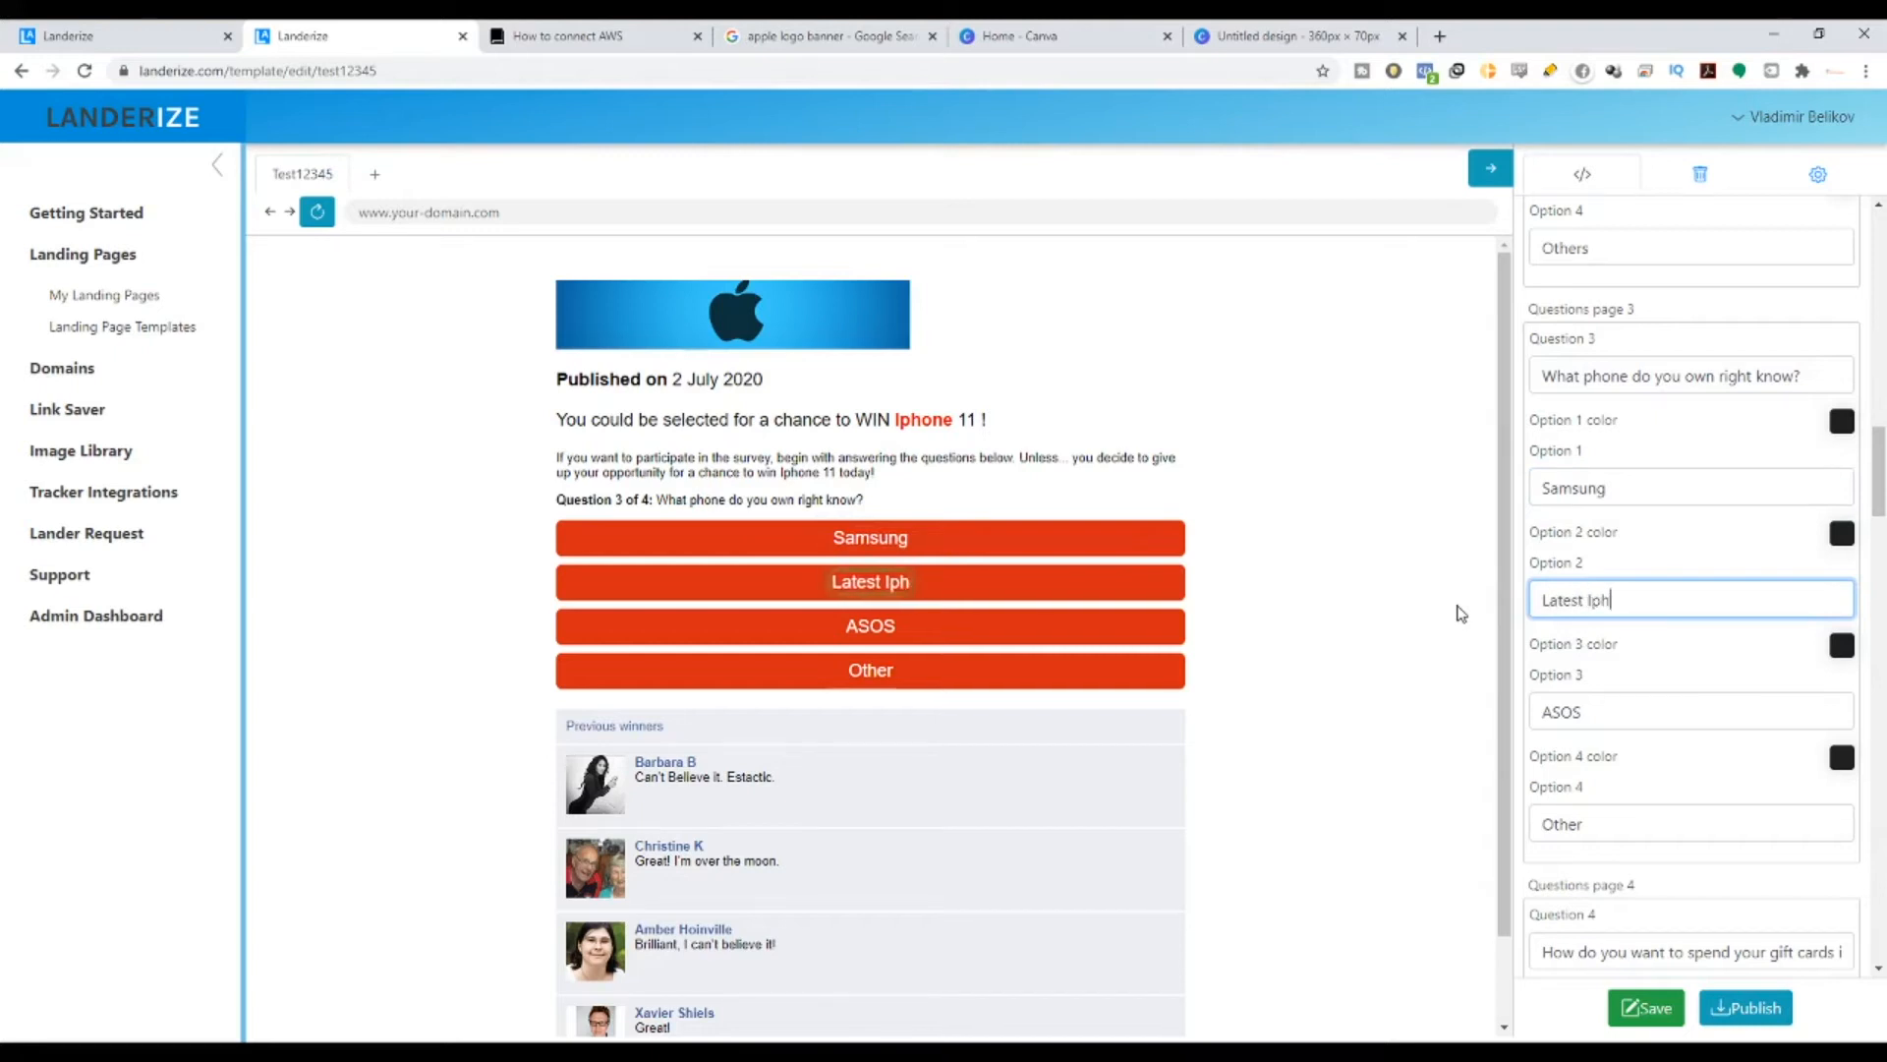
text(one)
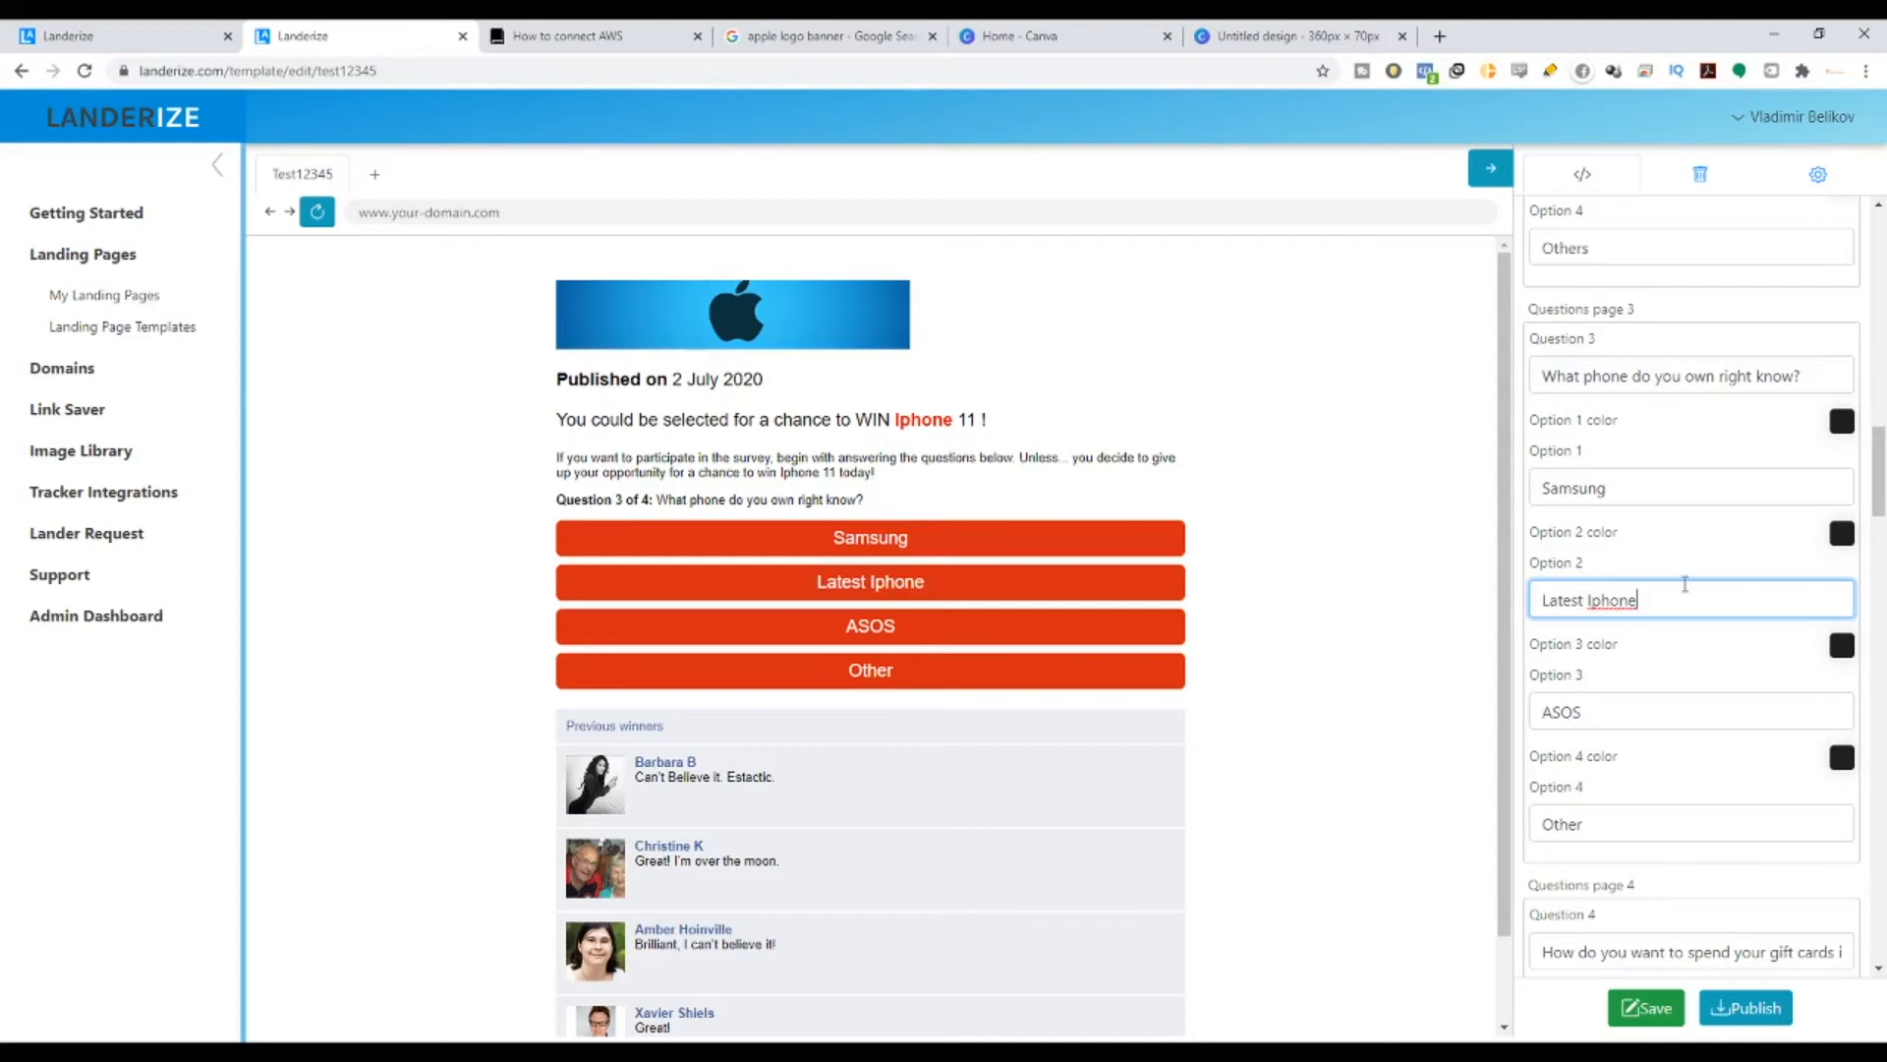
drag(1671, 600, 1485, 609)
key(ctrl+c)
double_click(1636, 488)
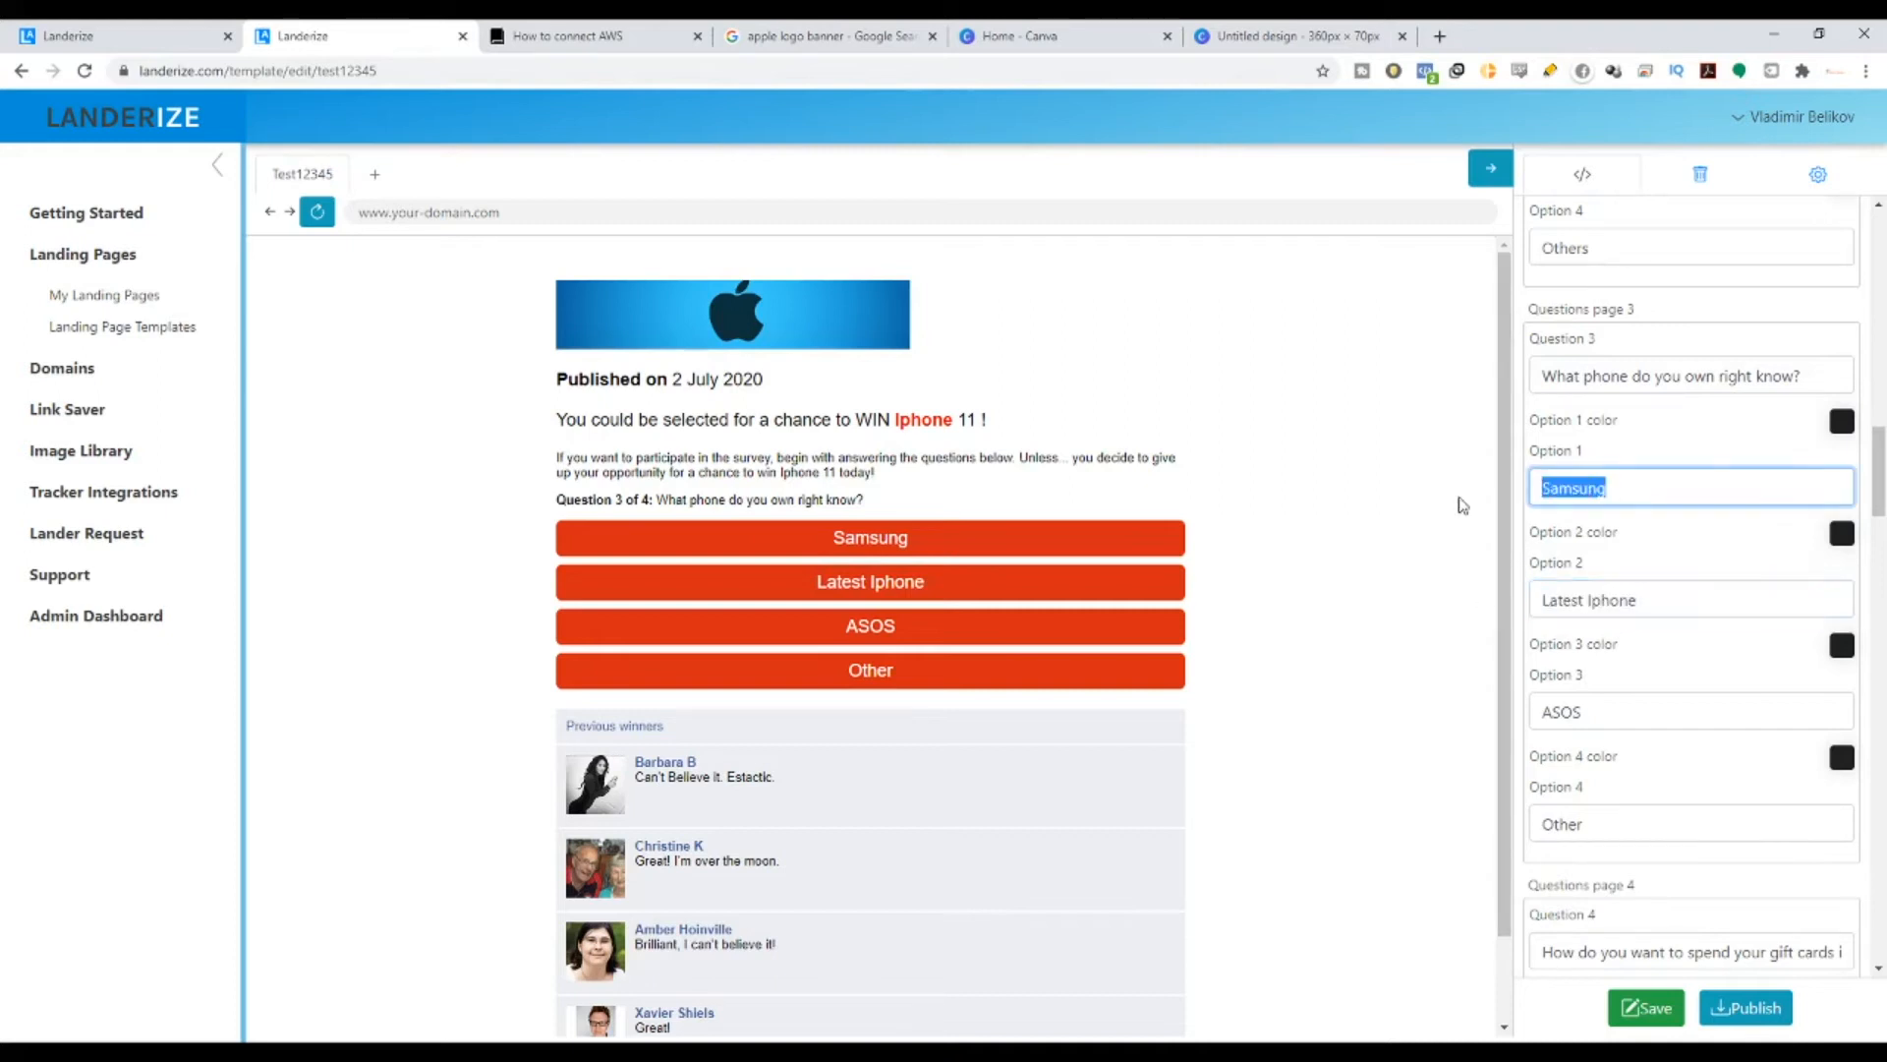
key(ctrl+v)
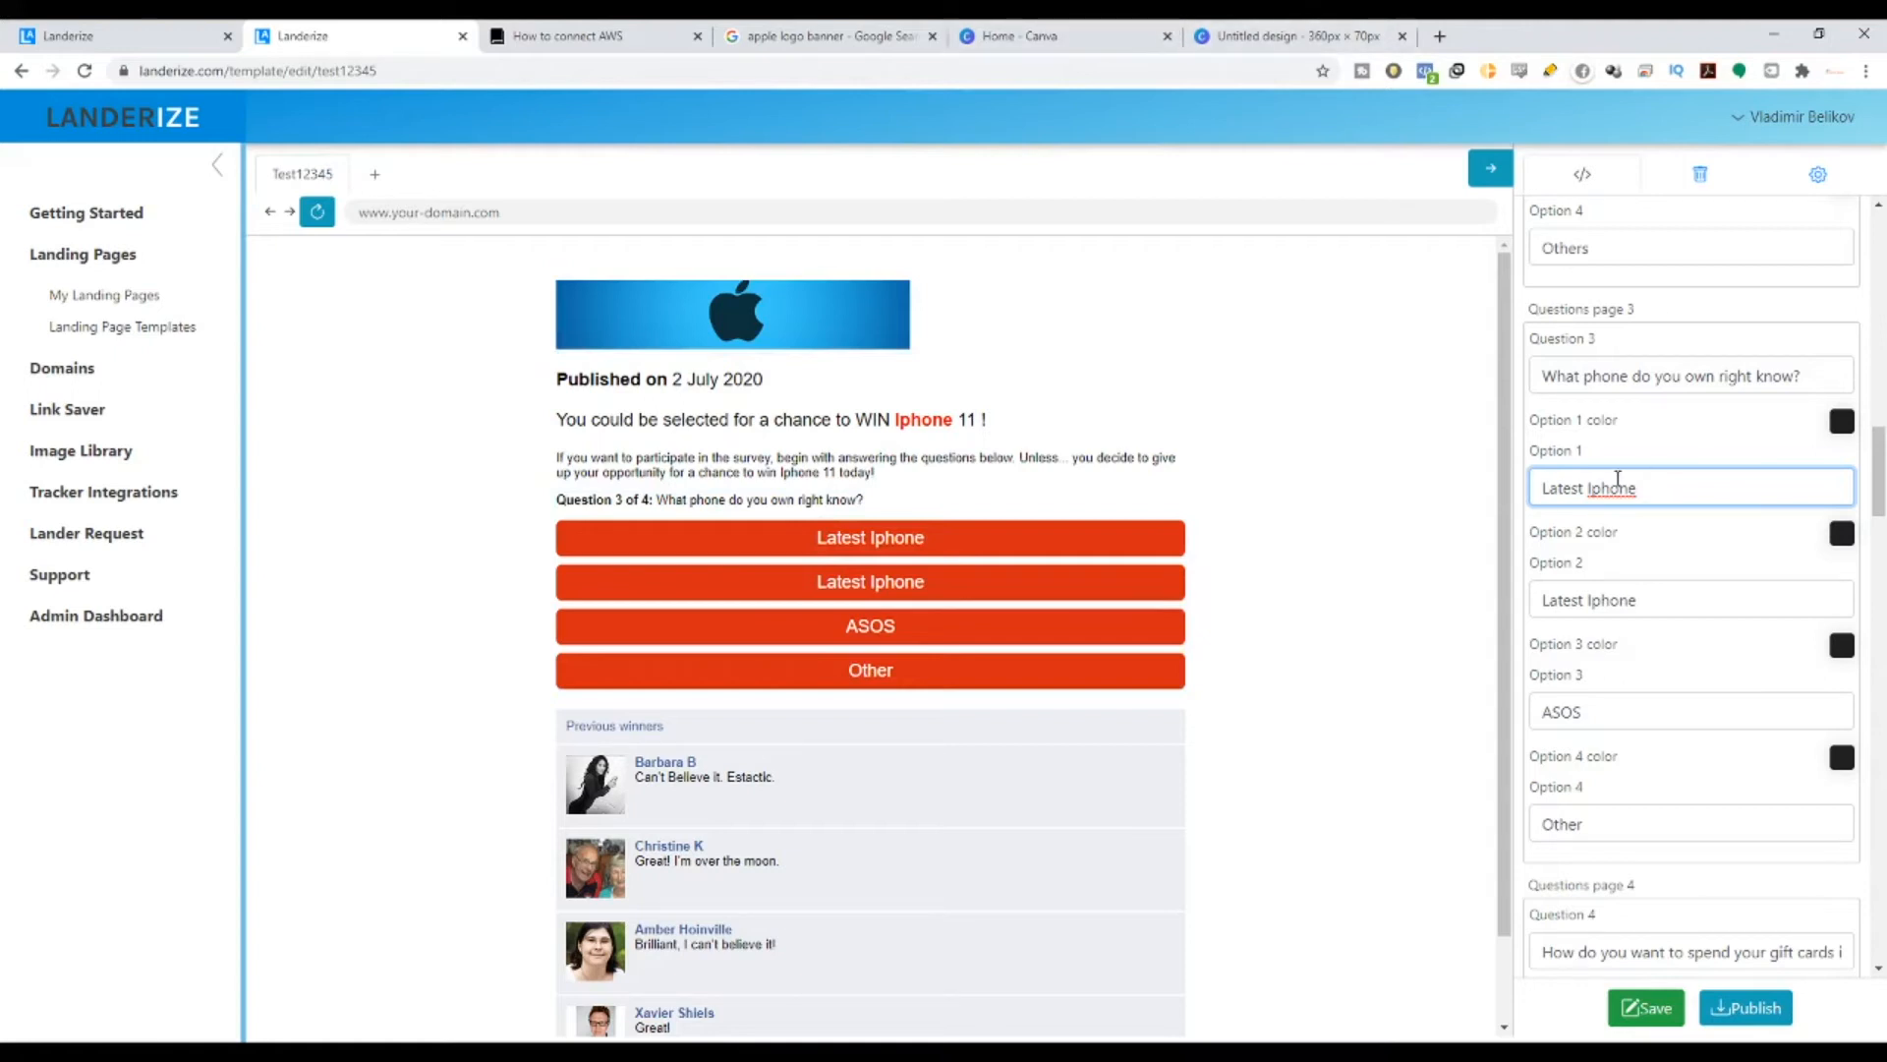
drag(1588, 492, 1698, 492)
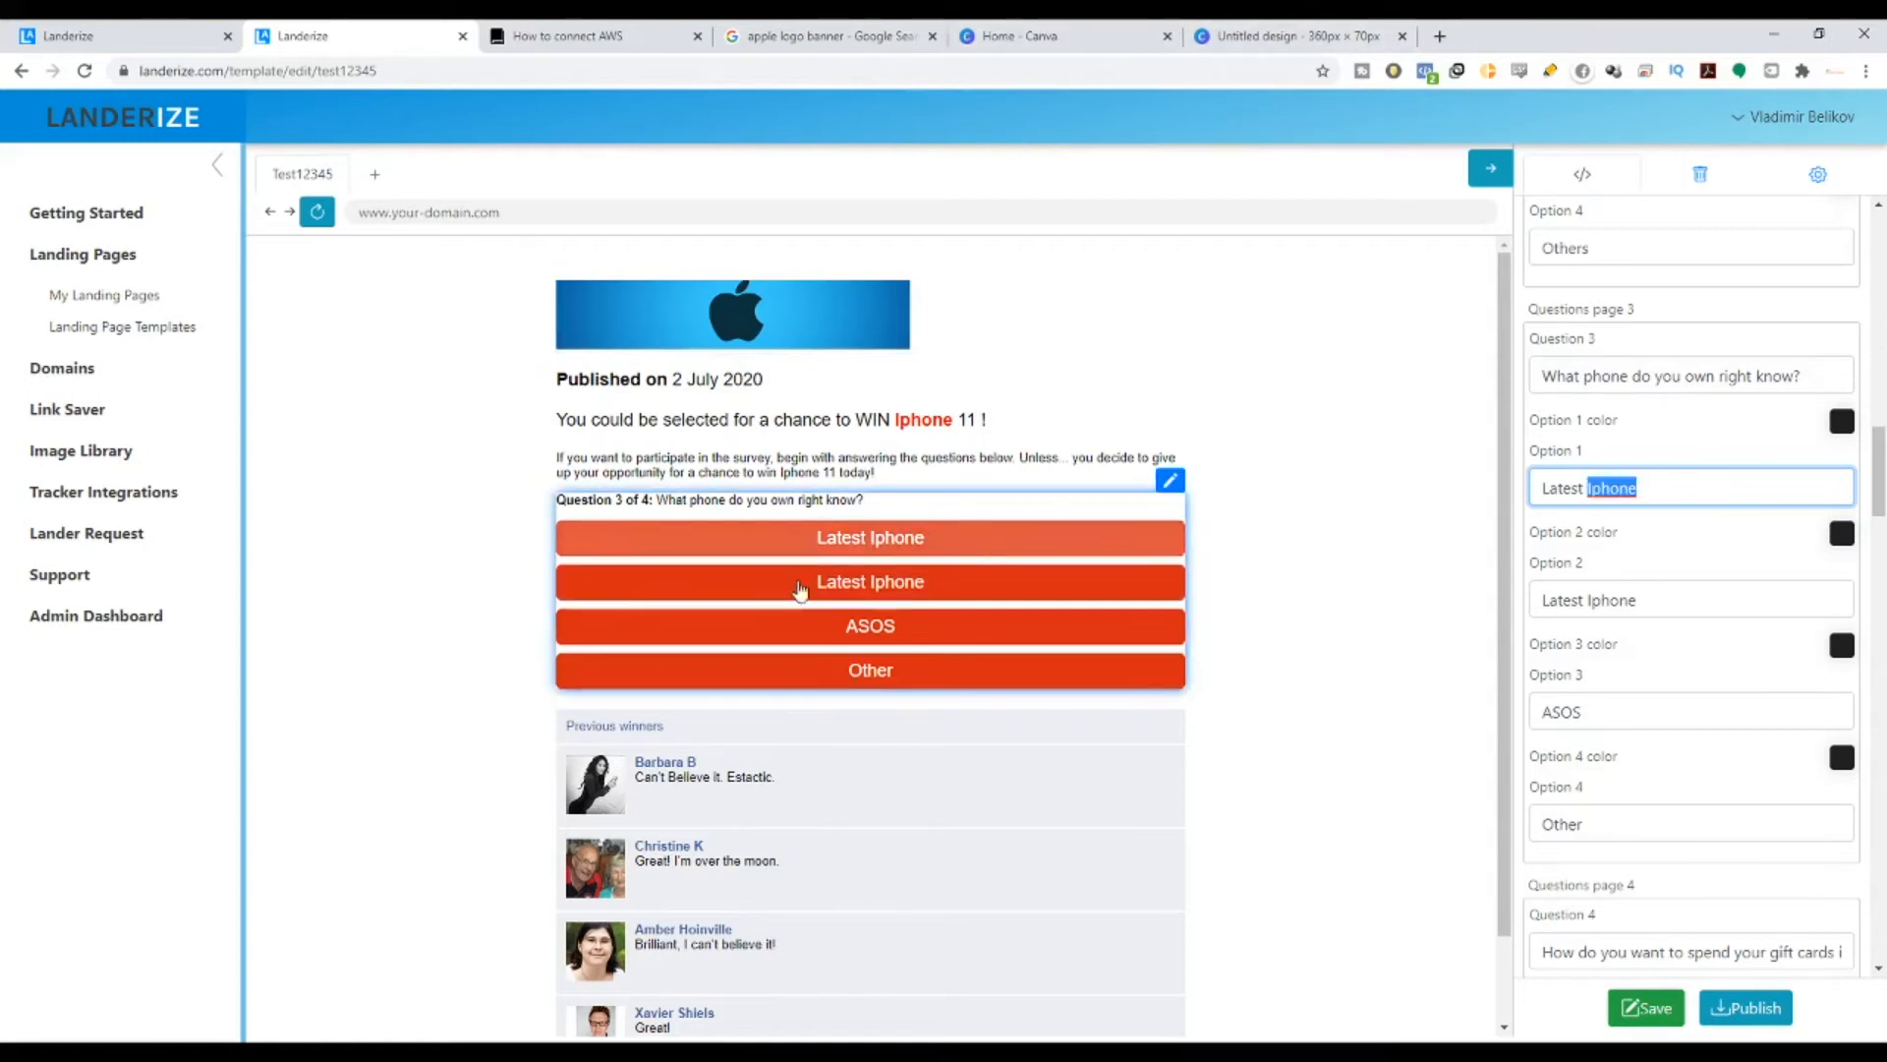
- Set the second, third and fourth answers to Samsung, Huawei and 'I don't wanna mention it'
key(Tab)
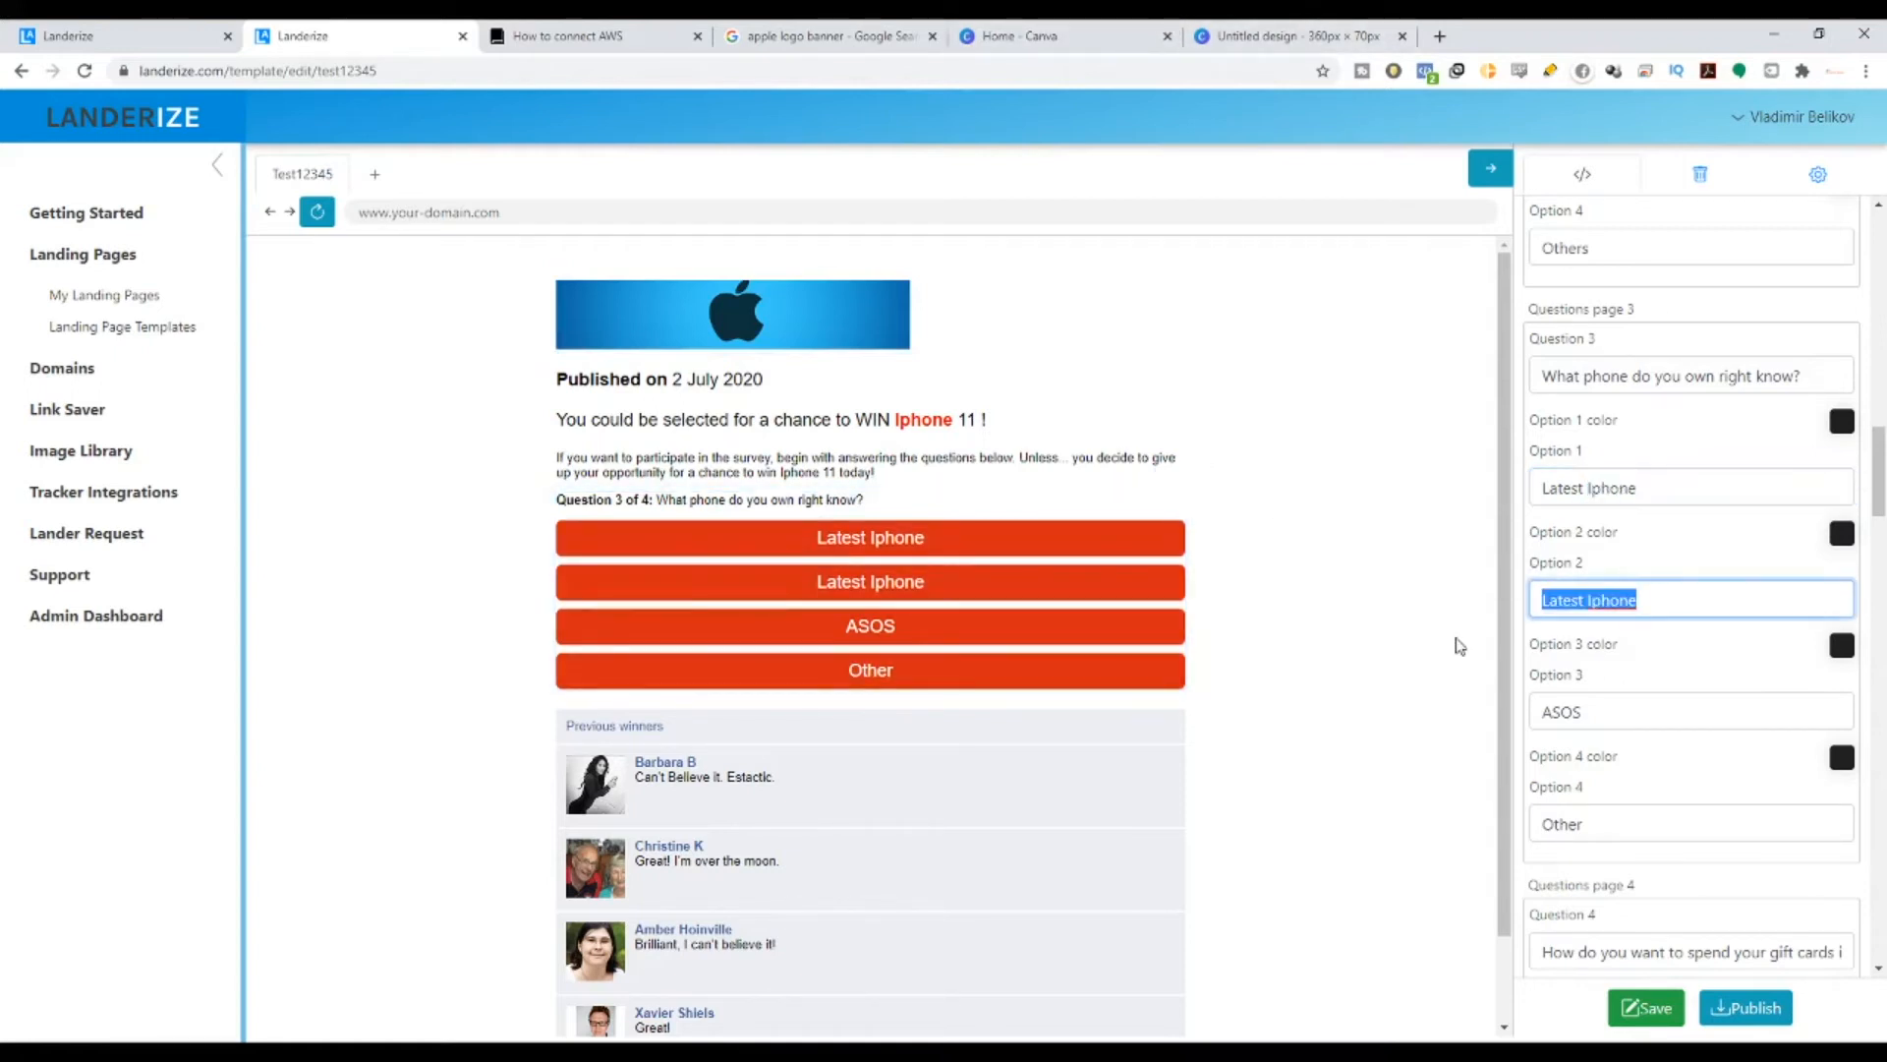
text(SAMS)
key(BackSpace)
key(BackSpace)
key(BackSpace)
text(a)
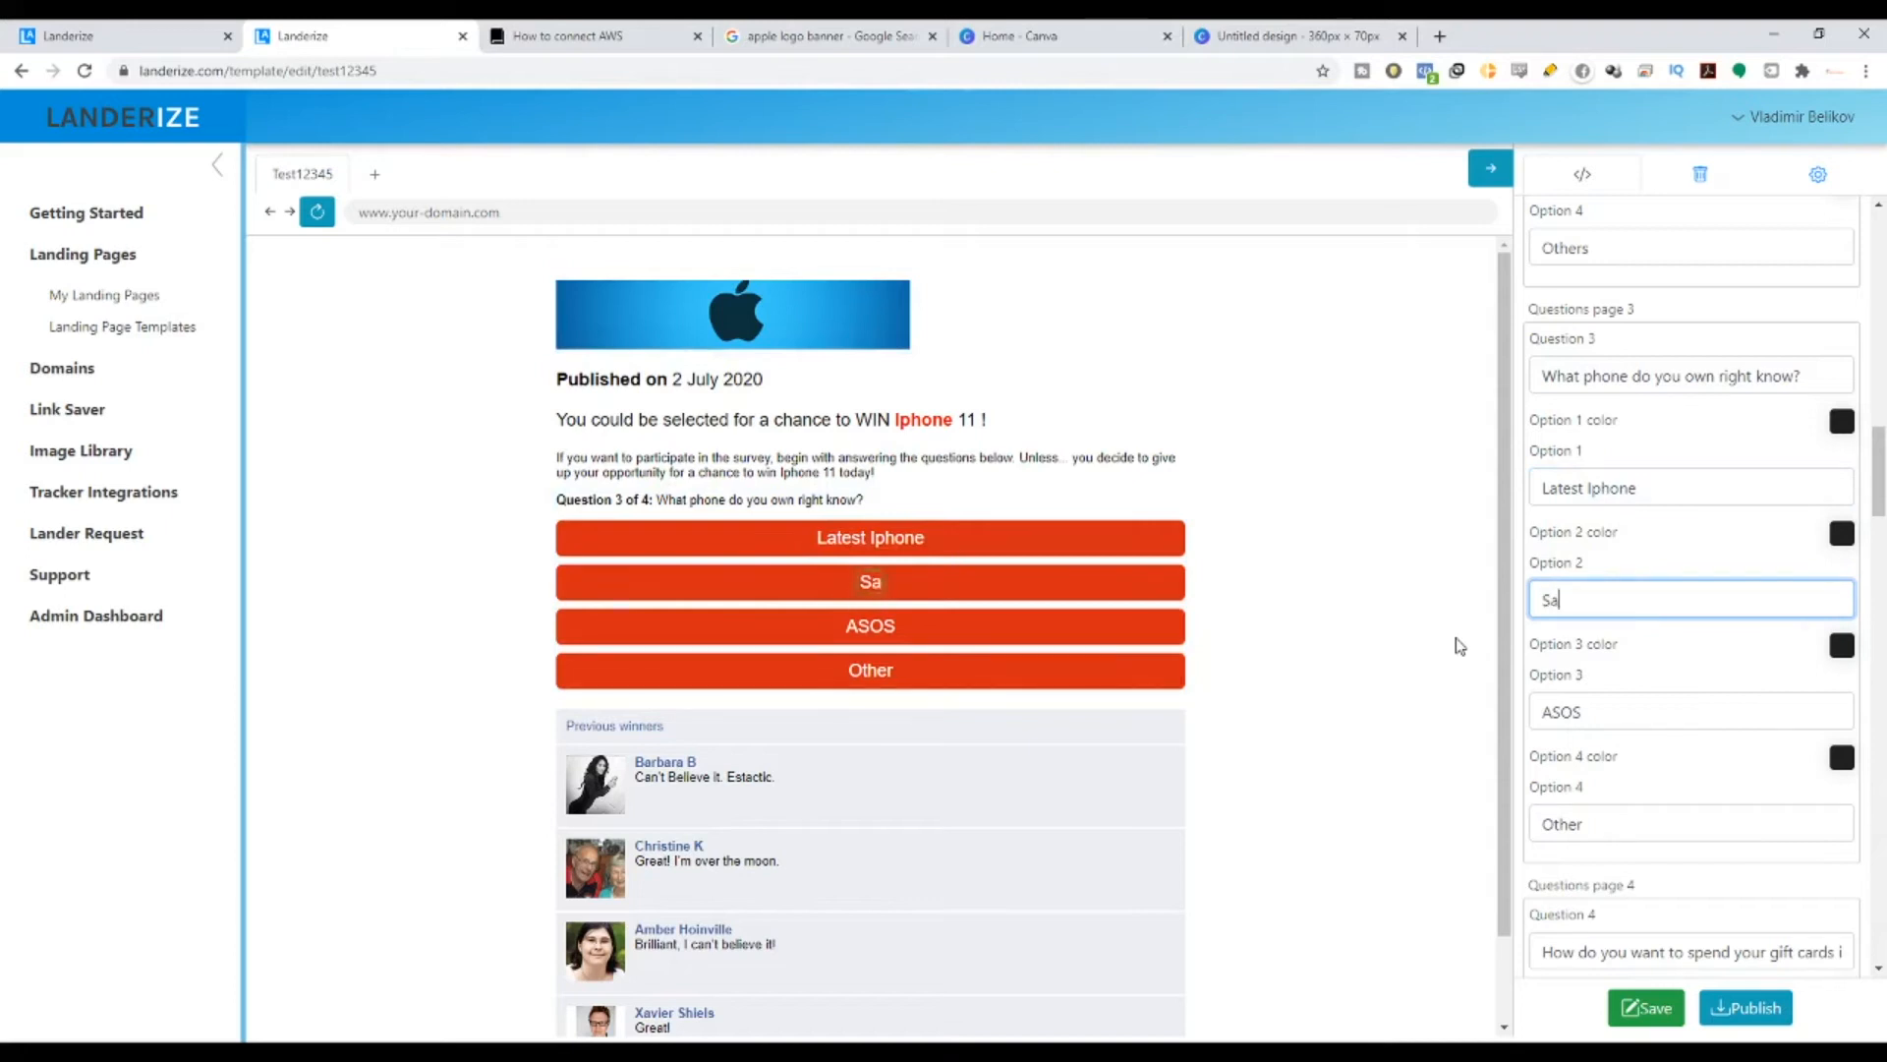
text(msung)
key(Tab)
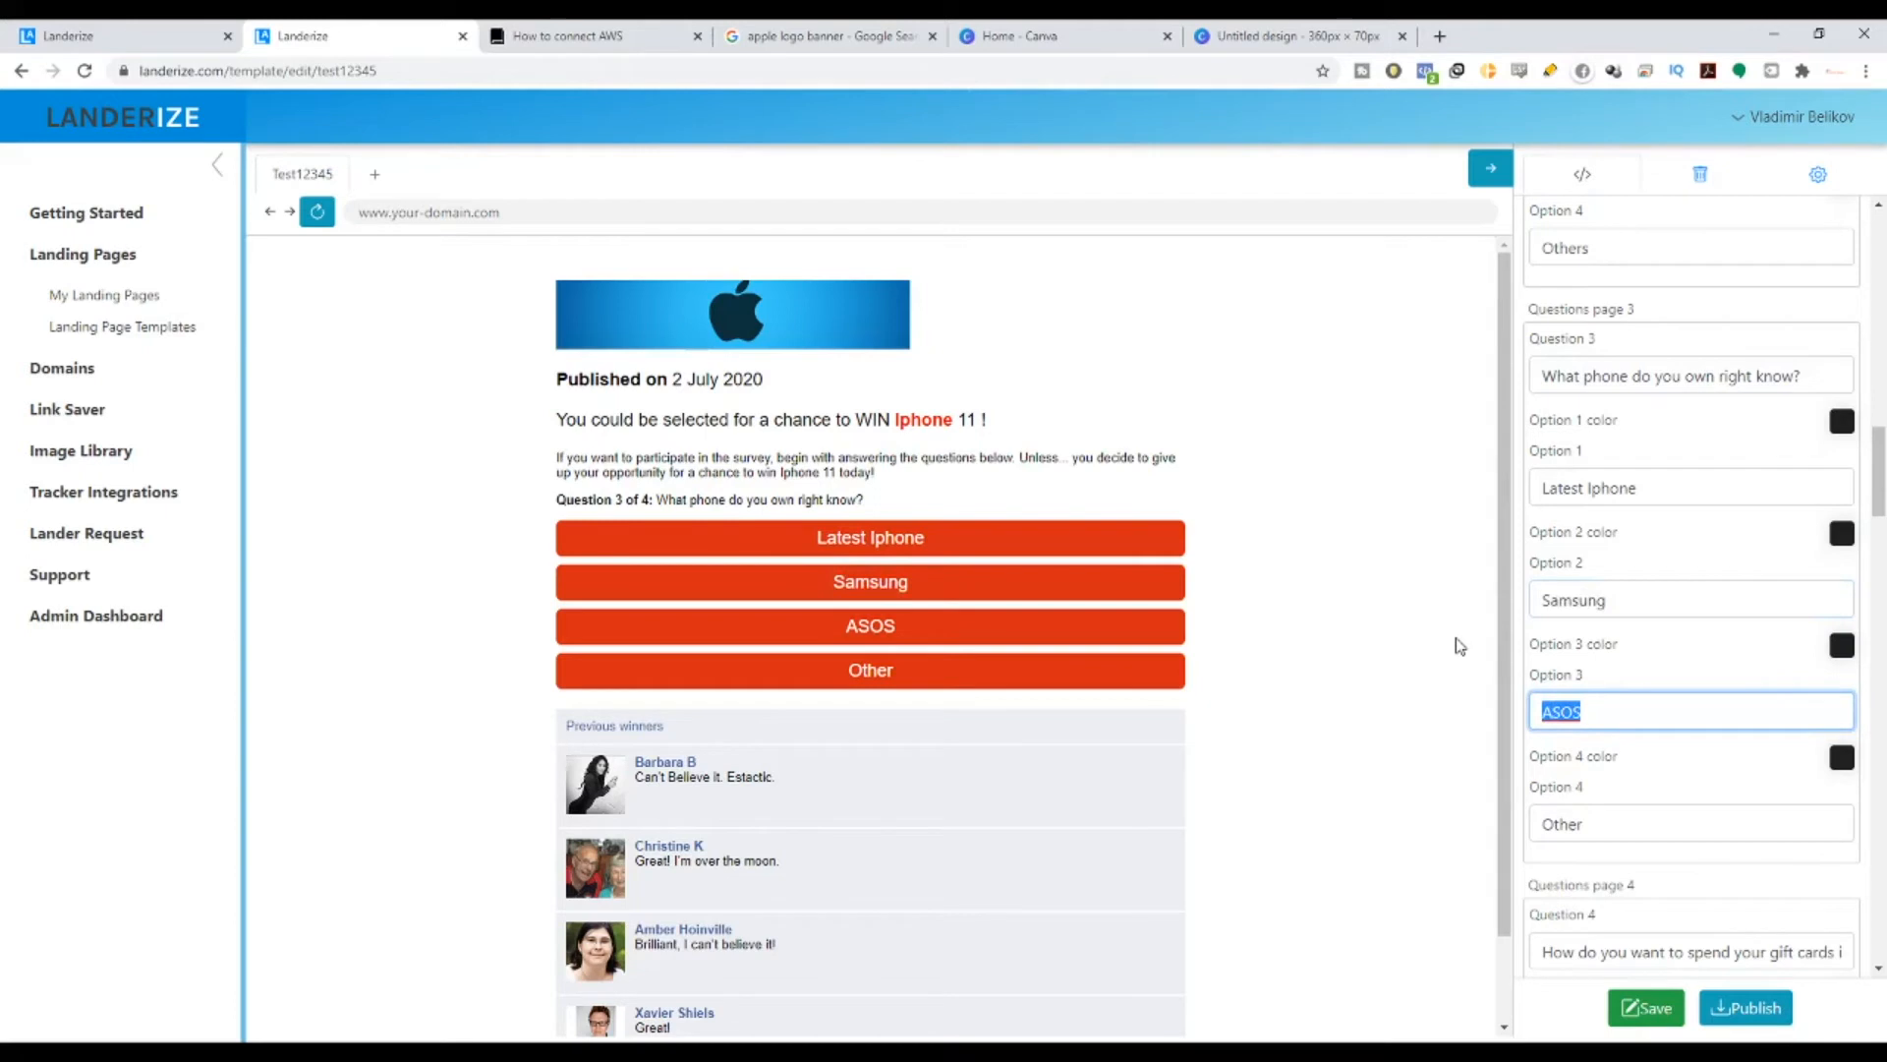
text(Huawei)
key(Tab)
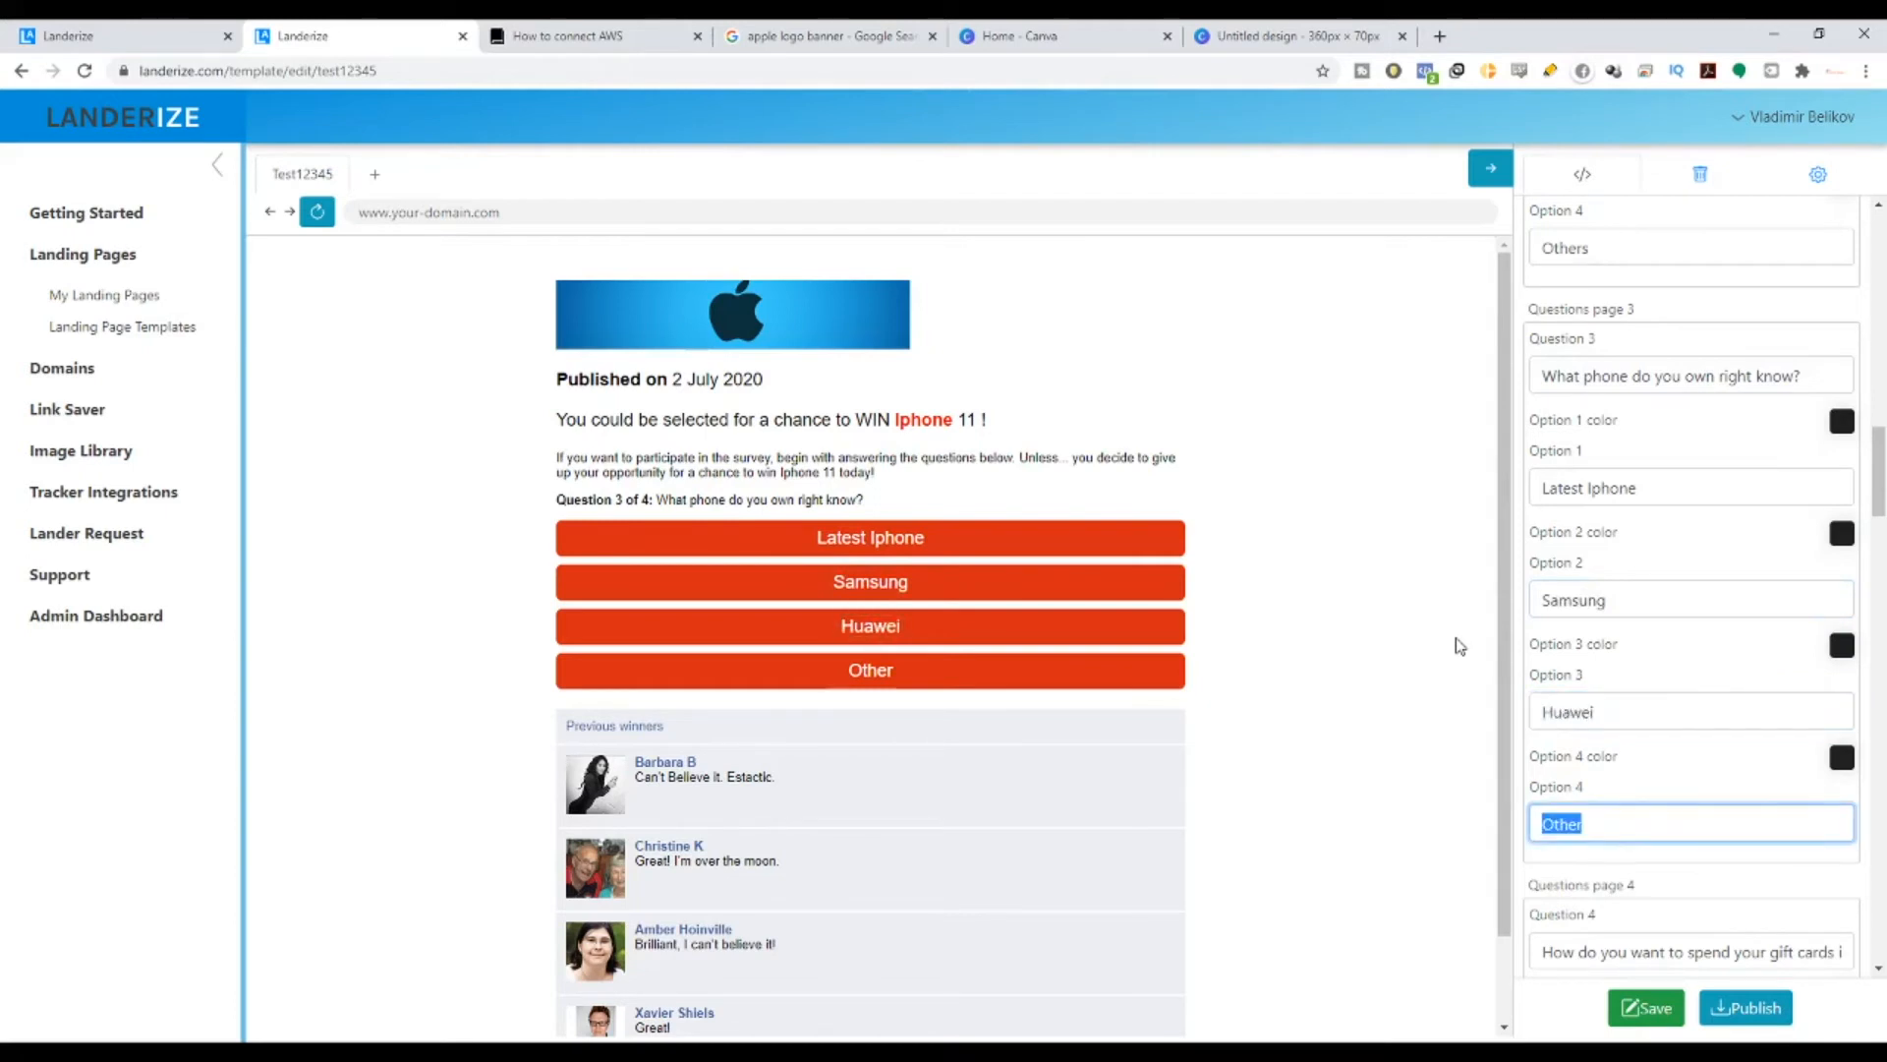
text(I don)
key(BackSpace)
text(n't wanna ment)
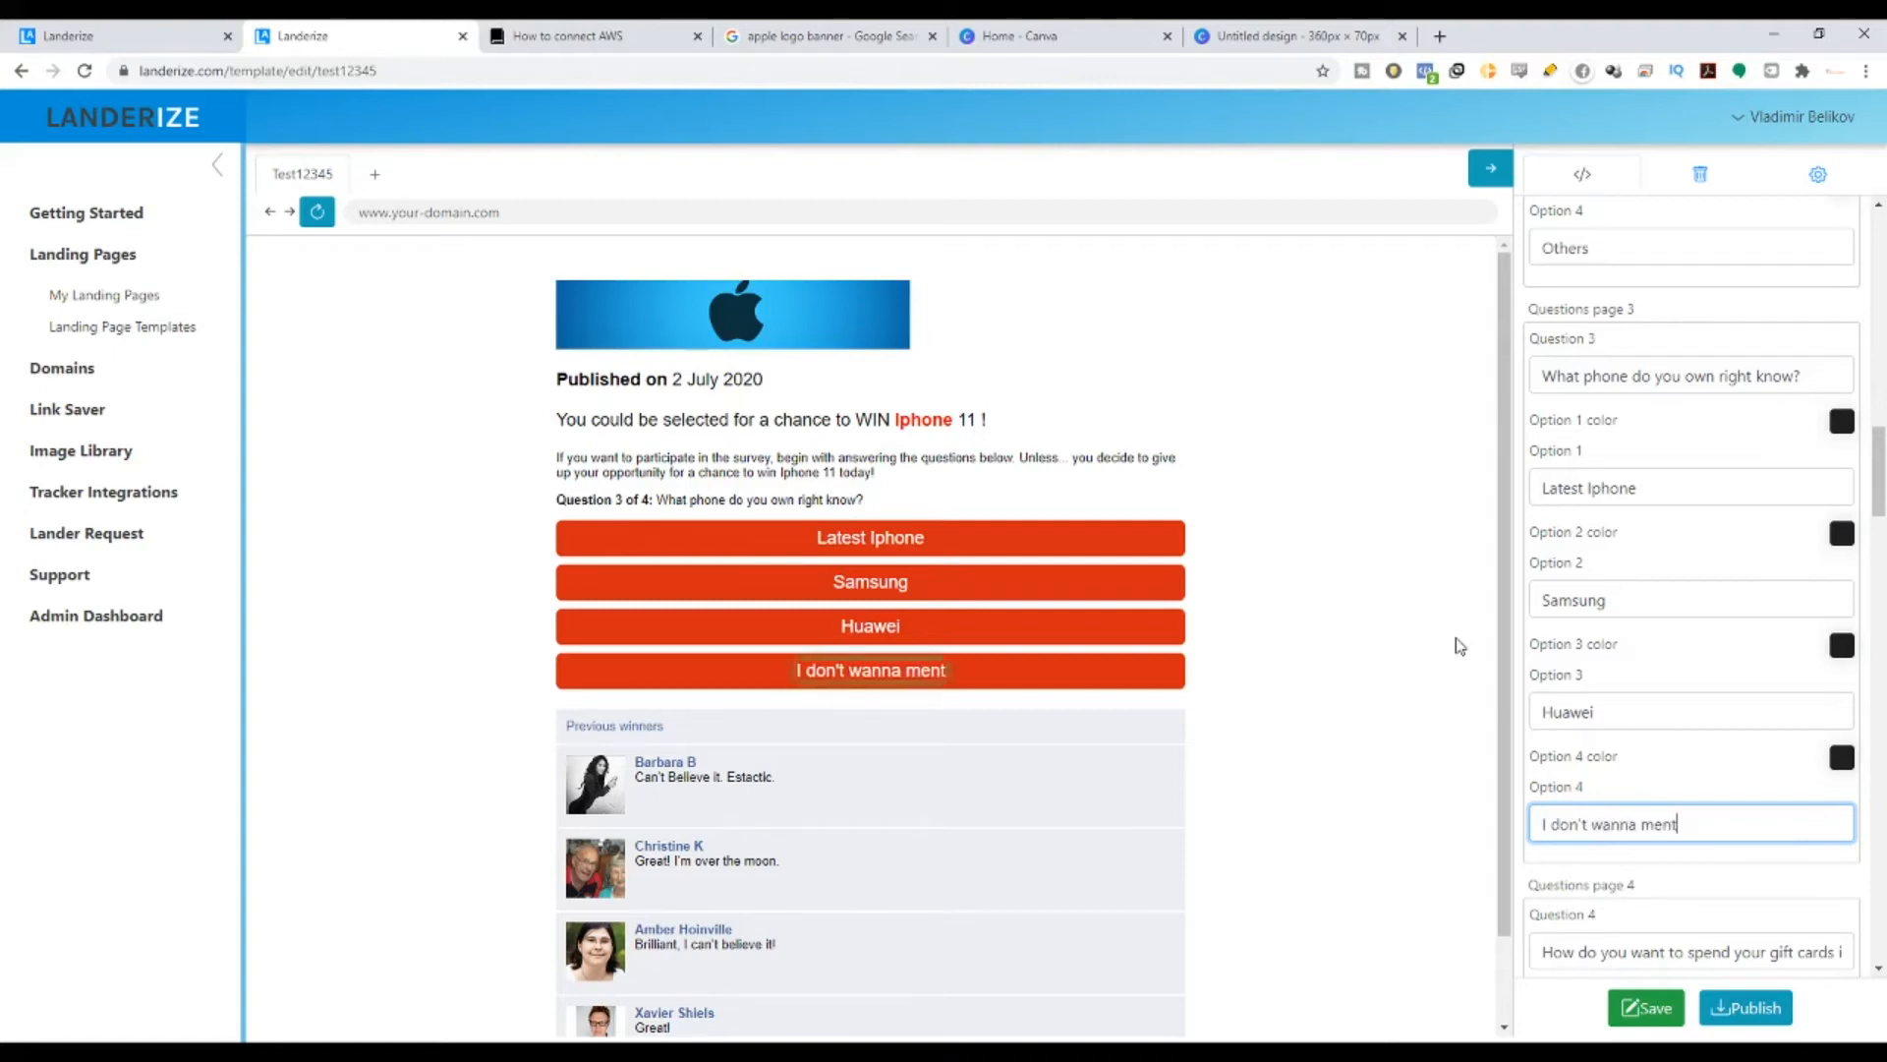
text(ion it)
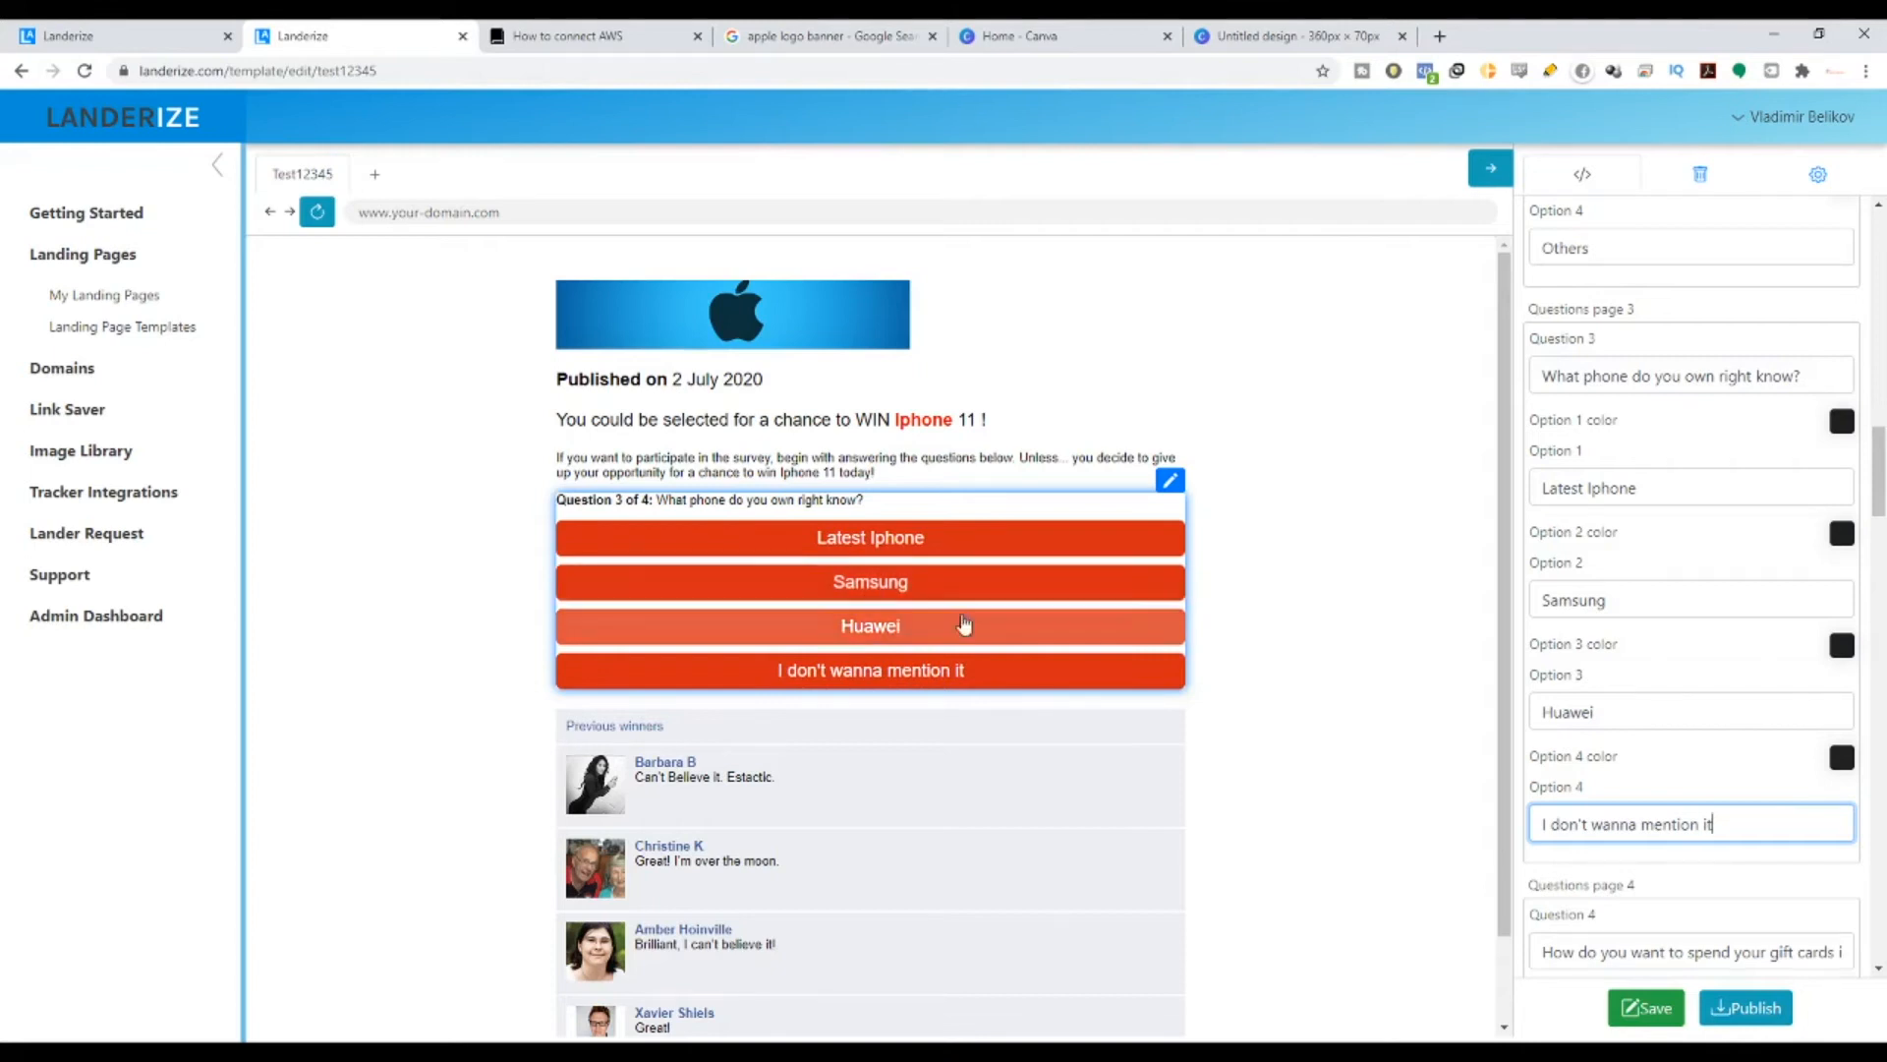
- Answer the phone question in the preview to advance to Question 4
click(1106, 601)
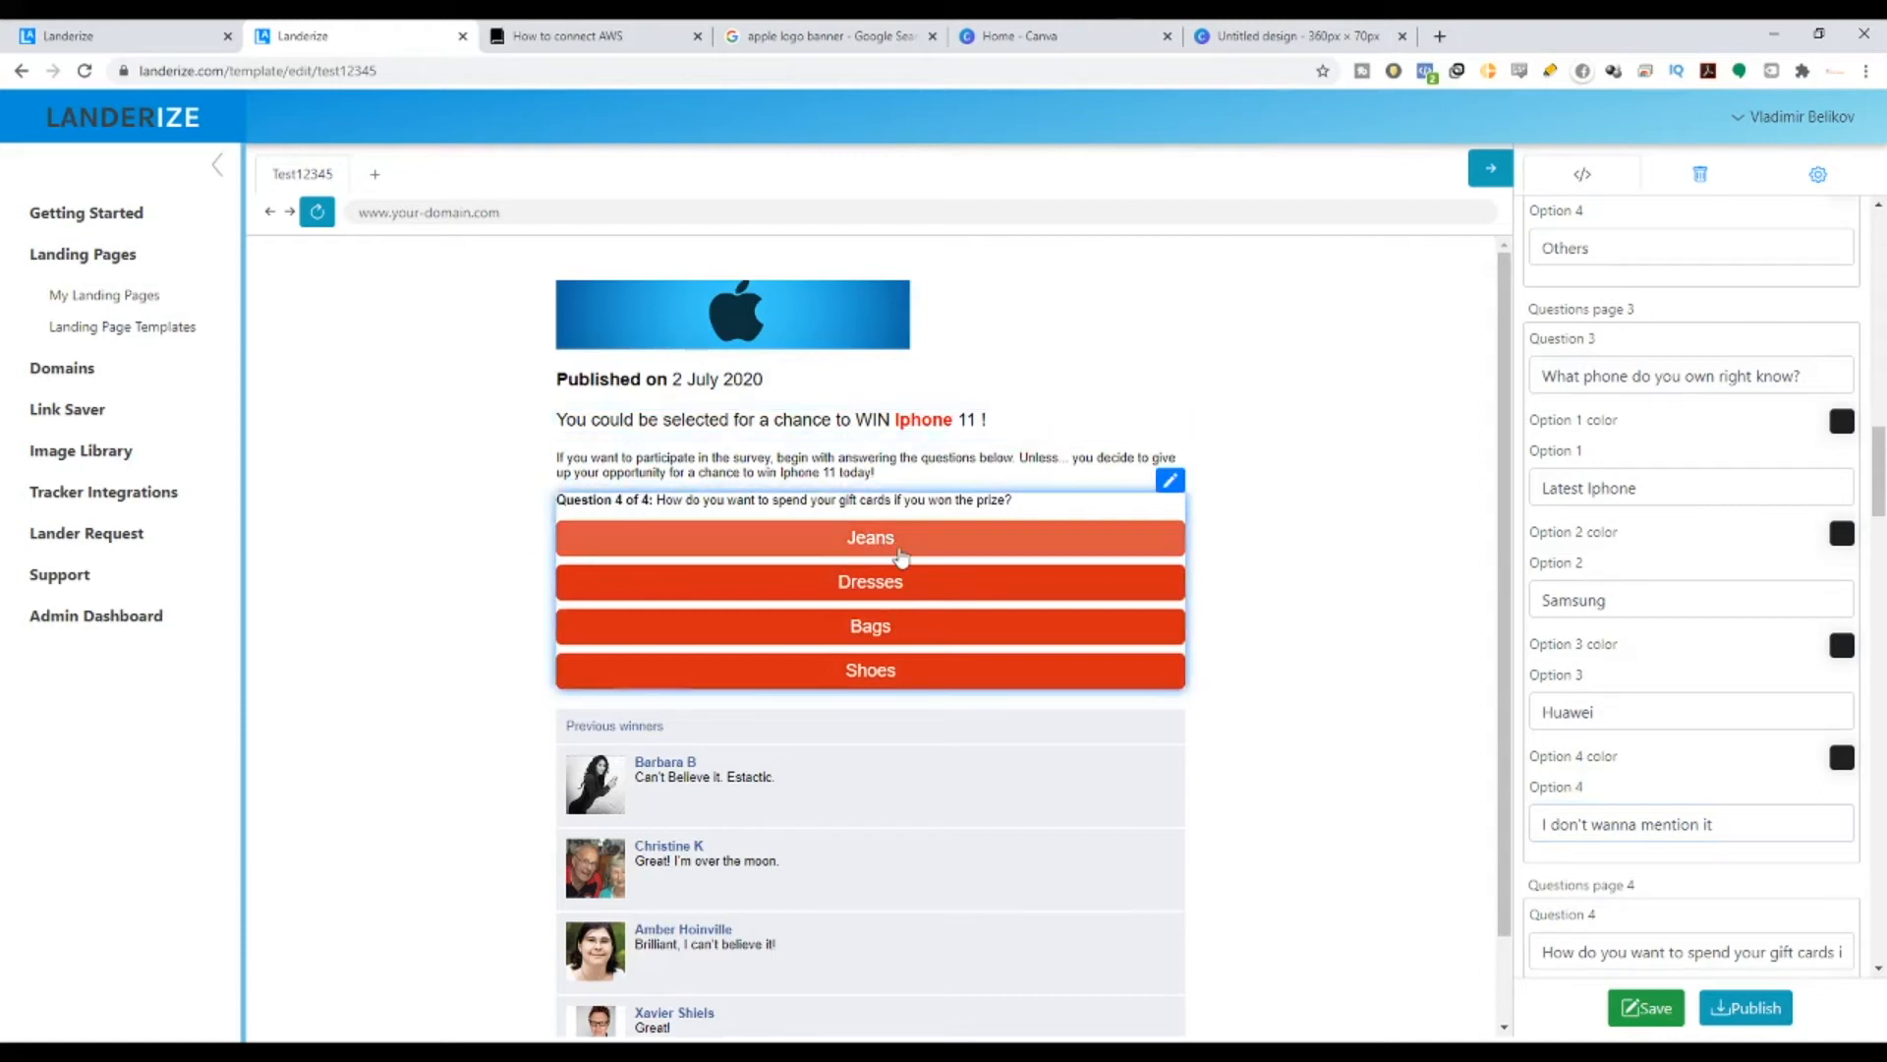
scroll(915, 570, down, 1)
scroll(885, 443, up, 1)
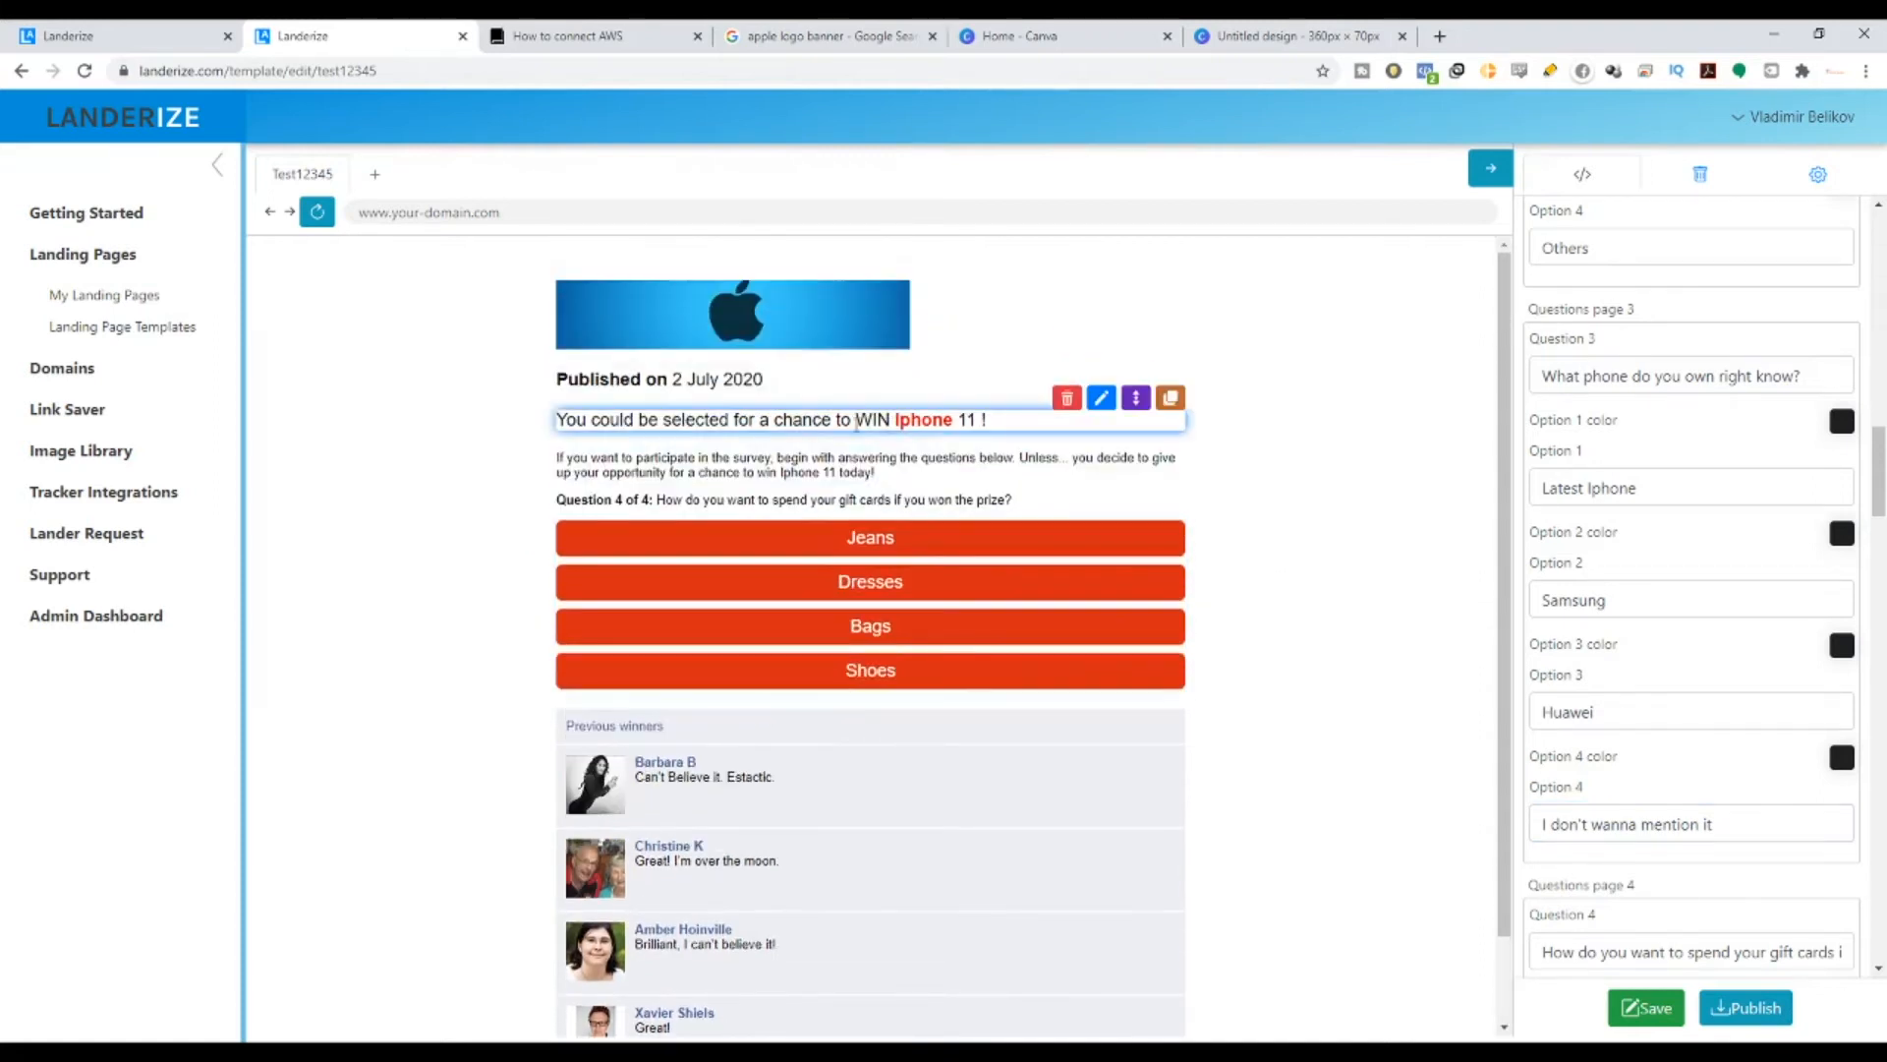
- Replace Question 4's text with 'How would you feel if you are the winner of a brand new Iphone 11?'
drag(857, 420, 981, 421)
scroll(1622, 750, down, 3)
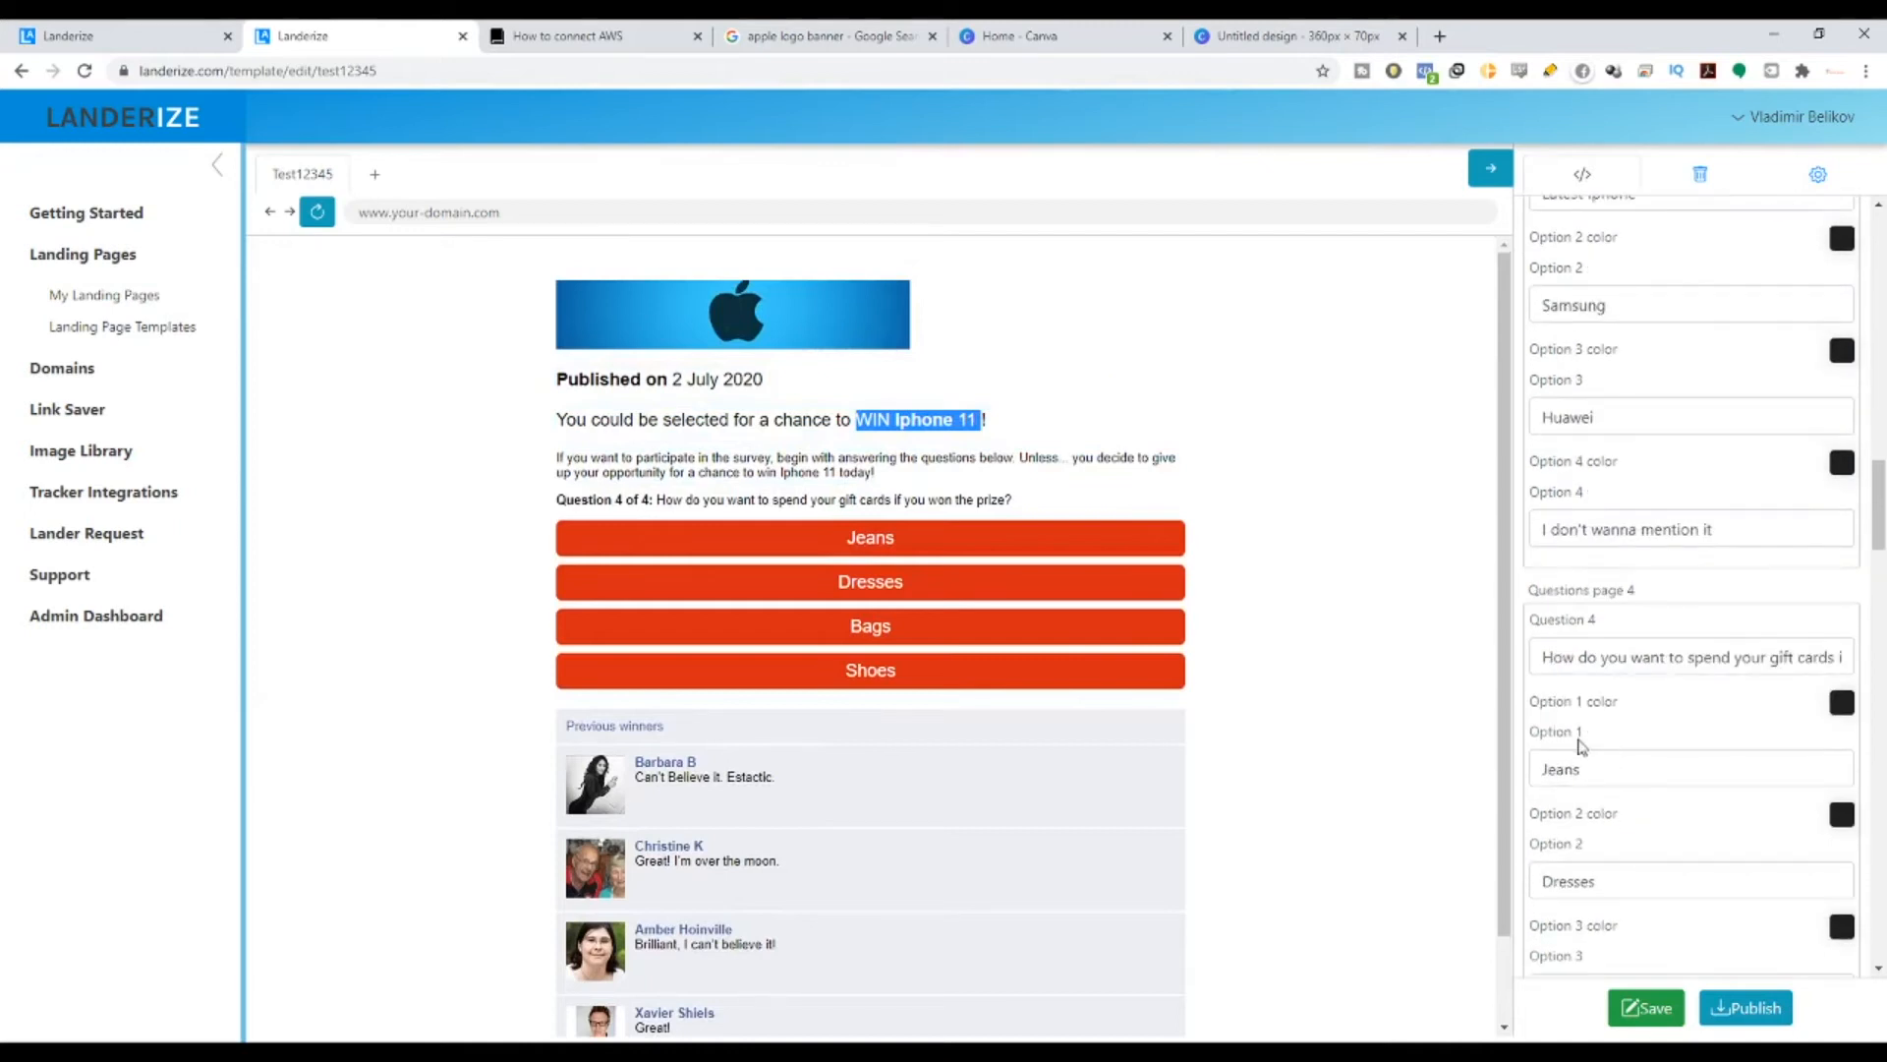
drag(1543, 664, 1882, 708)
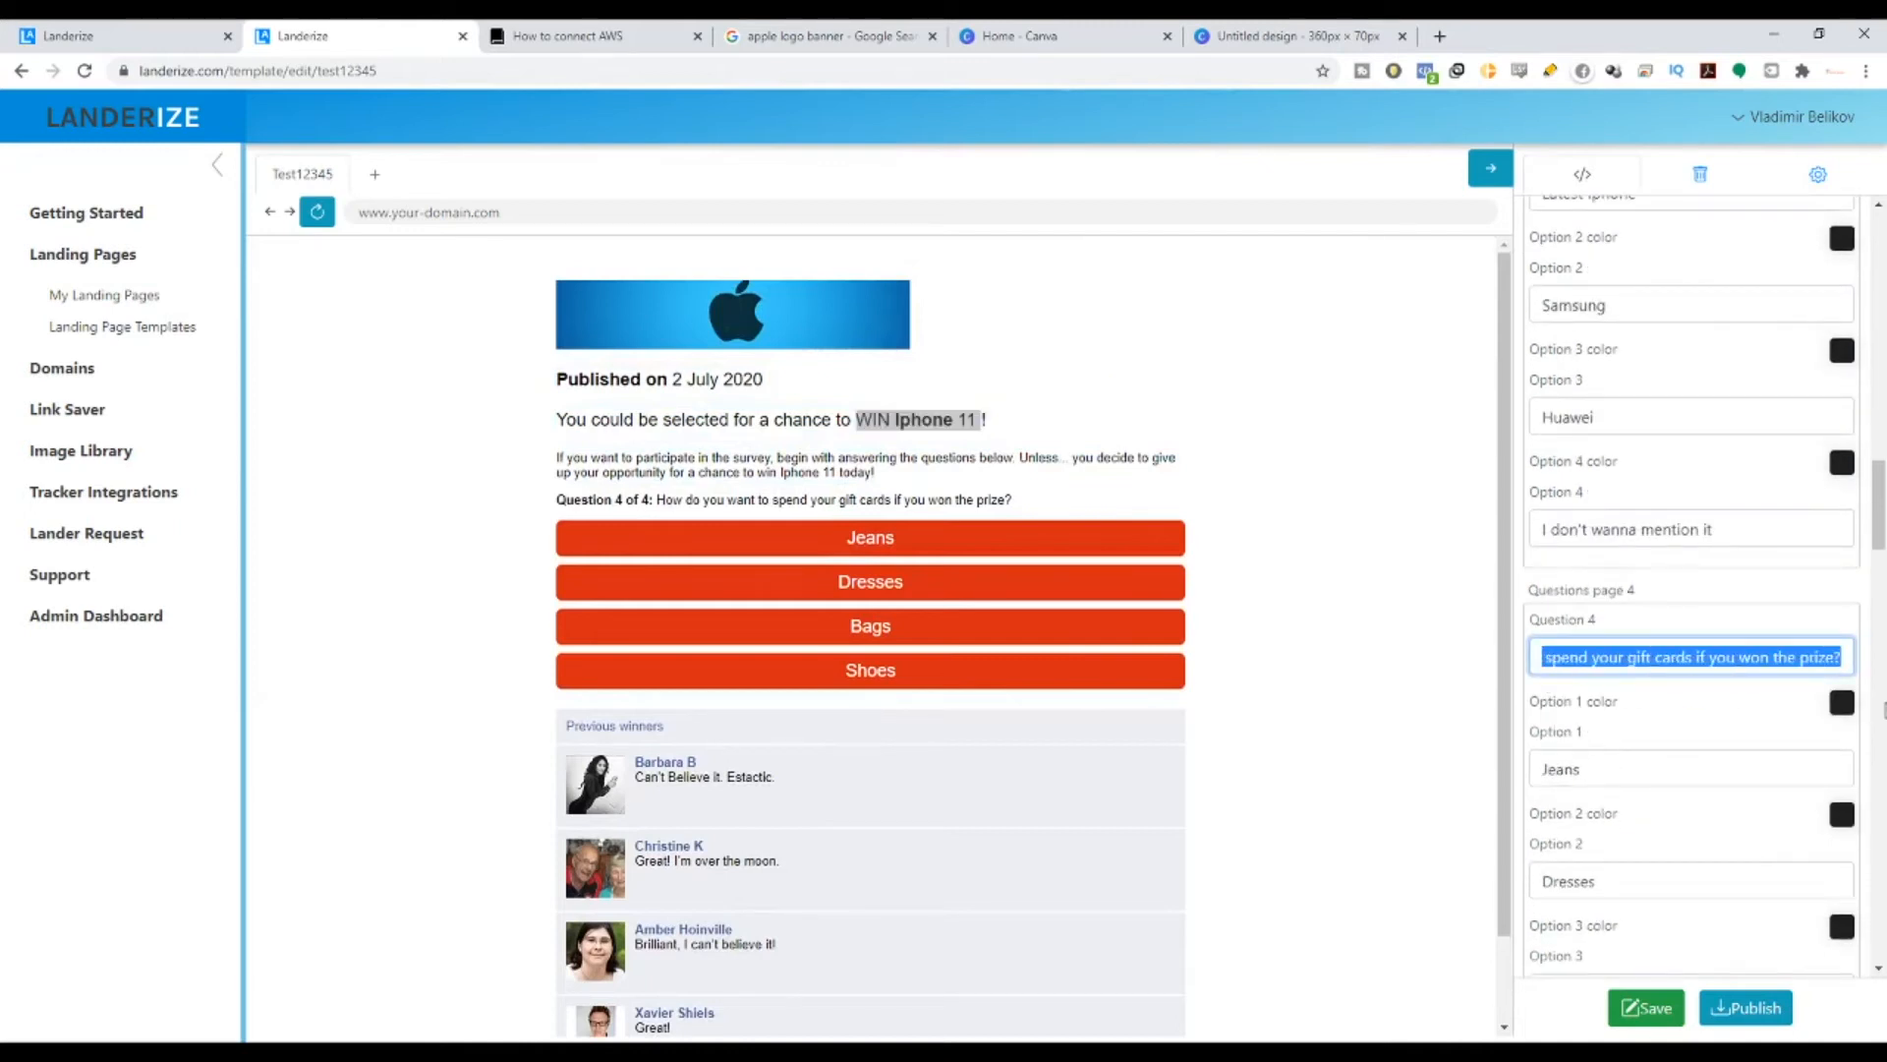
key(BackSpace)
text(W)
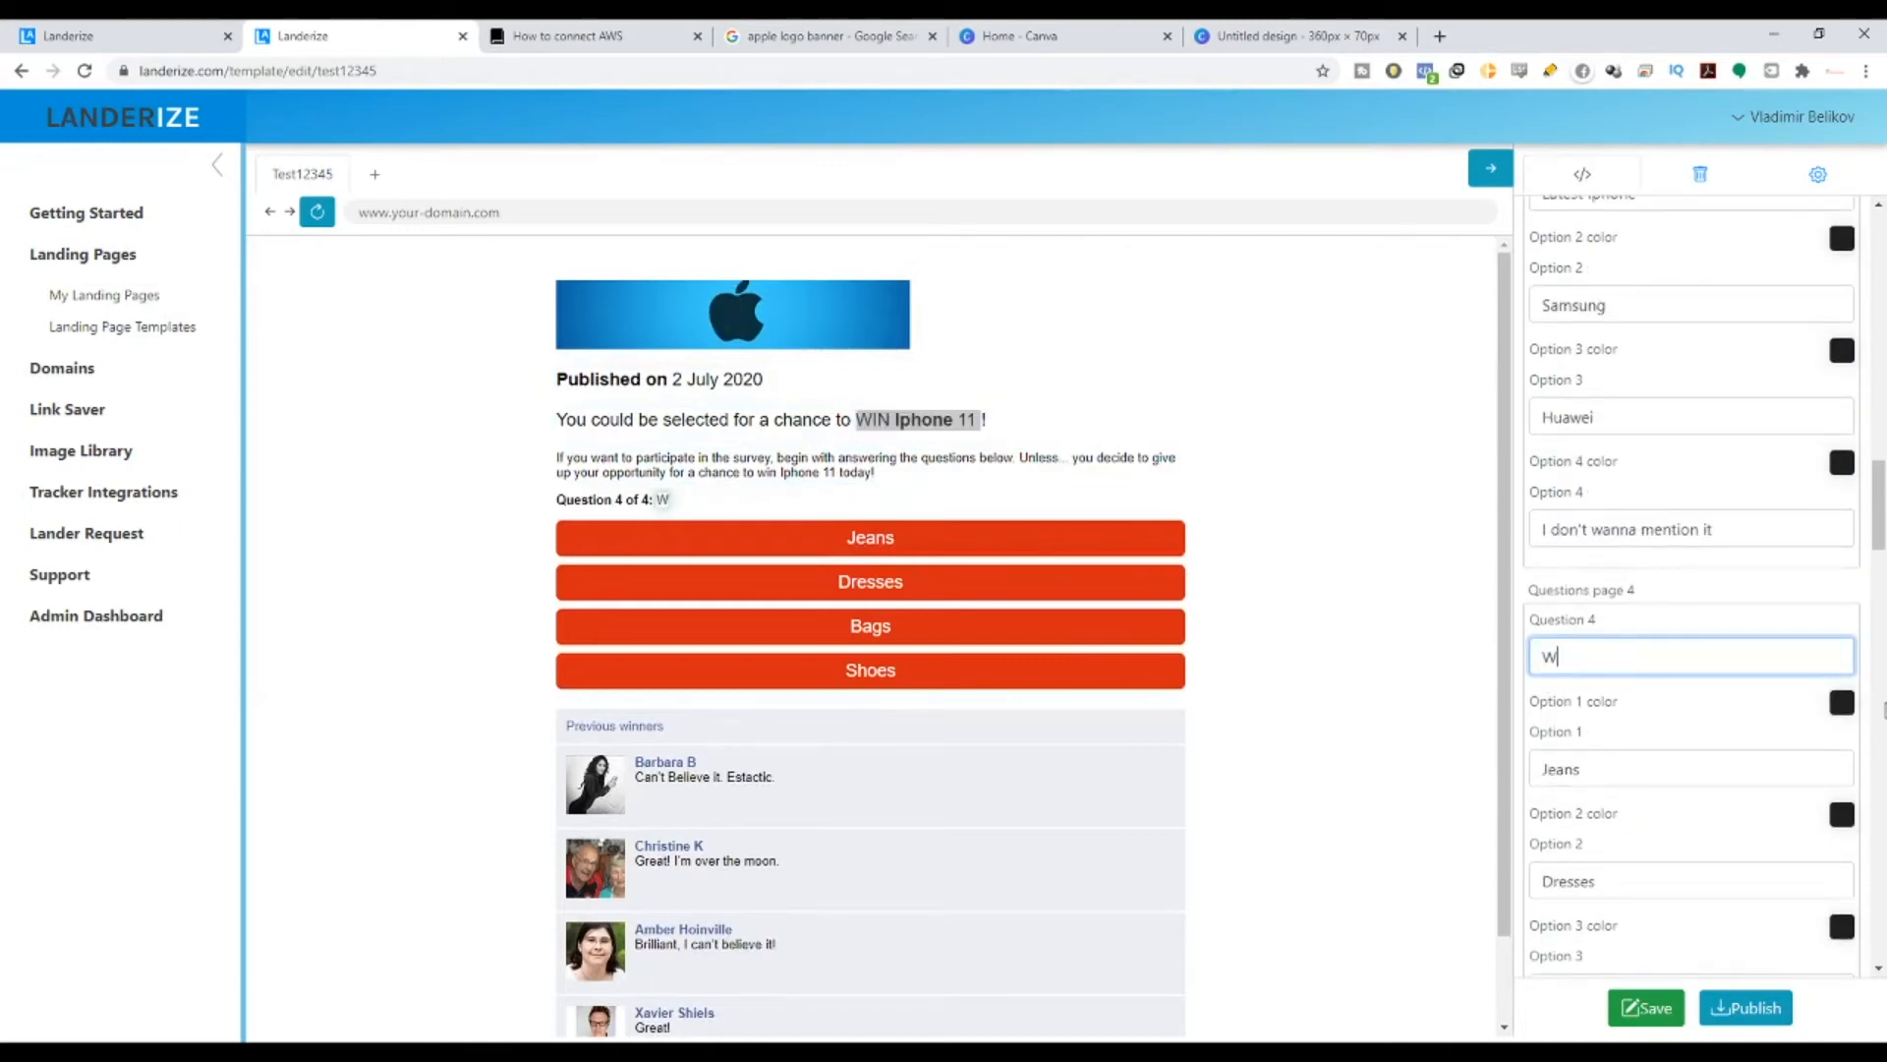
key(BackSpace)
text(How would you feel)
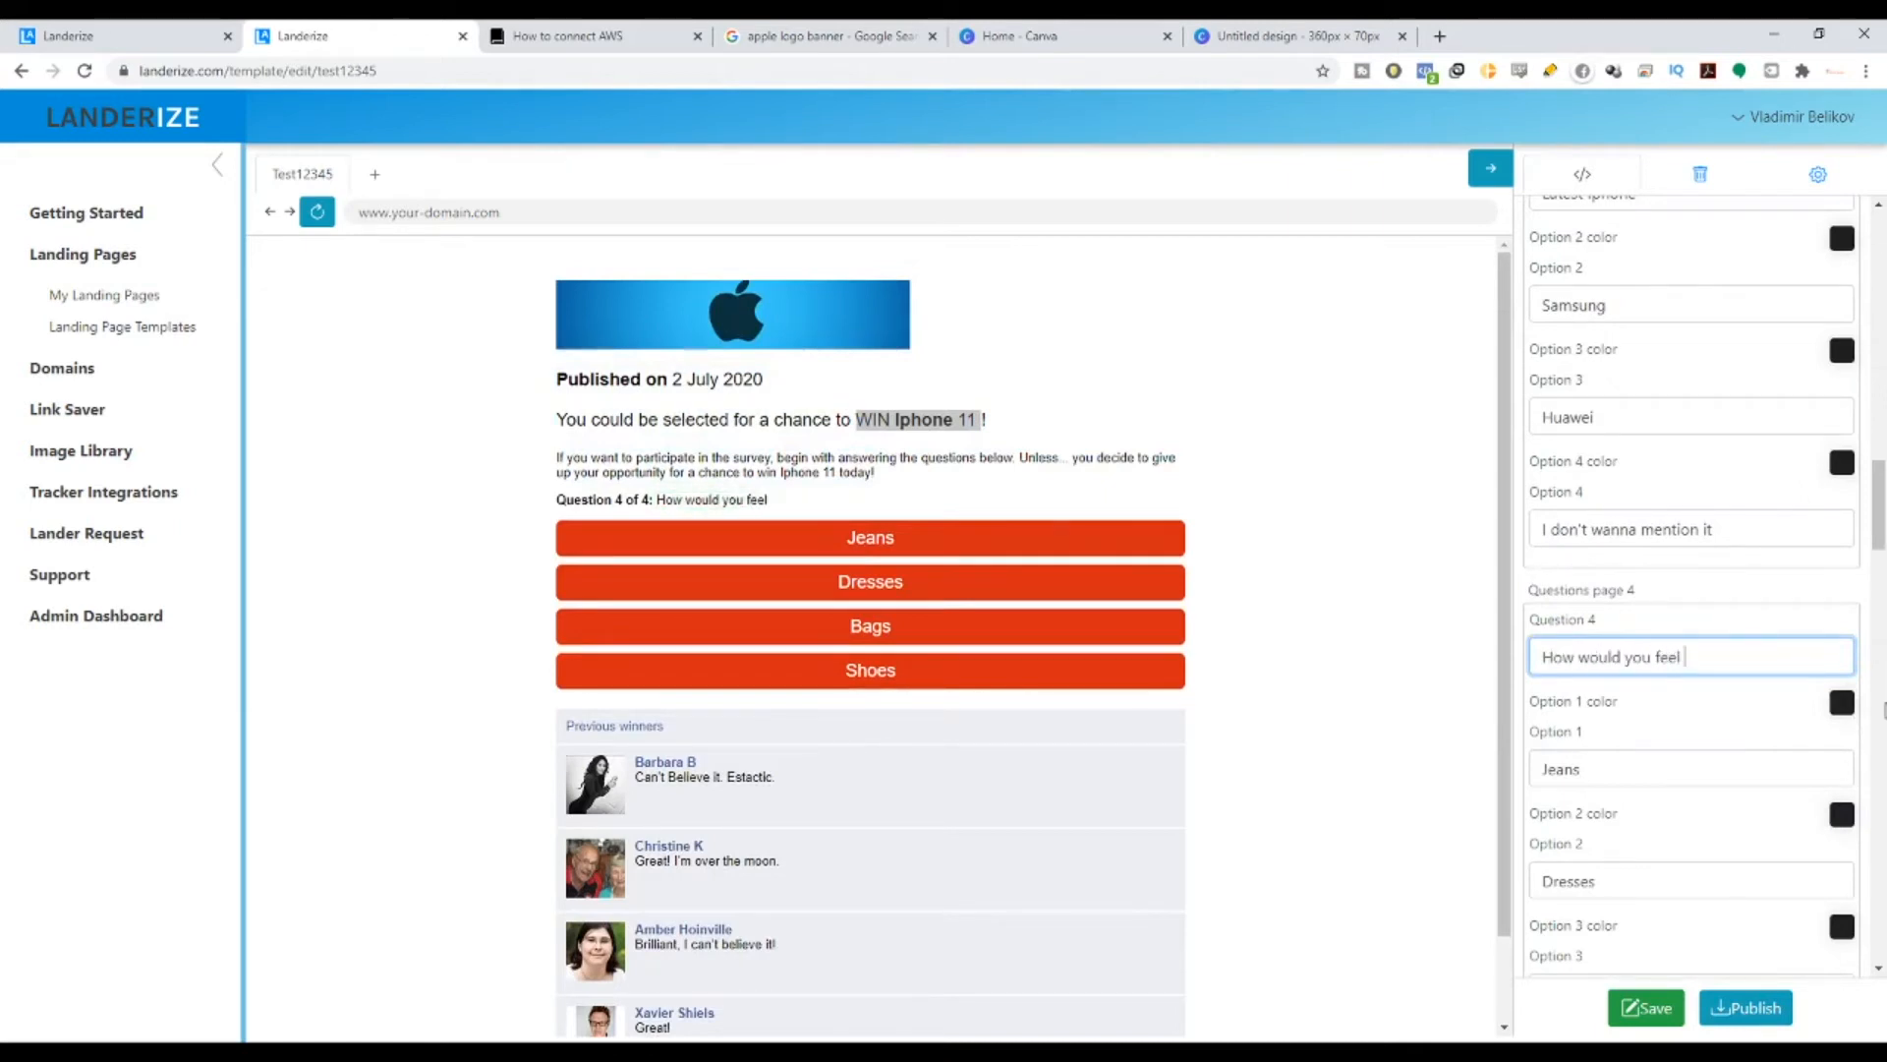
text(if you are the winner)
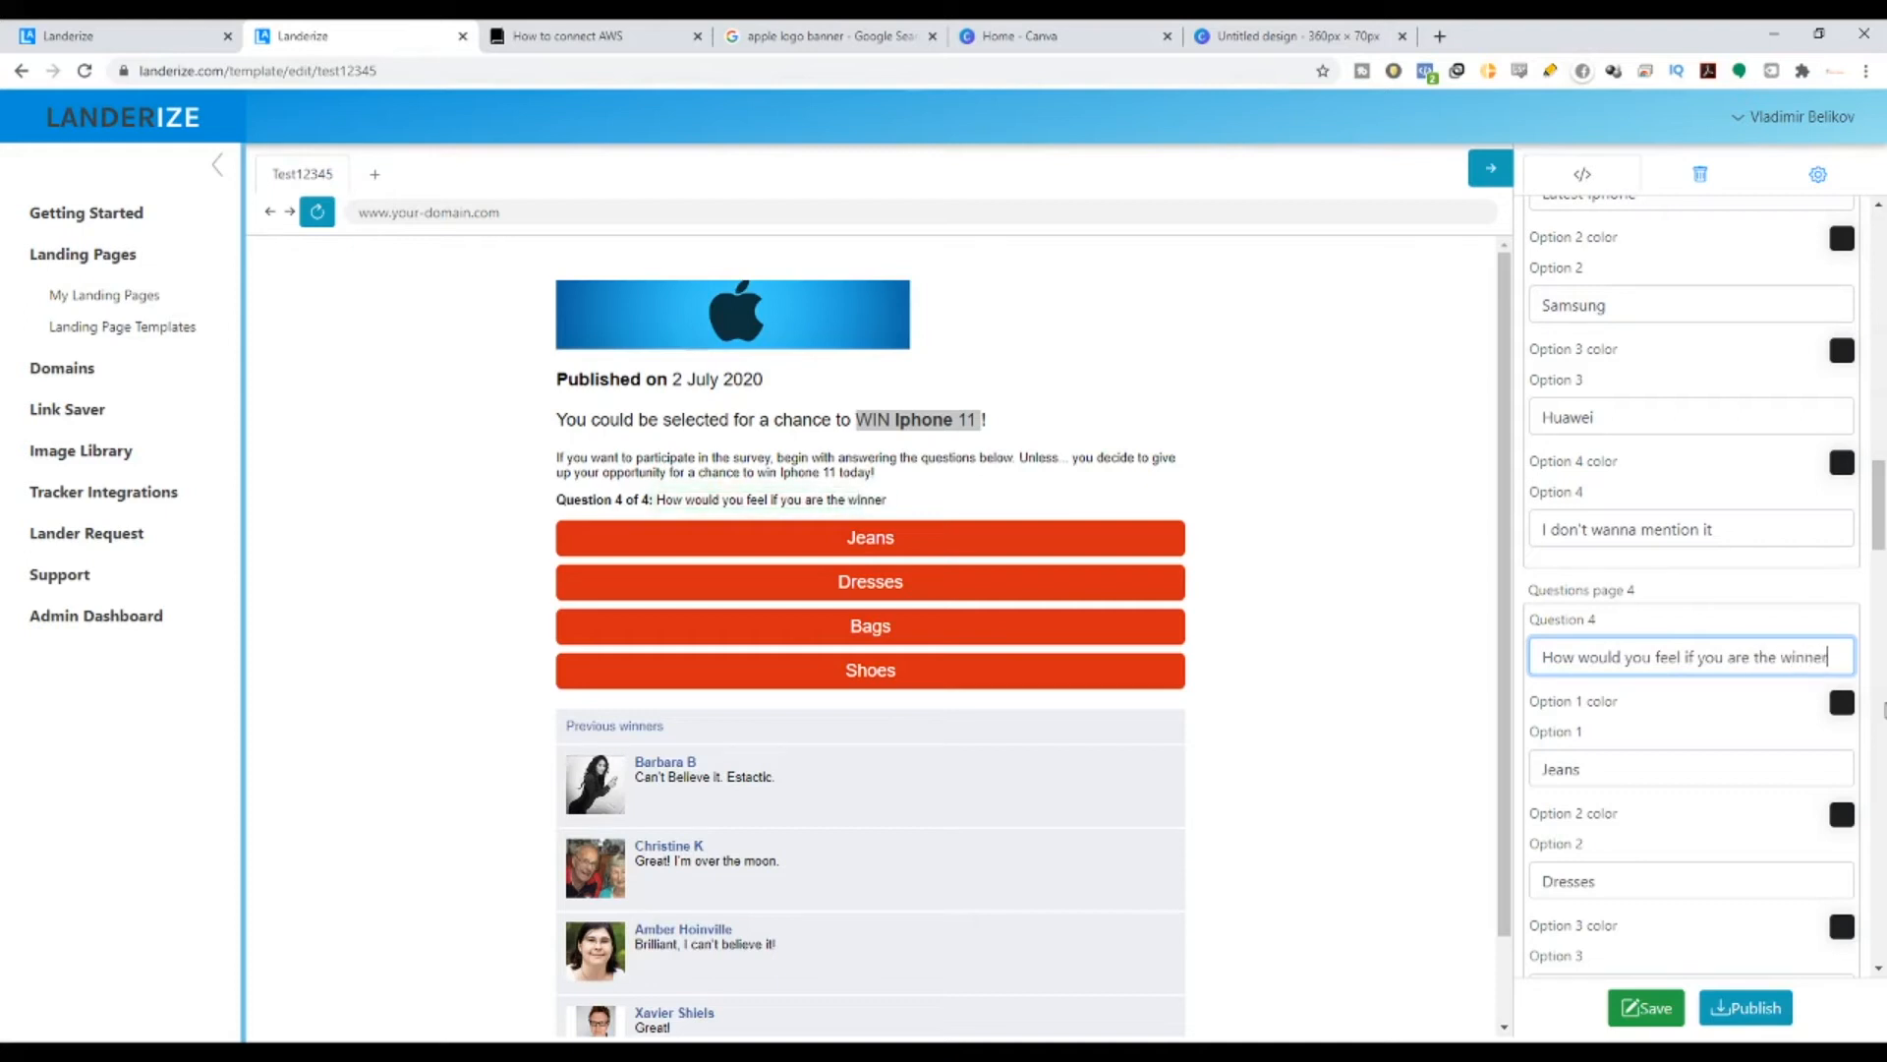
text( of a)
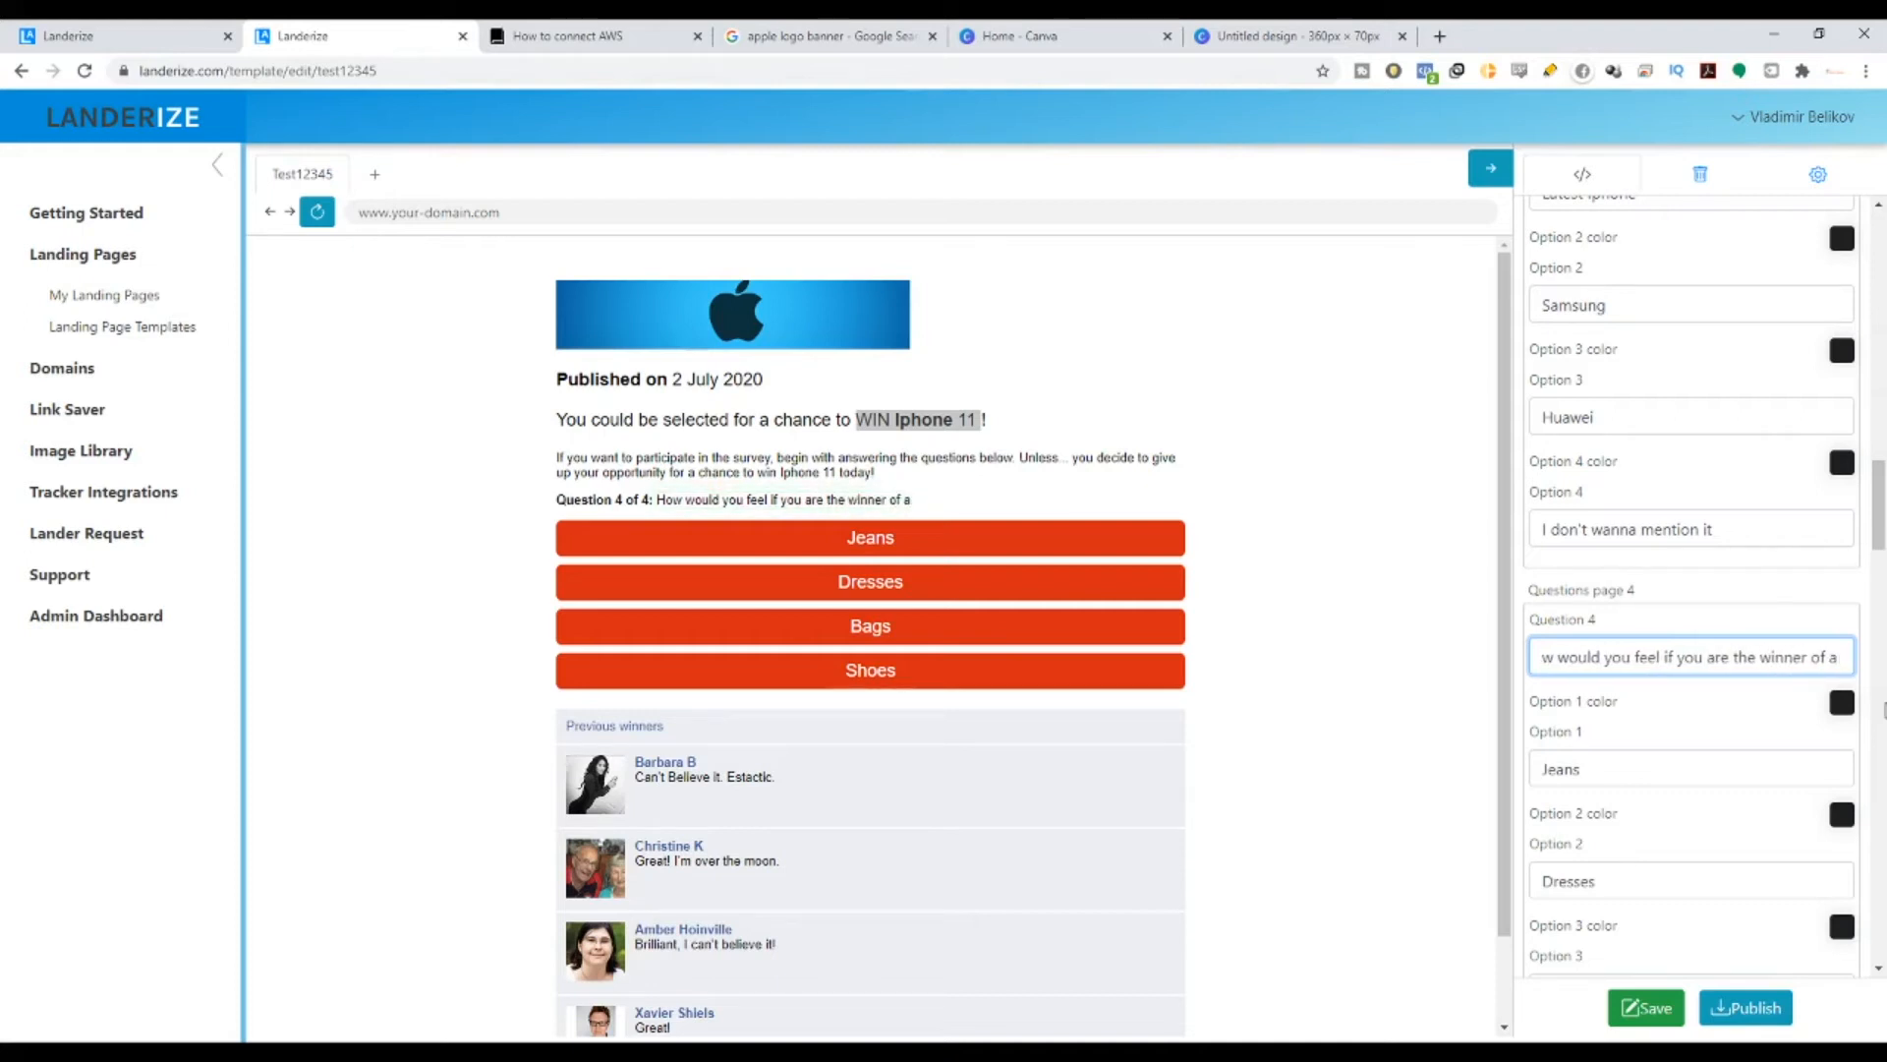
text( brand)
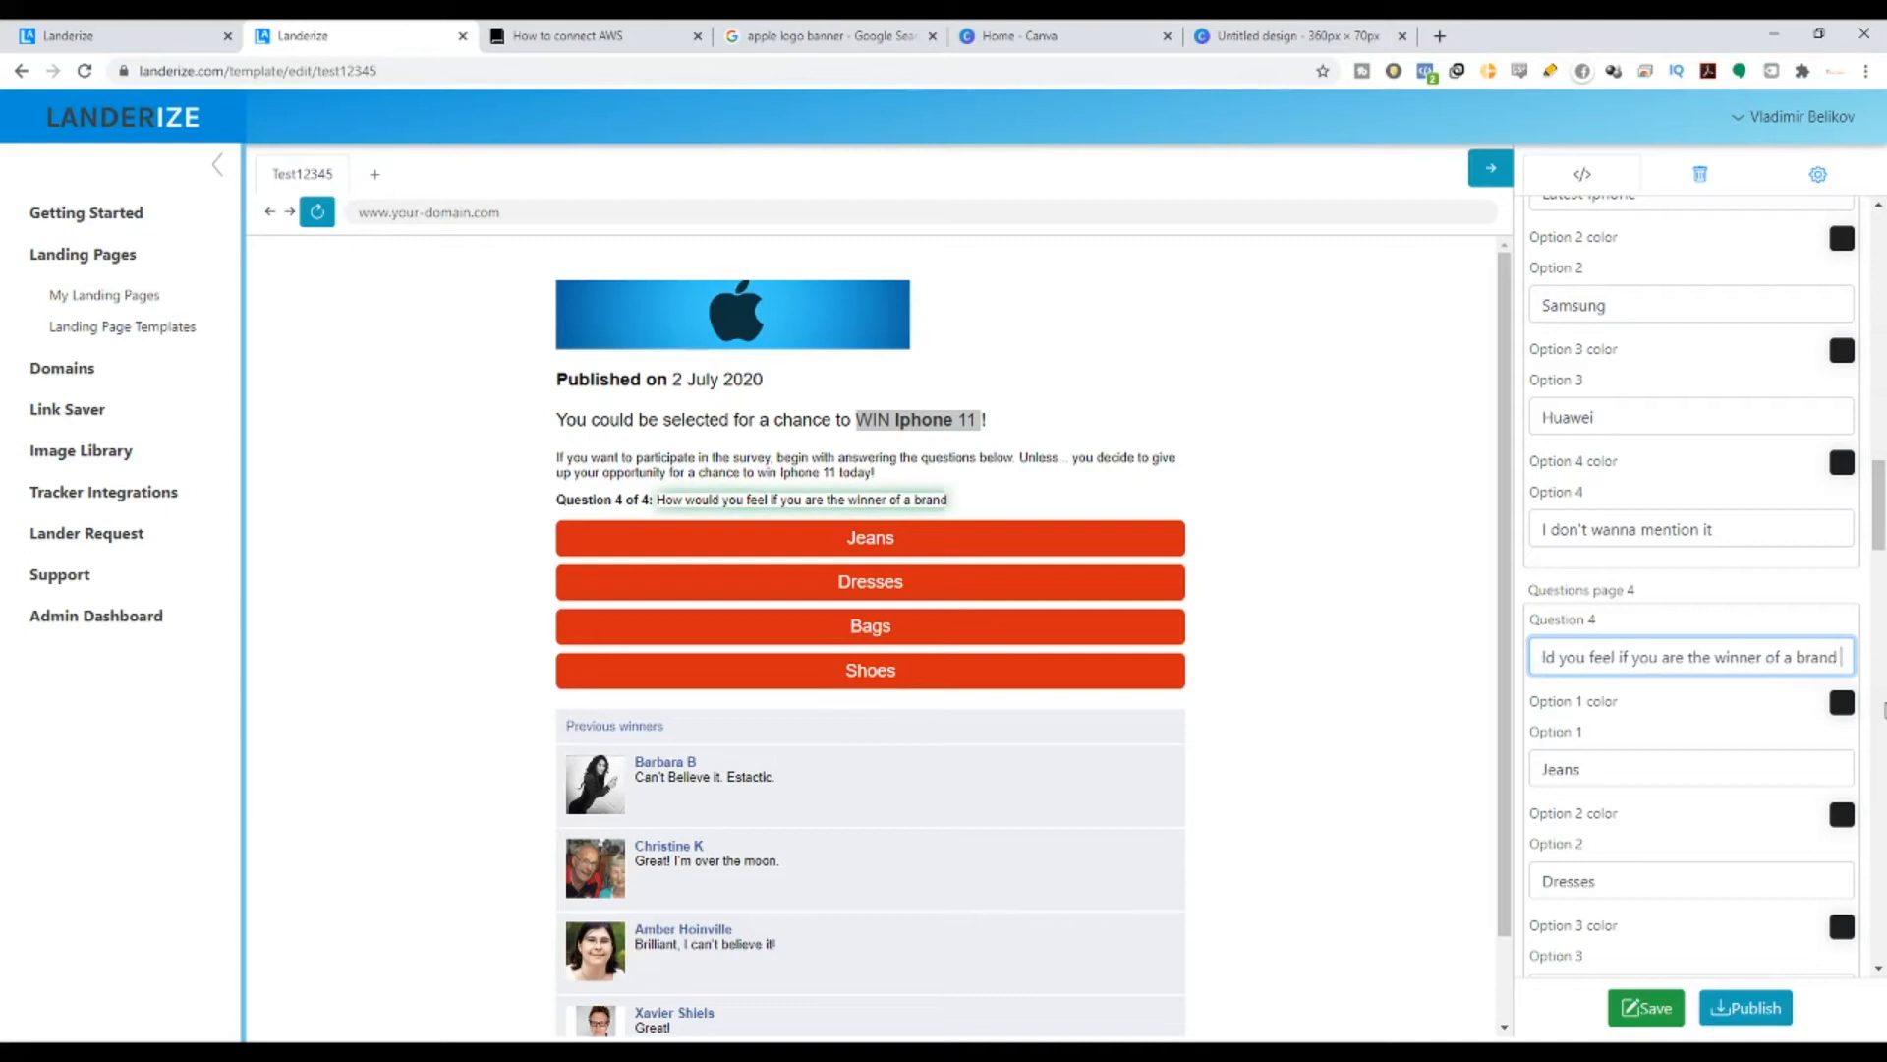
text( new Ipho)
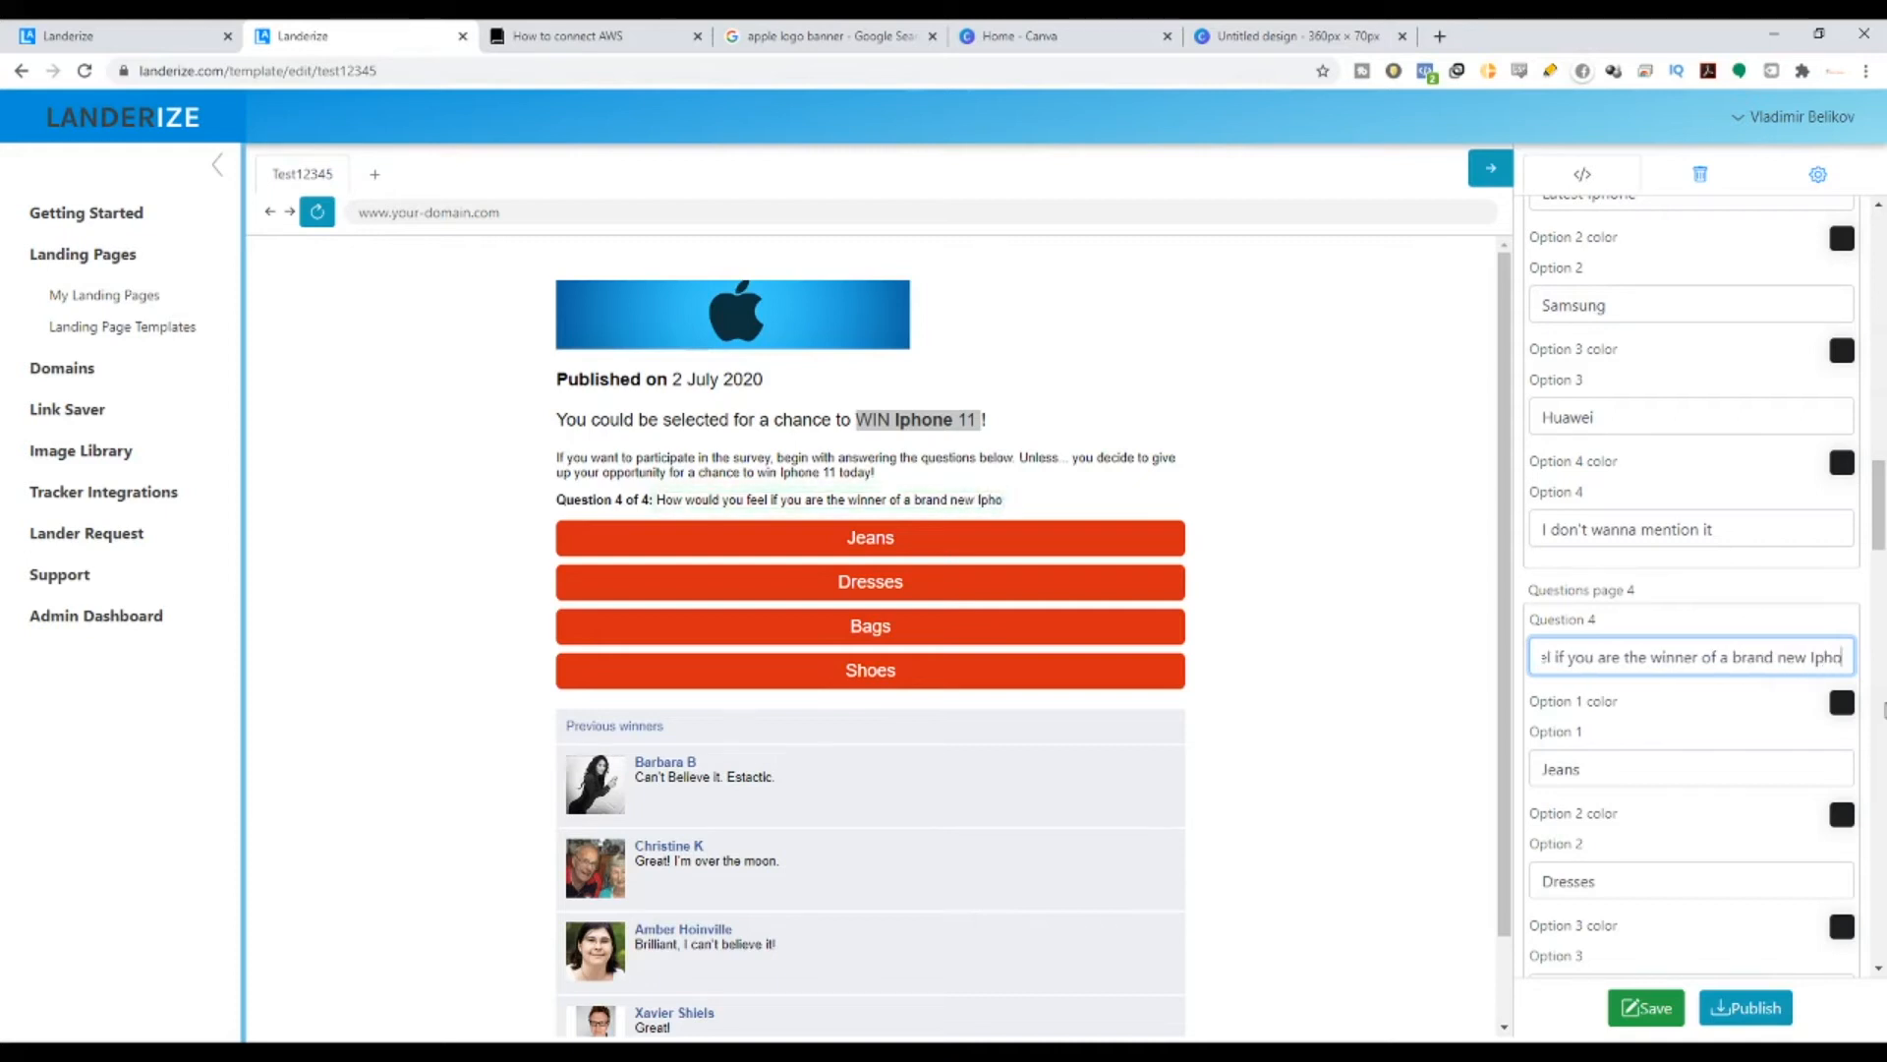
text(ne 11?)
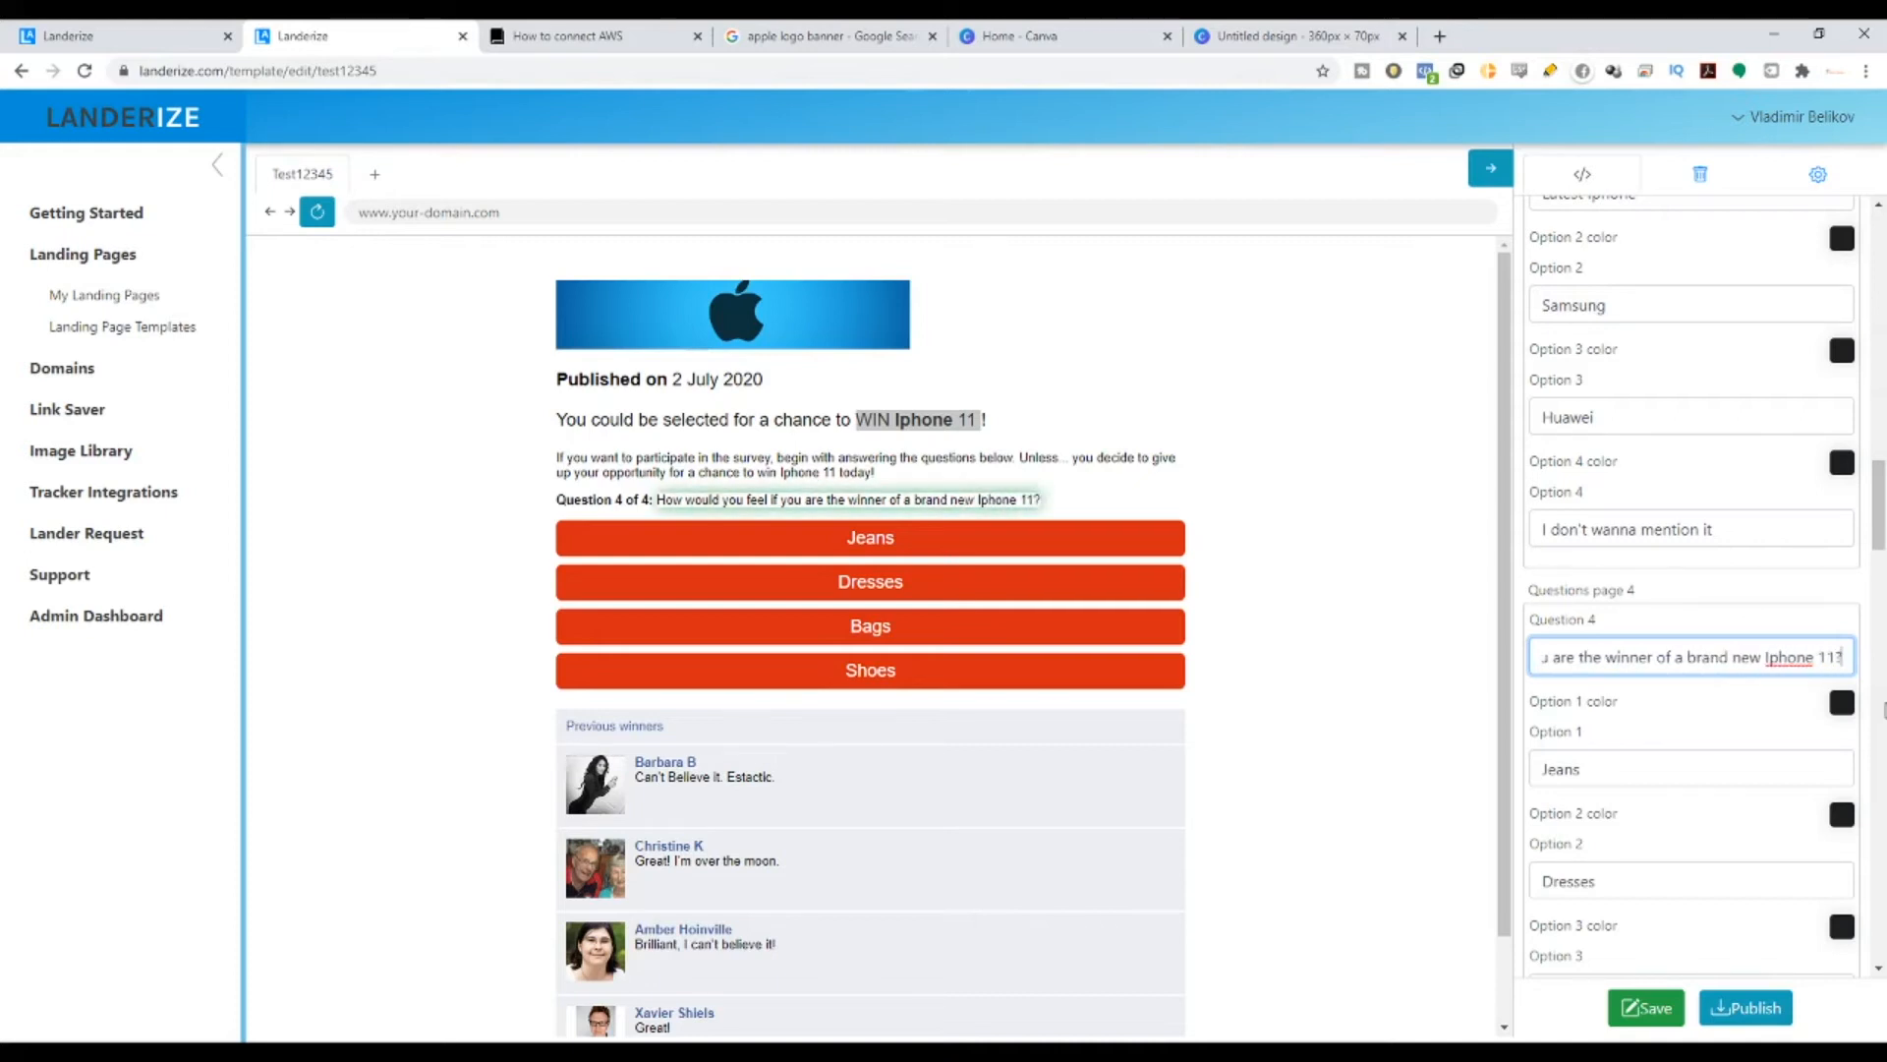
- Check the rewritten Question 4 on the page and scroll the settings panel
click(659, 503)
drag(659, 504, 996, 501)
scroll(1632, 878, down, 4)
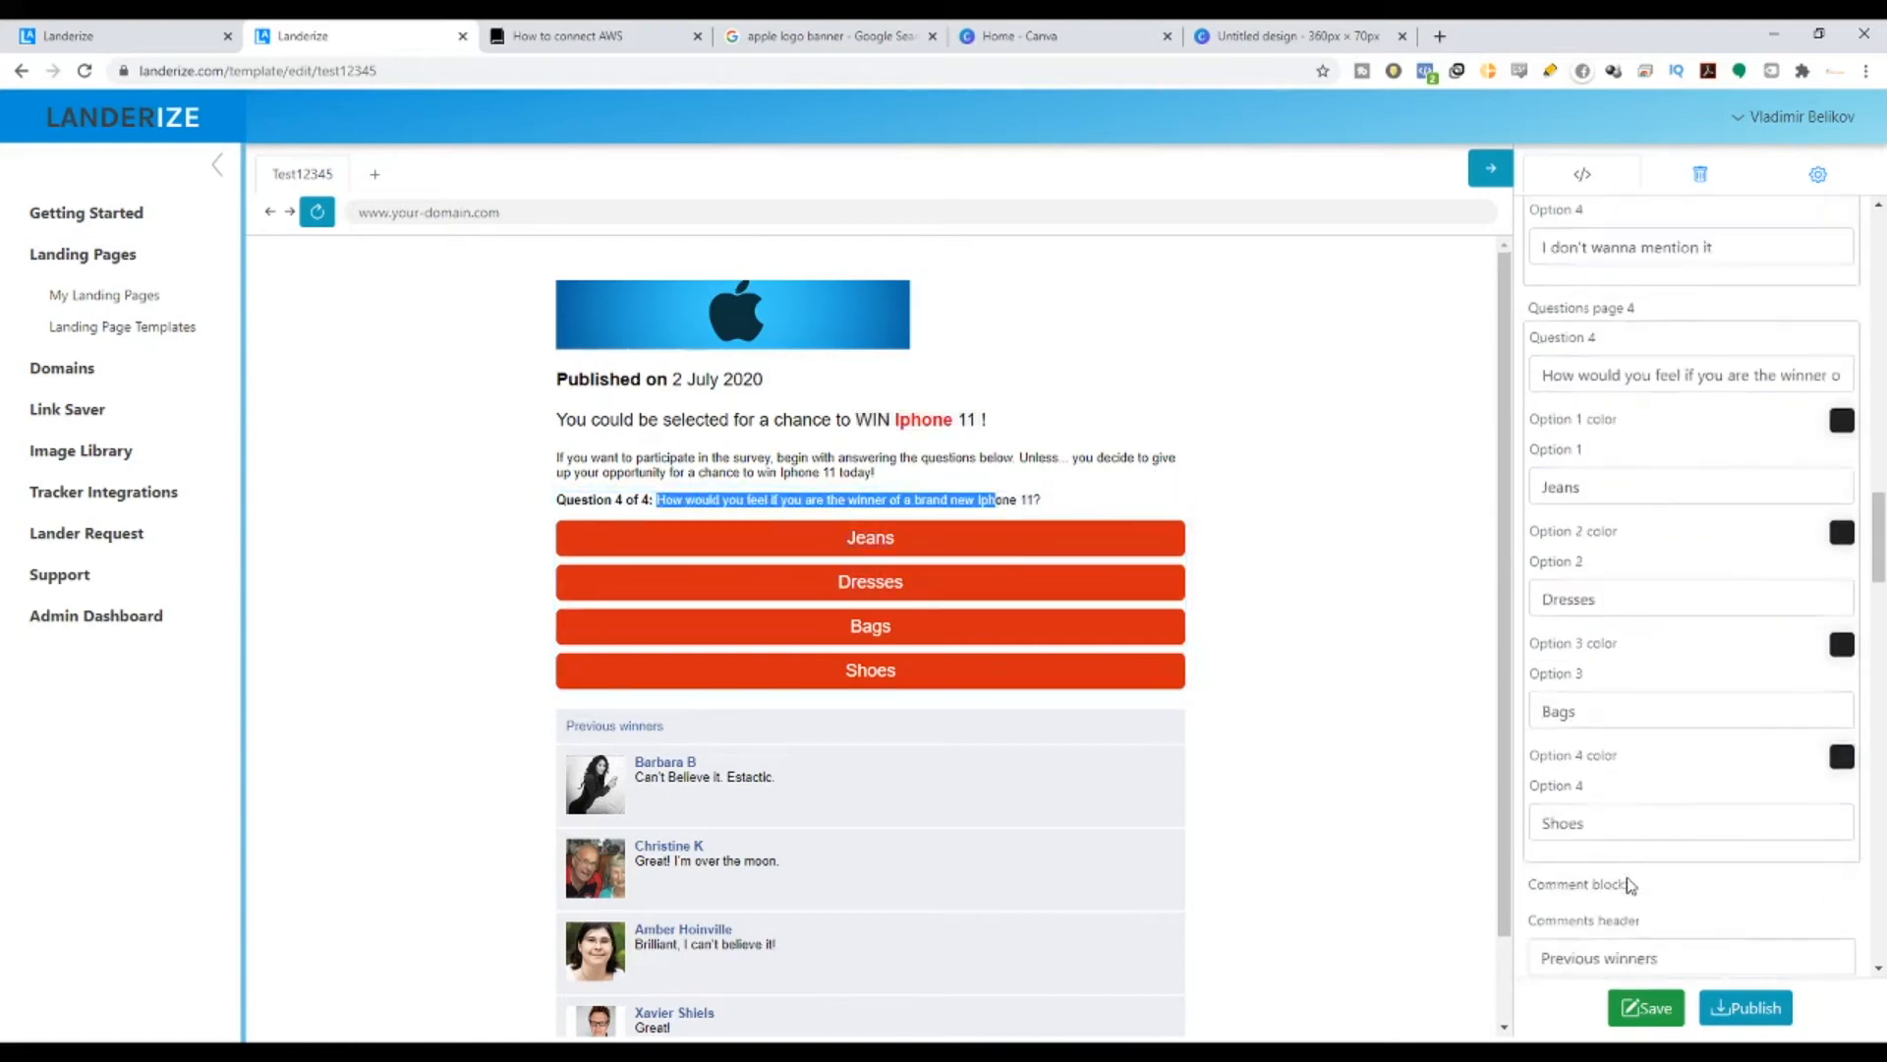
scroll(1632, 878, down, 15)
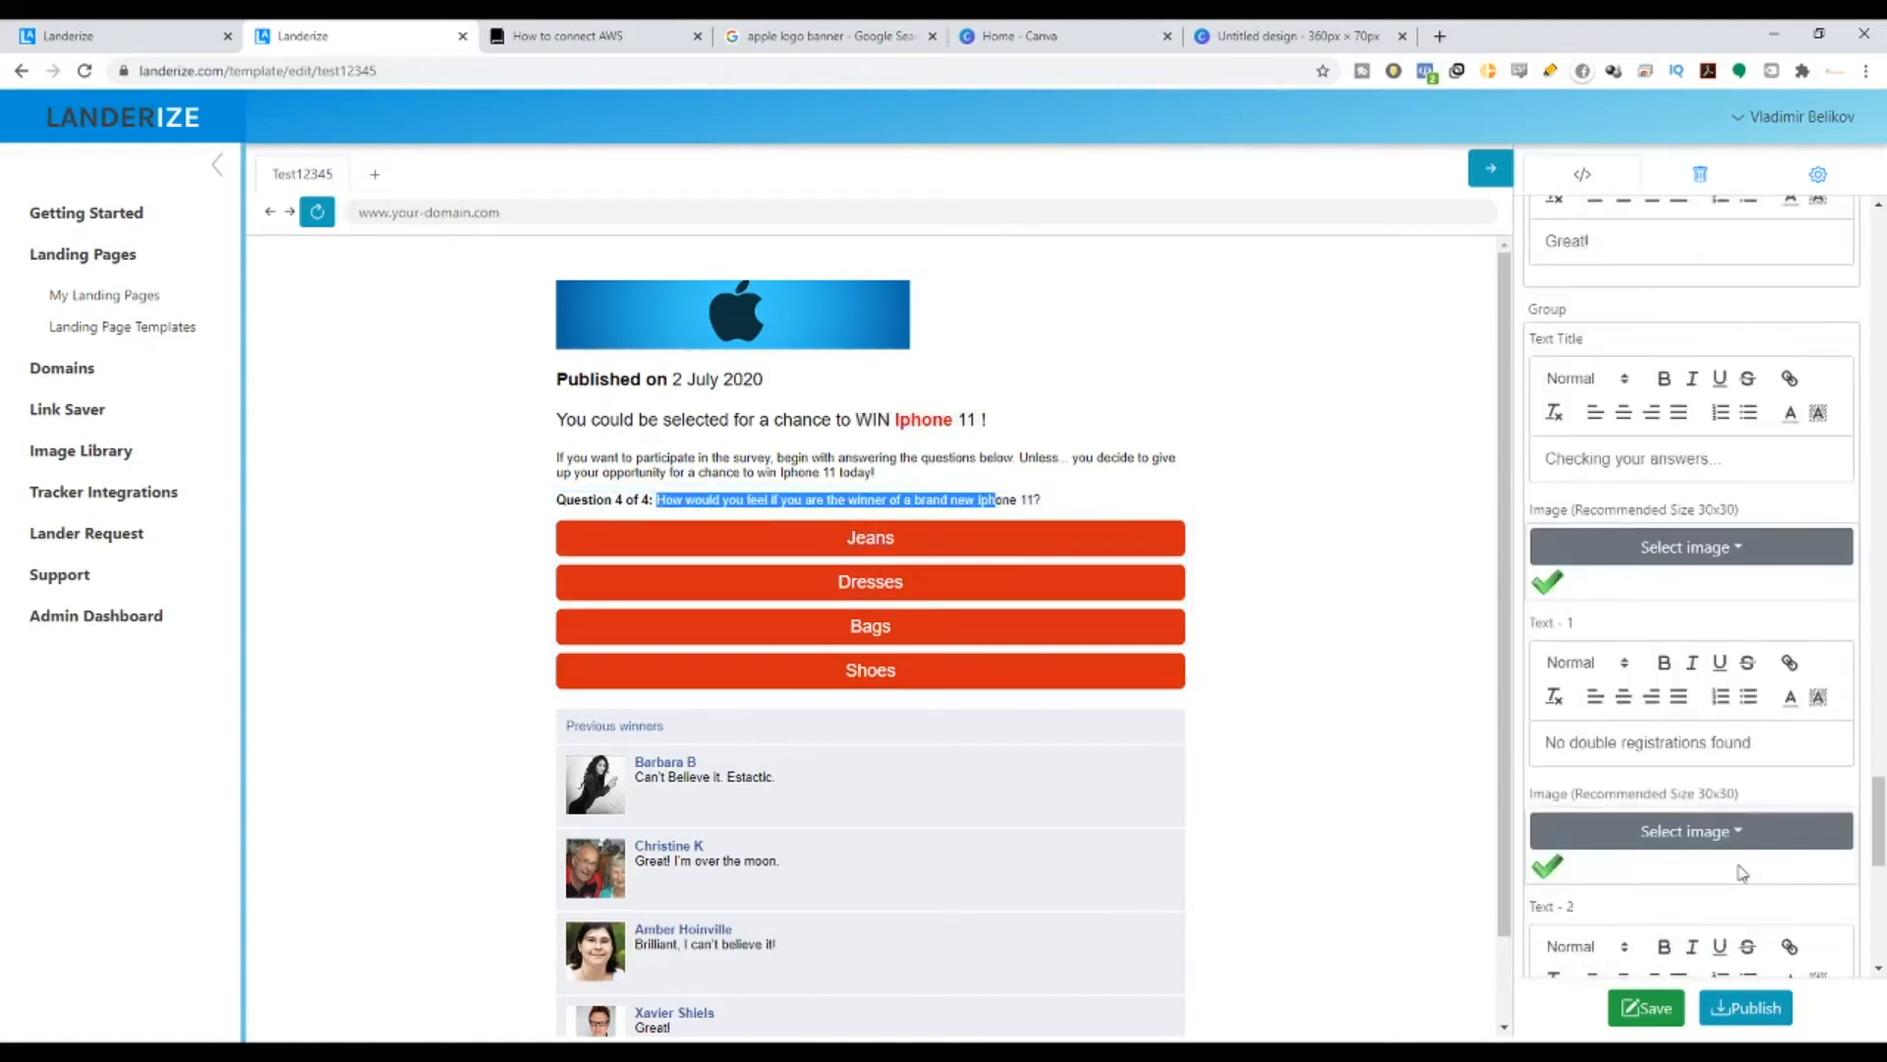
drag(1857, 867, 1865, 396)
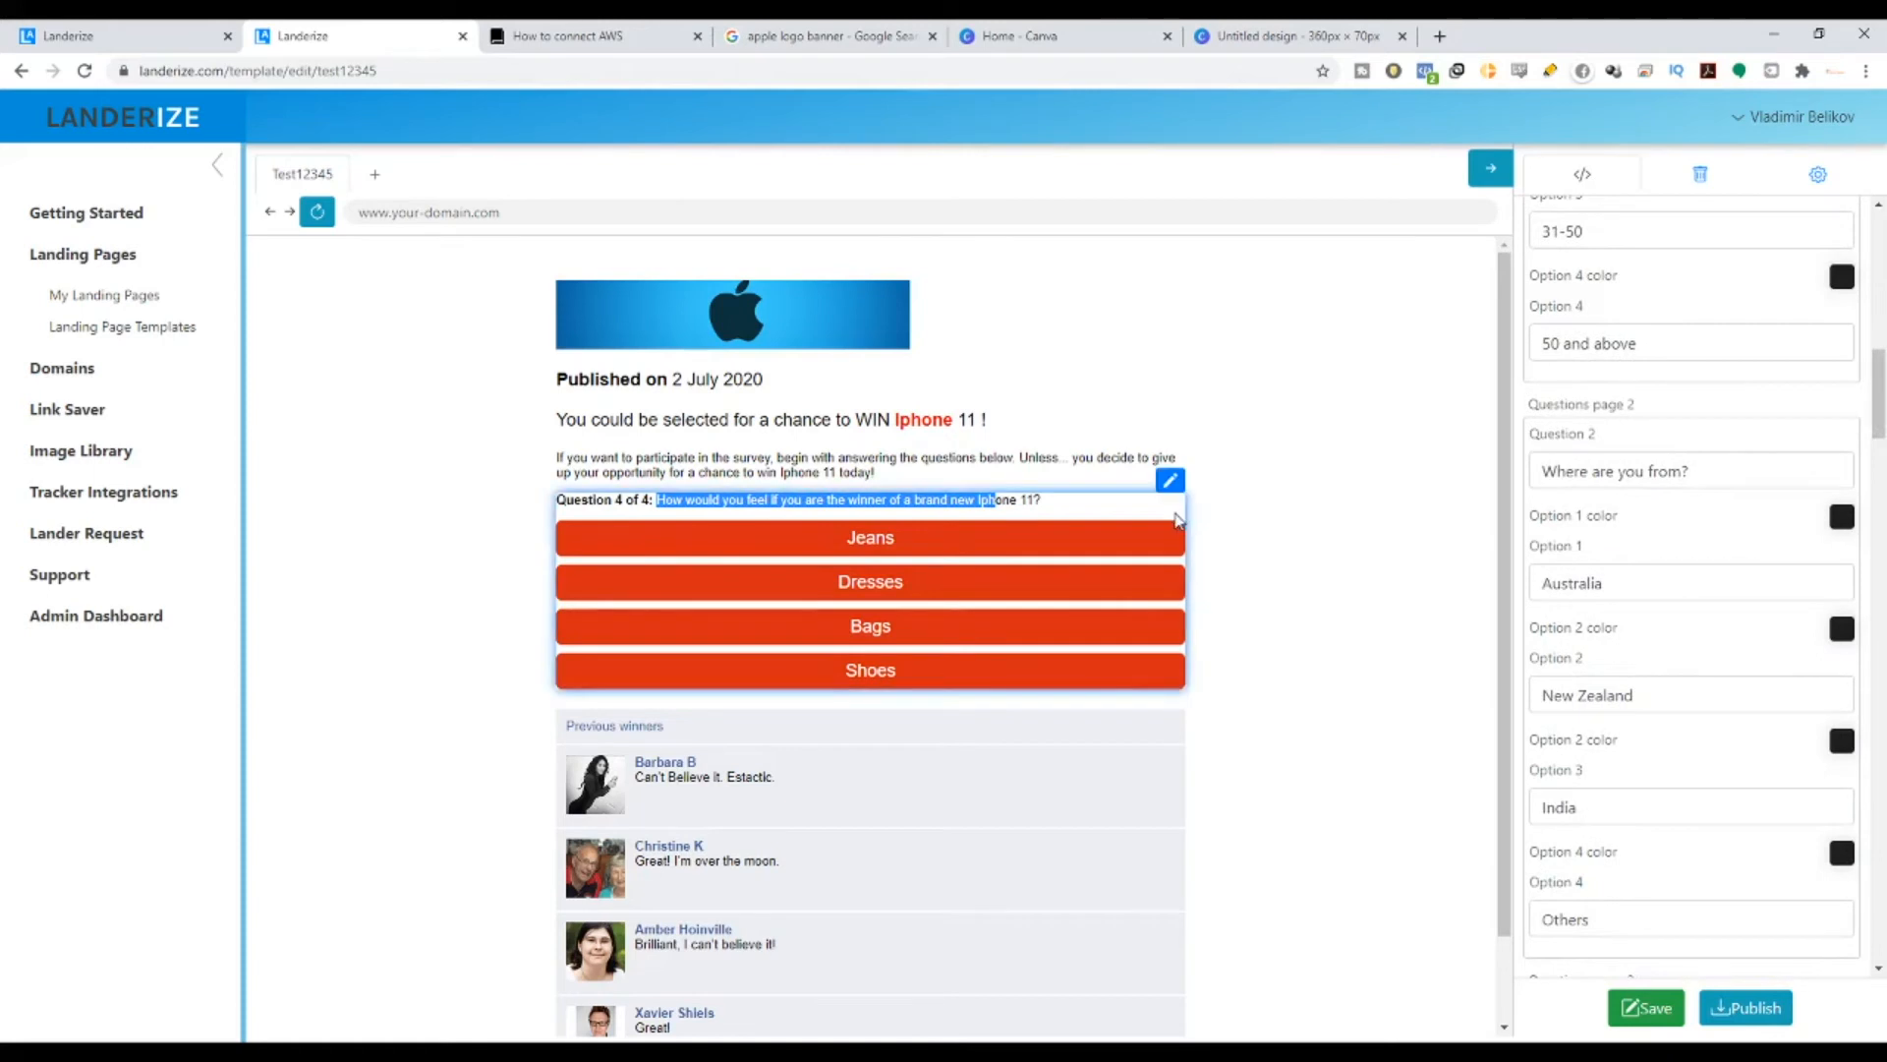
- Replace question 4's first three answers with 'Really happy', 'Sad' and 'I wont feel anything at all'
scroll(1640, 636, down, 13)
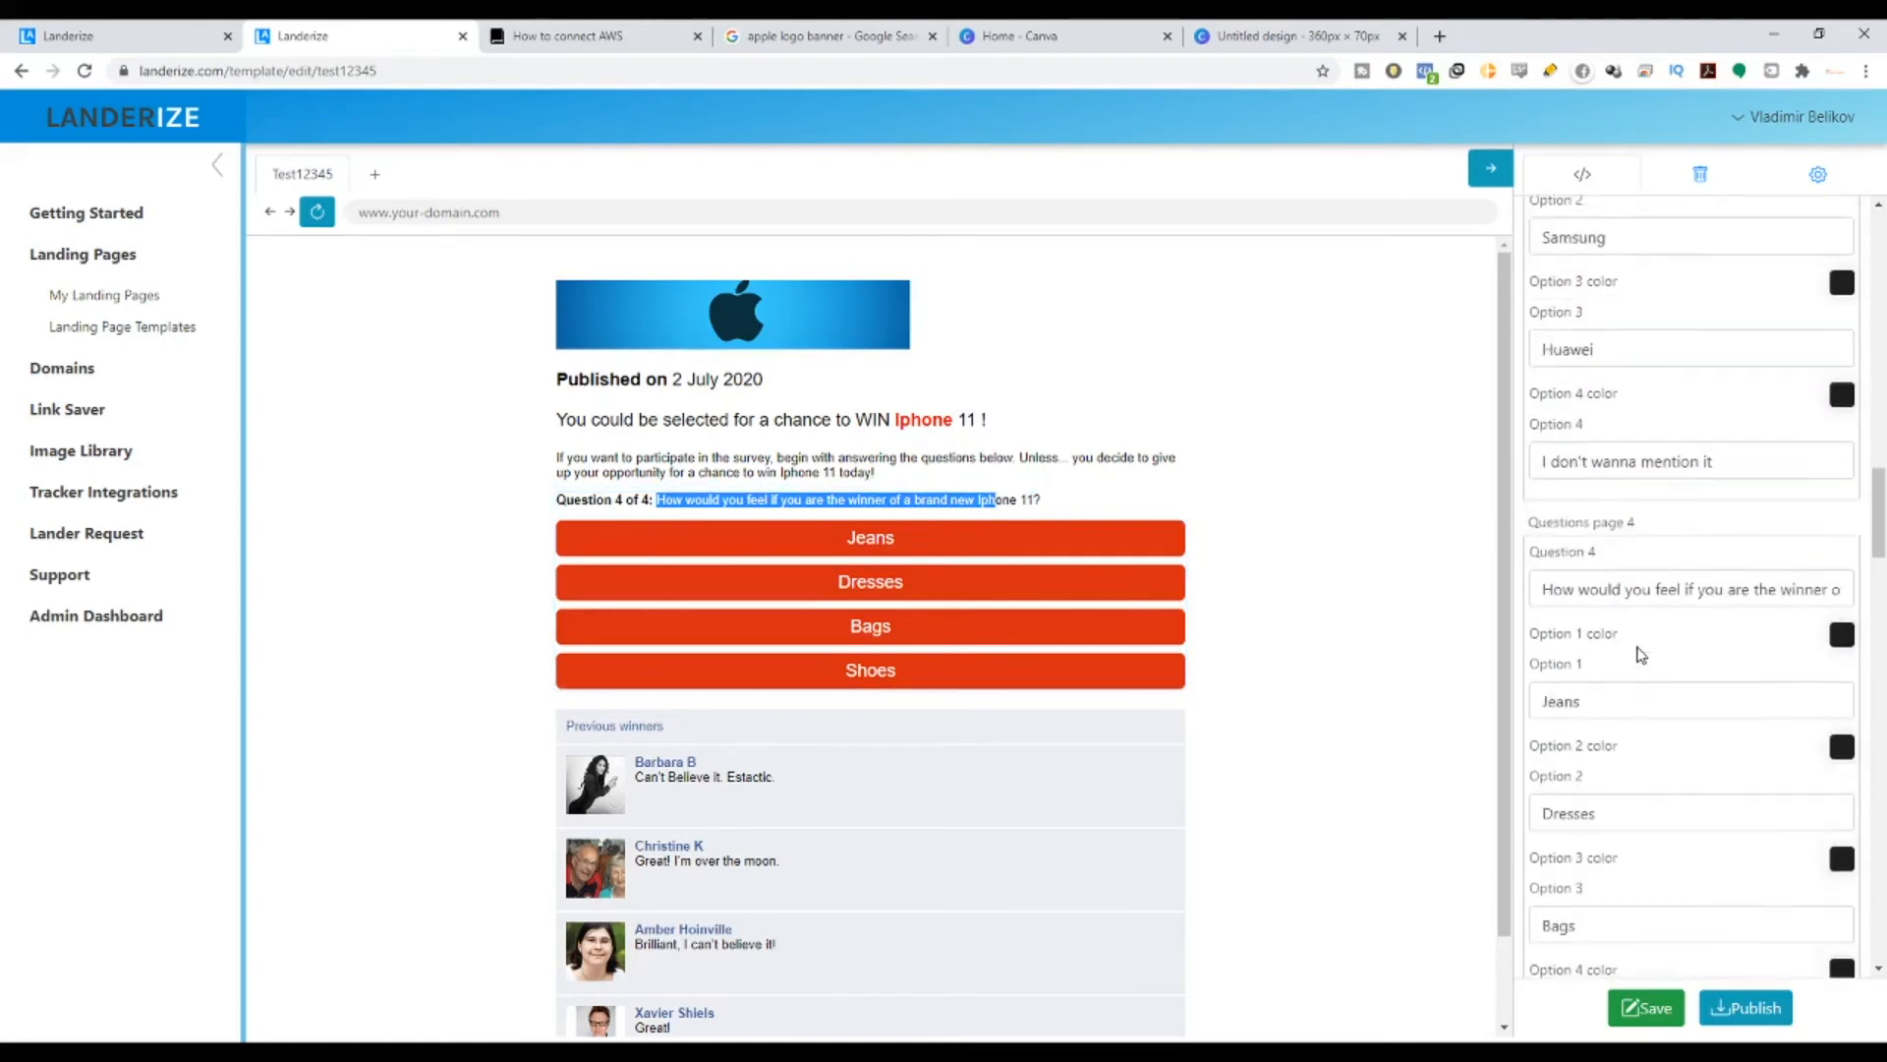
scroll(1590, 480, up, 1)
double_click(1592, 460)
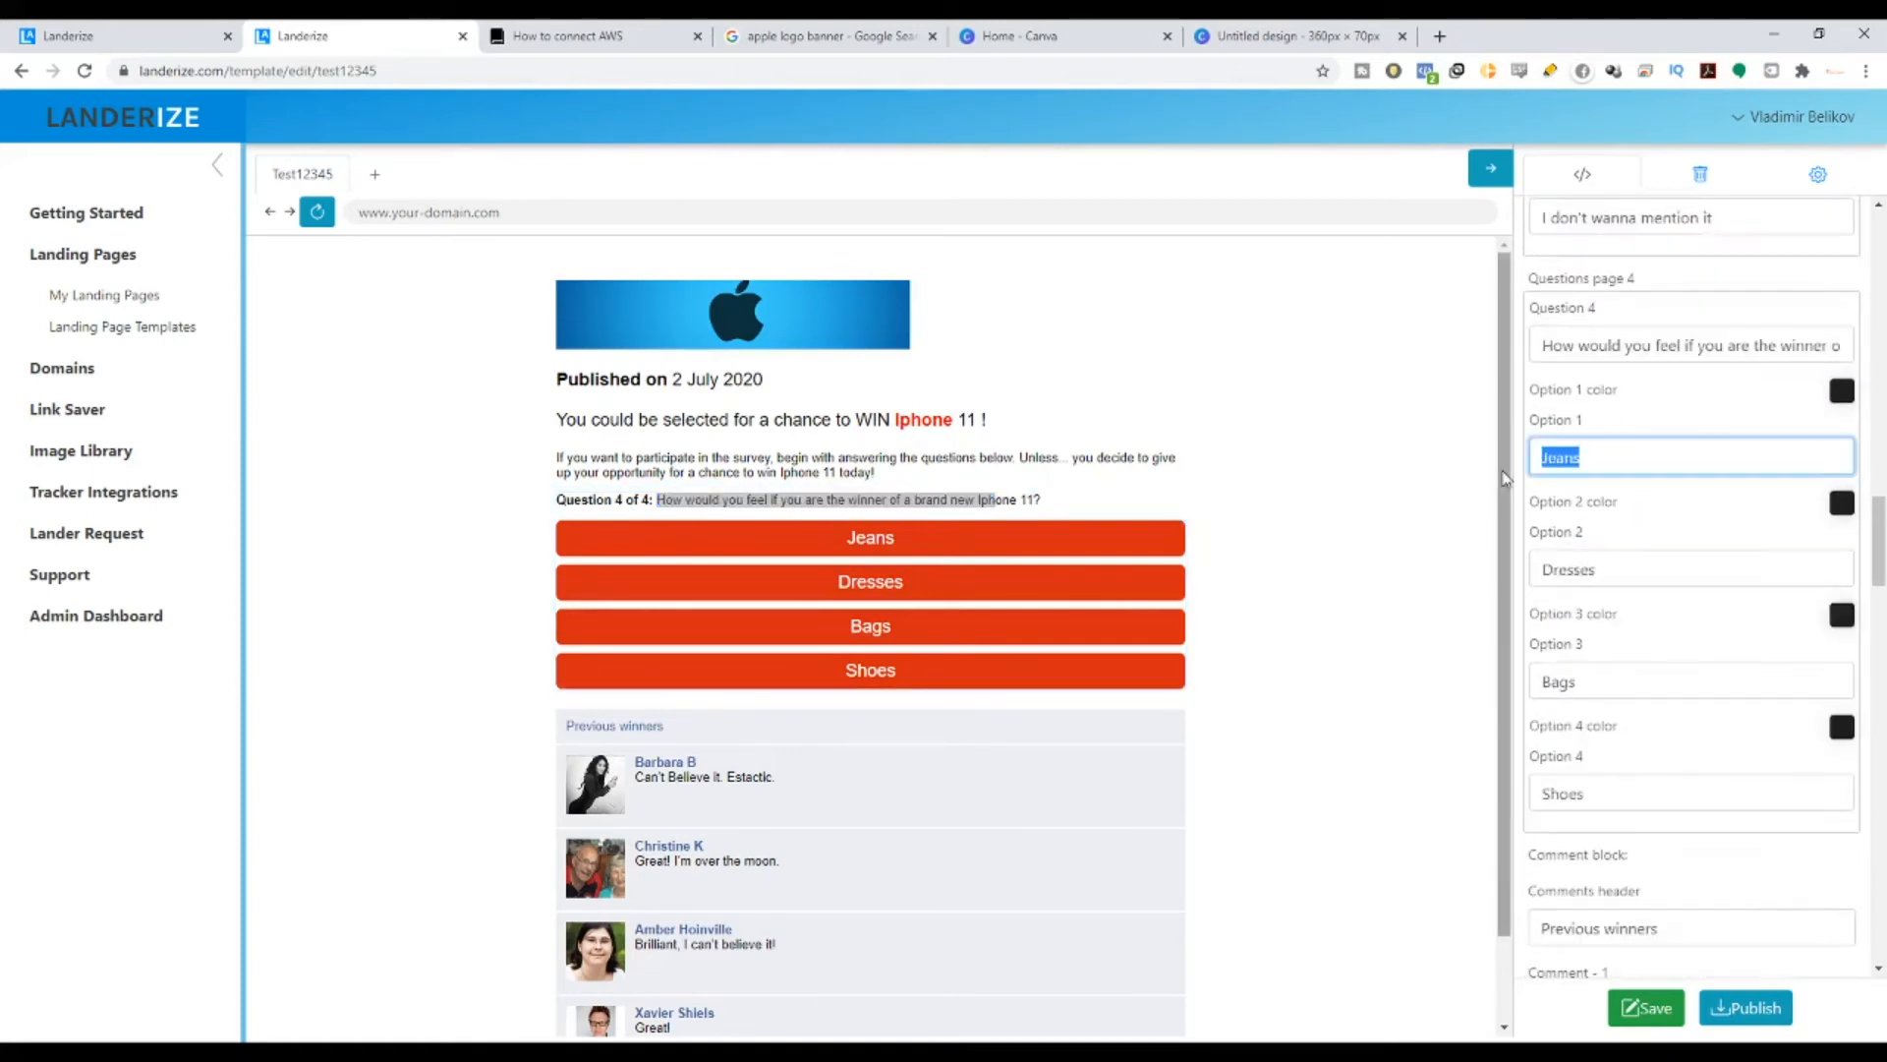
text(Re)
key(BackSpace)
key(BackSpace)
text(Reall)
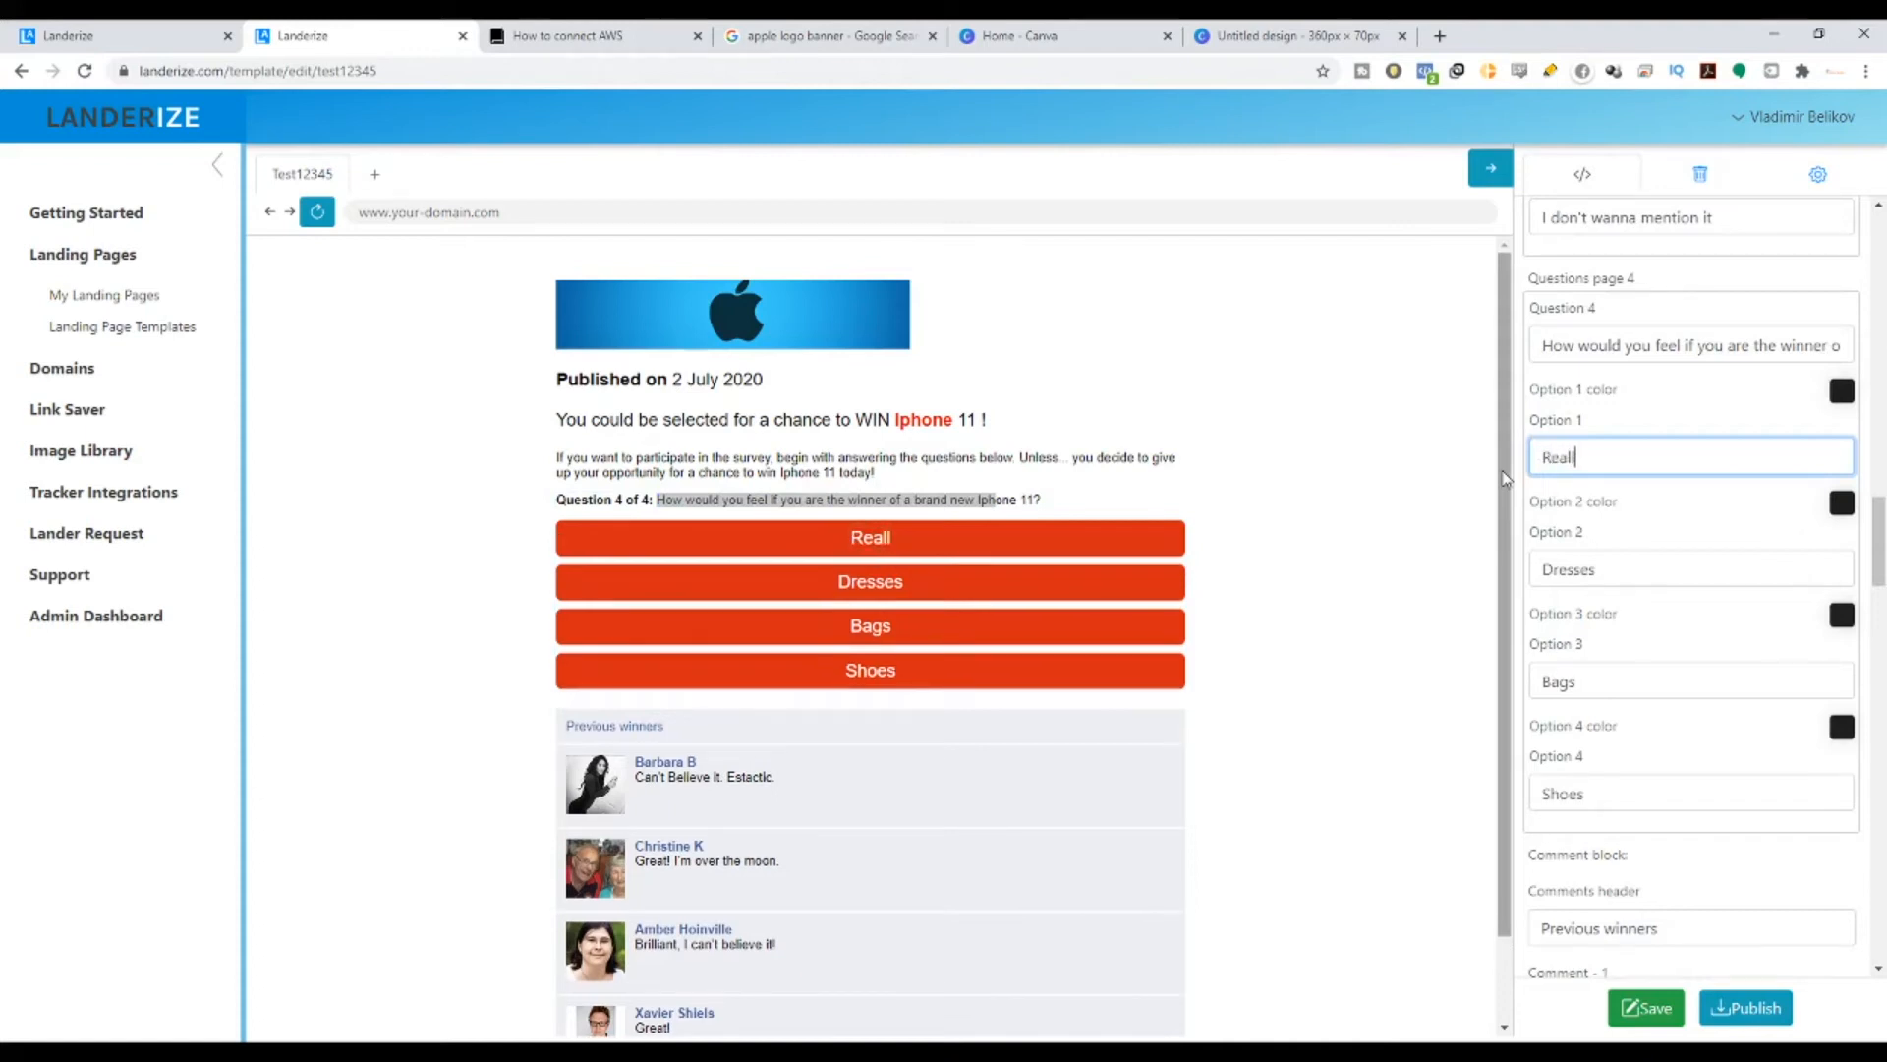
text(y happy)
key(Tab)
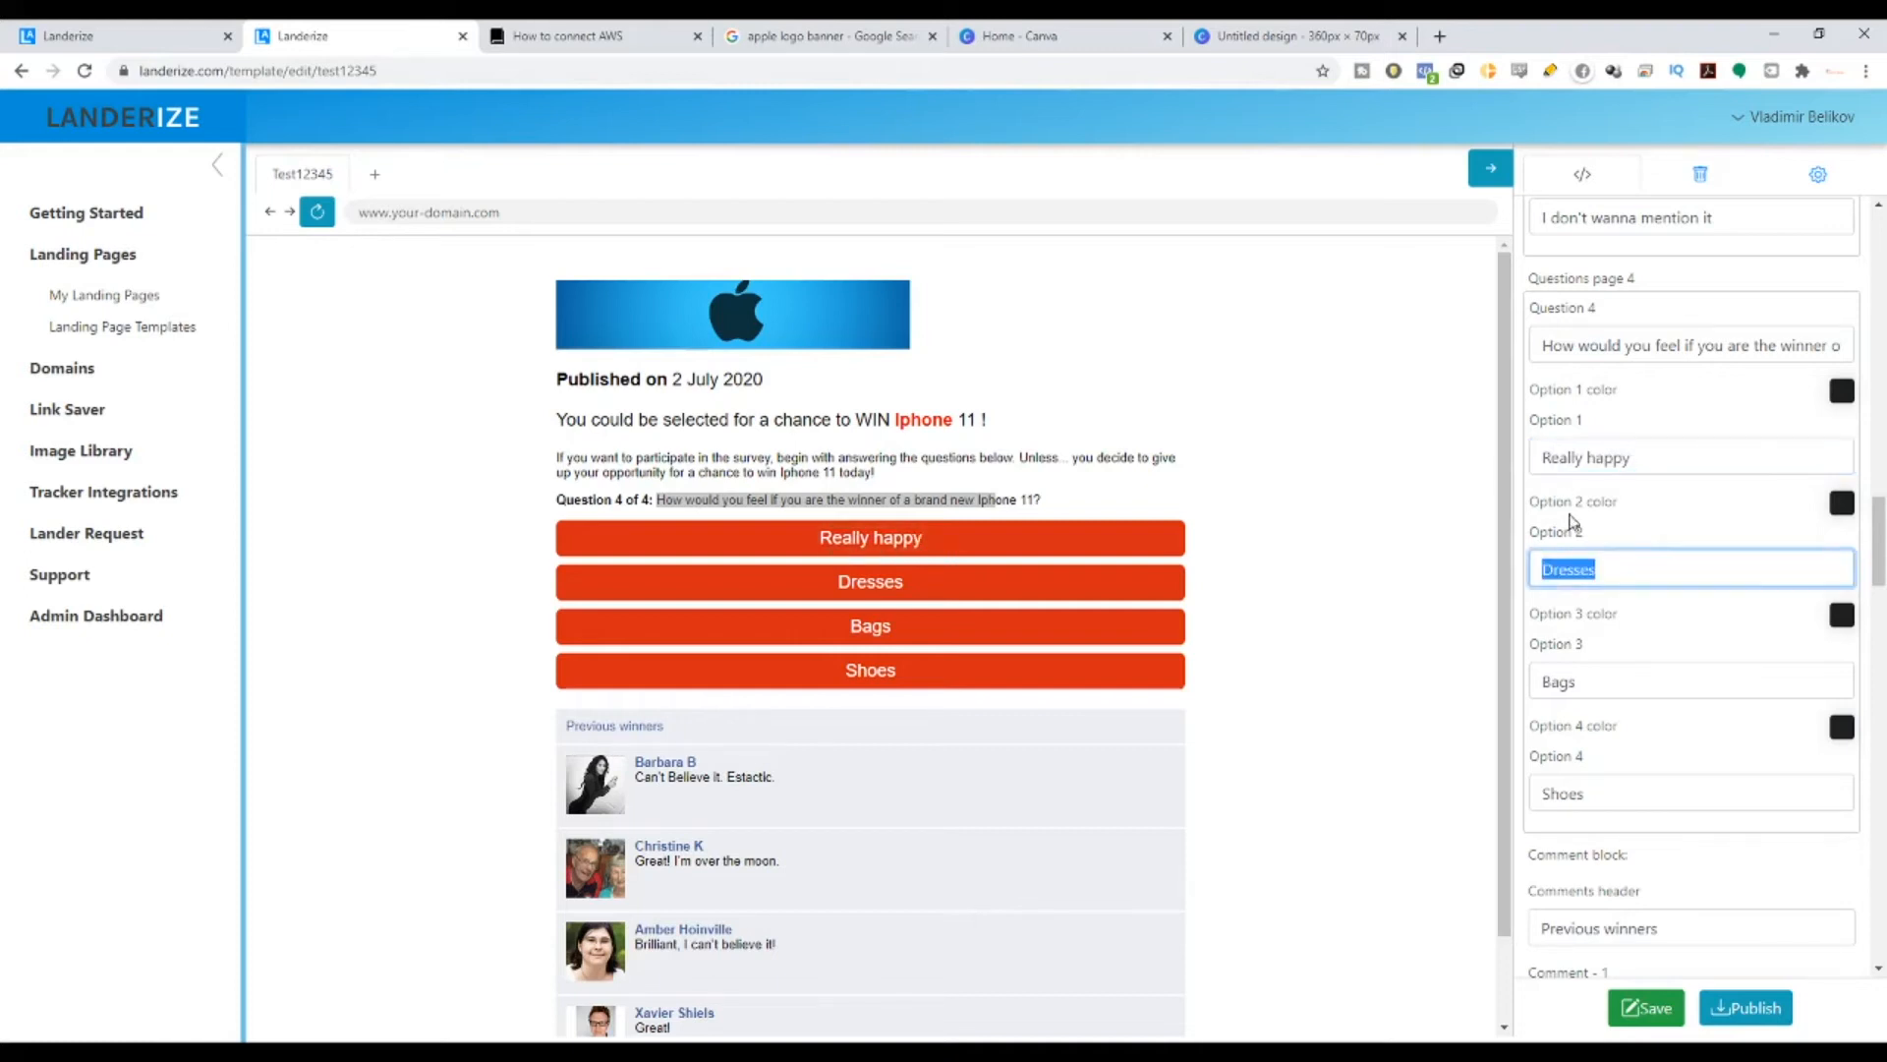
text(Sad)
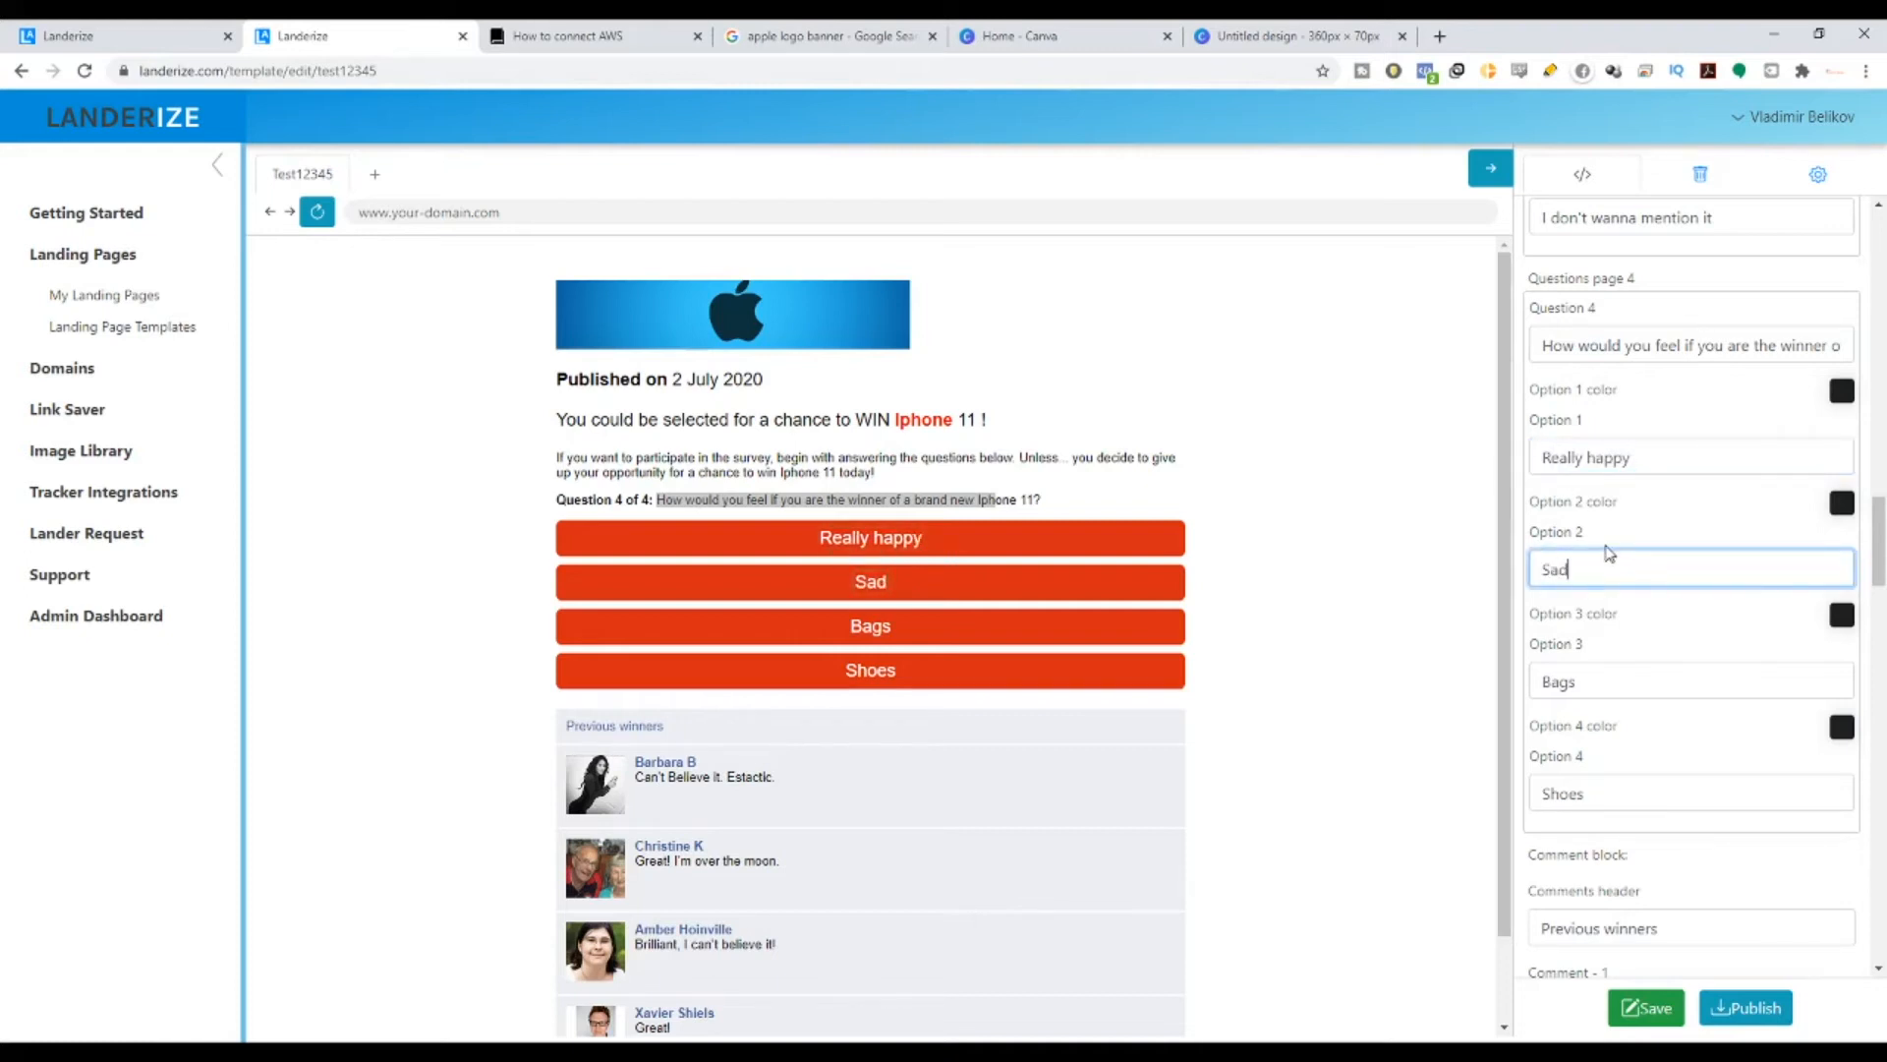
key(Tab)
text(I d)
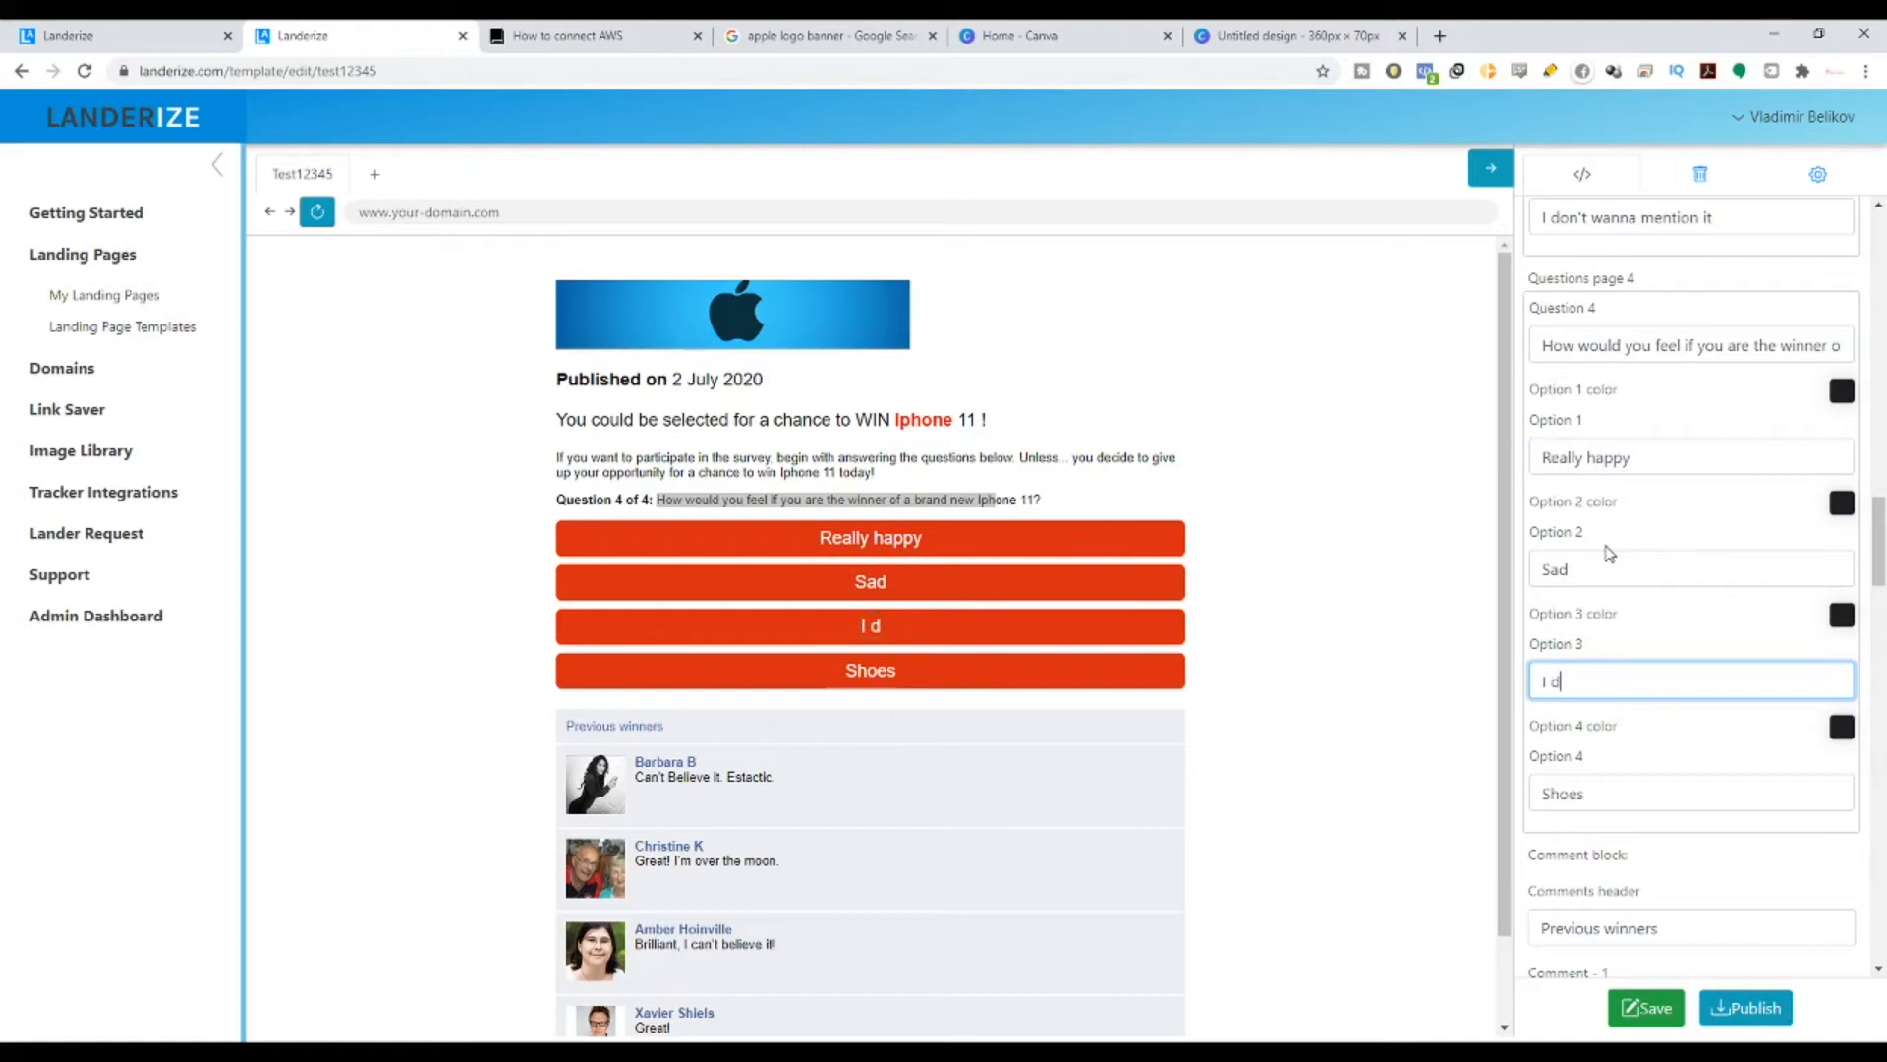
text(on't)
key(BackSpace)
key(BackSpace)
key(BackSpace)
key(BackSpace)
key(BackSpace)
text(wont feel an)
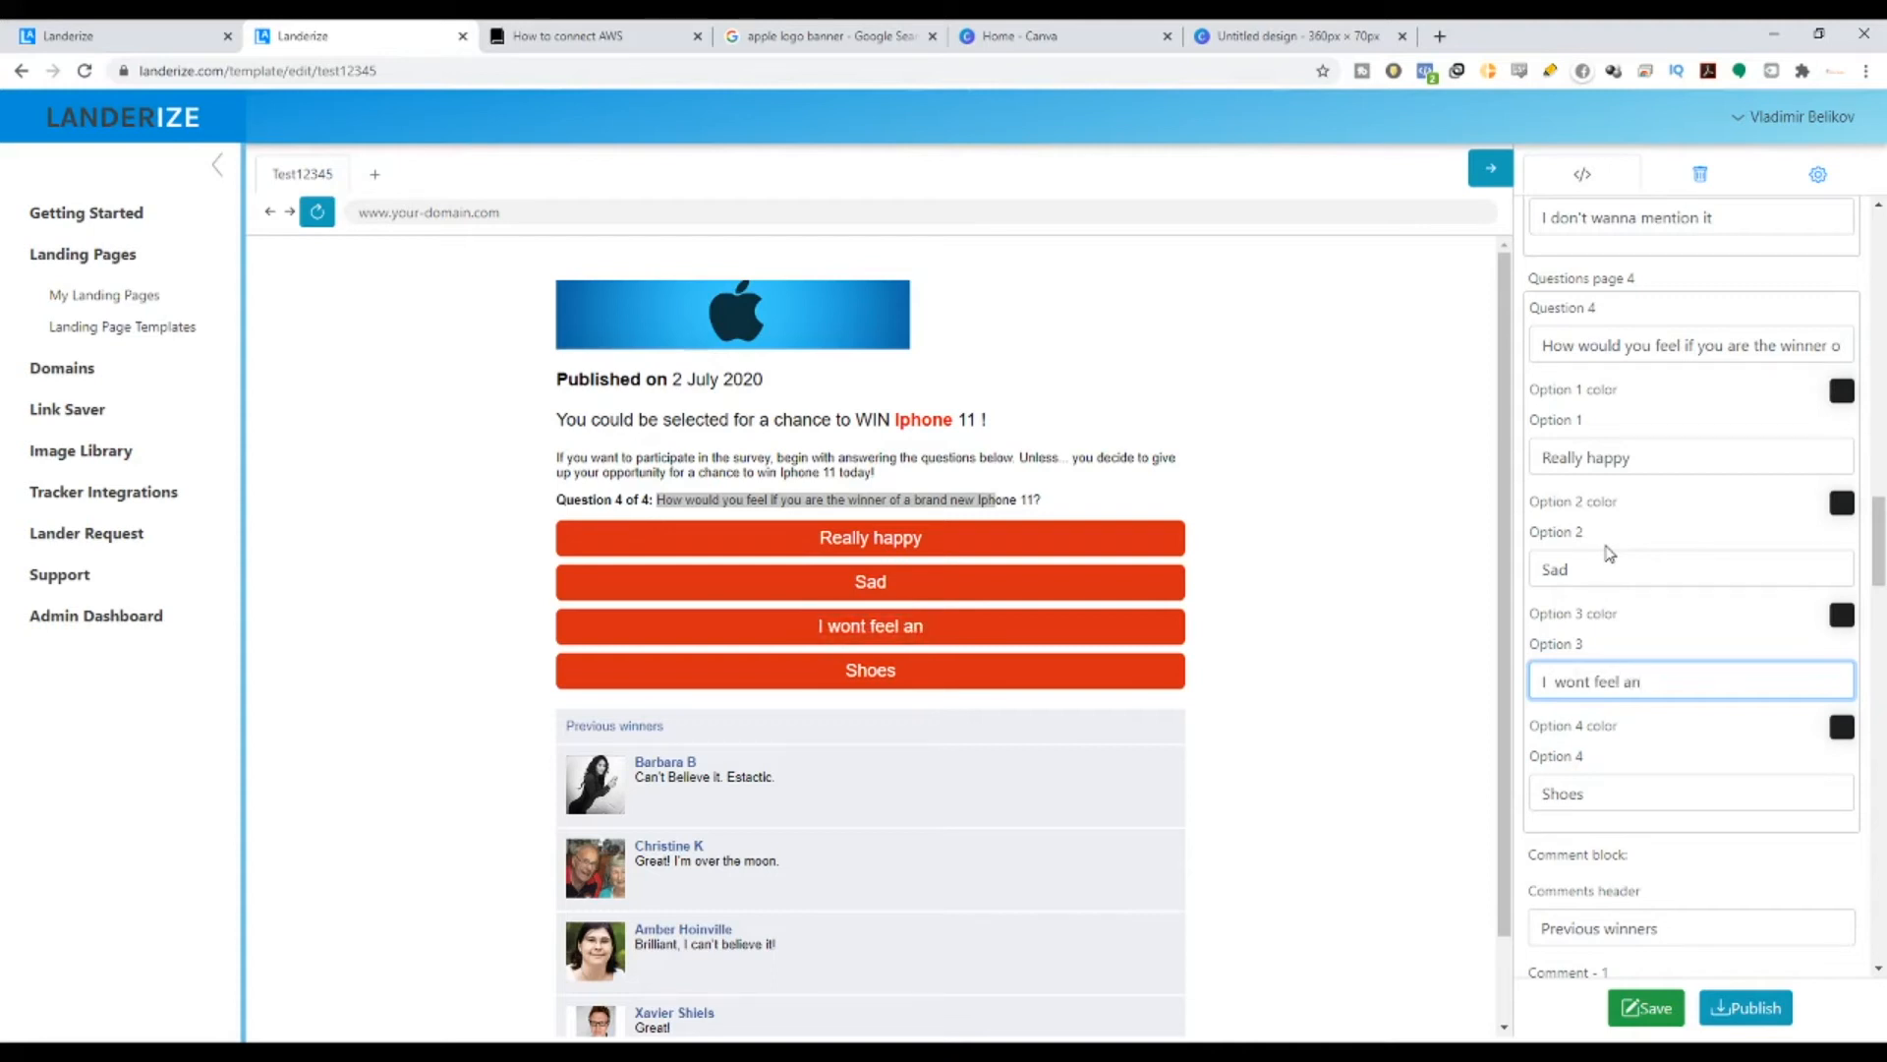
text(ything at a)
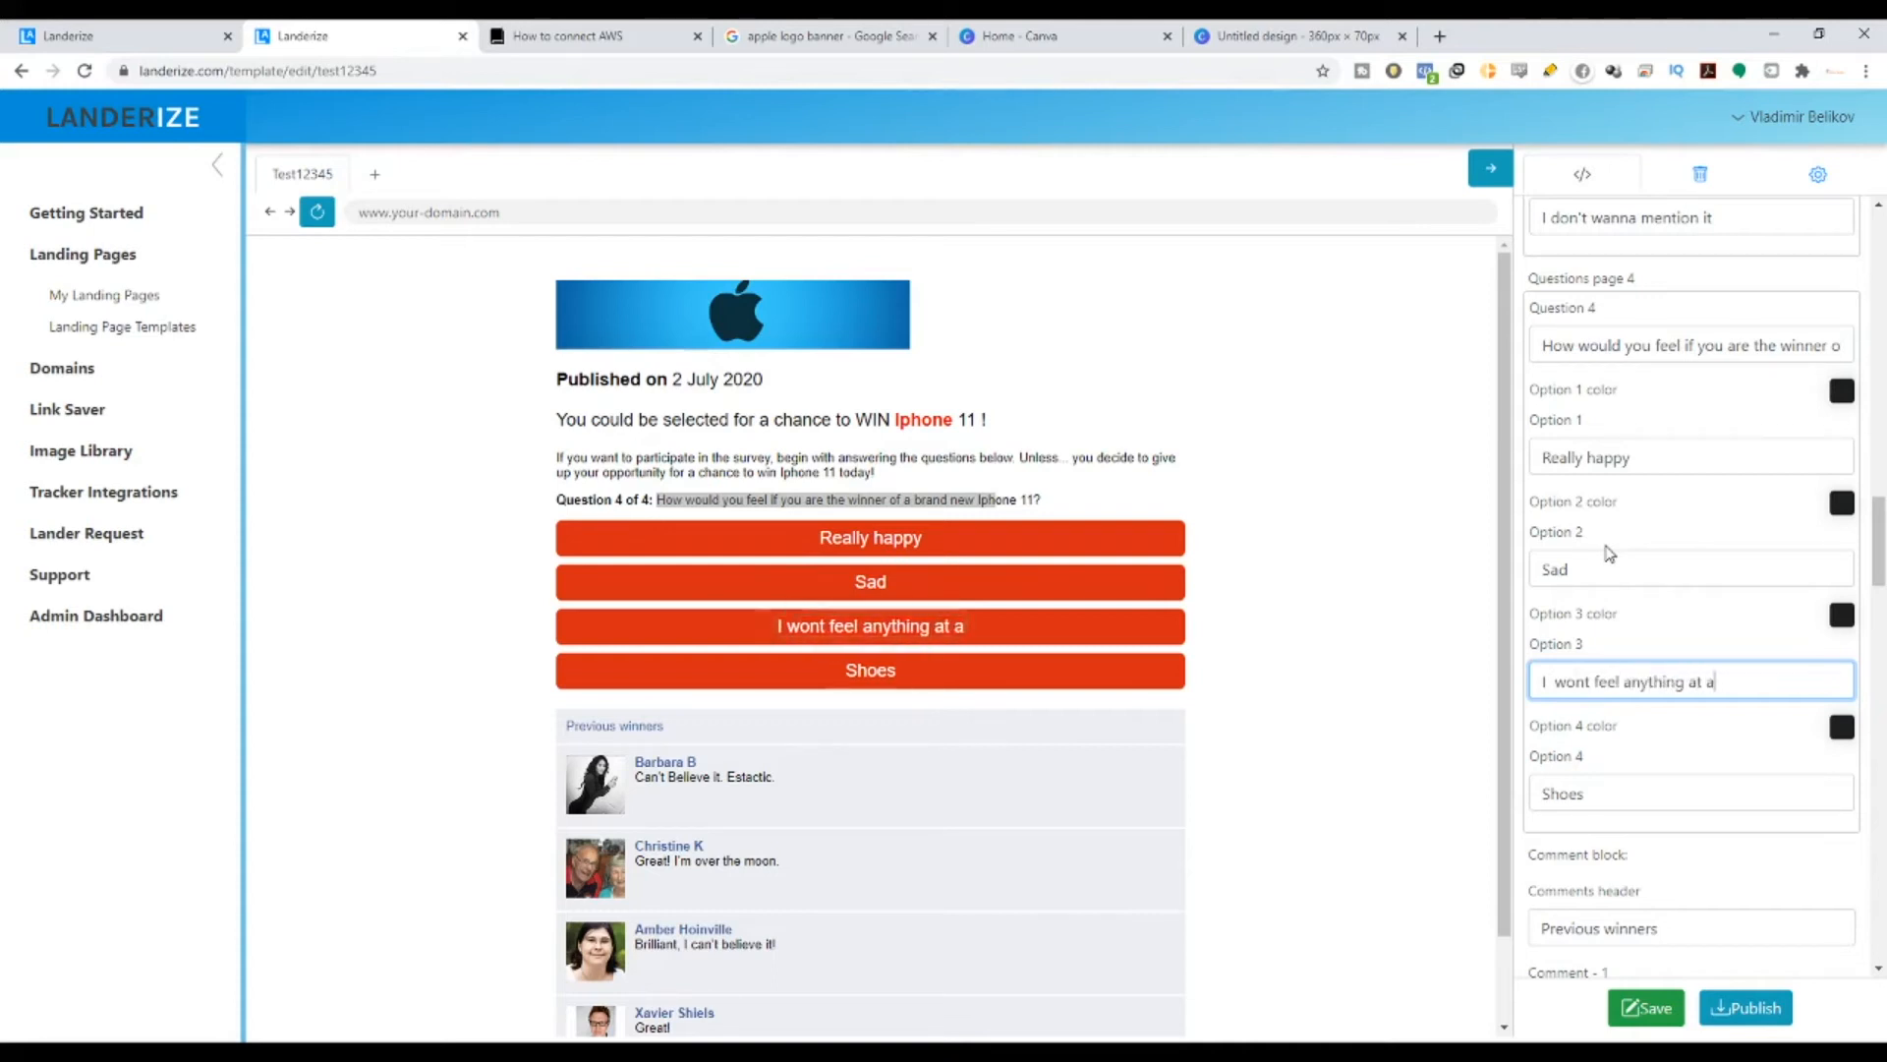
text(ll)
- Replace the fourth answer, Shoes, with 'I don't even care'
double_click(1623, 805)
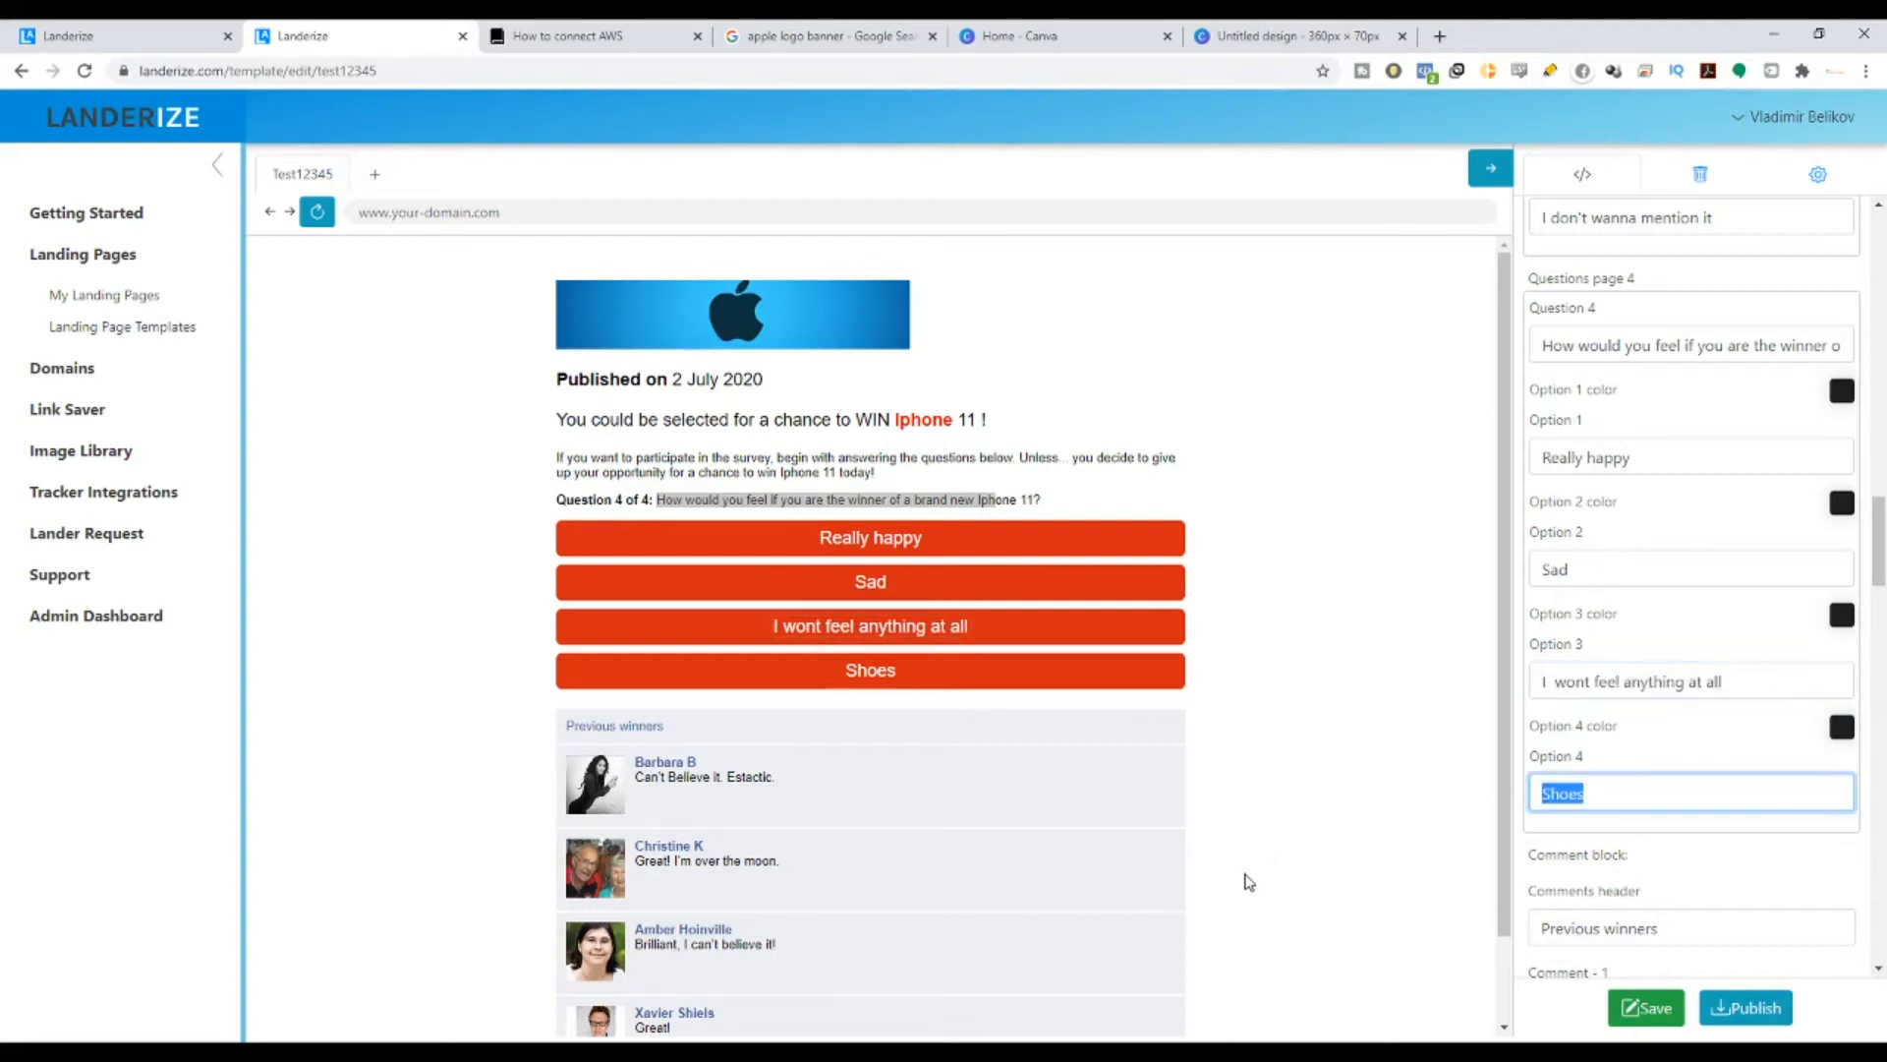
text(I dont)
key(BackSpace)
text(;)
text('t evn)
key(BackSpace)
key(BackSpace)
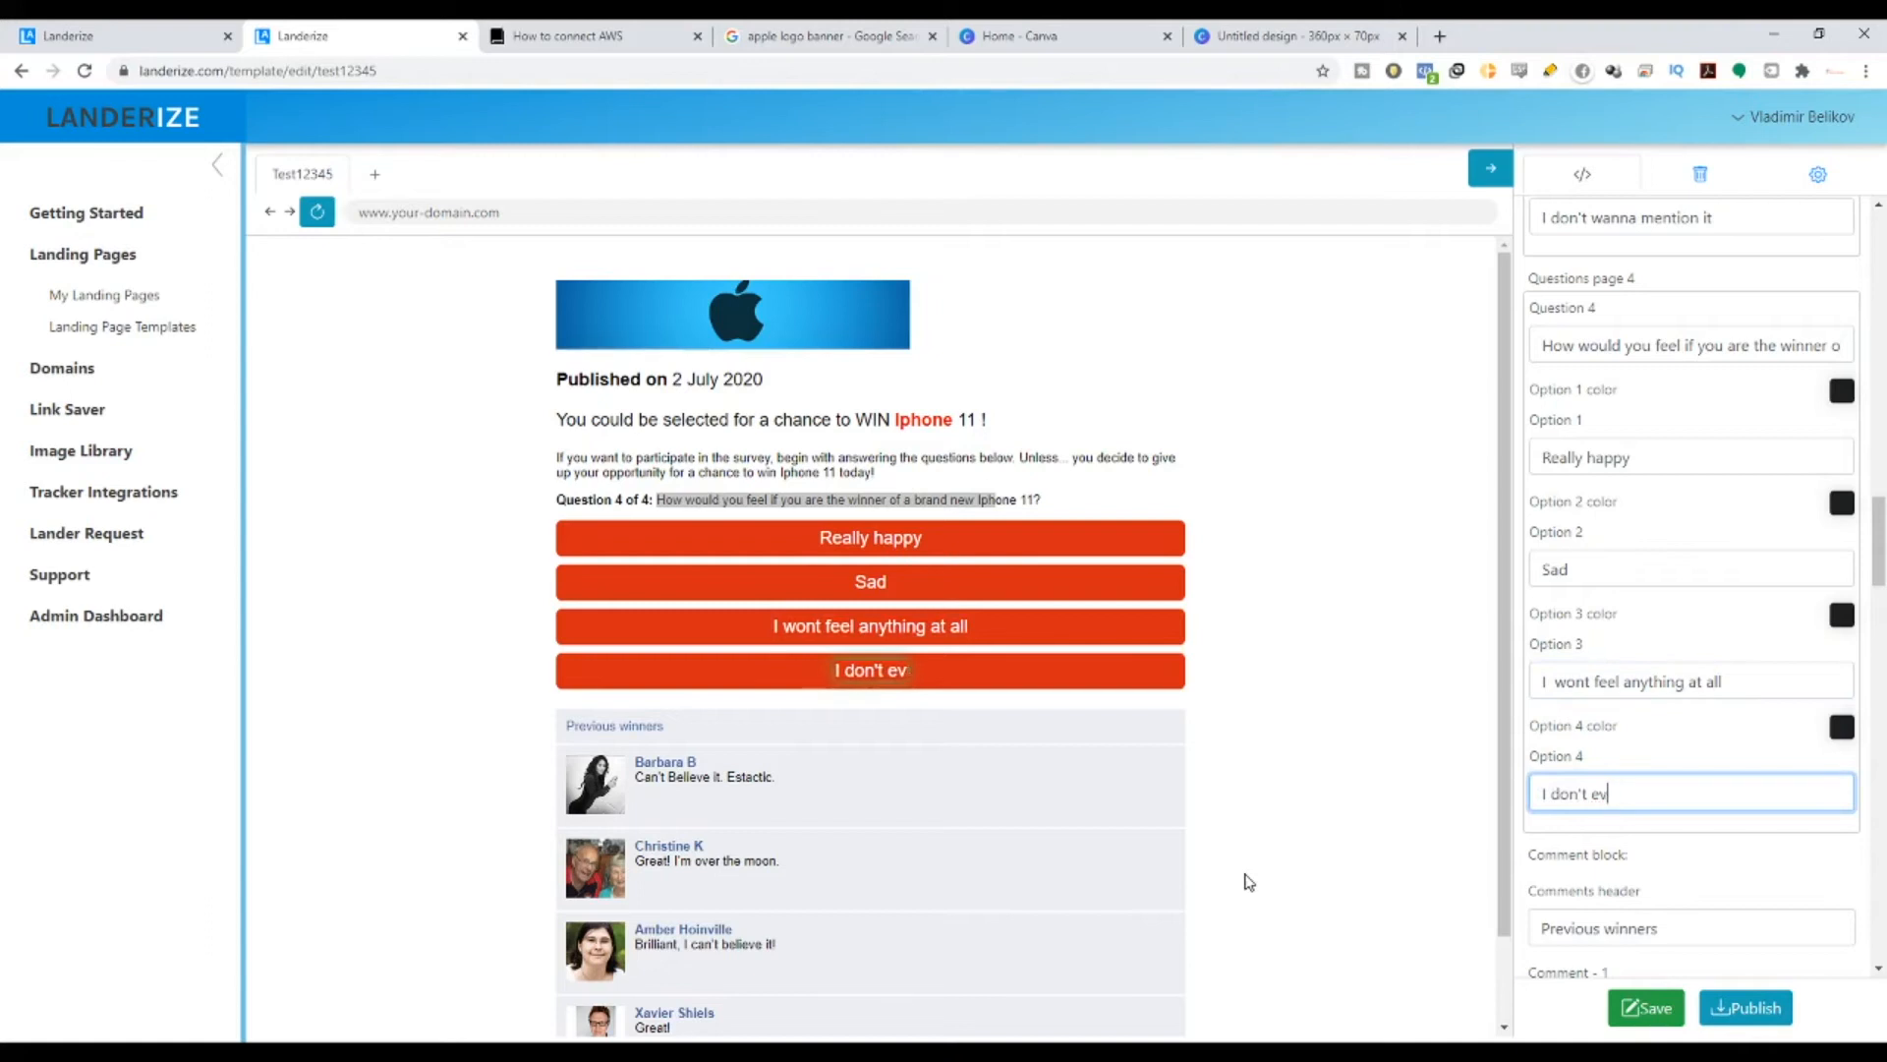
text(en care)
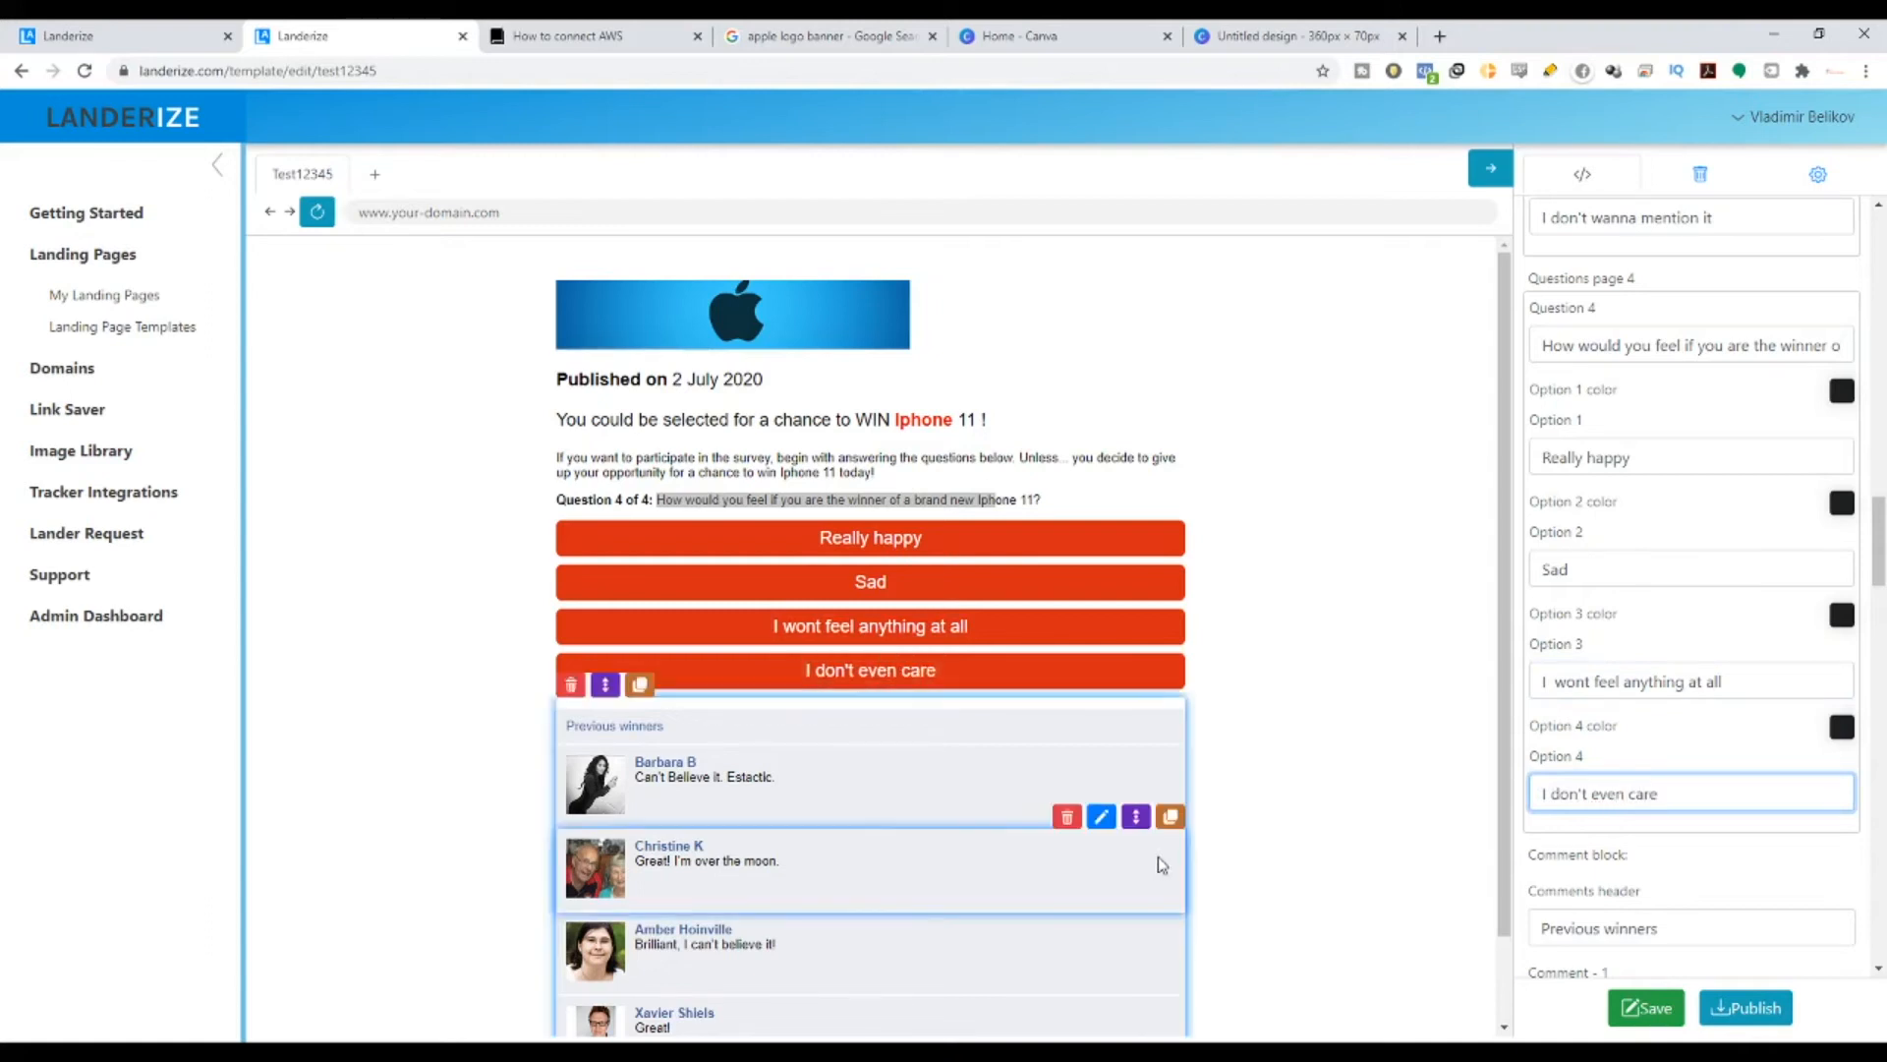
- Scroll down to the Previous winners comments and open the first winner comment's settings
drag(613, 500, 1049, 513)
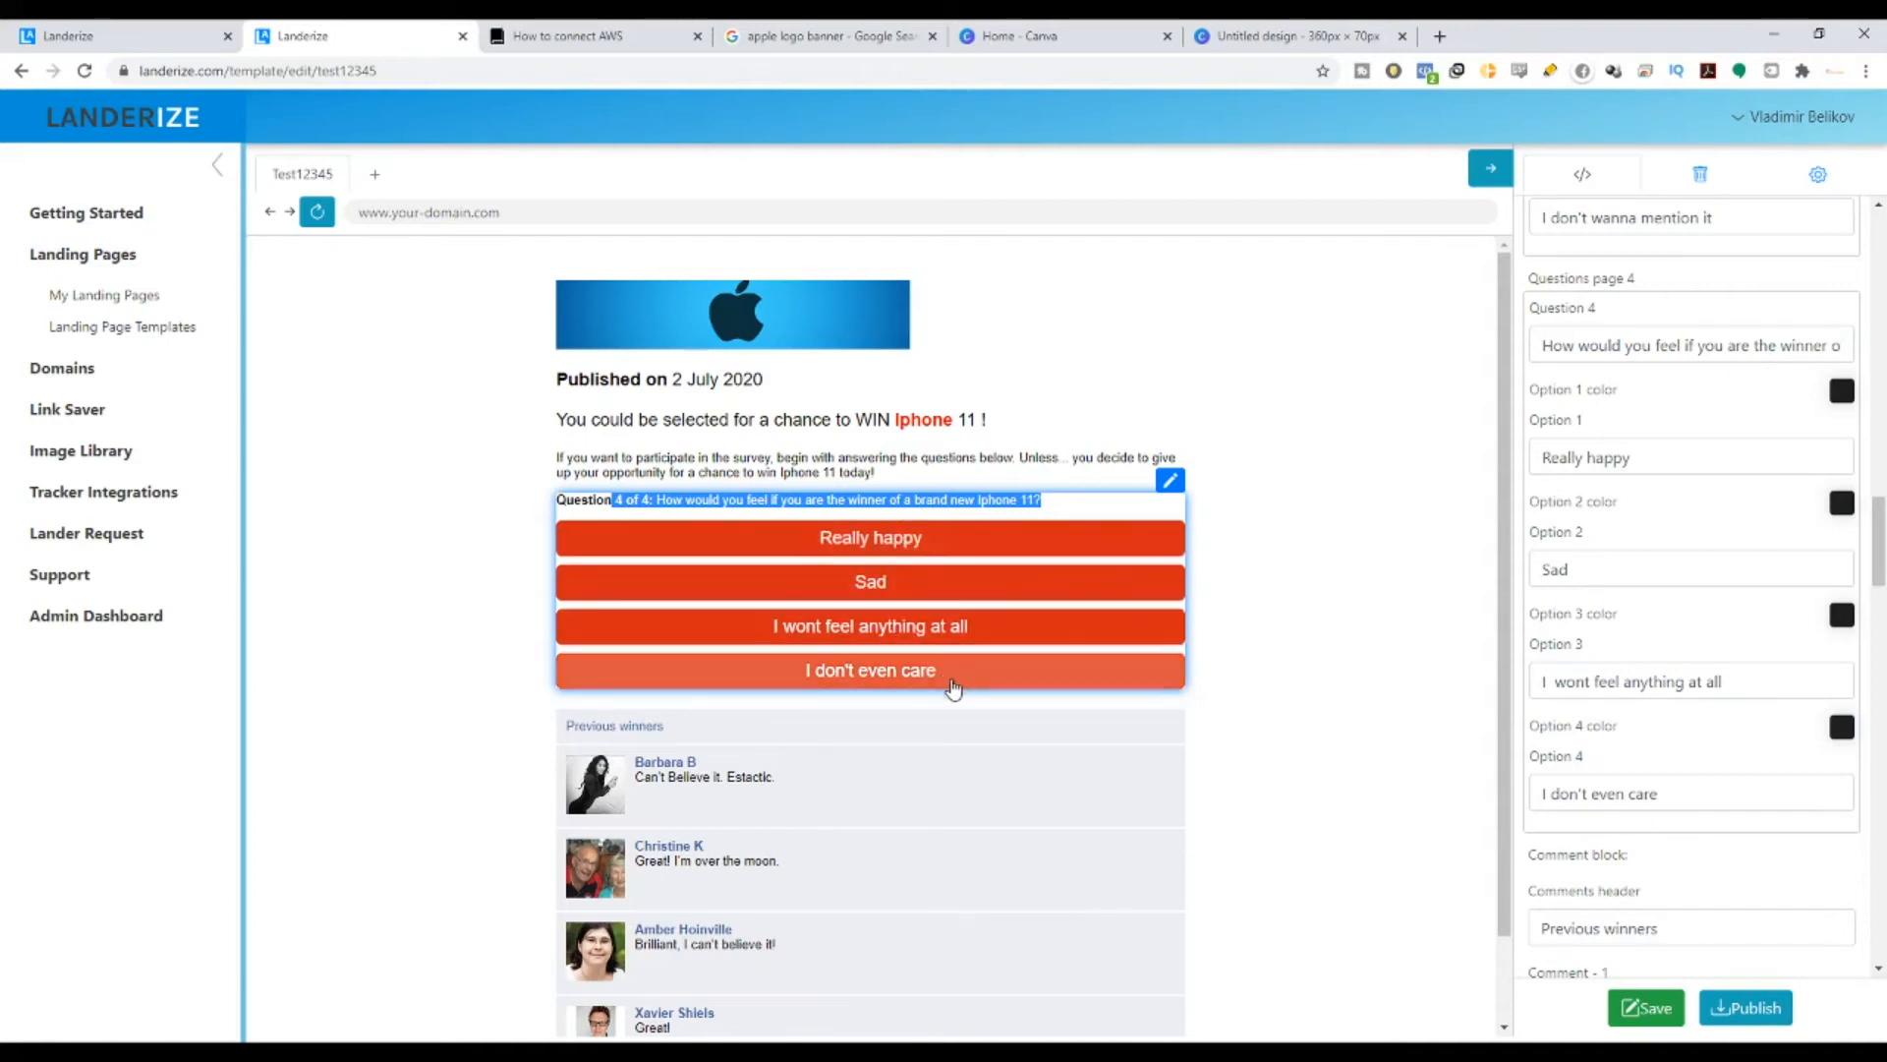
scroll(713, 458, down, 1)
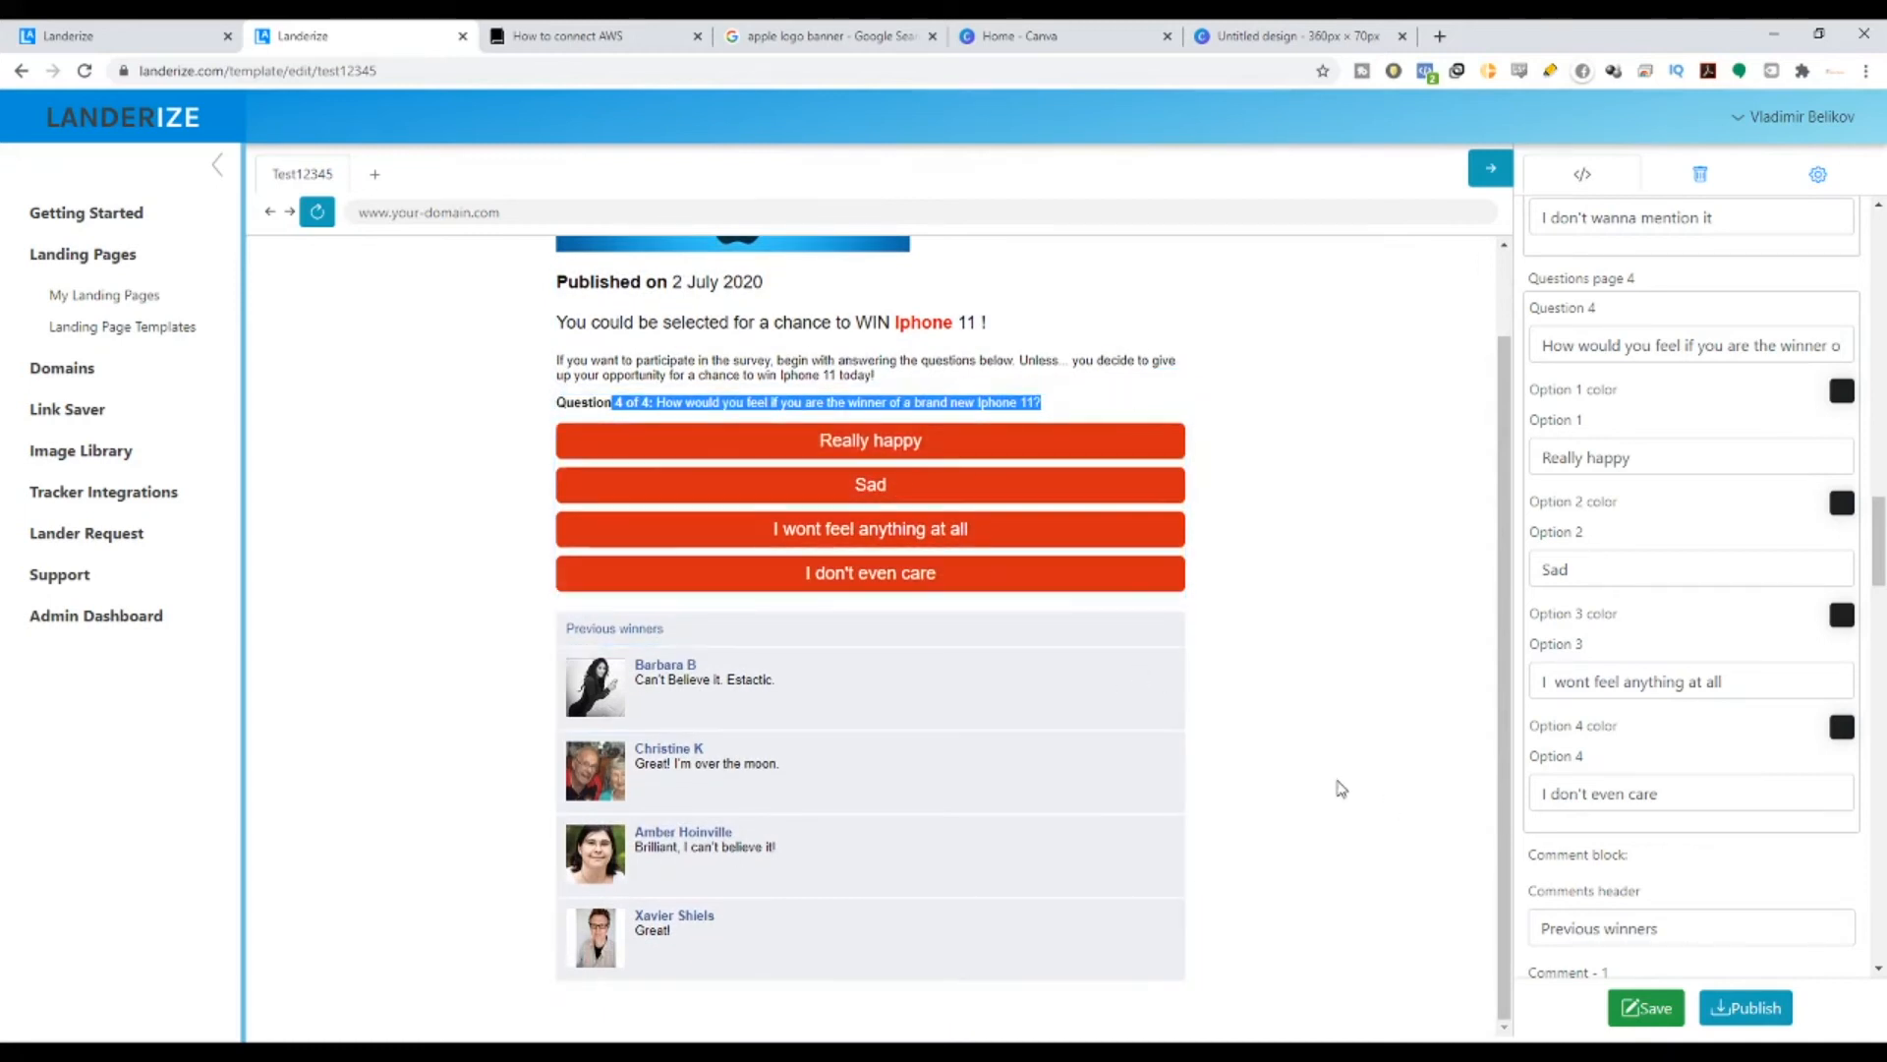
scroll(1628, 699, down, 1)
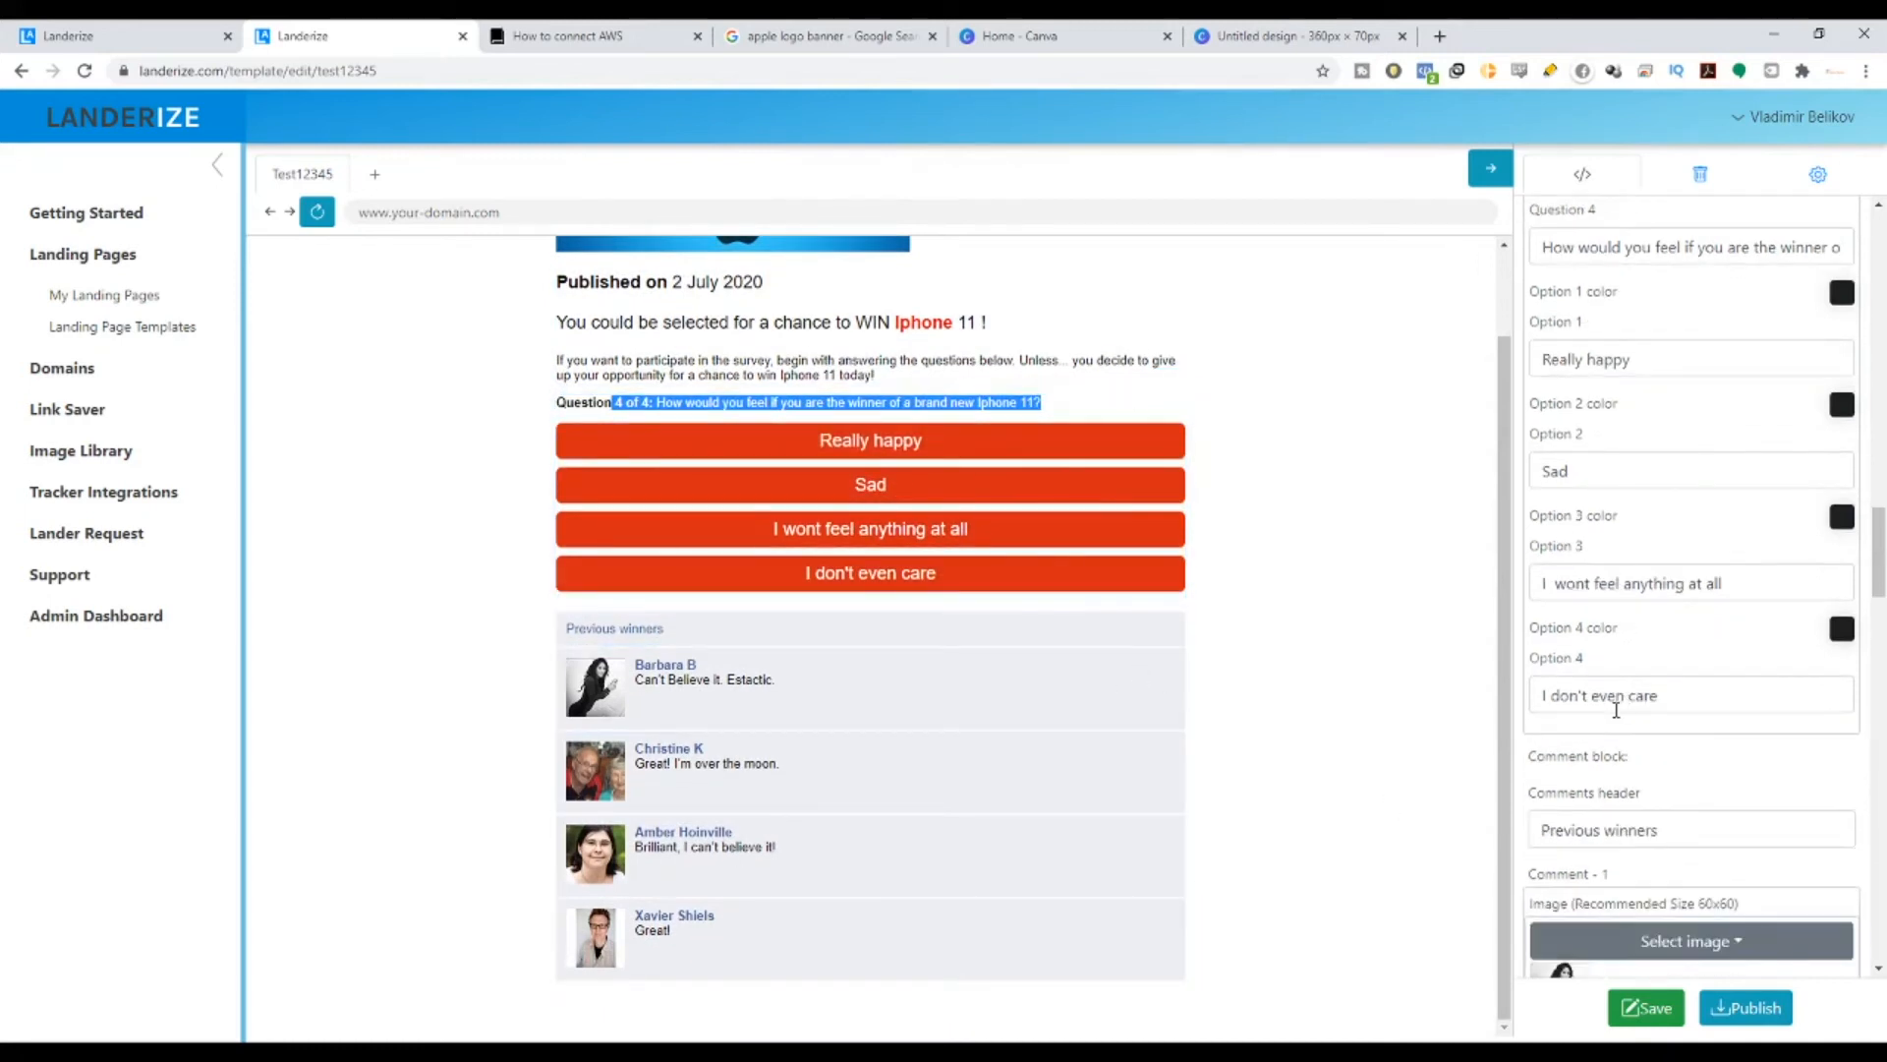
scroll(1616, 710, down, 3)
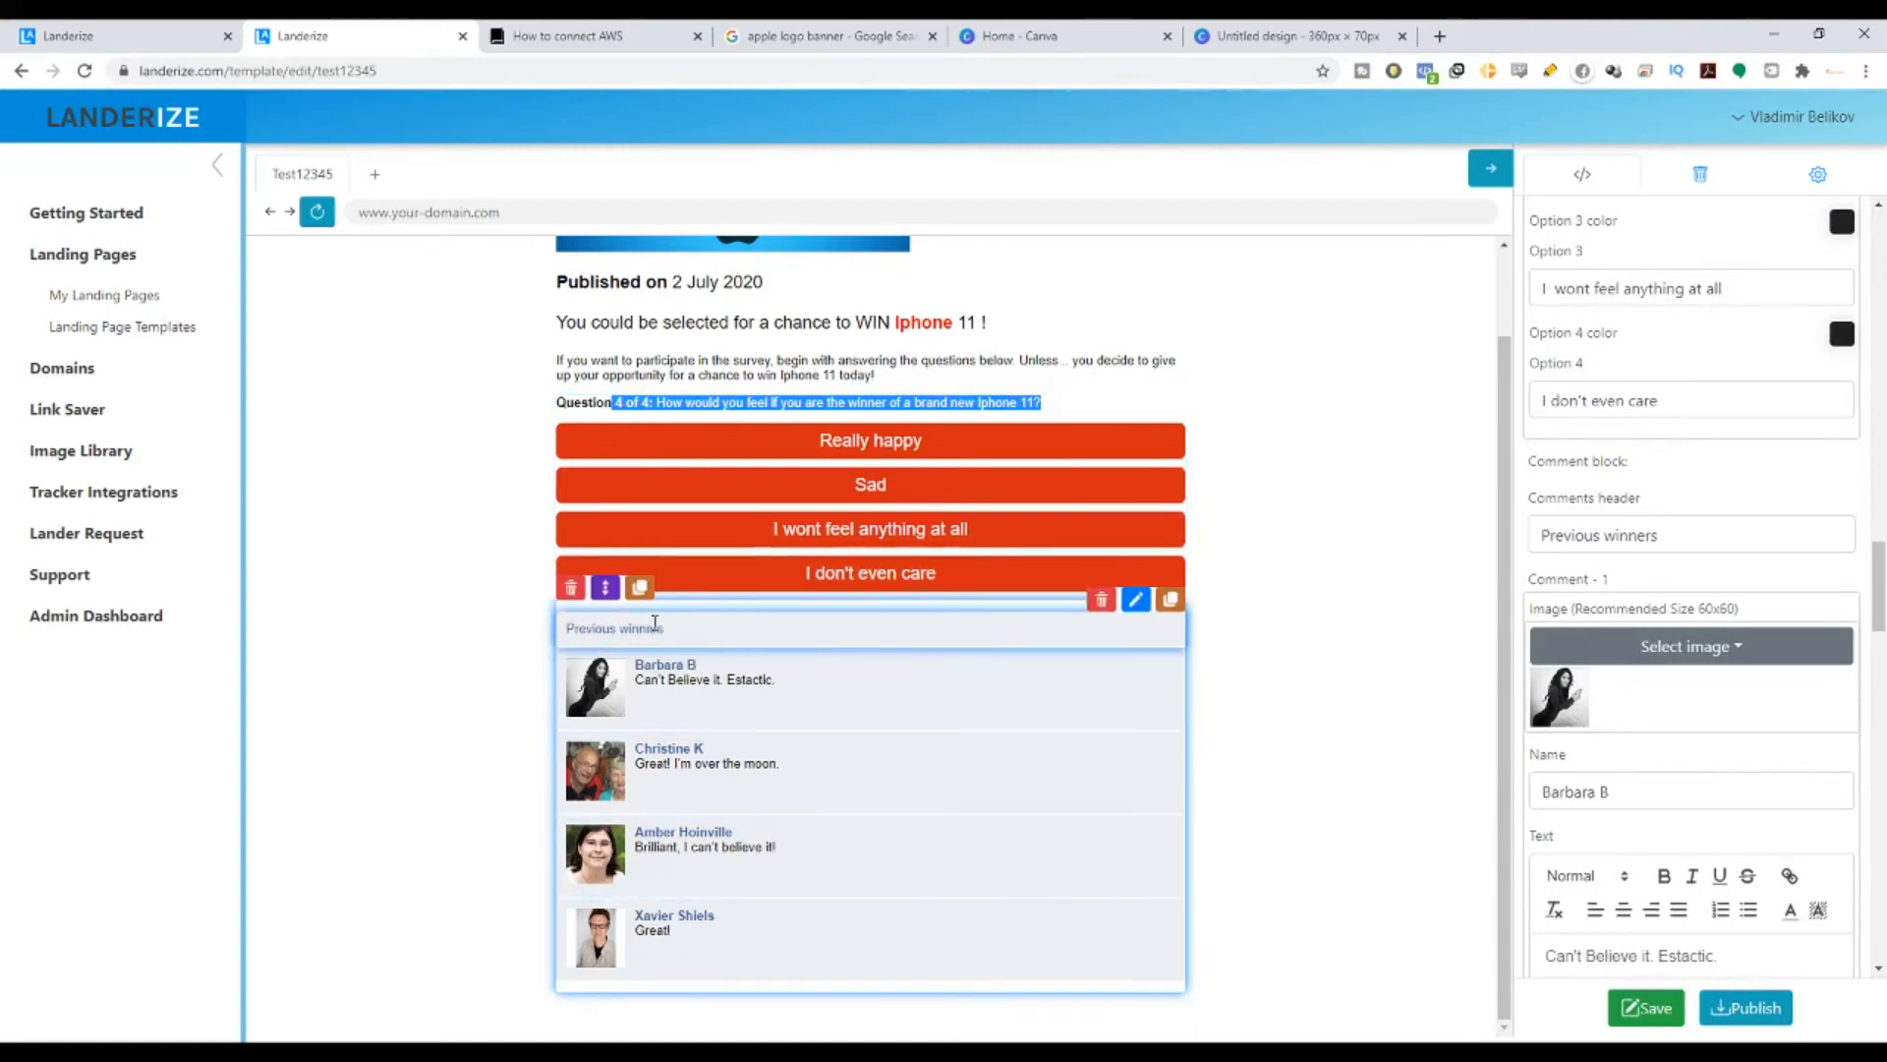
drag(689, 633, 578, 634)
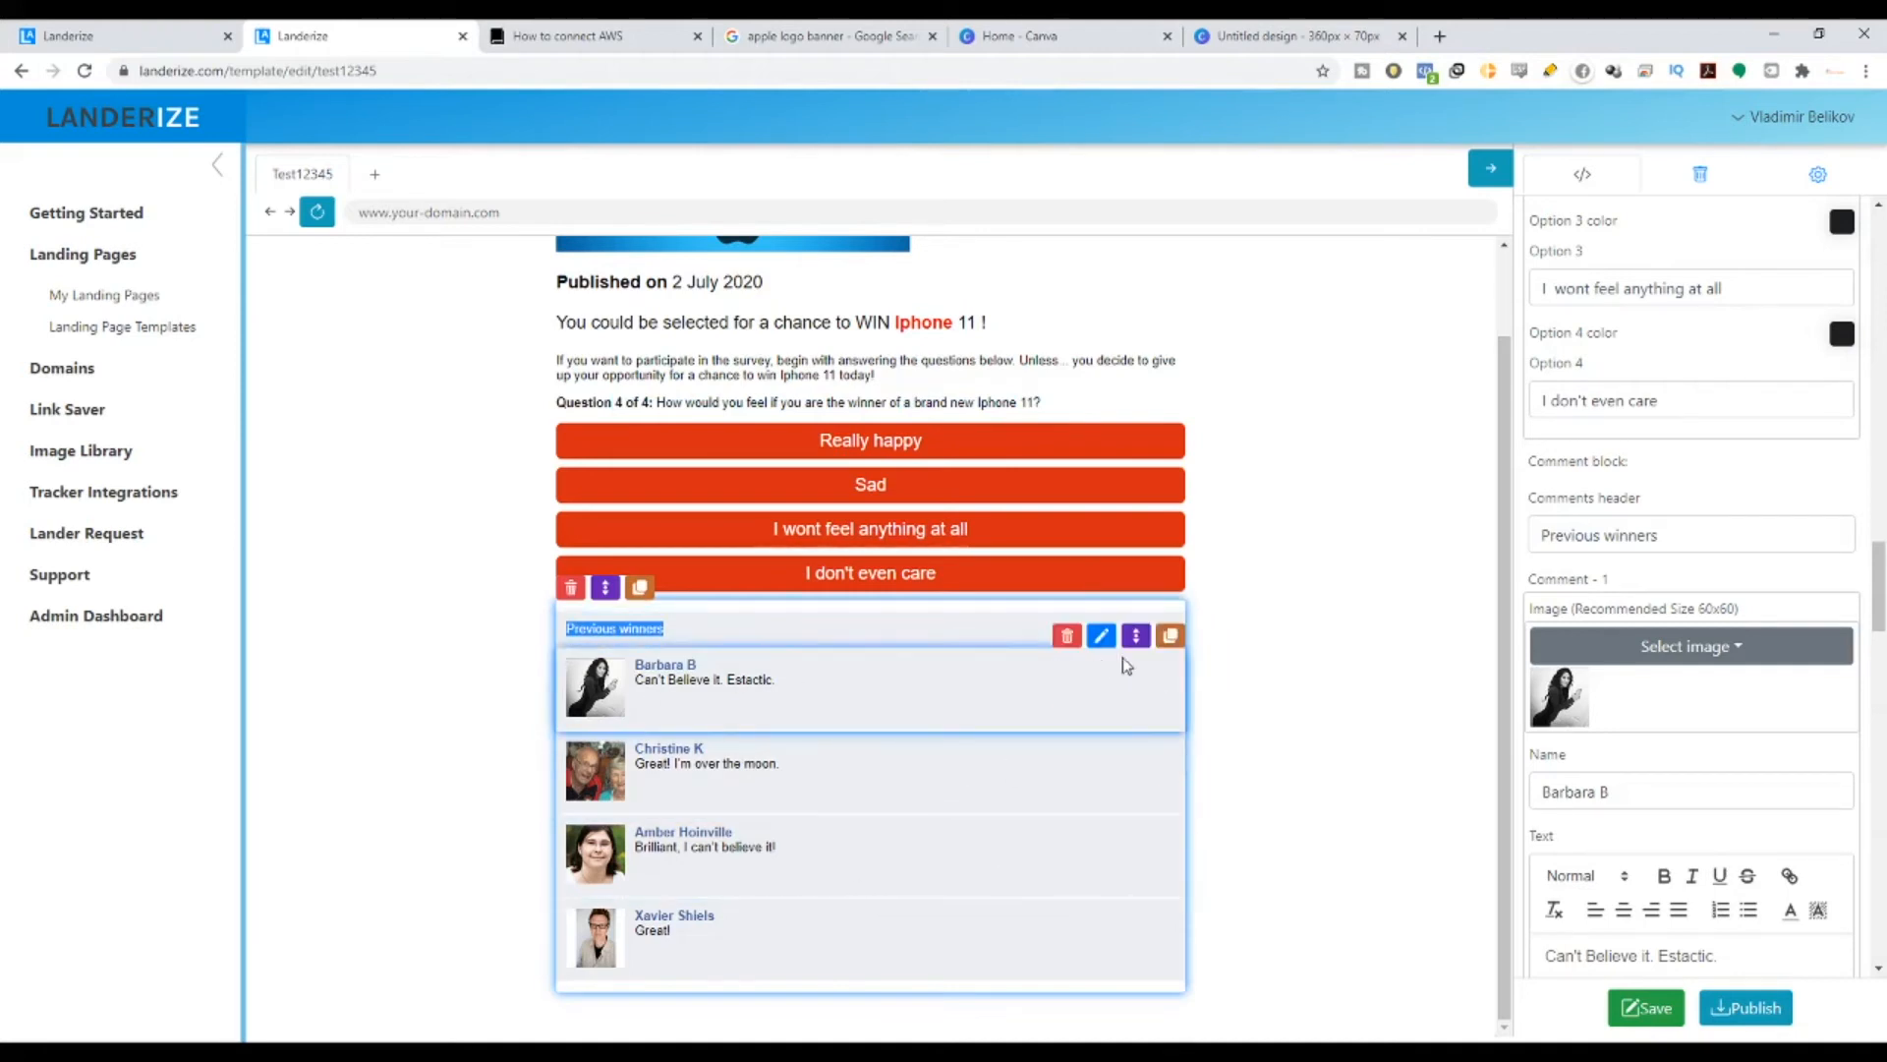
click(1101, 636)
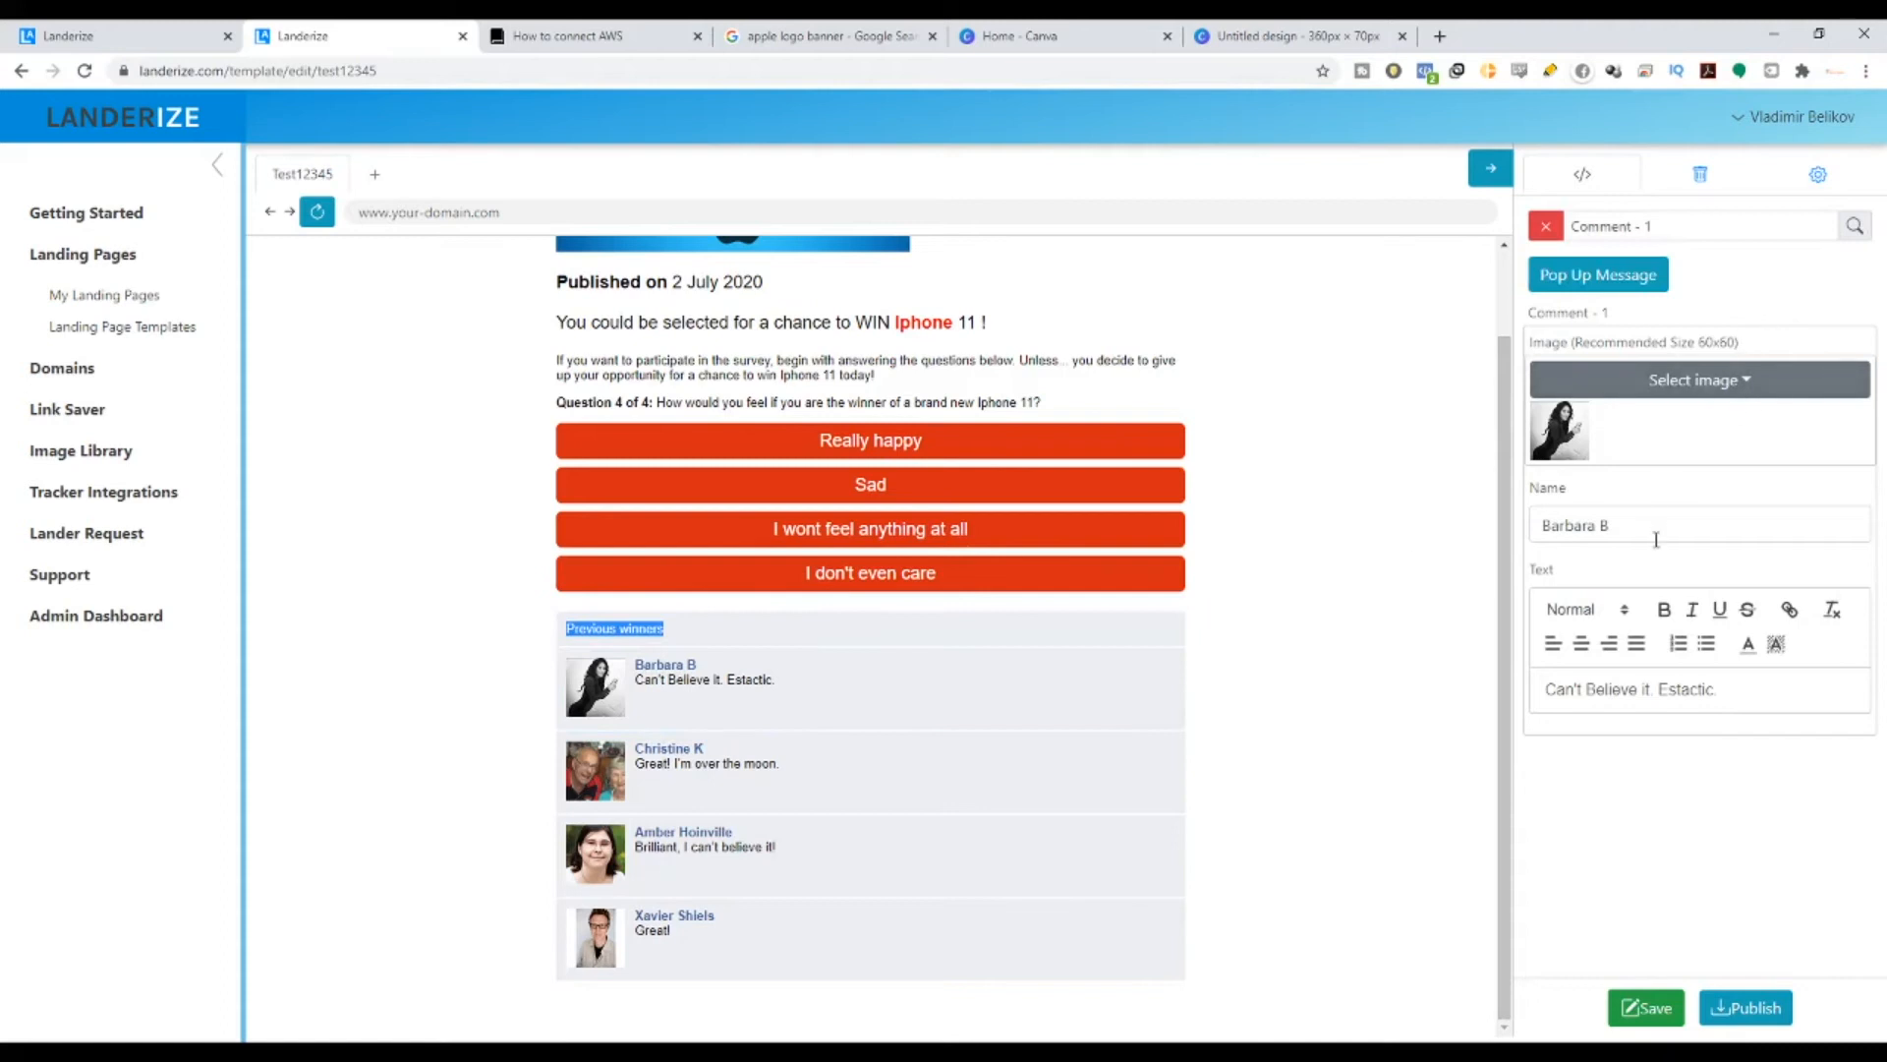
- Select the first commenter's current name for replacement and open a new browser tab
drag(1742, 691, 1538, 693)
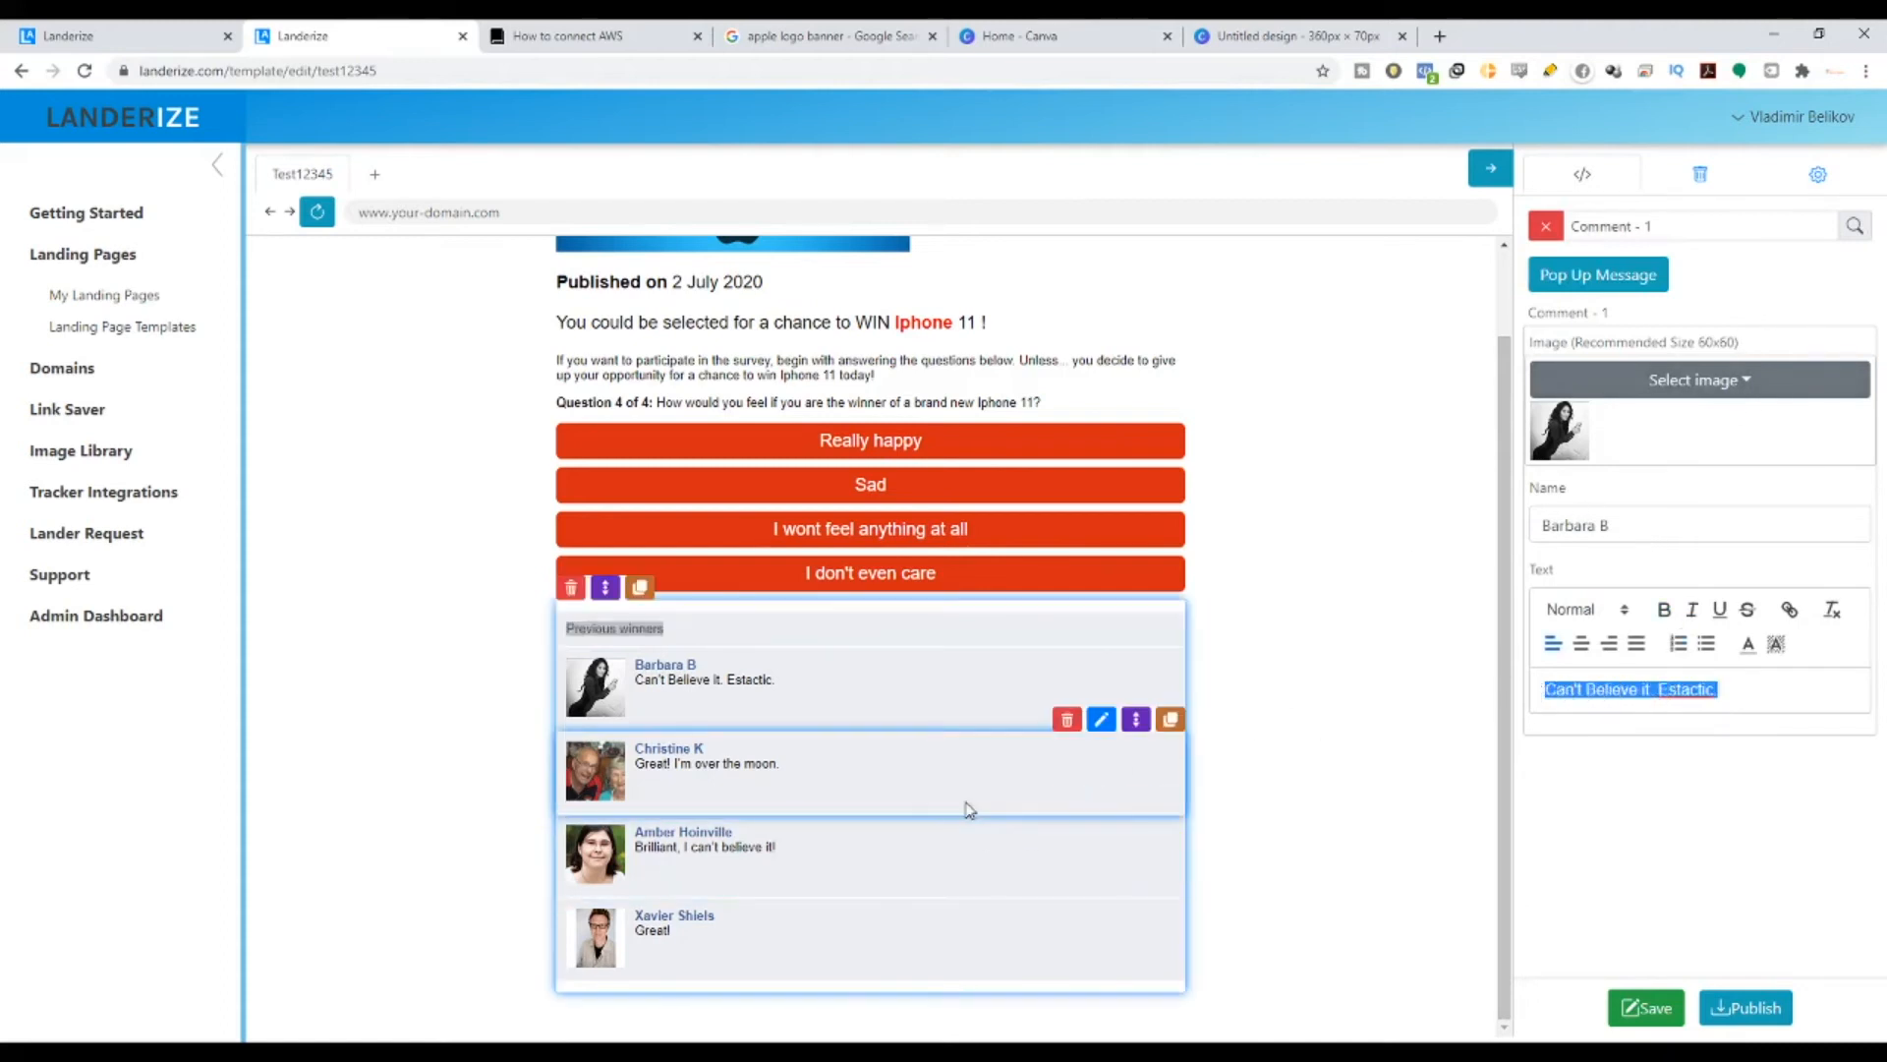
double_click(1542, 573)
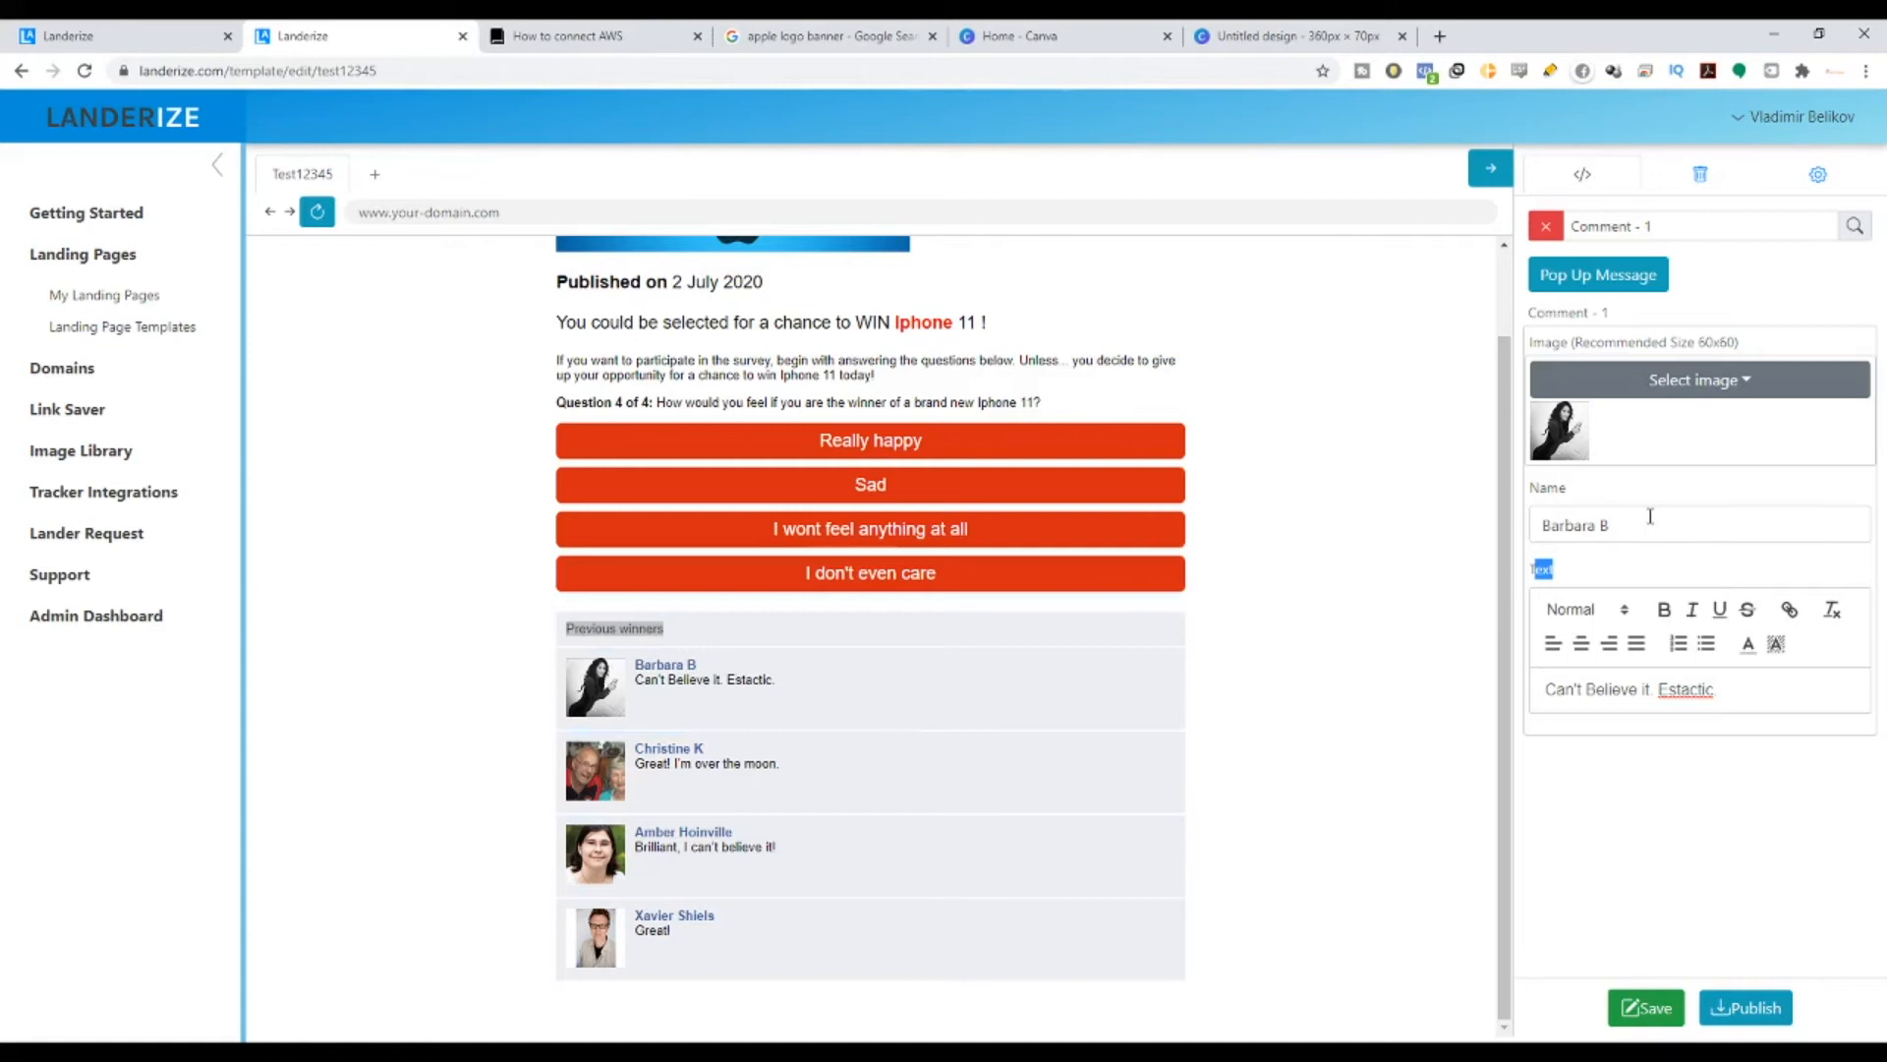
drag(1650, 517, 1535, 530)
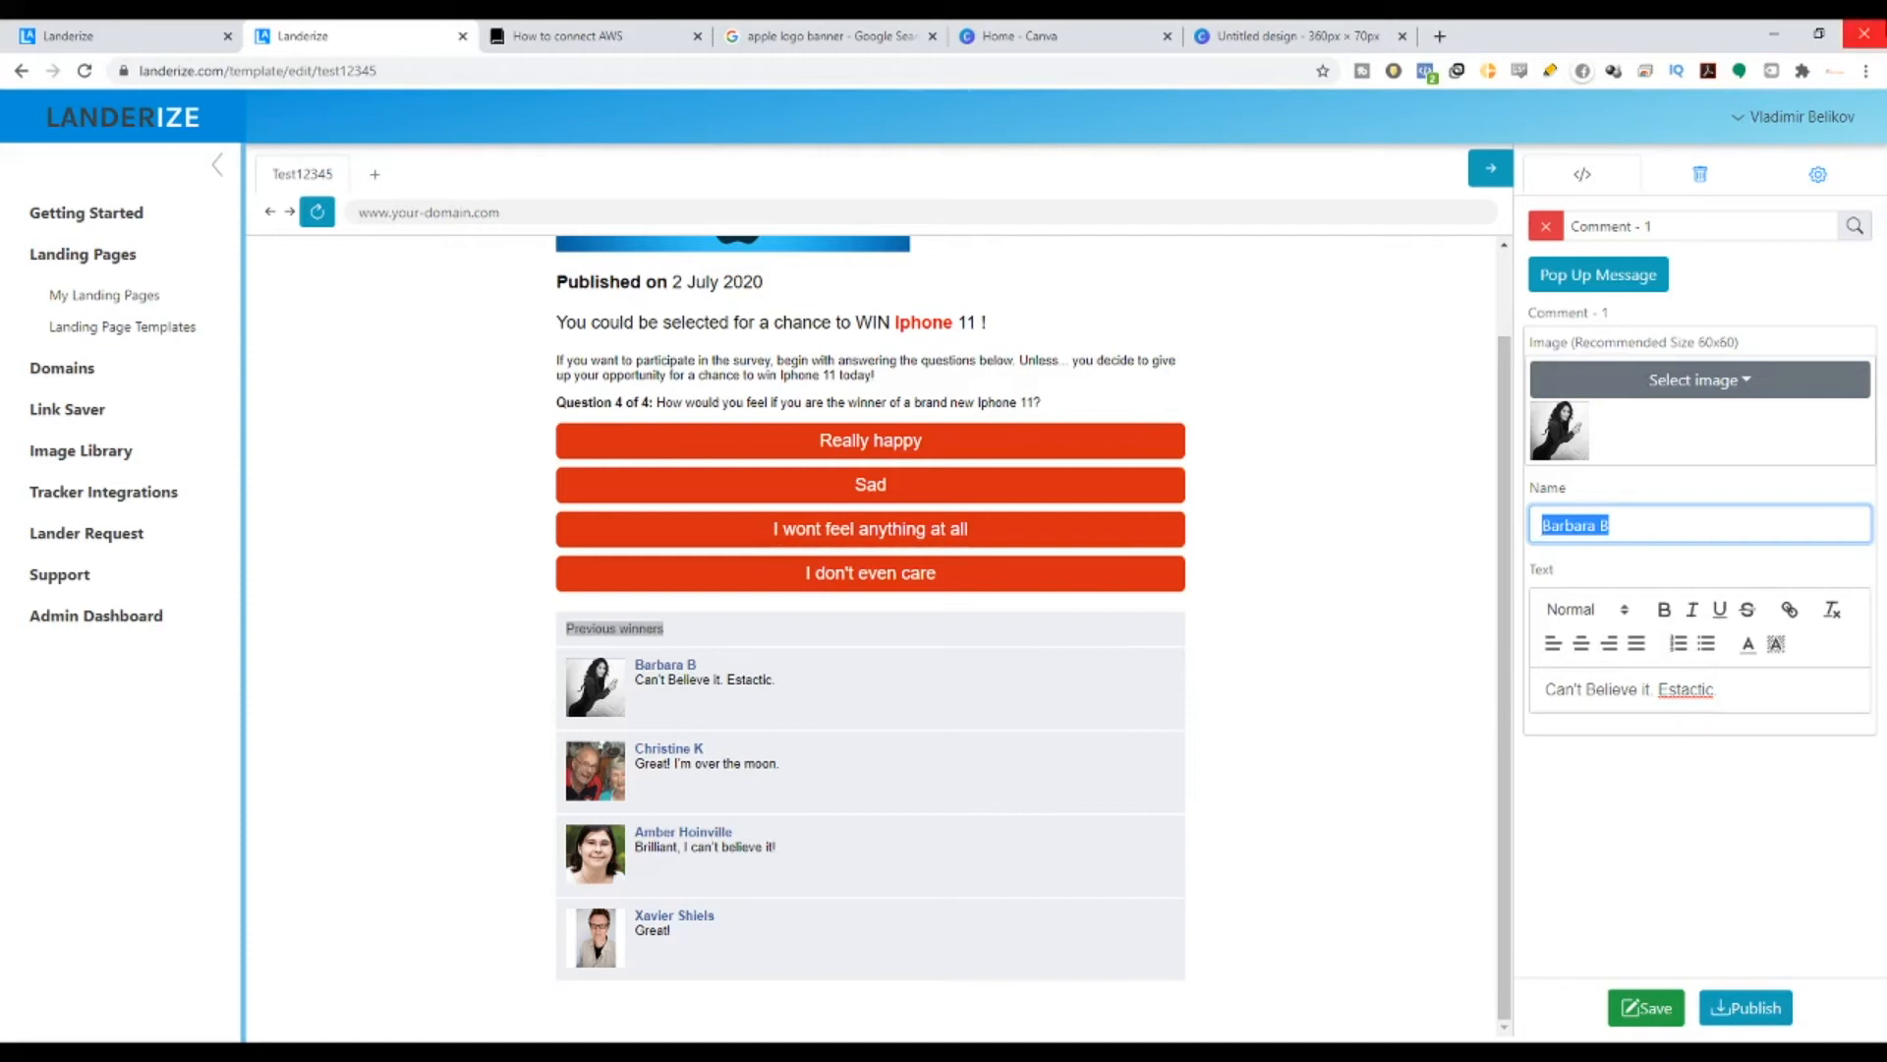
click(1441, 32)
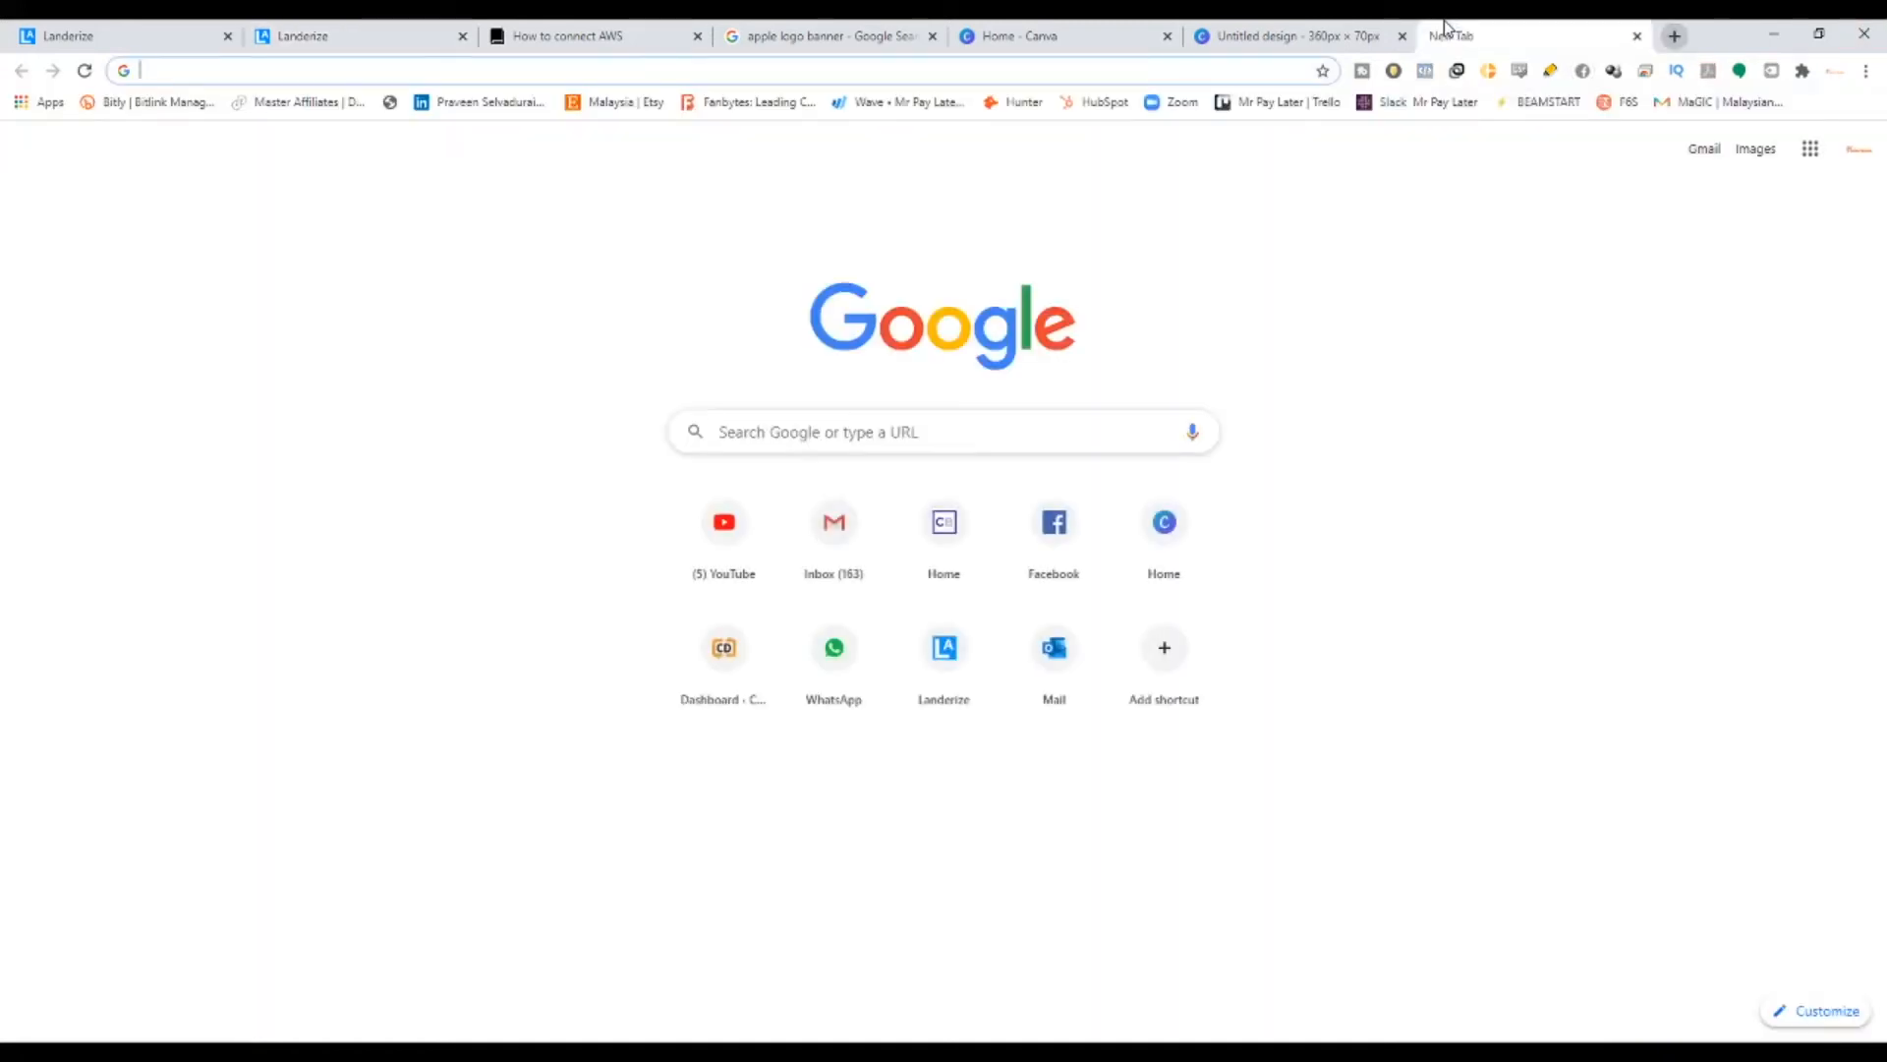
- Search Google for 'CHINESE FEMAL NAMES' and copy a name from the female names list
text(CHINESE )
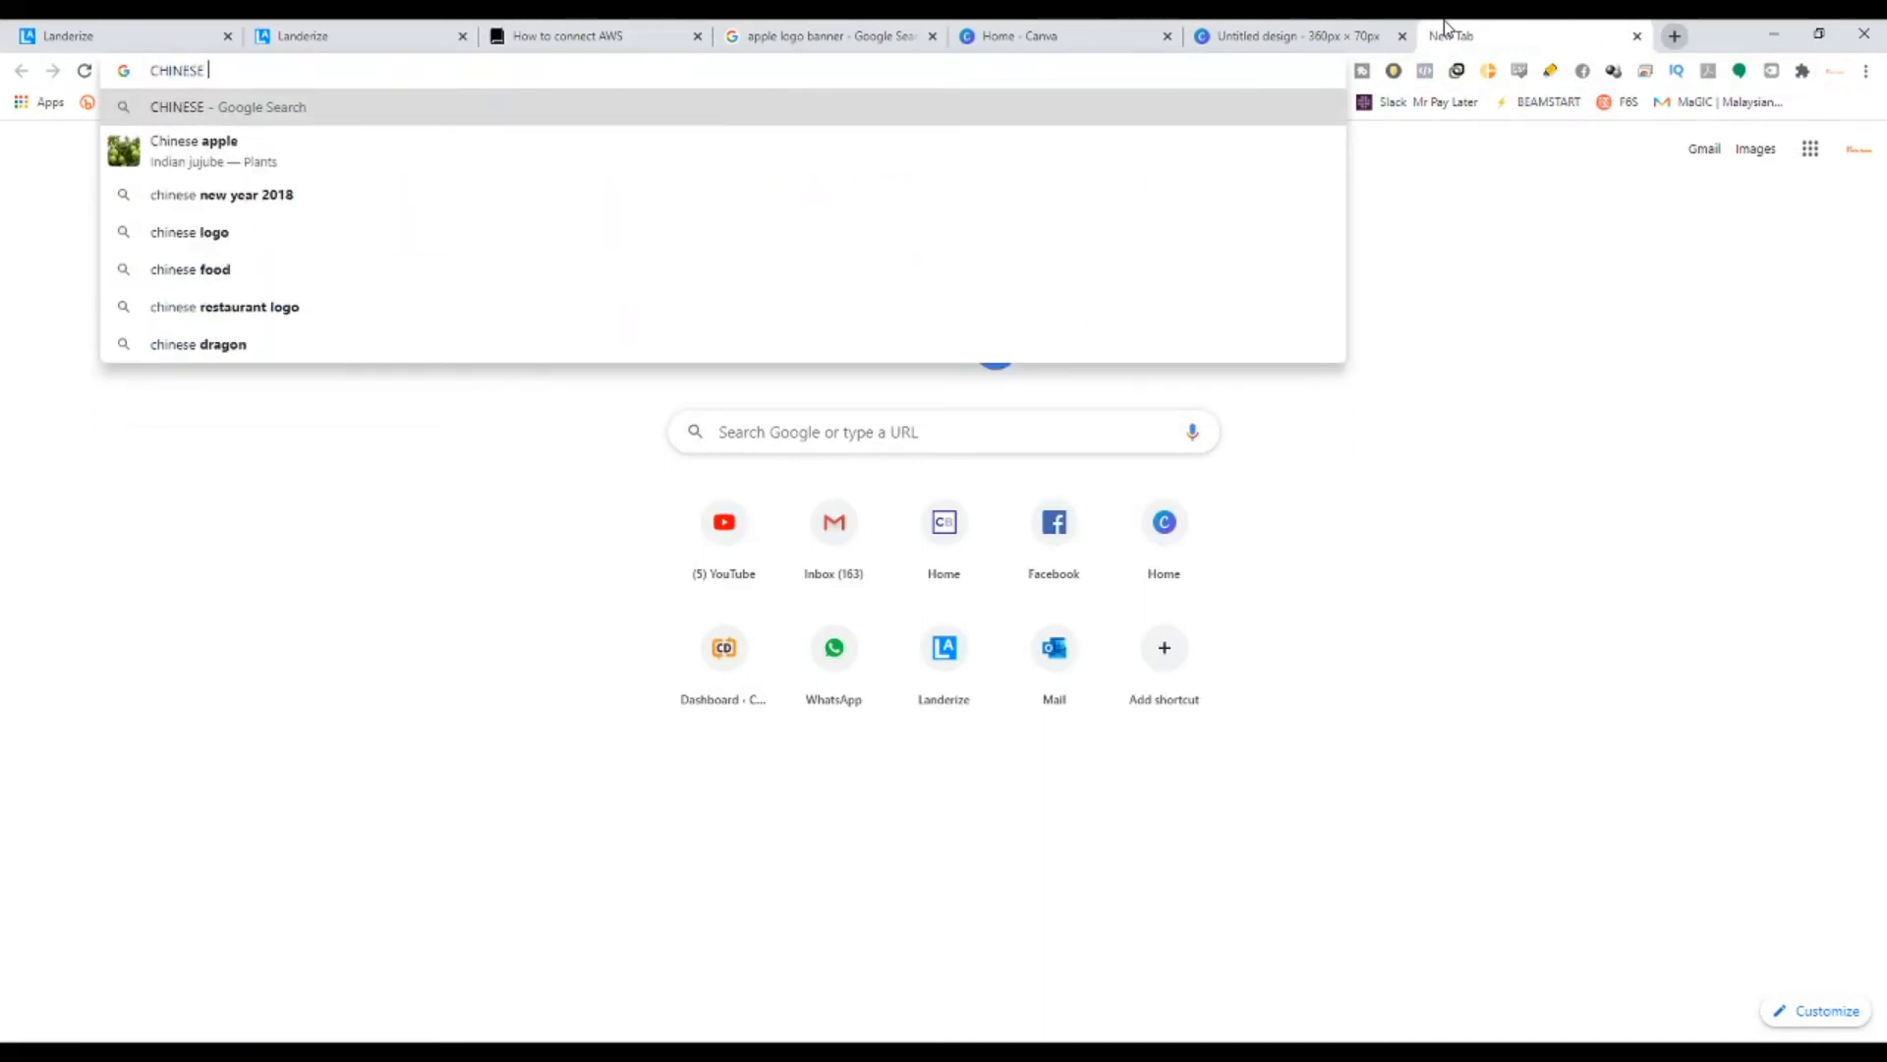
text(FEMAL NAMES)
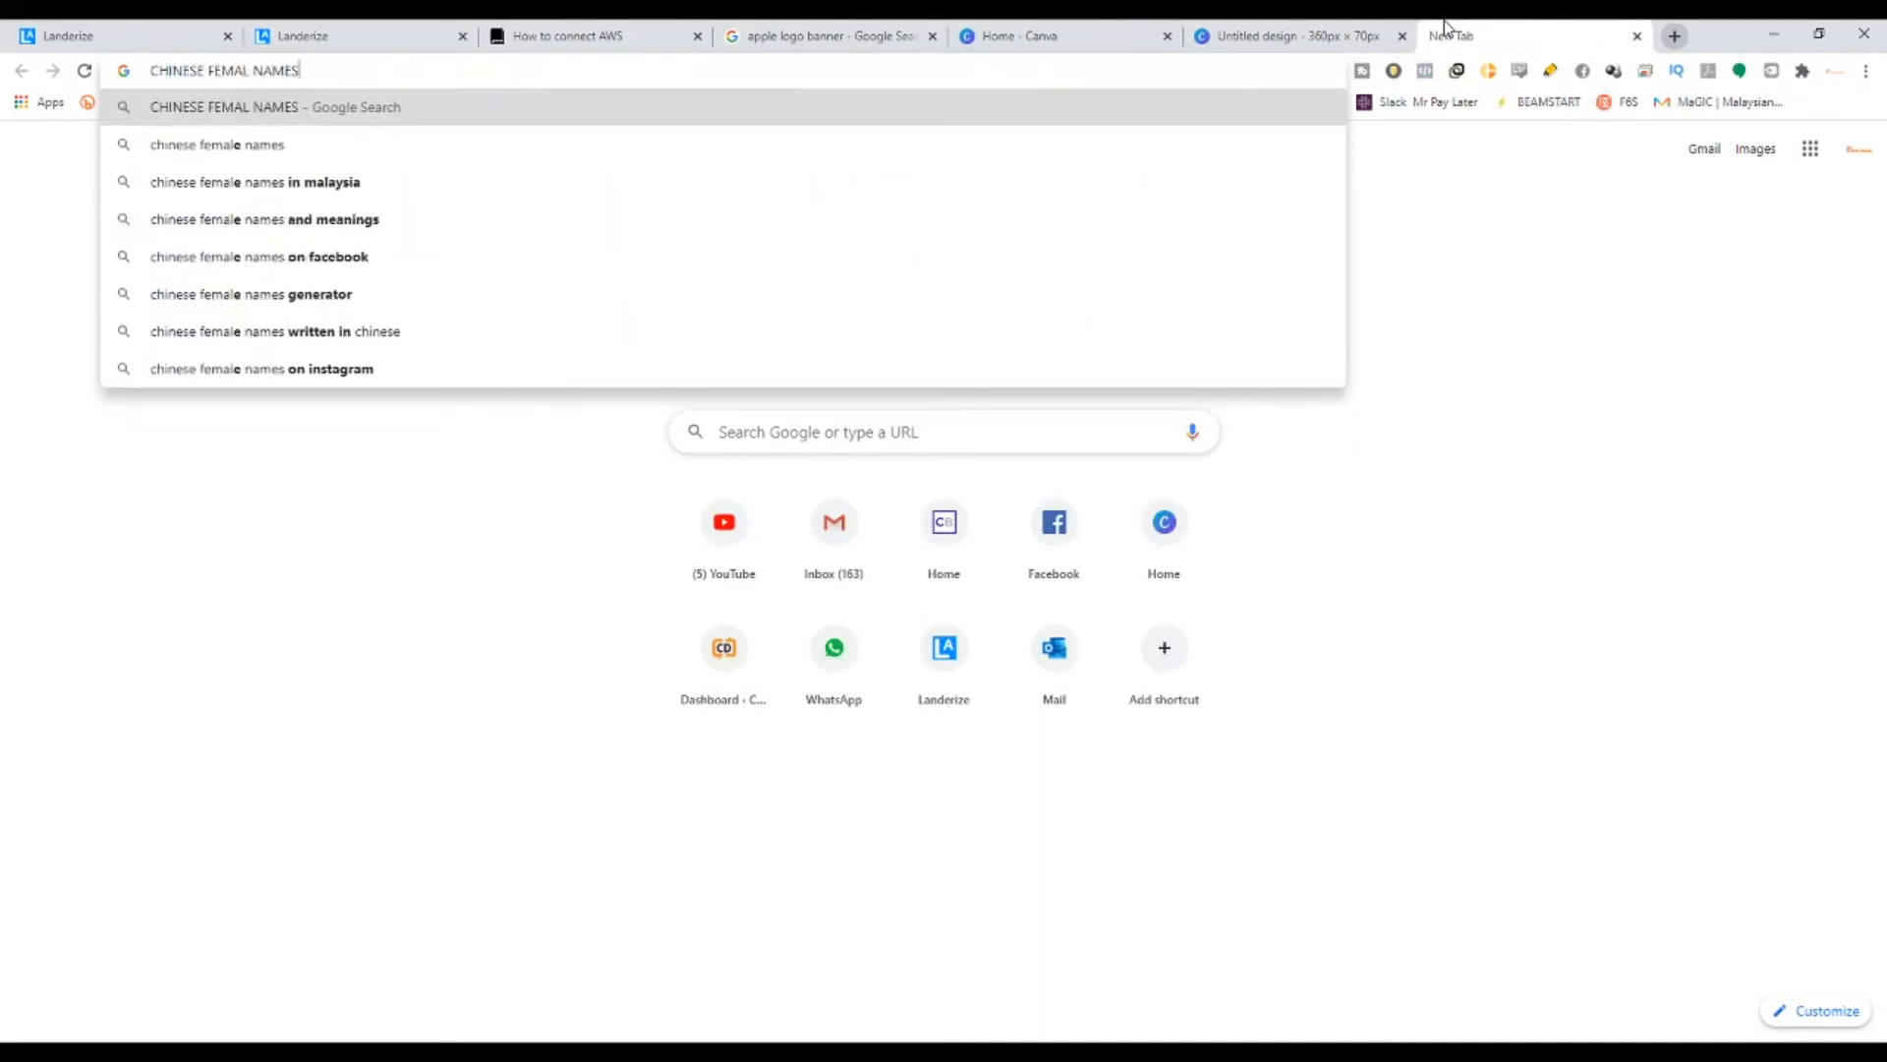
key(Return)
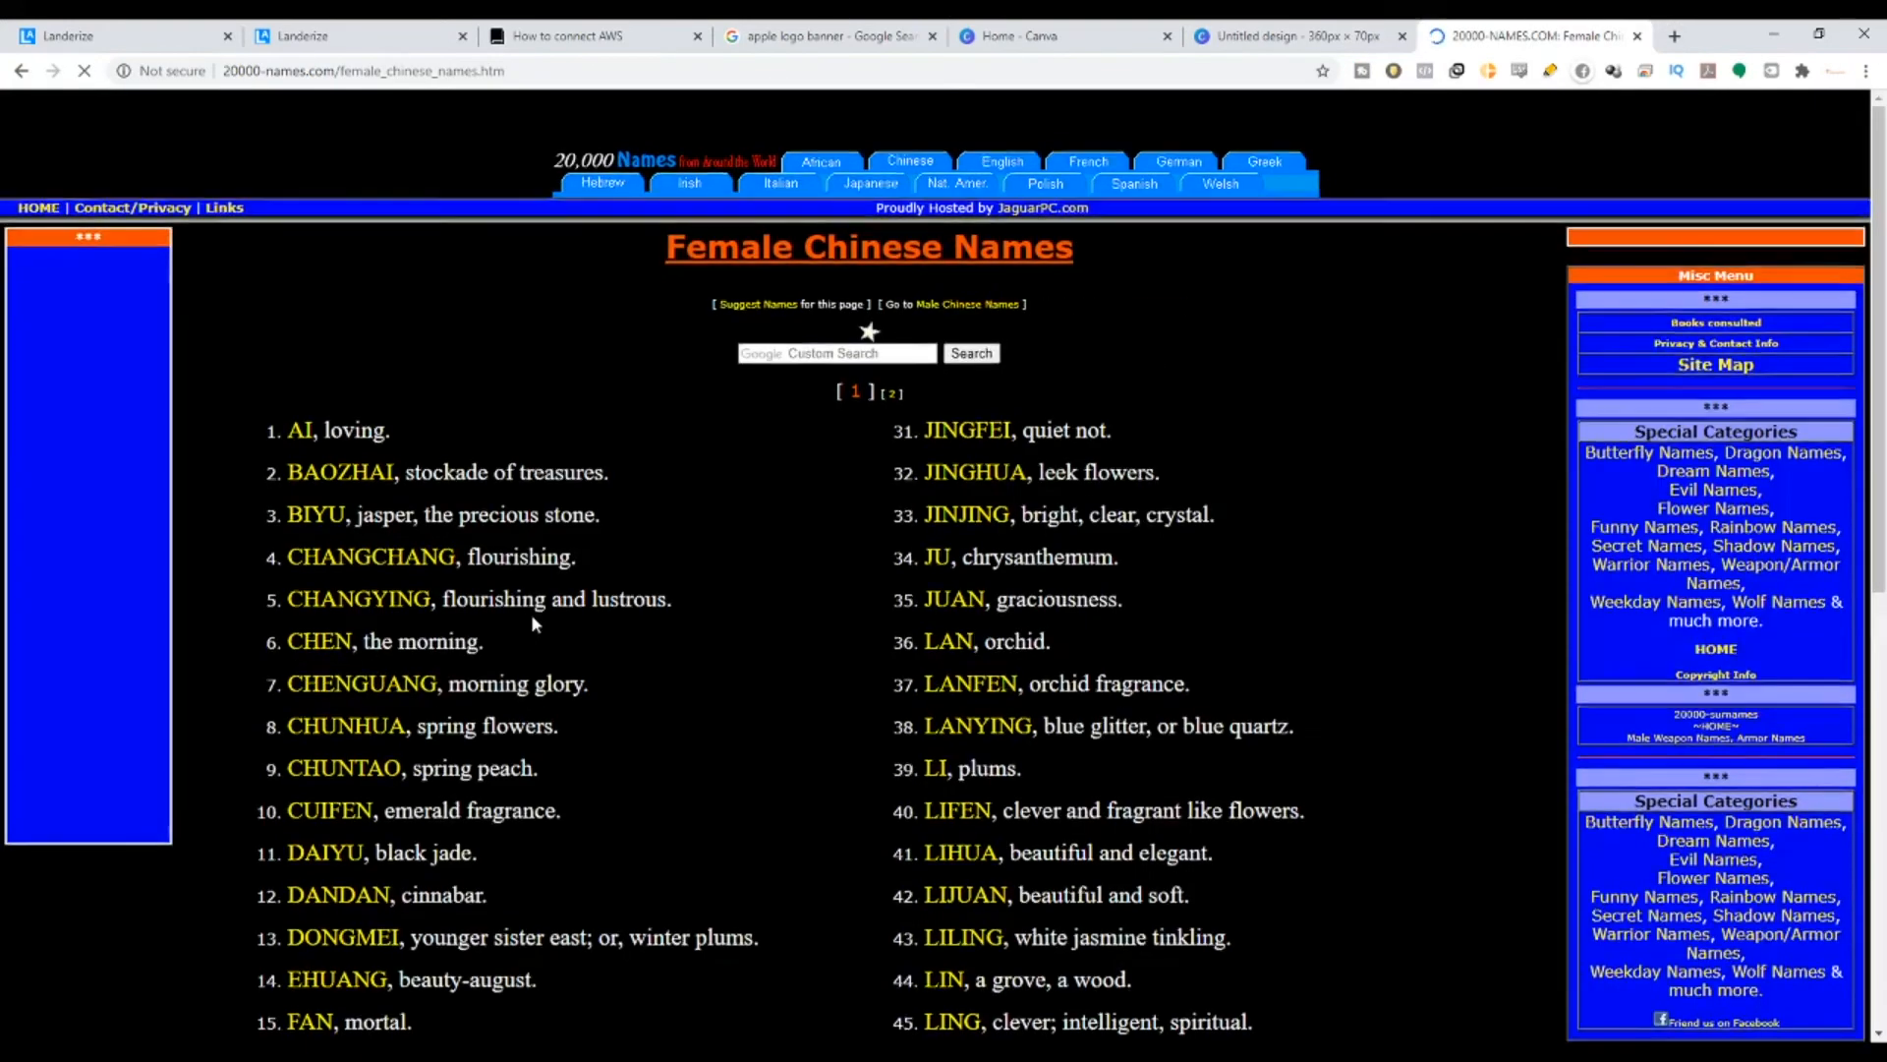
scroll(406, 559, down, 3)
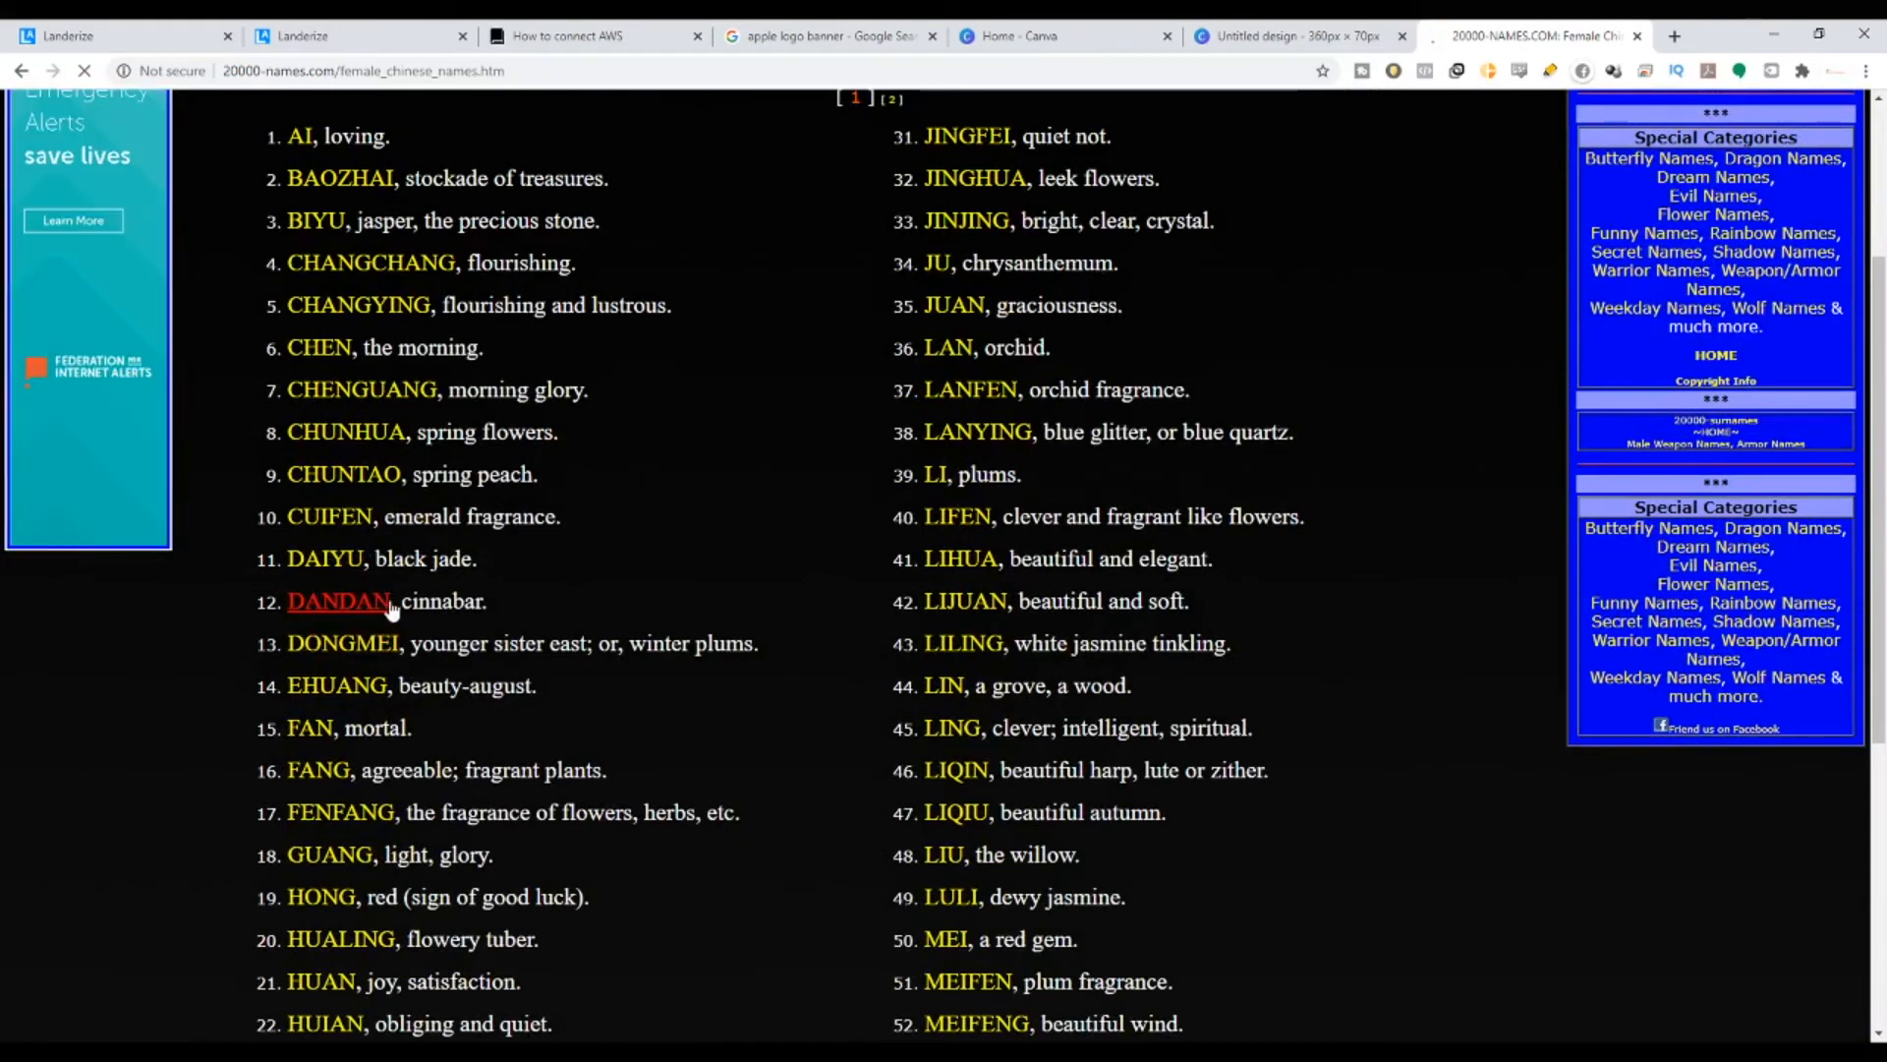
drag(390, 609, 304, 608)
key(ctrl+c)
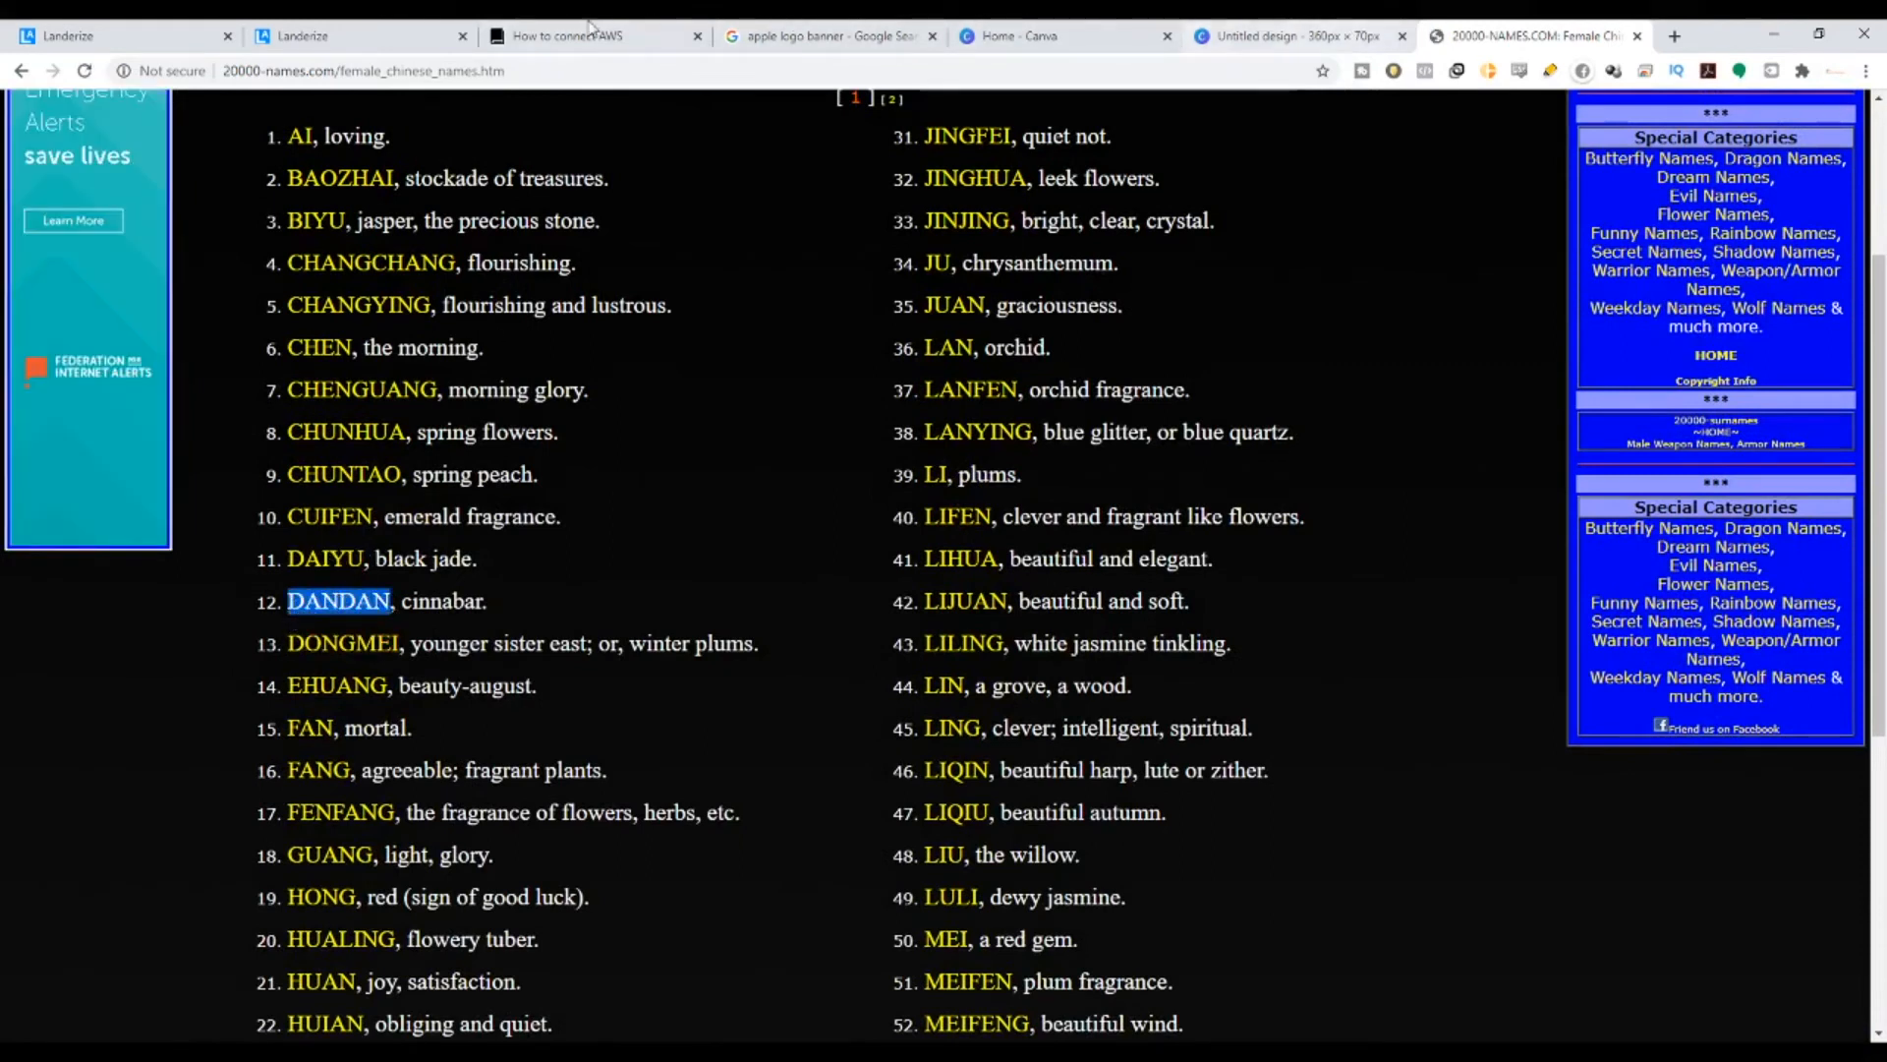
click(413, 32)
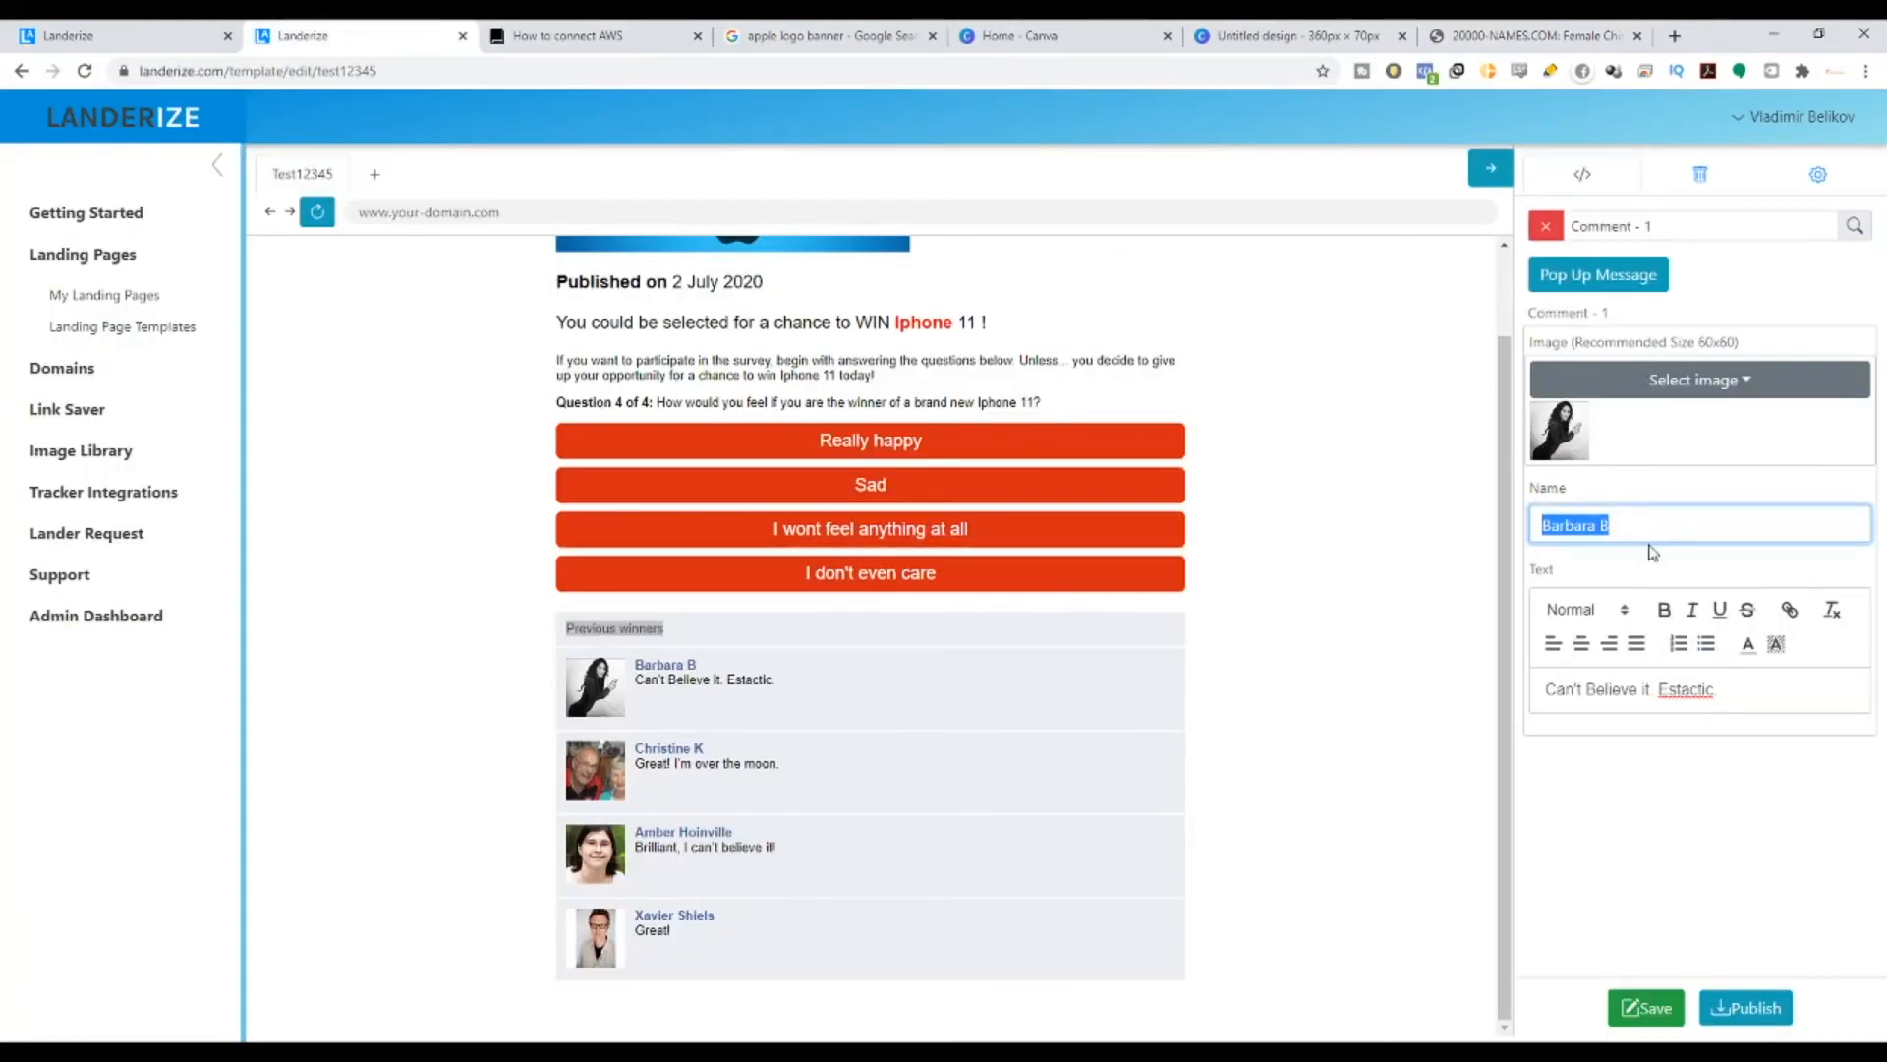
- Paste DANDAN as the first commenter's name, then start a Google Images search for 'chiness girl'
key(ctrl+v)
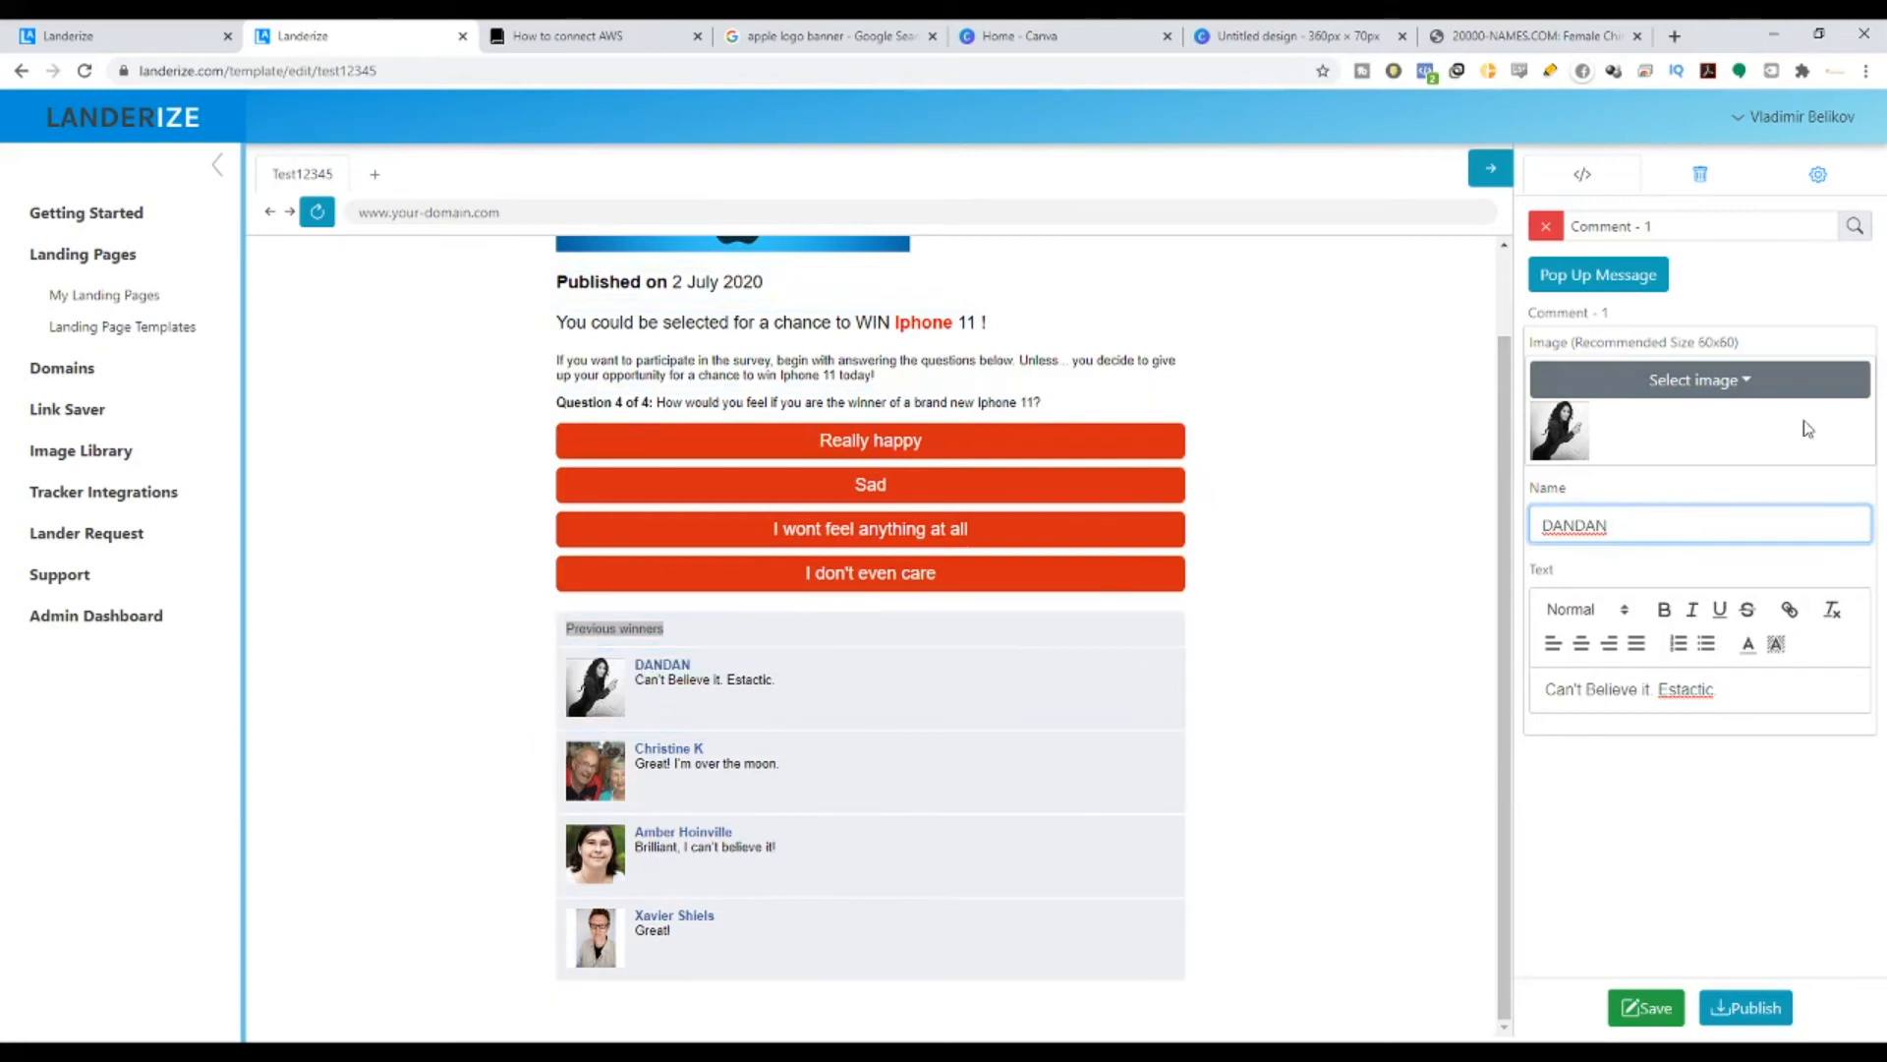
drag(1705, 344, 1730, 352)
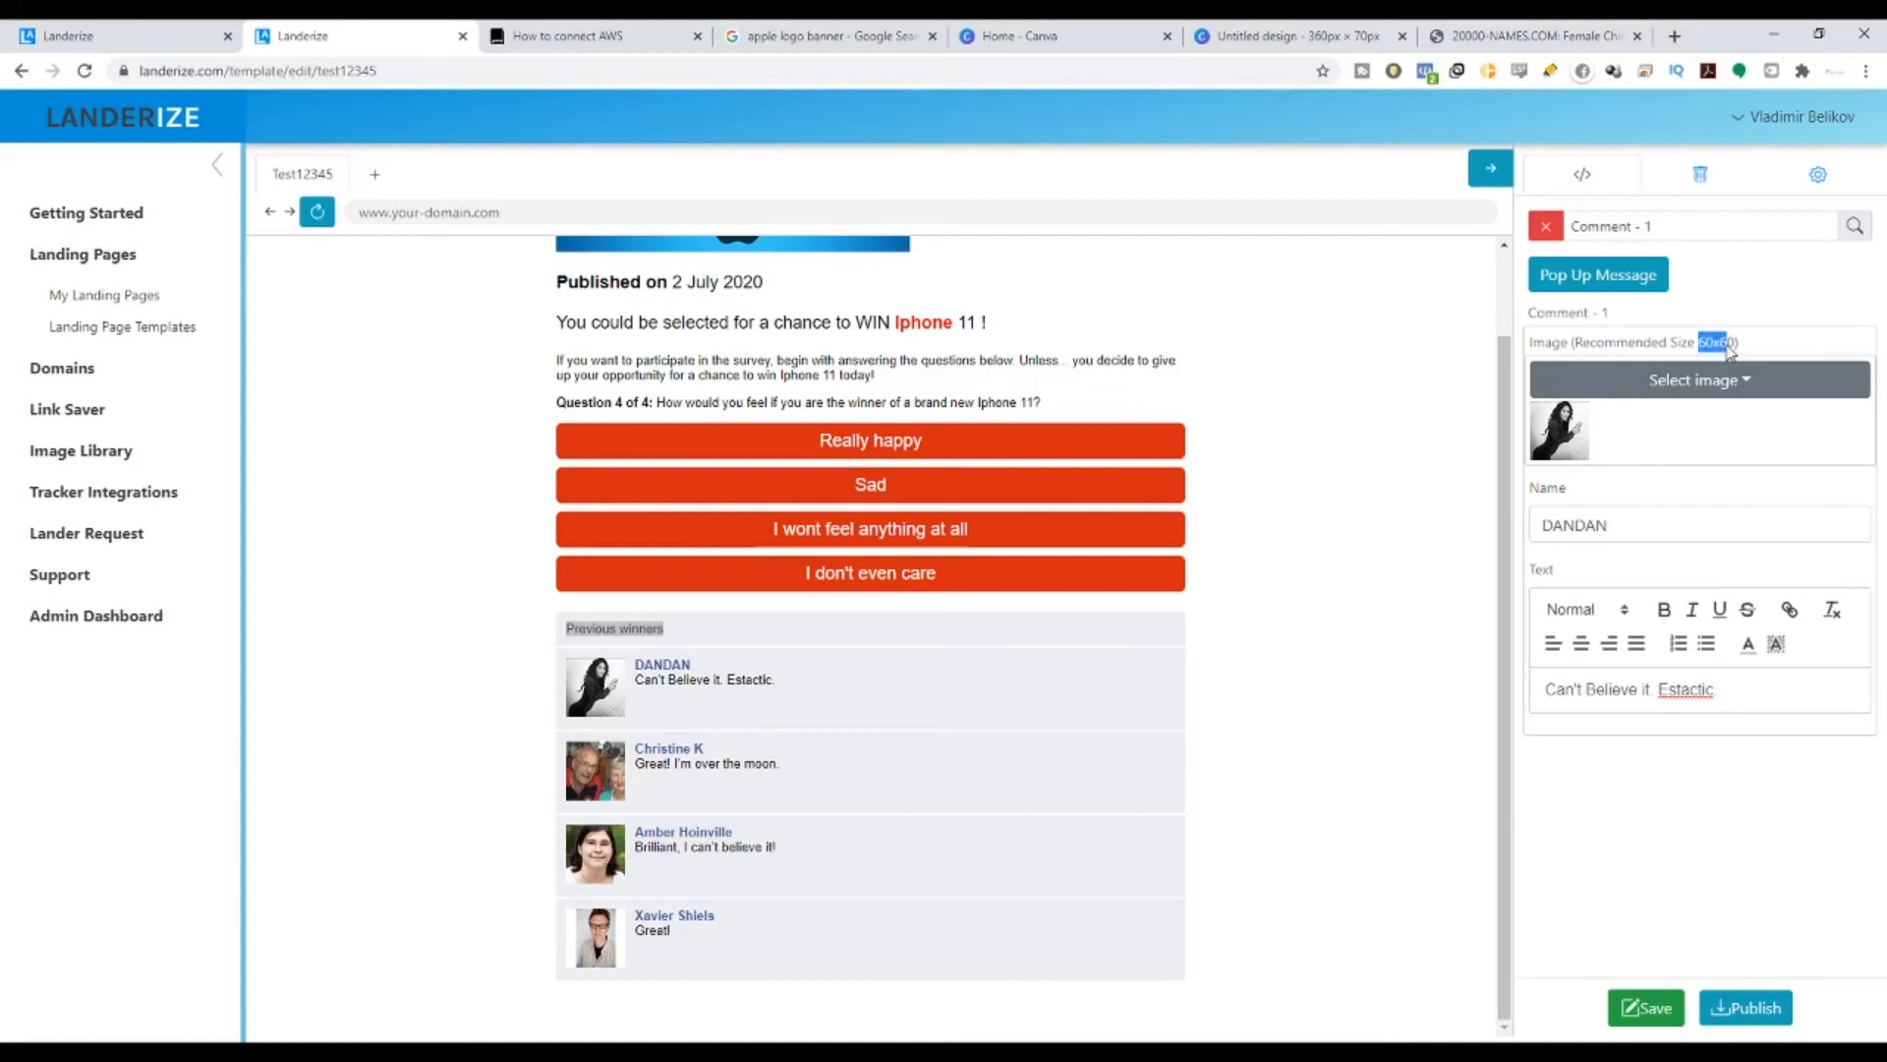
click(885, 36)
scroll(497, 184, up, 5)
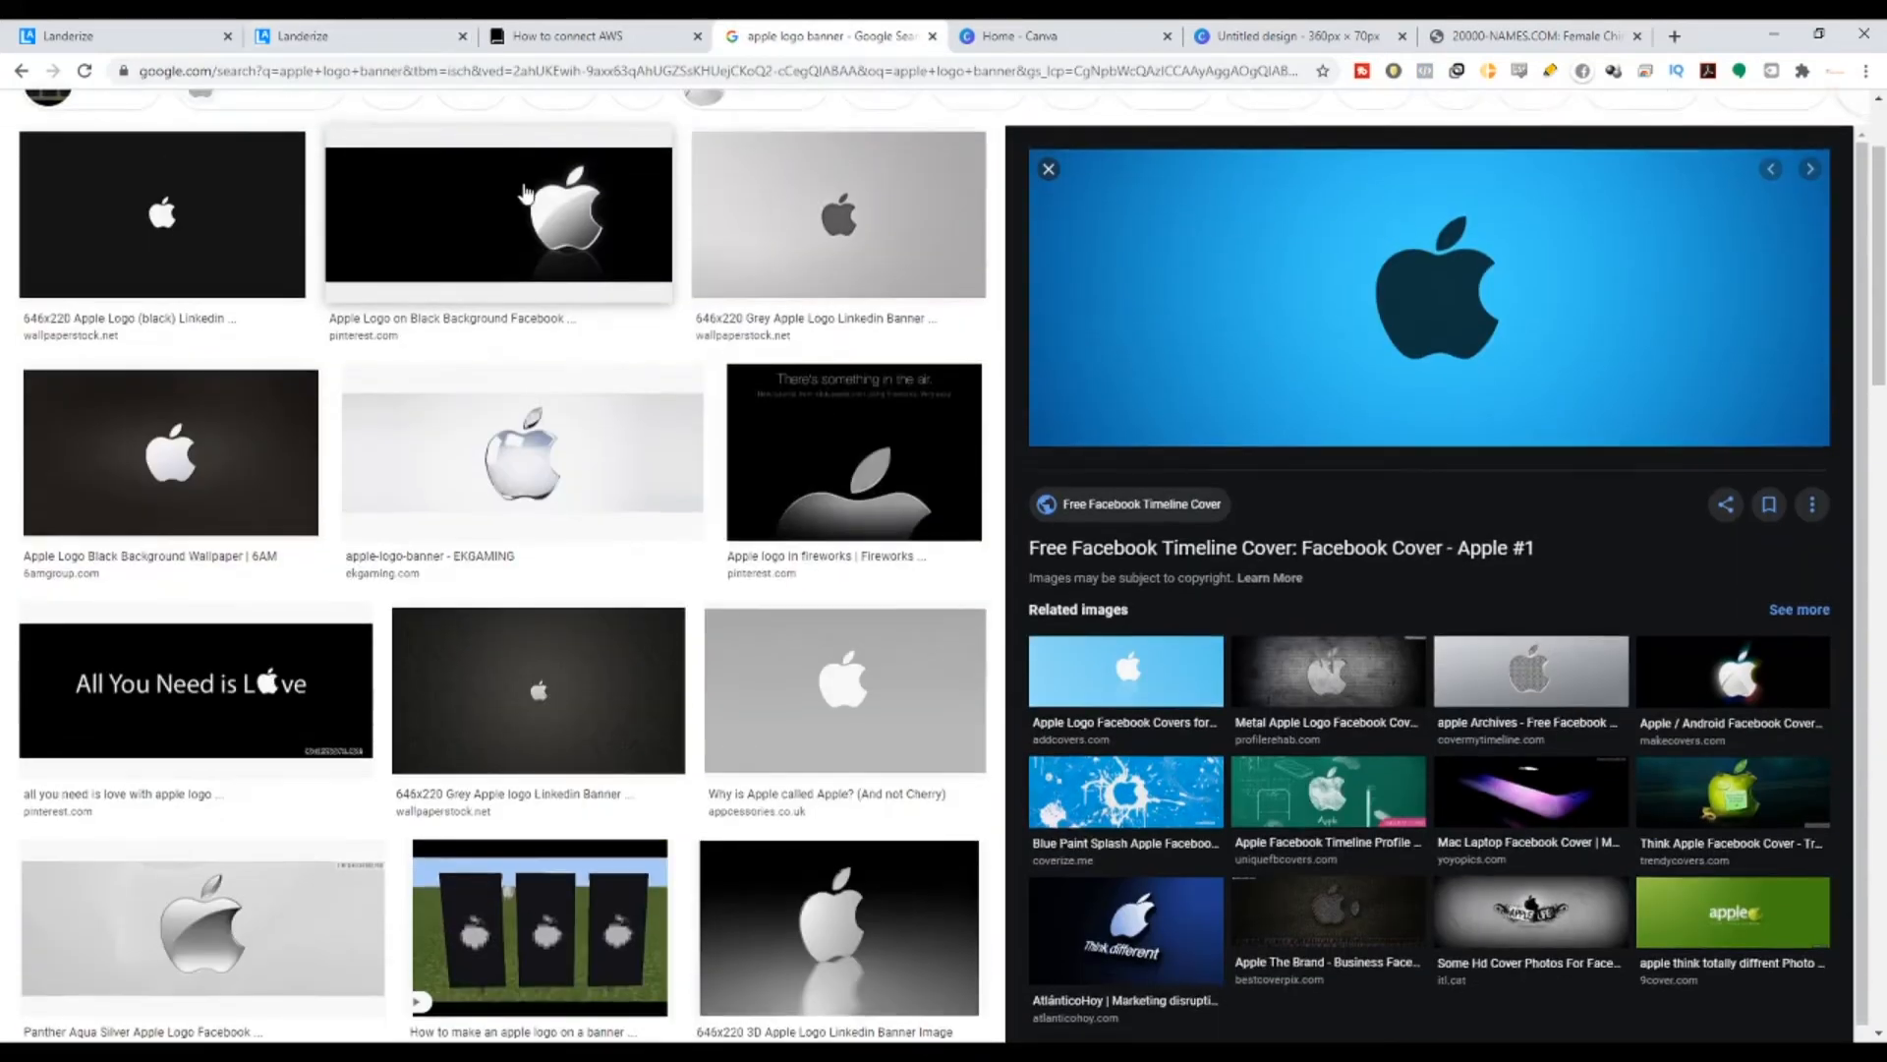
triple_click(297, 125)
text(chiness)
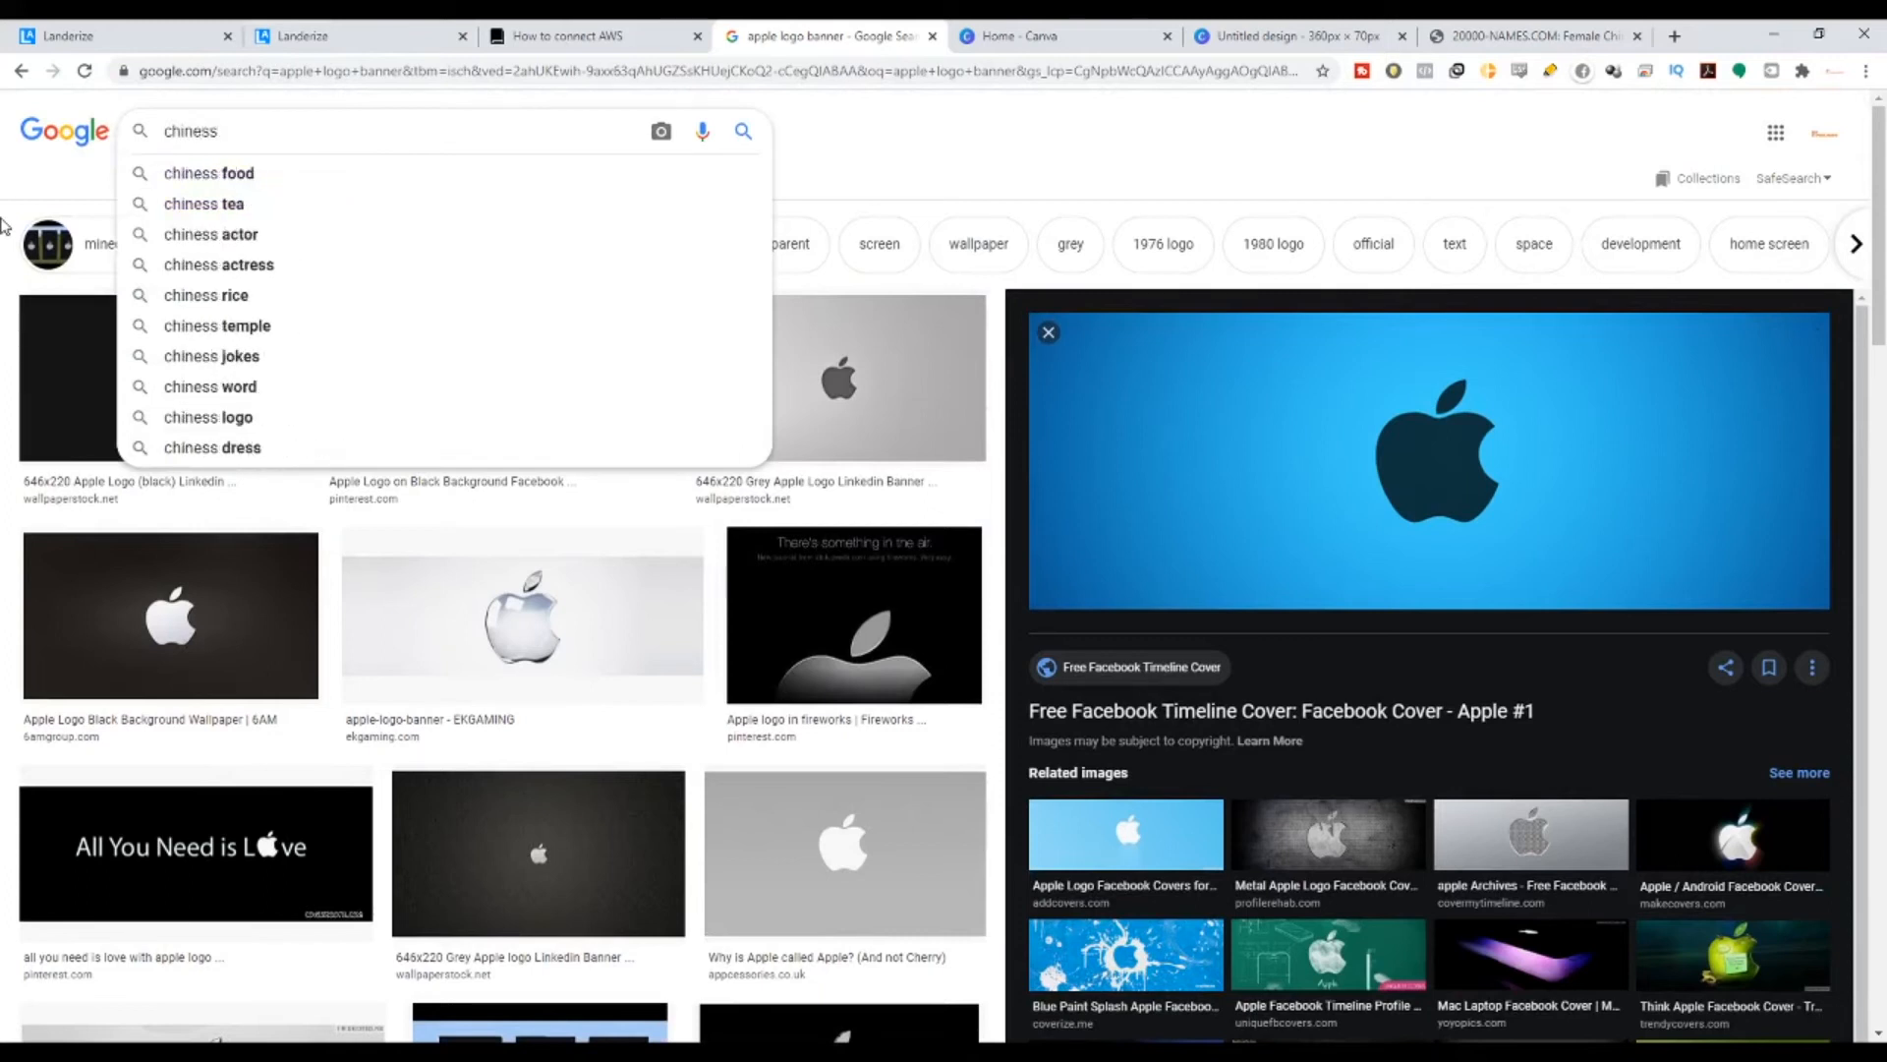
text( girl)
- Run the 'chiness girl' image search and preview the photo of the girl by the net
key(Return)
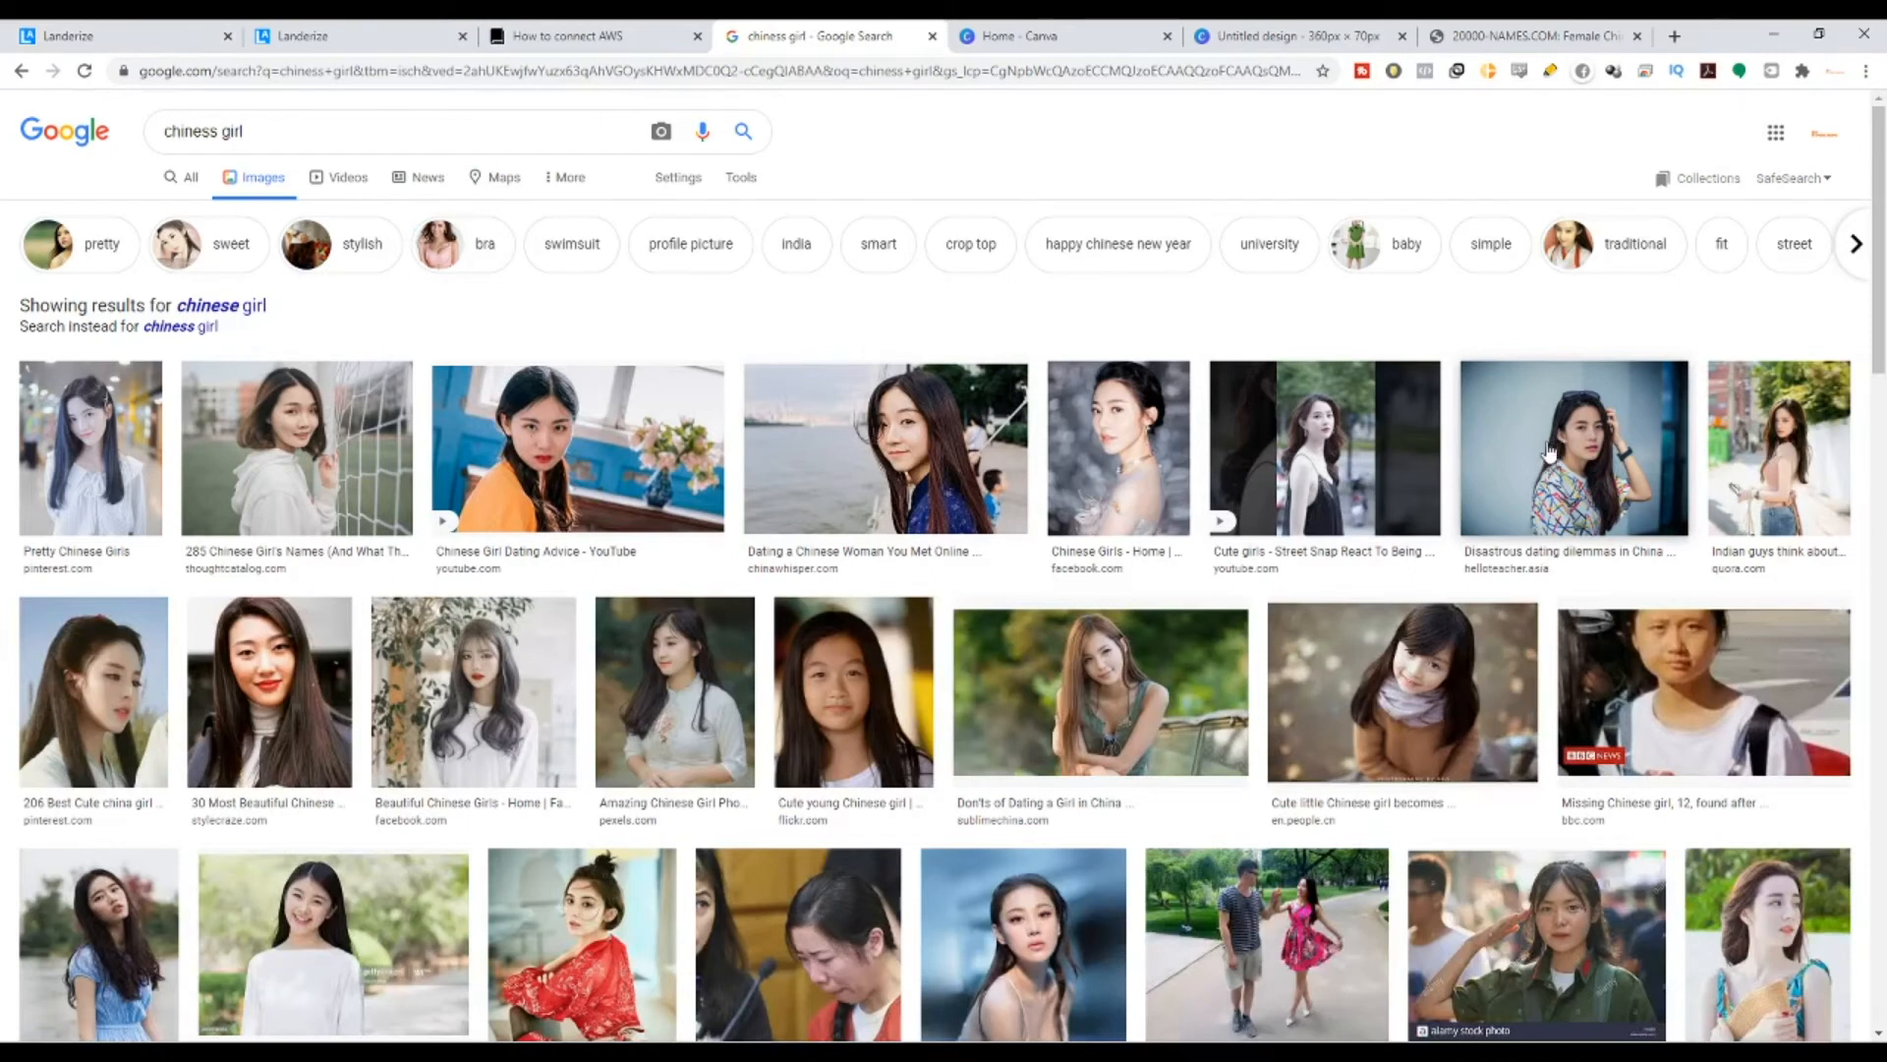
click(312, 474)
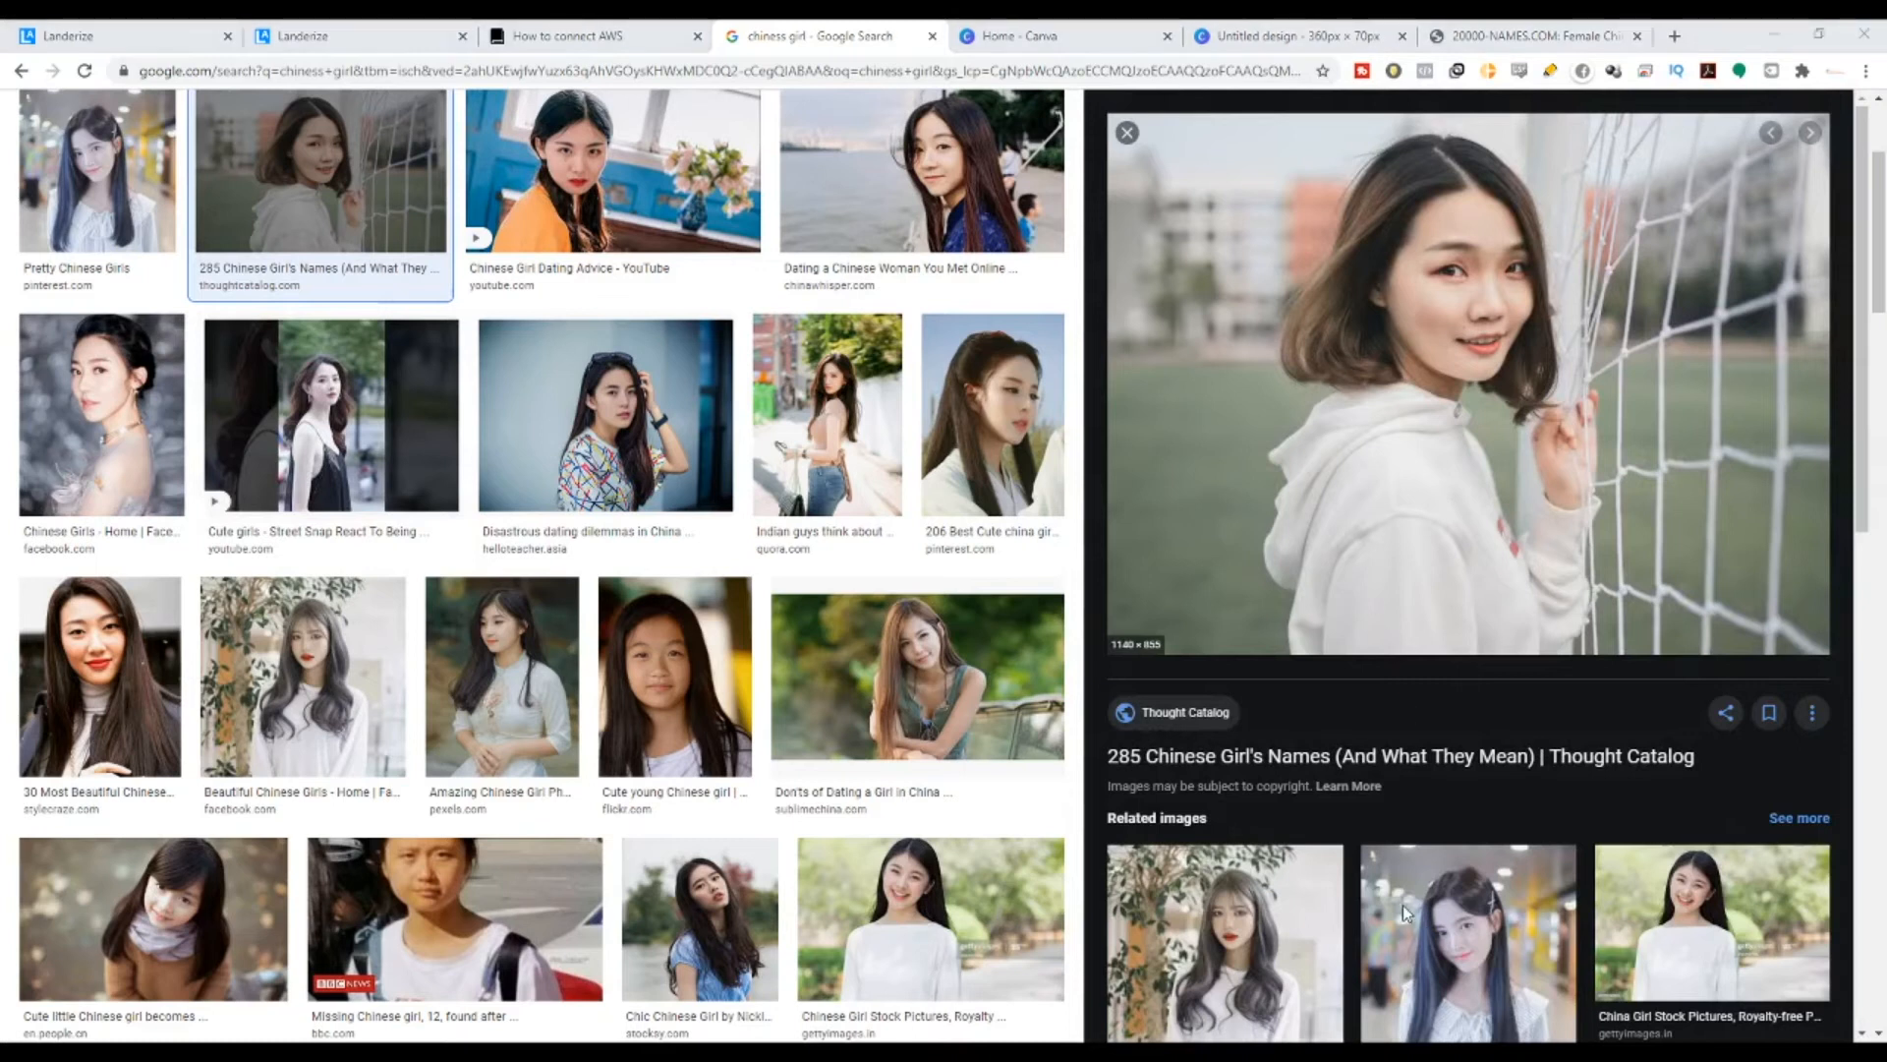
click(1022, 35)
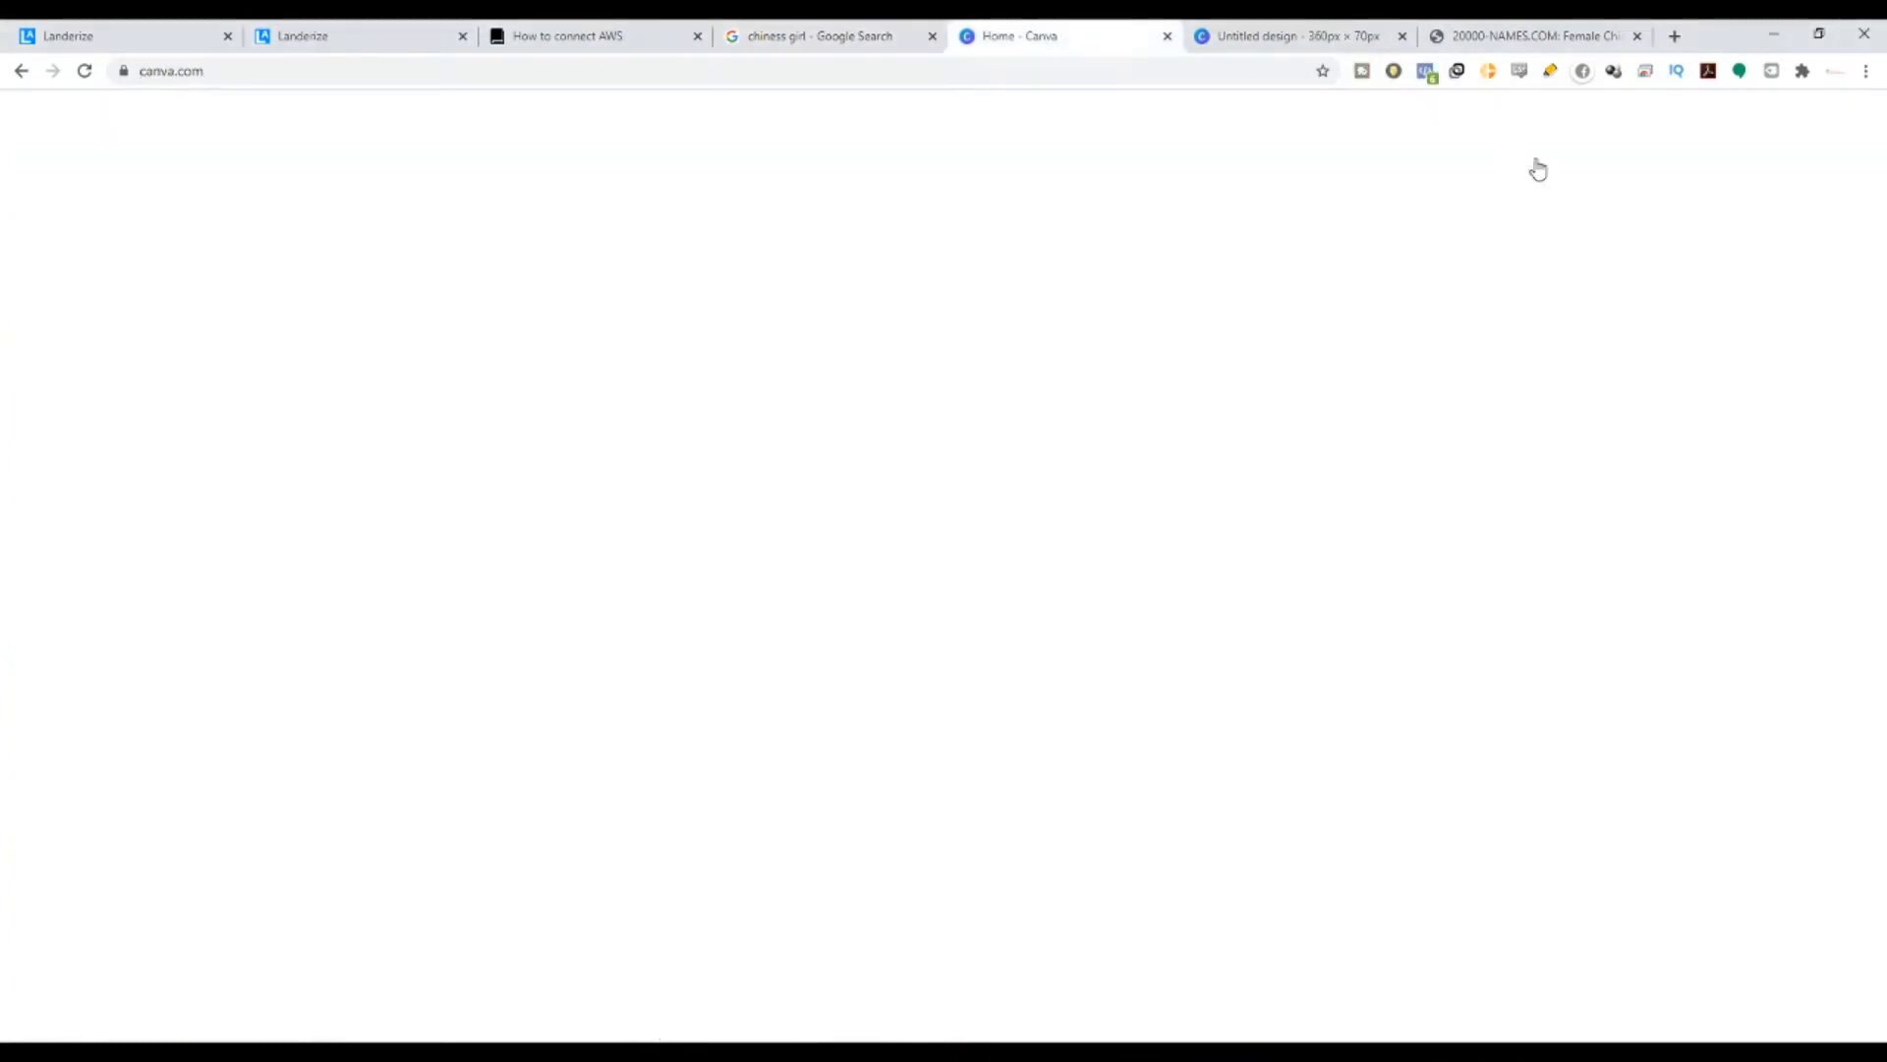
- Create a new Canva design with custom dimensions of 60 × 60 px
click(1504, 232)
key(BackSpace)
key(BackSpace)
key(BackSpace)
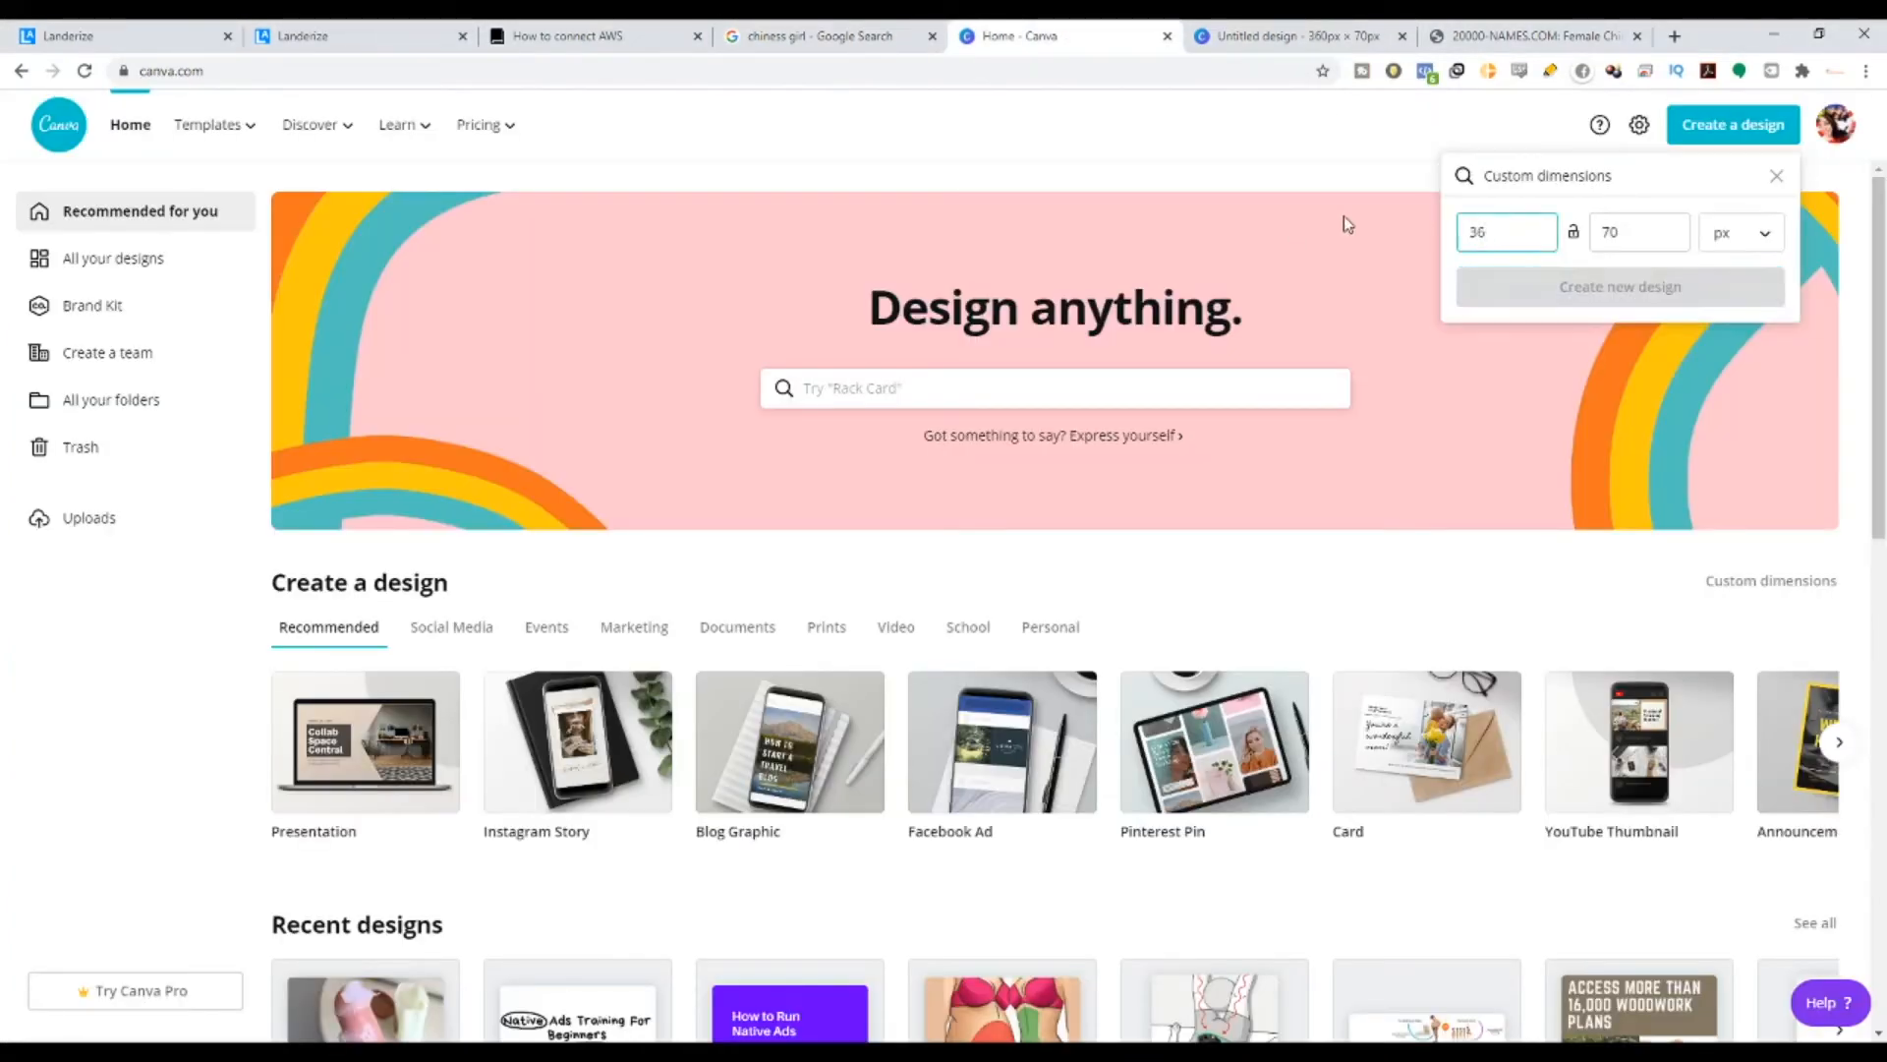
text(60)
key(Tab)
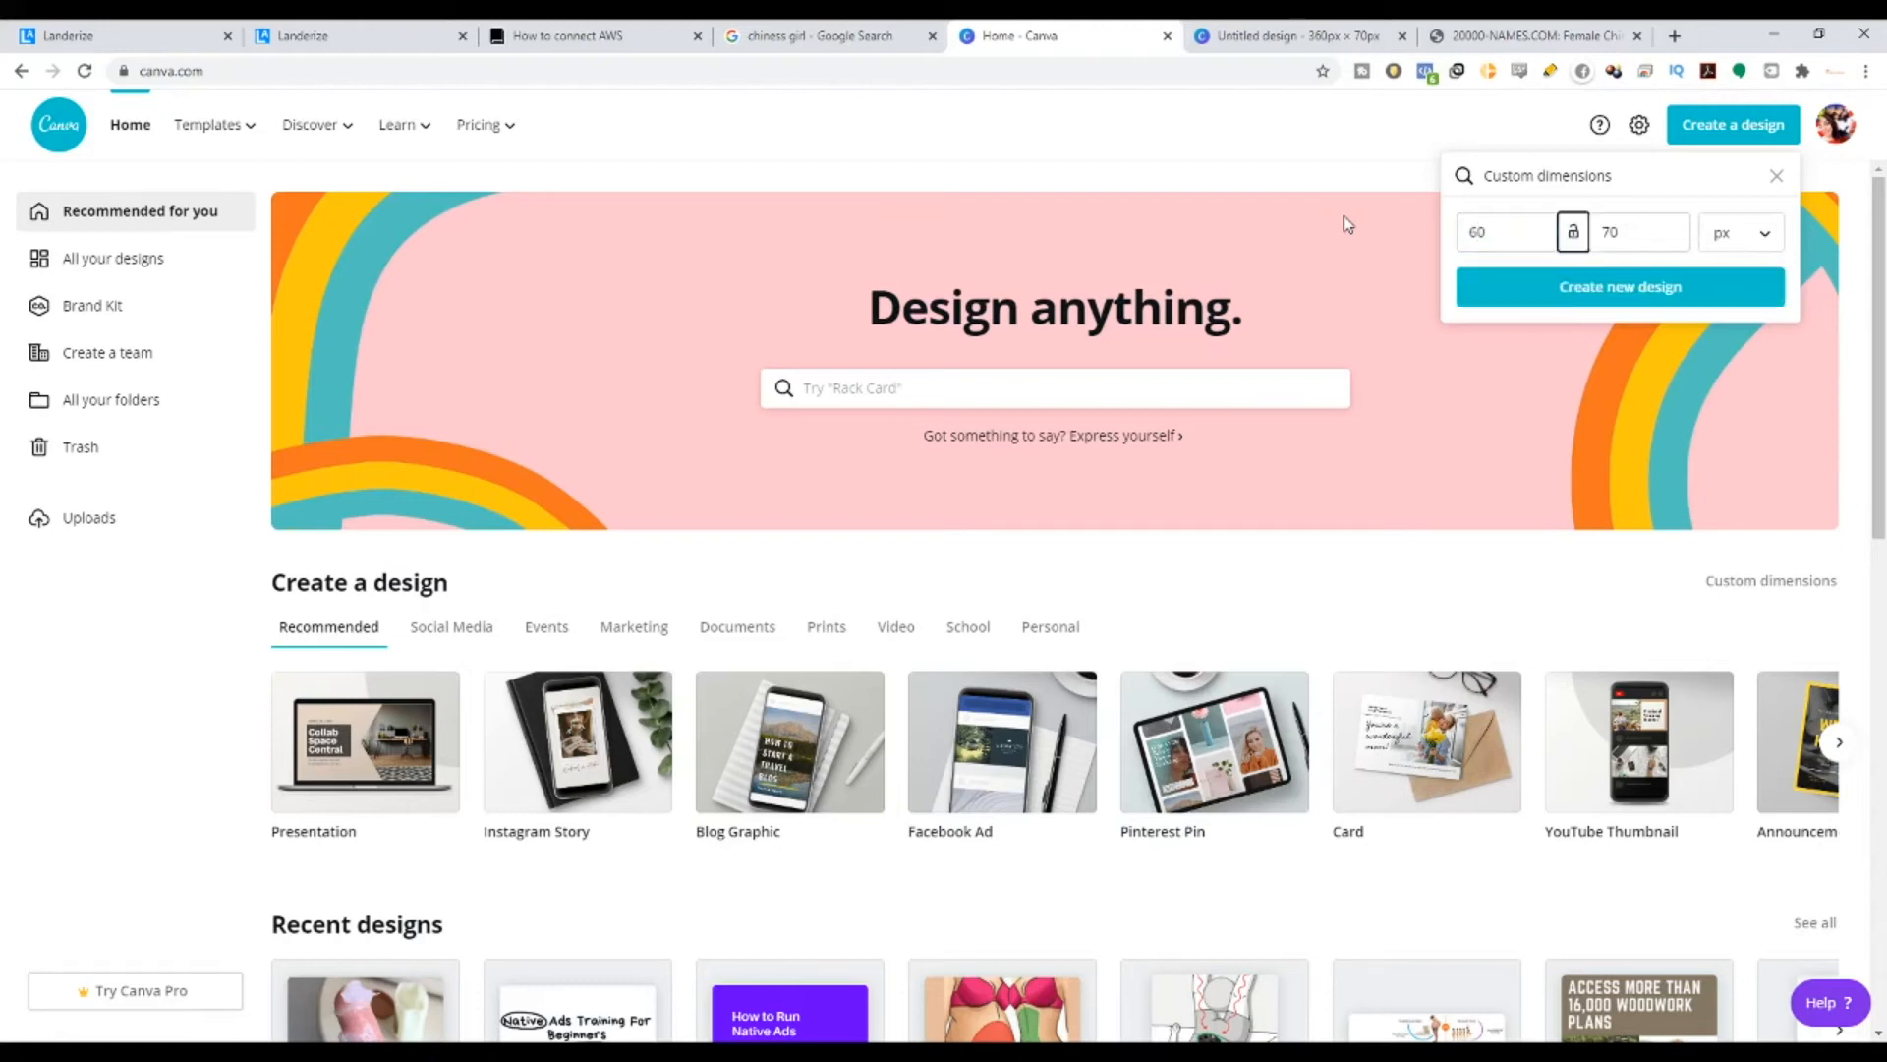
text(60)
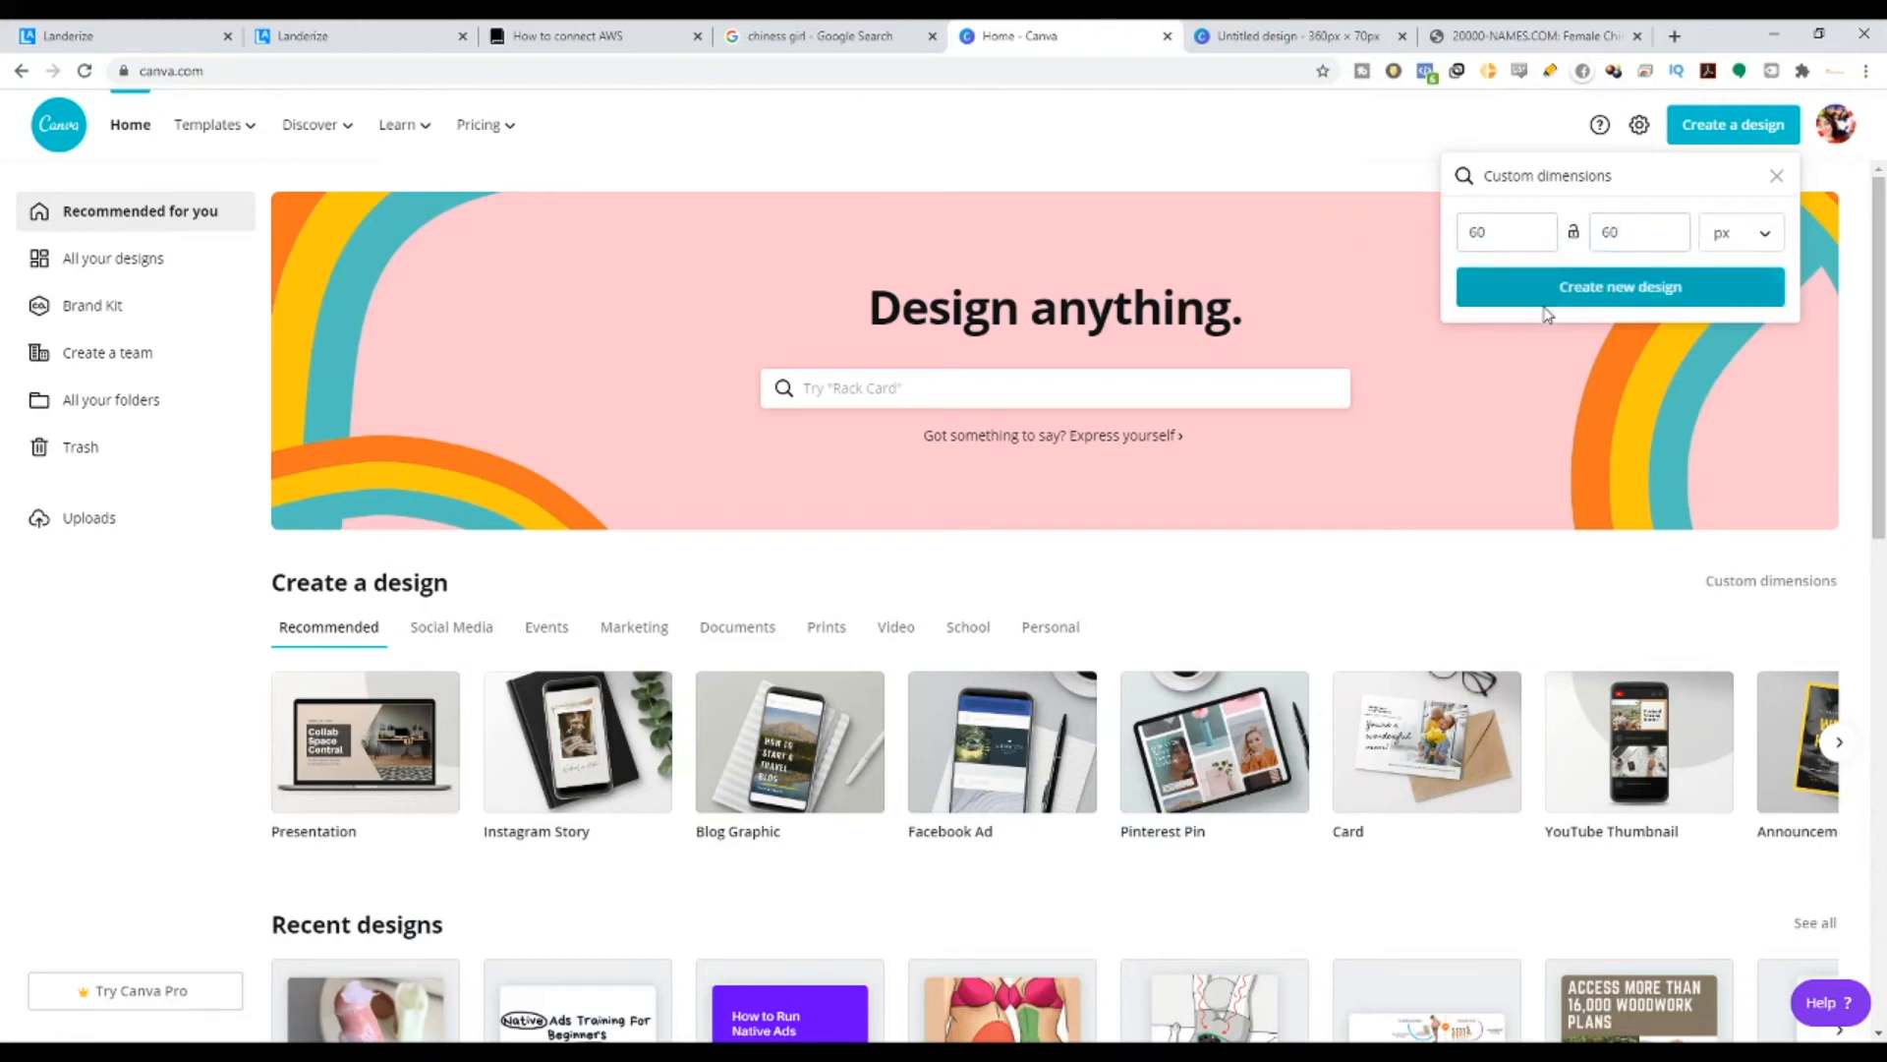
click(1547, 301)
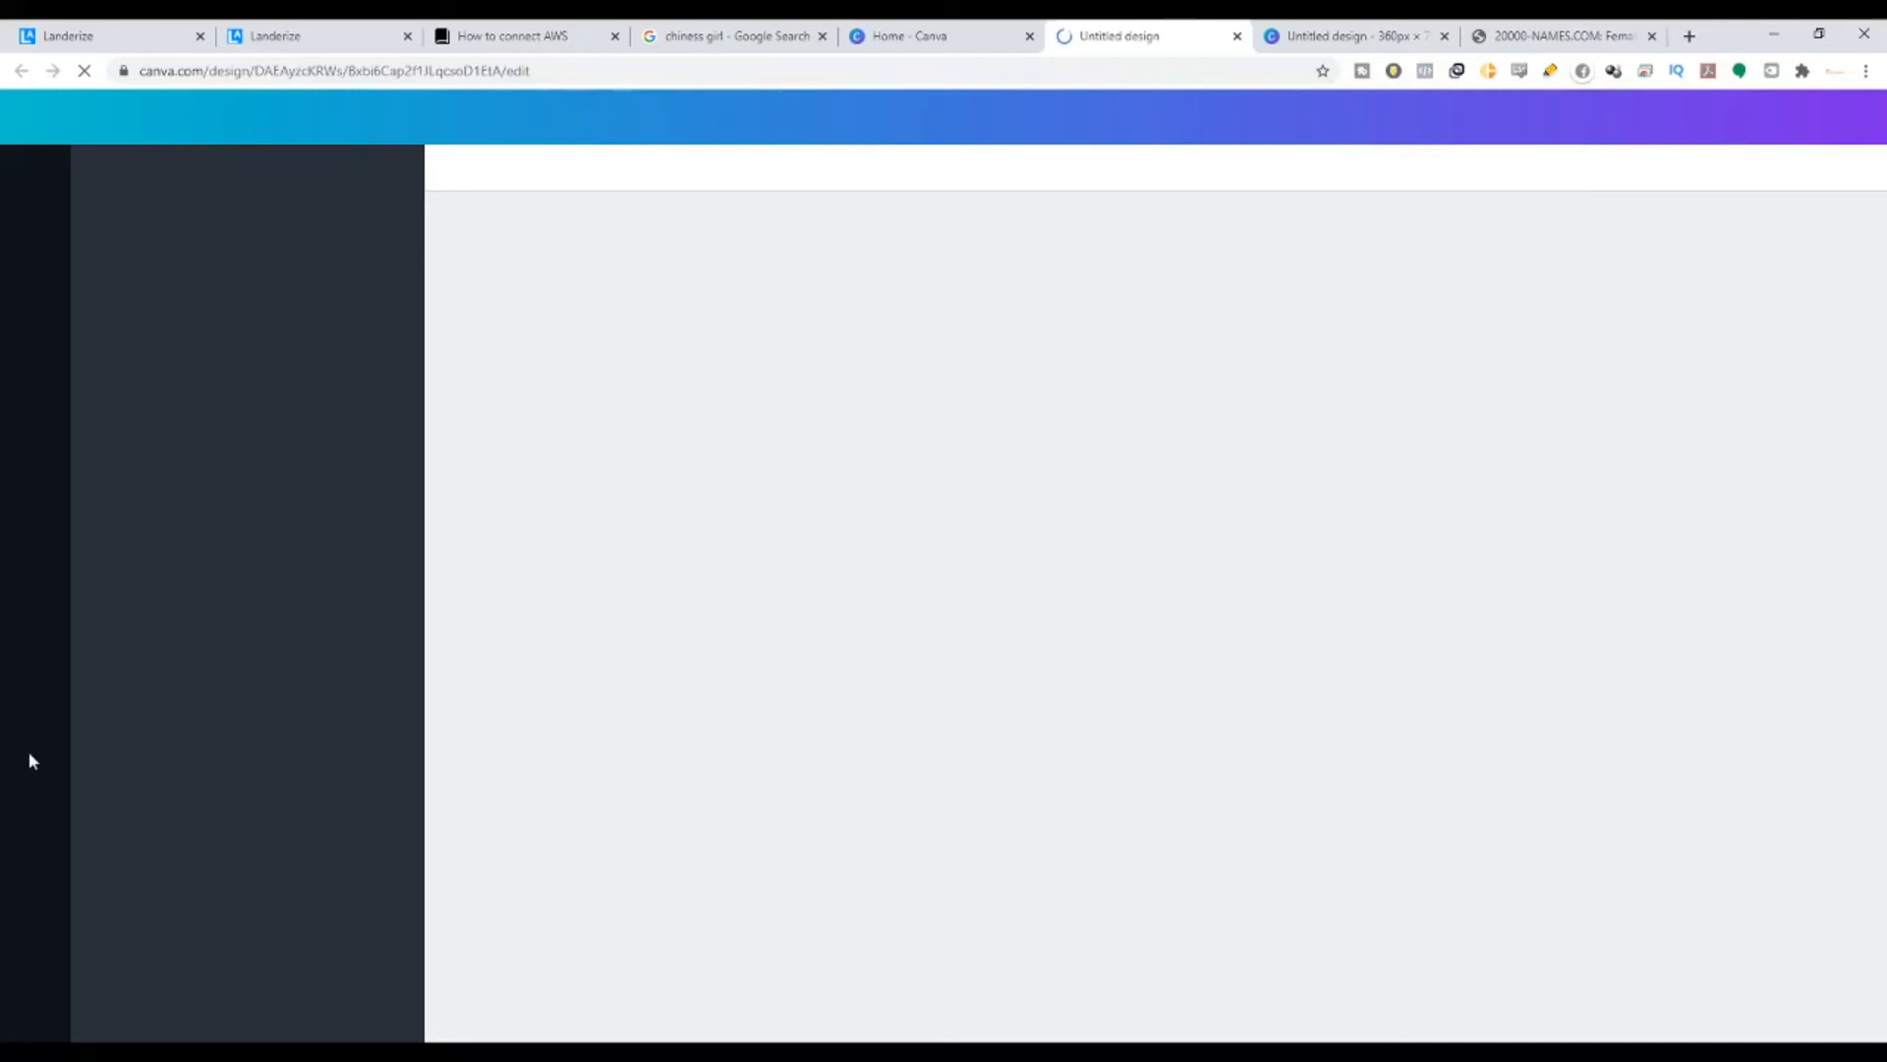
- Fill the design with the uploaded girl-by-the-net photo and download it
click(35, 253)
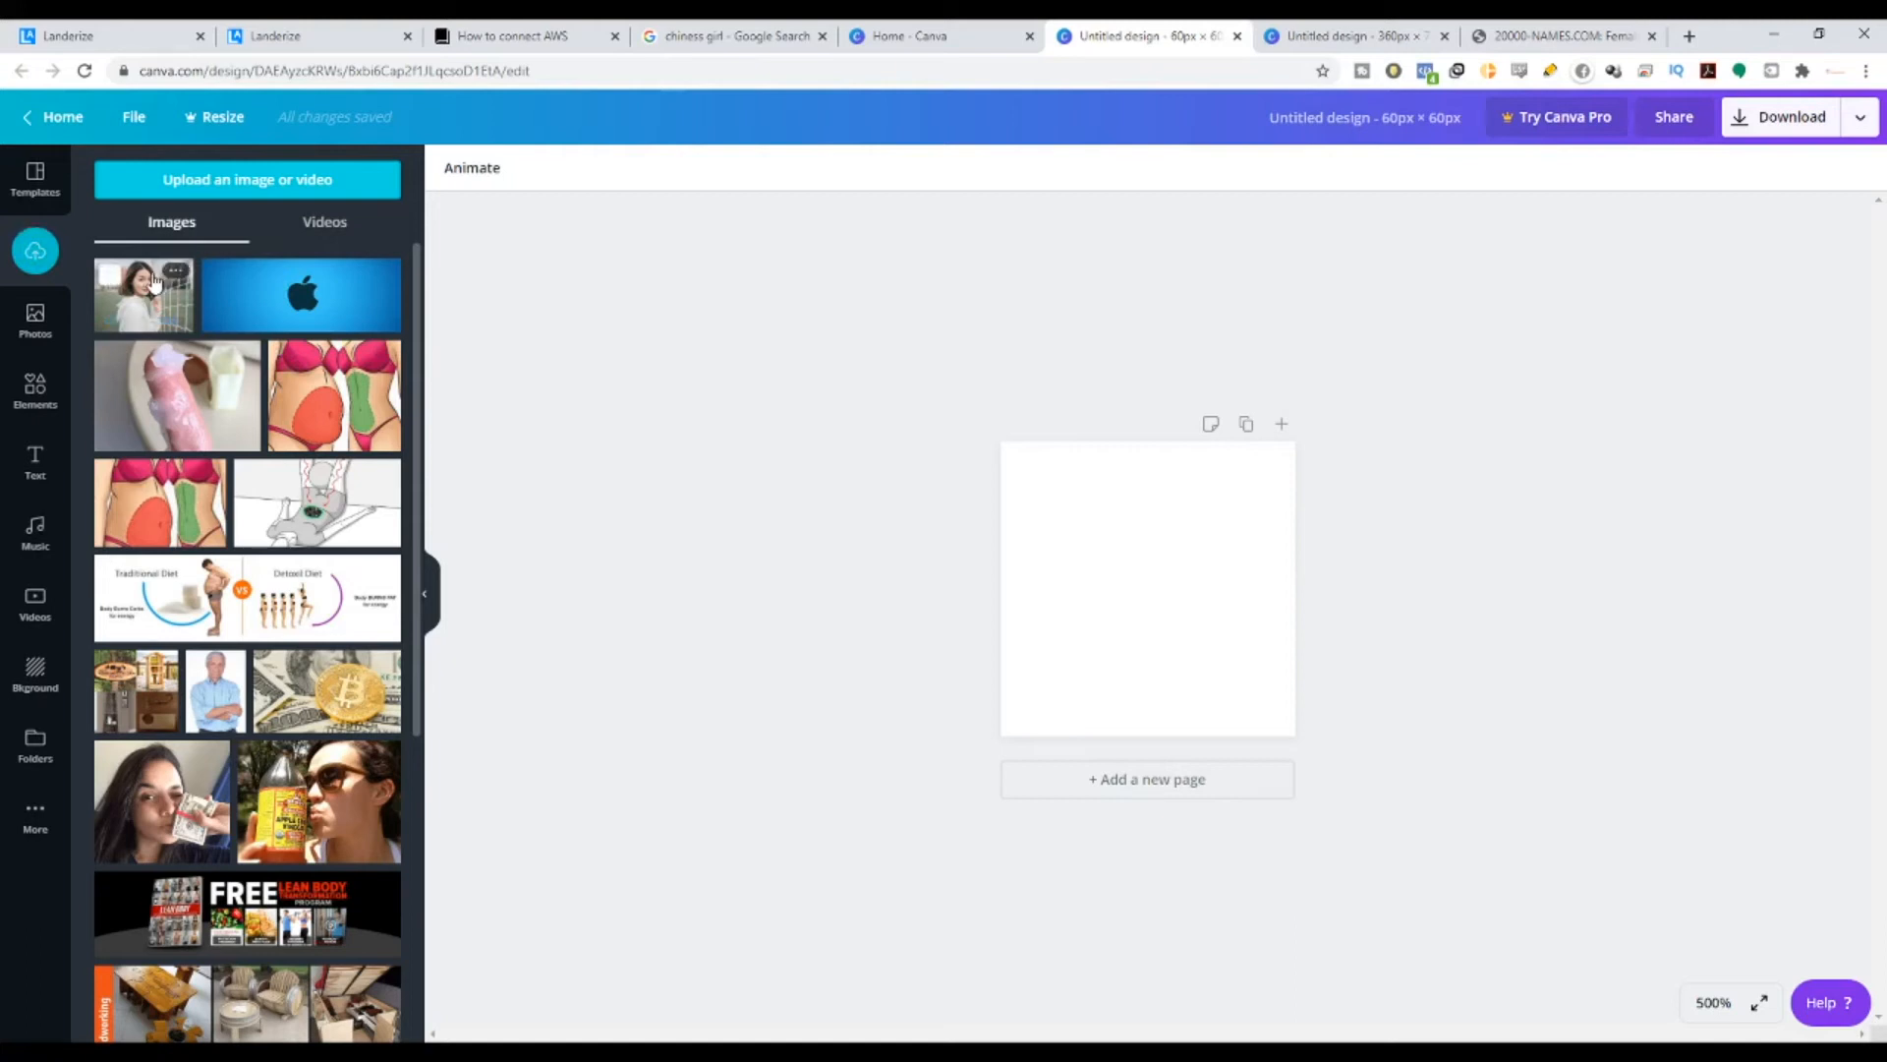
drag(152, 282, 1037, 477)
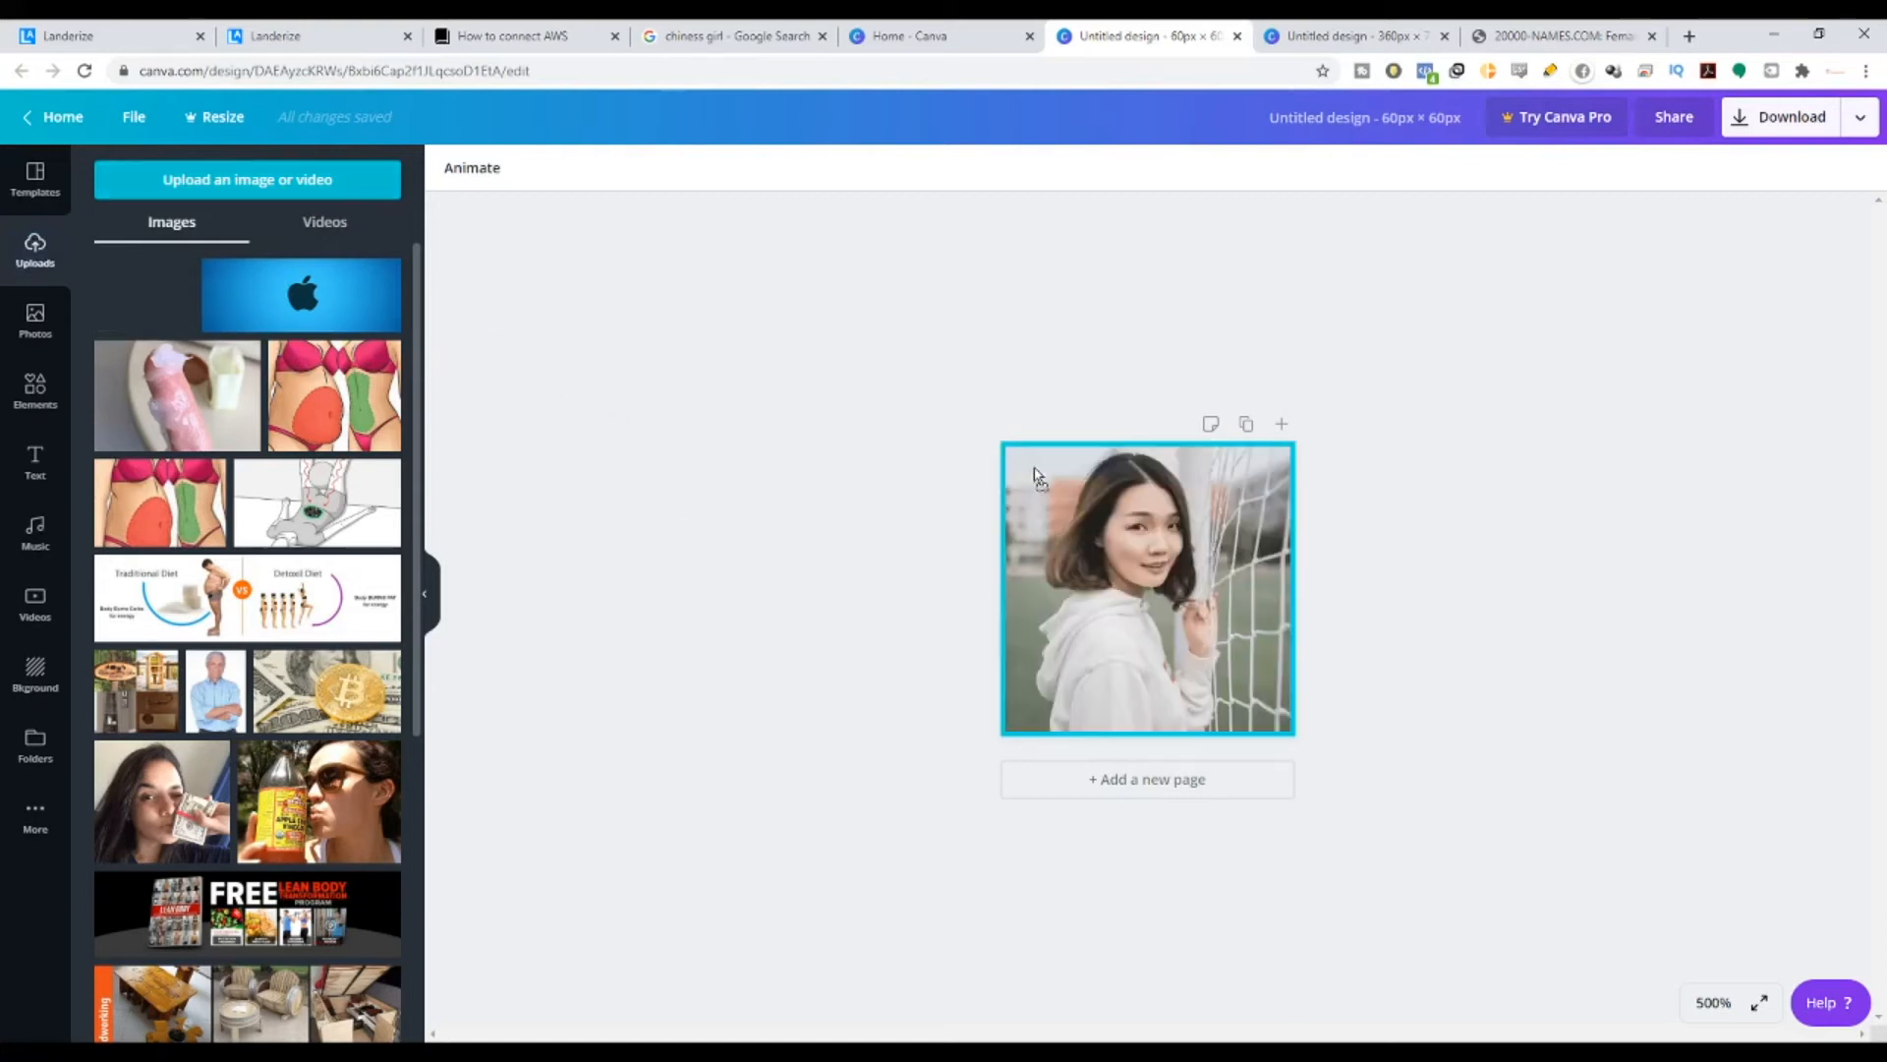
click(1805, 127)
click(1753, 452)
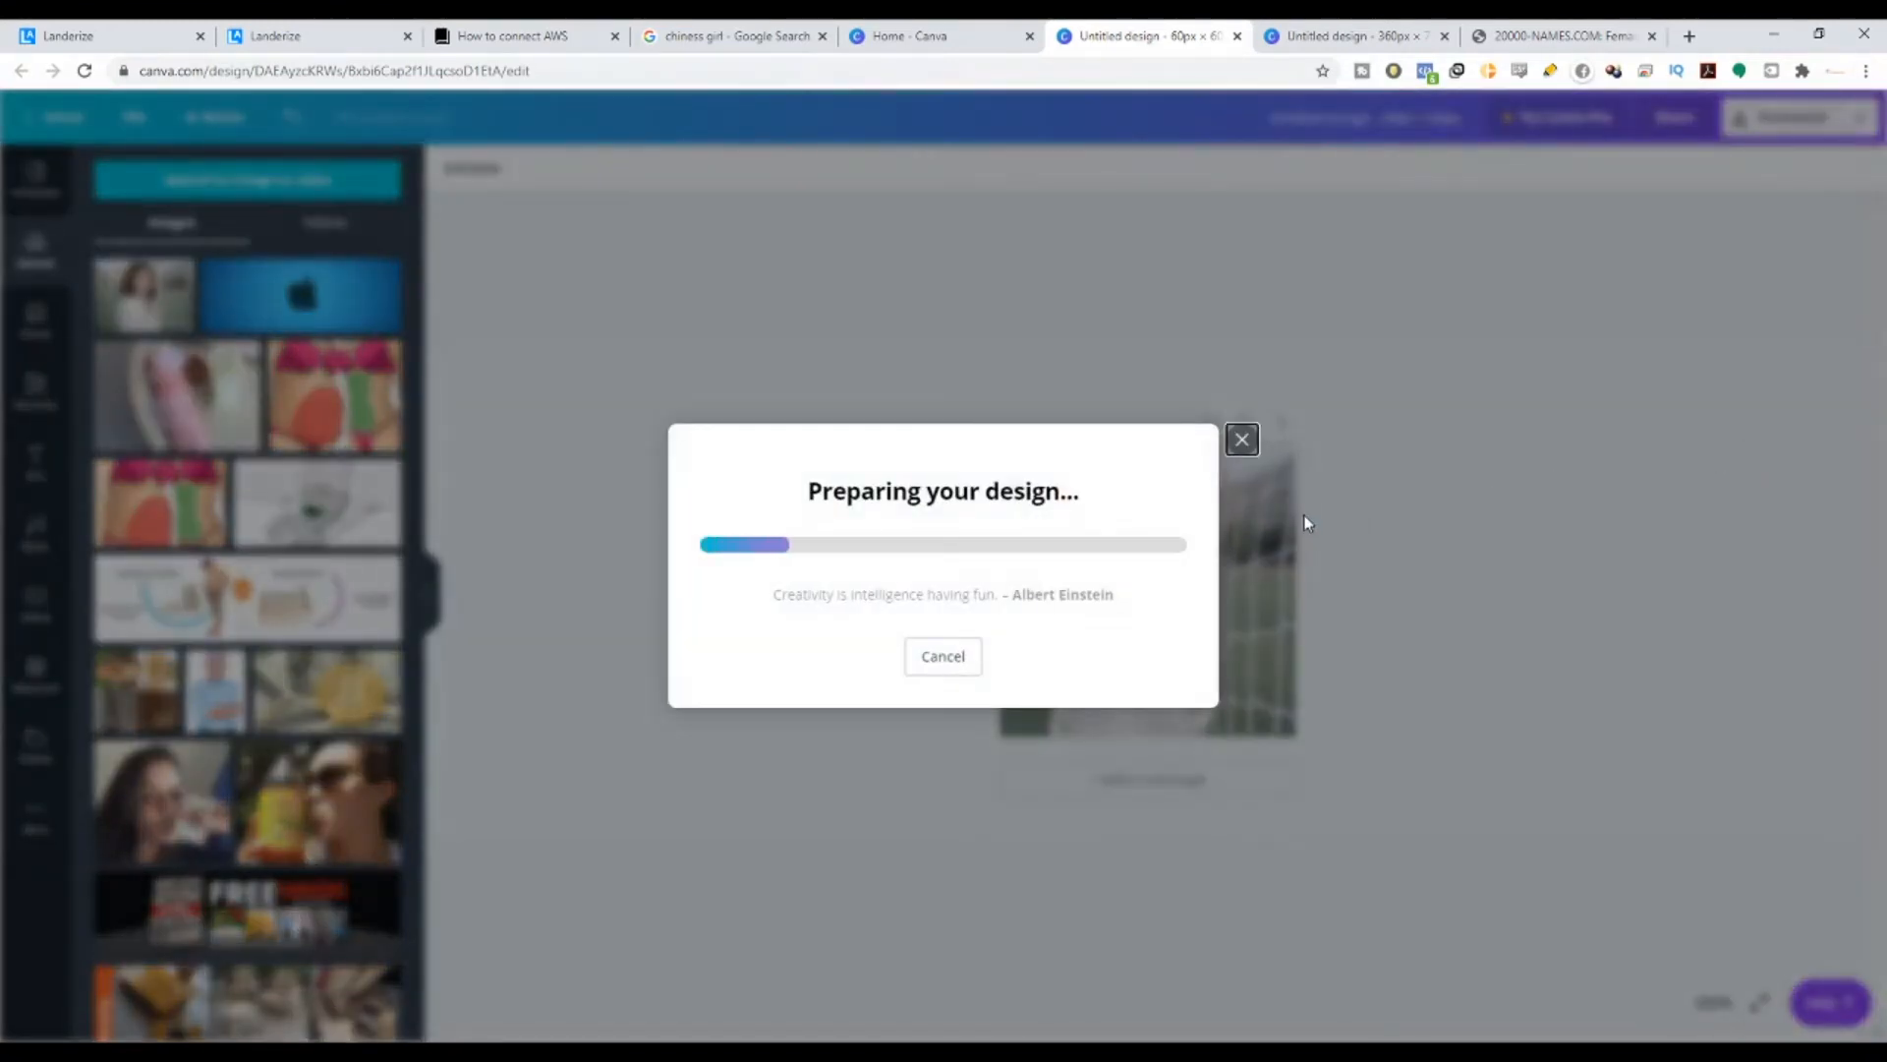
click(313, 30)
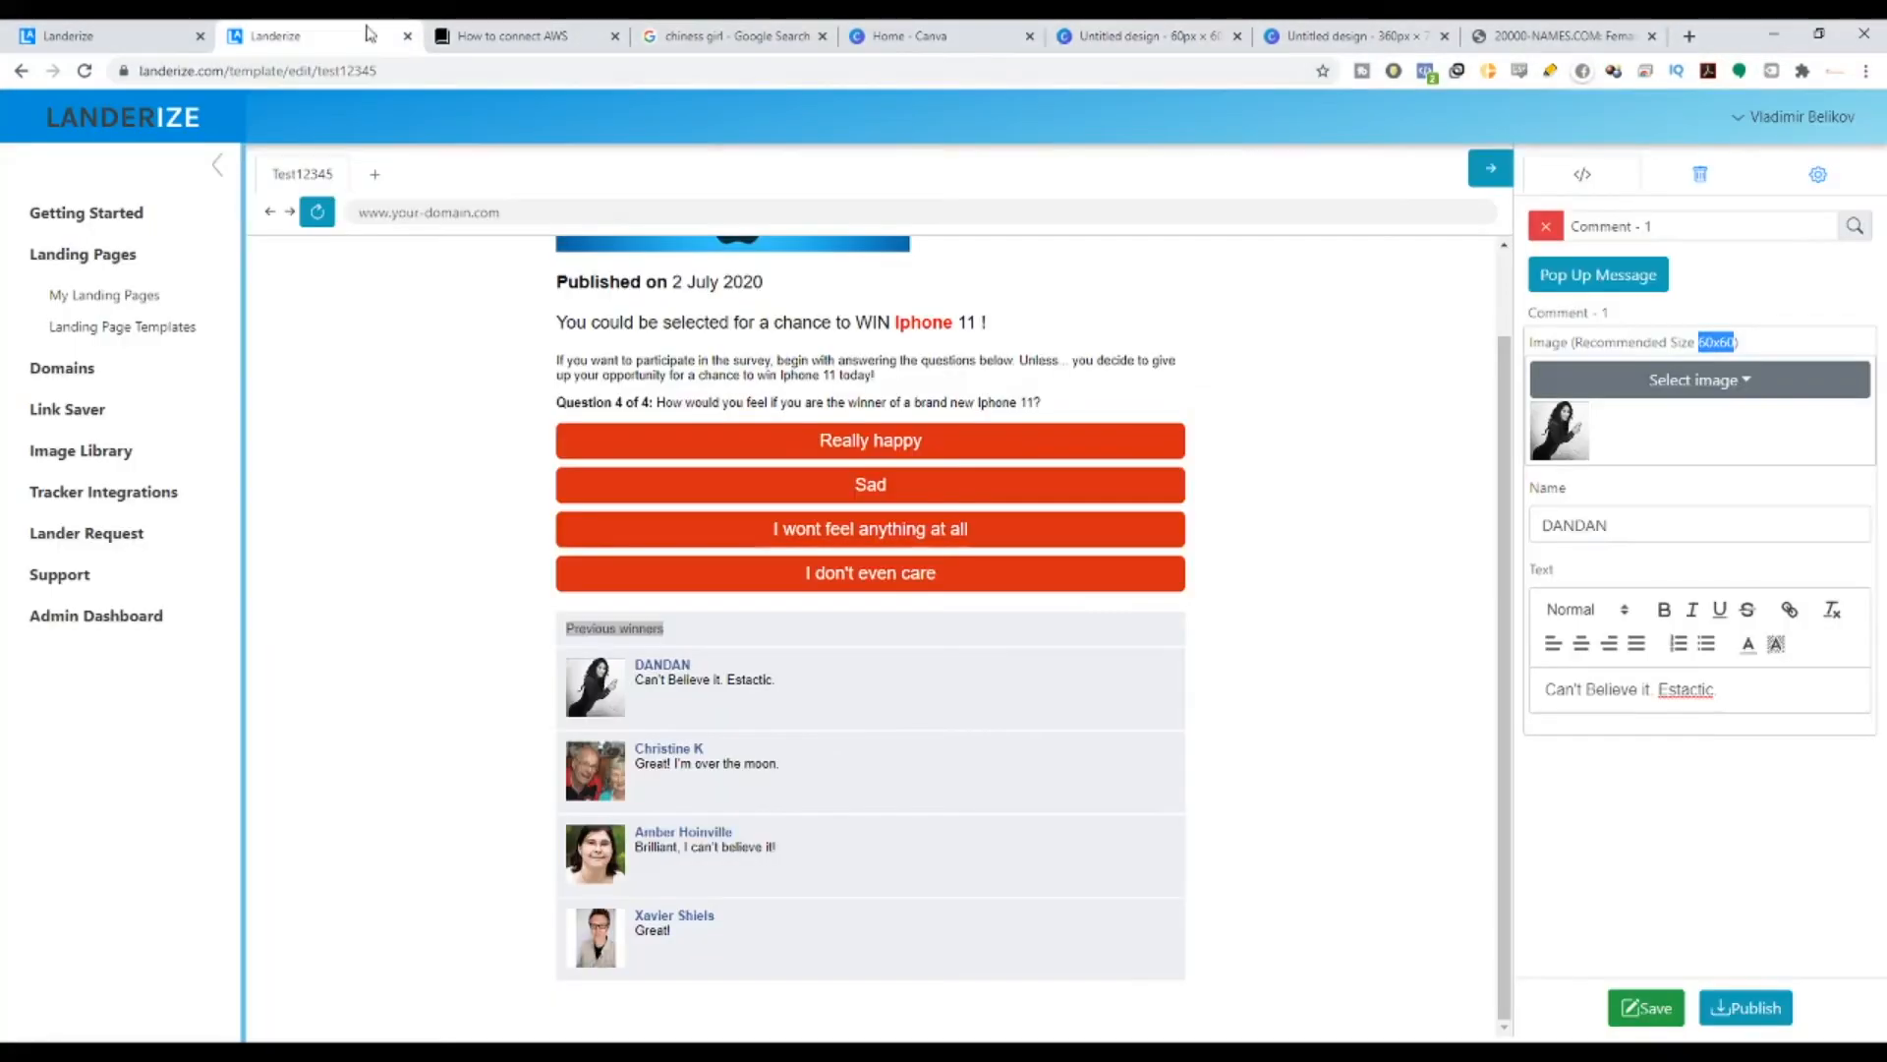
- Set the downloaded girl portrait as DANDAN's comment avatar, close the editor and save the template
click(1725, 391)
click(1803, 431)
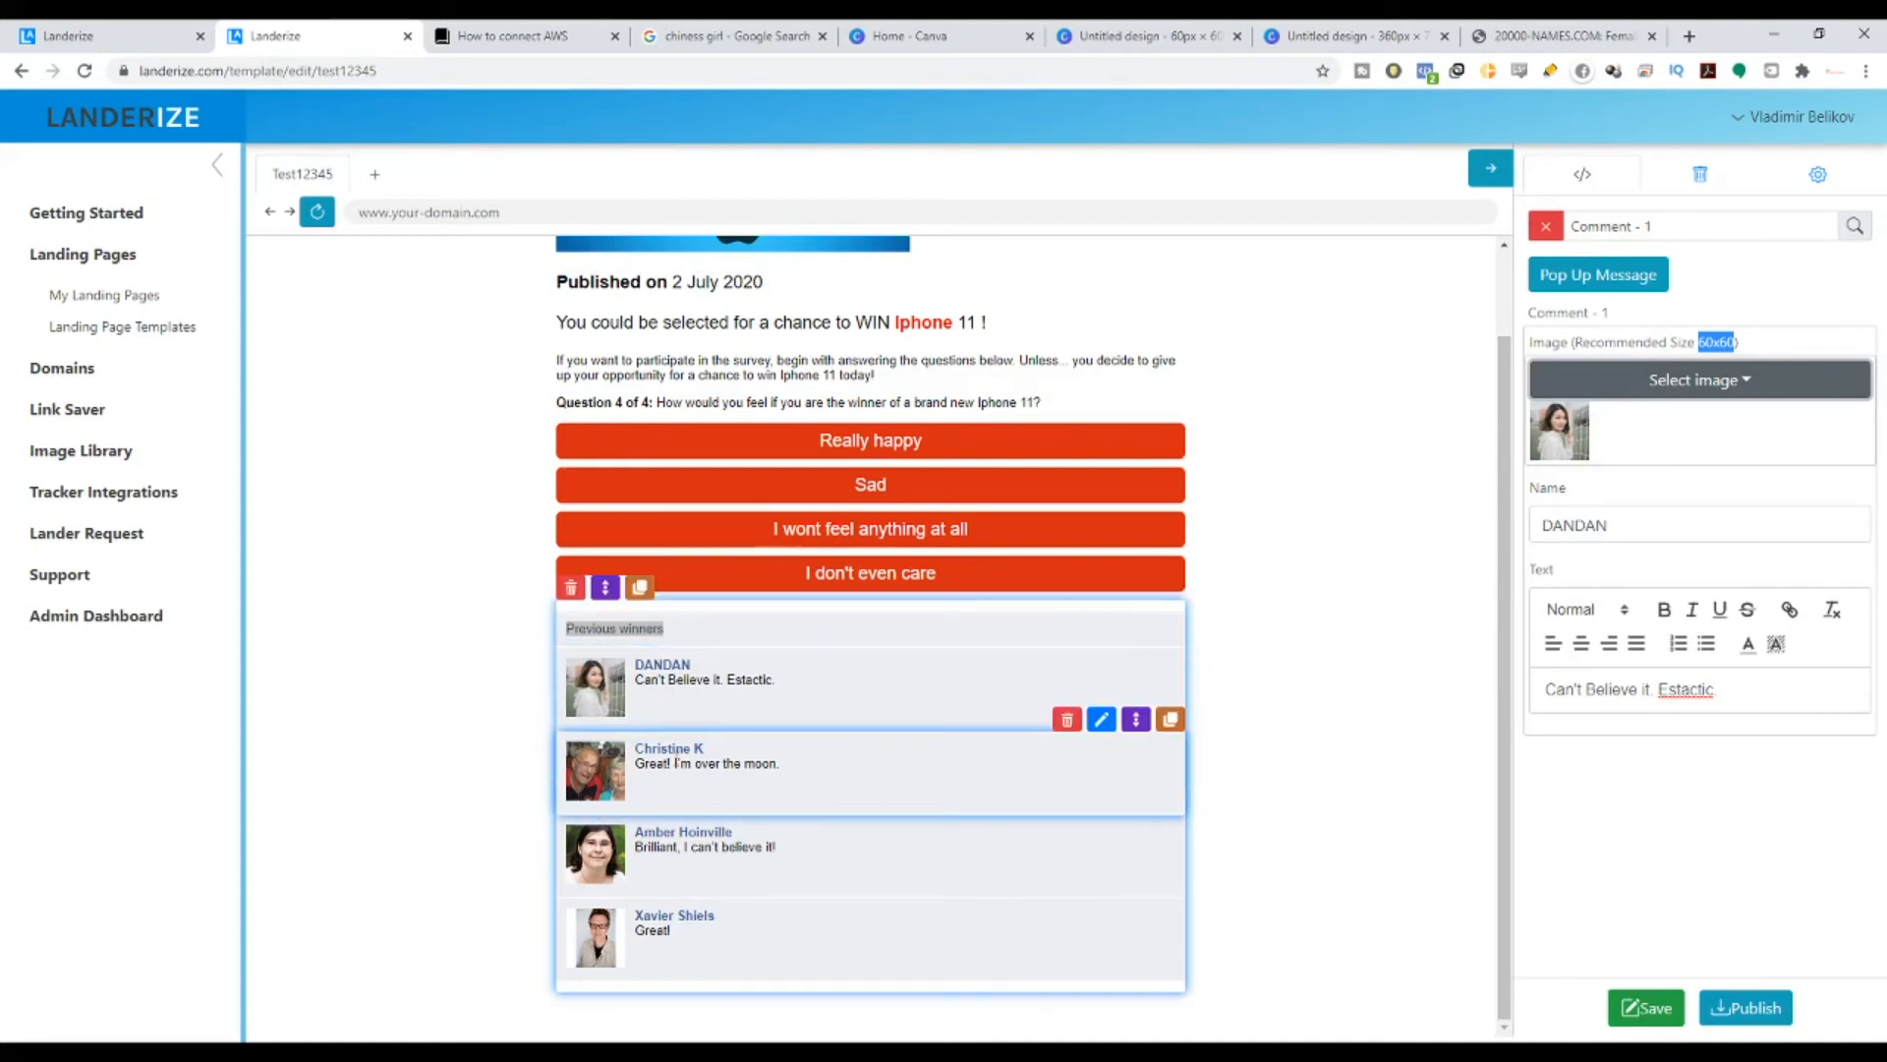
scroll(610, 594, up, 1)
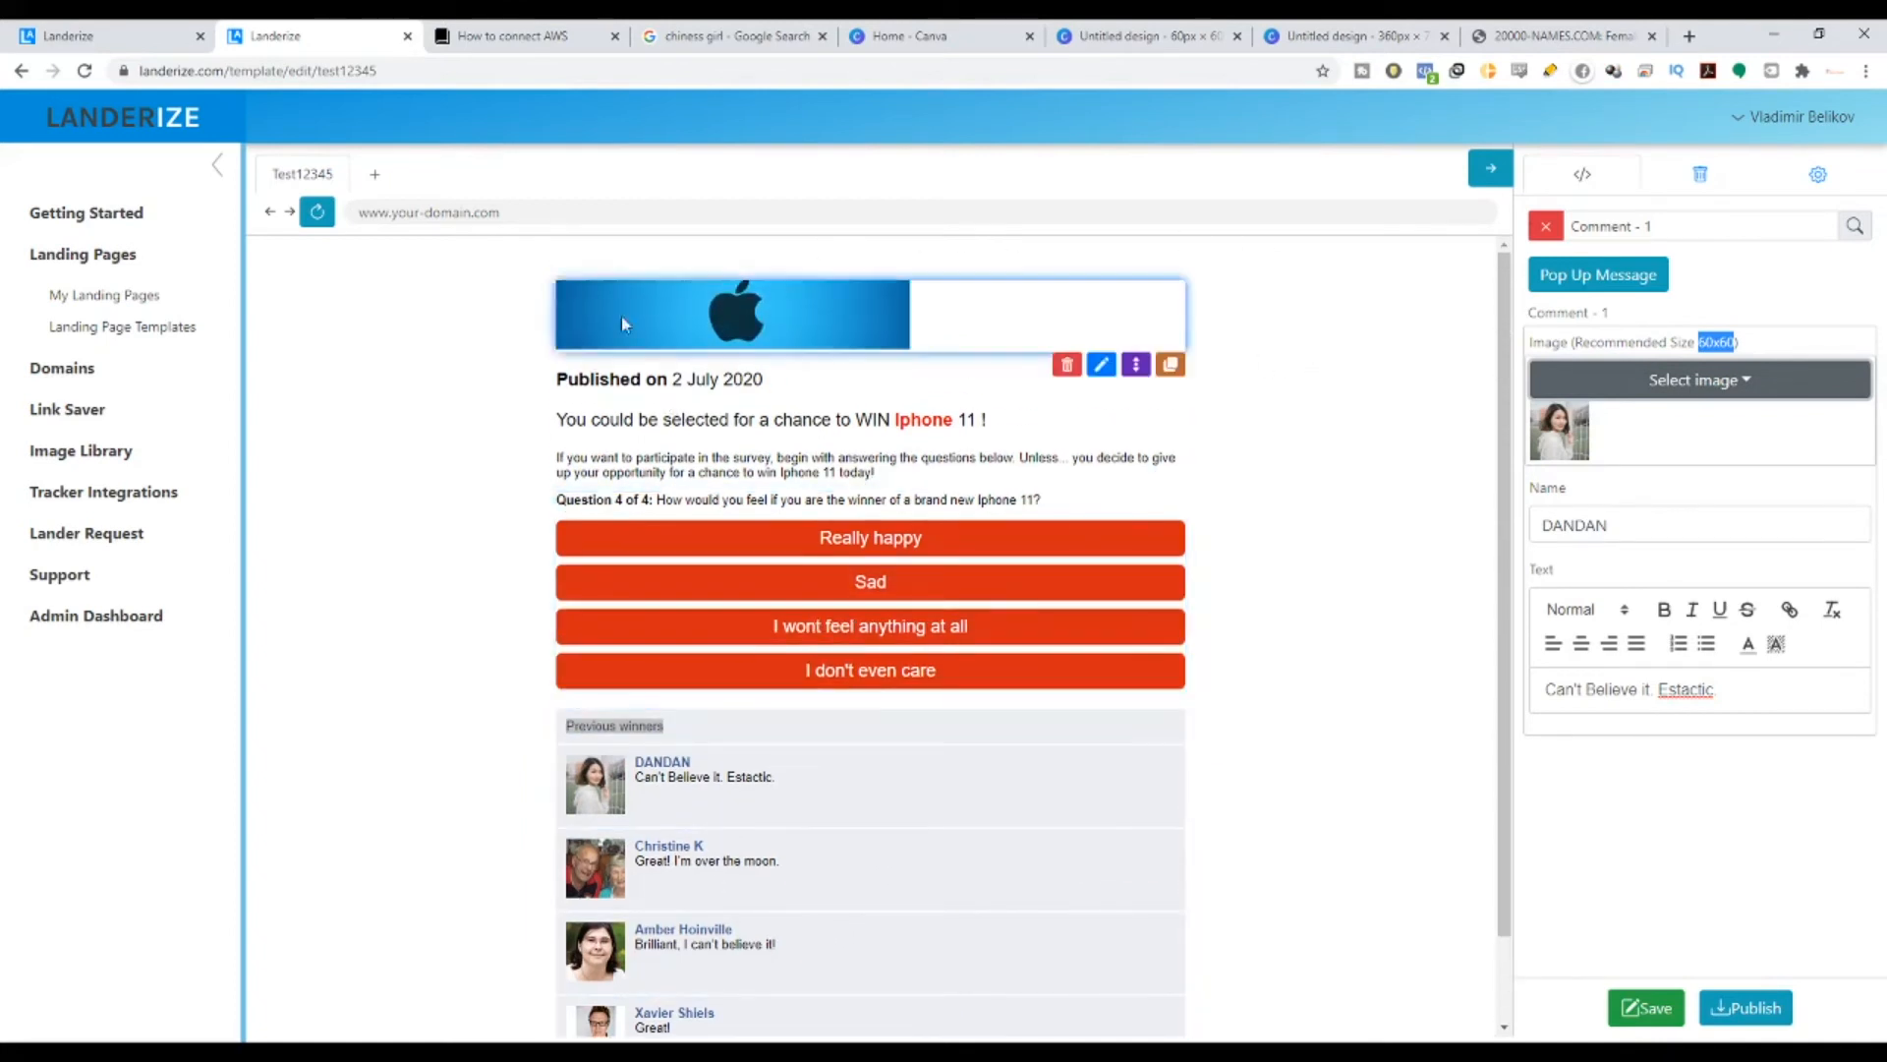
drag(559, 419, 1056, 499)
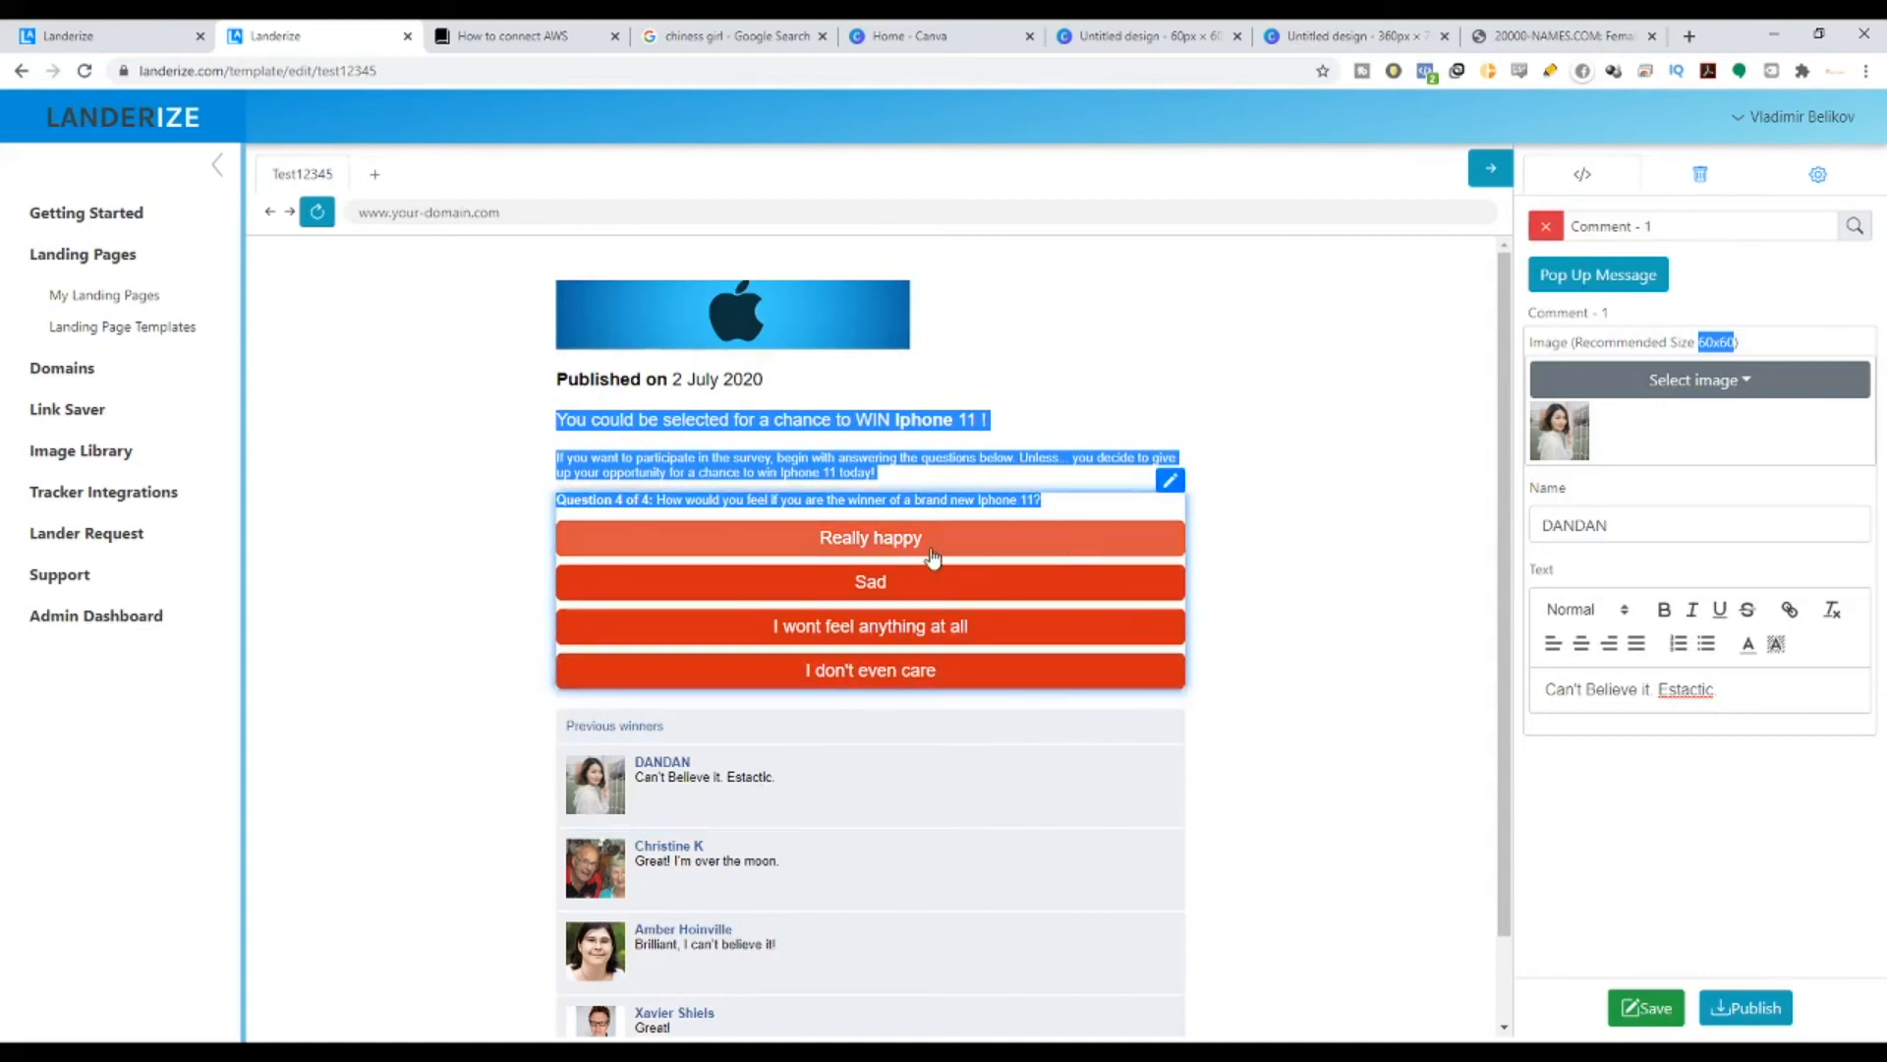
scroll(971, 768, down, 1)
scroll(971, 768, down, 1)
scroll(1496, 662, up, 2)
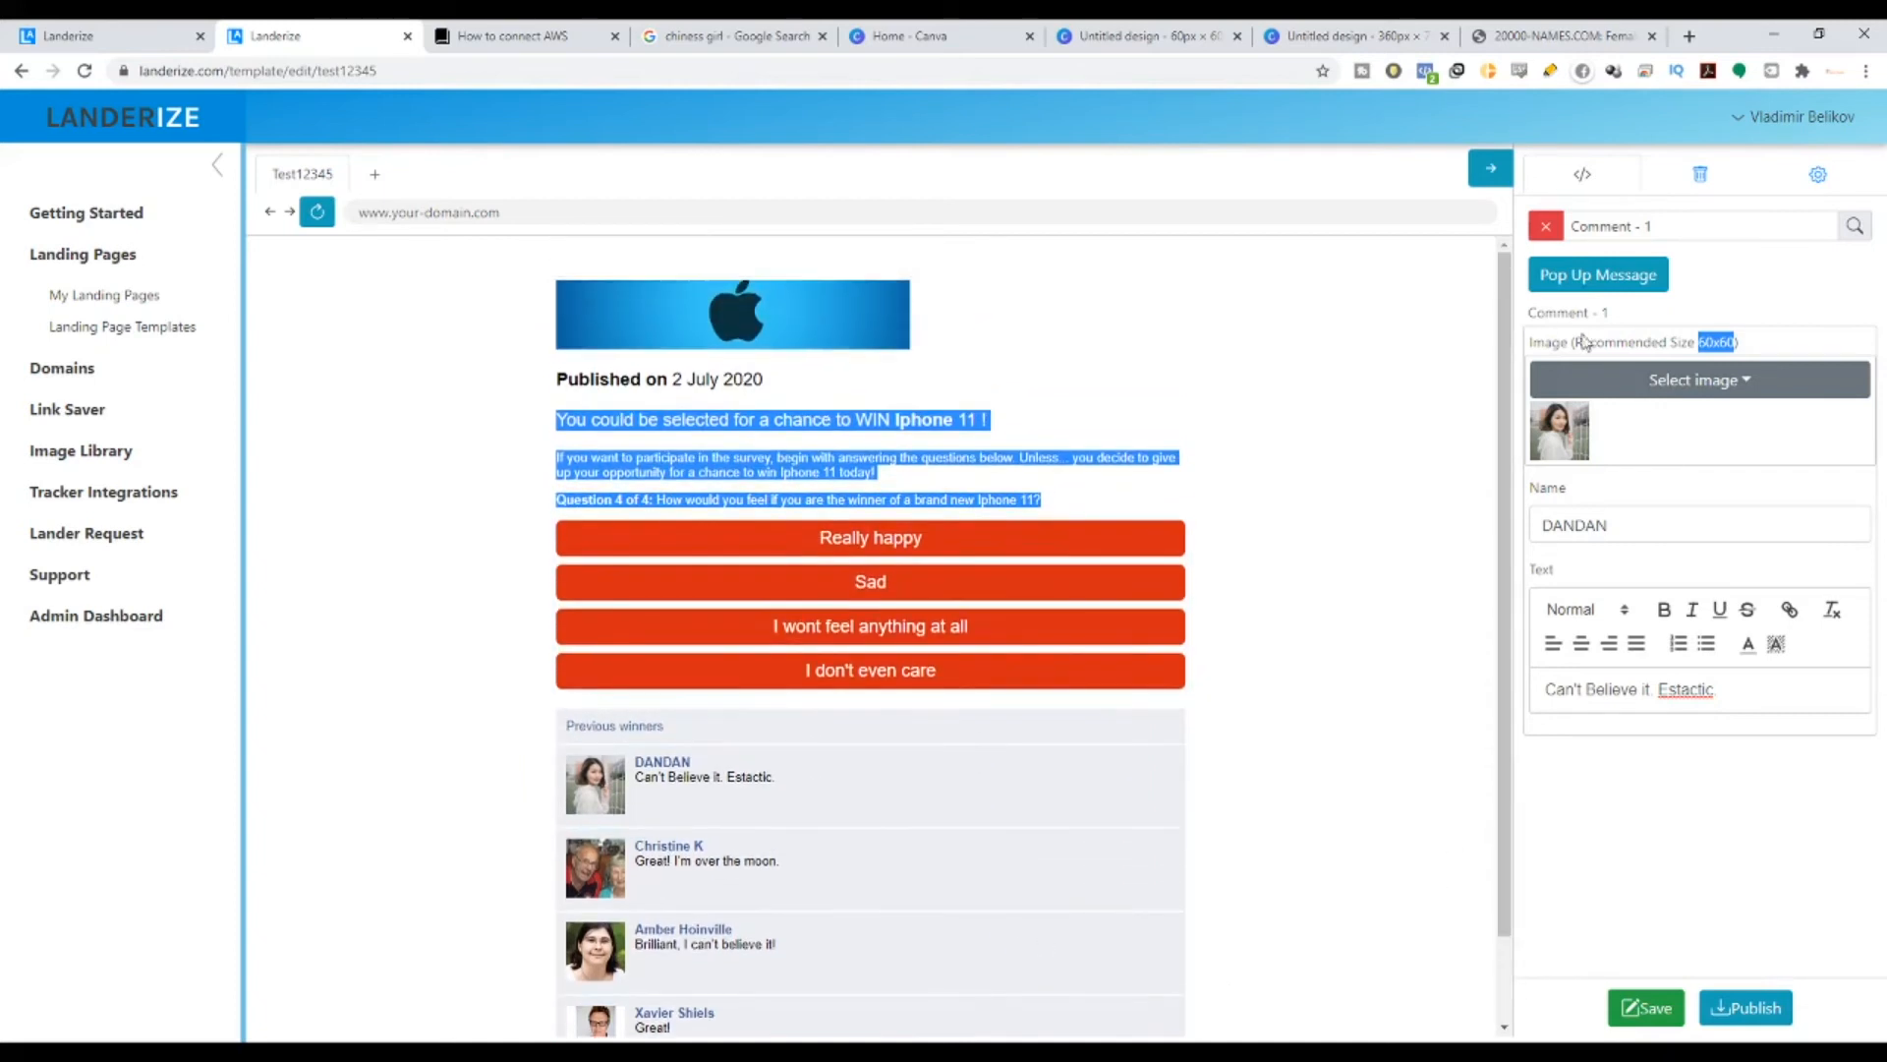
click(1544, 227)
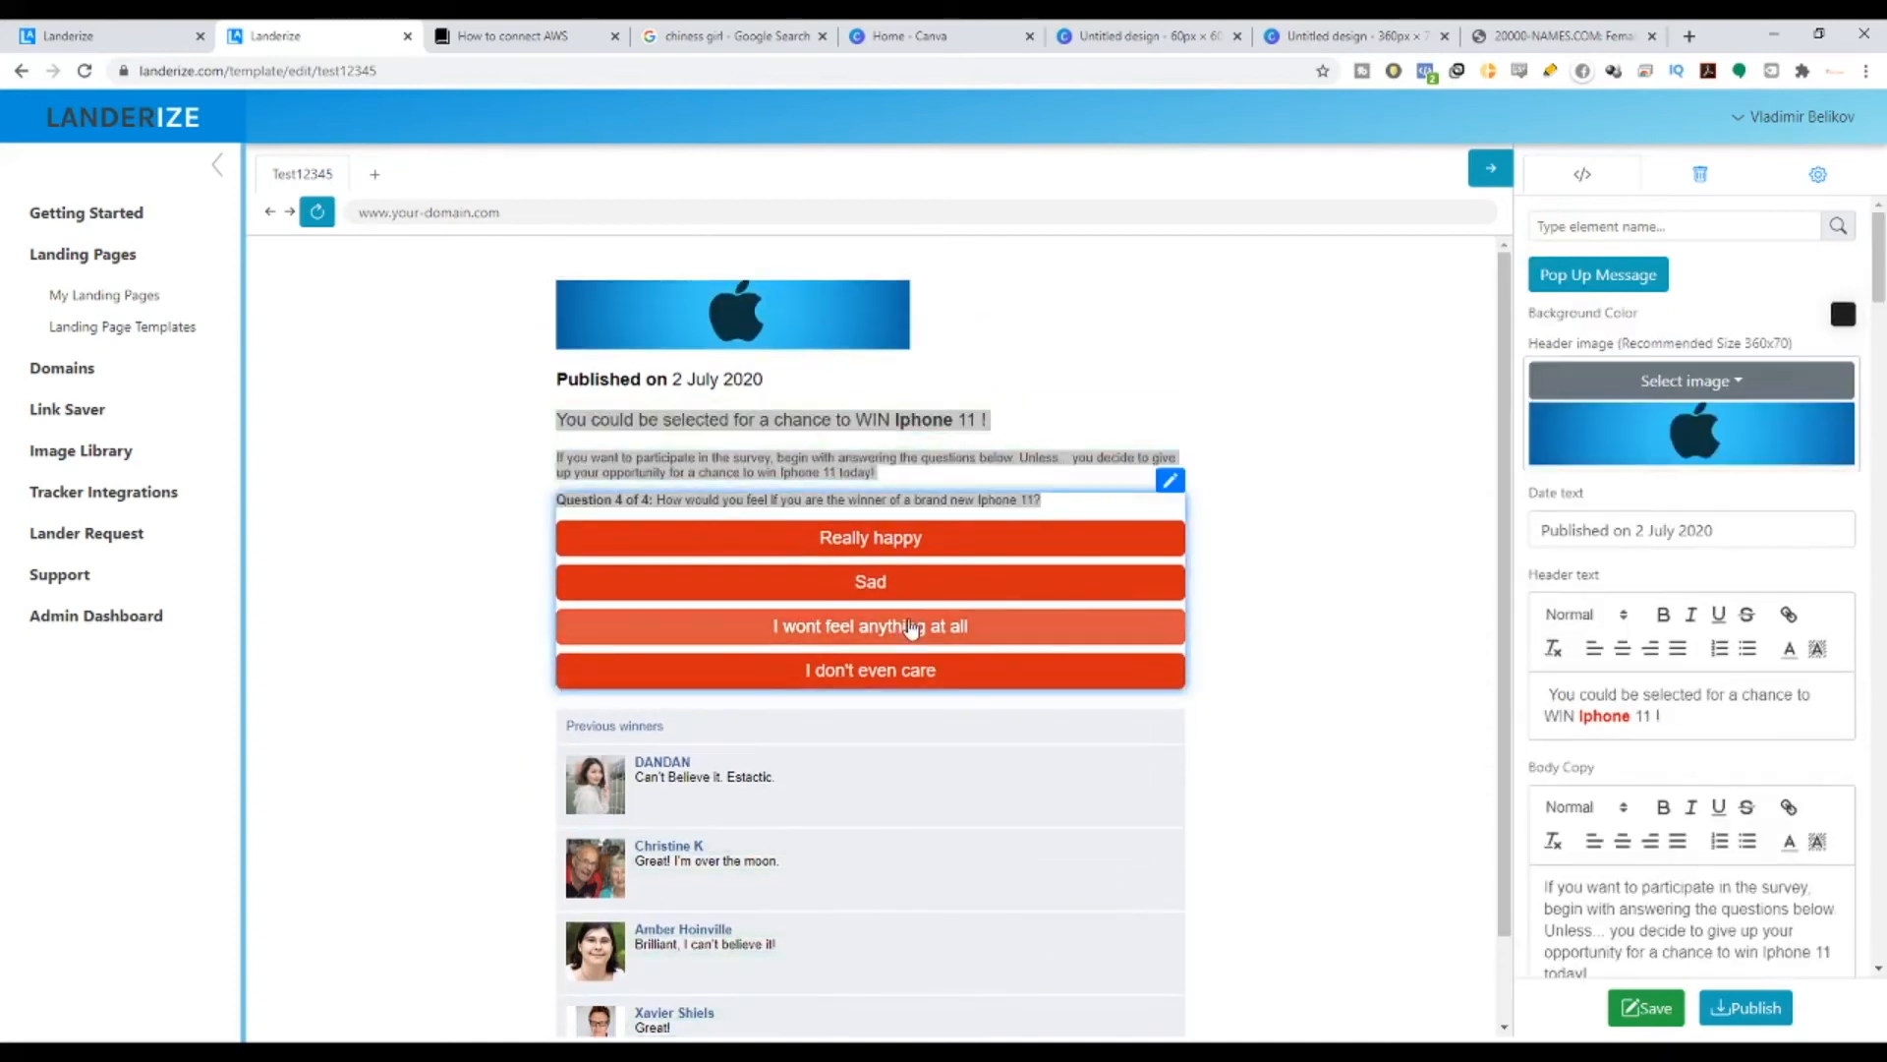
click(1636, 1011)
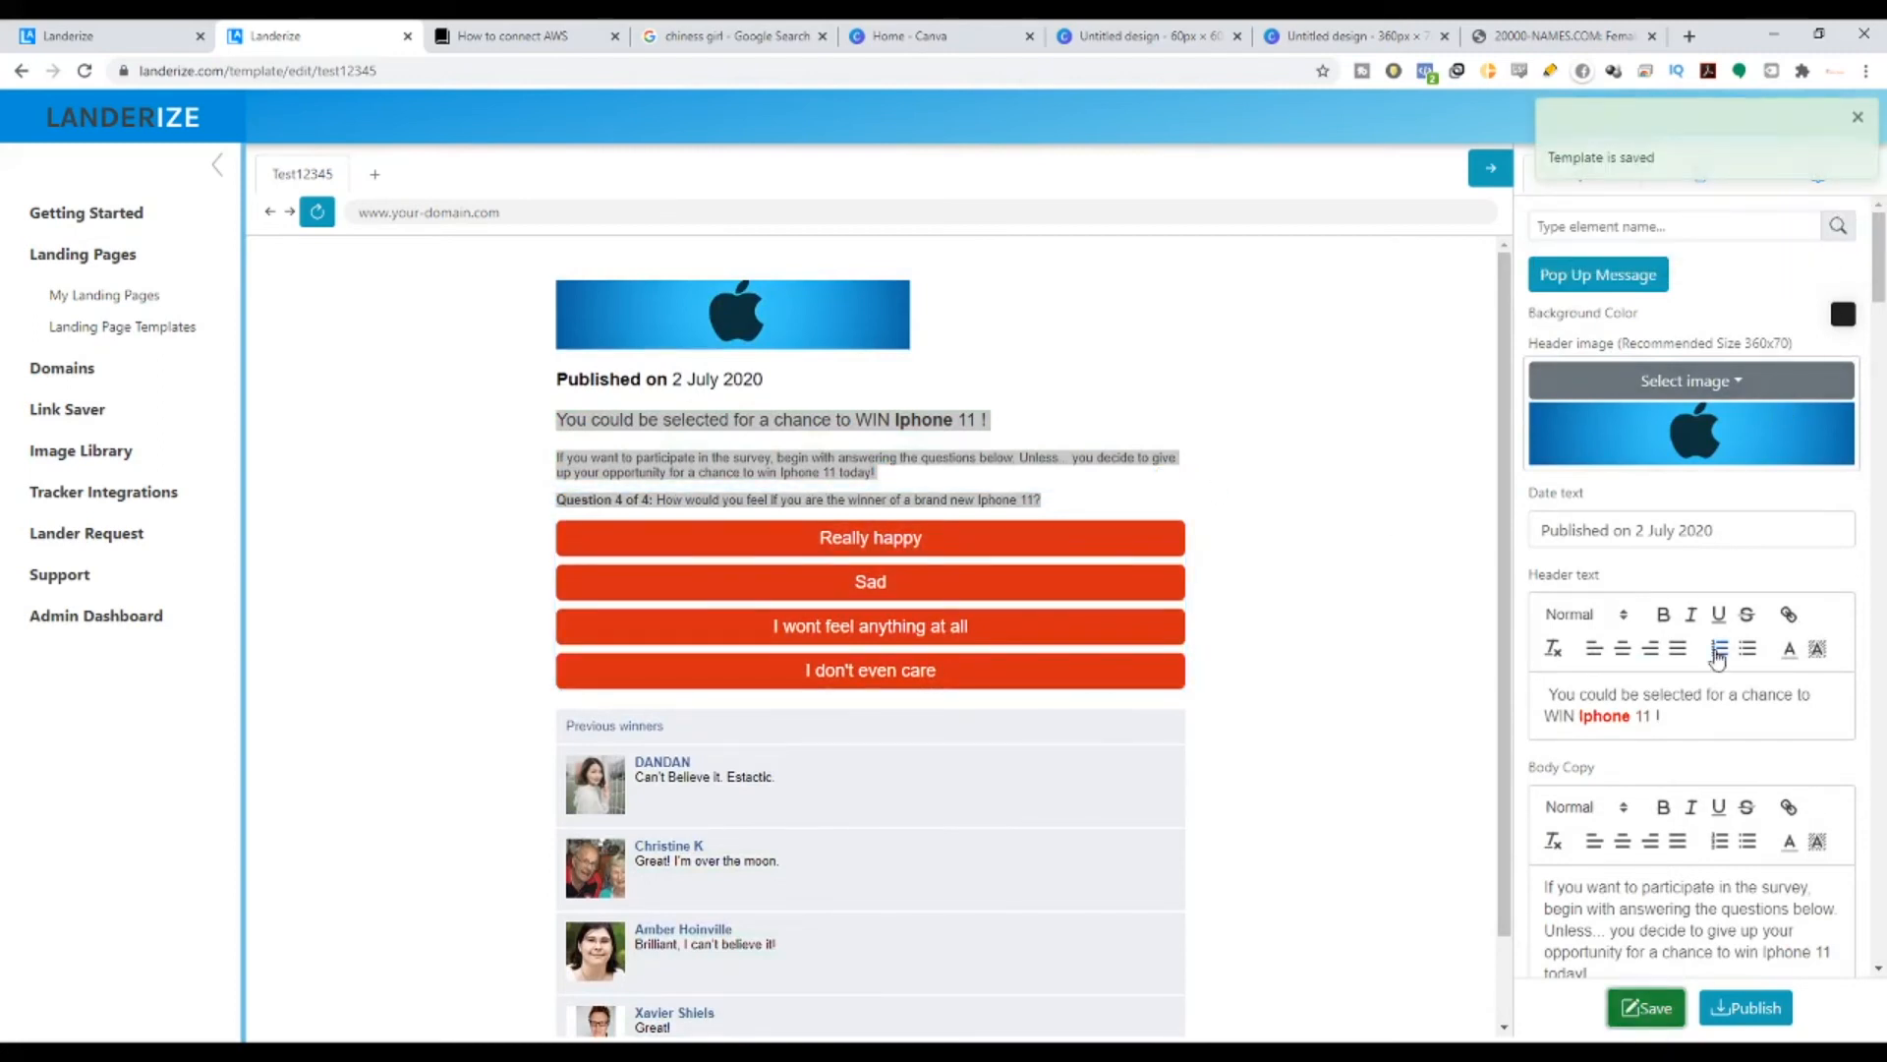
- Scroll down the settings panel to the popup text fields
scroll(1715, 639, down, 10)
scroll(1091, 570, down, 1)
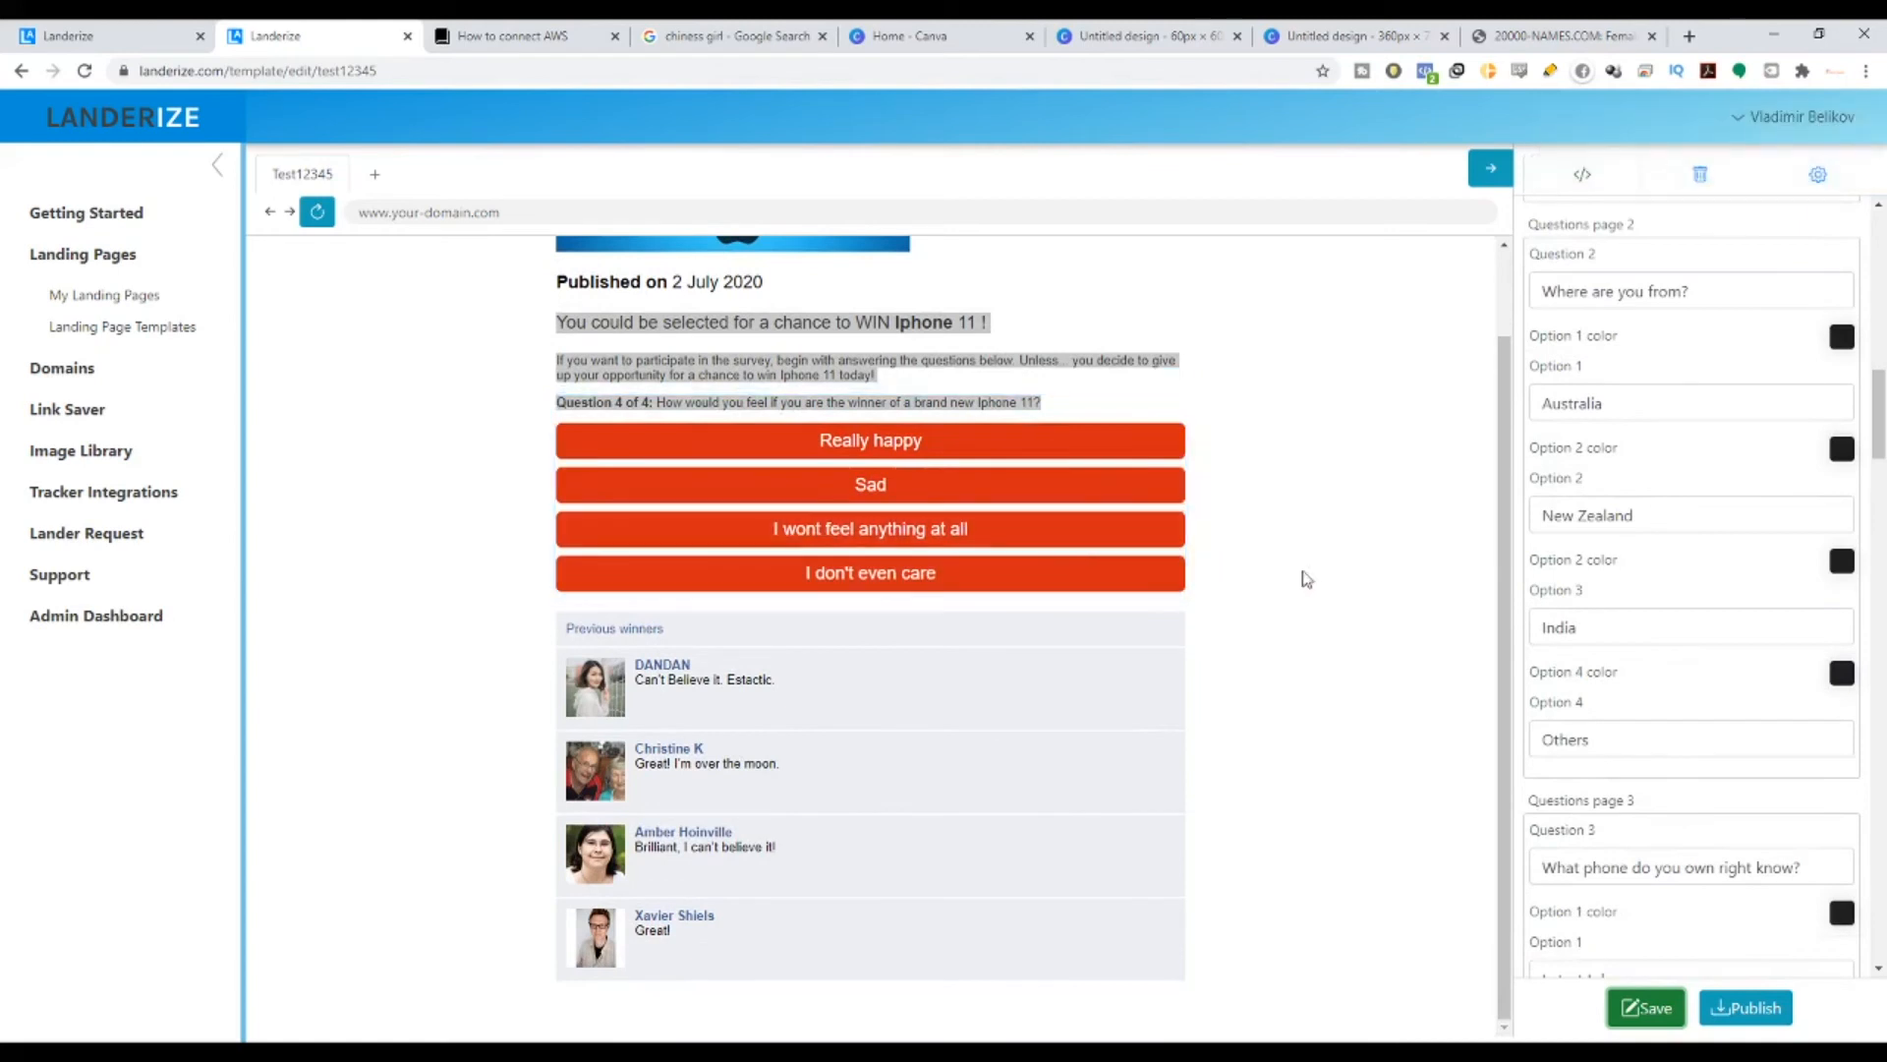
scroll(1749, 783, down, 10)
scroll(1752, 783, down, 15)
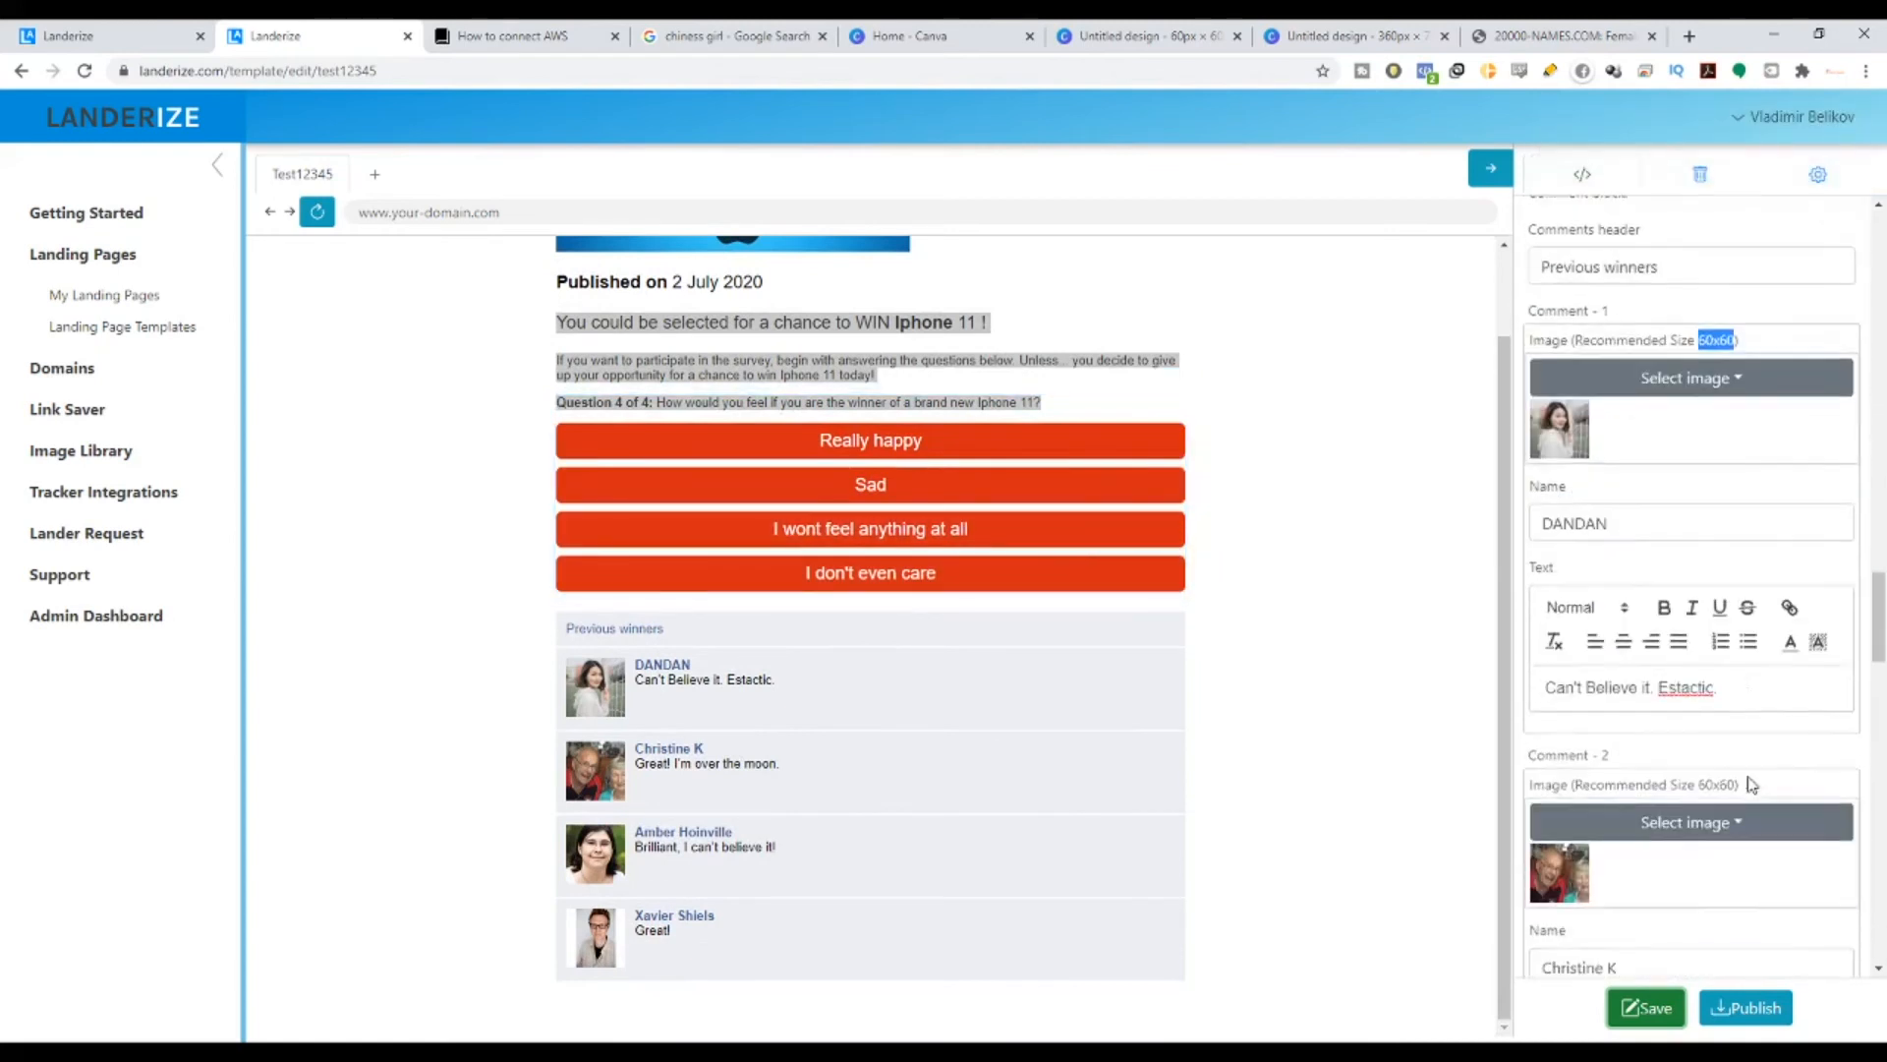
scroll(1751, 783, down, 8)
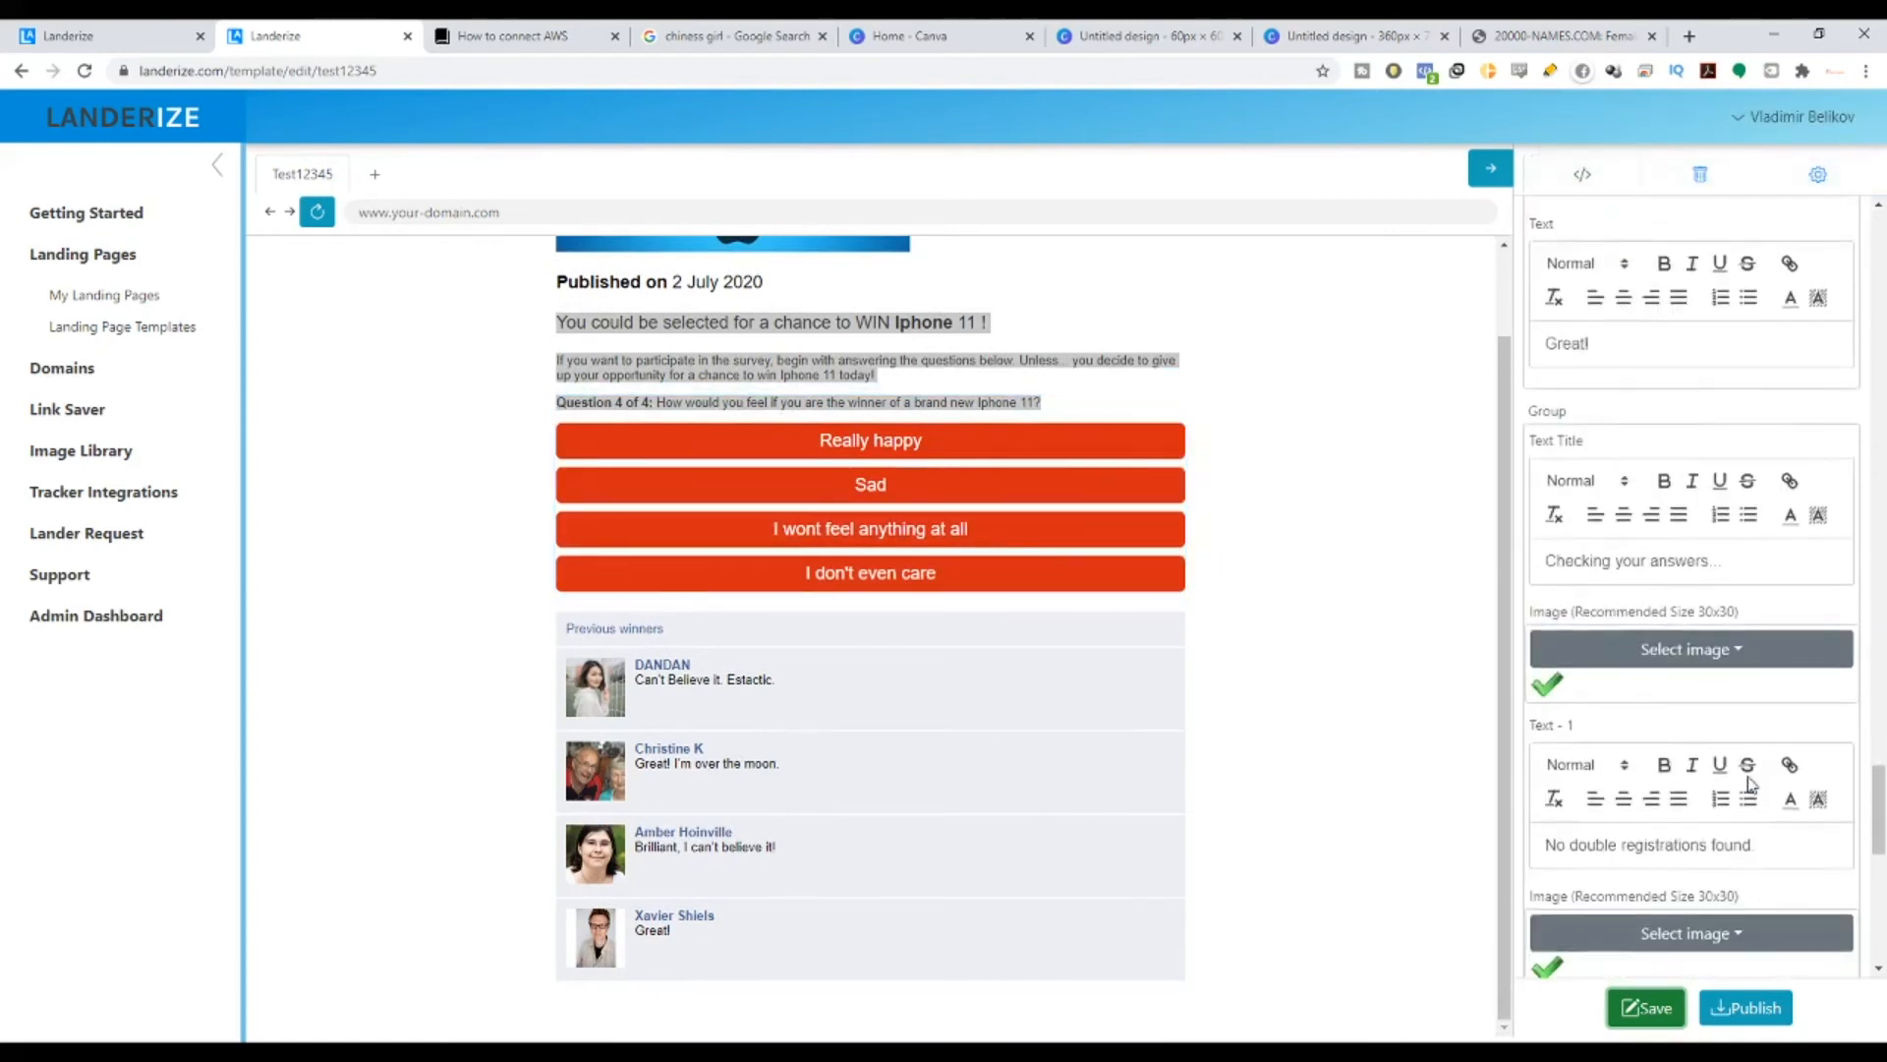
scroll(1650, 677, up, 2)
scroll(1651, 676, down, 1)
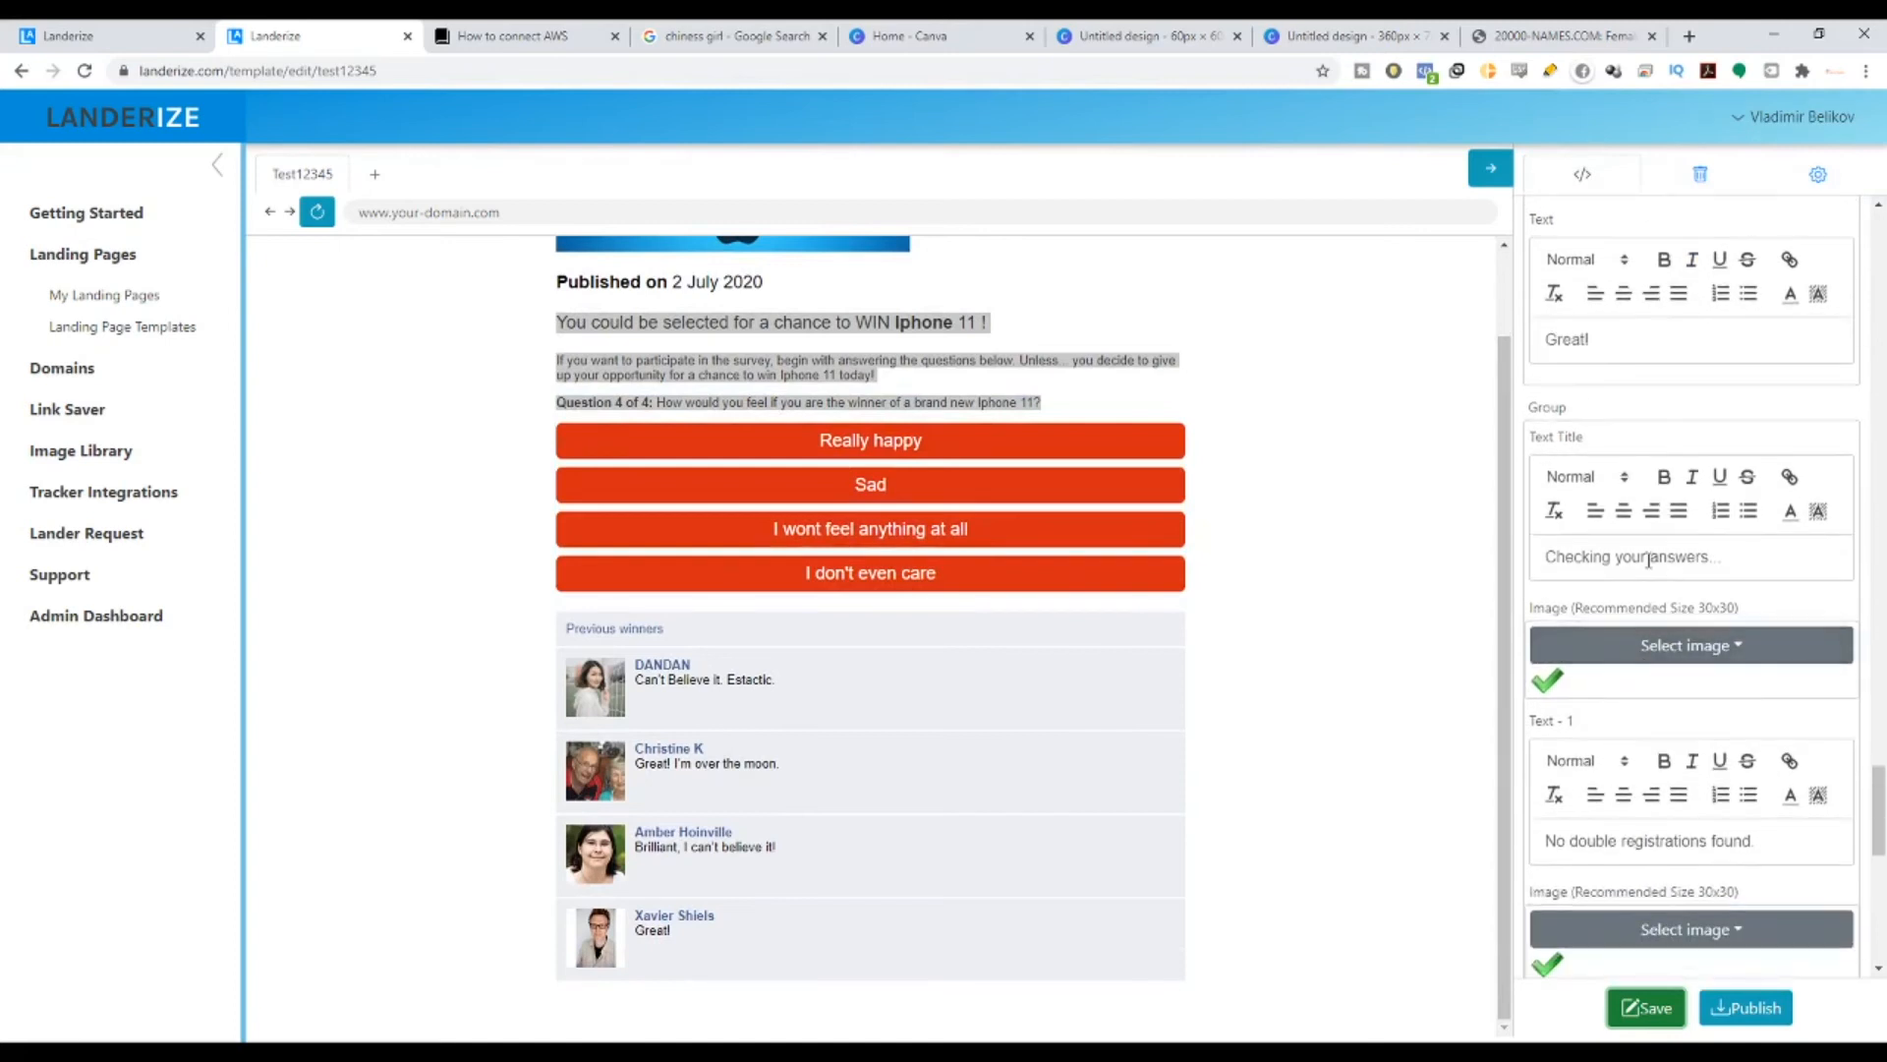
- Look over several popup text entries, then answer 'Really happy' in the preview to test the quiz
drag(1547, 557, 1673, 557)
scroll(1612, 716, down, 2)
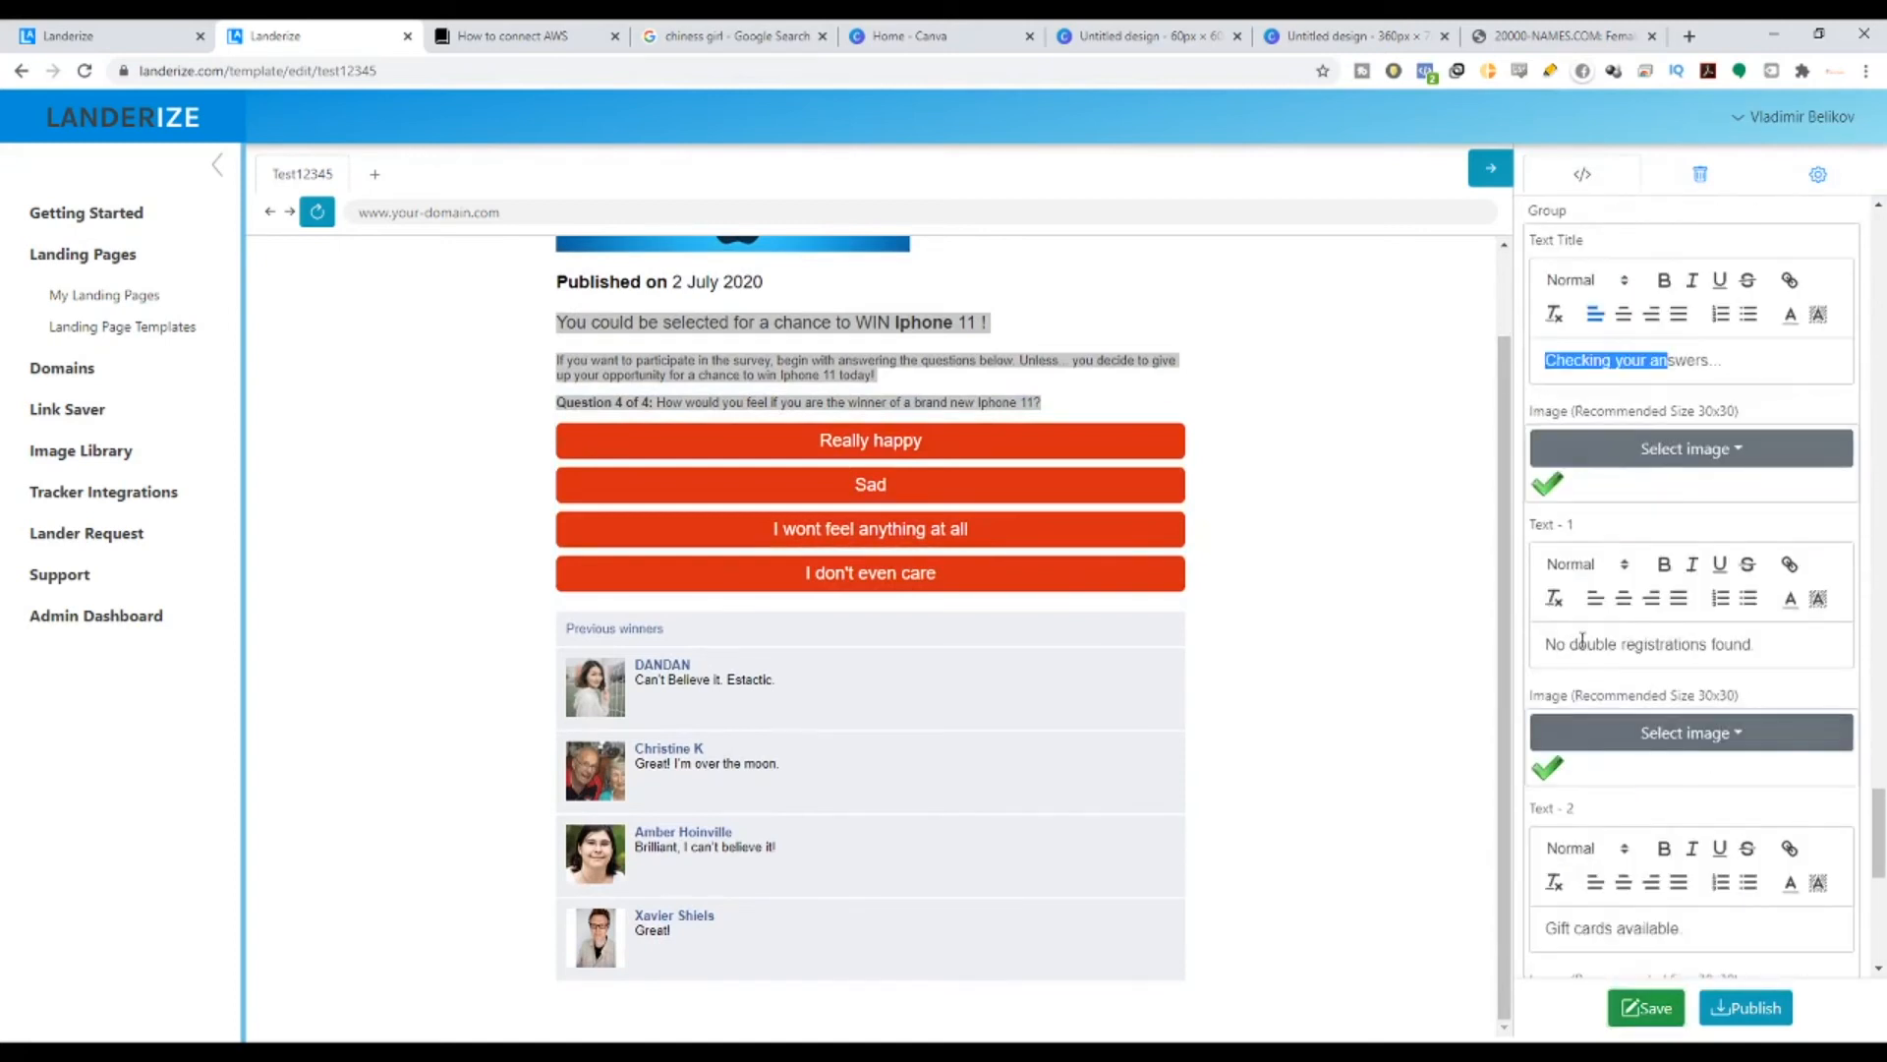
drag(1577, 645, 1710, 645)
scroll(1690, 644, down, 3)
drag(1560, 632, 1676, 633)
scroll(1675, 632, down, 3)
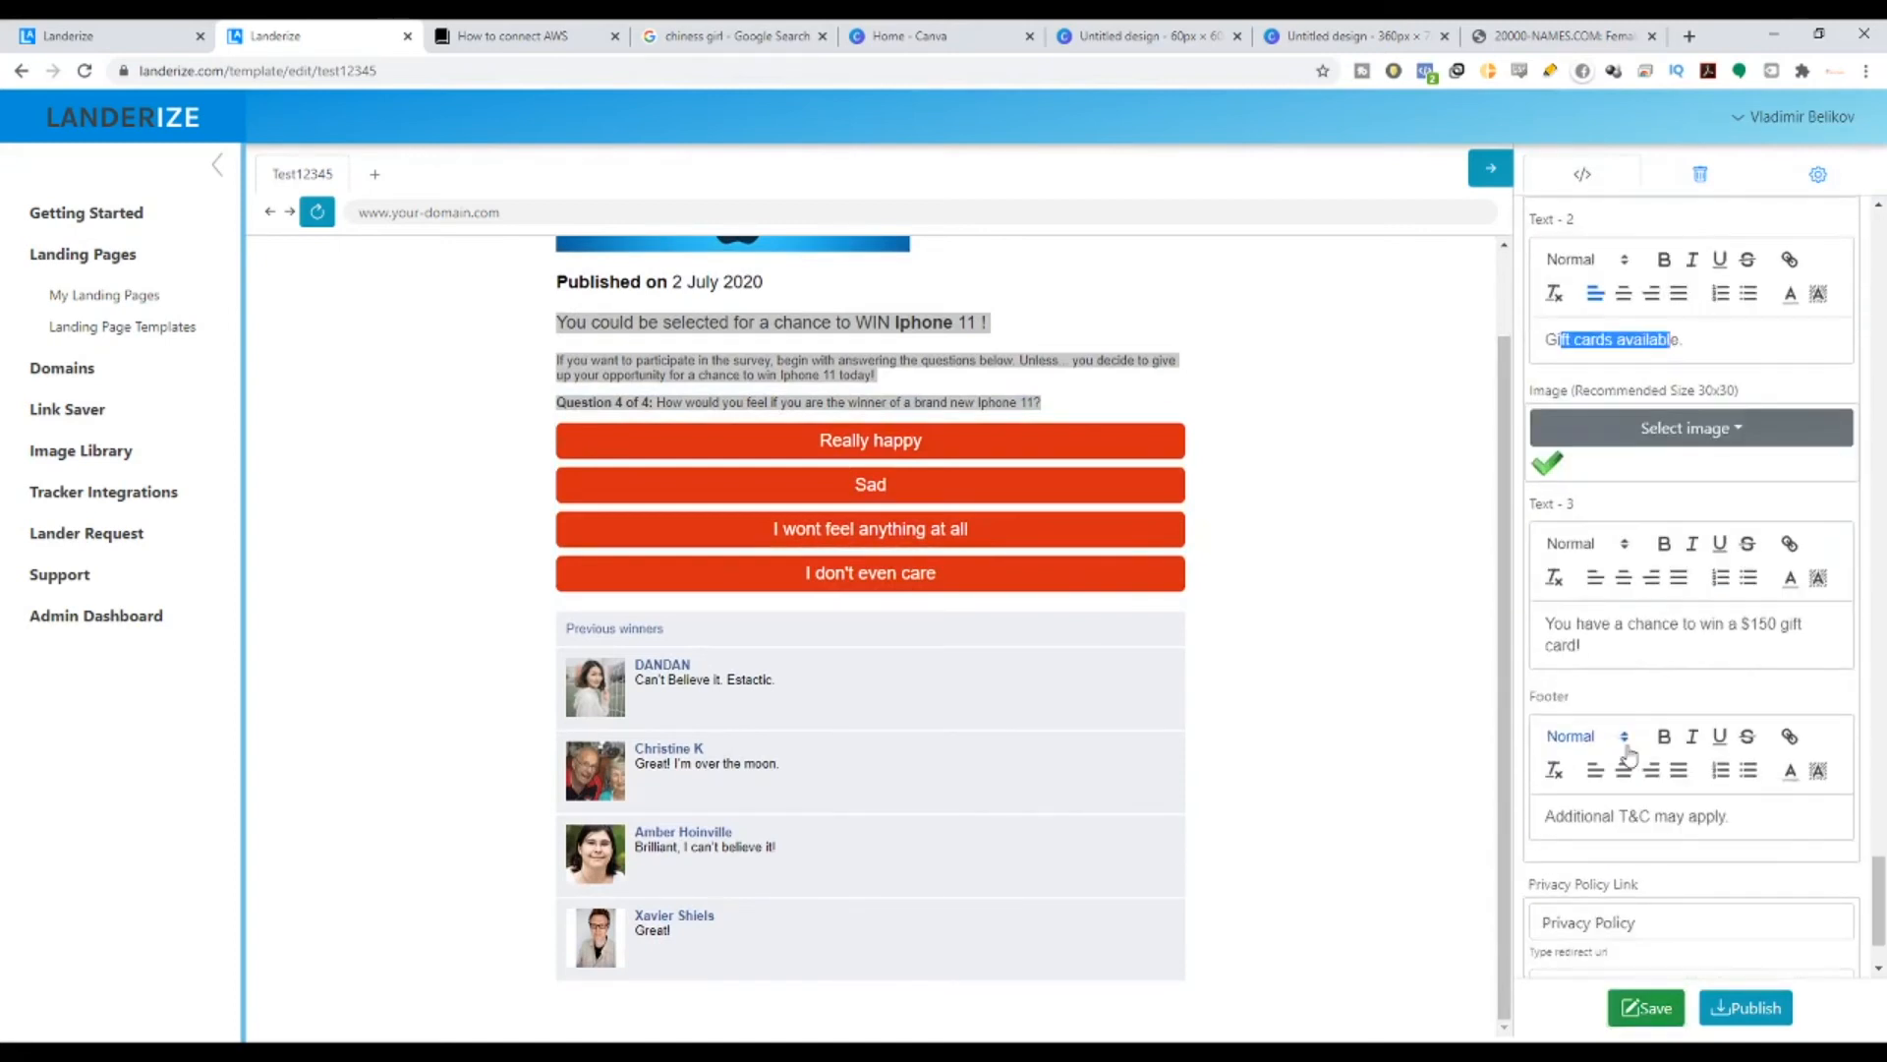
drag(1562, 624, 1819, 653)
scroll(1789, 678, down, 1)
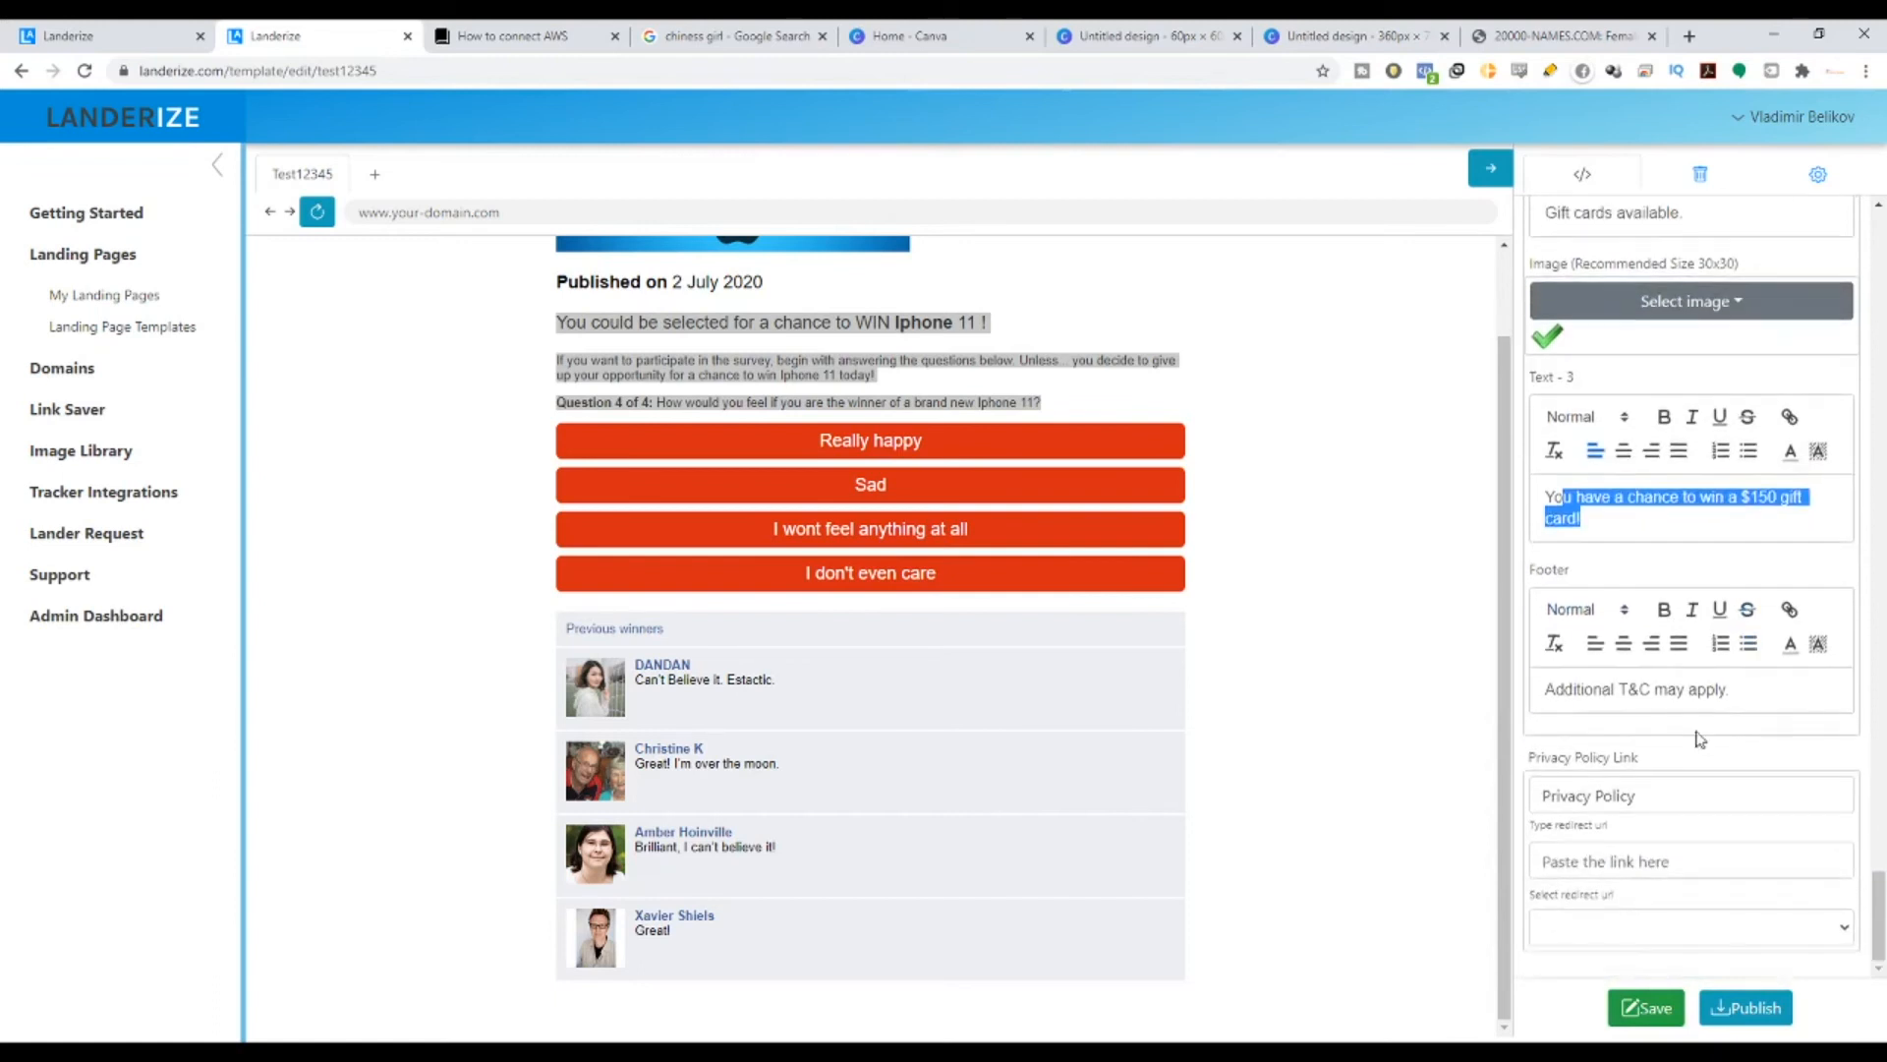
click(866, 449)
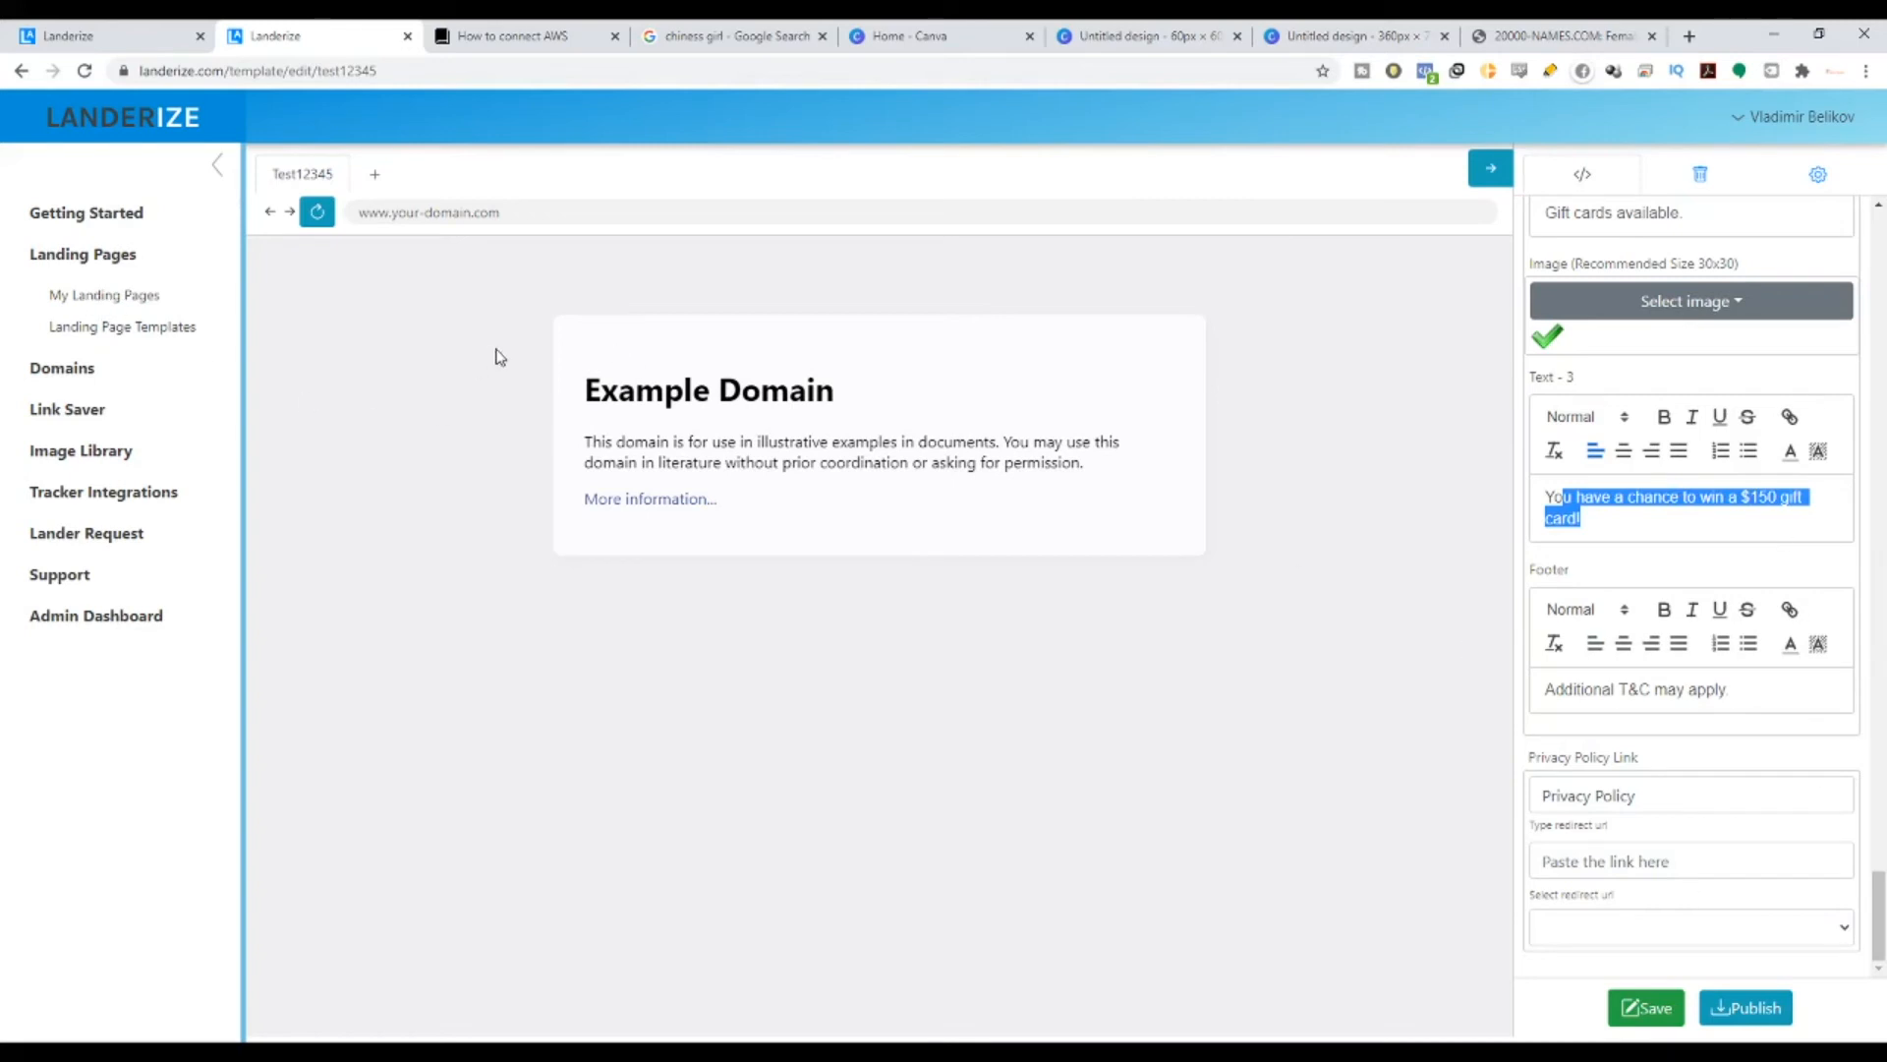
- Reopen the Test12345 landing page for editing from the Landerize dashboard
click(122, 299)
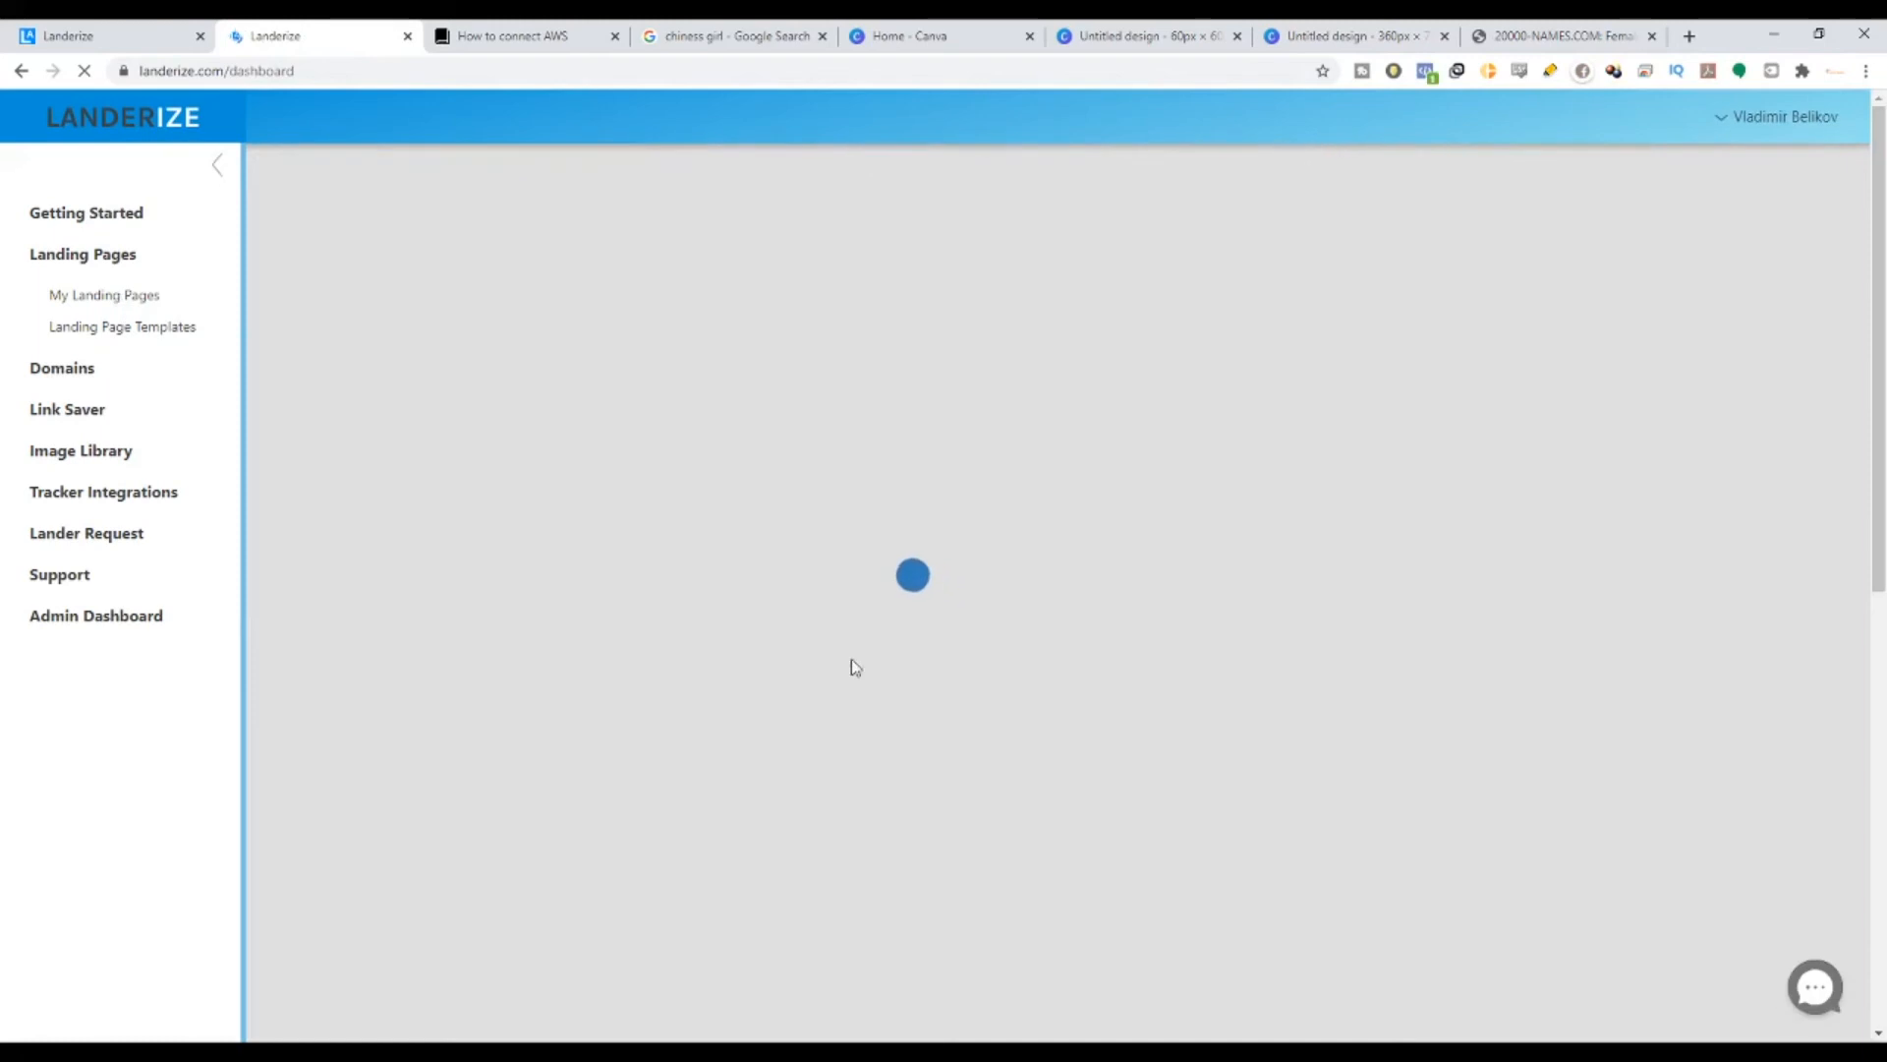
scroll(1022, 761, down, 8)
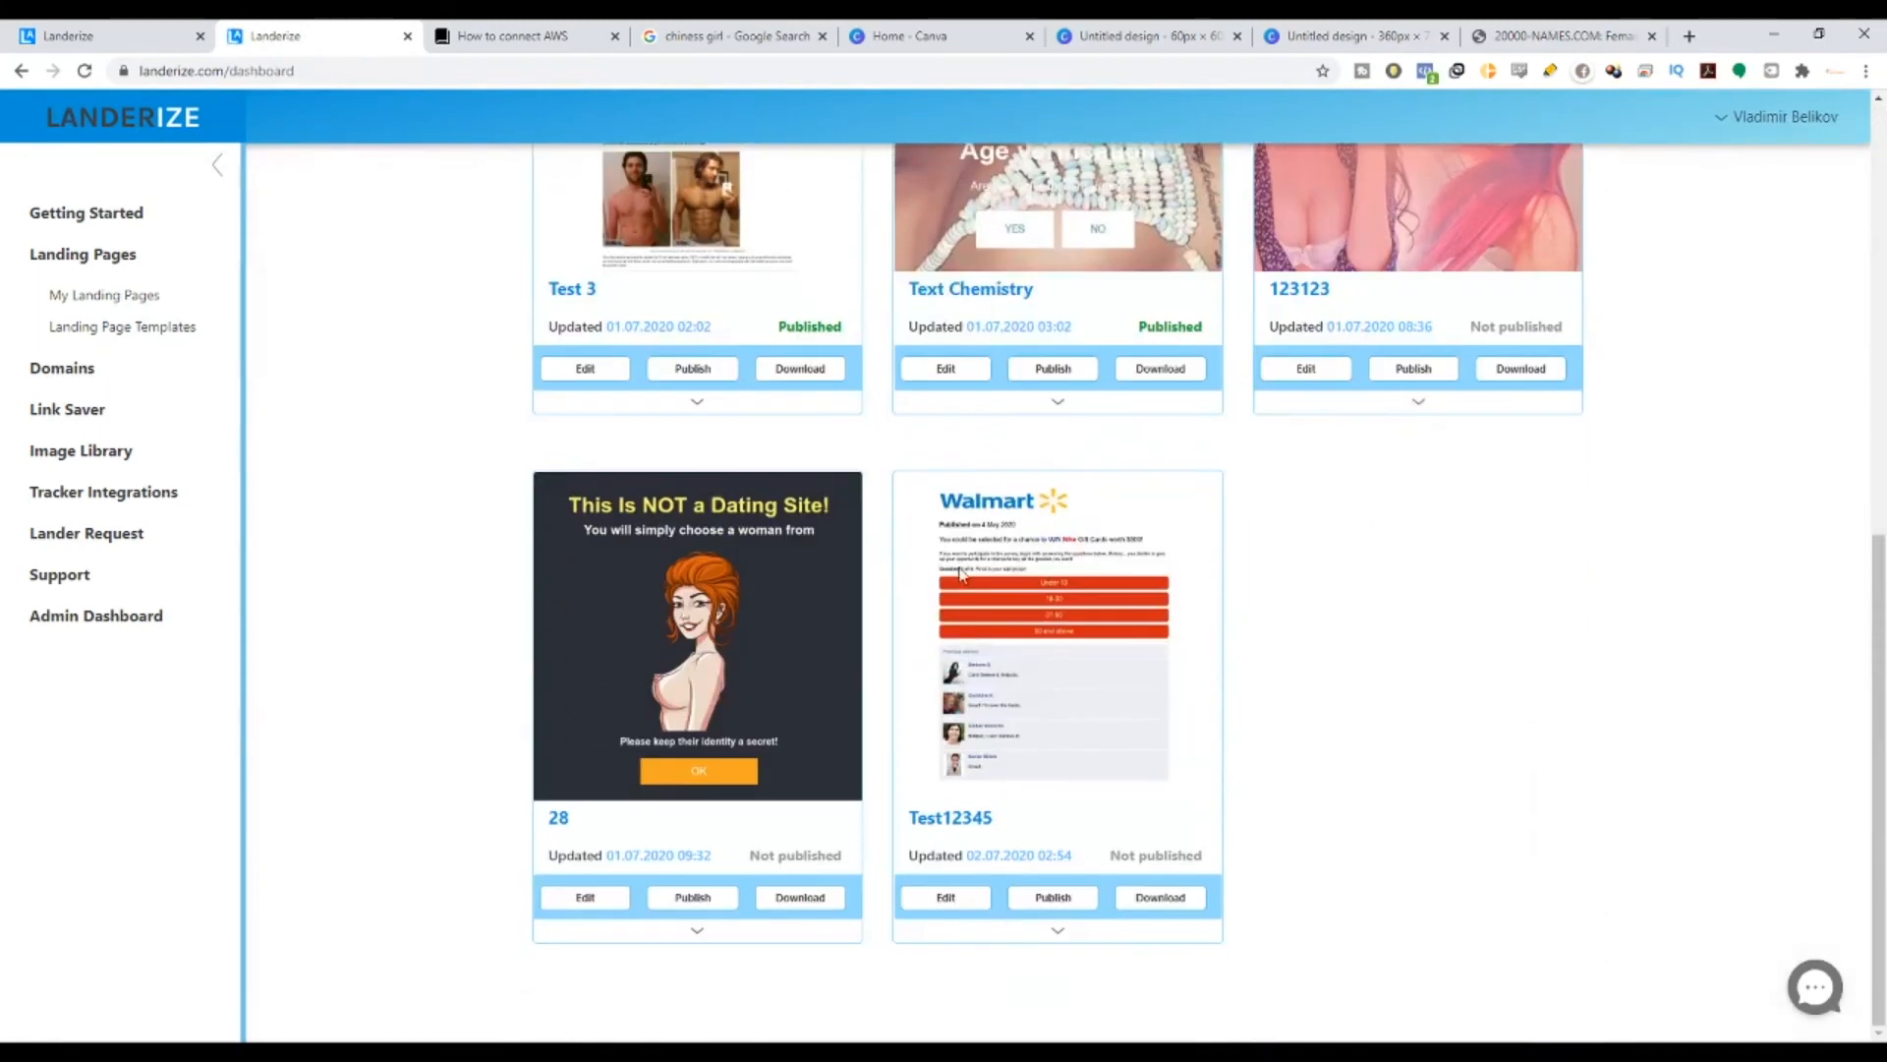
click(950, 899)
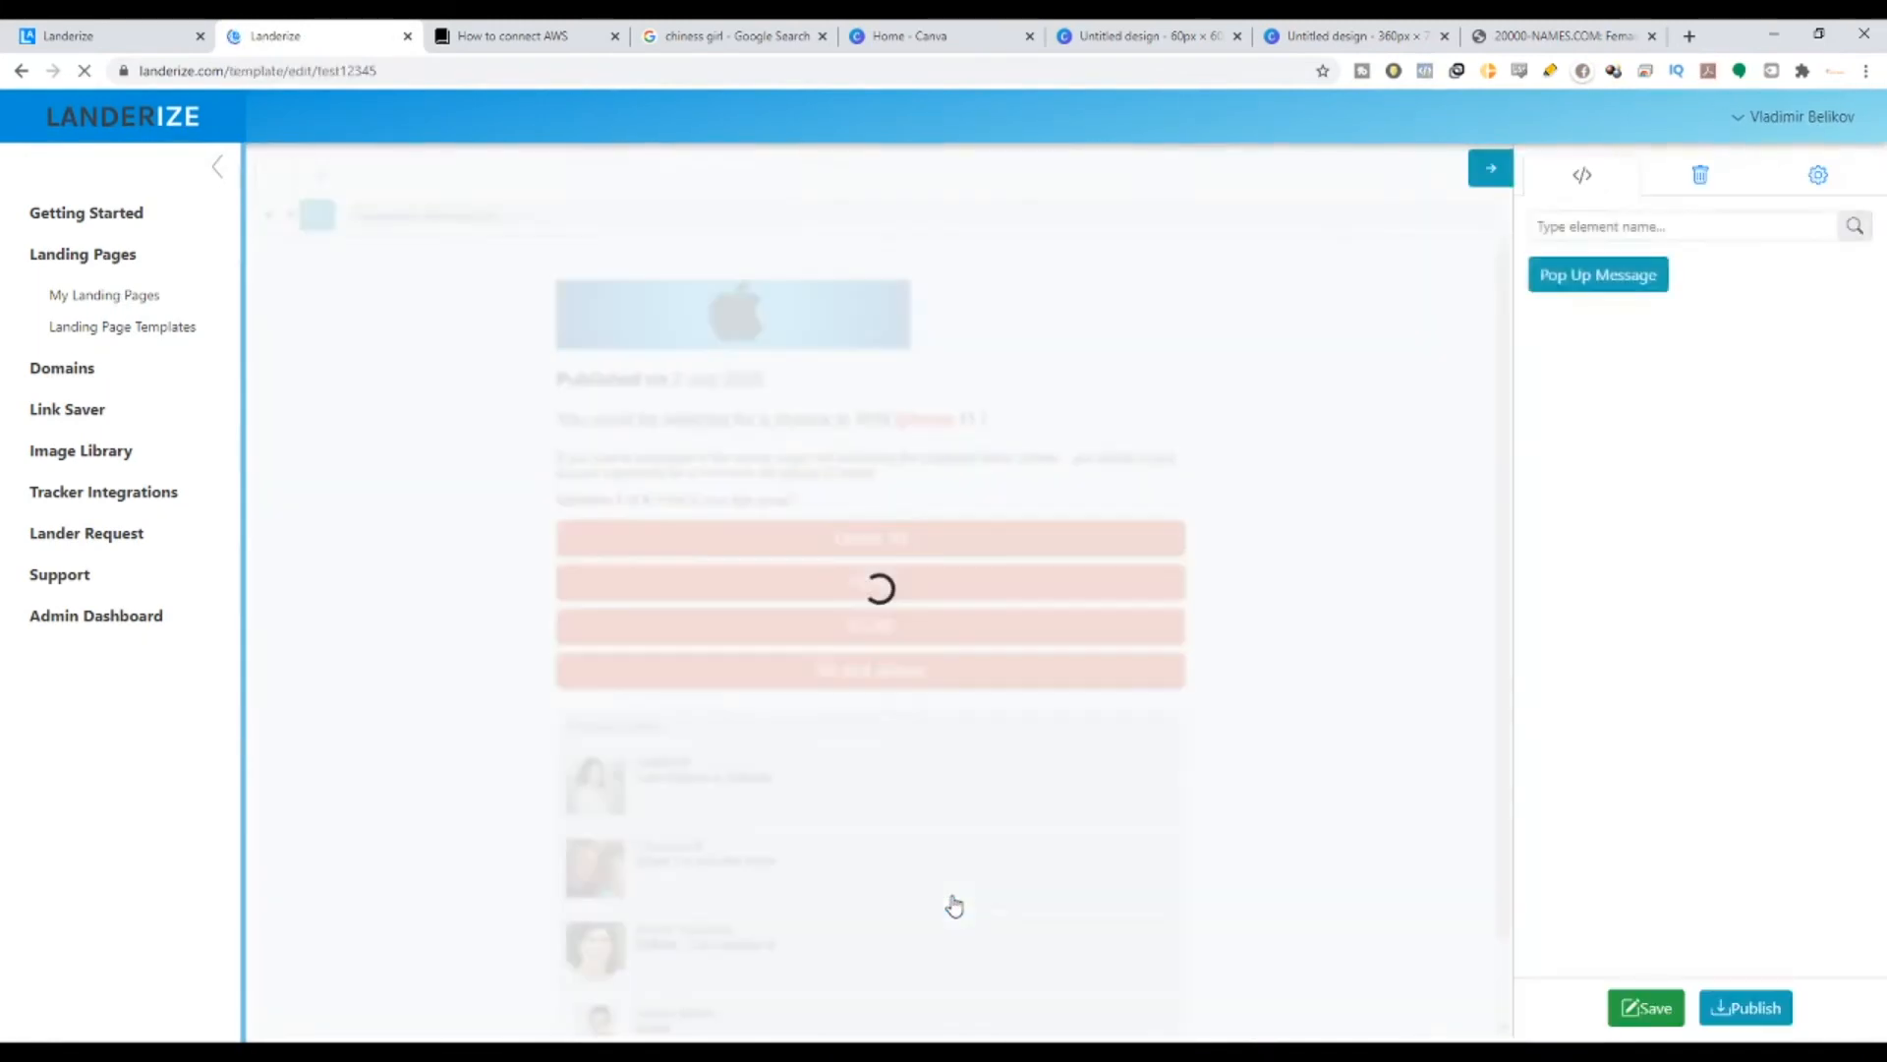
- Scroll the settings panel down to the popup's Group text fields
drag(1878, 257, 1884, 570)
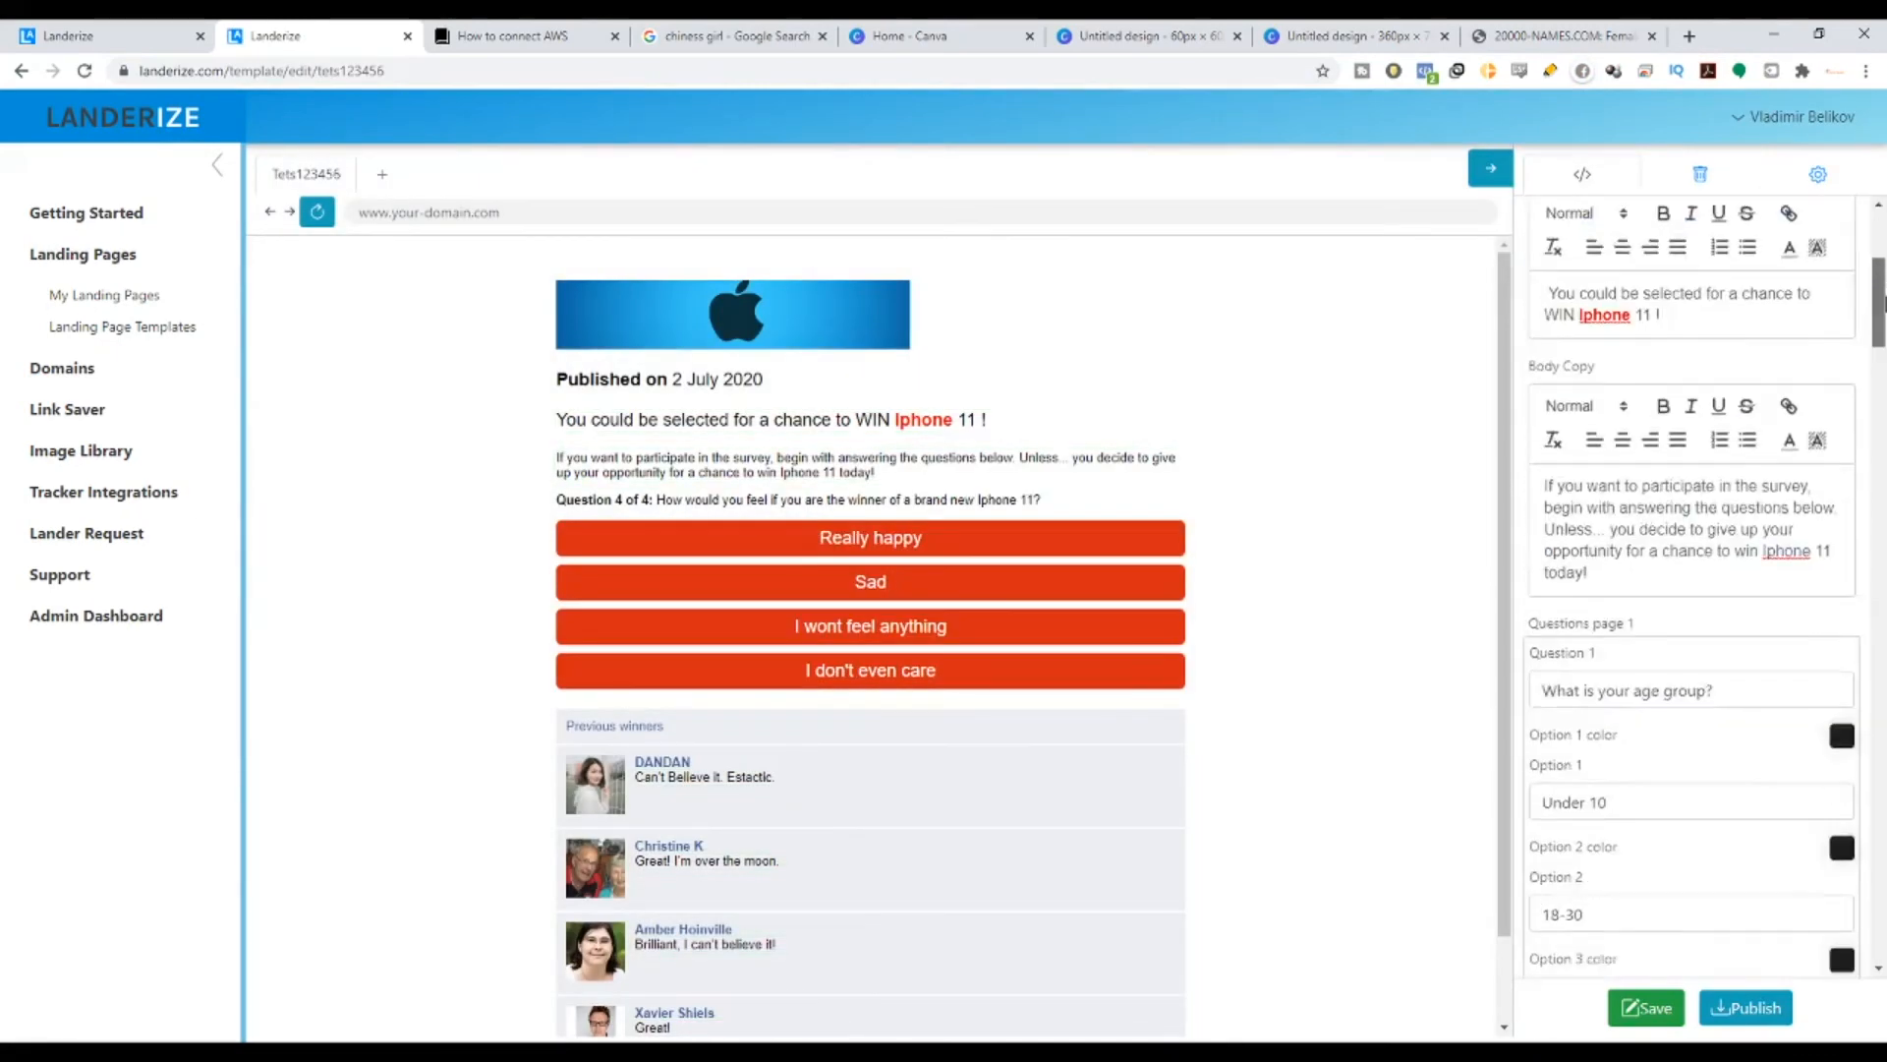
scroll(1301, 716, down, 1)
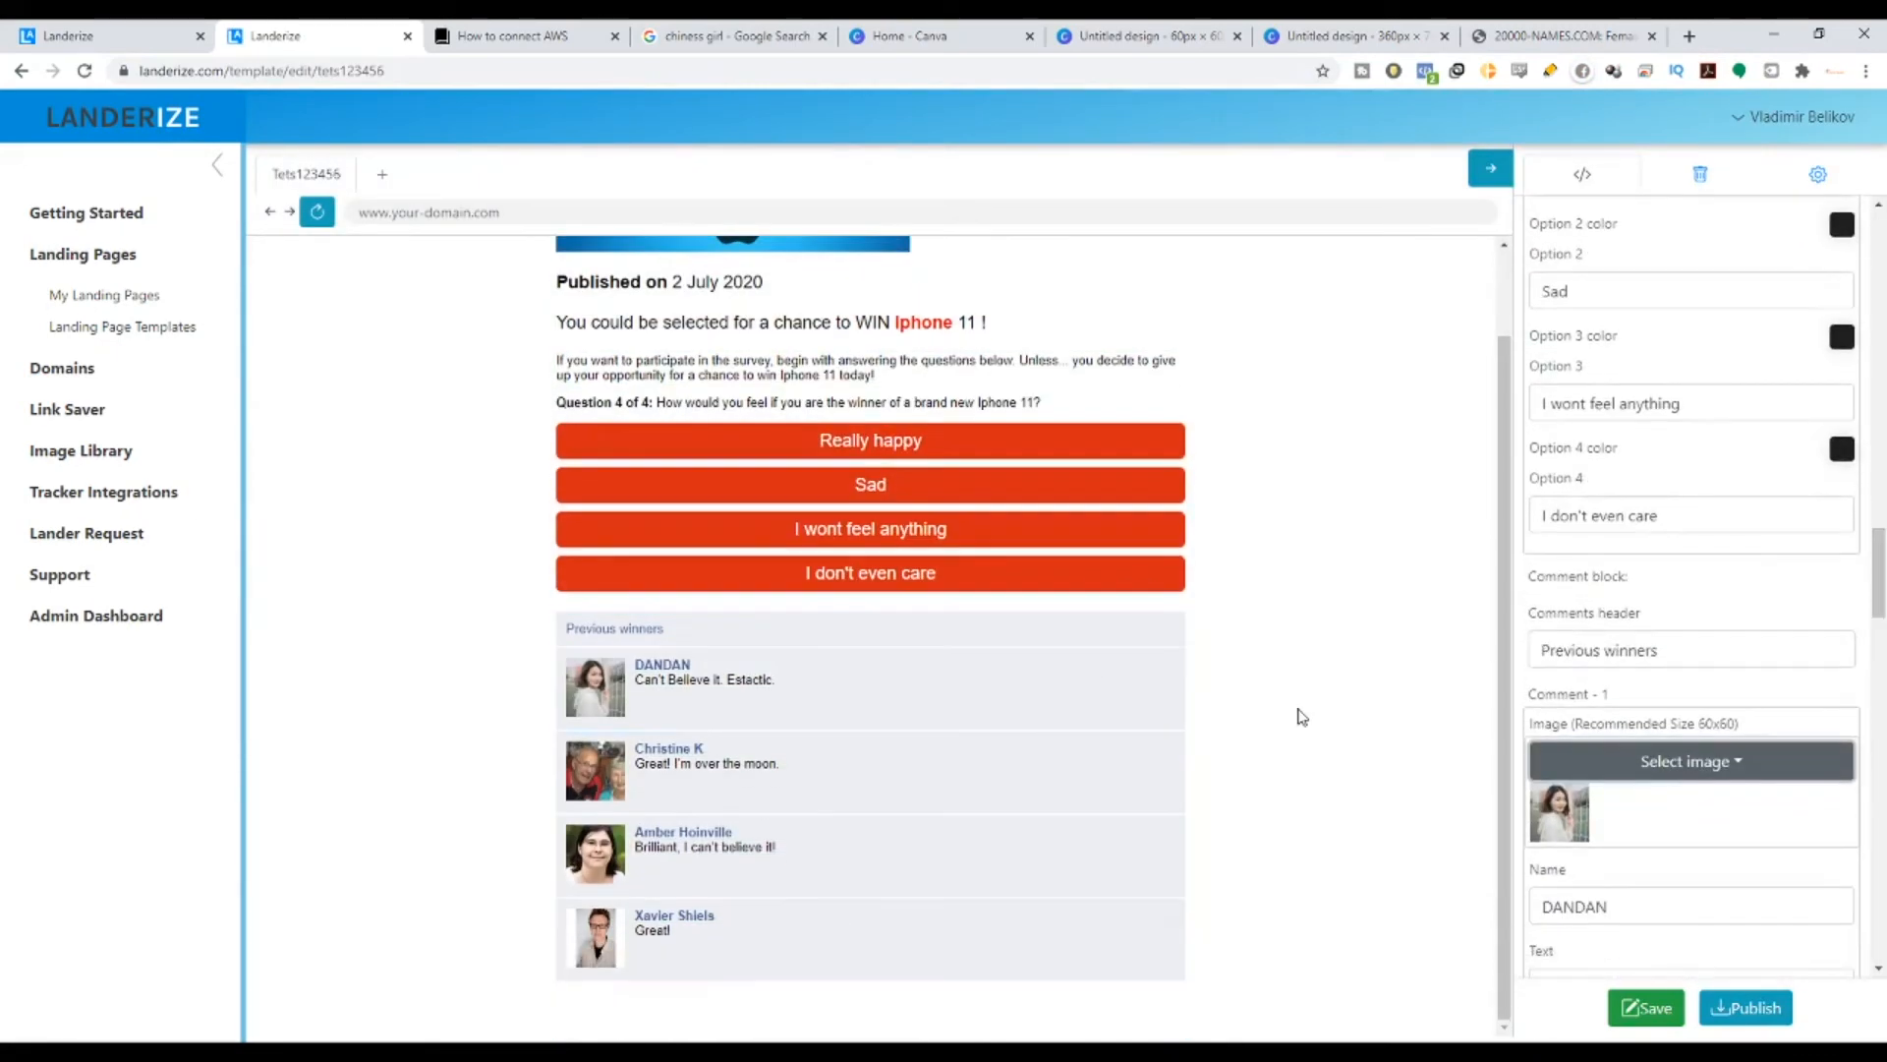
scroll(1671, 753, down, 12)
scroll(1675, 759, down, 9)
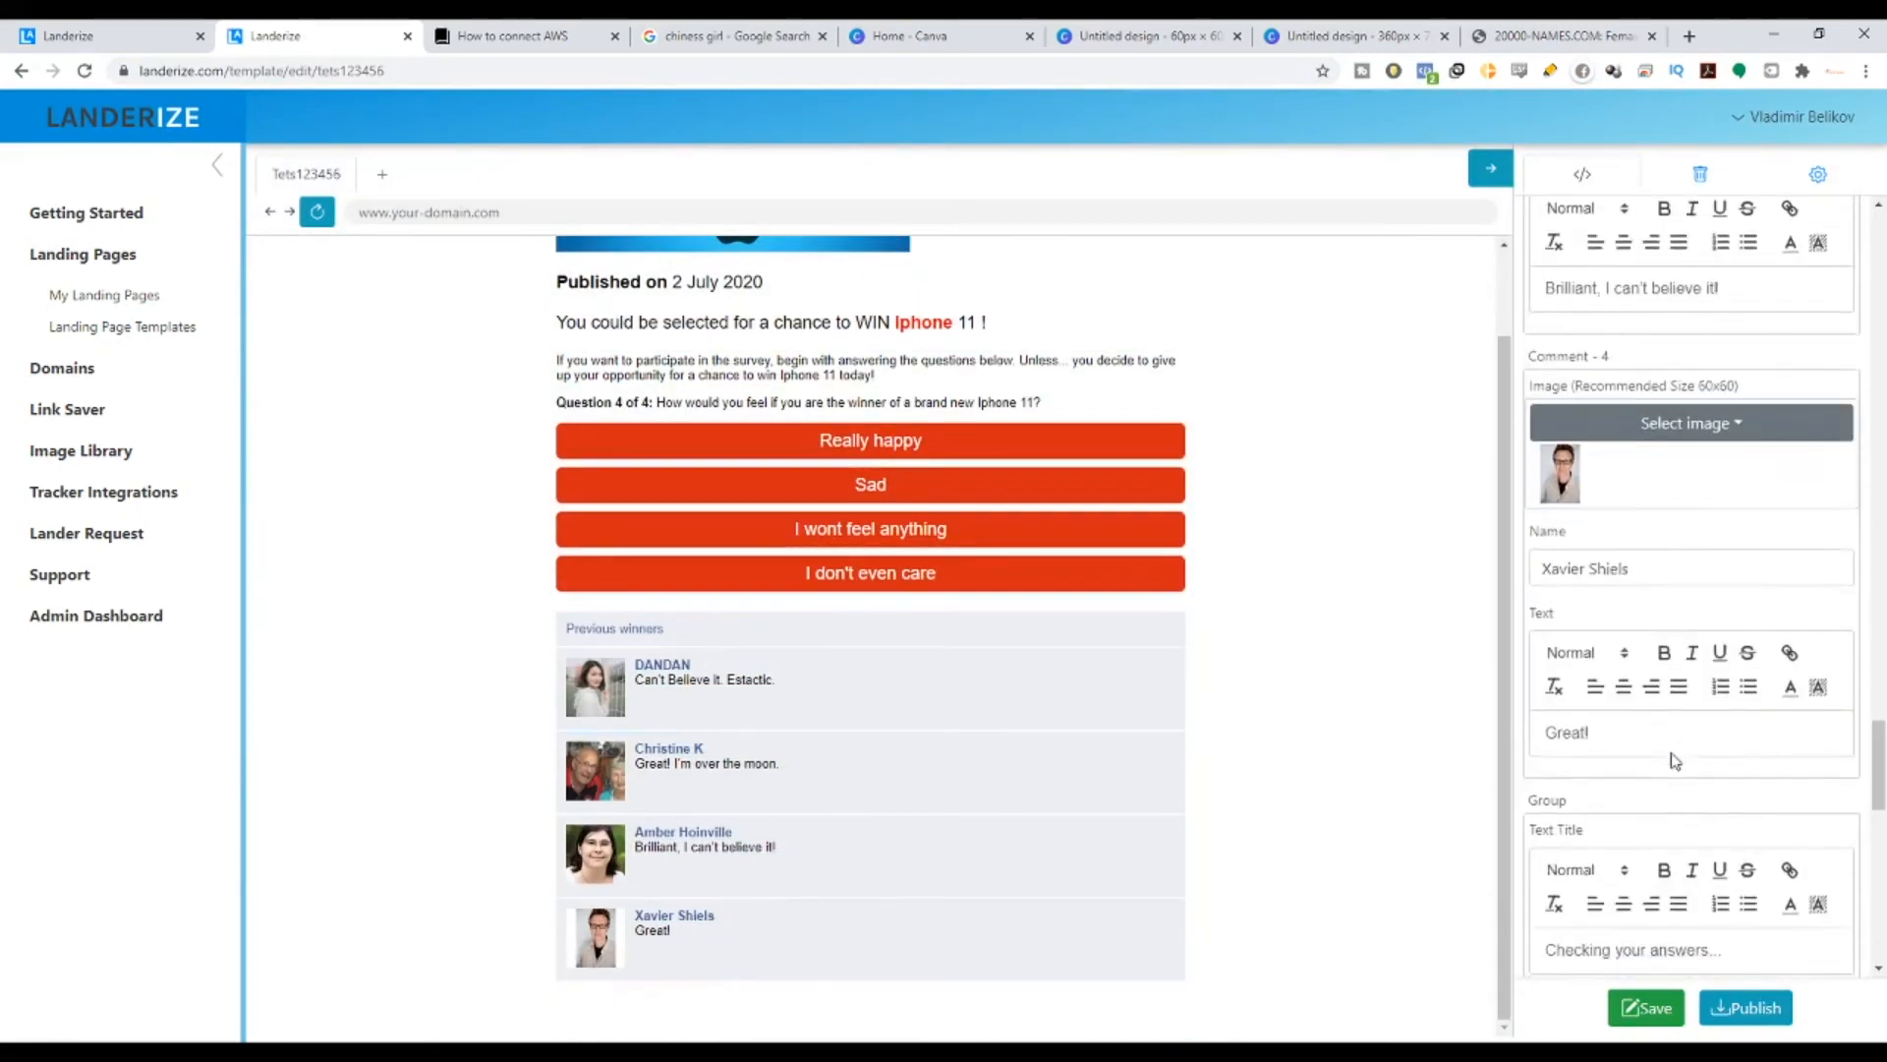
scroll(1700, 448, up, 2)
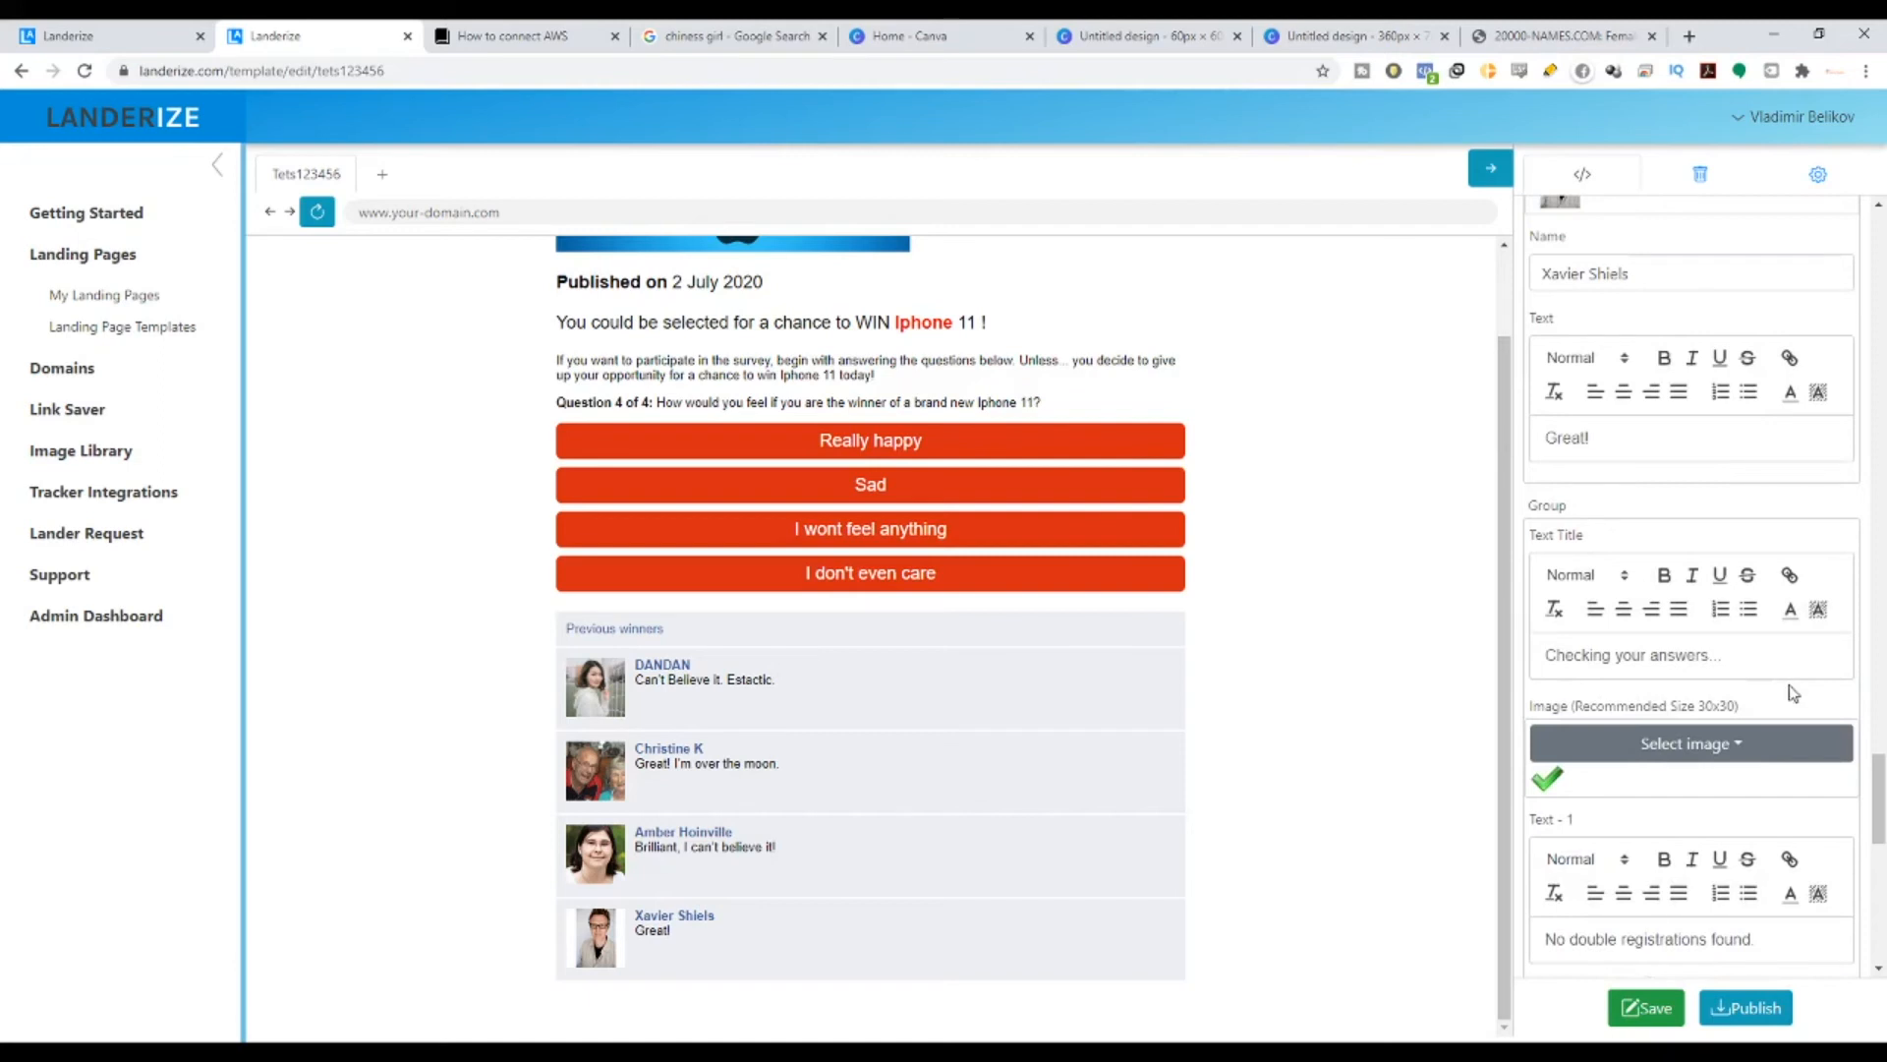
scroll(1656, 738, down, 2)
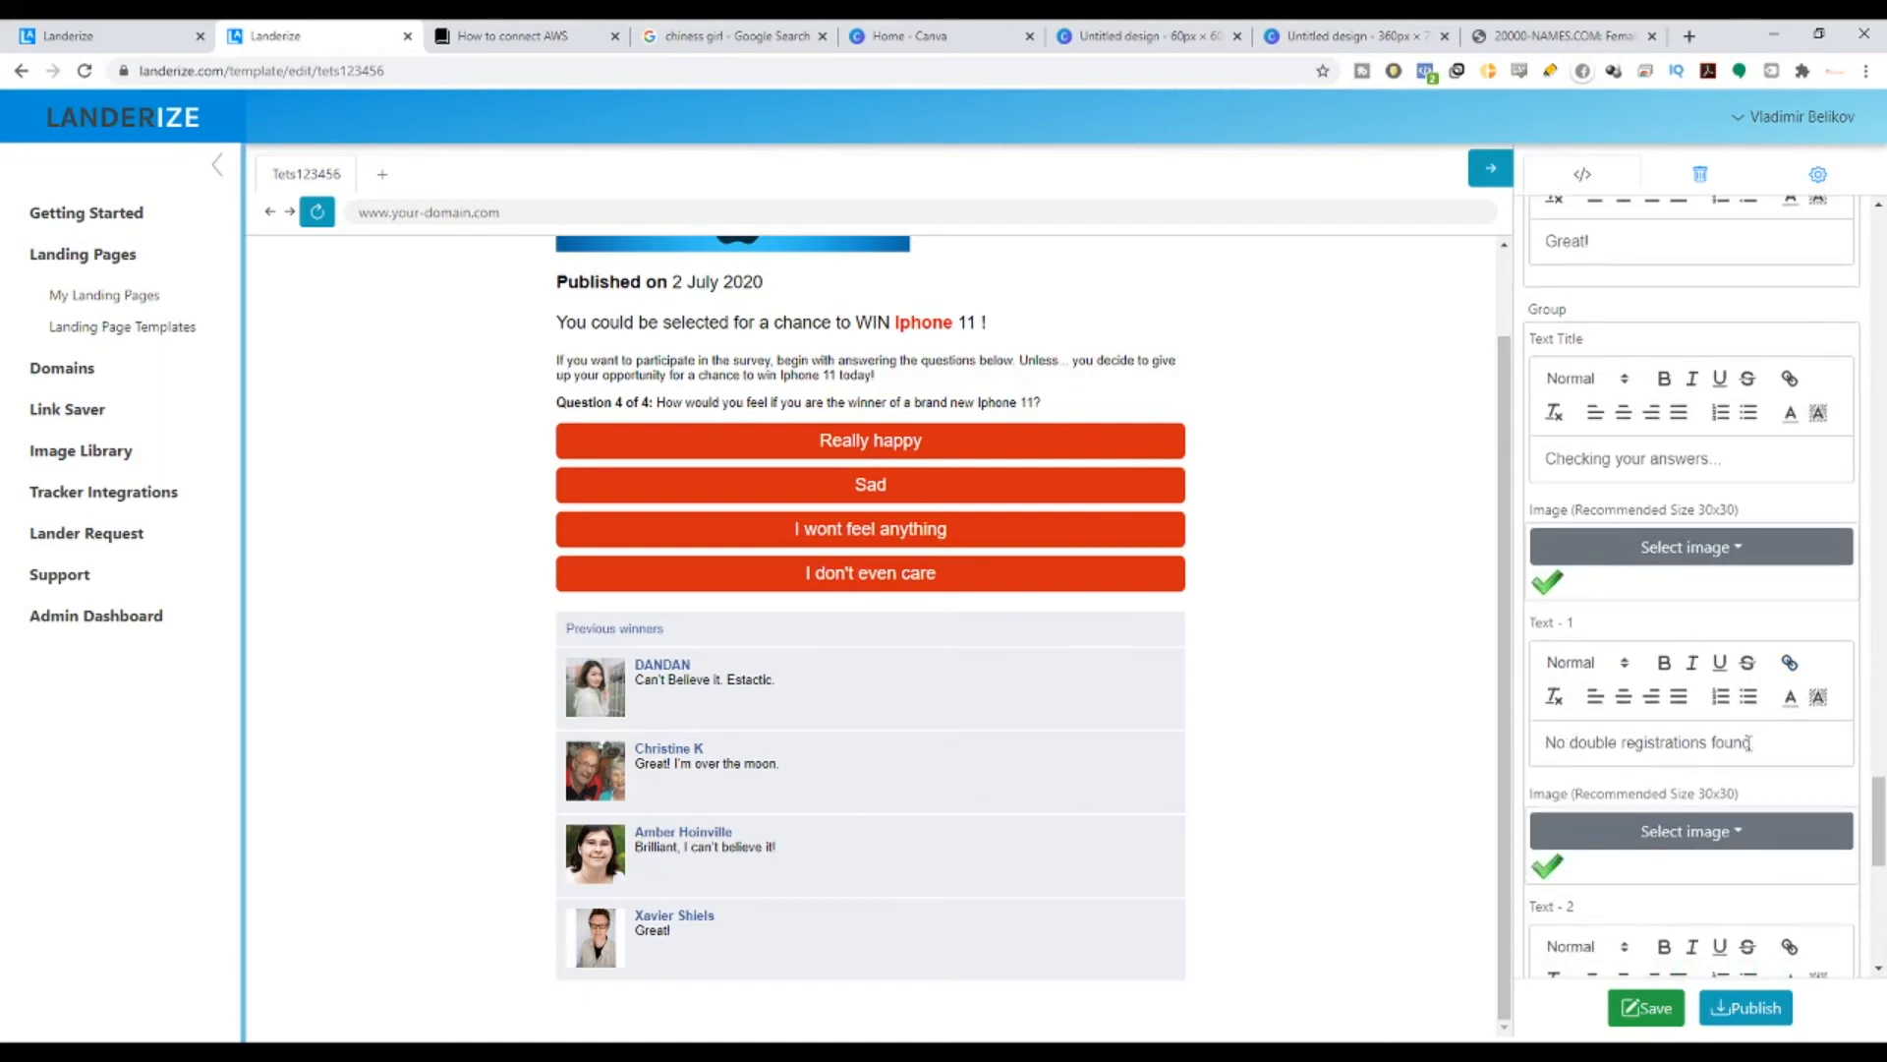
scroll(1719, 739, down, 2)
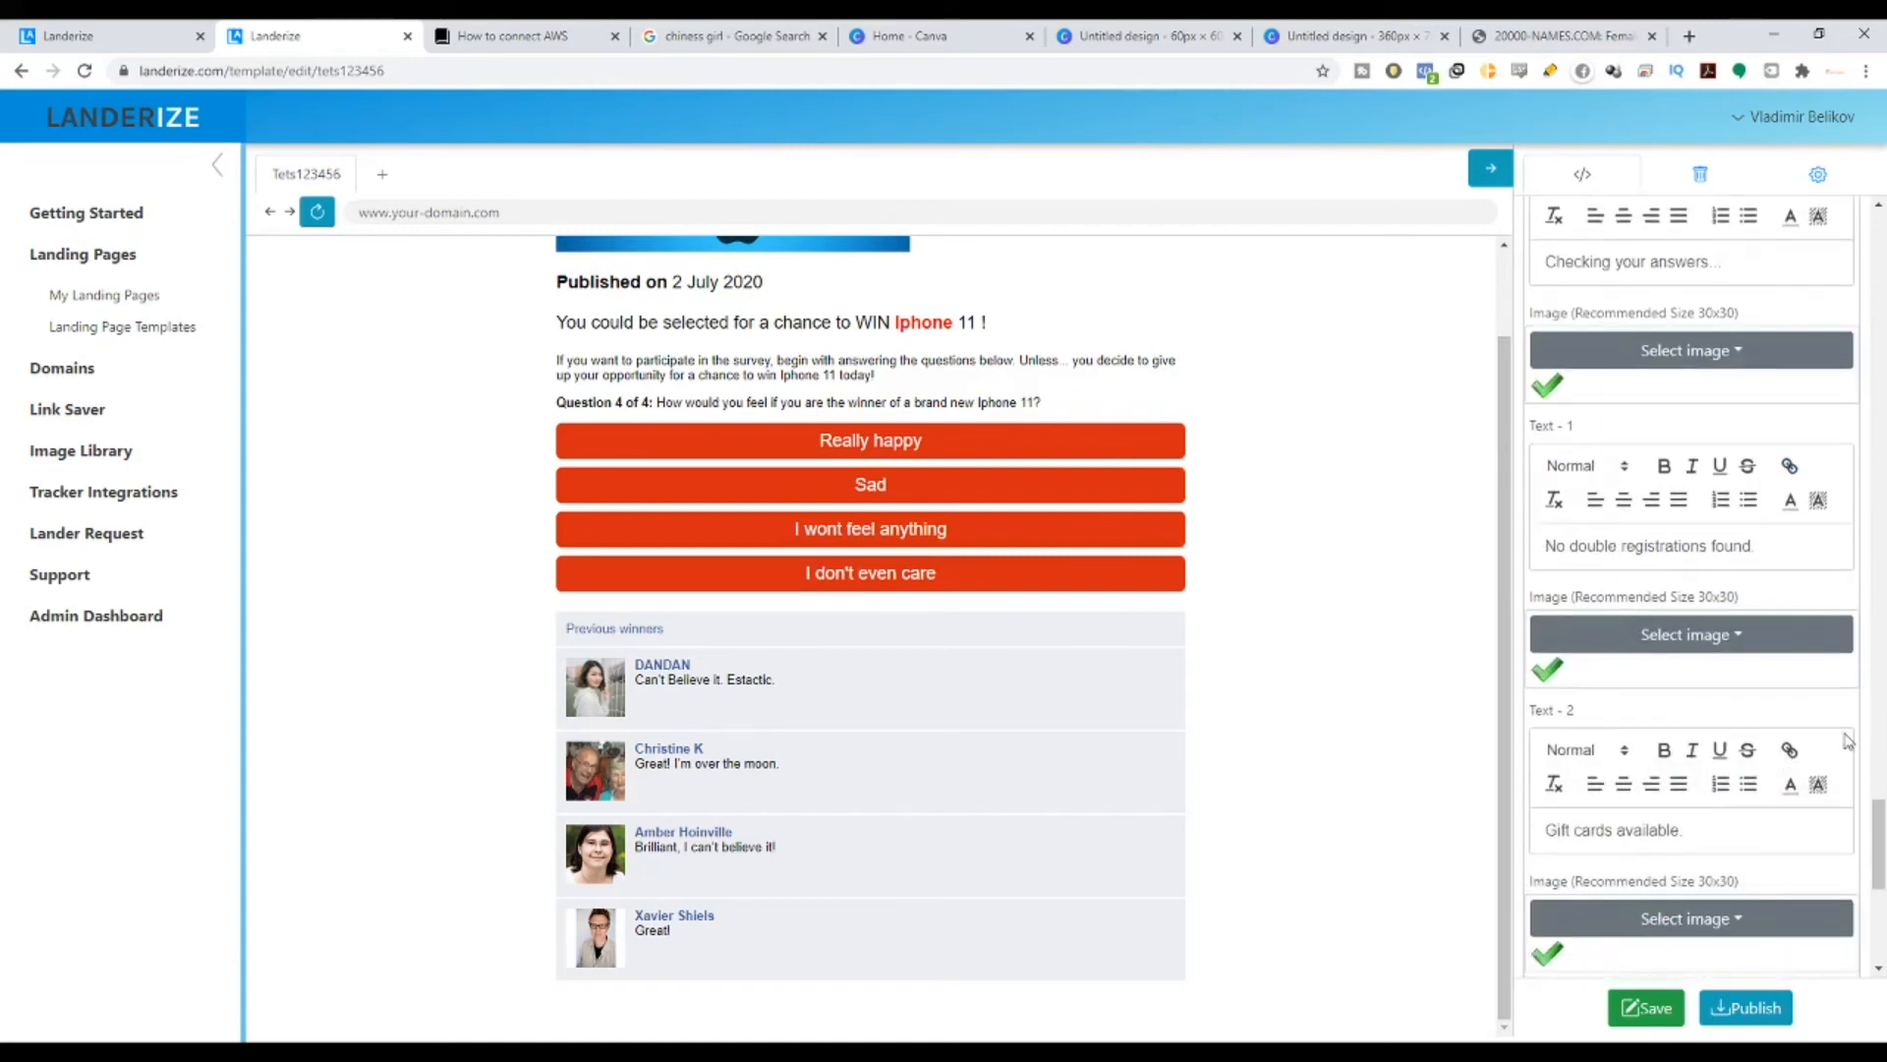
scroll(1730, 733, down, 3)
- Replace 'Gift cards' with 'Iphone' in the popup's Text-2, so it reads 'Iphone available.'
drag(1612, 535, 1550, 531)
key(BackSpace)
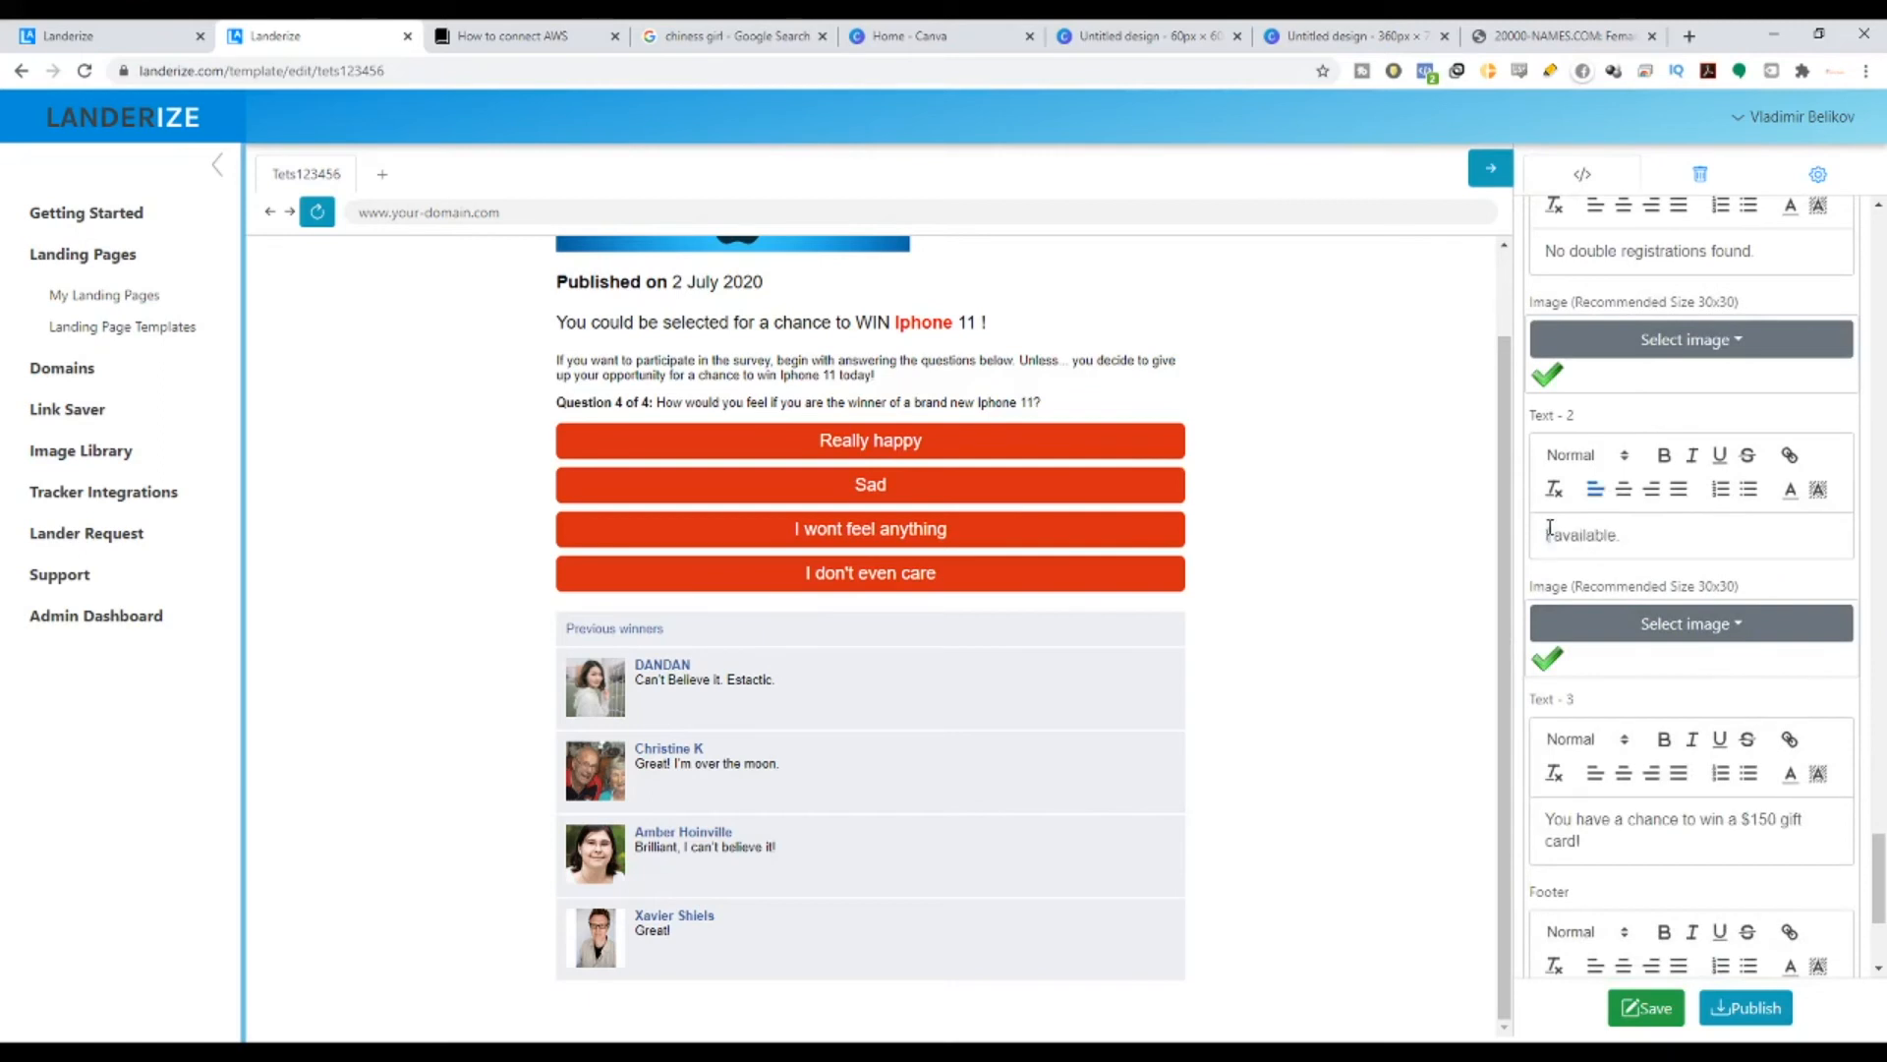
text(Iphonew)
key(BackSpace)
- Change Text-3's prize wording from '$150 gift card!' to 'Iphone 11 Today!'
scroll(1647, 745, down, 1)
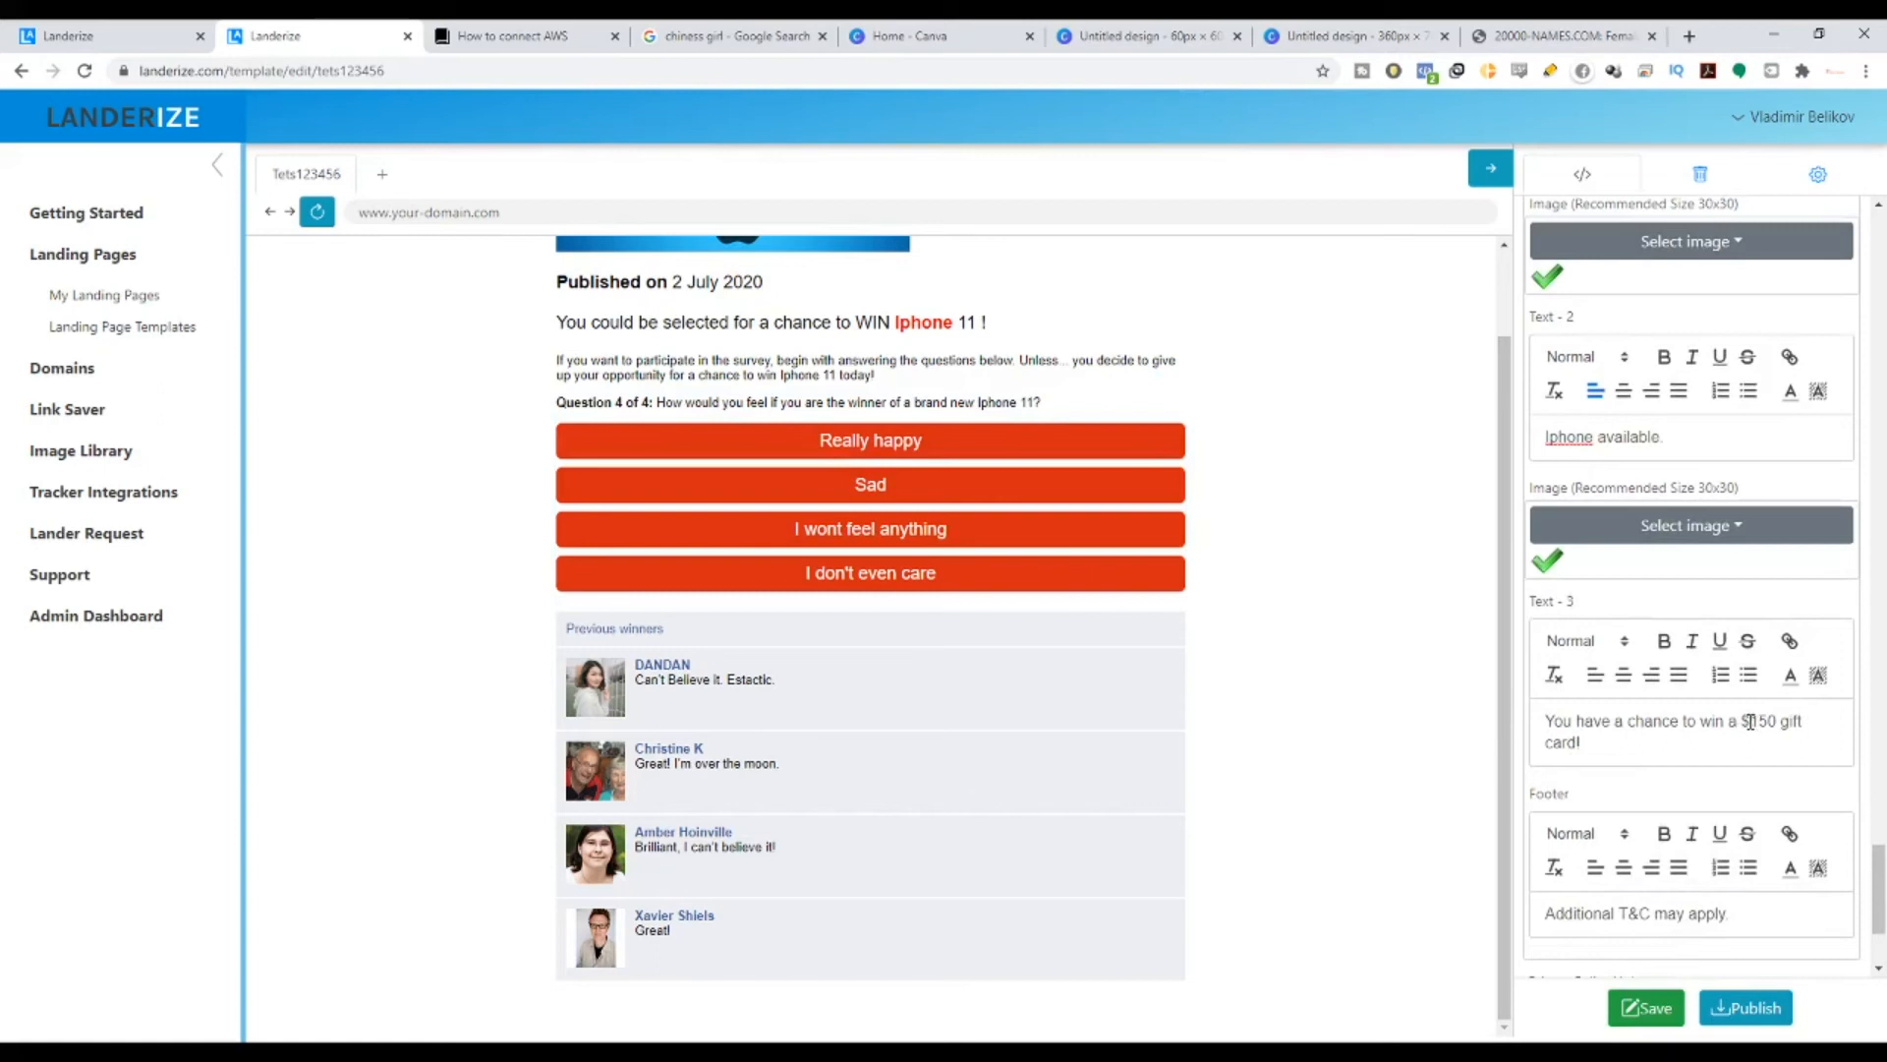
drag(1744, 722, 1798, 739)
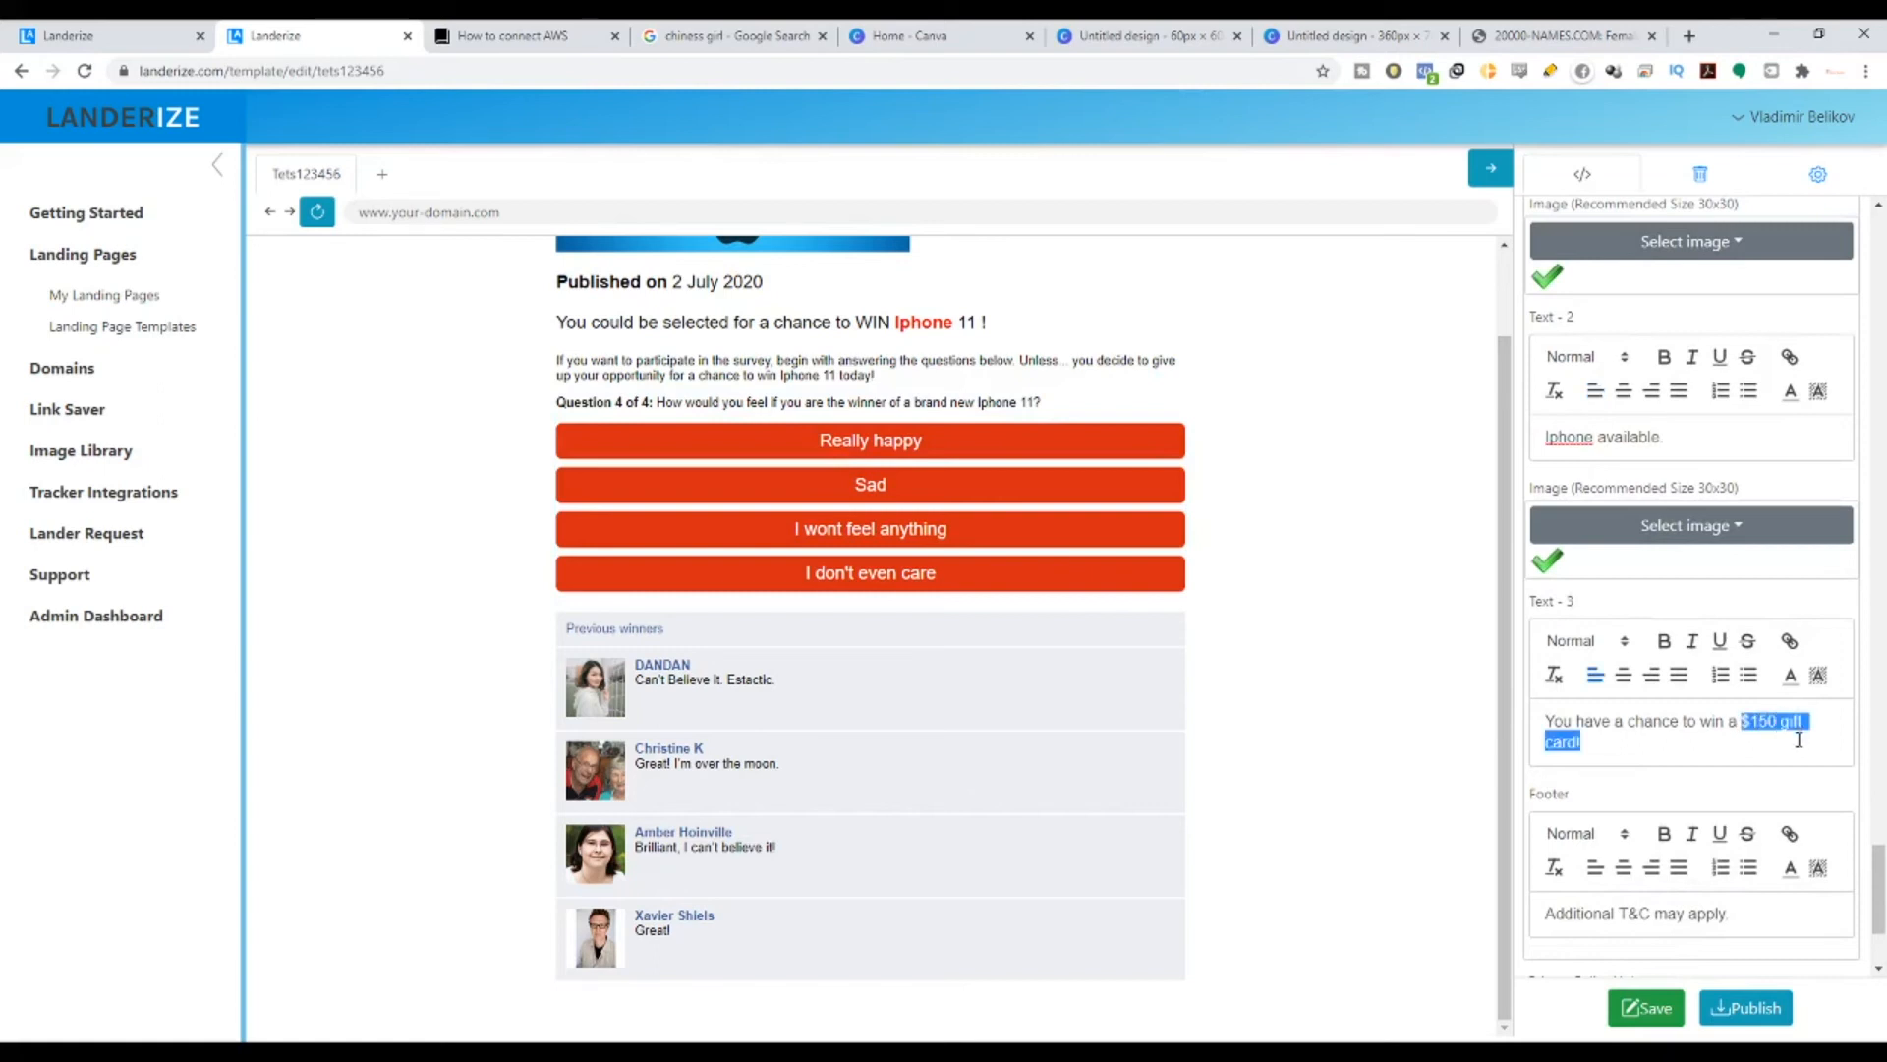
text(I)
key(BackSpace)
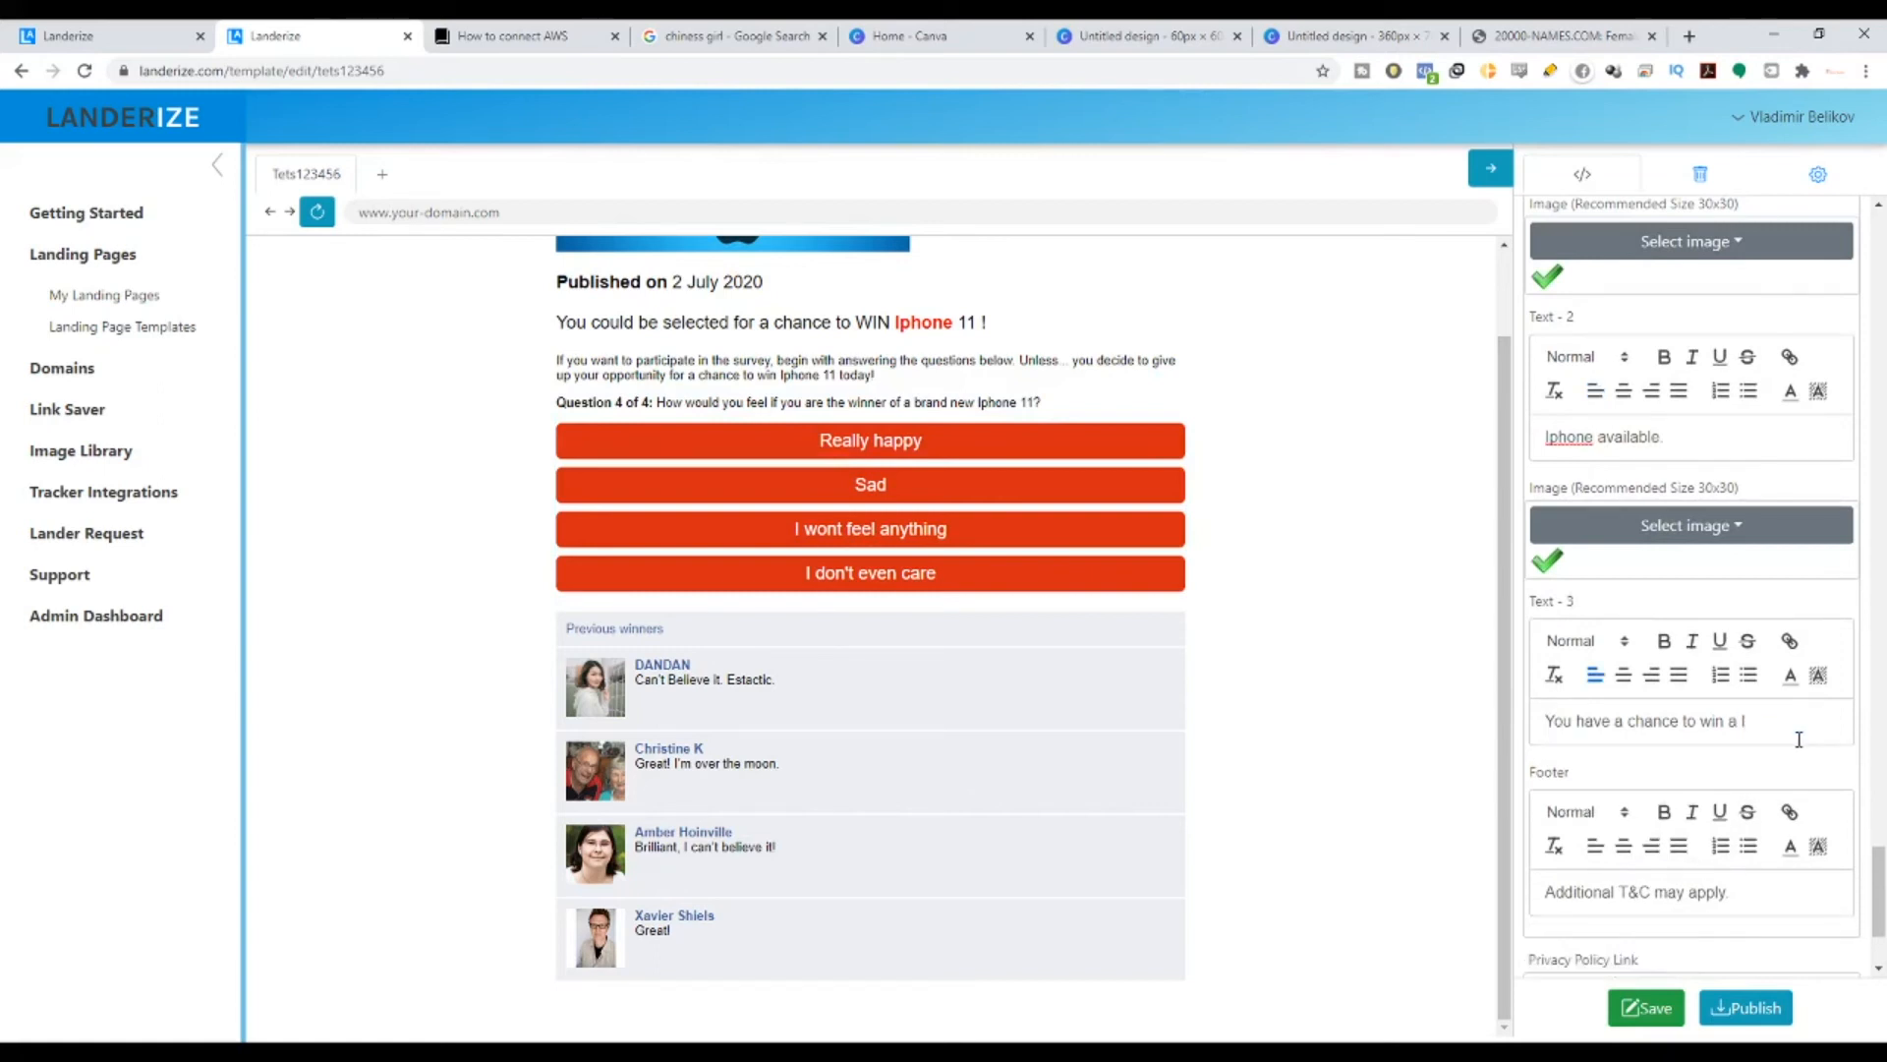
text(phone 11 Today!)
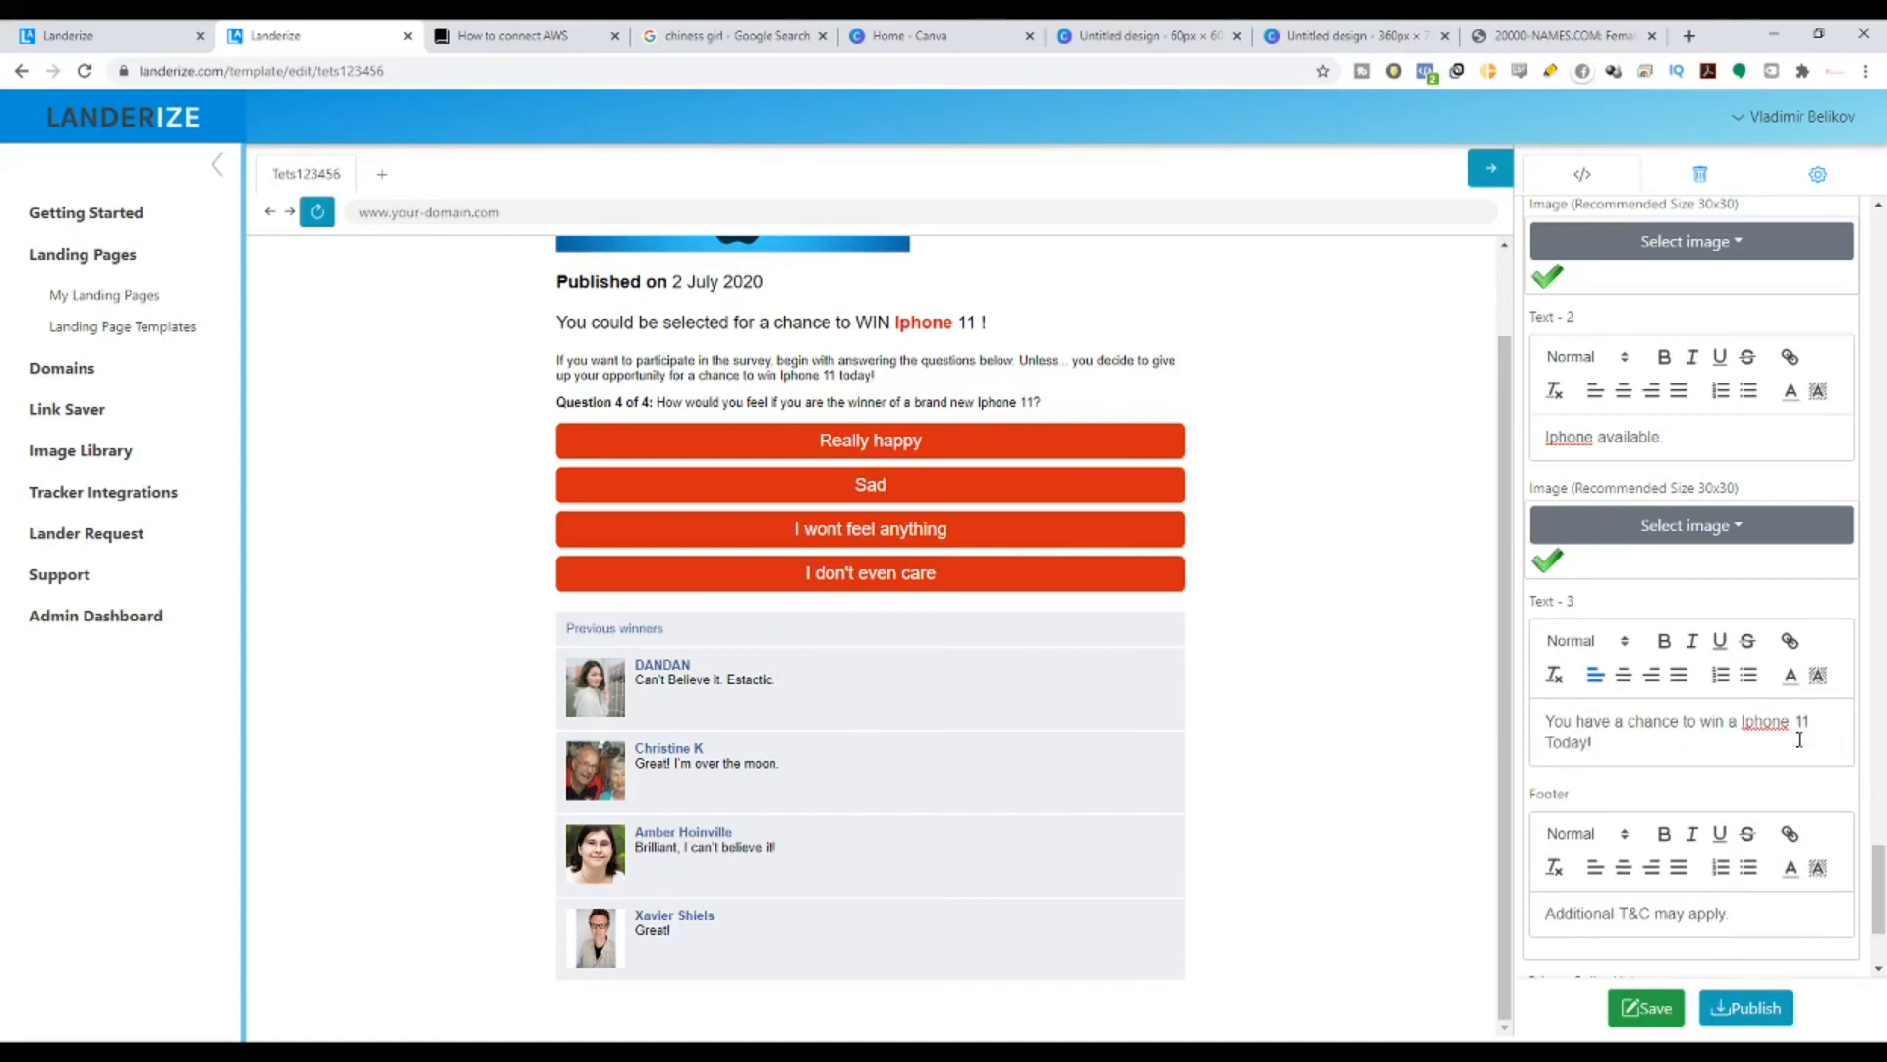
- Save the template and select the footer text 'Additional T&C may apply'
scroll(1671, 716, down, 2)
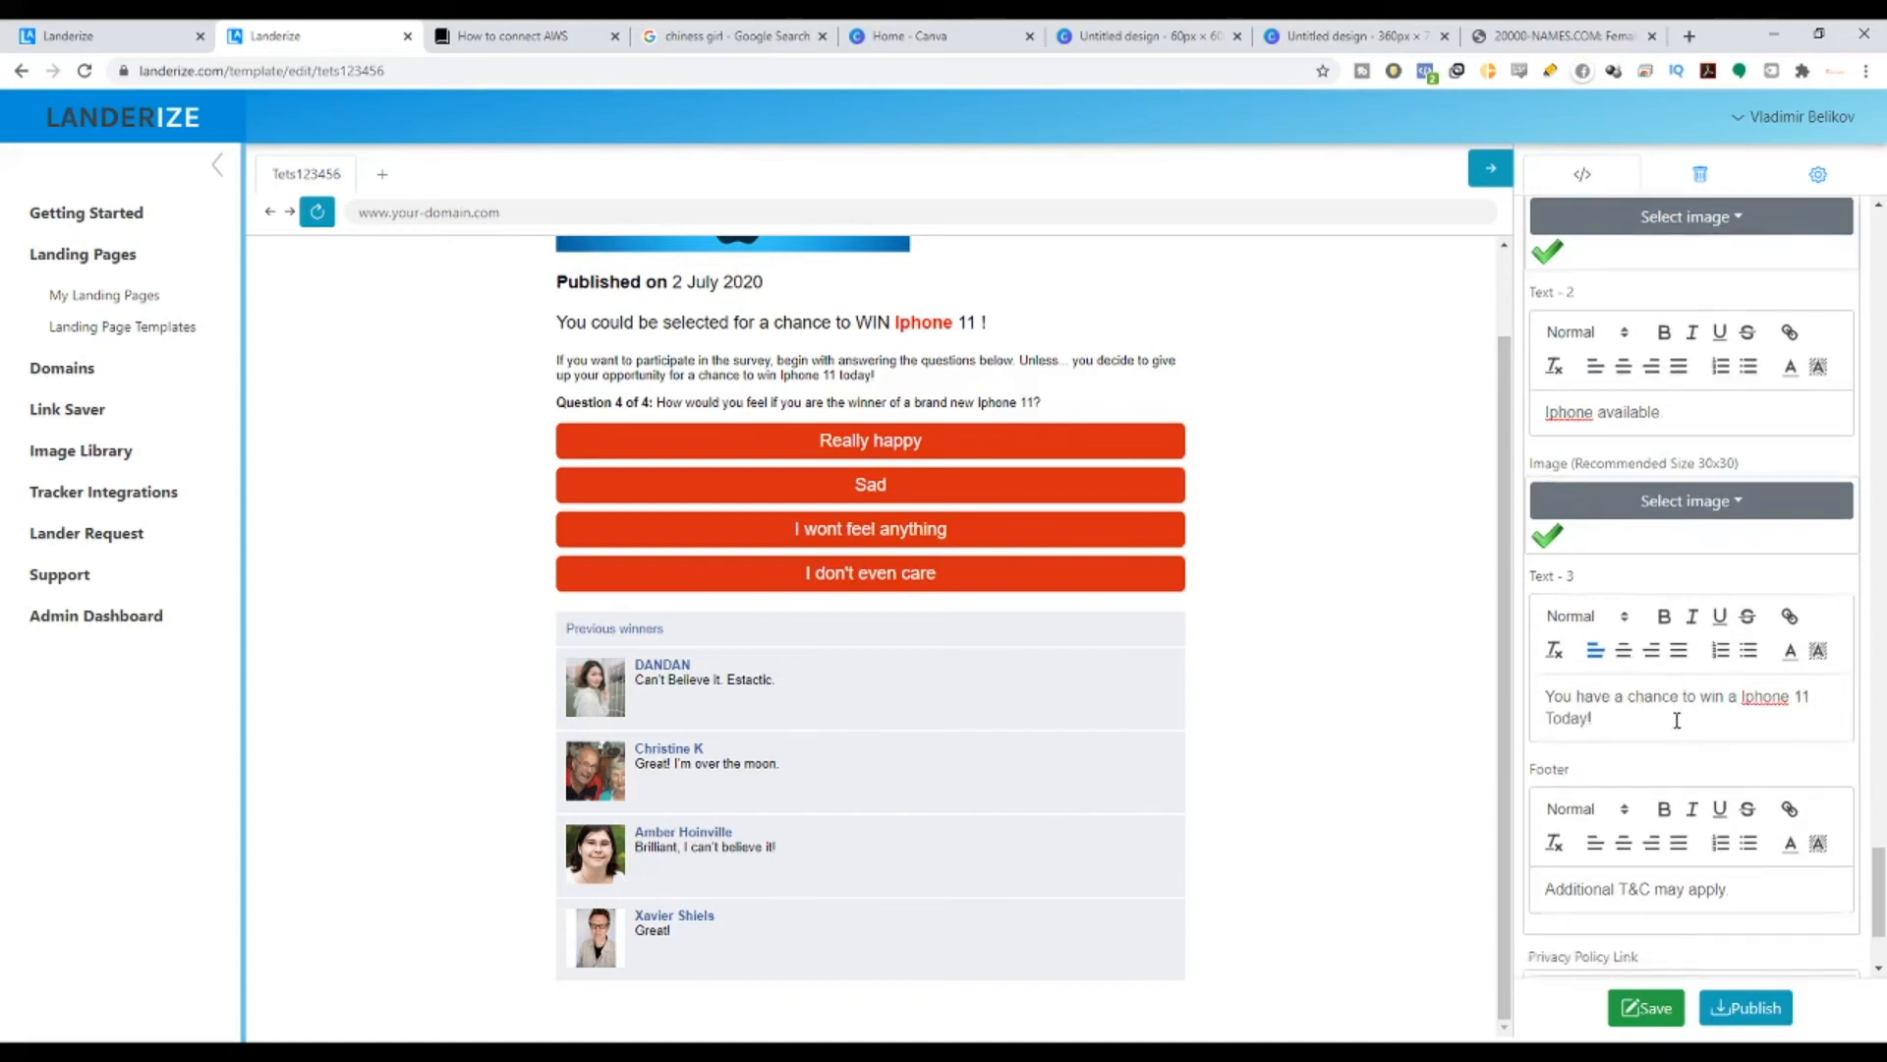
click(1657, 1018)
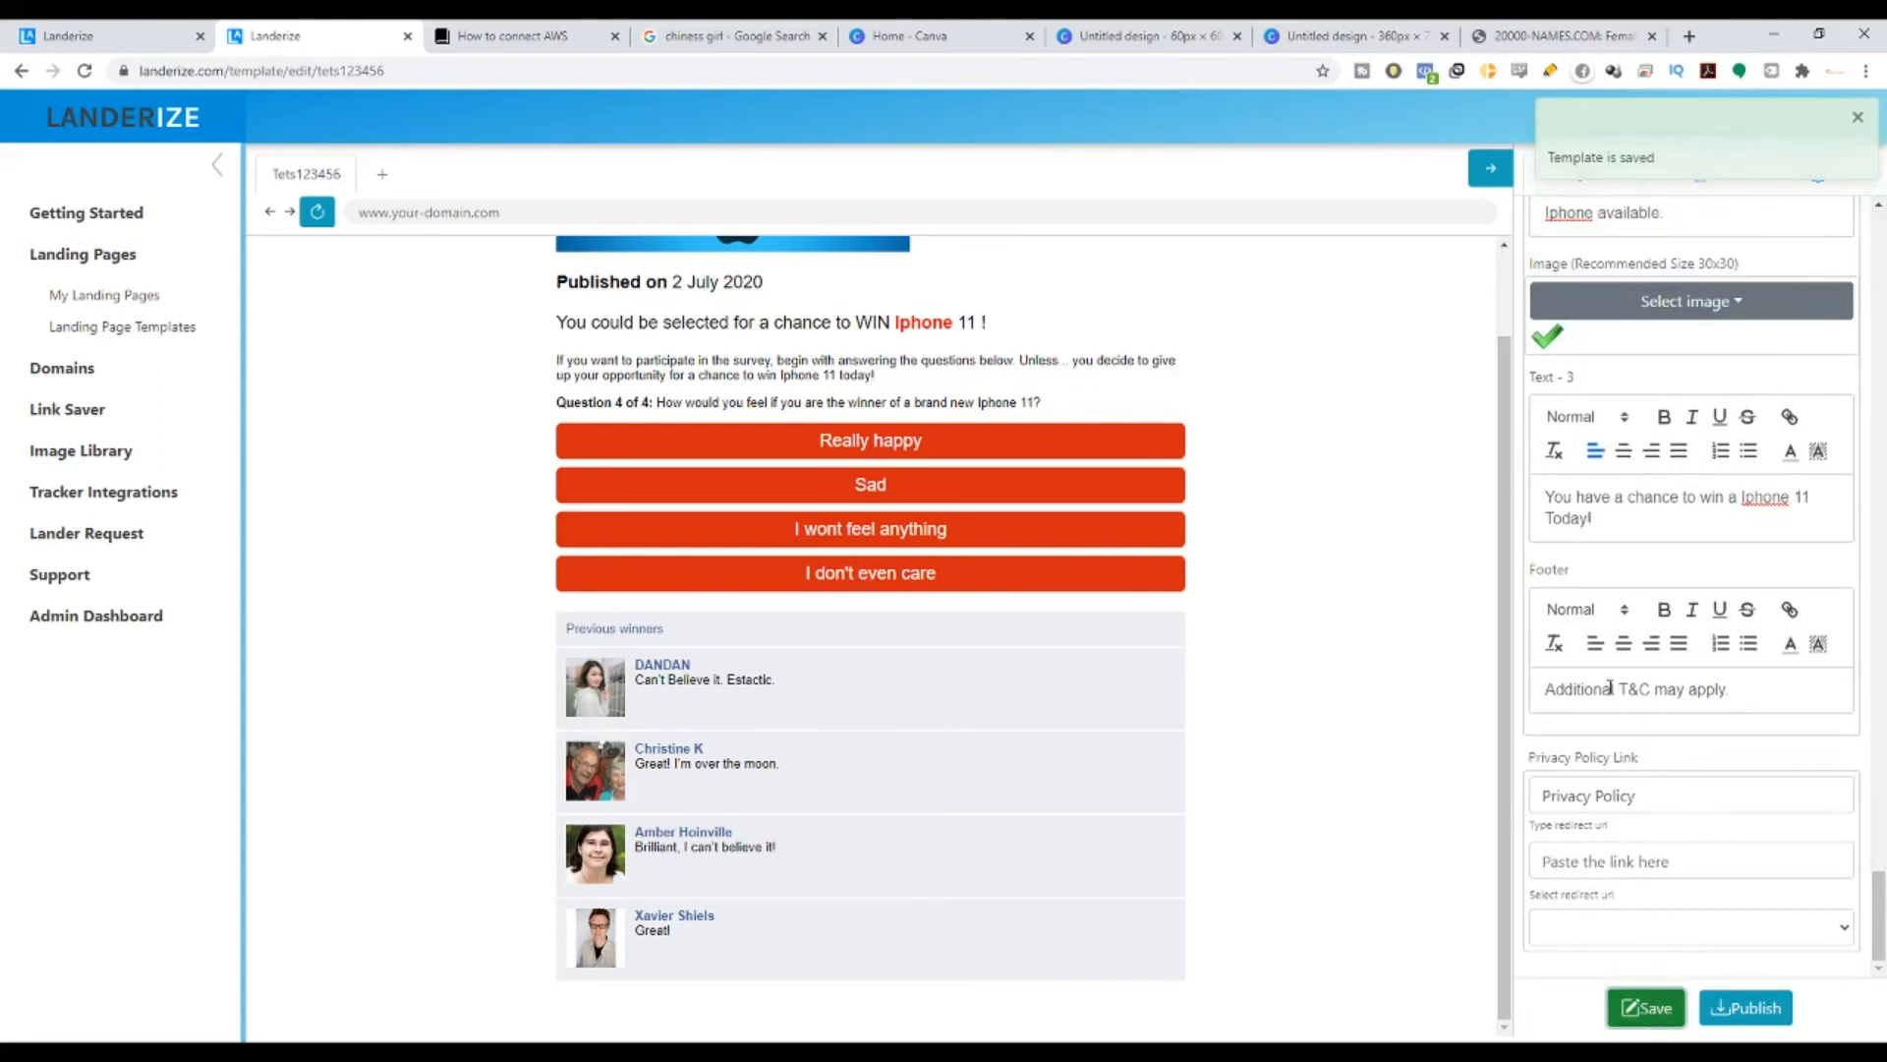
drag(1546, 688, 1790, 688)
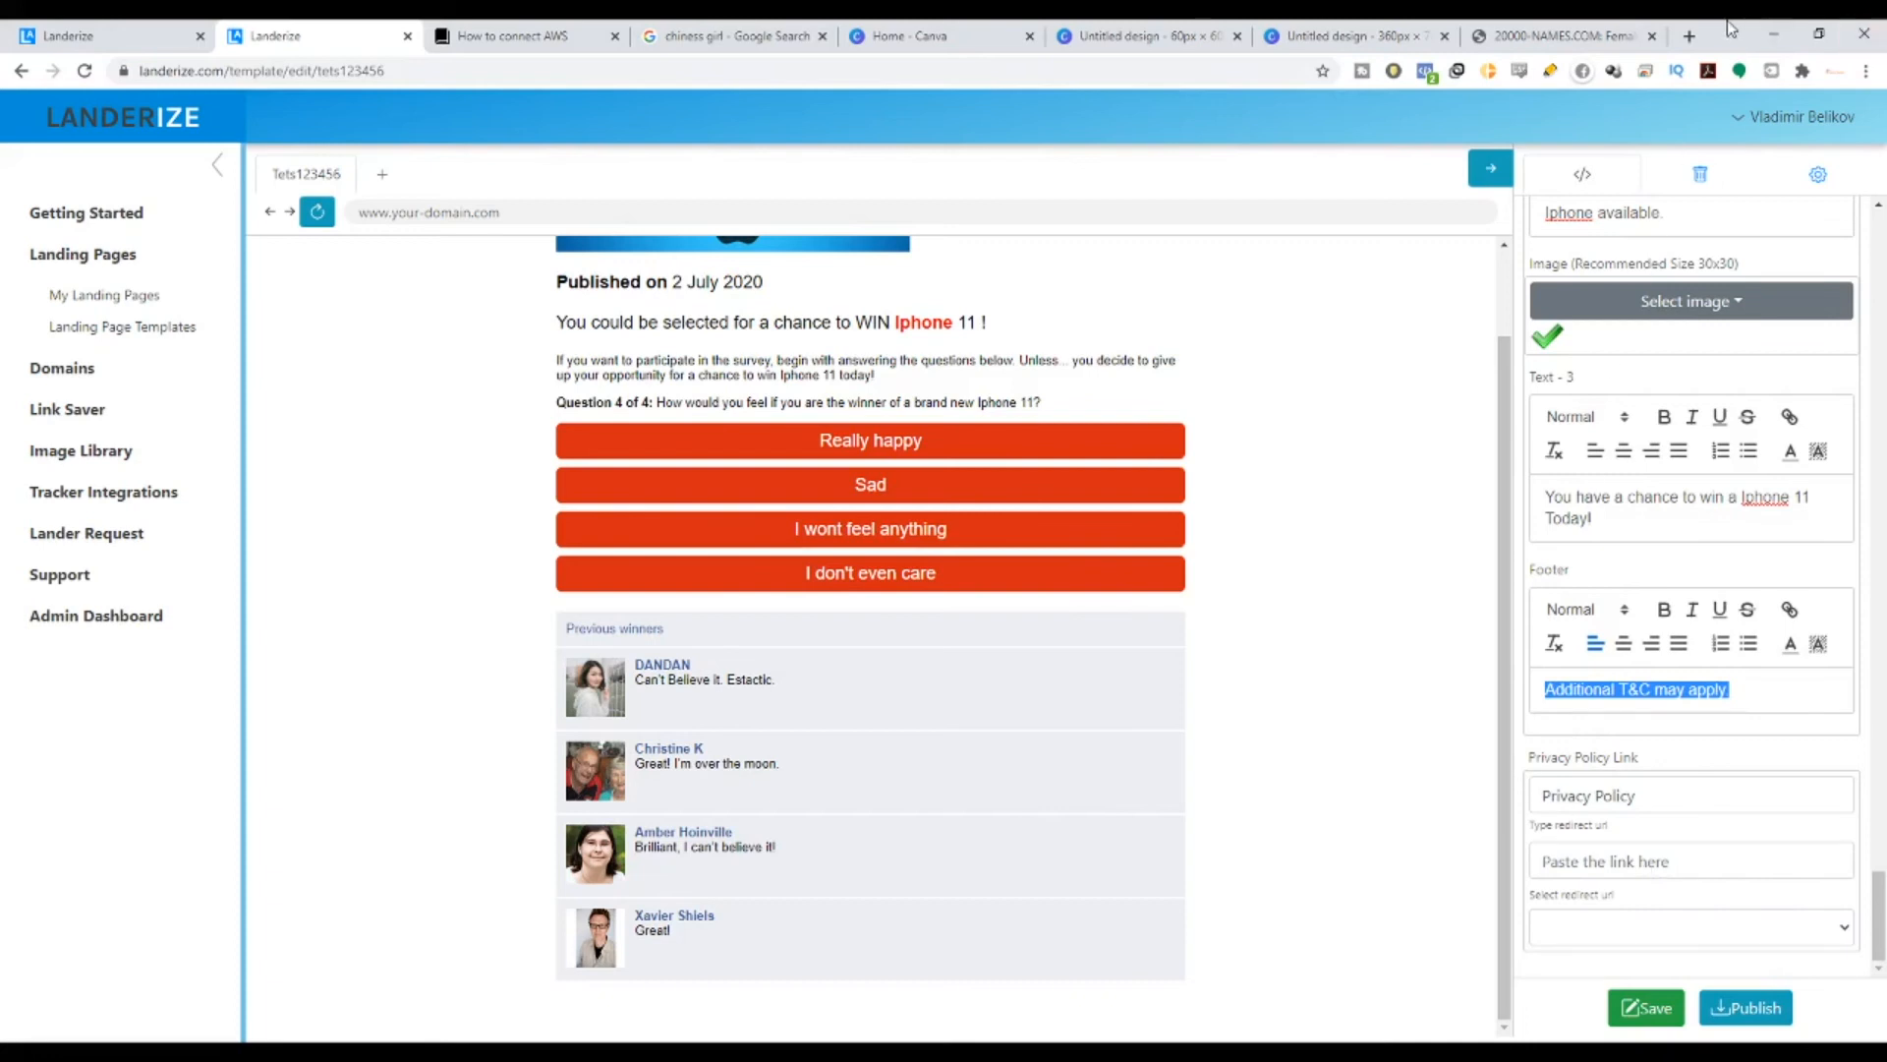
- Go to ClickBank and sign in with the account nickname and password
drag(1574, 35, 8, 28)
click(288, 79)
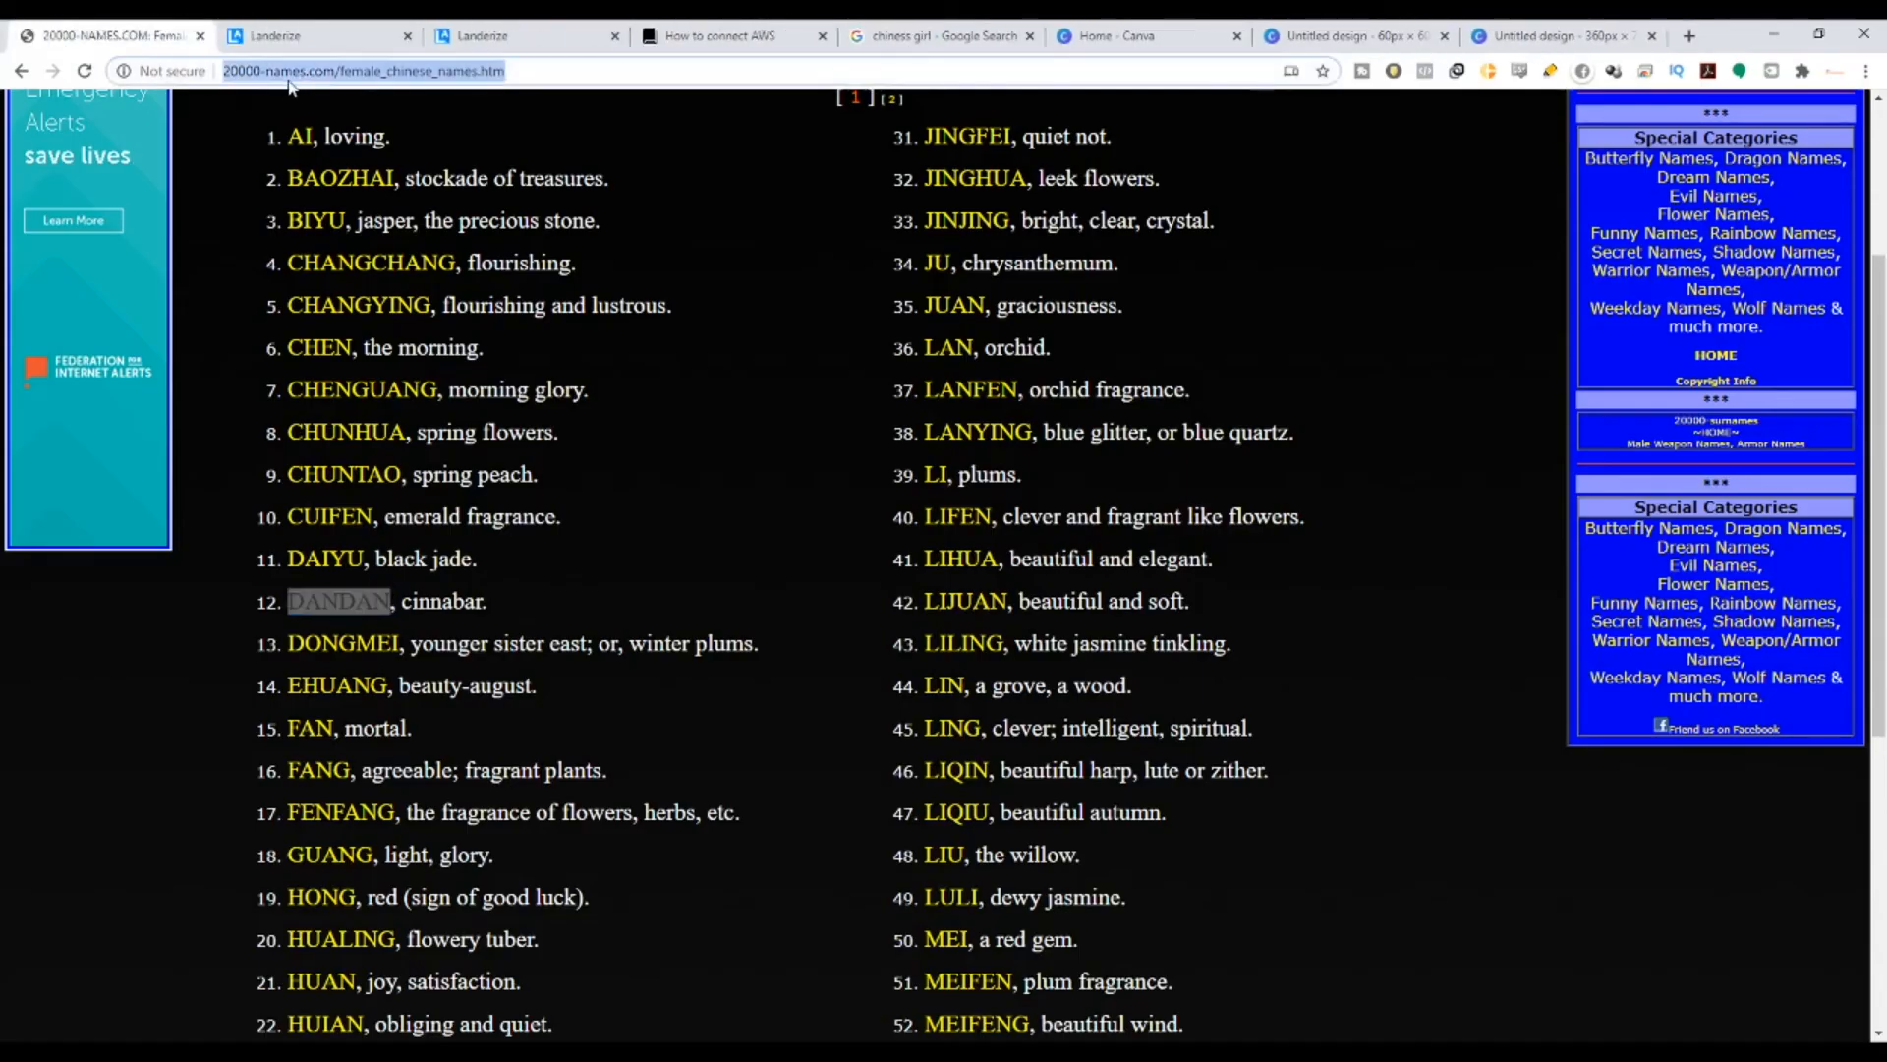
text(clickbank)
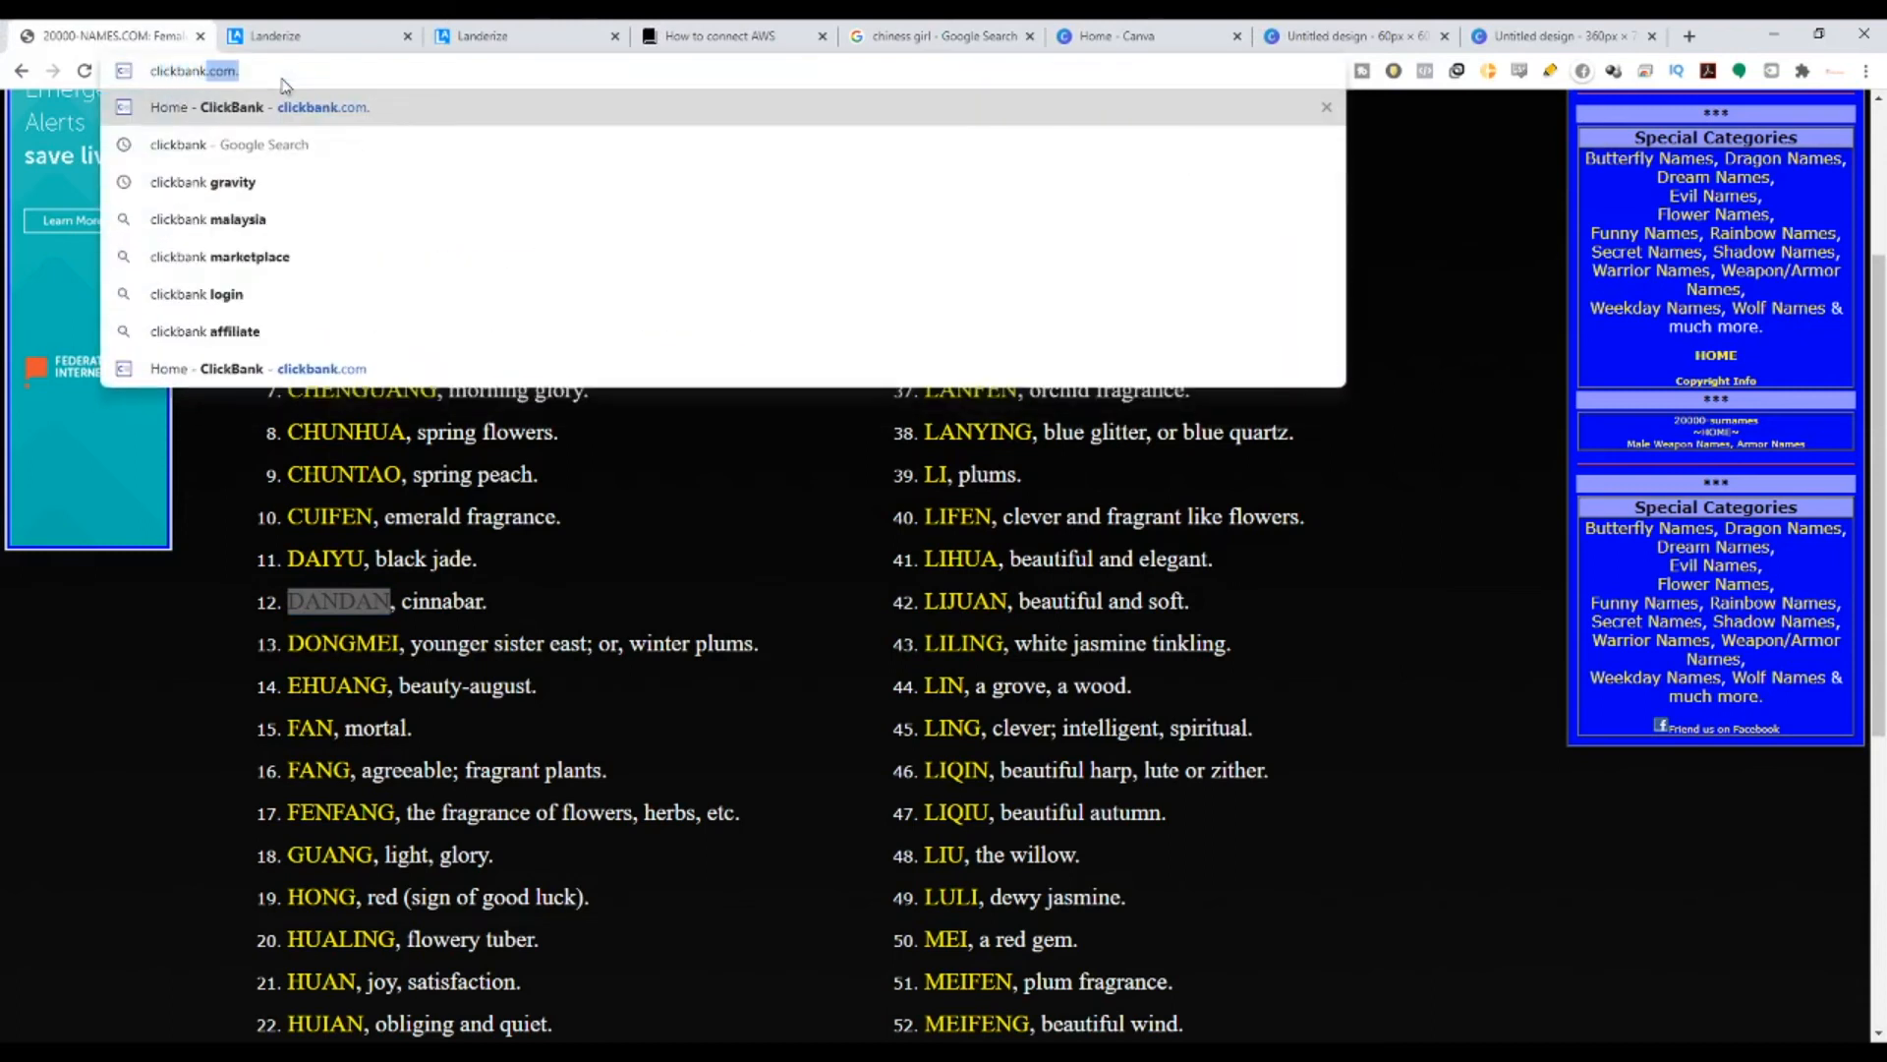
key(Return)
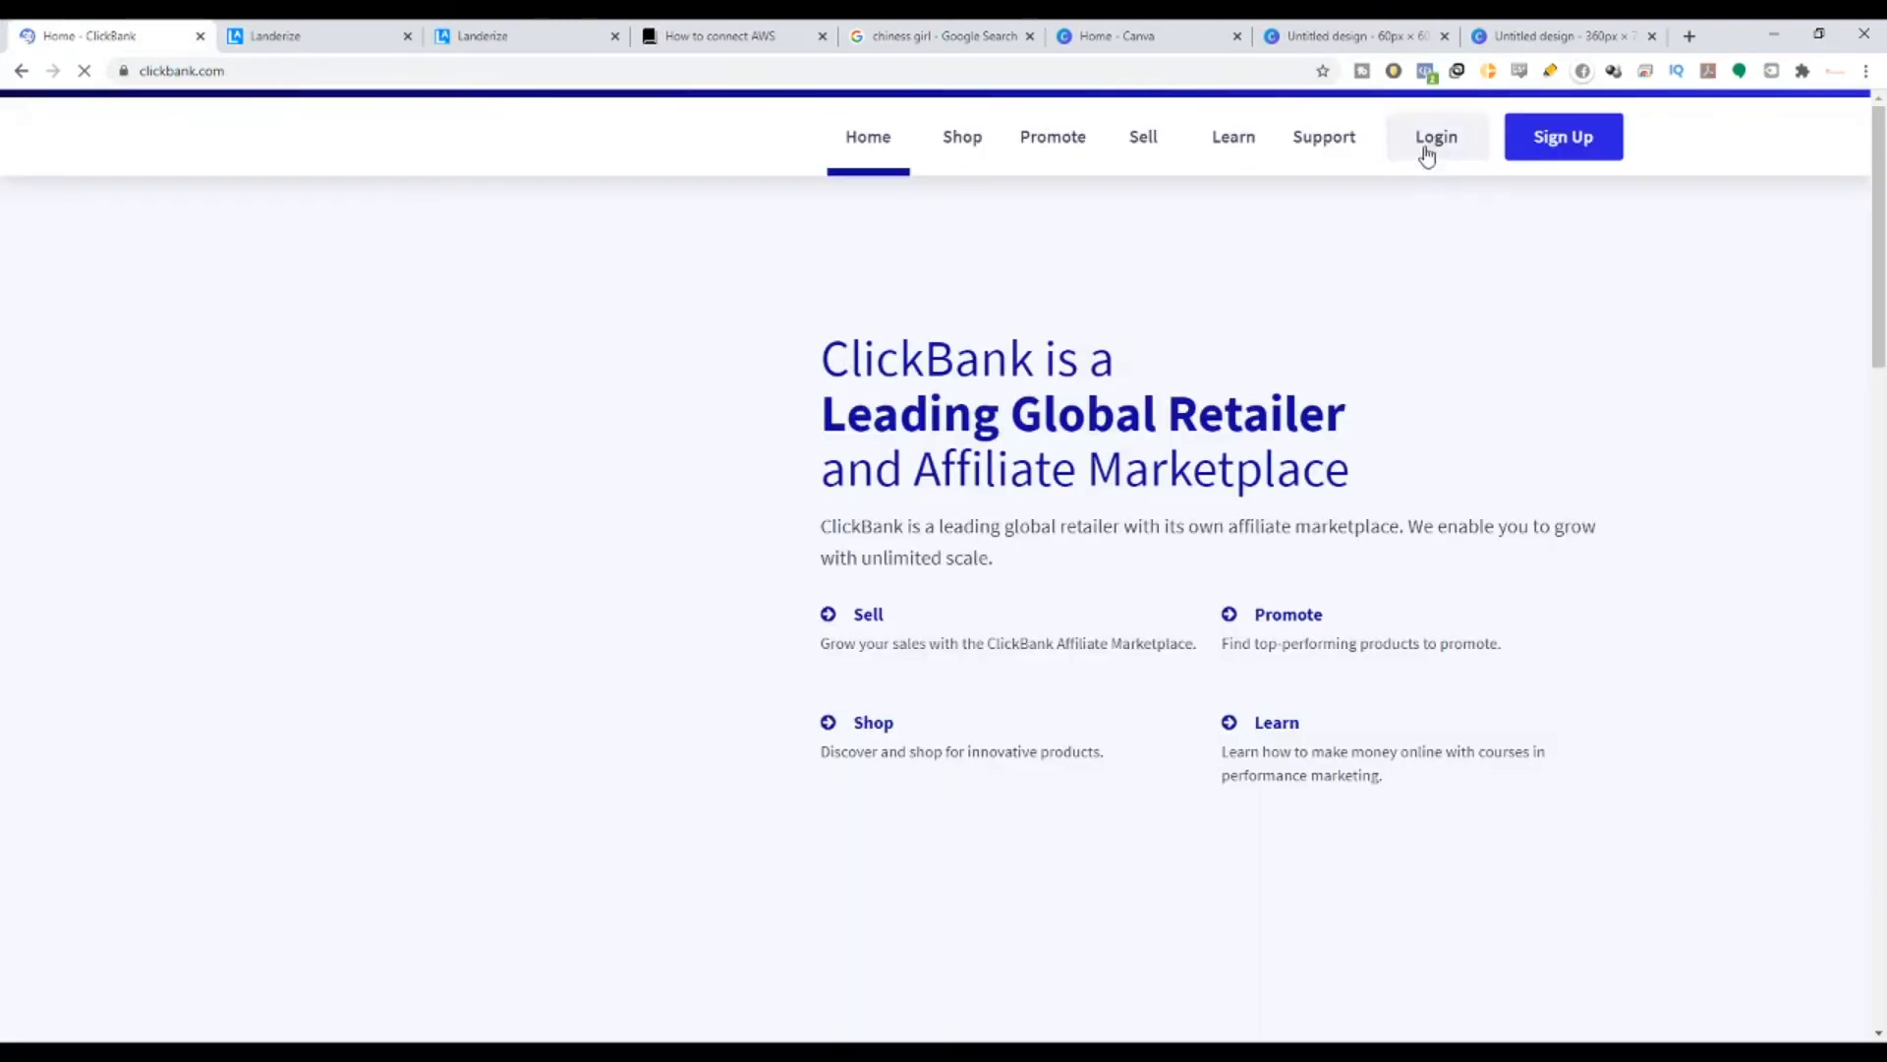
click(1436, 137)
click(687, 507)
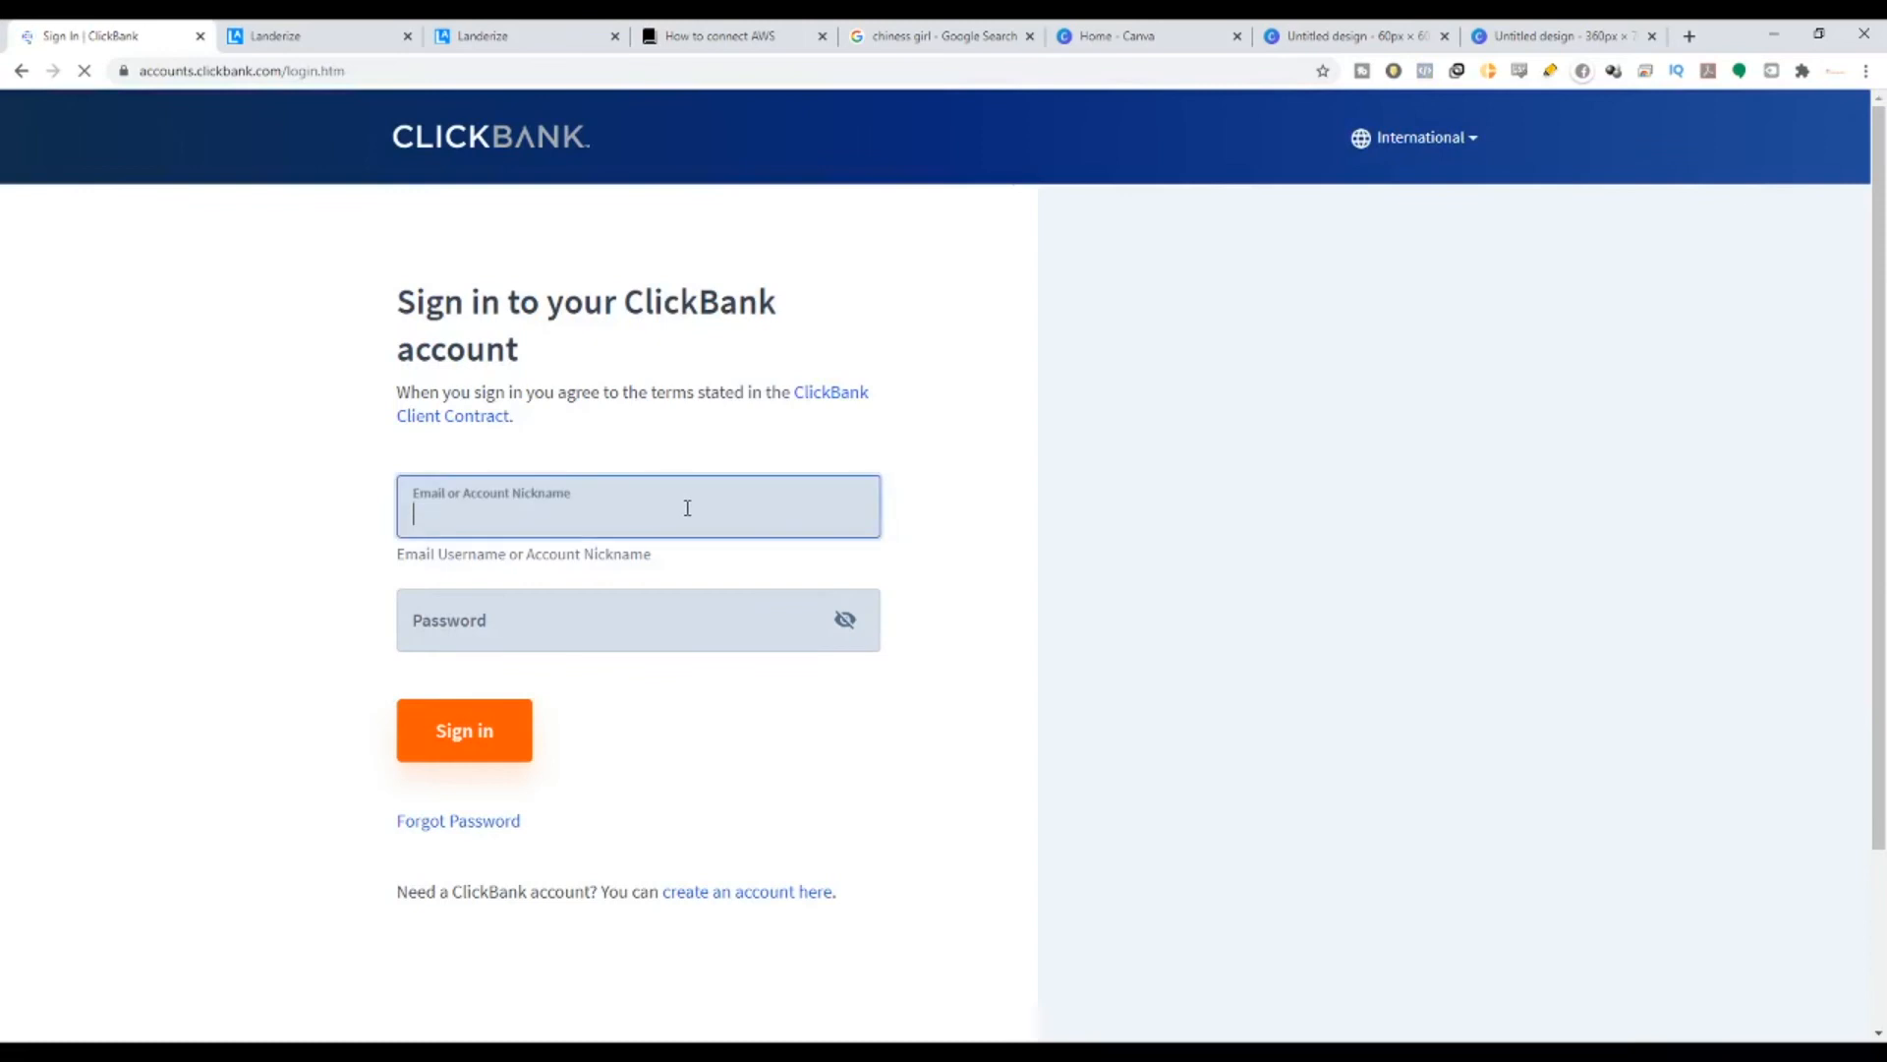
text(msdurai)
key(Tab)
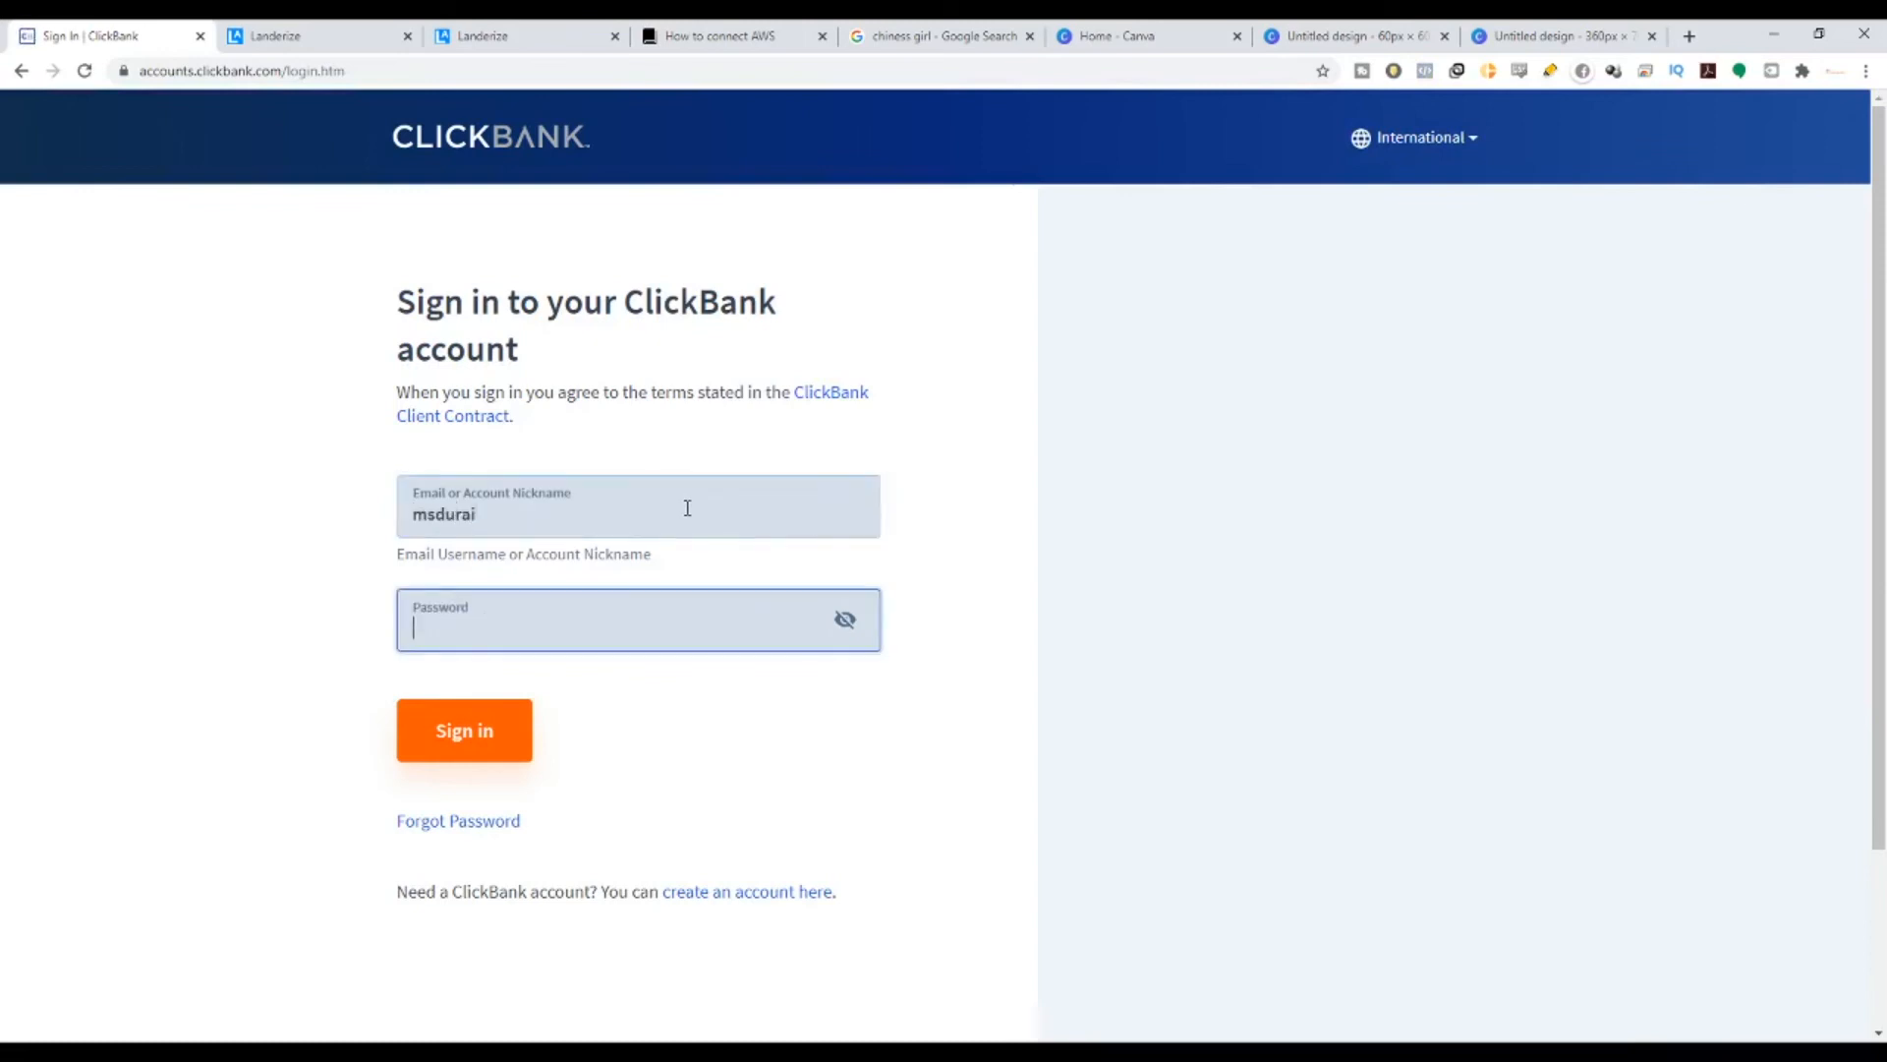
text(•)
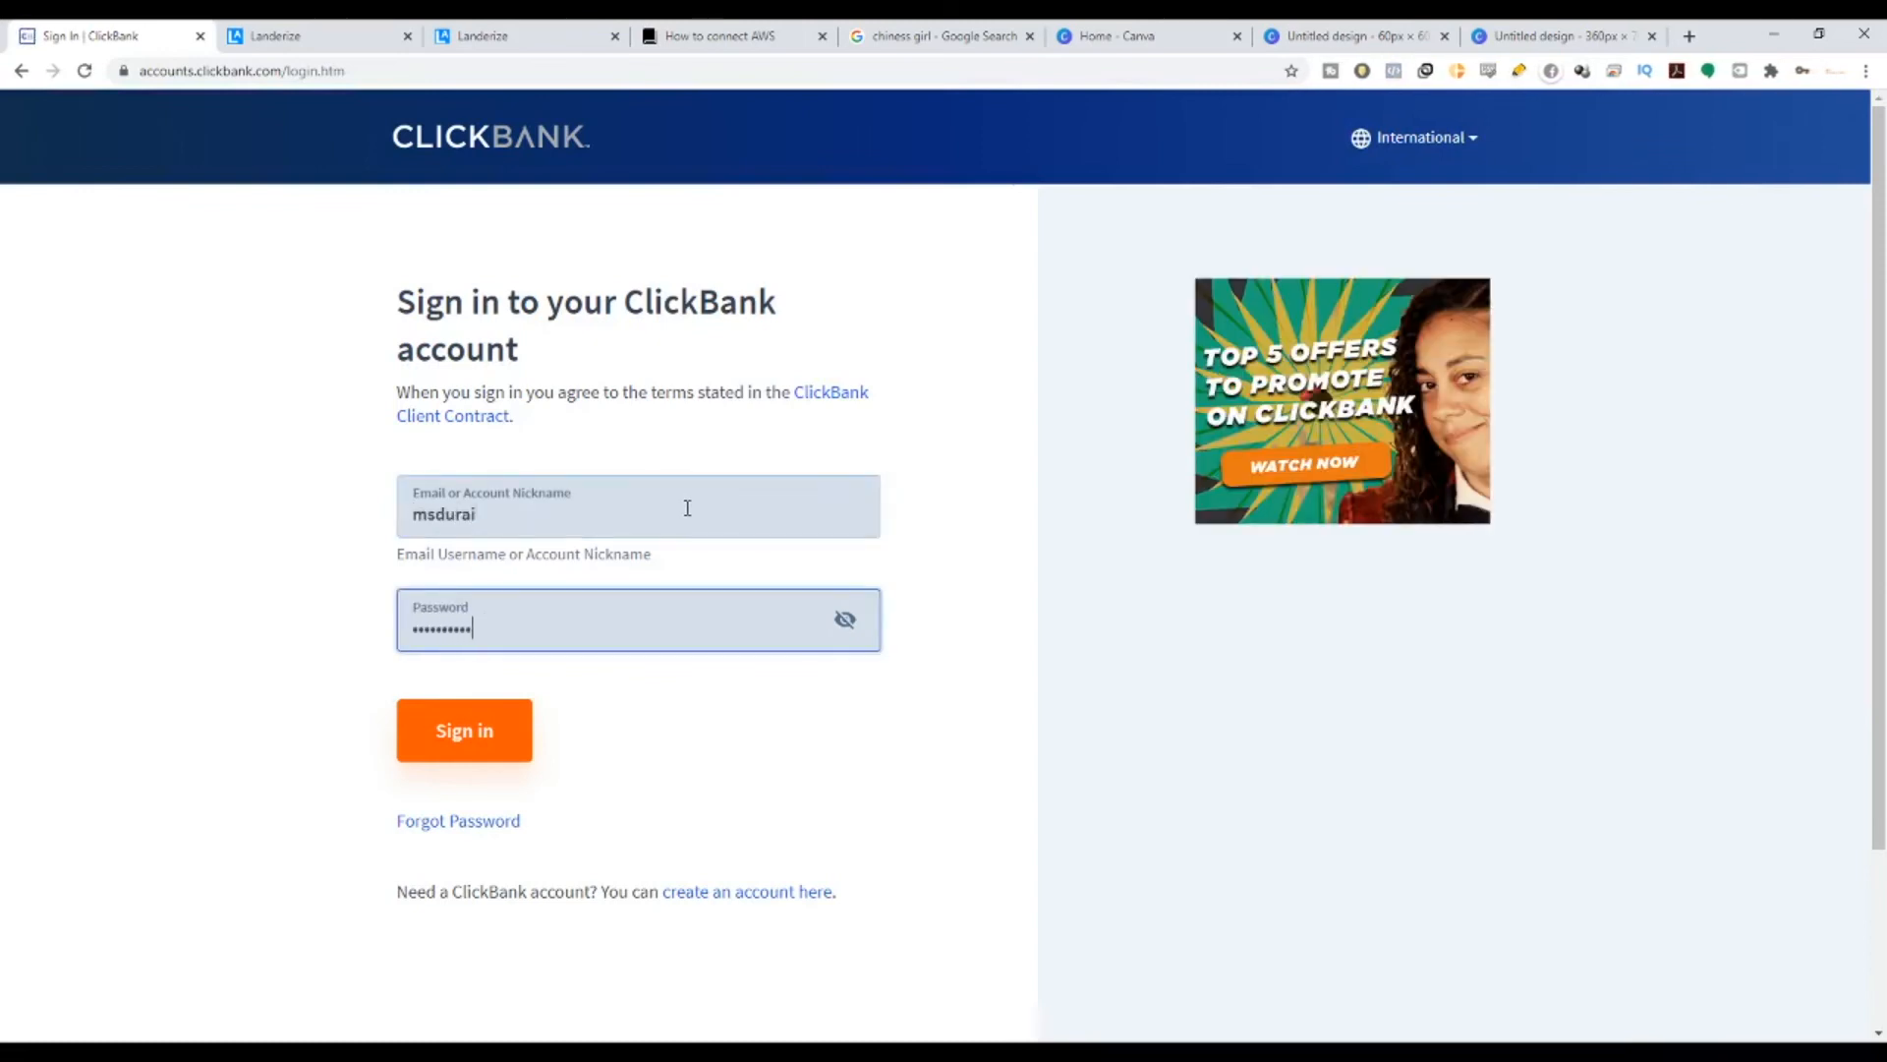
text(•)
key(Return)
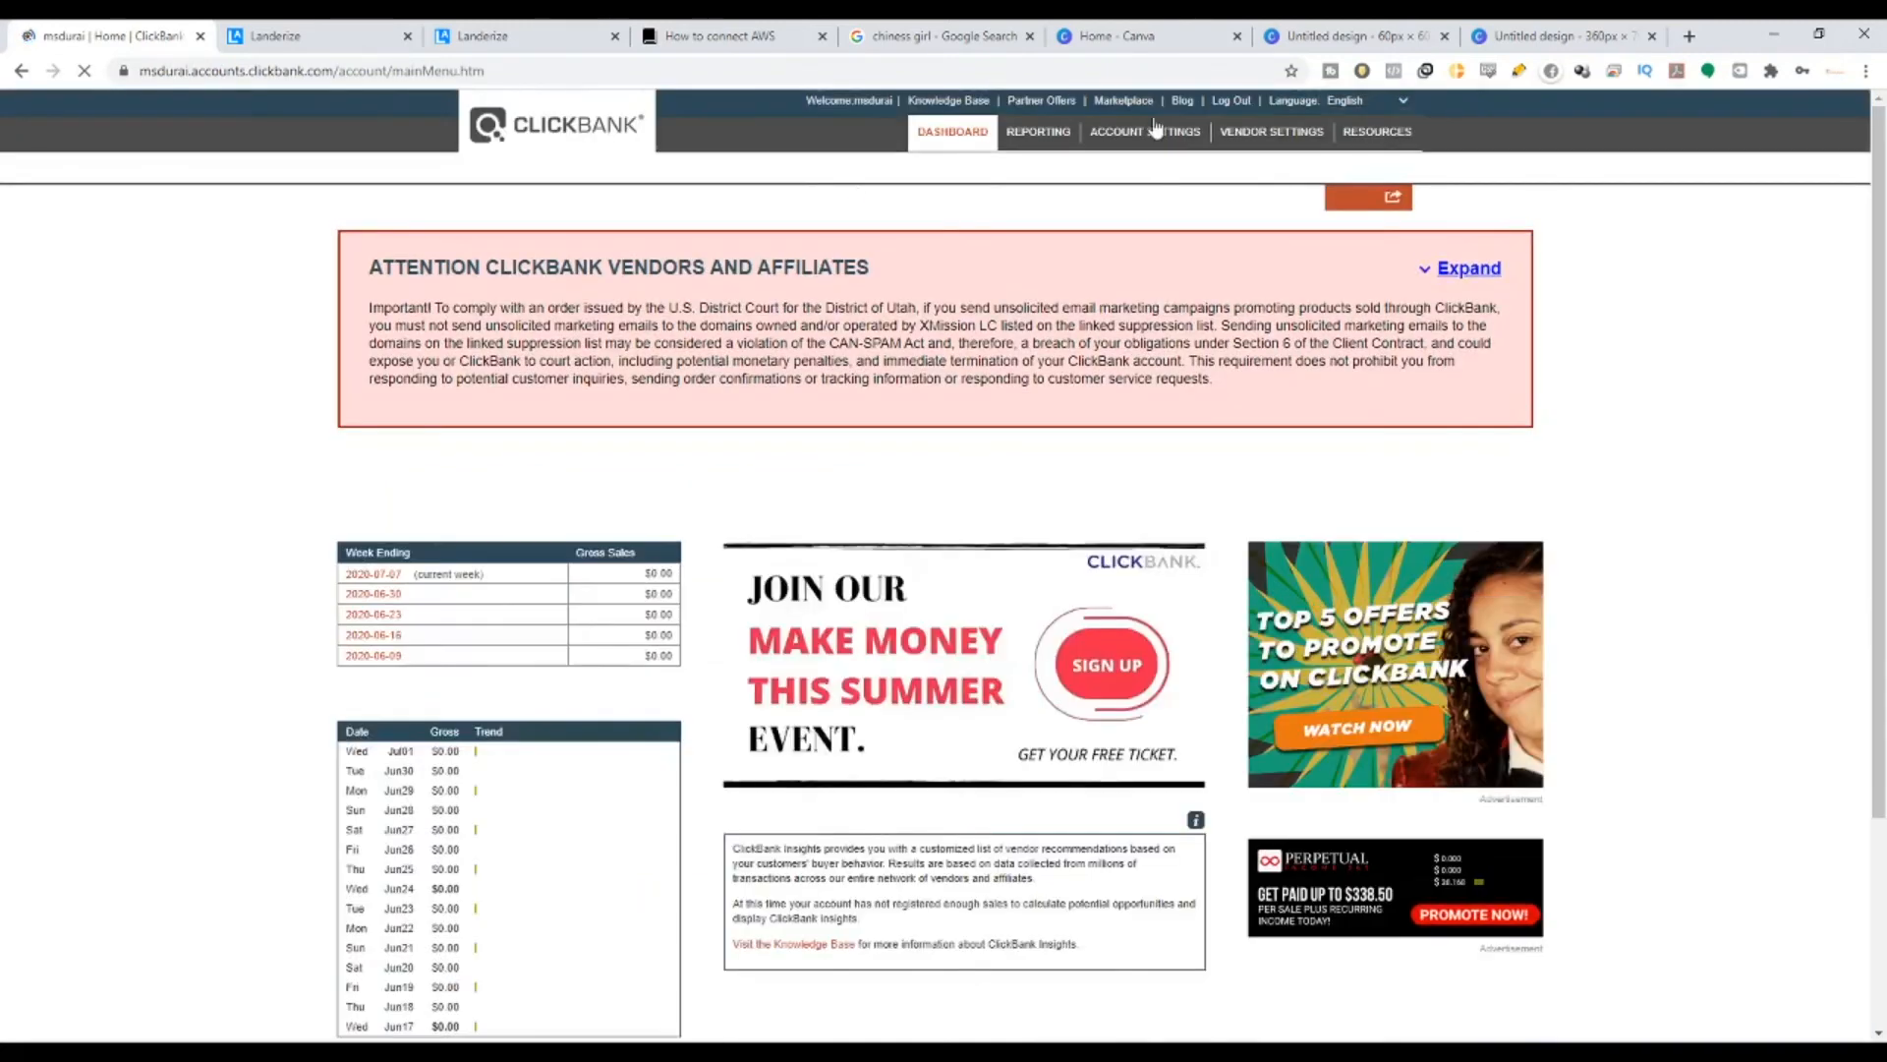
- Open the Pianoforall sales page from the Marketplace's Arts & Entertainment listings
click(1122, 103)
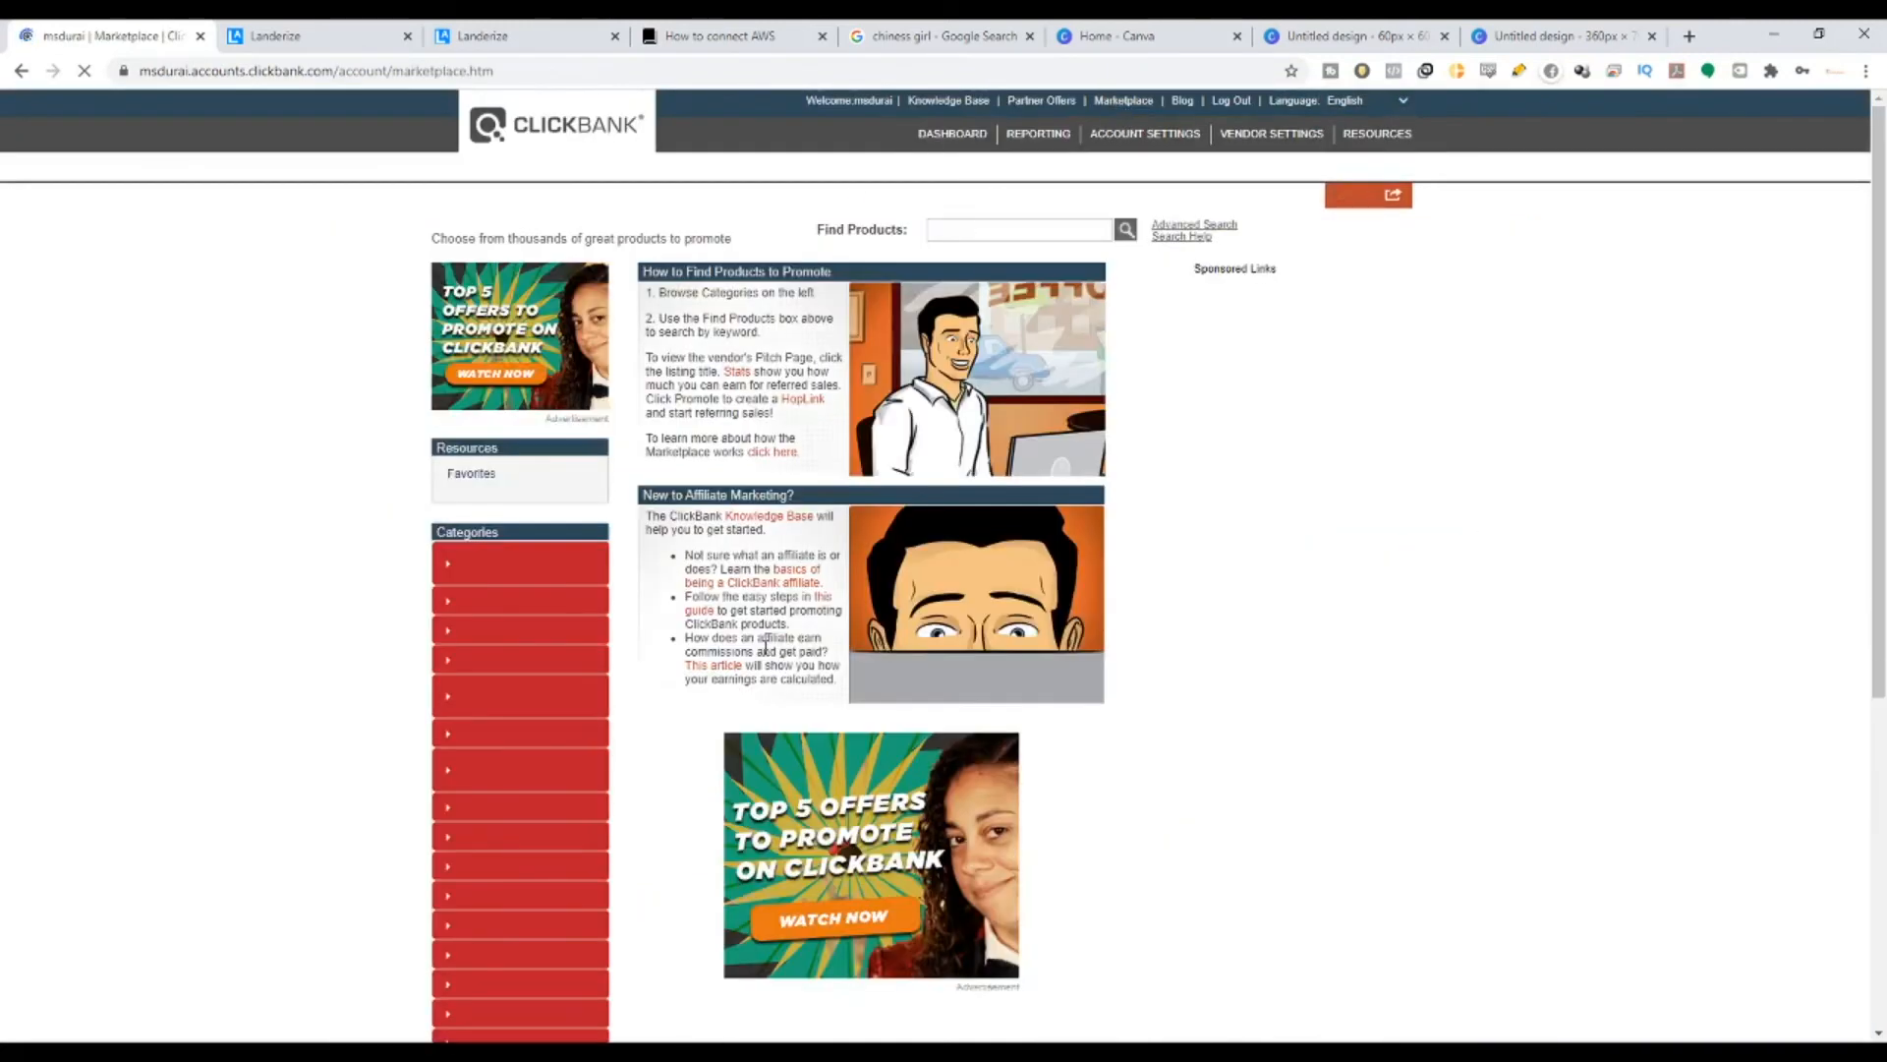
click(473, 566)
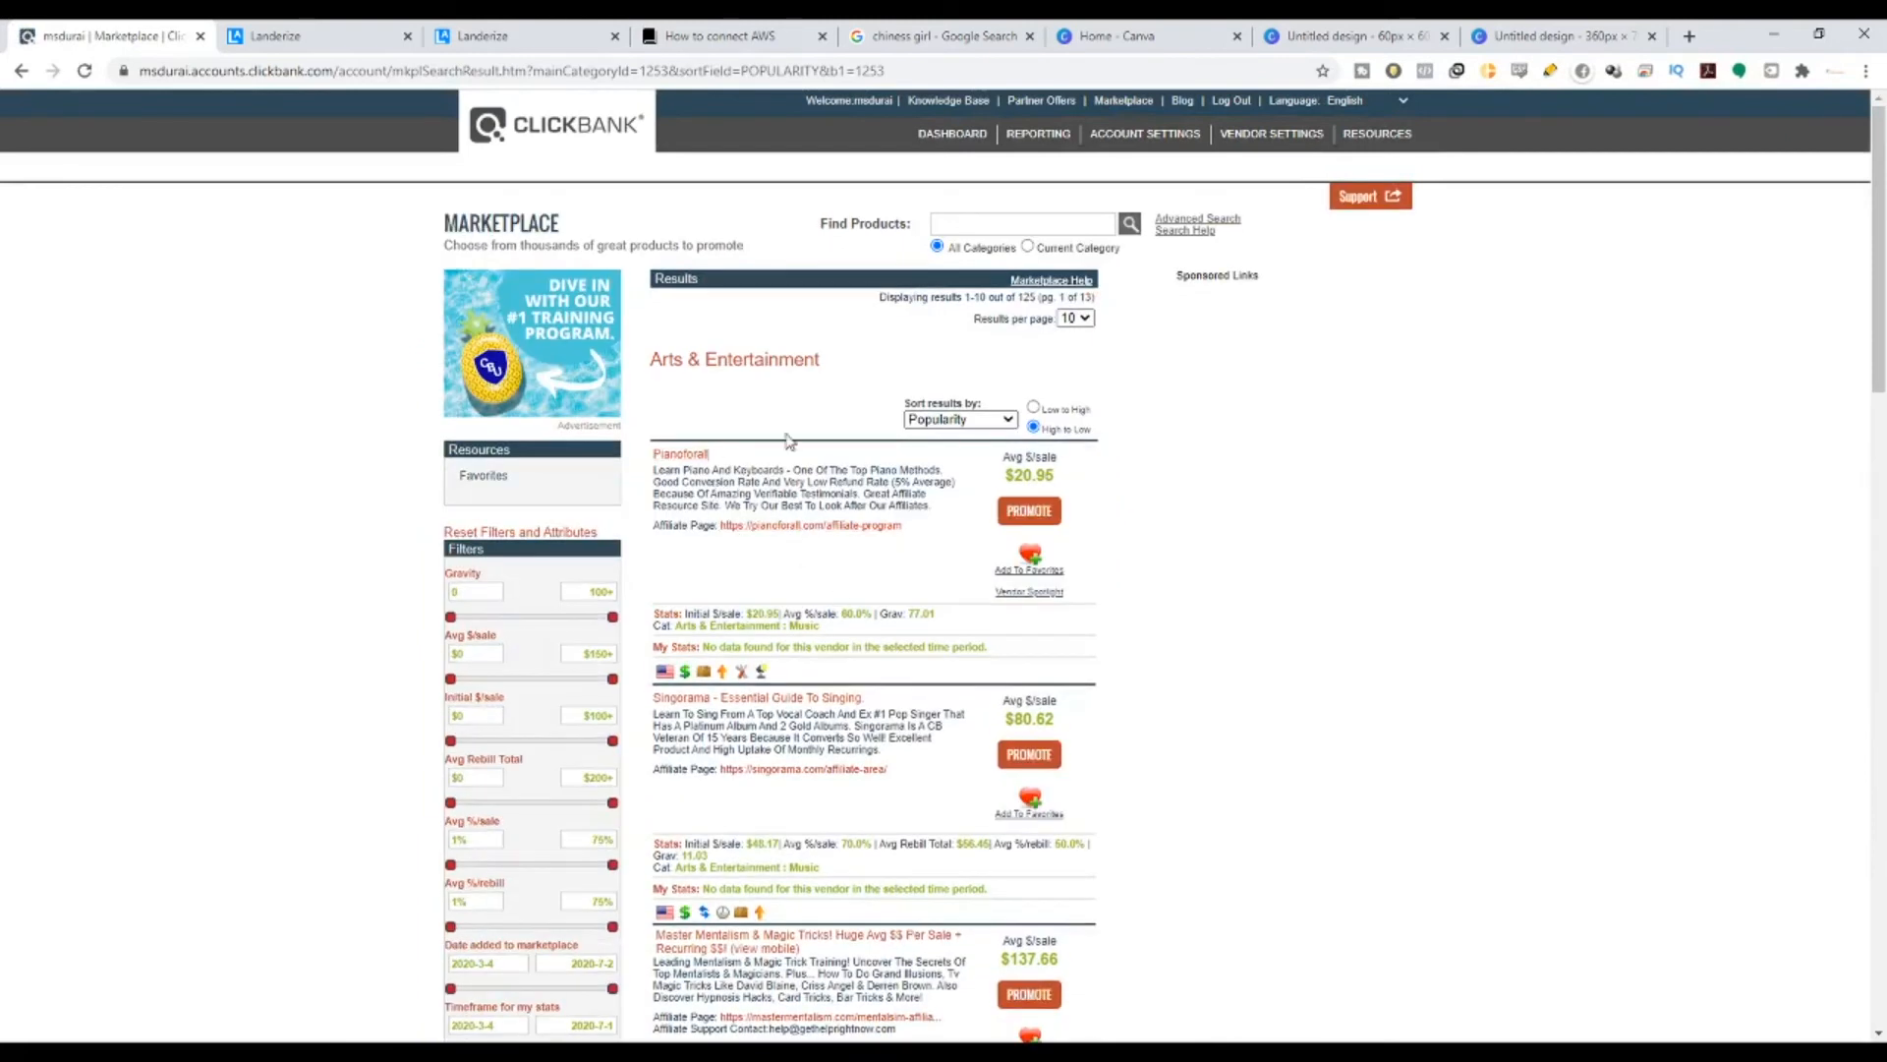
click(691, 456)
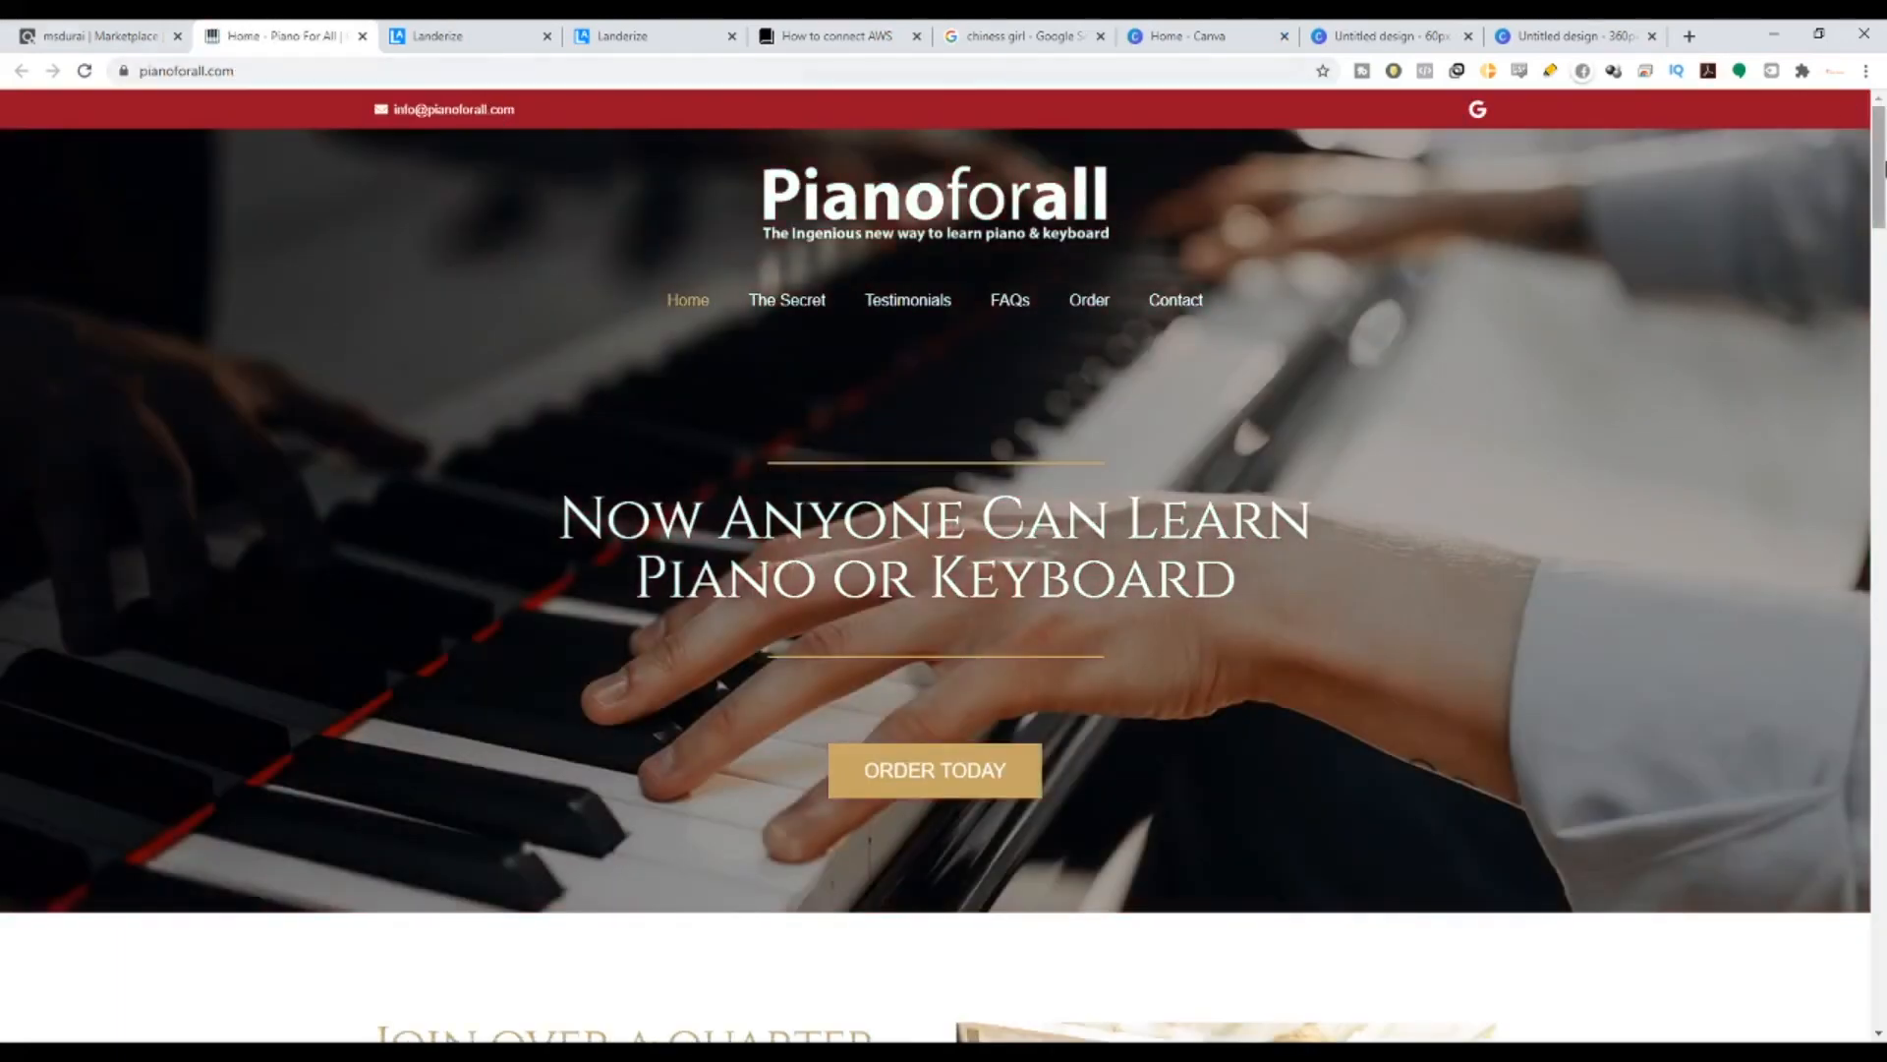
drag(1878, 196, 1882, 1013)
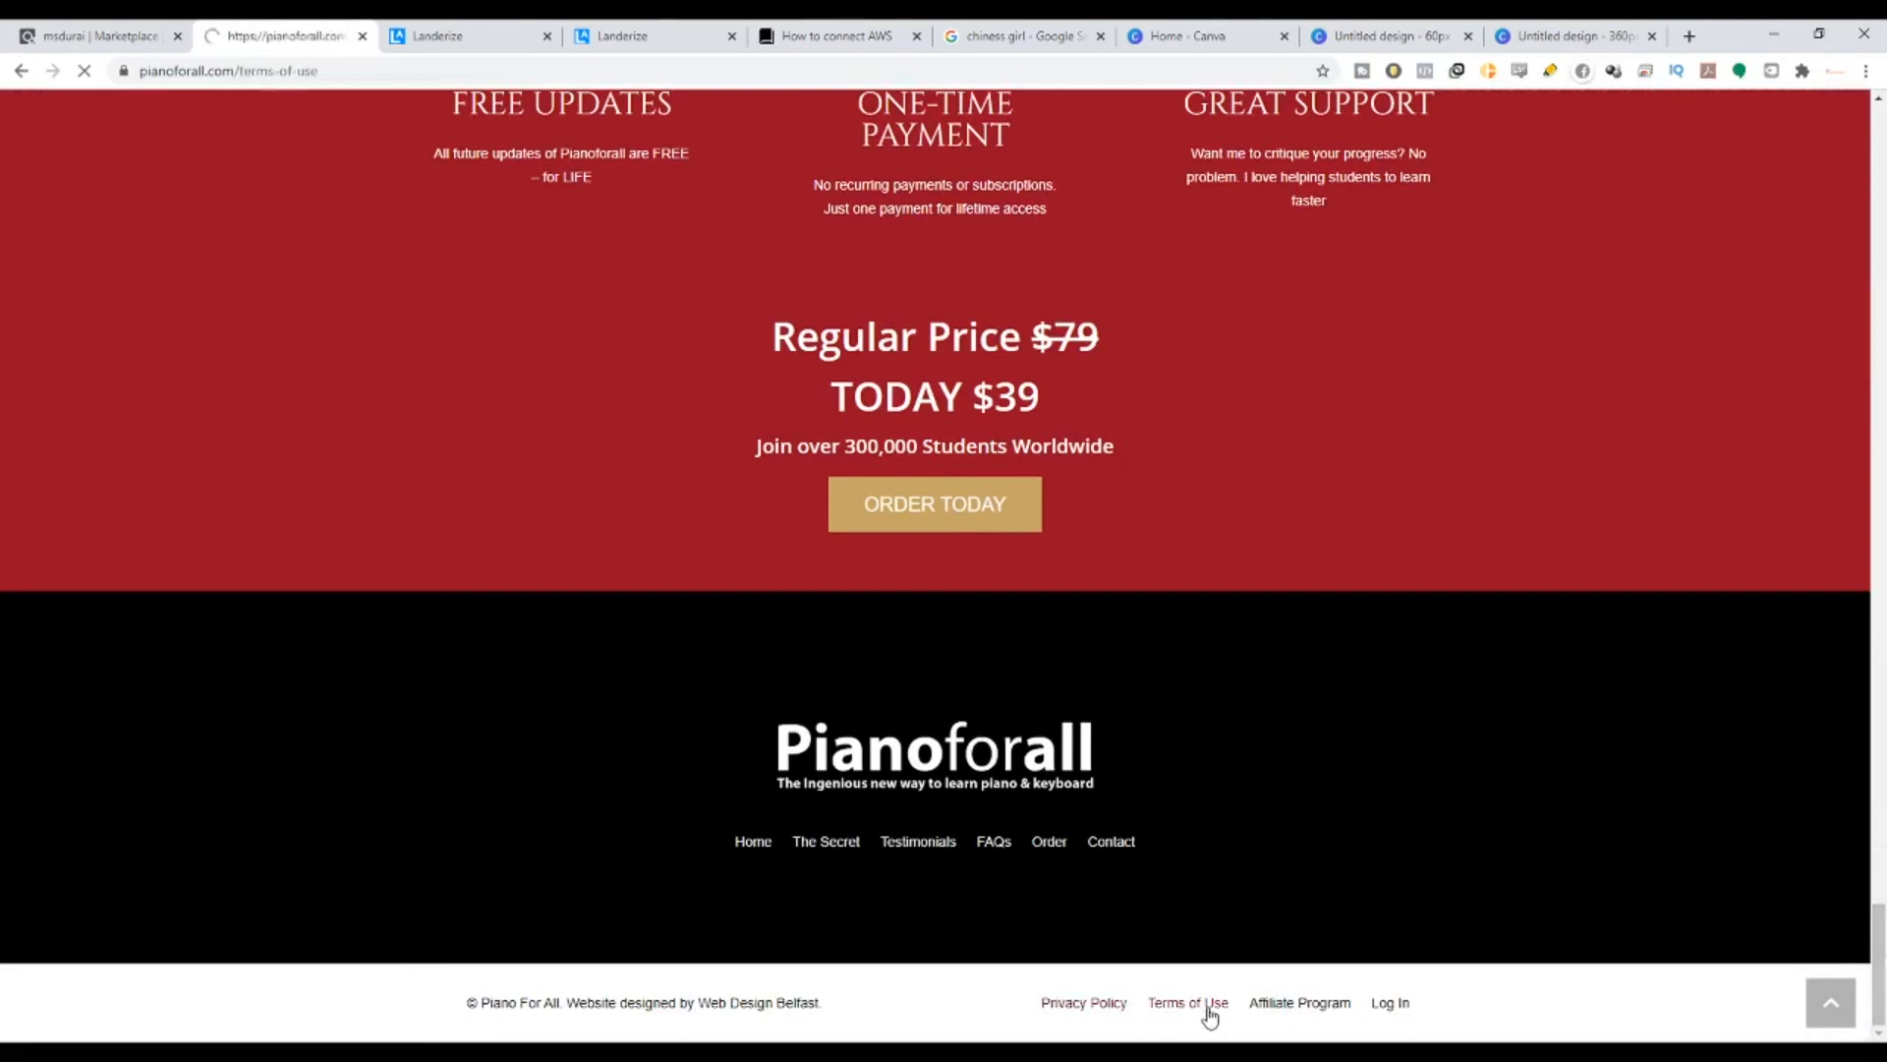
scroll(894, 423, down, 6)
scroll(880, 466, up, 4)
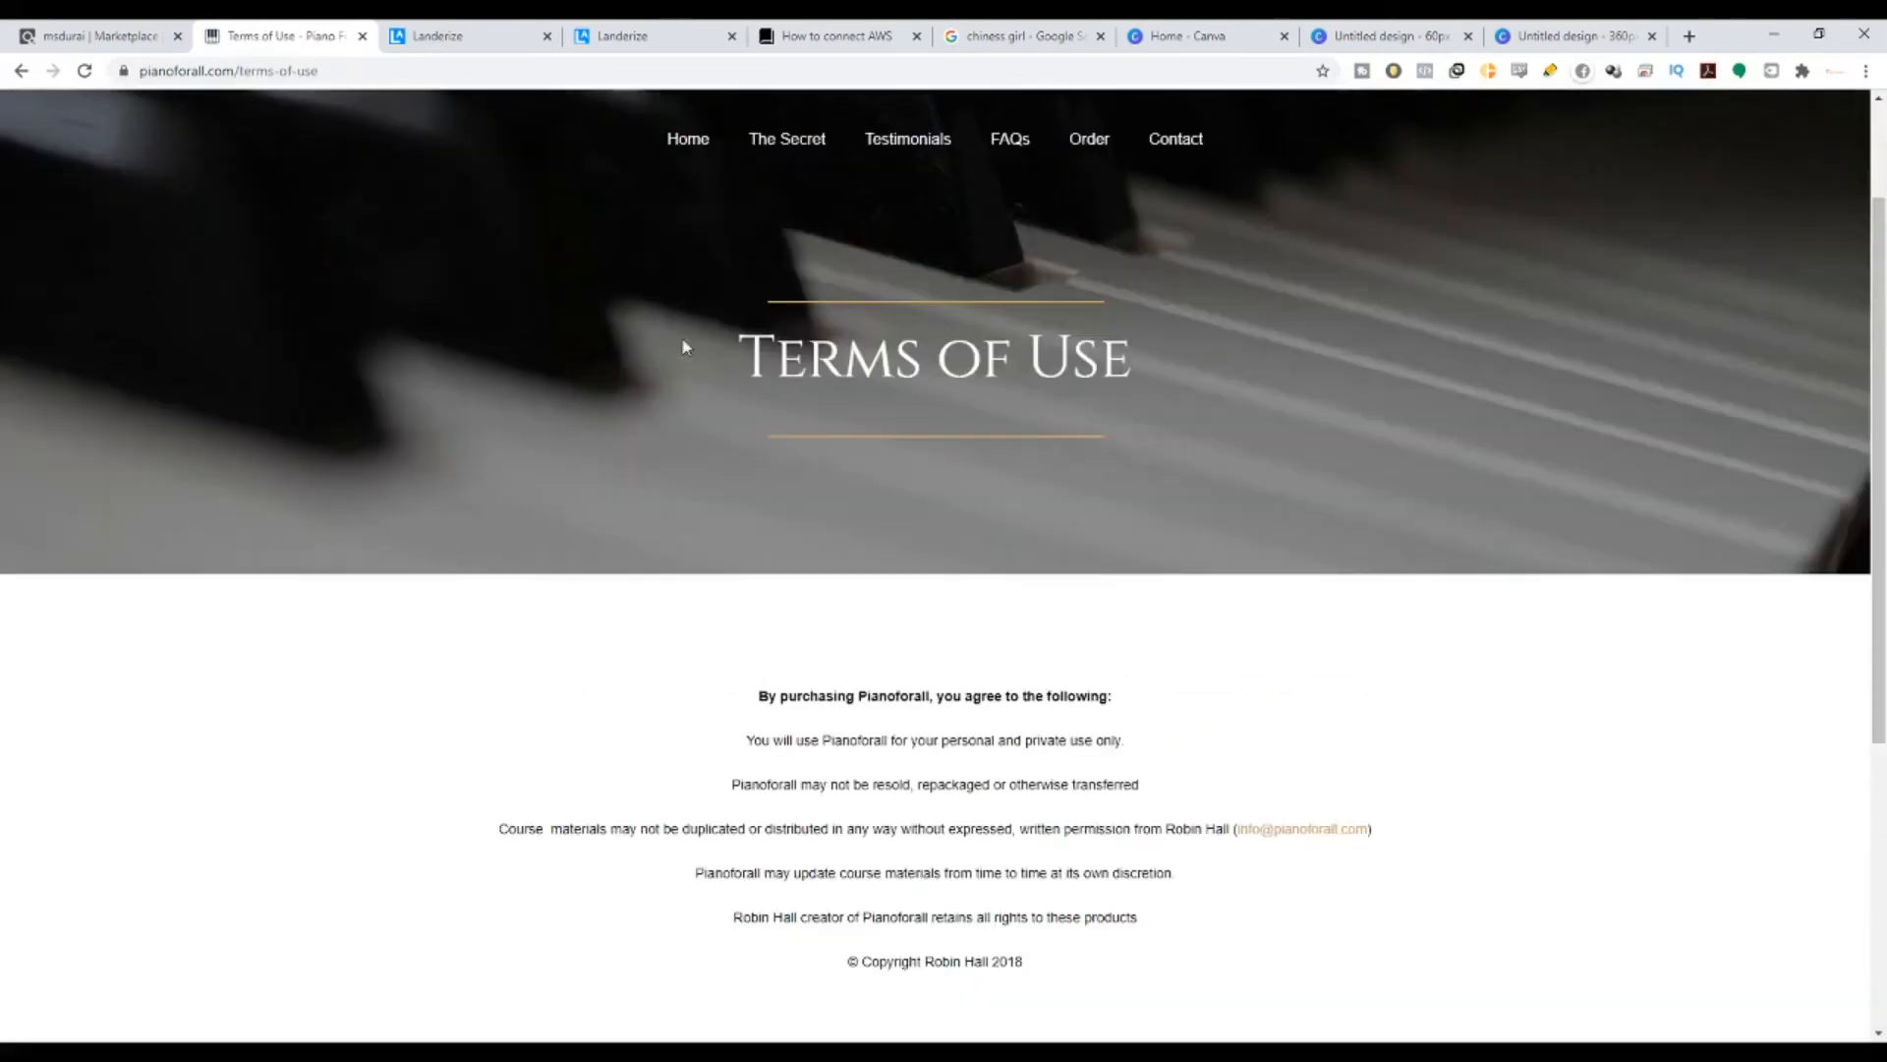
click(407, 71)
key(ctrl+c)
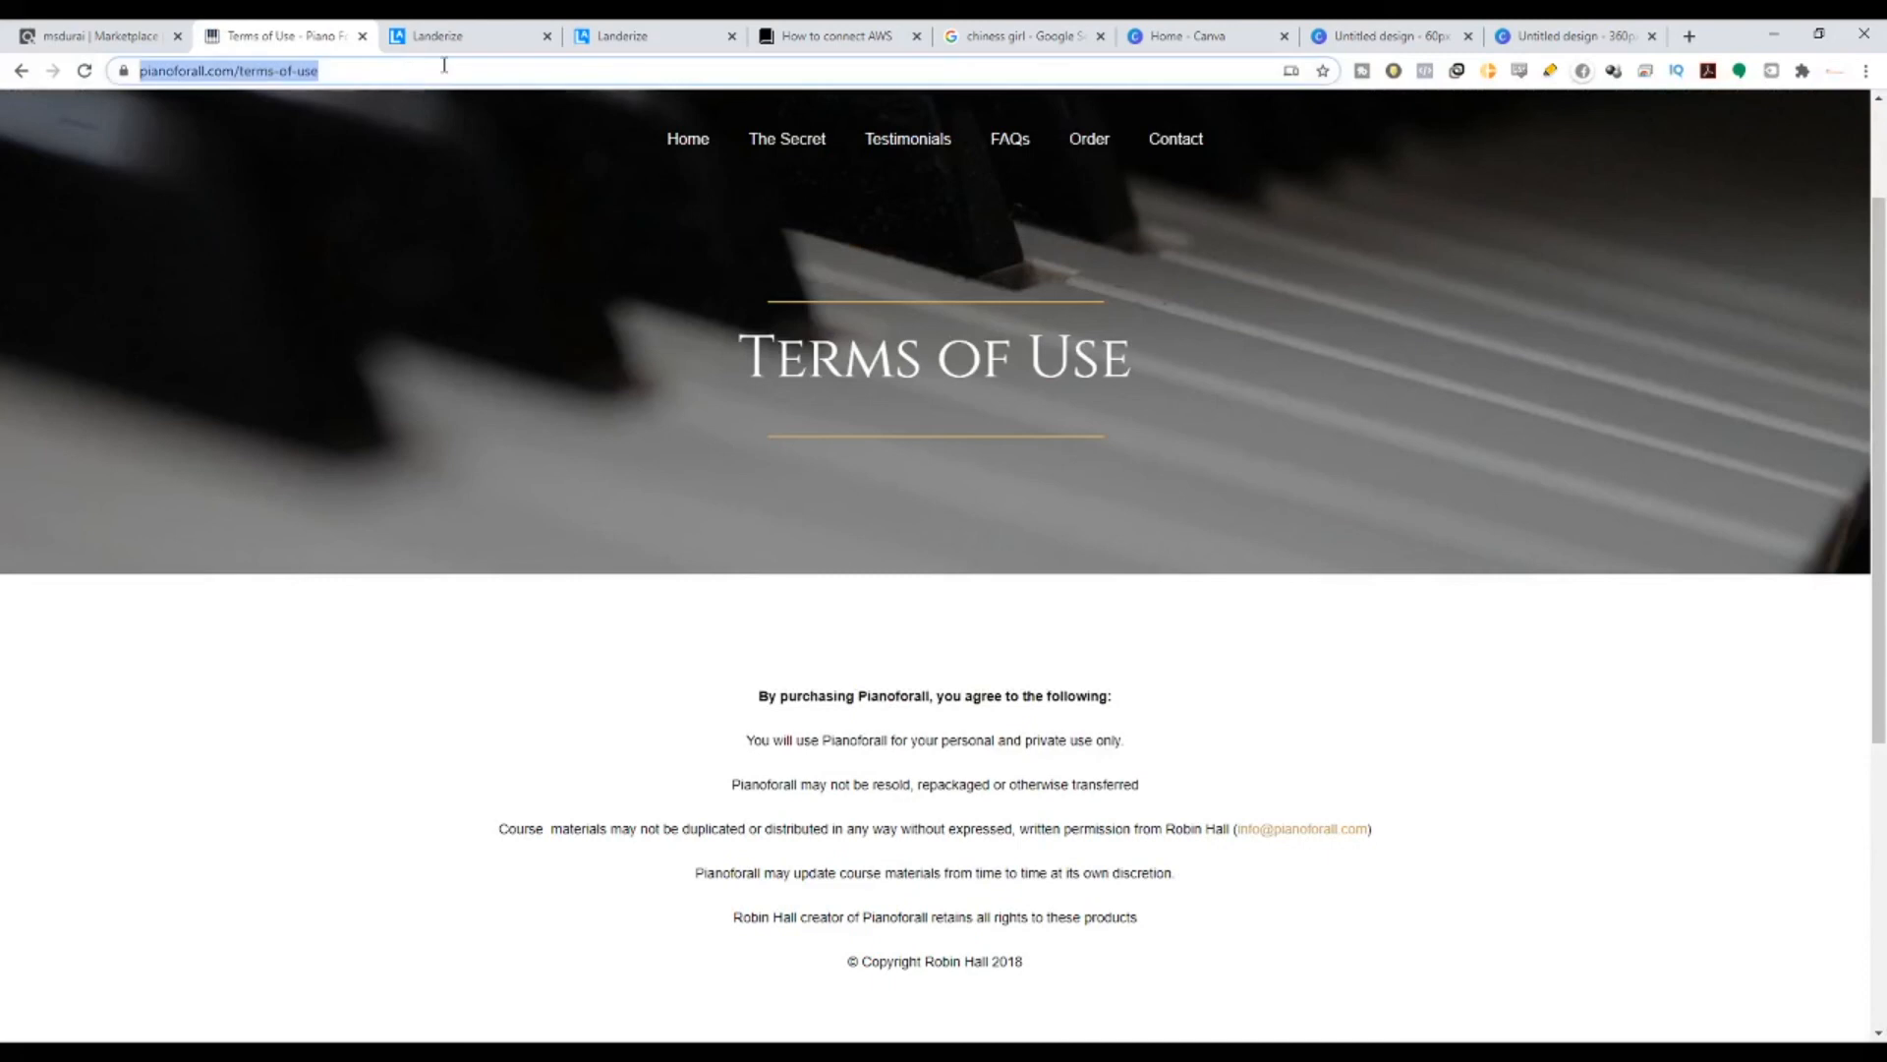
click(629, 36)
click(1695, 871)
key(ctrl+v)
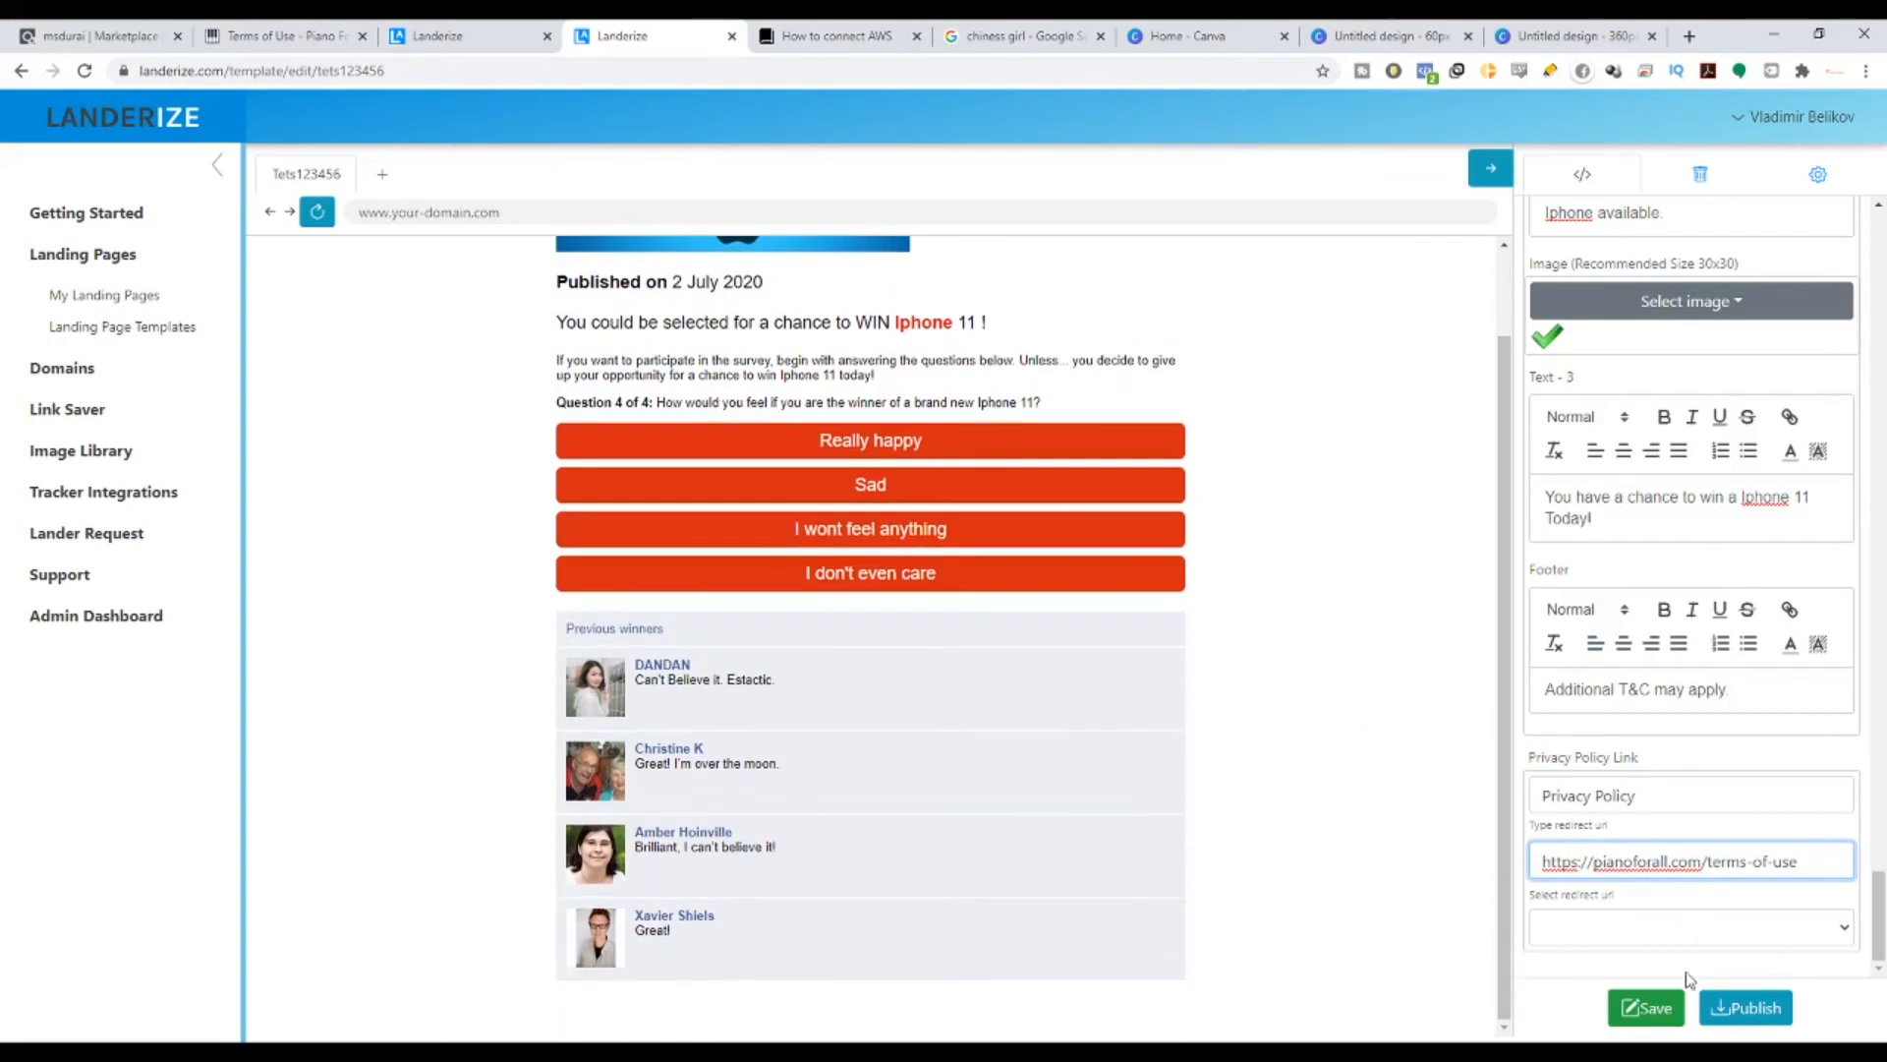
- Save the template and set the page background colour to near-black #151515
click(1661, 1007)
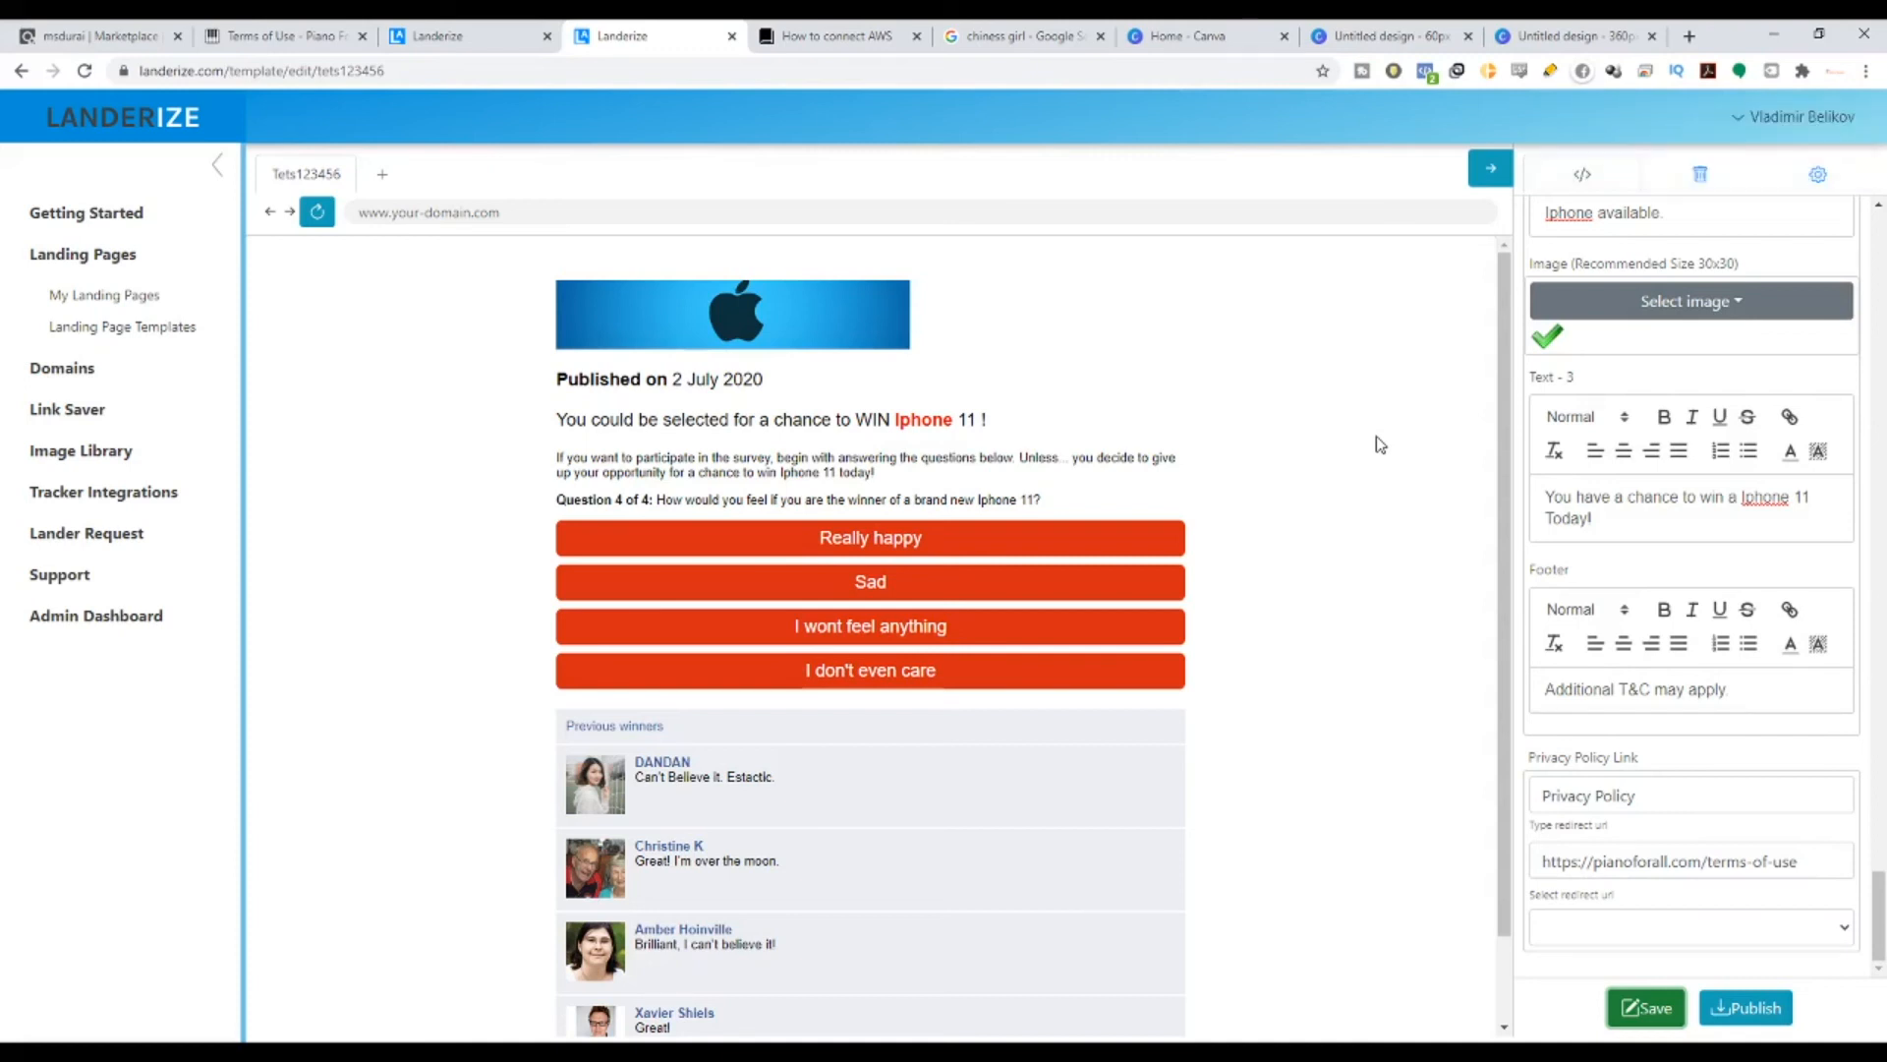
scroll(1635, 547, up, 15)
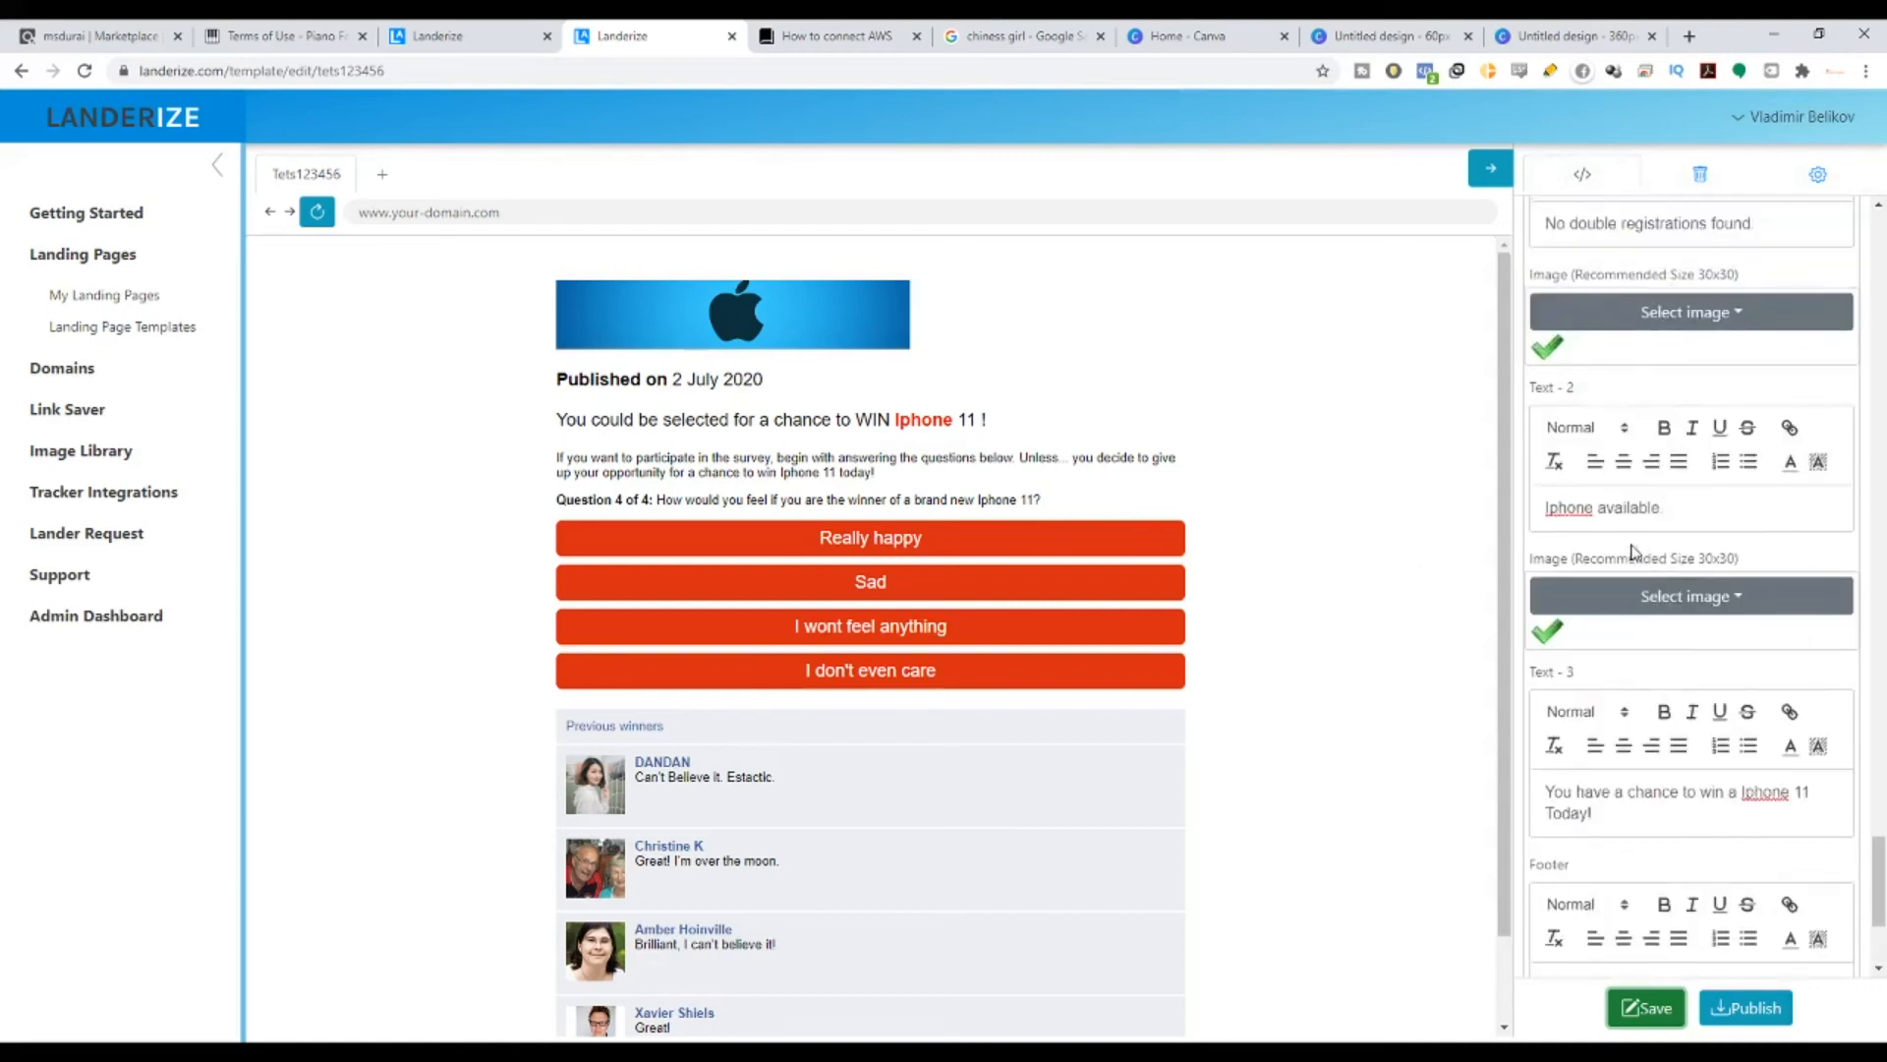
scroll(1636, 547, up, 10)
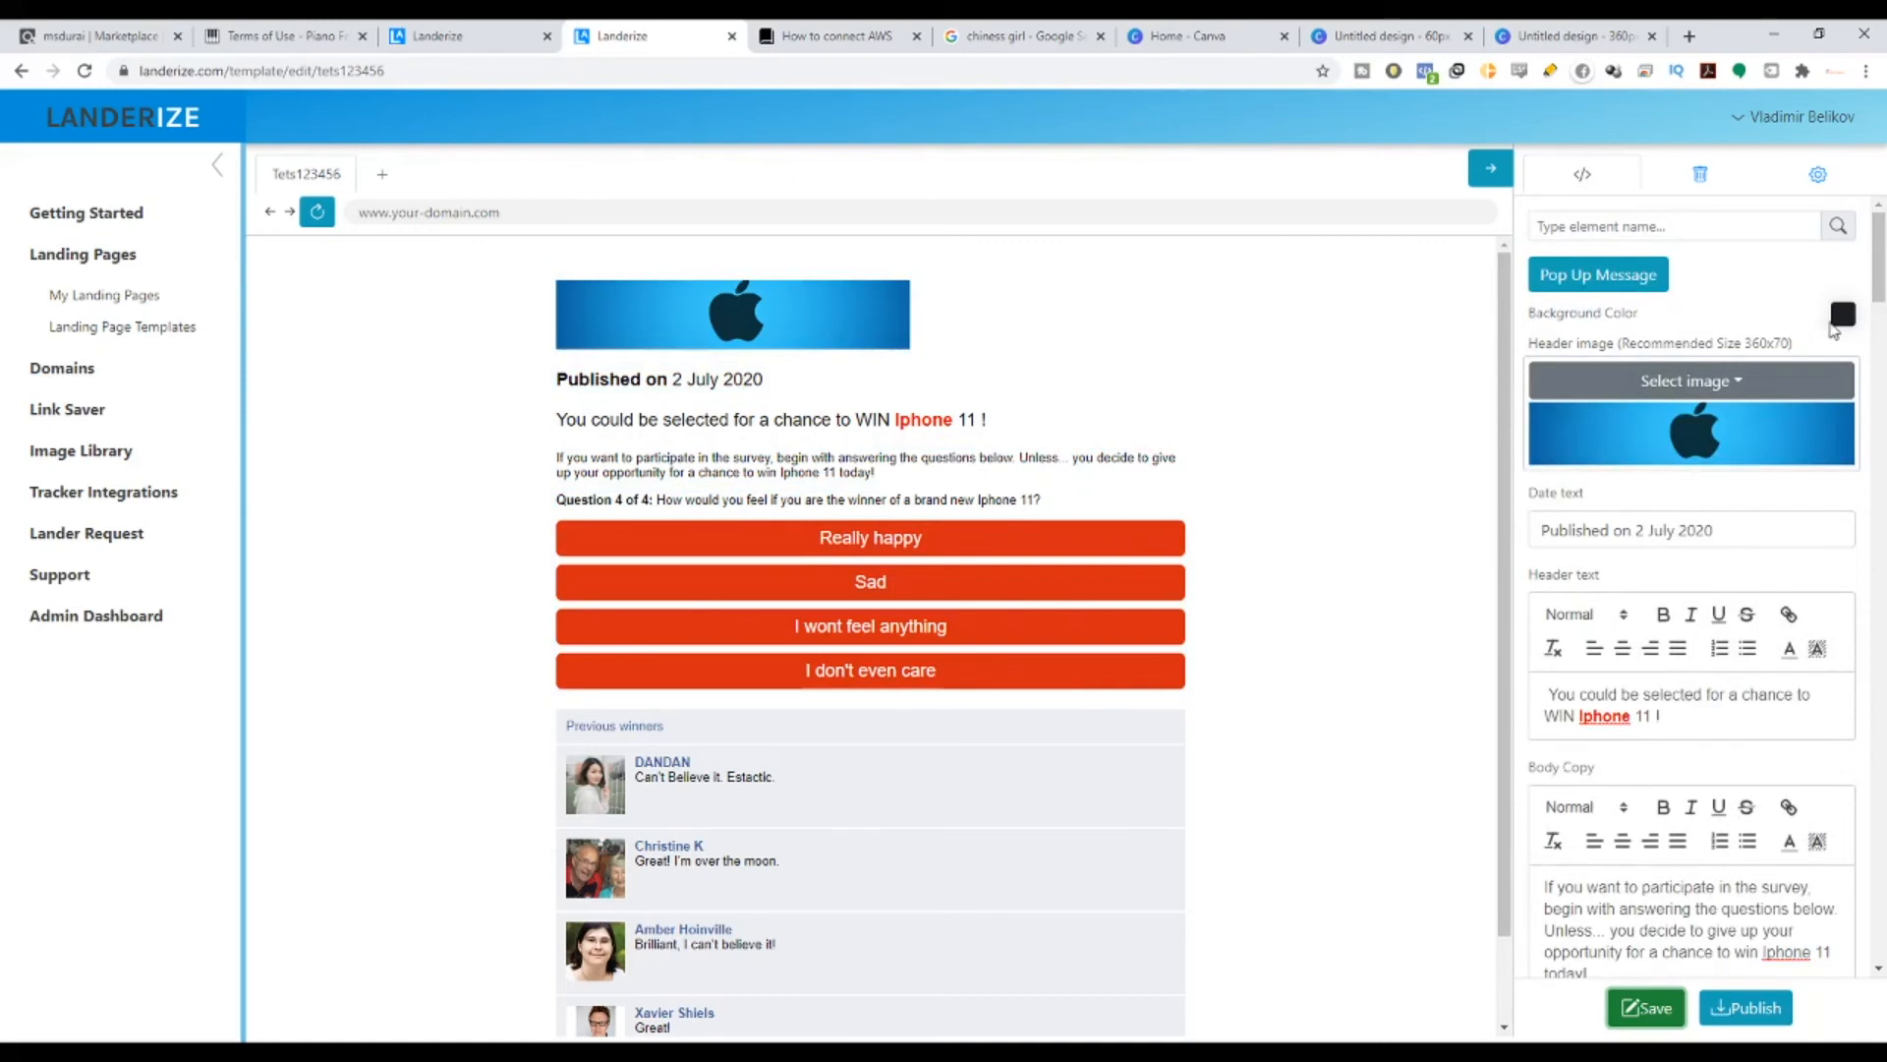
click(1842, 315)
drag(1623, 417, 1538, 336)
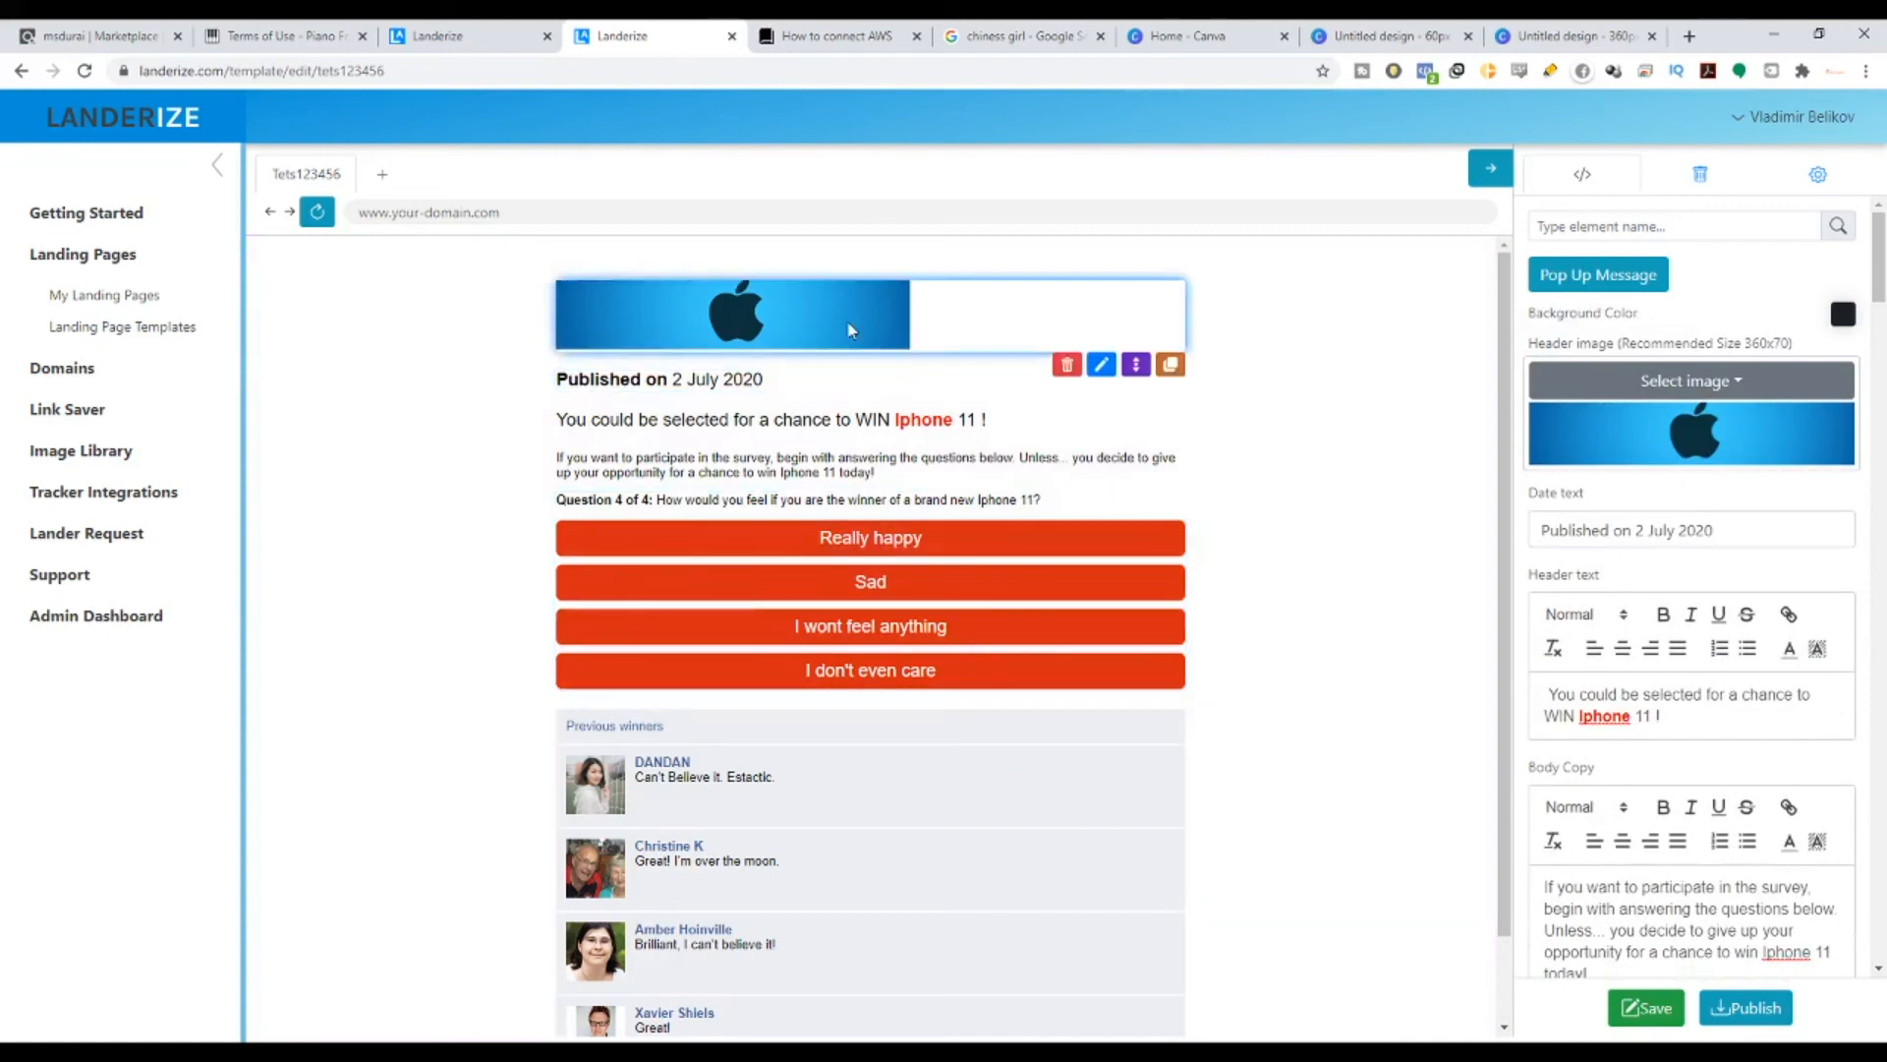
scroll(1789, 442, down, 7)
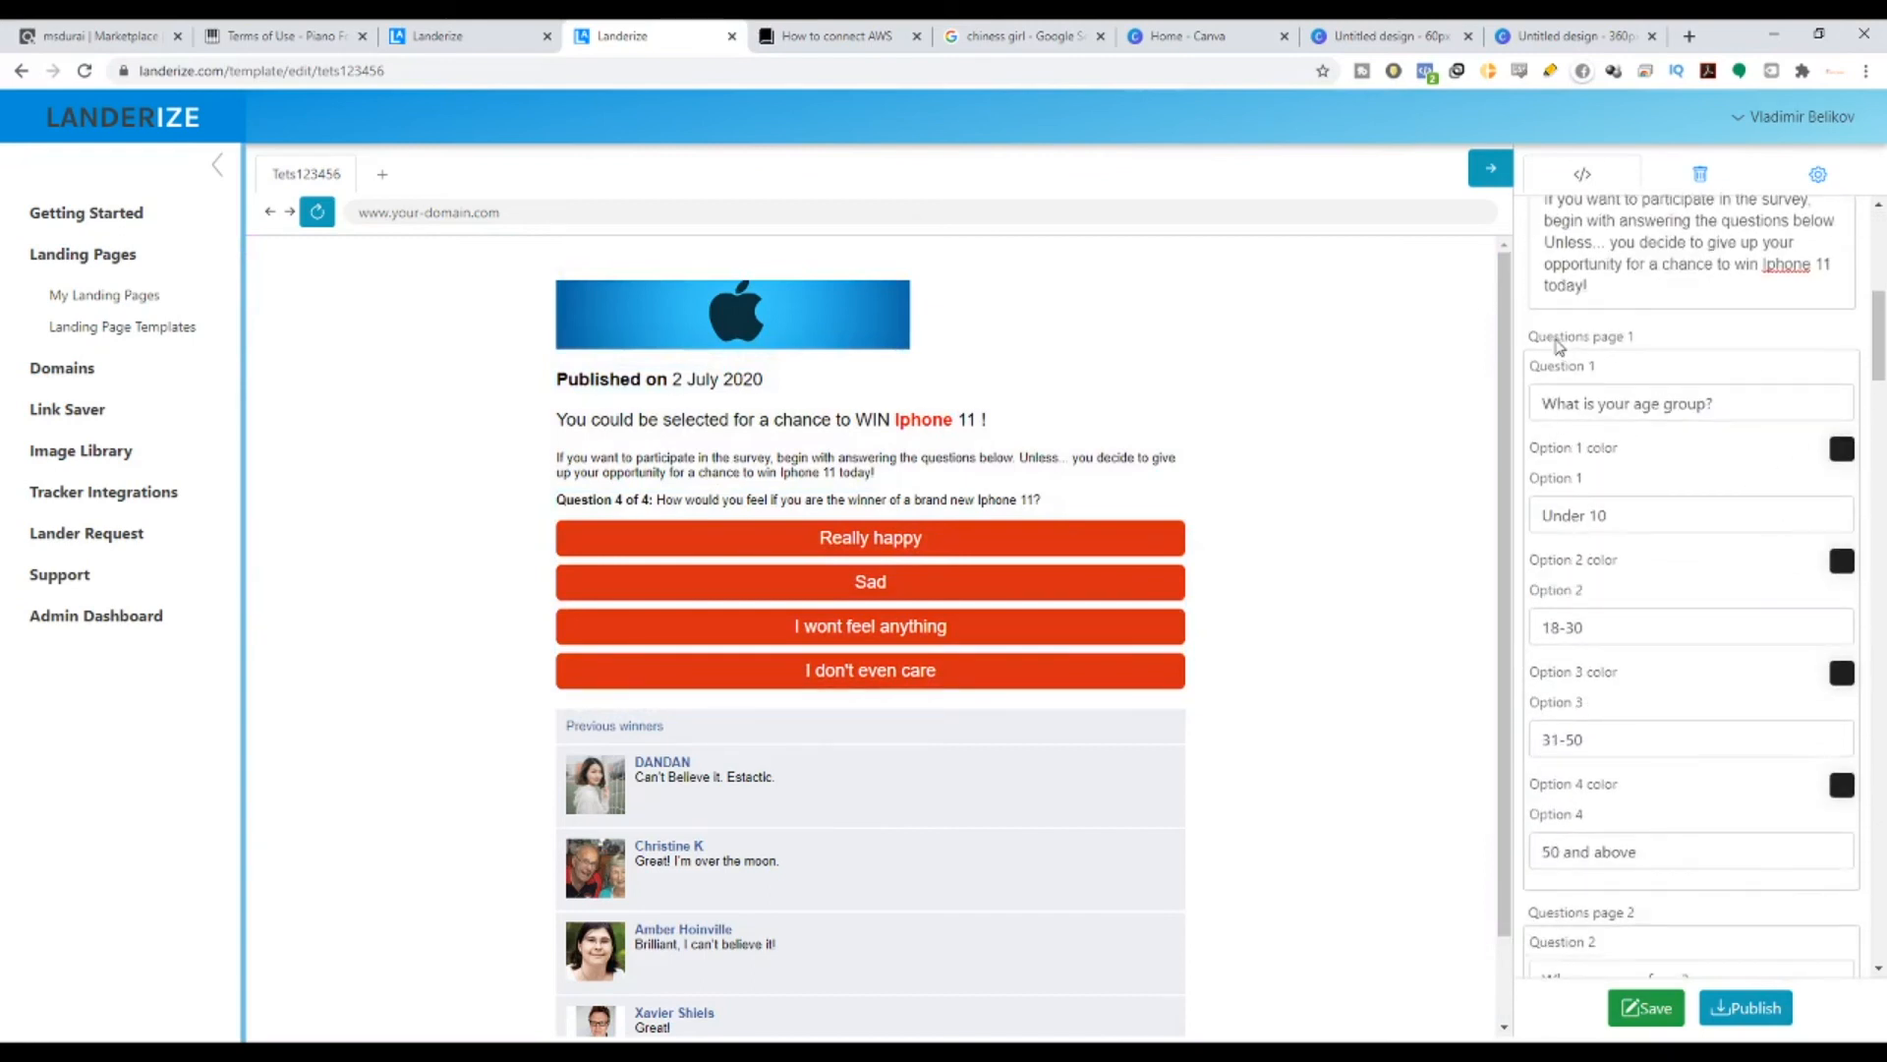
- Set answer option 1's colour to blue #1DA7FF and copy its hex value
drag(1579, 338, 1728, 434)
click(1841, 448)
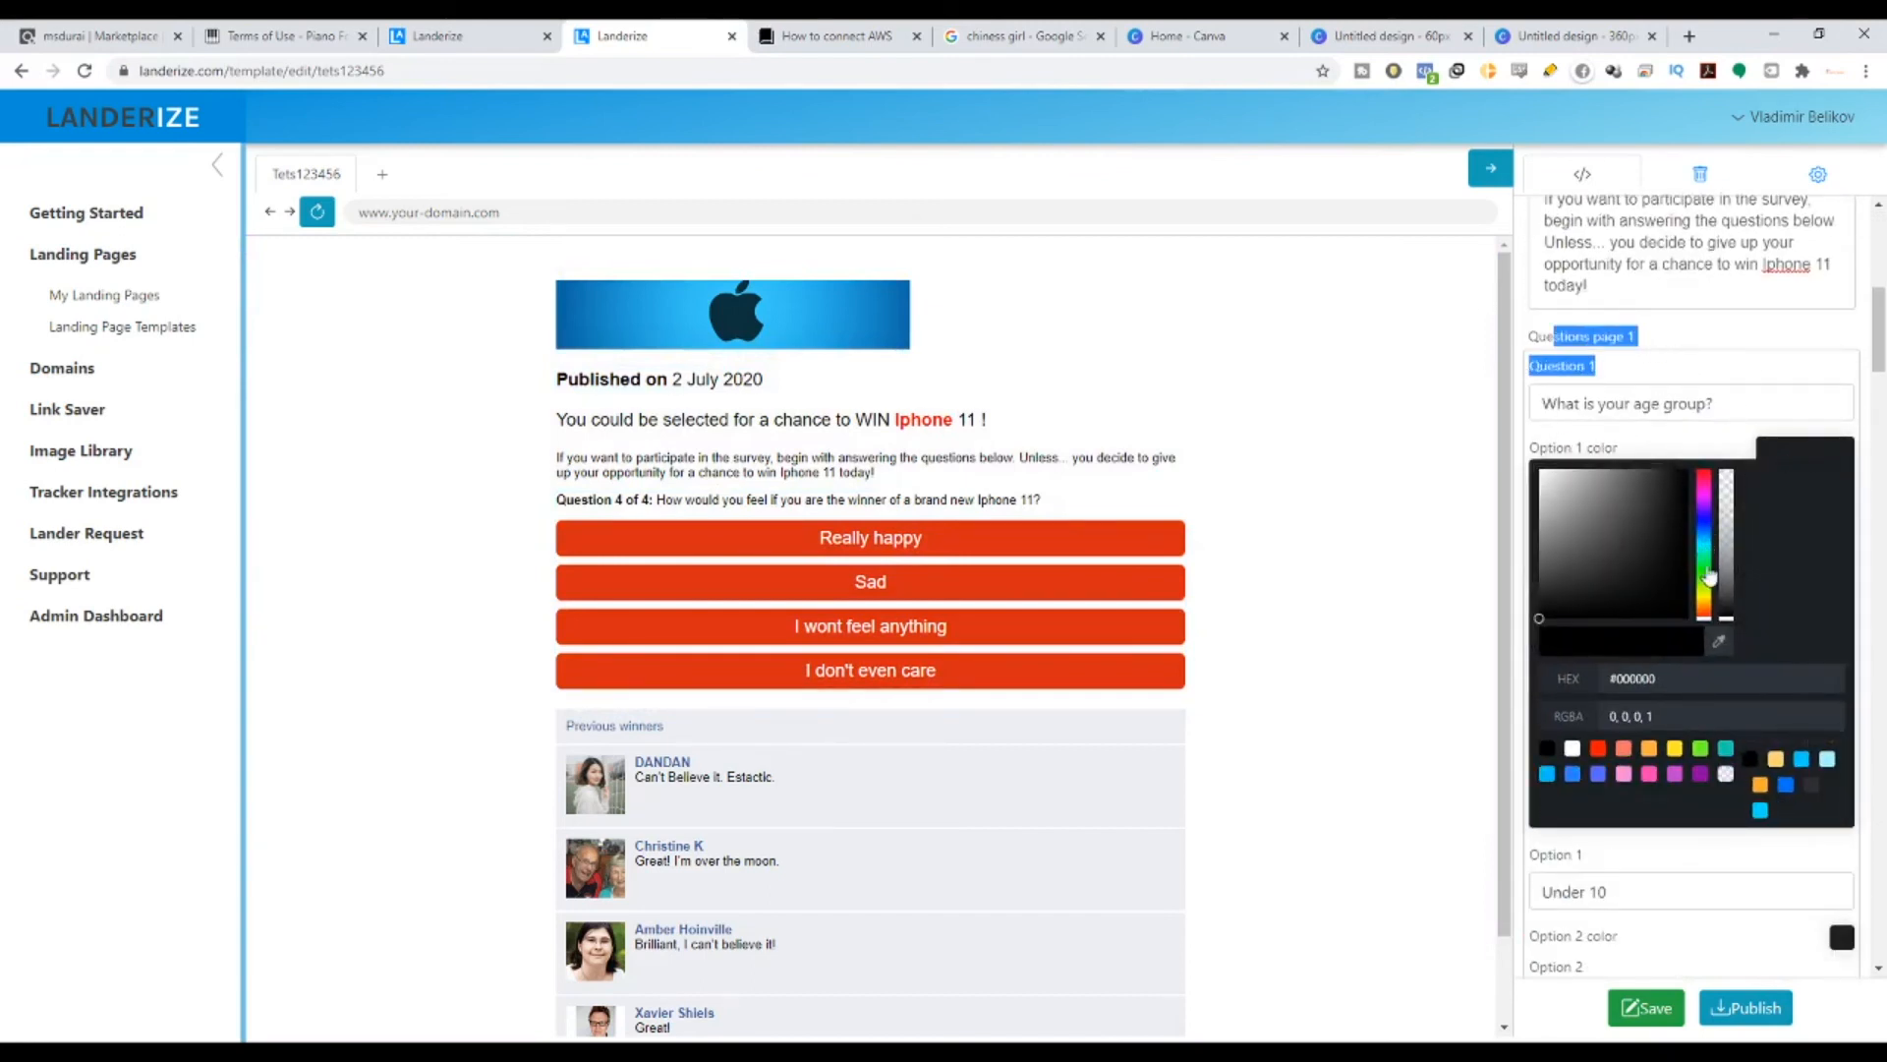
mouse_move(1710, 577)
mouse_down()
mouse_move(1708, 609)
mouse_move(1707, 546)
mouse_up()
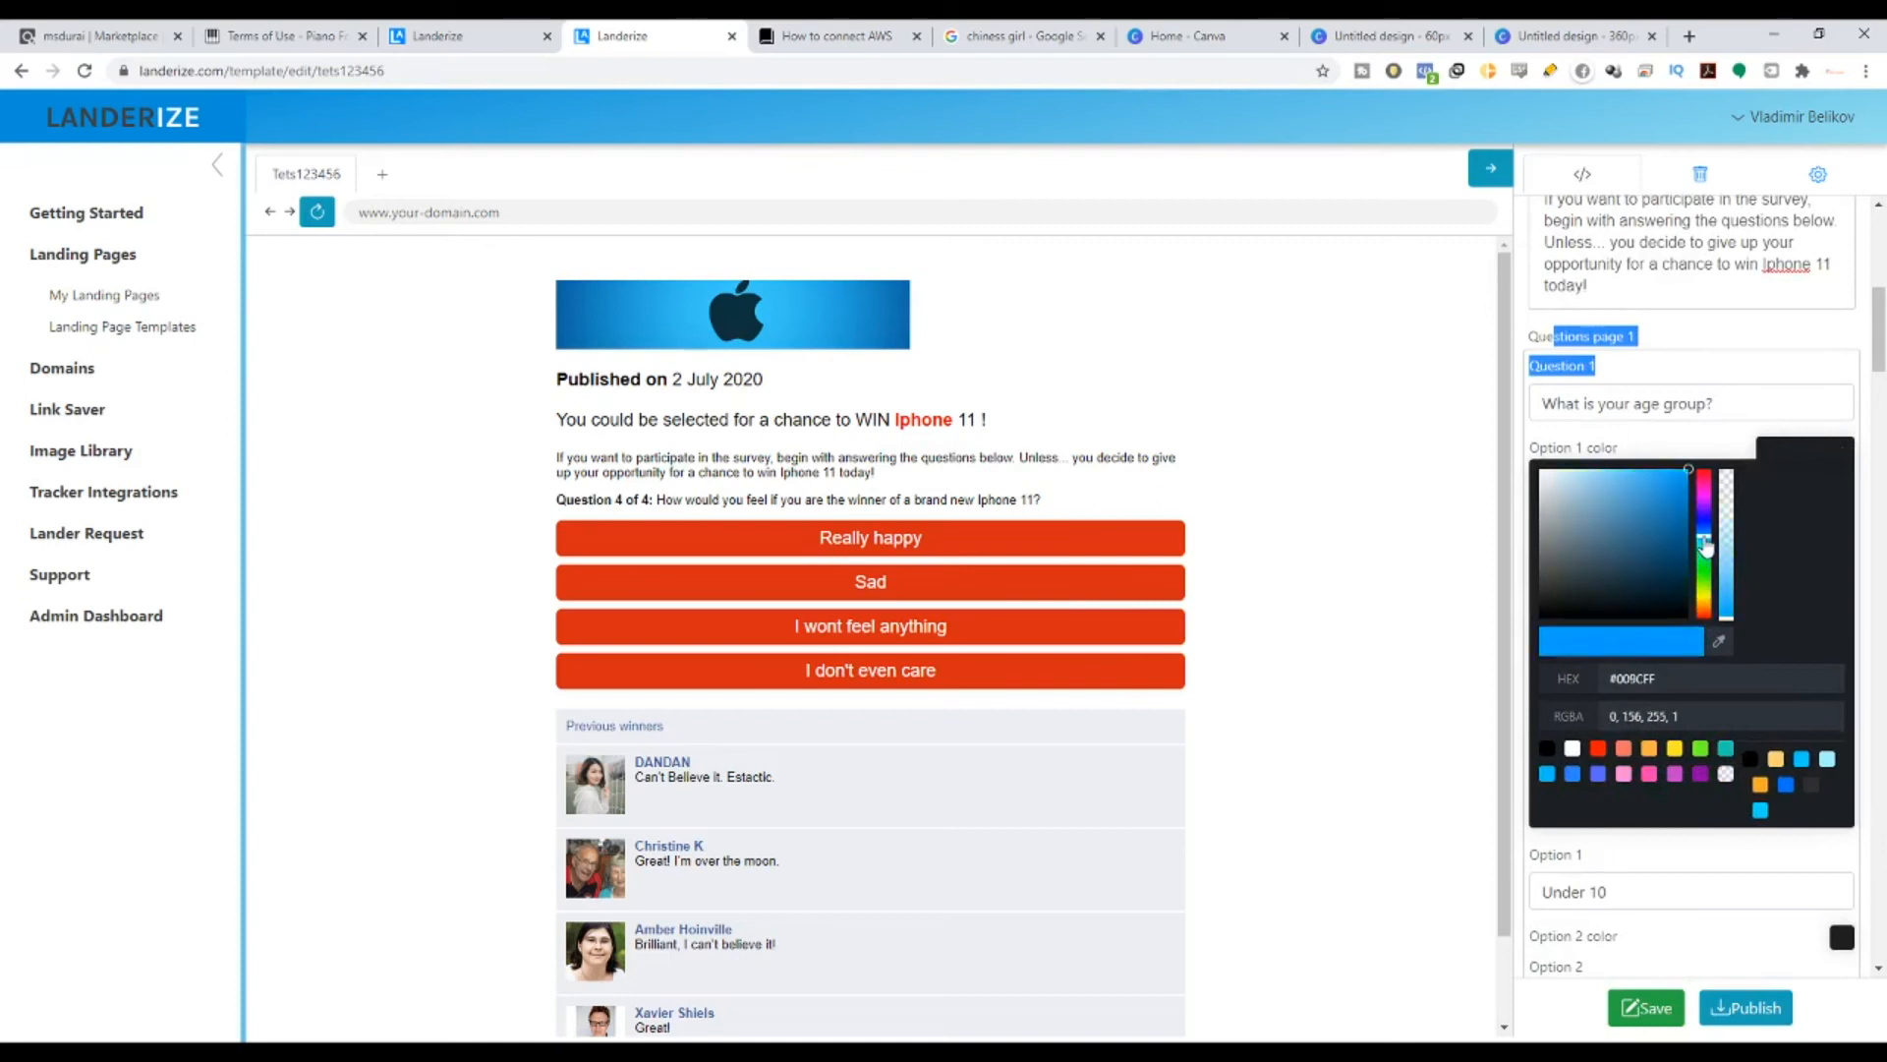
drag(1668, 482, 1673, 482)
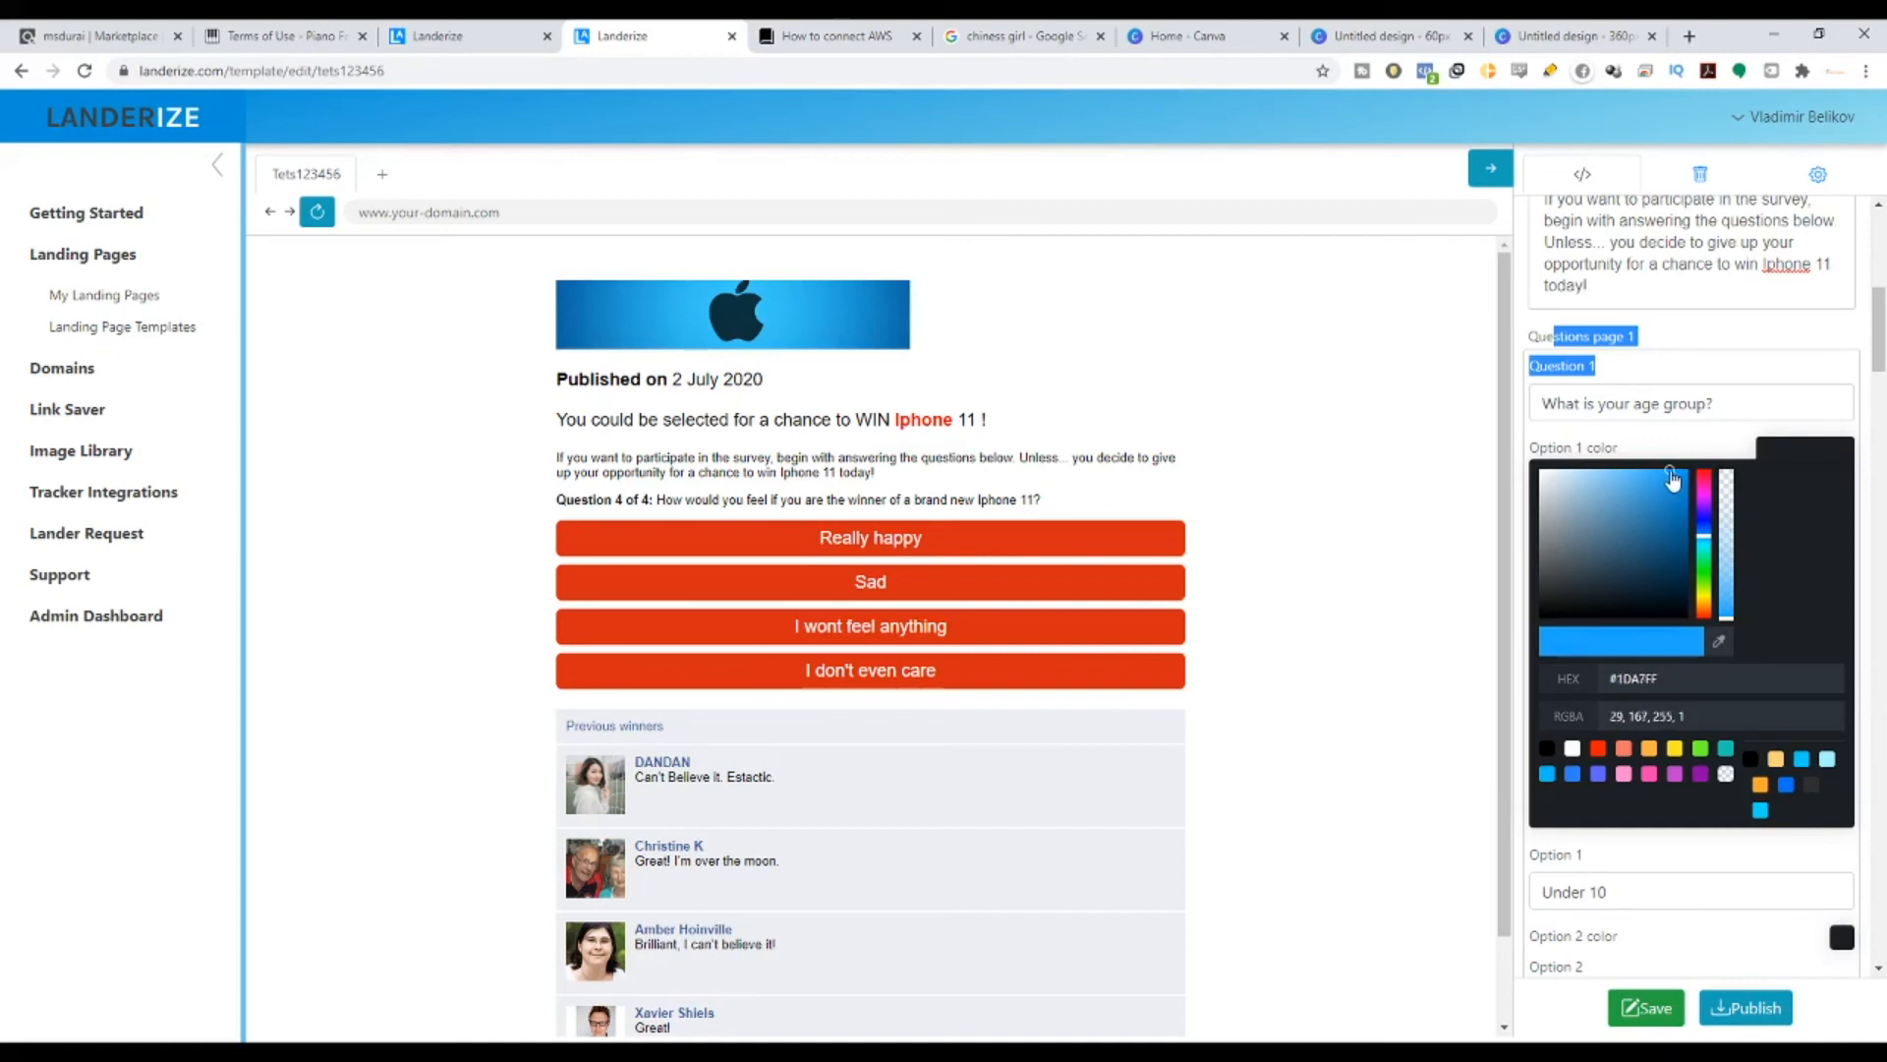
click(1600, 671)
key(ctrl+c)
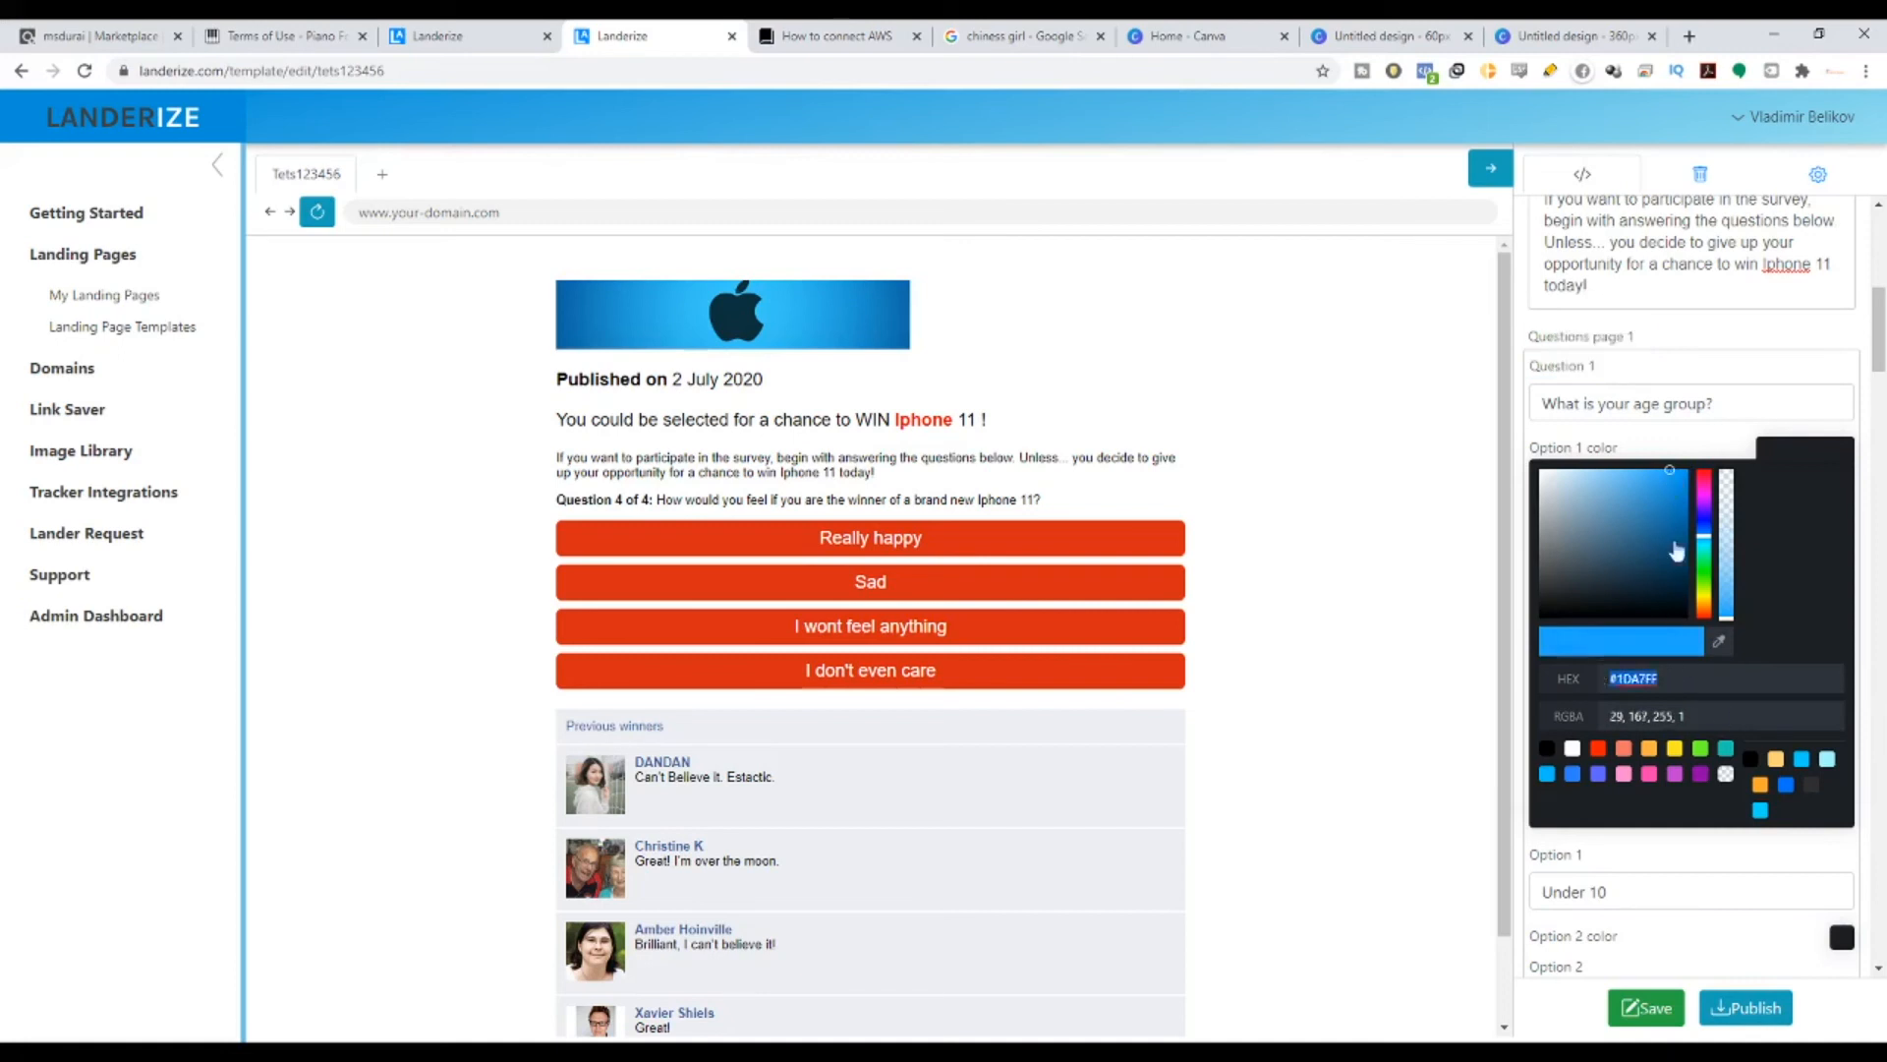
click(1795, 427)
- Give the first question's options 2, 3 and 4 the same #1DA7FF blue
click(1841, 562)
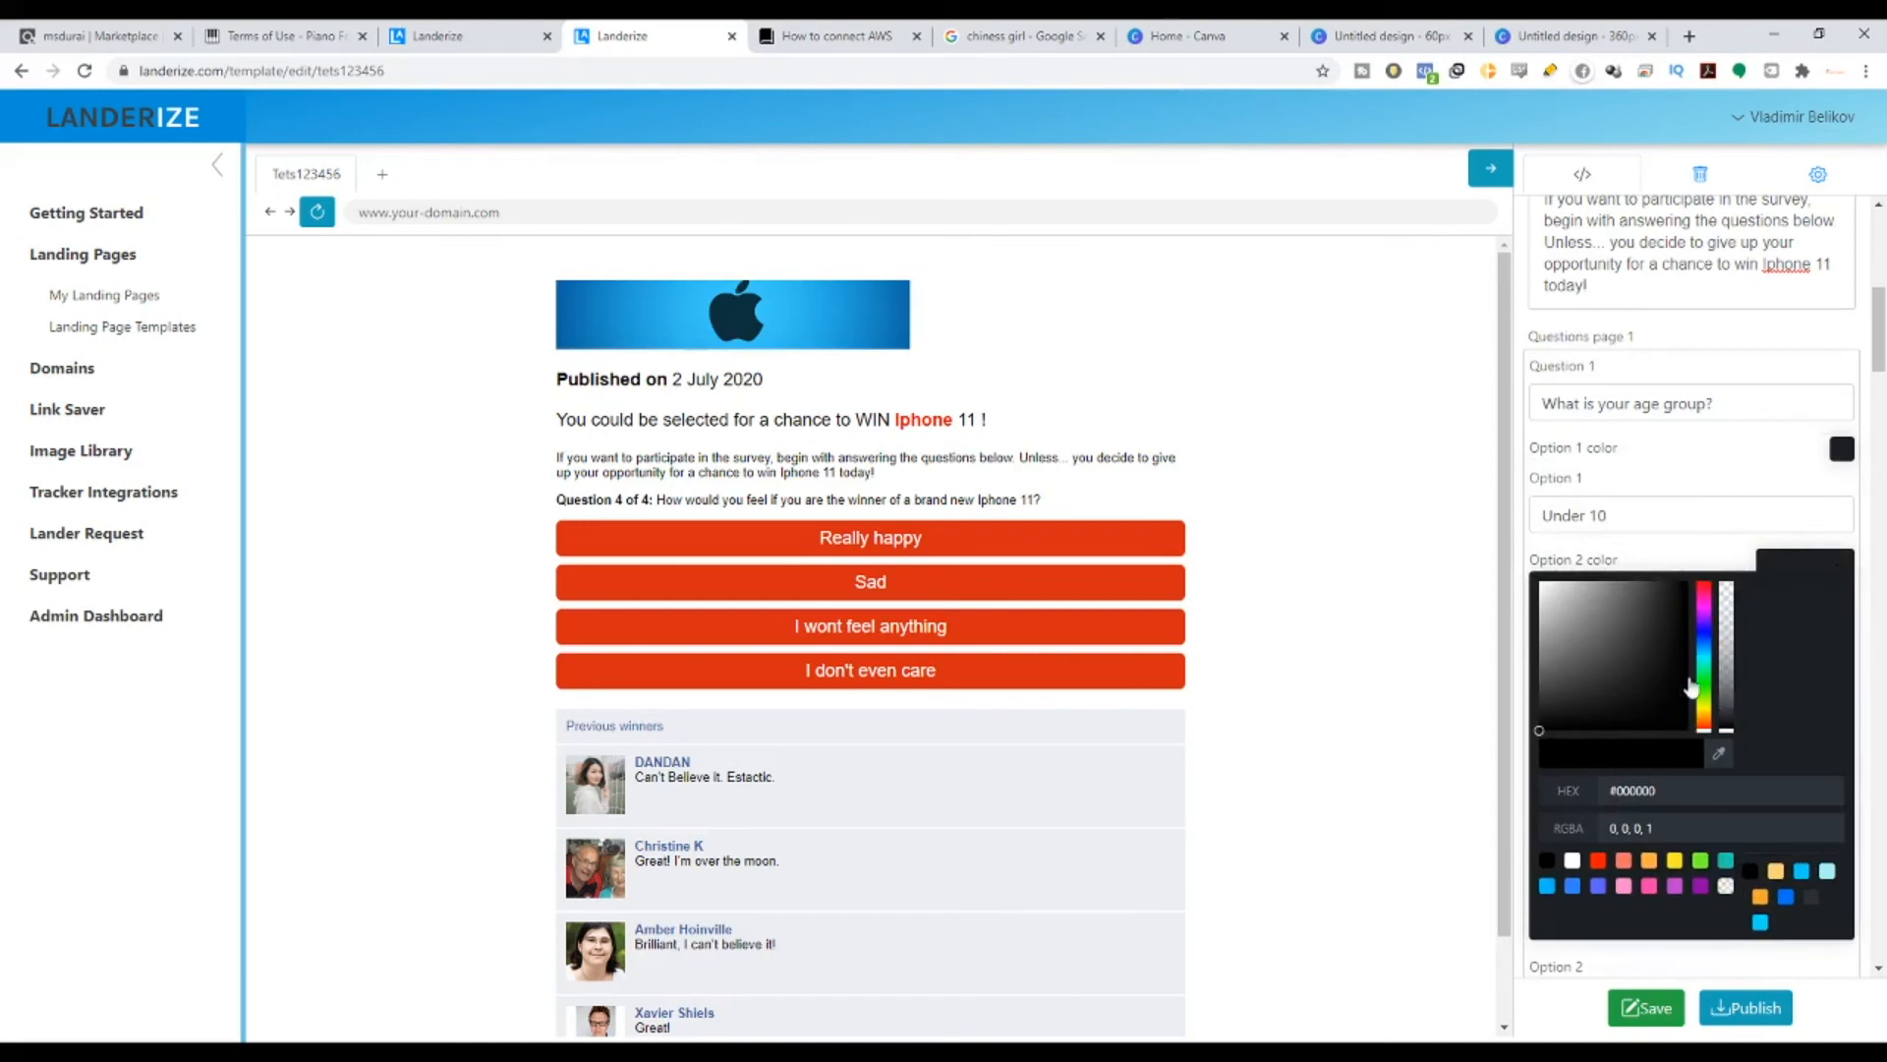
click(1561, 799)
key(ctrl+v)
click(1710, 556)
click(1838, 452)
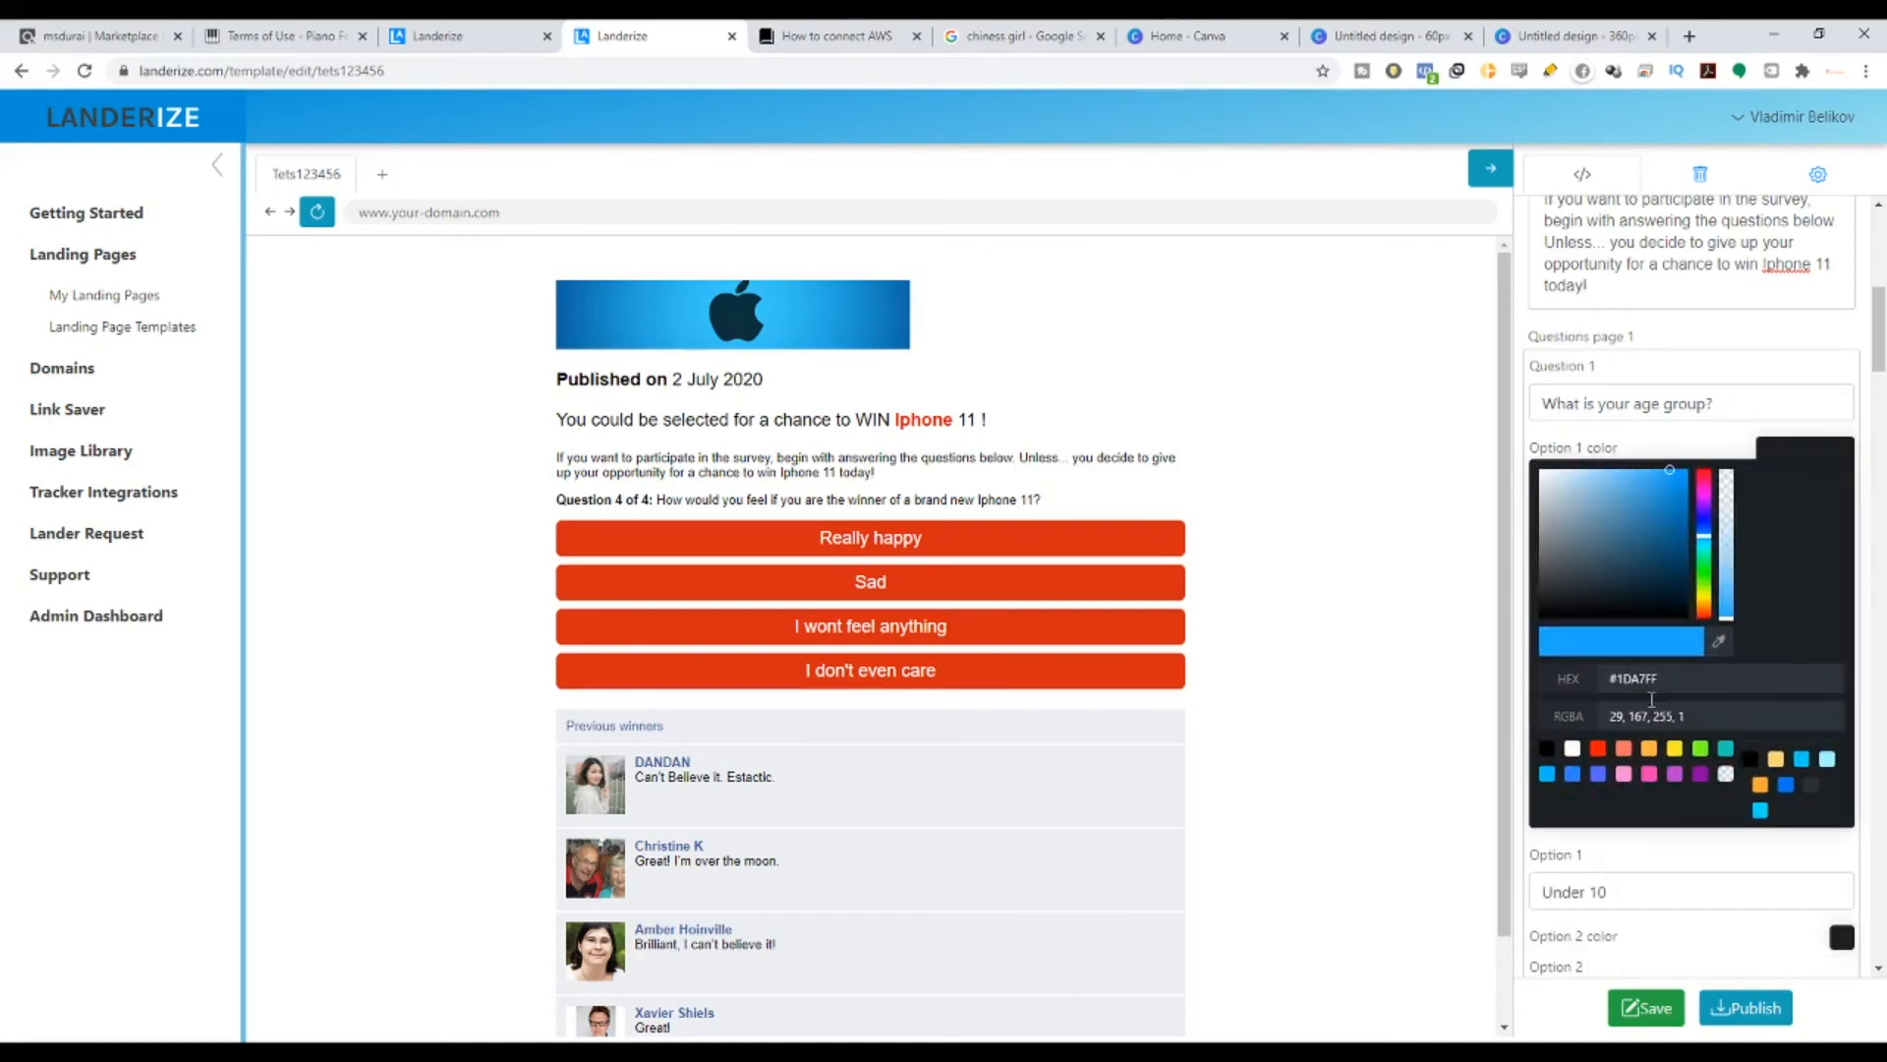
click(1702, 454)
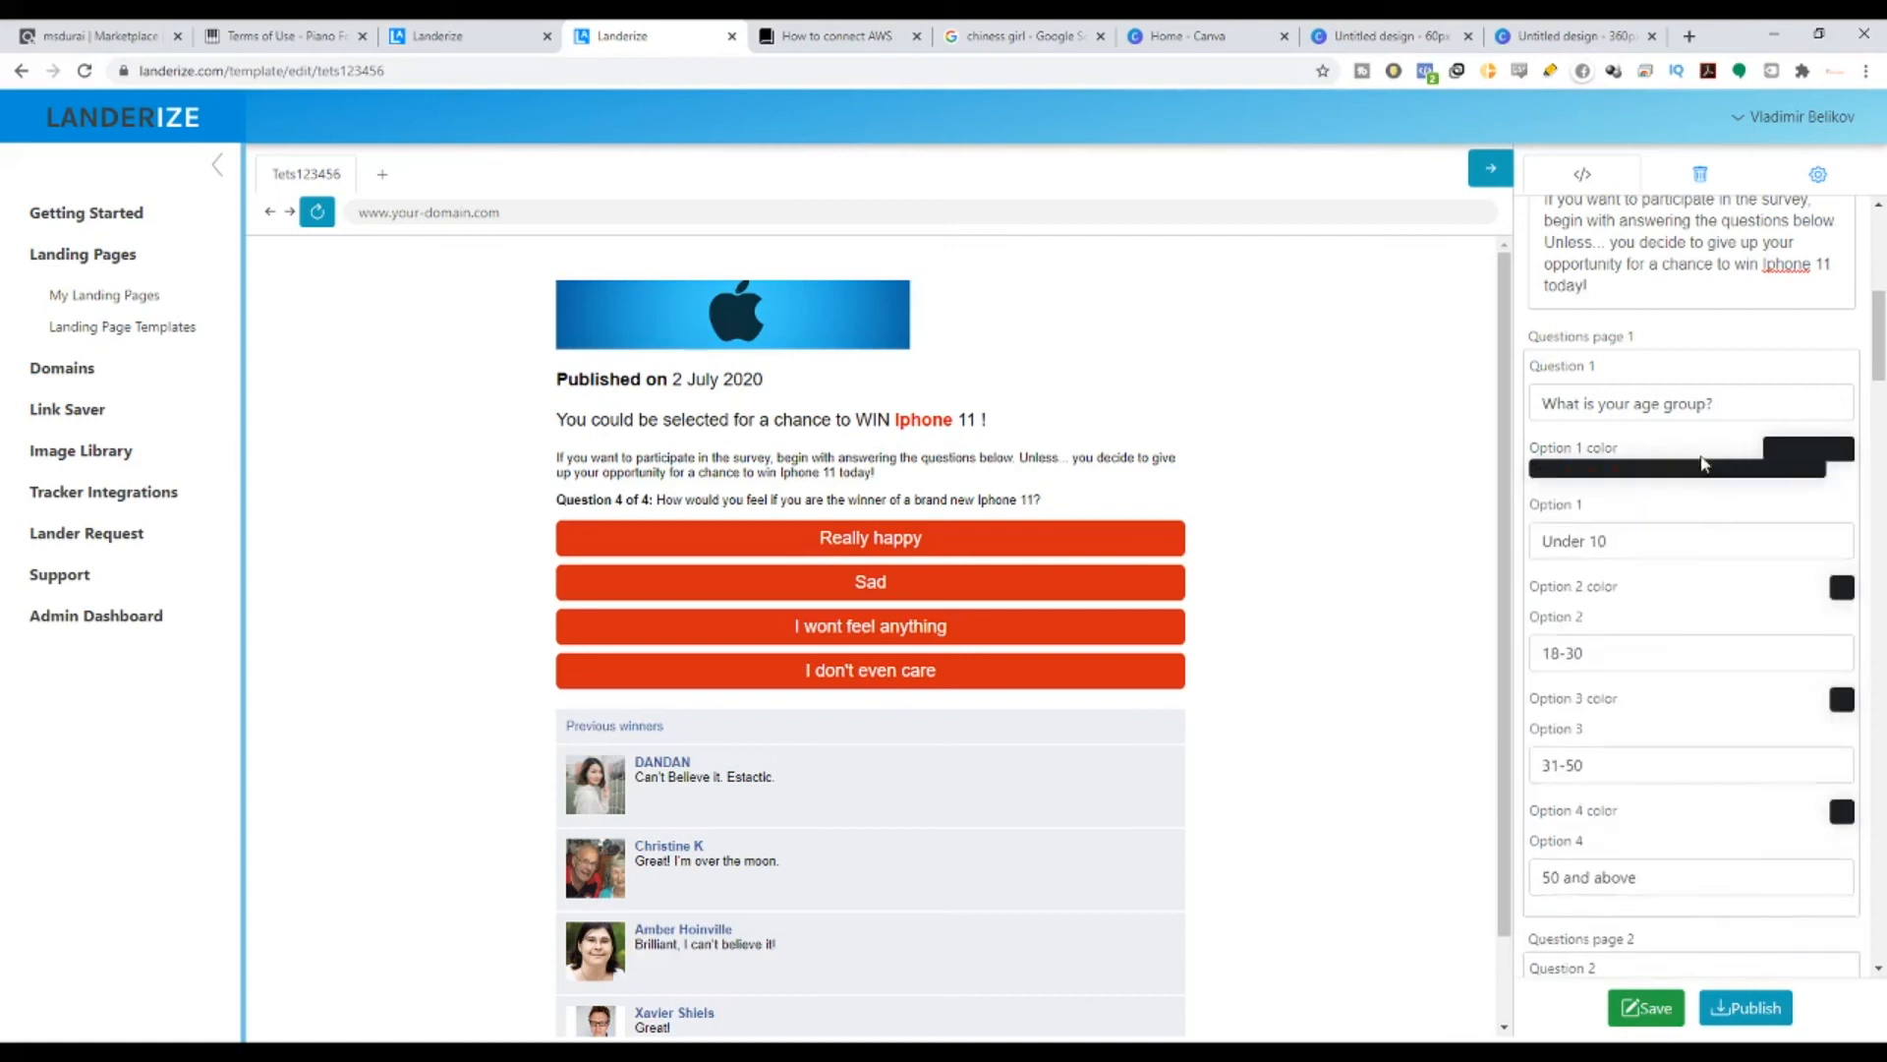
click(1840, 562)
drag(1805, 795, 1572, 805)
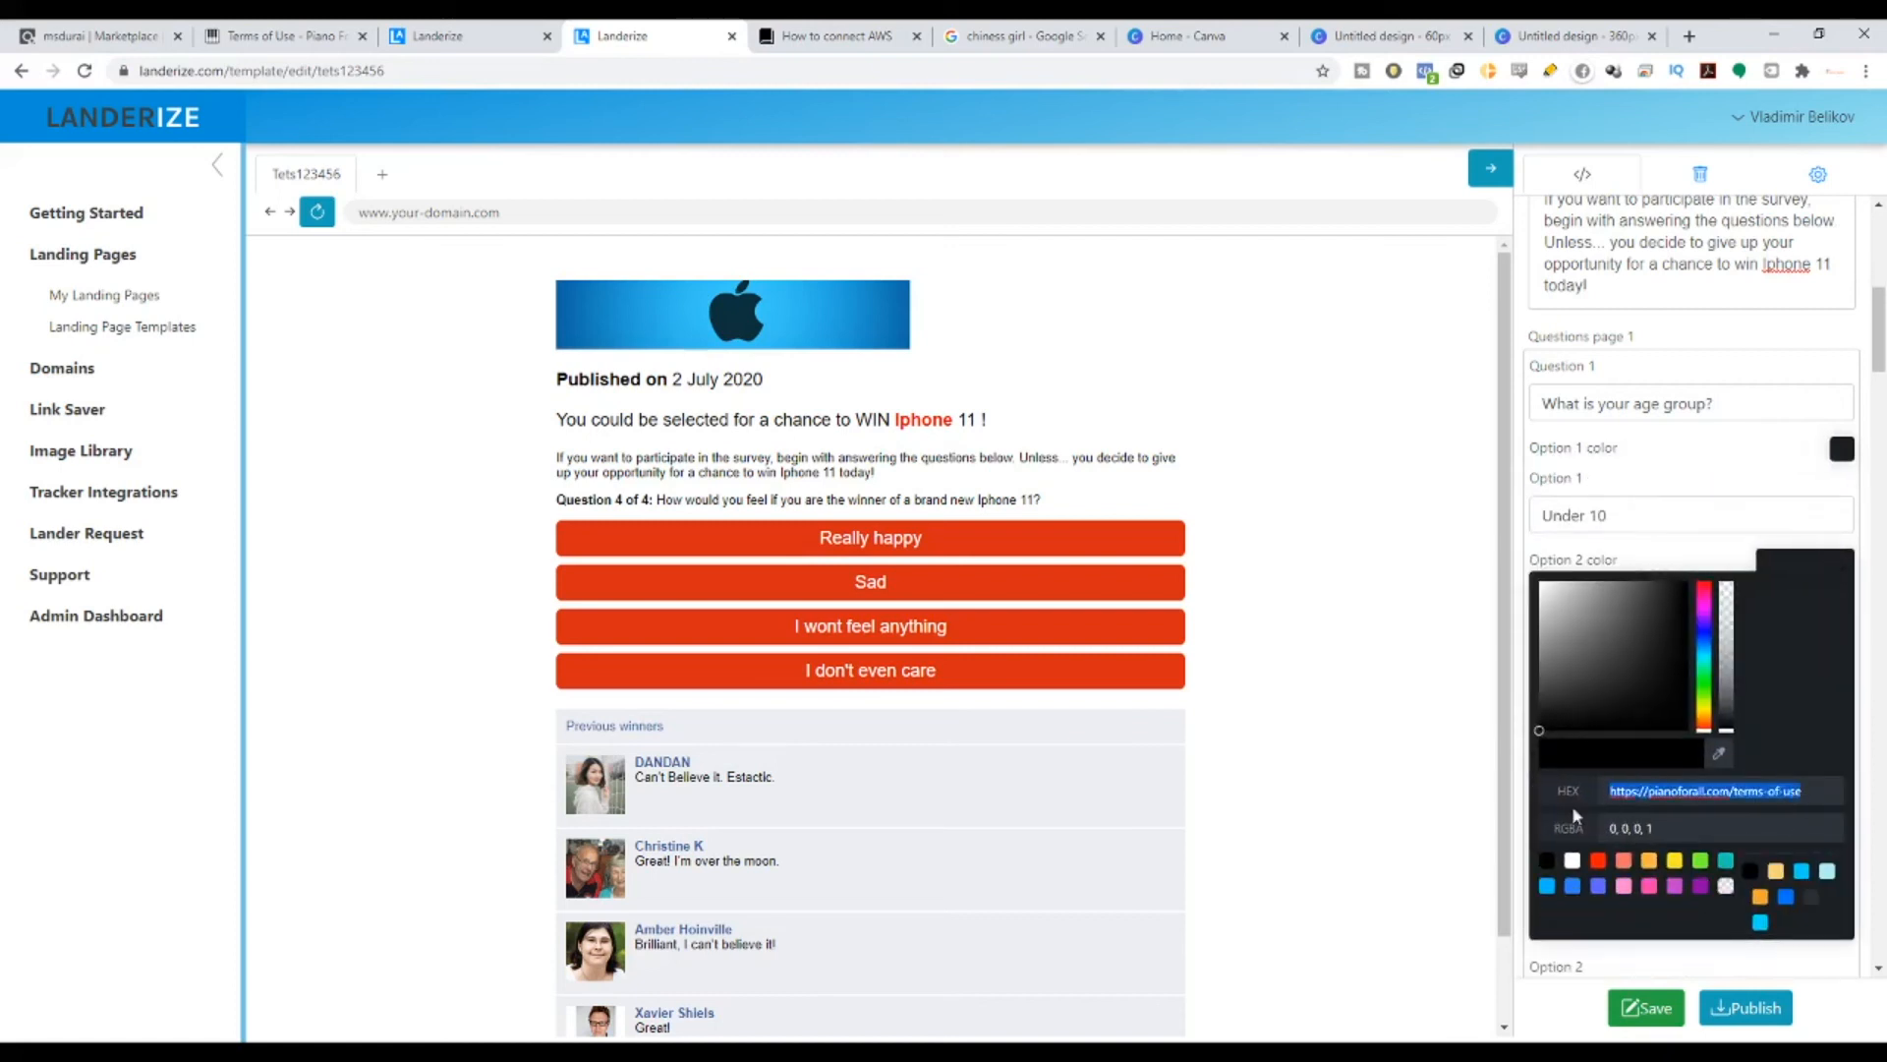
key(ctrl+v)
click(1689, 560)
click(1840, 679)
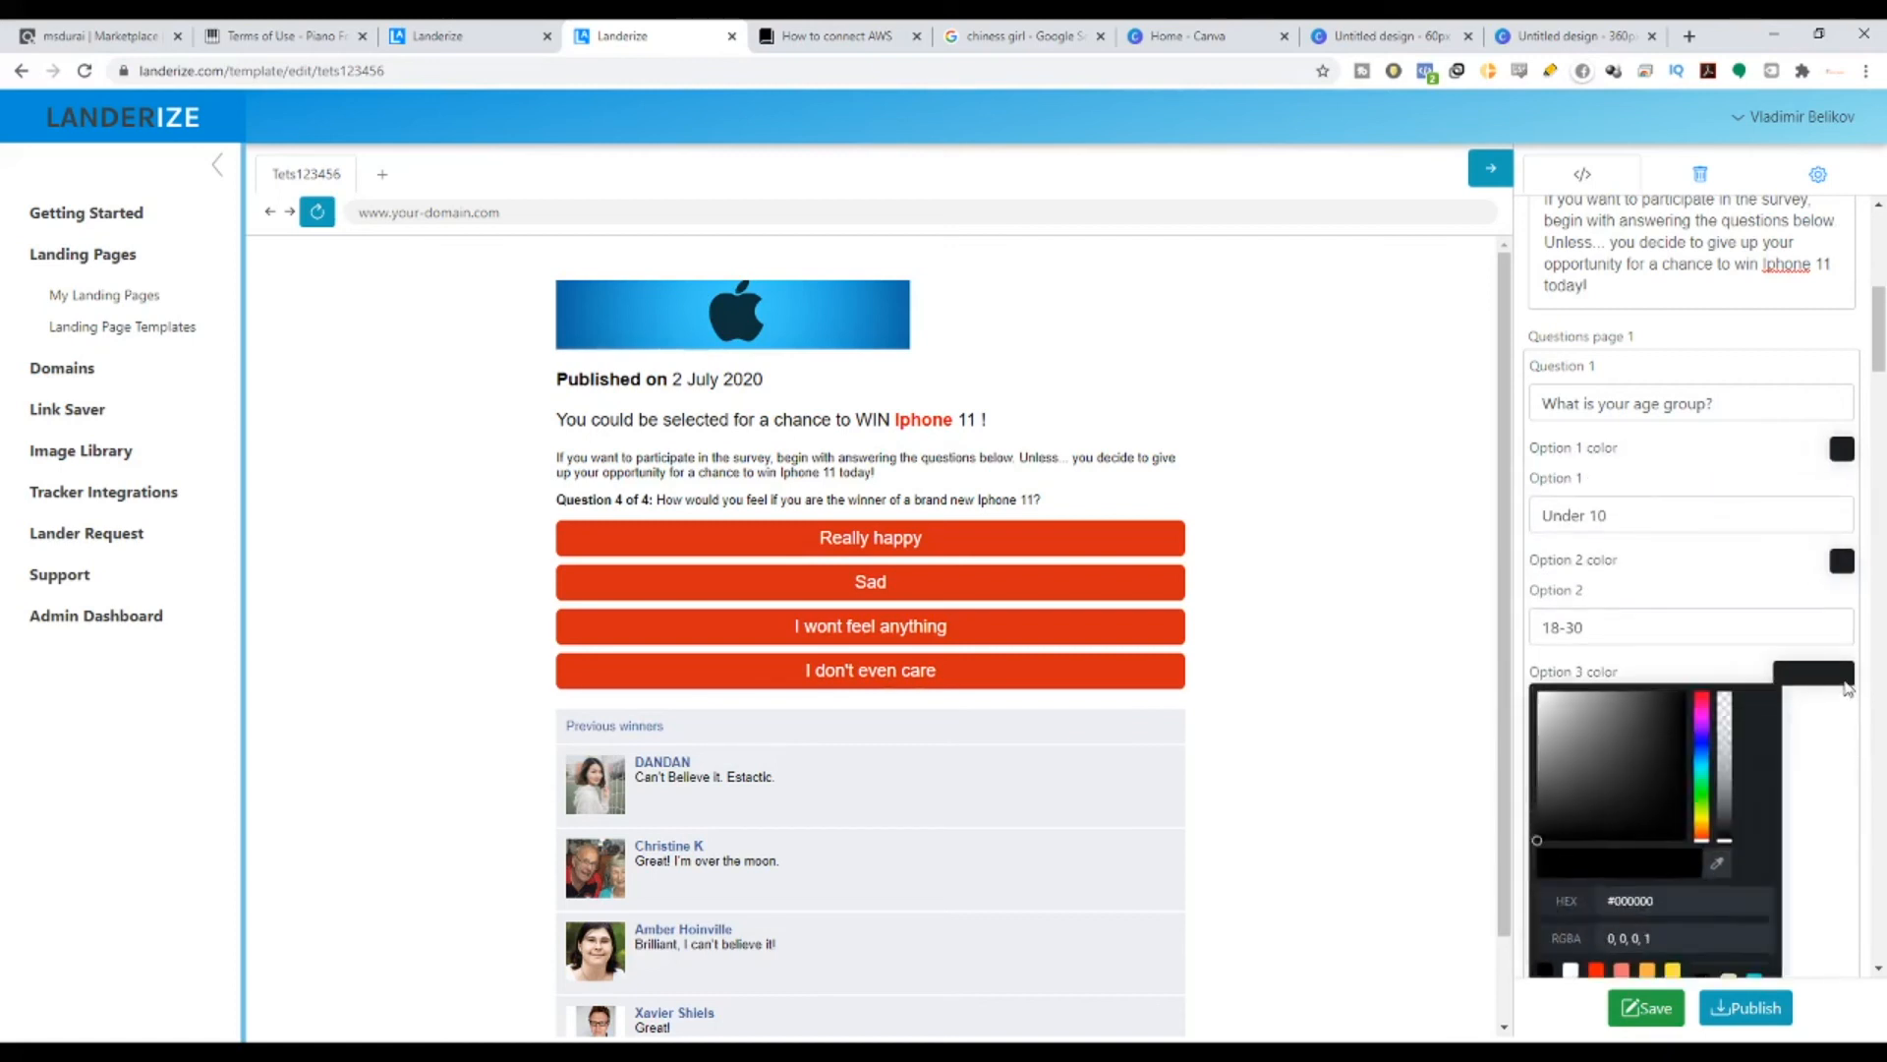
drag(1671, 903, 1591, 907)
key(ctrl+v)
click(1671, 671)
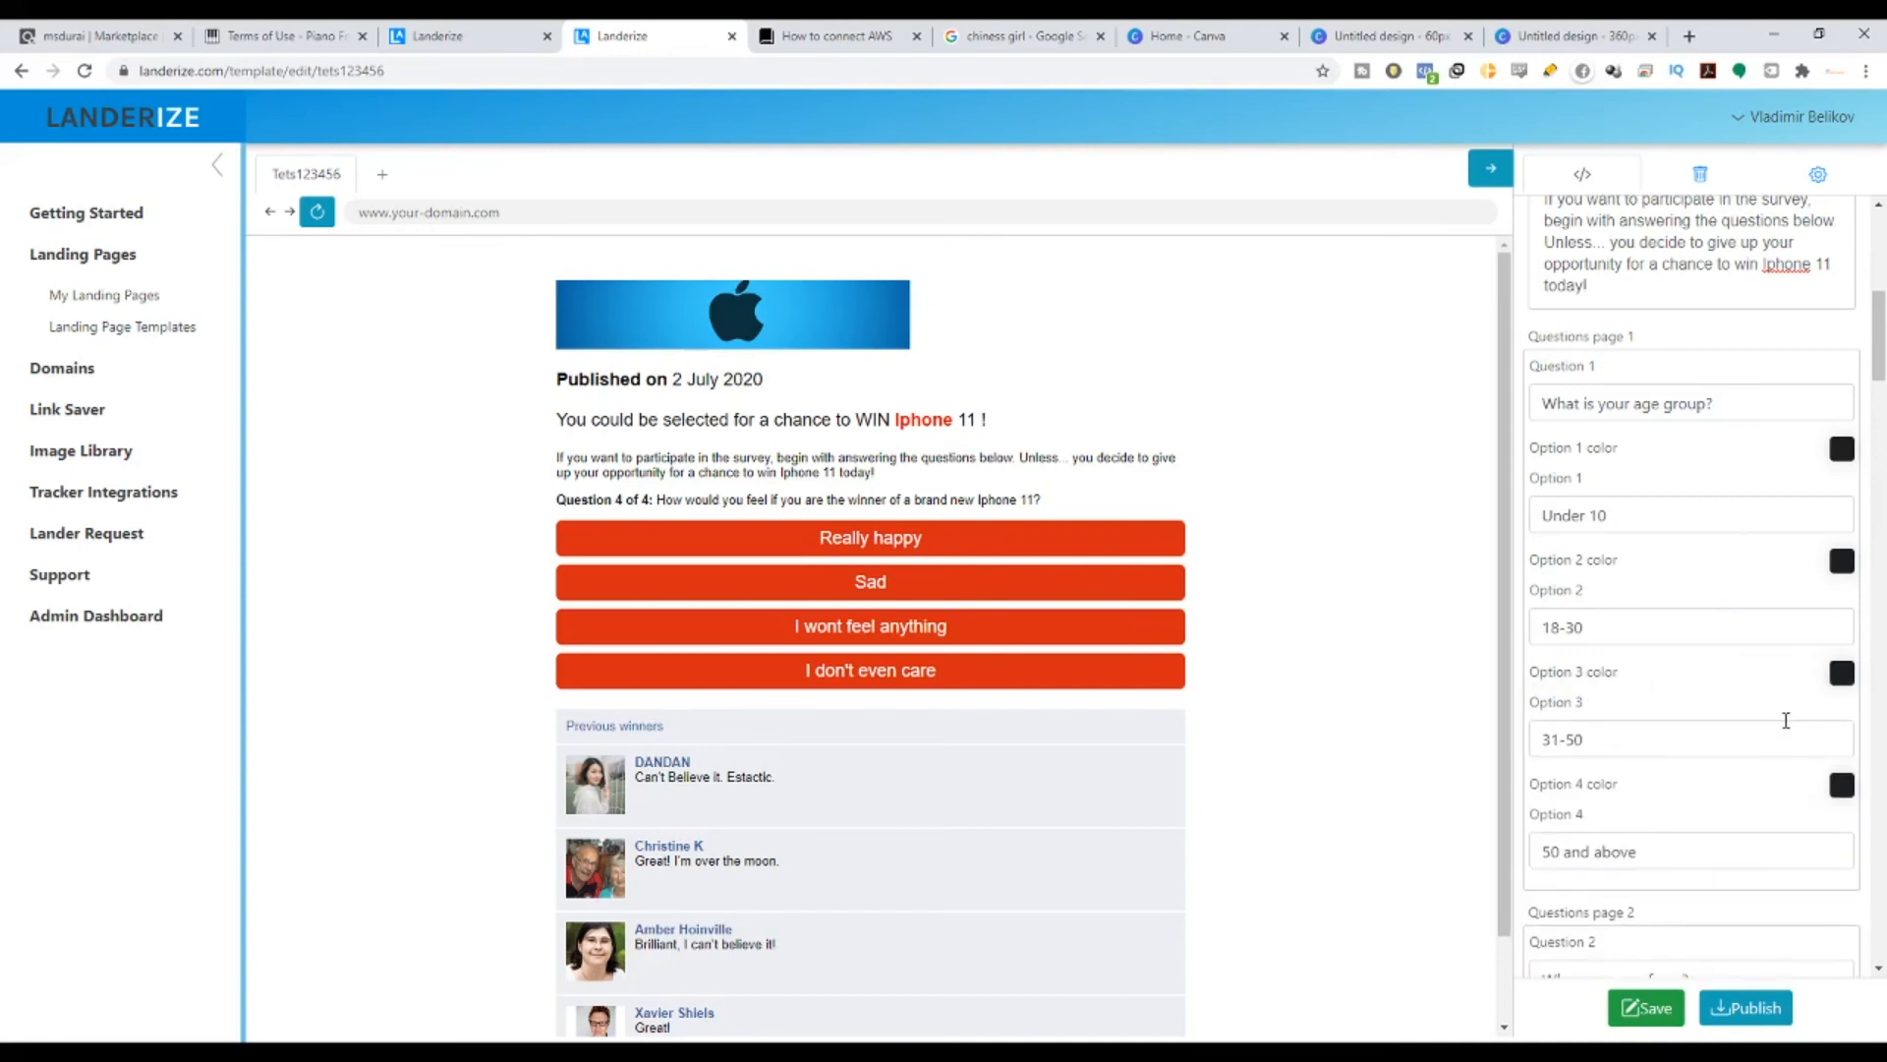
scroll(1691, 590, down, 1)
click(1840, 685)
drag(1663, 915, 1598, 917)
key(ctrl+v)
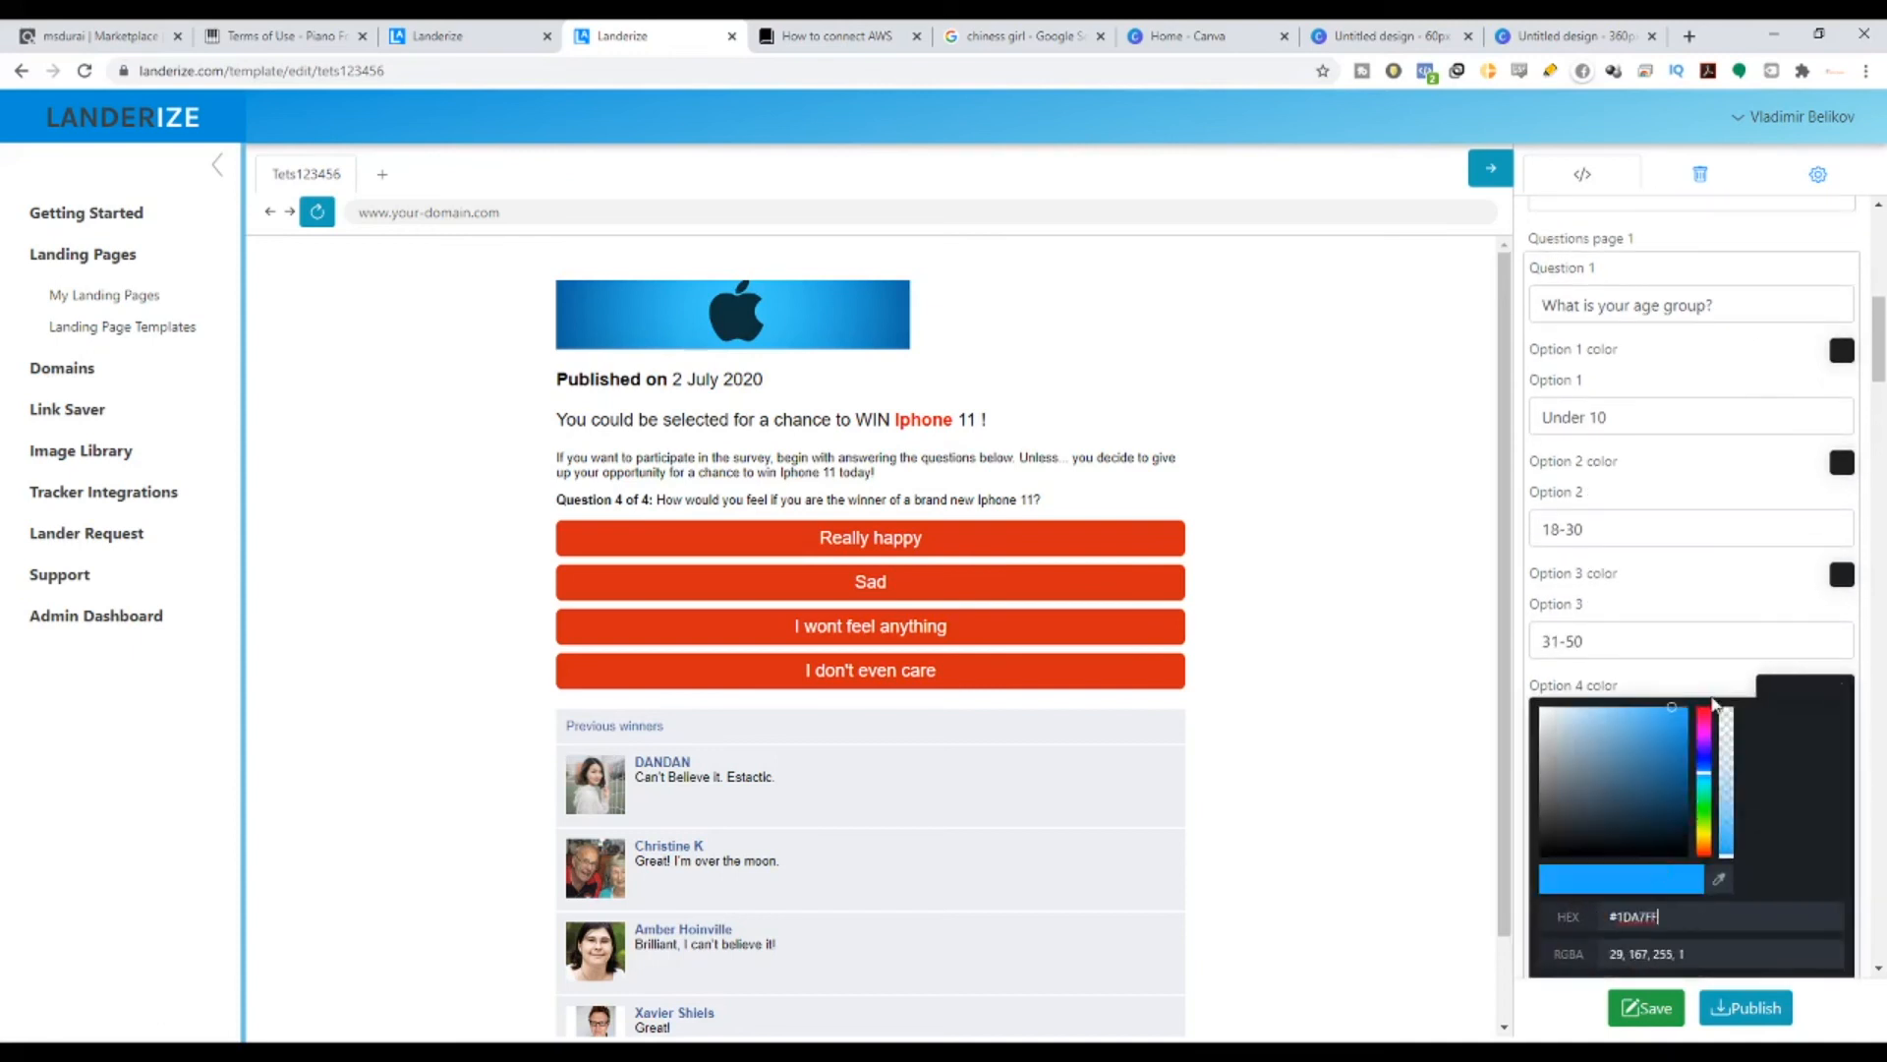
click(1720, 683)
- Colour Question 2's Australia, New Zealand, India and Others options #1DA7FF
scroll(1730, 688, down, 3)
click(1838, 629)
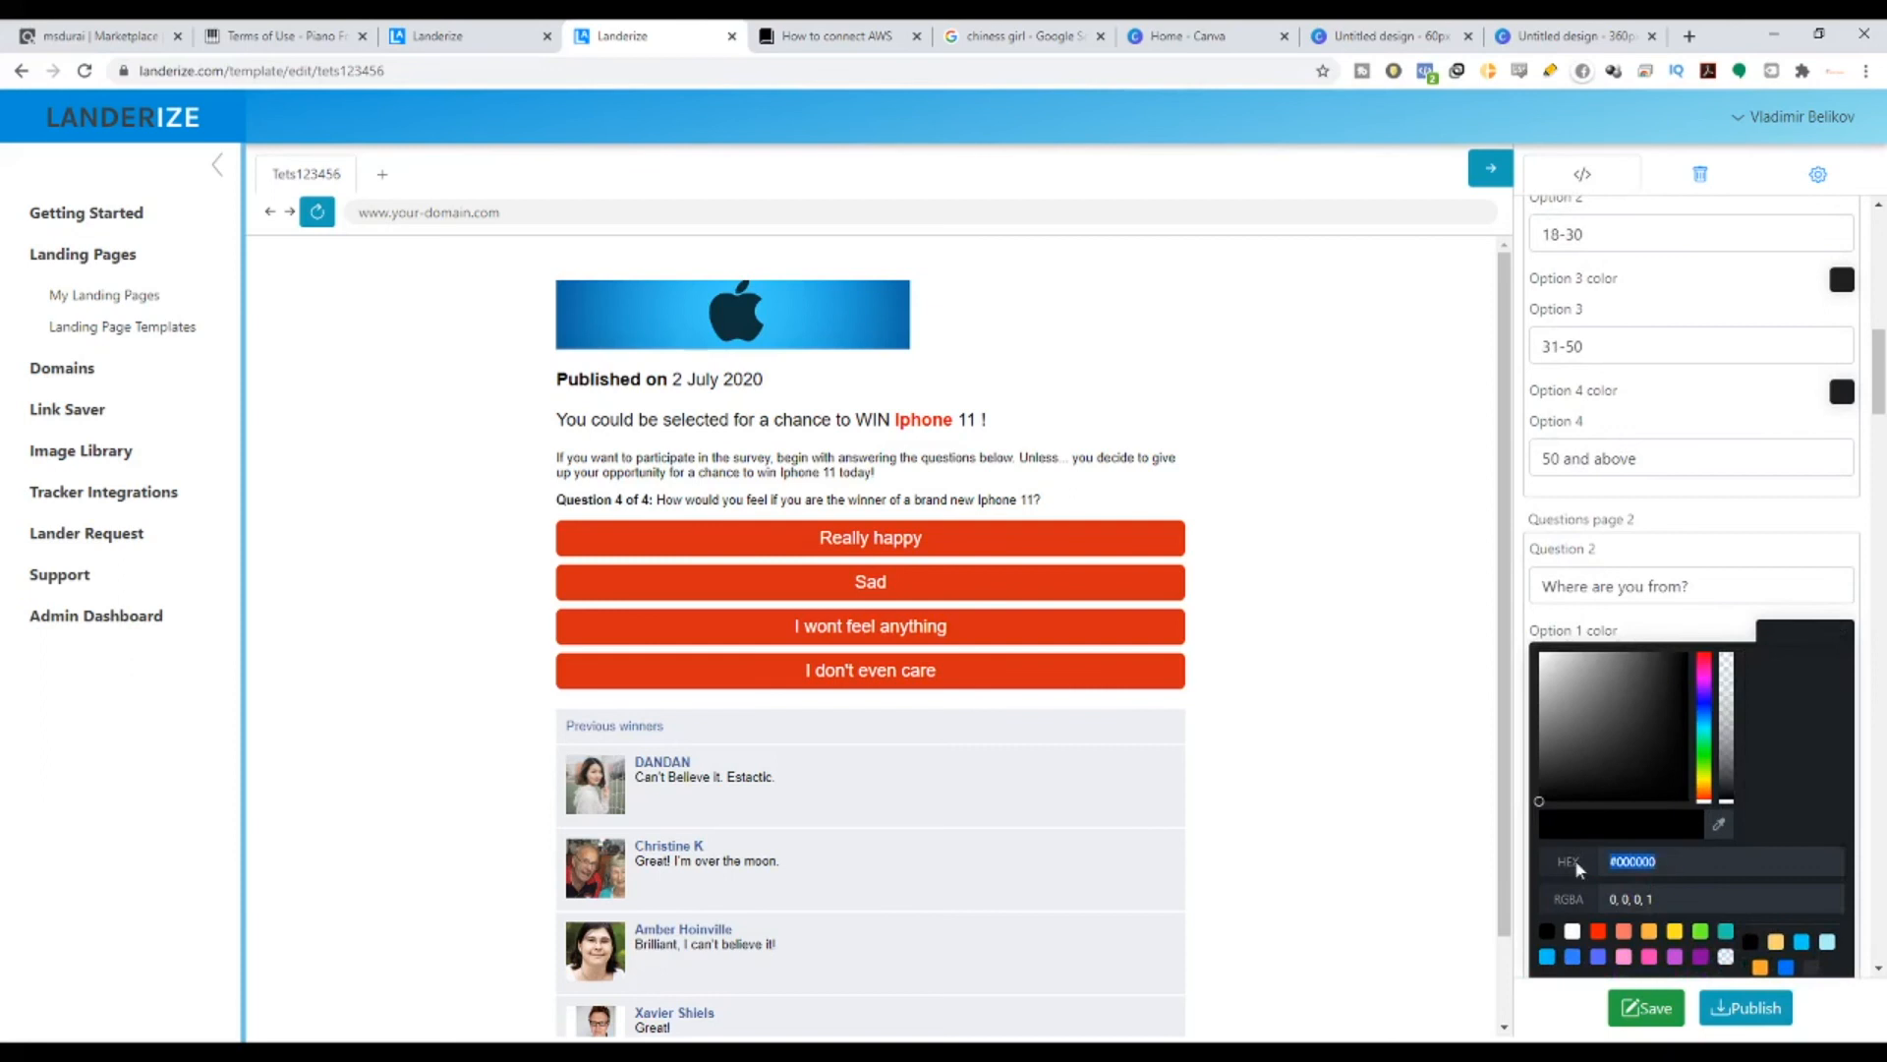
key(ctrl+v)
scroll(1691, 689, down, 3)
click(1840, 447)
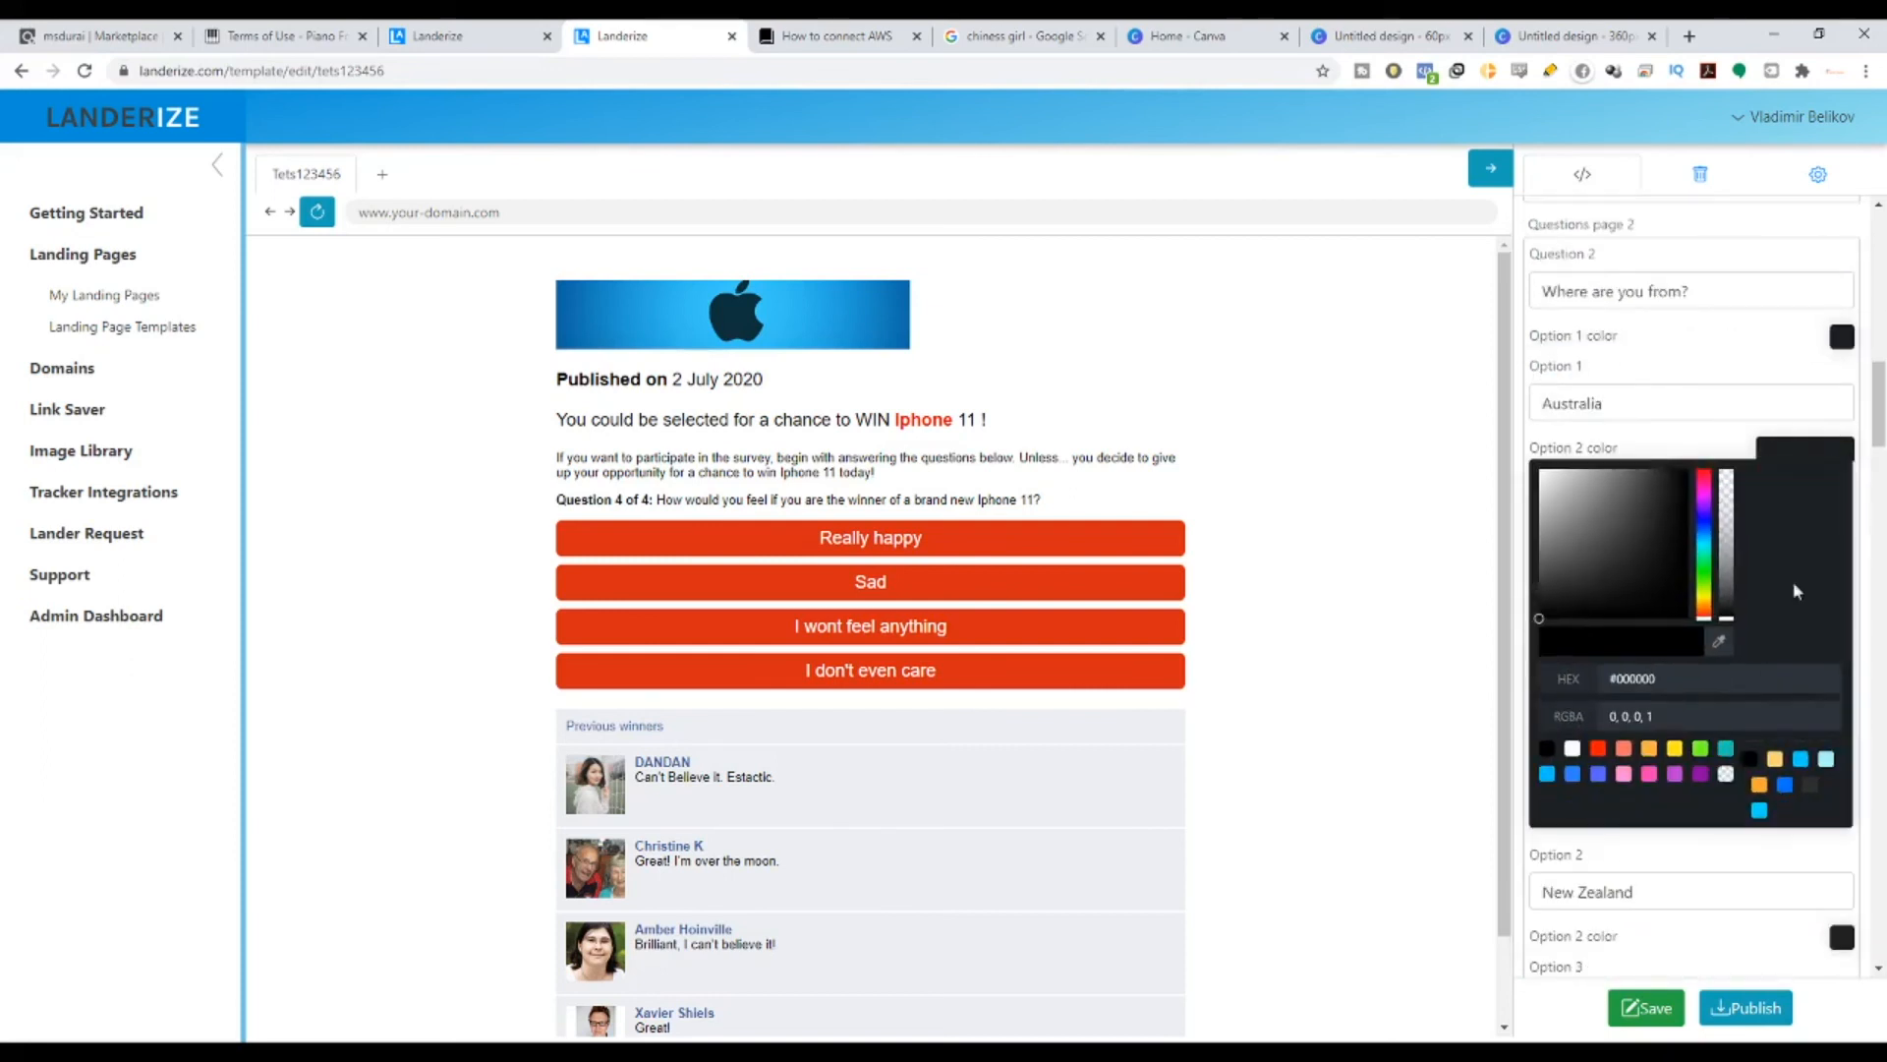
drag(1671, 679, 1602, 678)
key(ctrl+v)
scroll(1793, 590, down, 2)
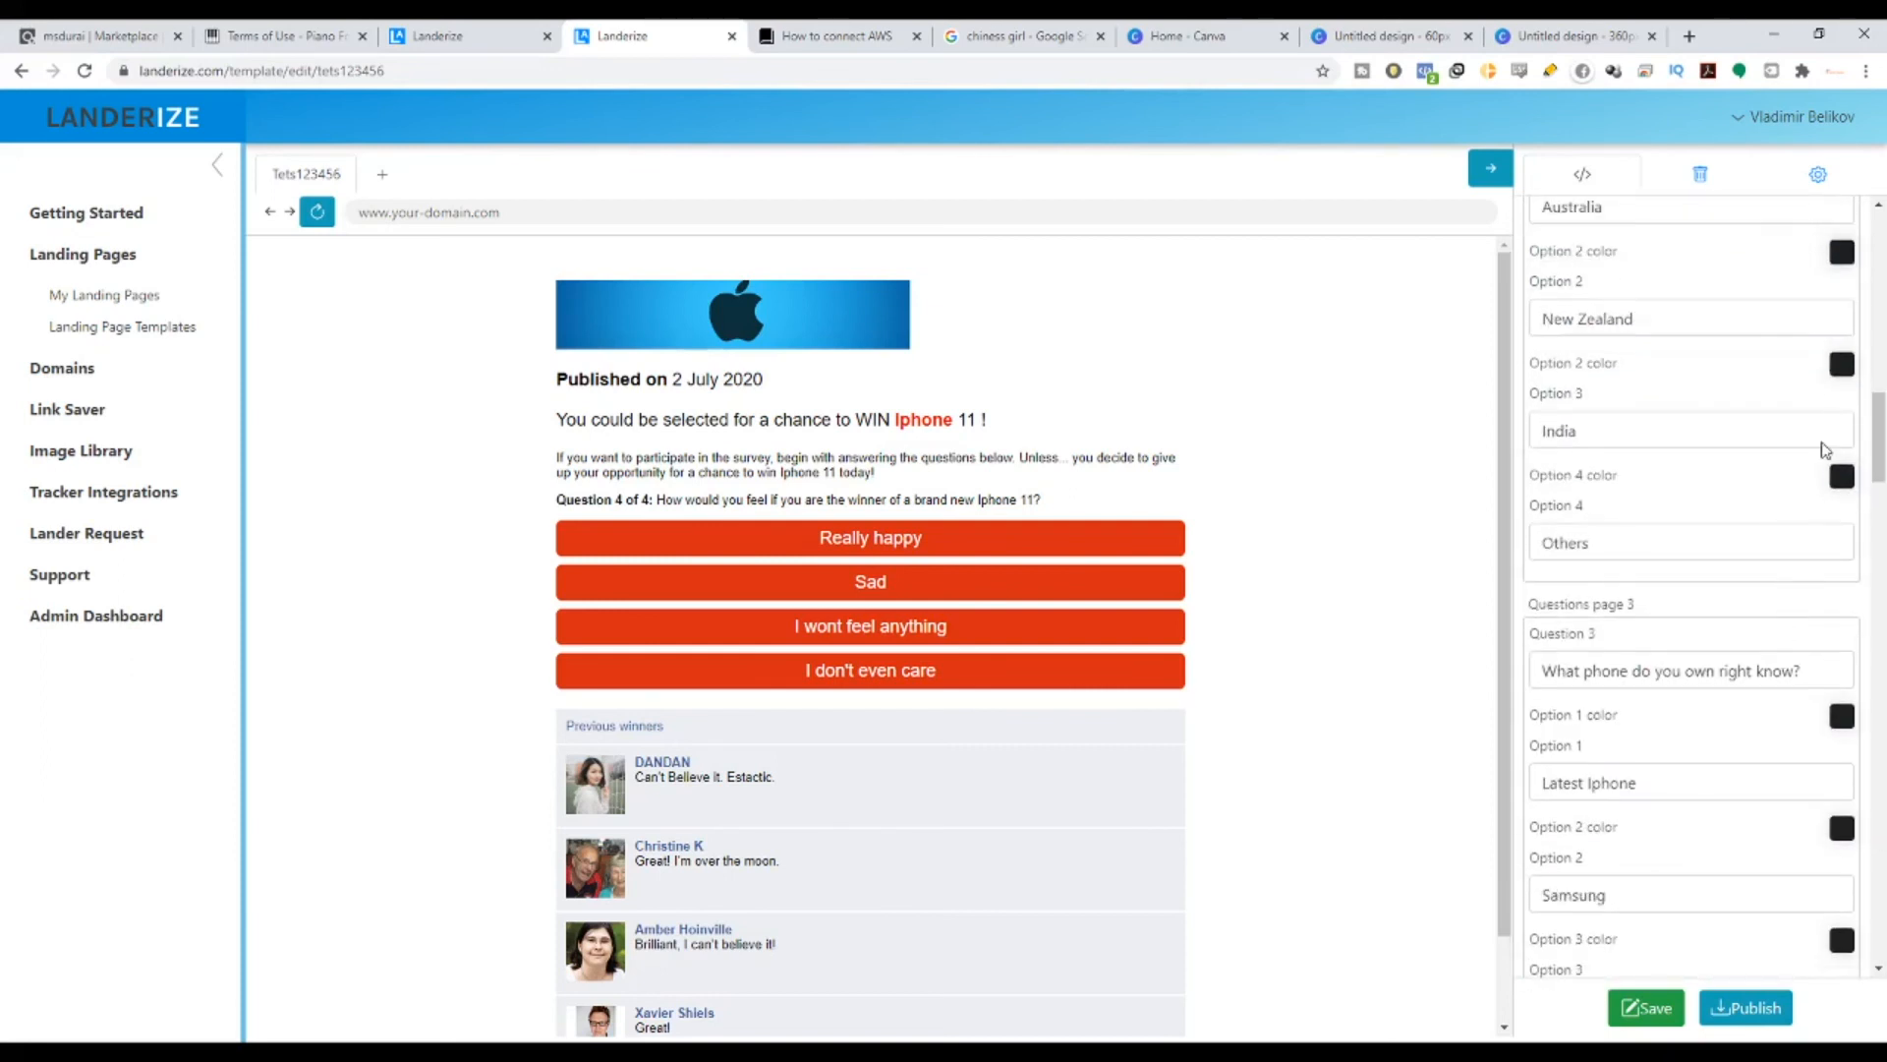
click(1841, 366)
click(1843, 369)
click(1844, 372)
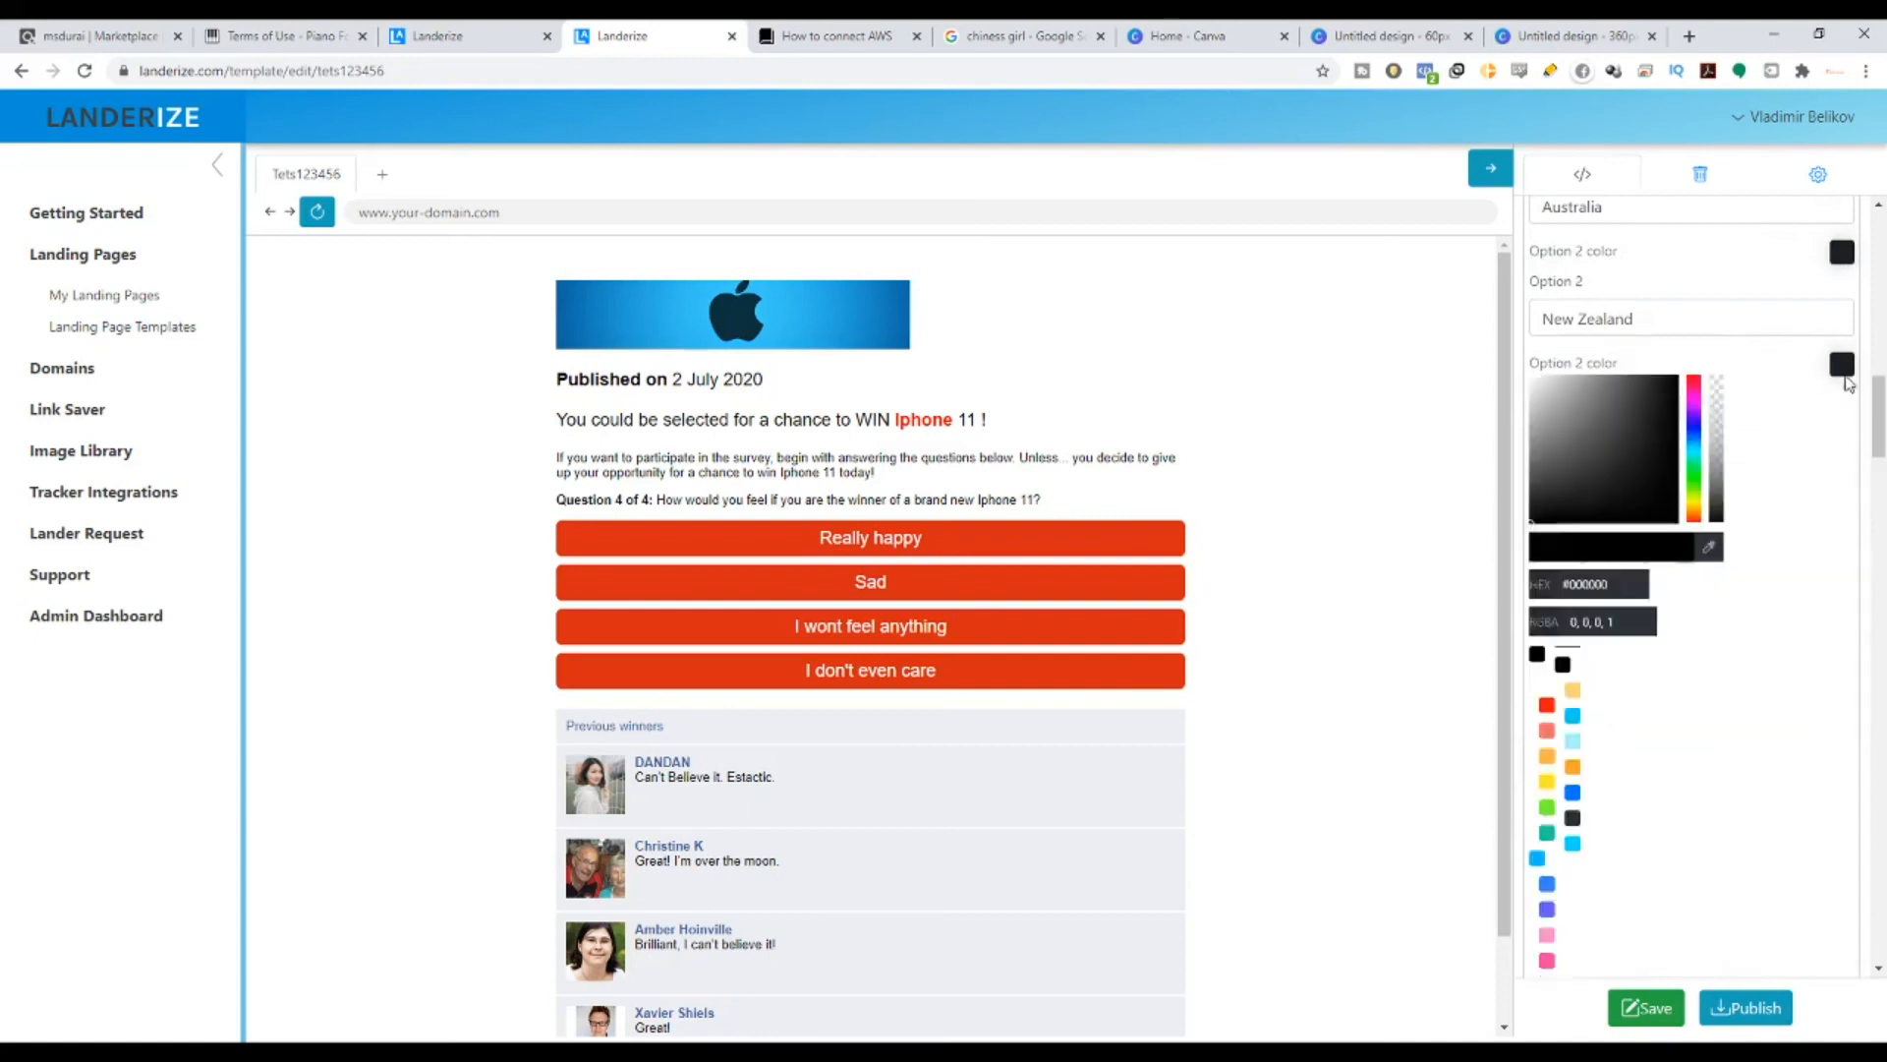
drag(1641, 584, 1555, 592)
key(ctrl+v)
click(1735, 349)
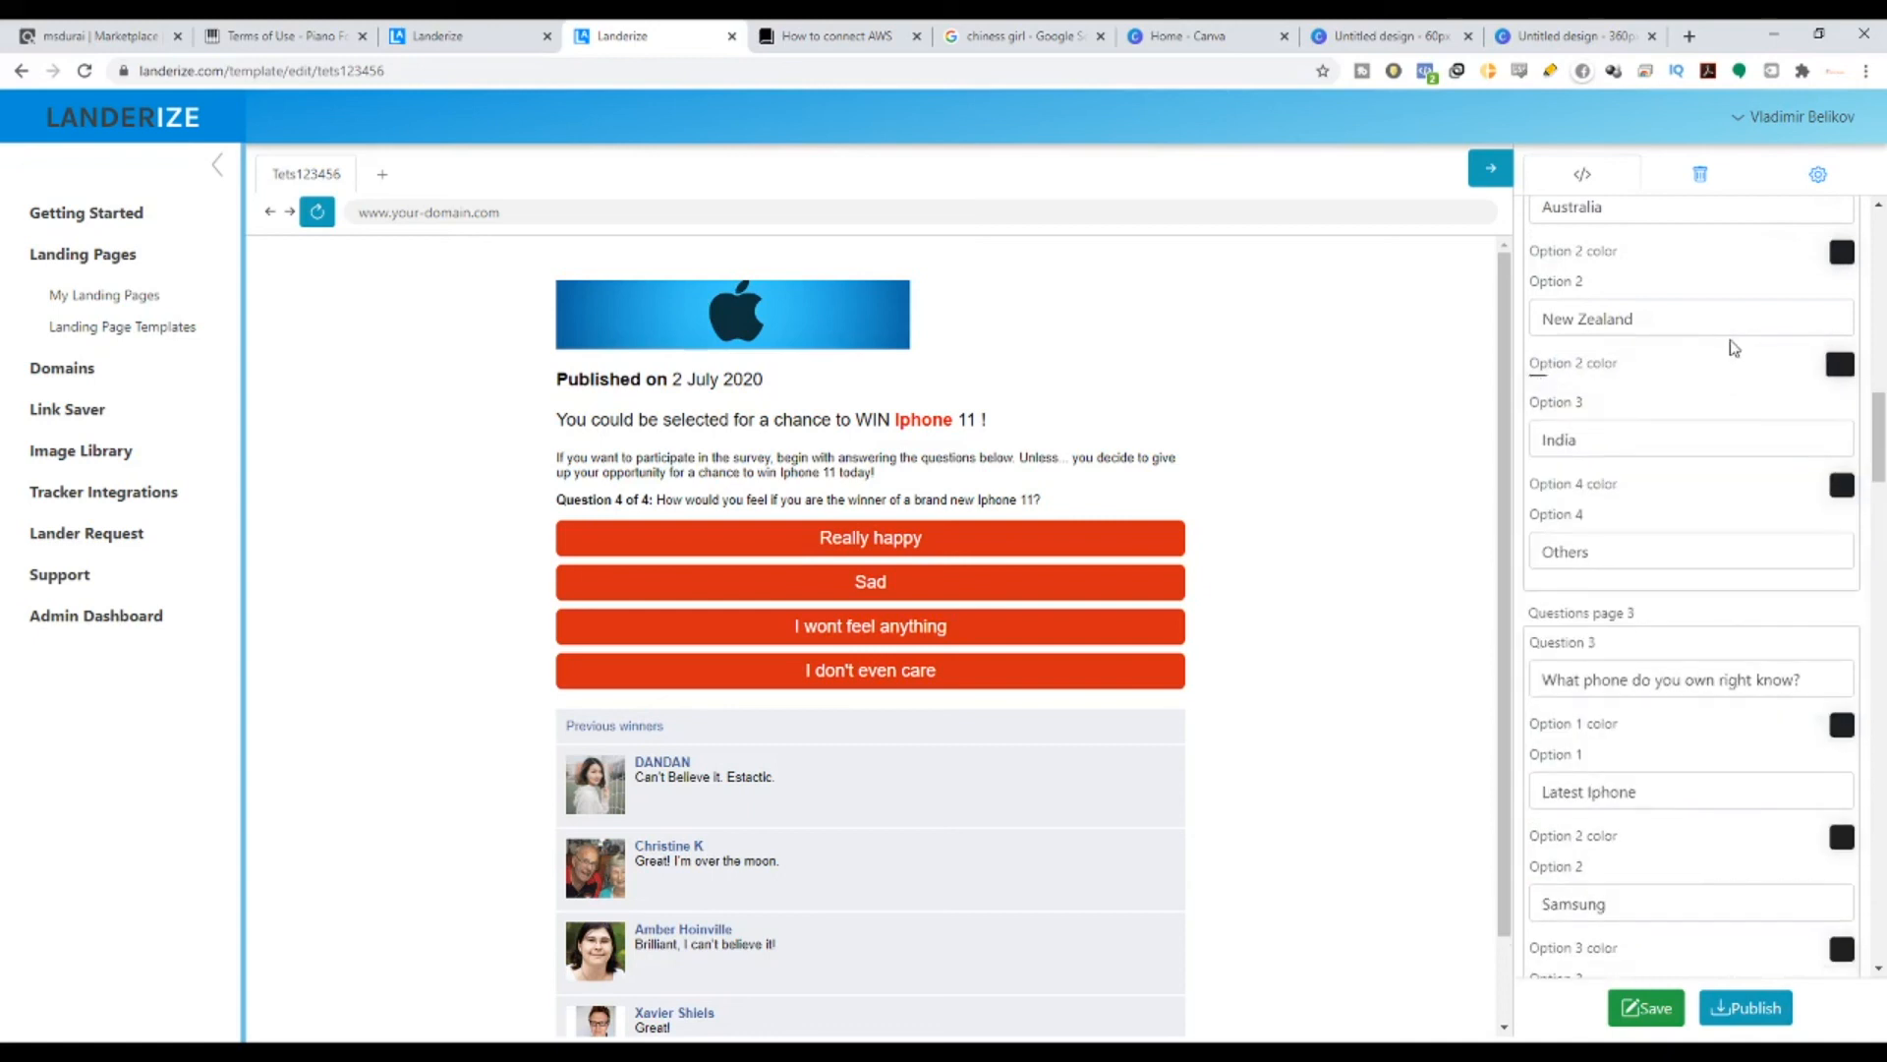
click(1842, 484)
drag(1657, 704, 1592, 715)
click(1690, 267)
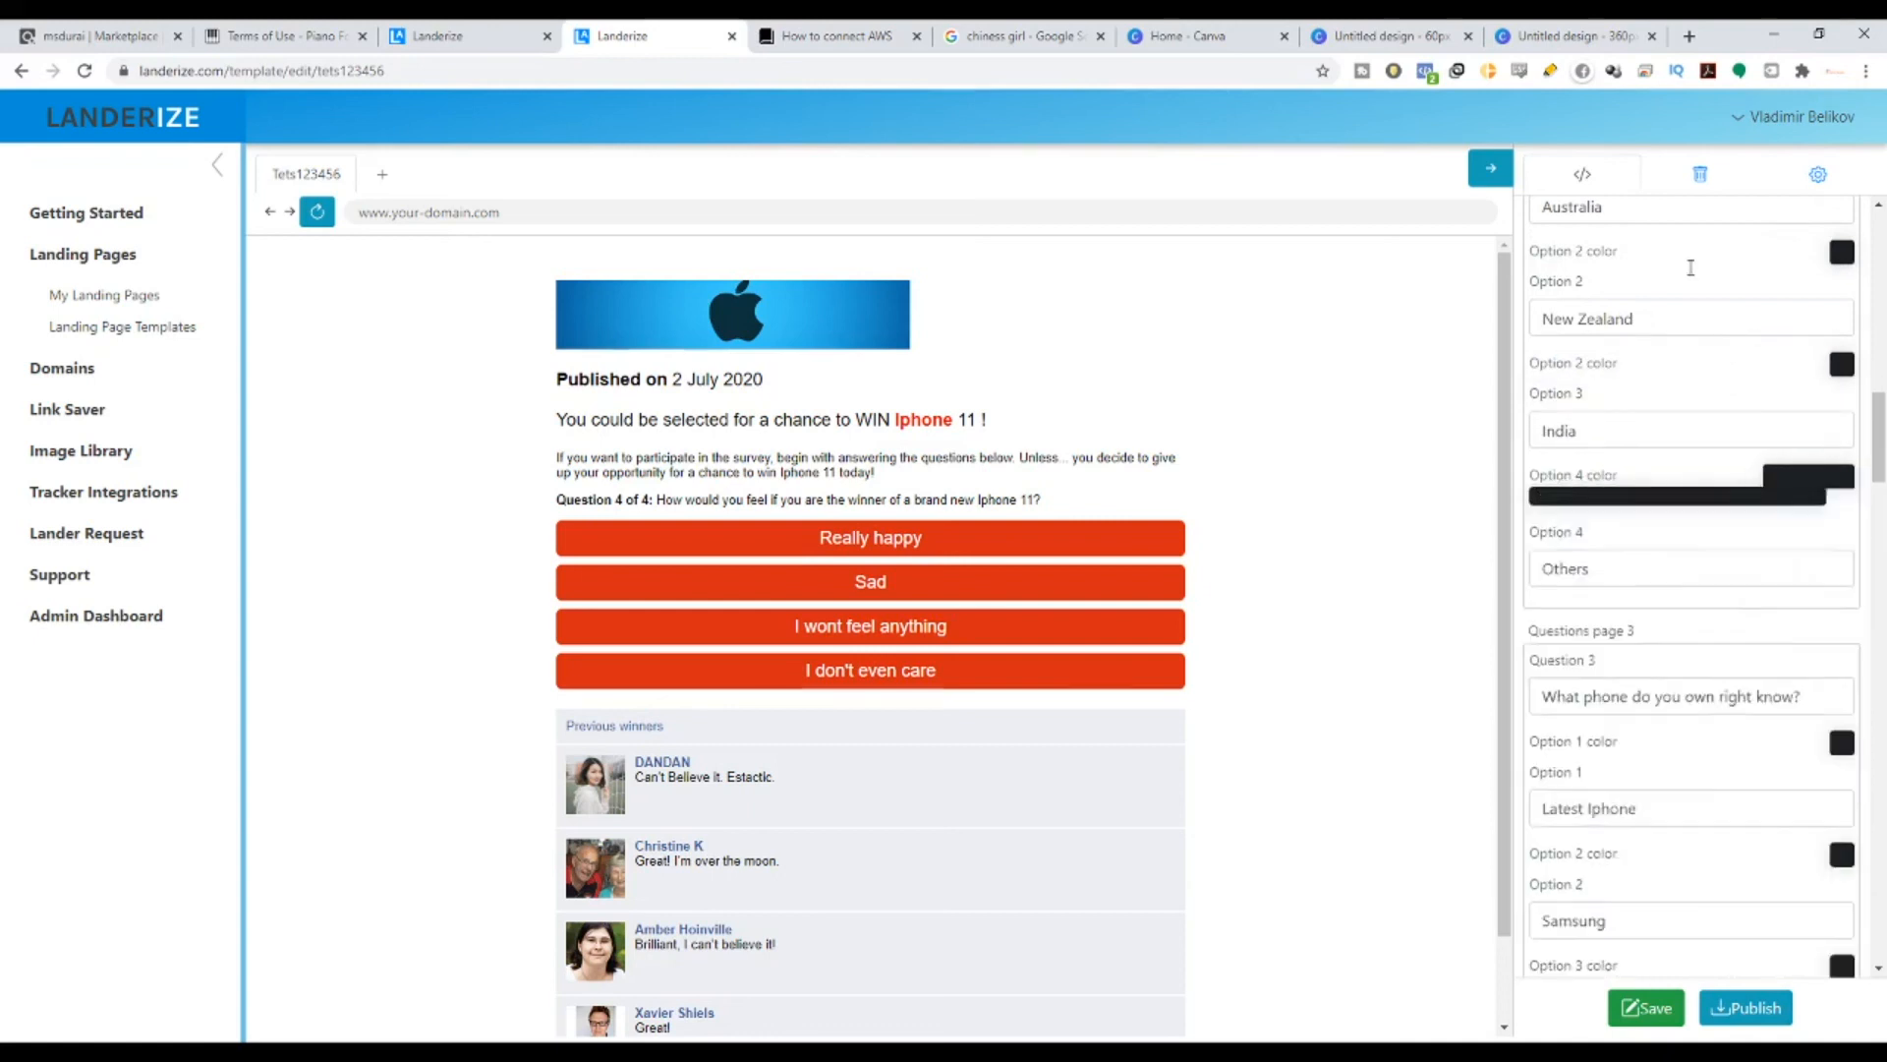
- Colour the Latest Iphone, Samsung, Huawei and I don't wanna mention it options #1DA7FF
scroll(1809, 490, down, 2)
click(1840, 521)
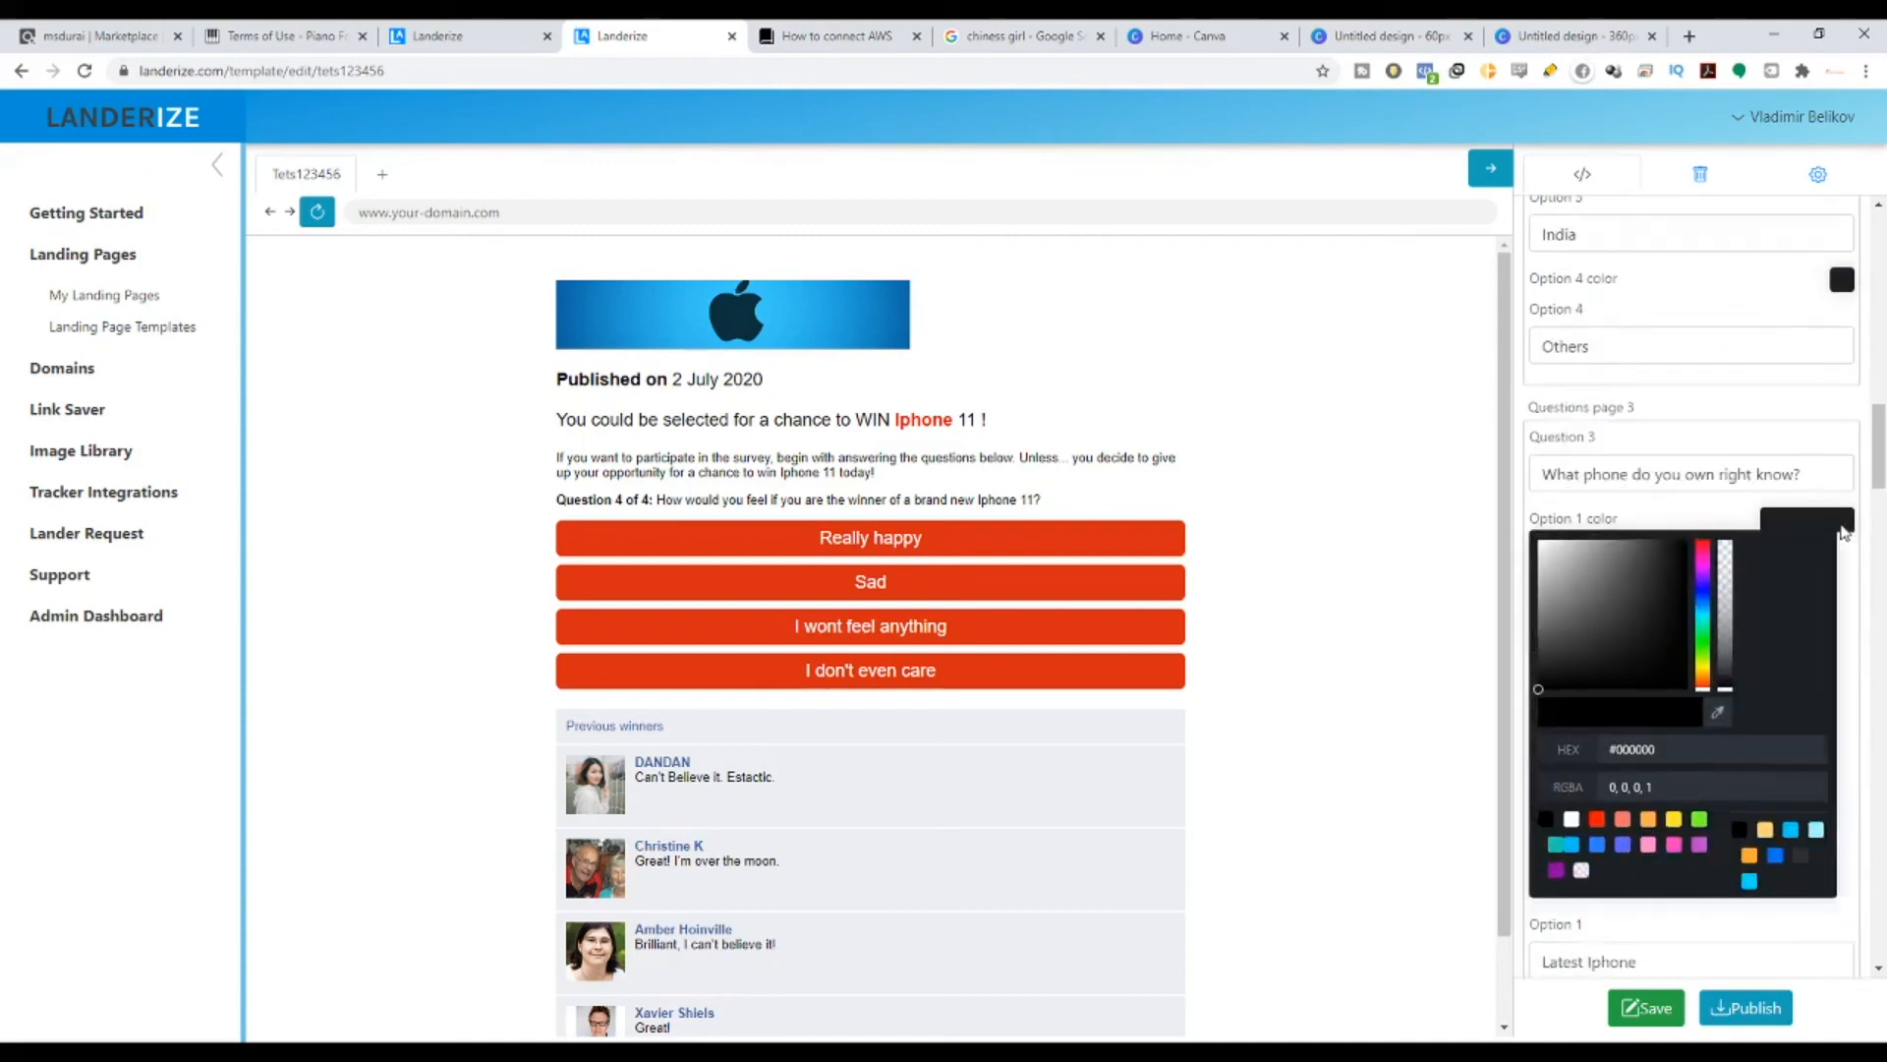
drag(1661, 747, 1598, 749)
key(ctrl+v)
click(1730, 404)
scroll(1730, 404, down, 2)
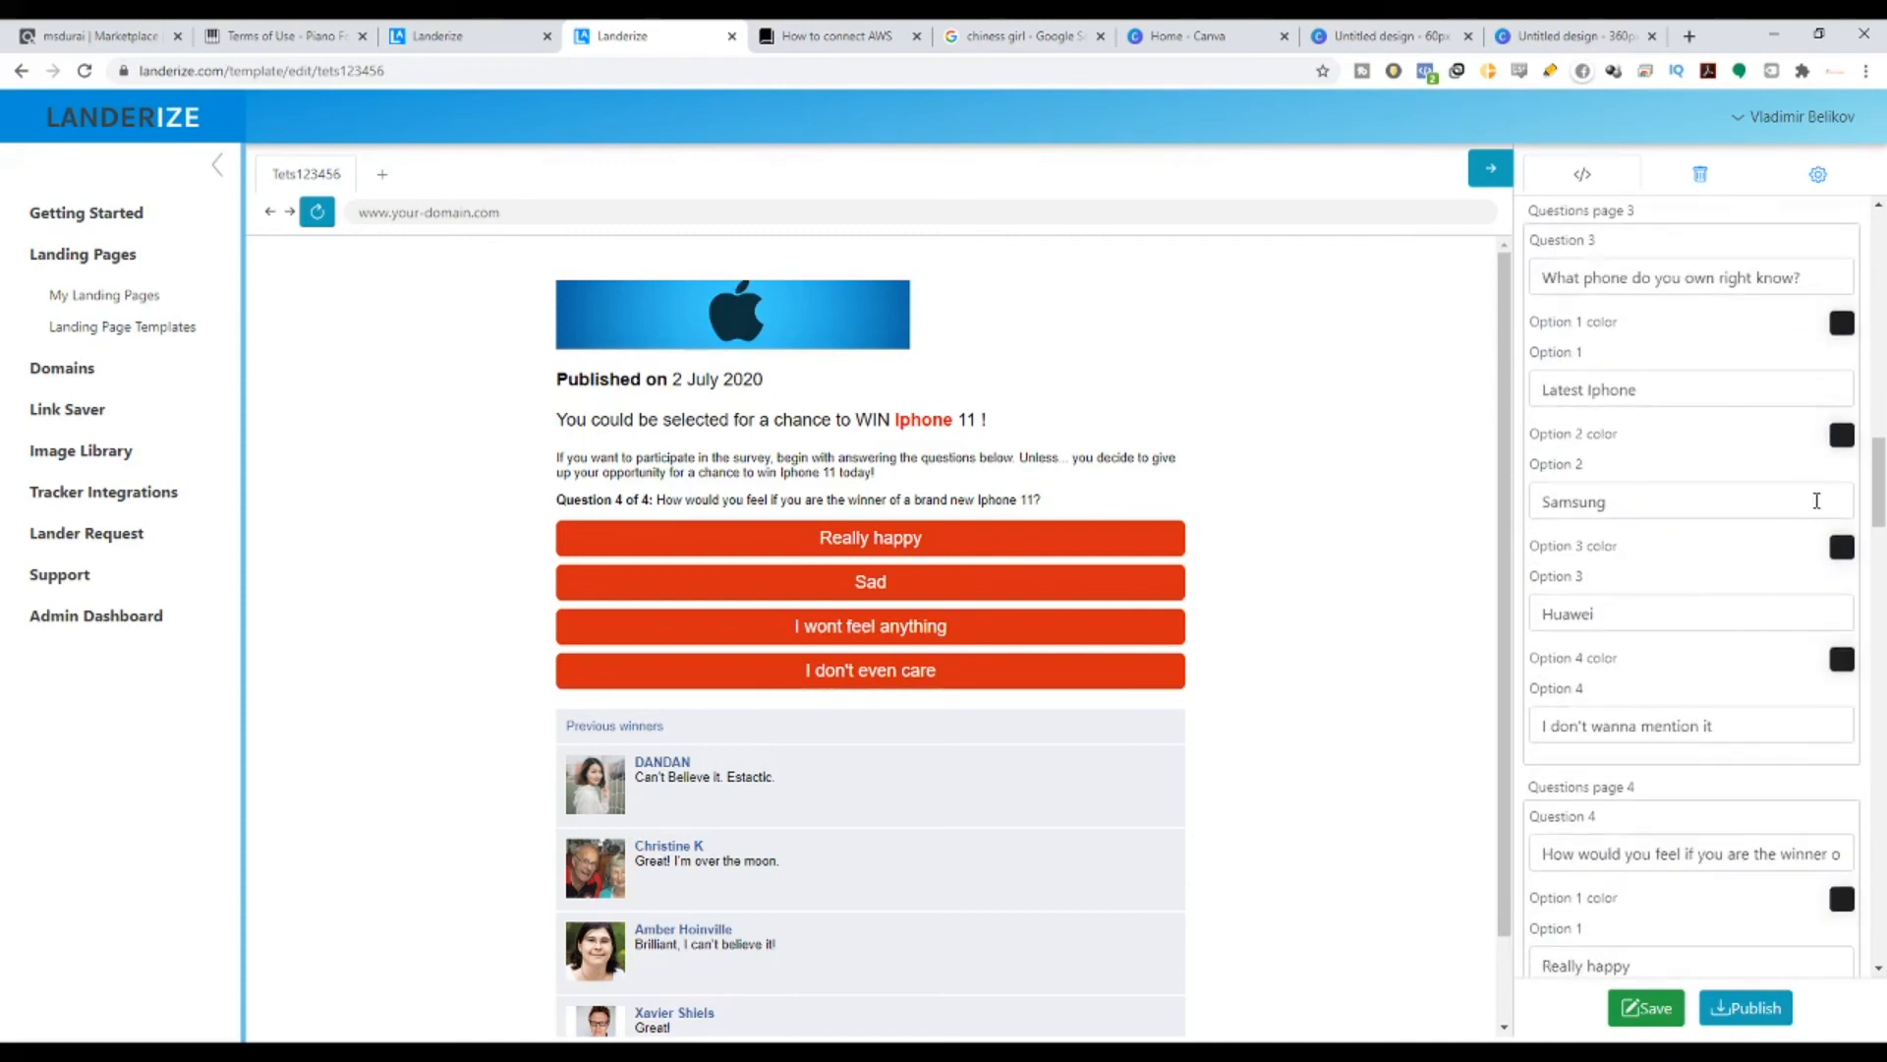
click(1842, 434)
drag(1671, 666, 1608, 666)
key(ctrl+v)
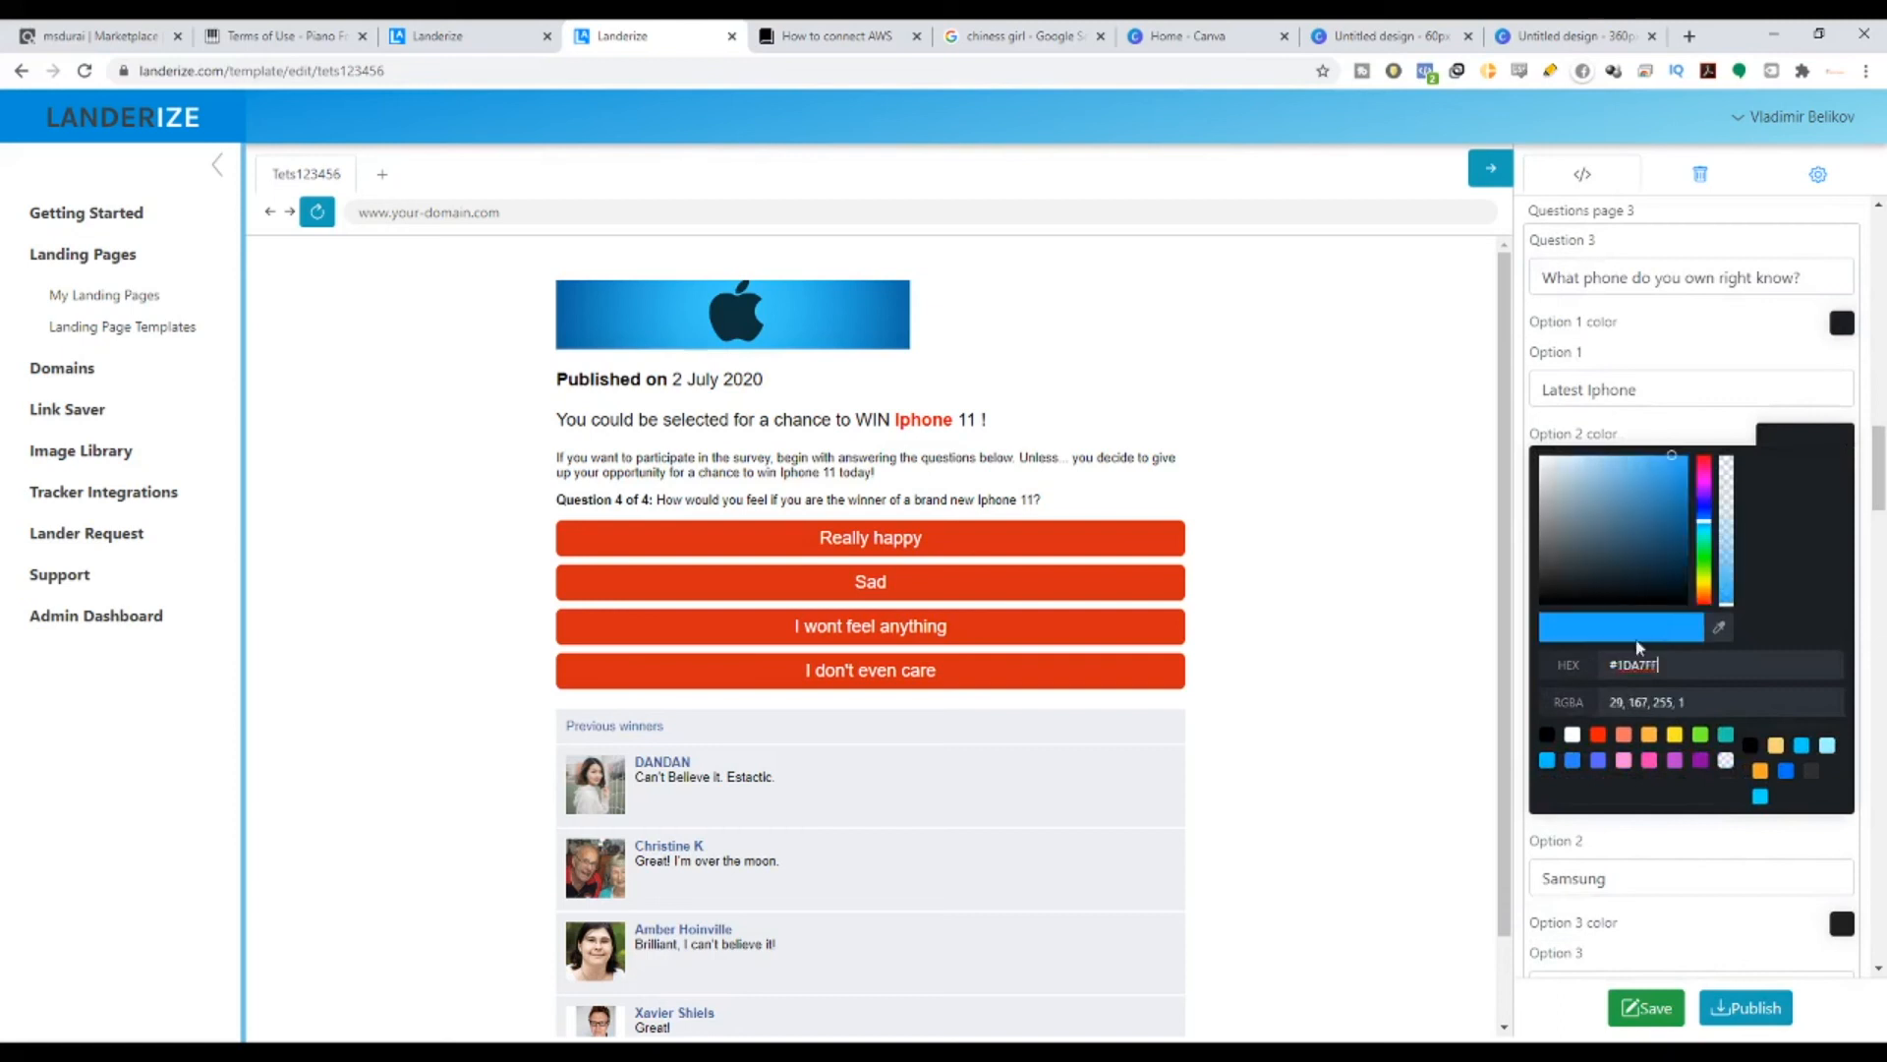
click(1820, 409)
click(1841, 546)
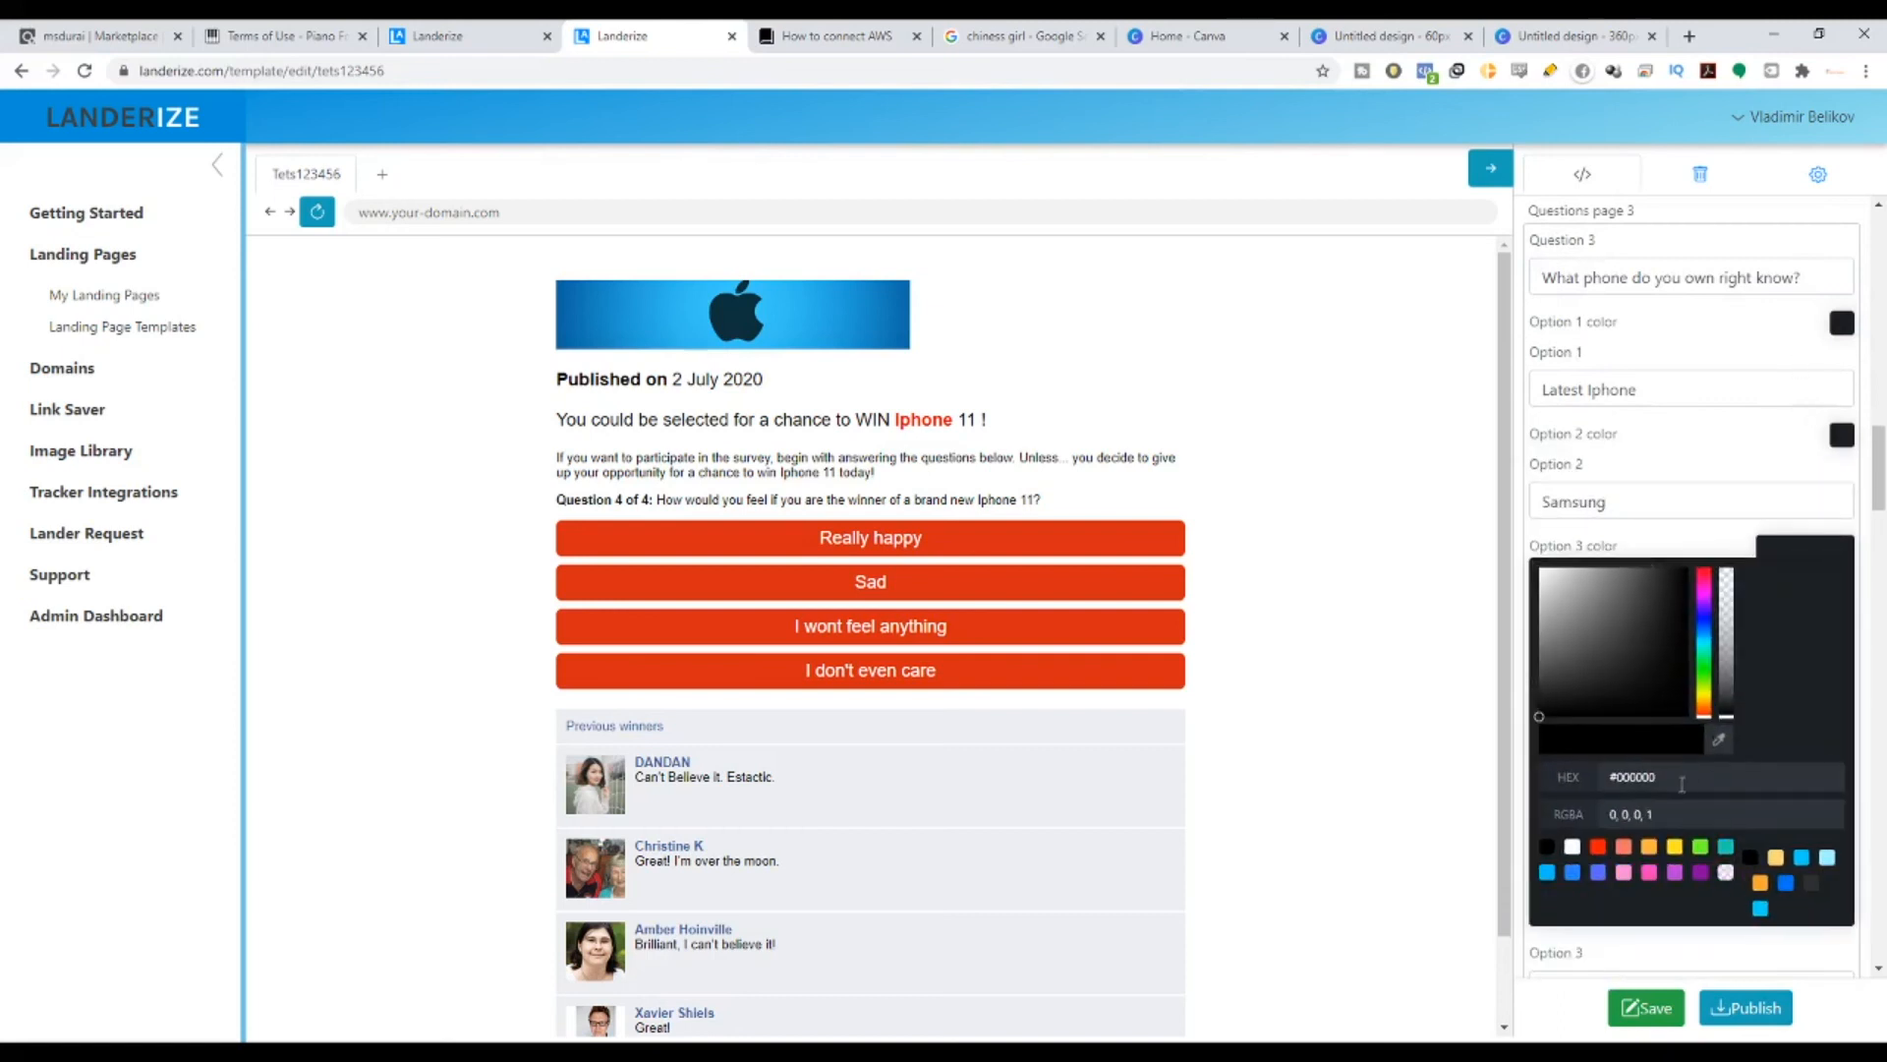
drag(1677, 776, 1604, 776)
key(ctrl+v)
click(1850, 696)
click(1842, 668)
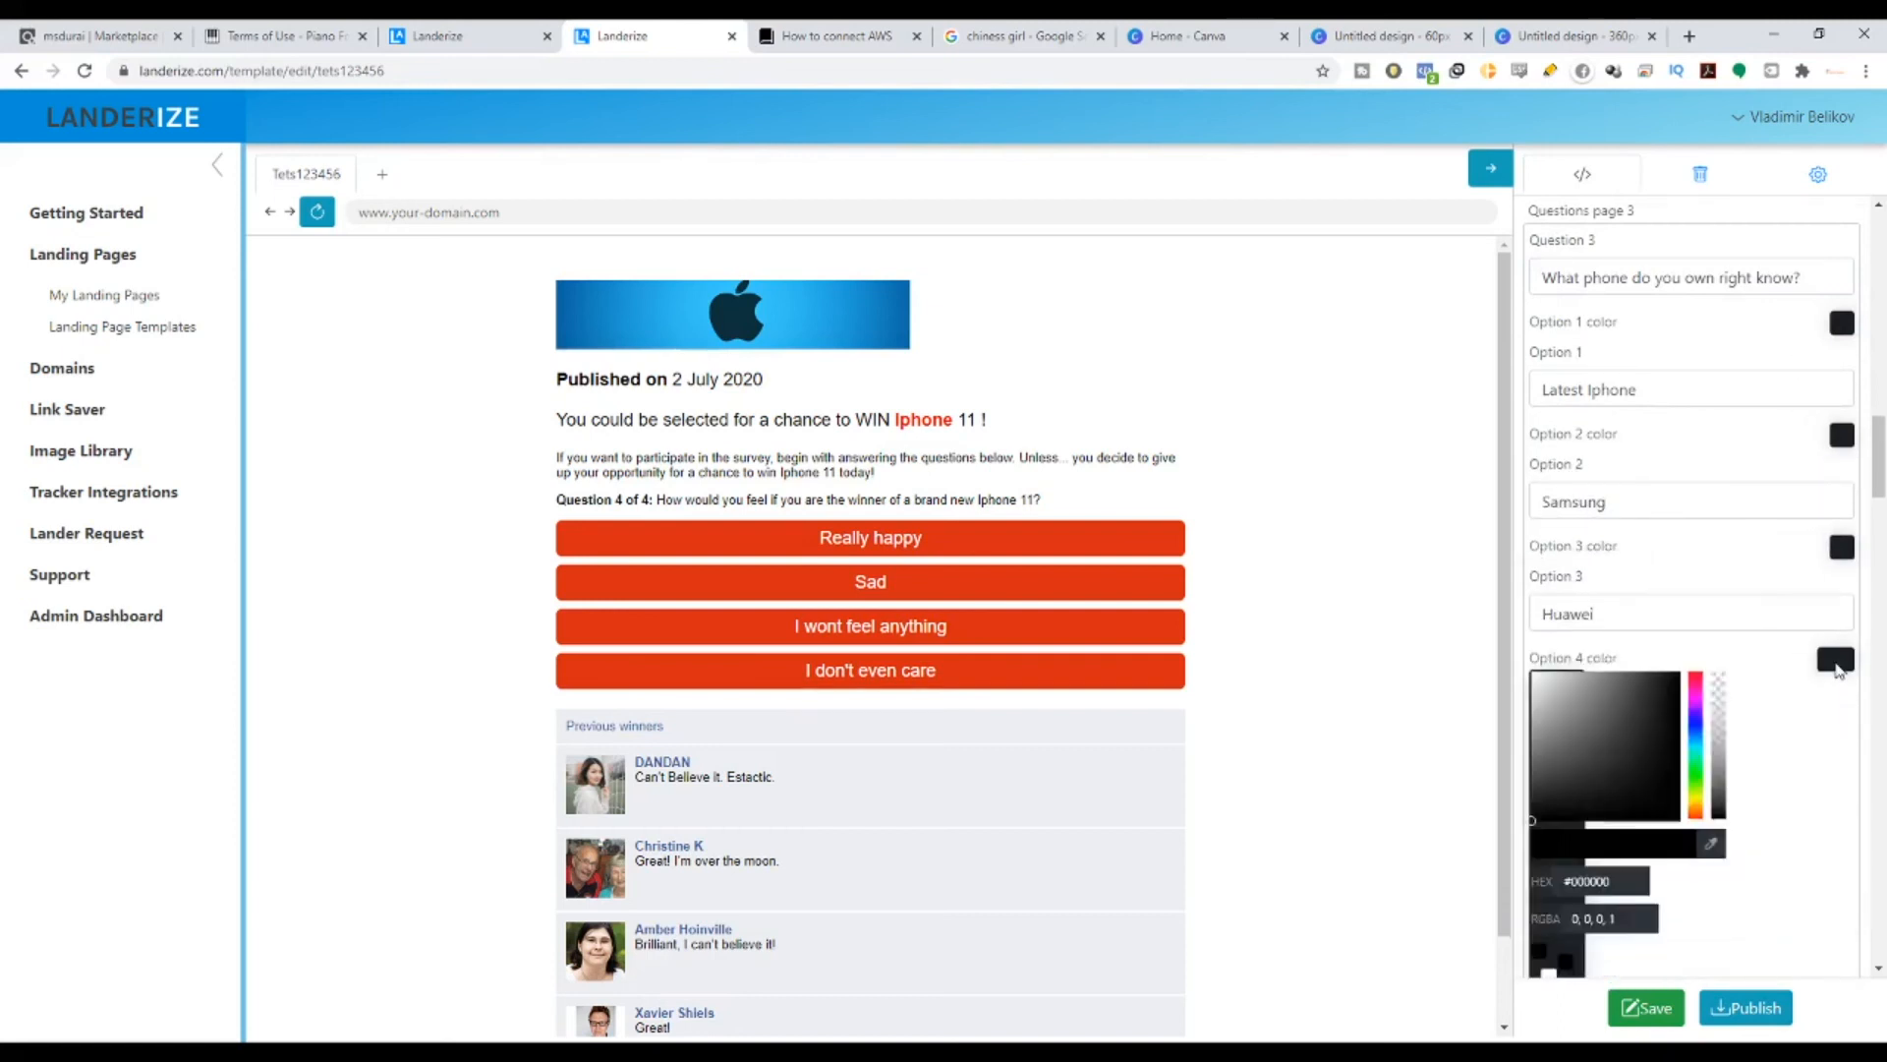
drag(1609, 892, 1605, 890)
key(ctrl+v)
click(1742, 685)
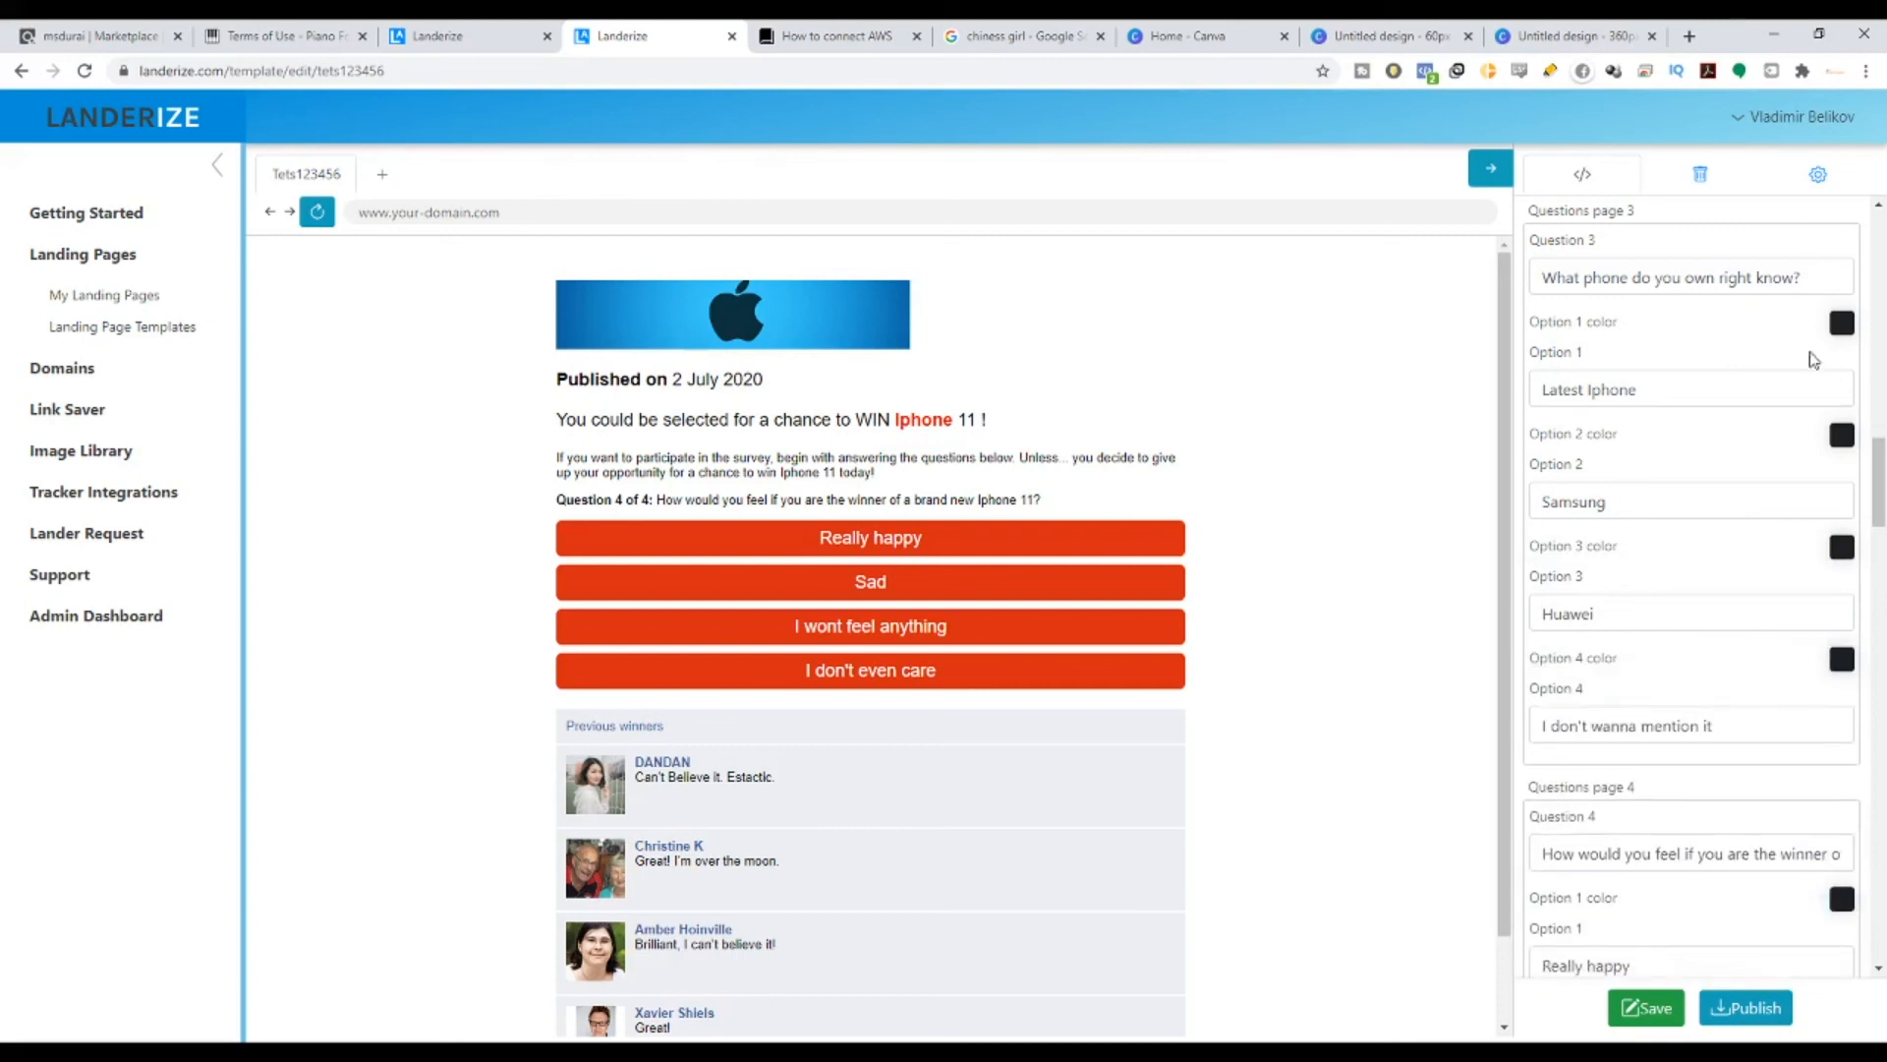
- Confirm Latest Iphone, Huawei and the fourth option now show #1DA7FF
click(1835, 329)
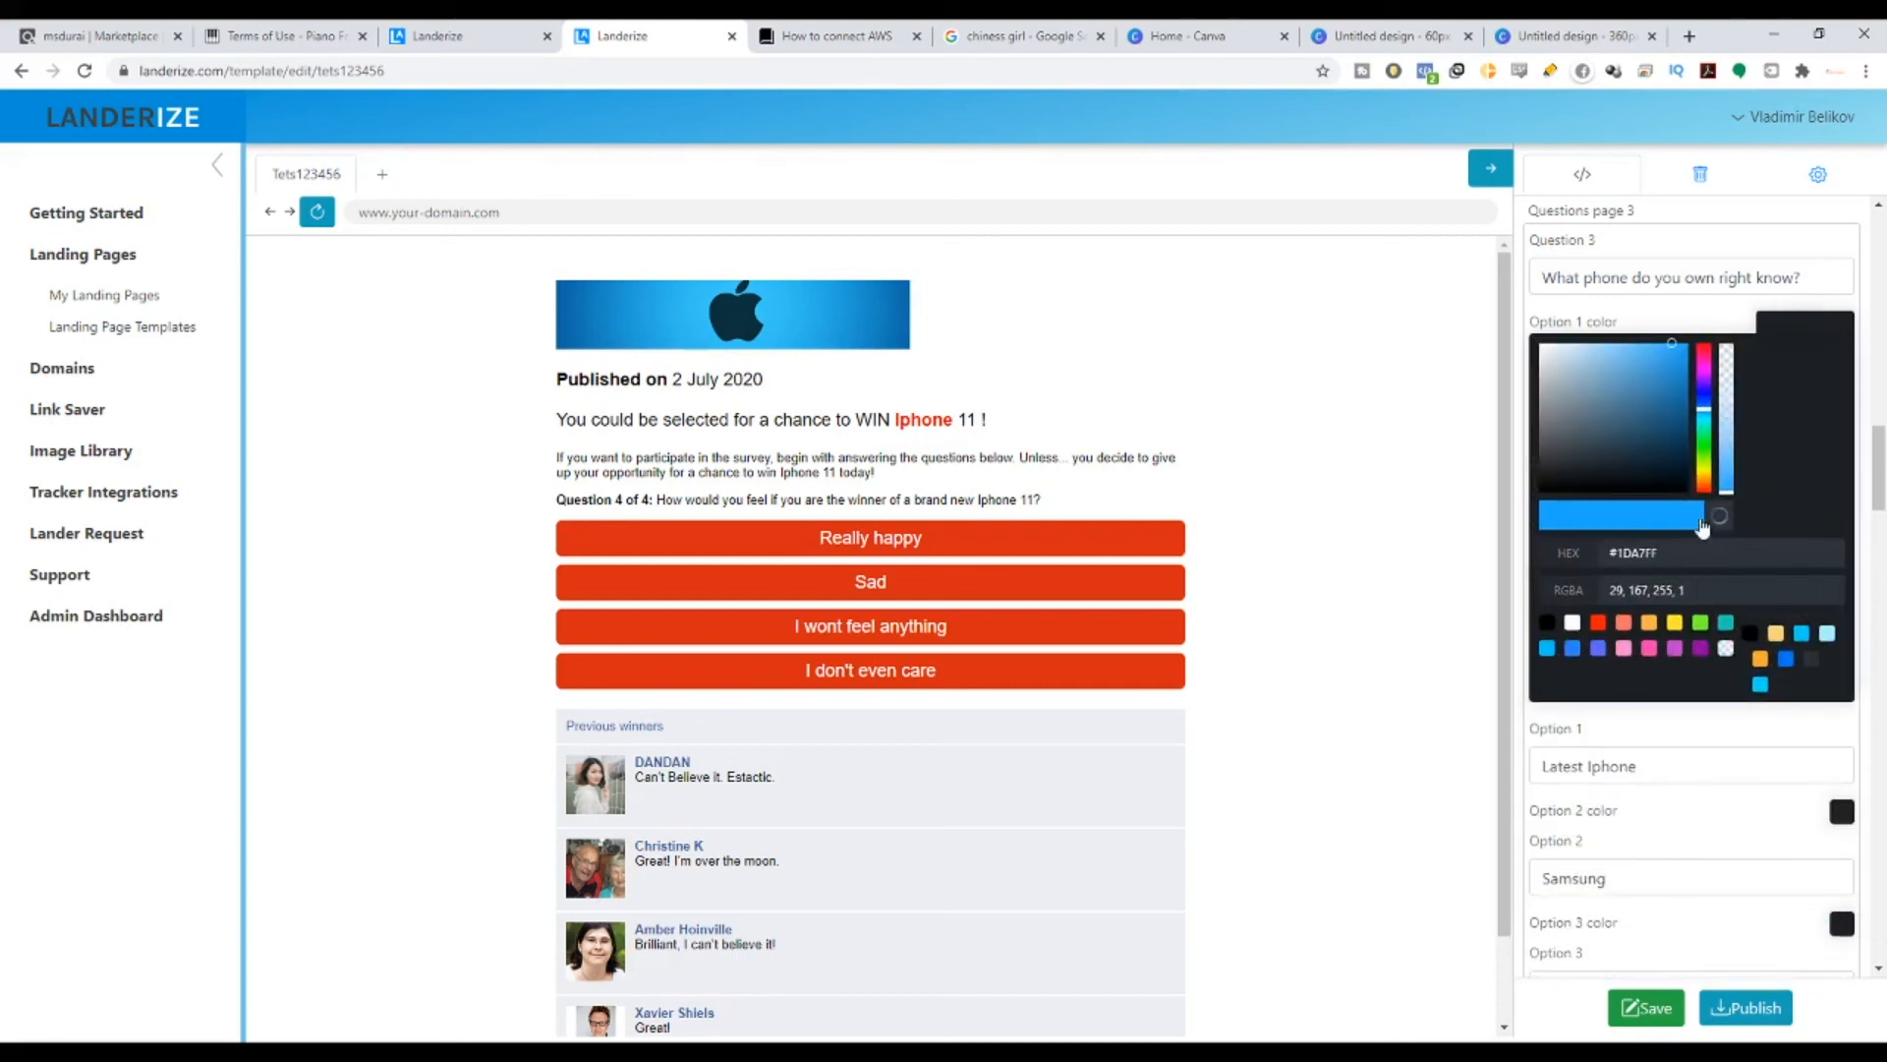
click(936, 351)
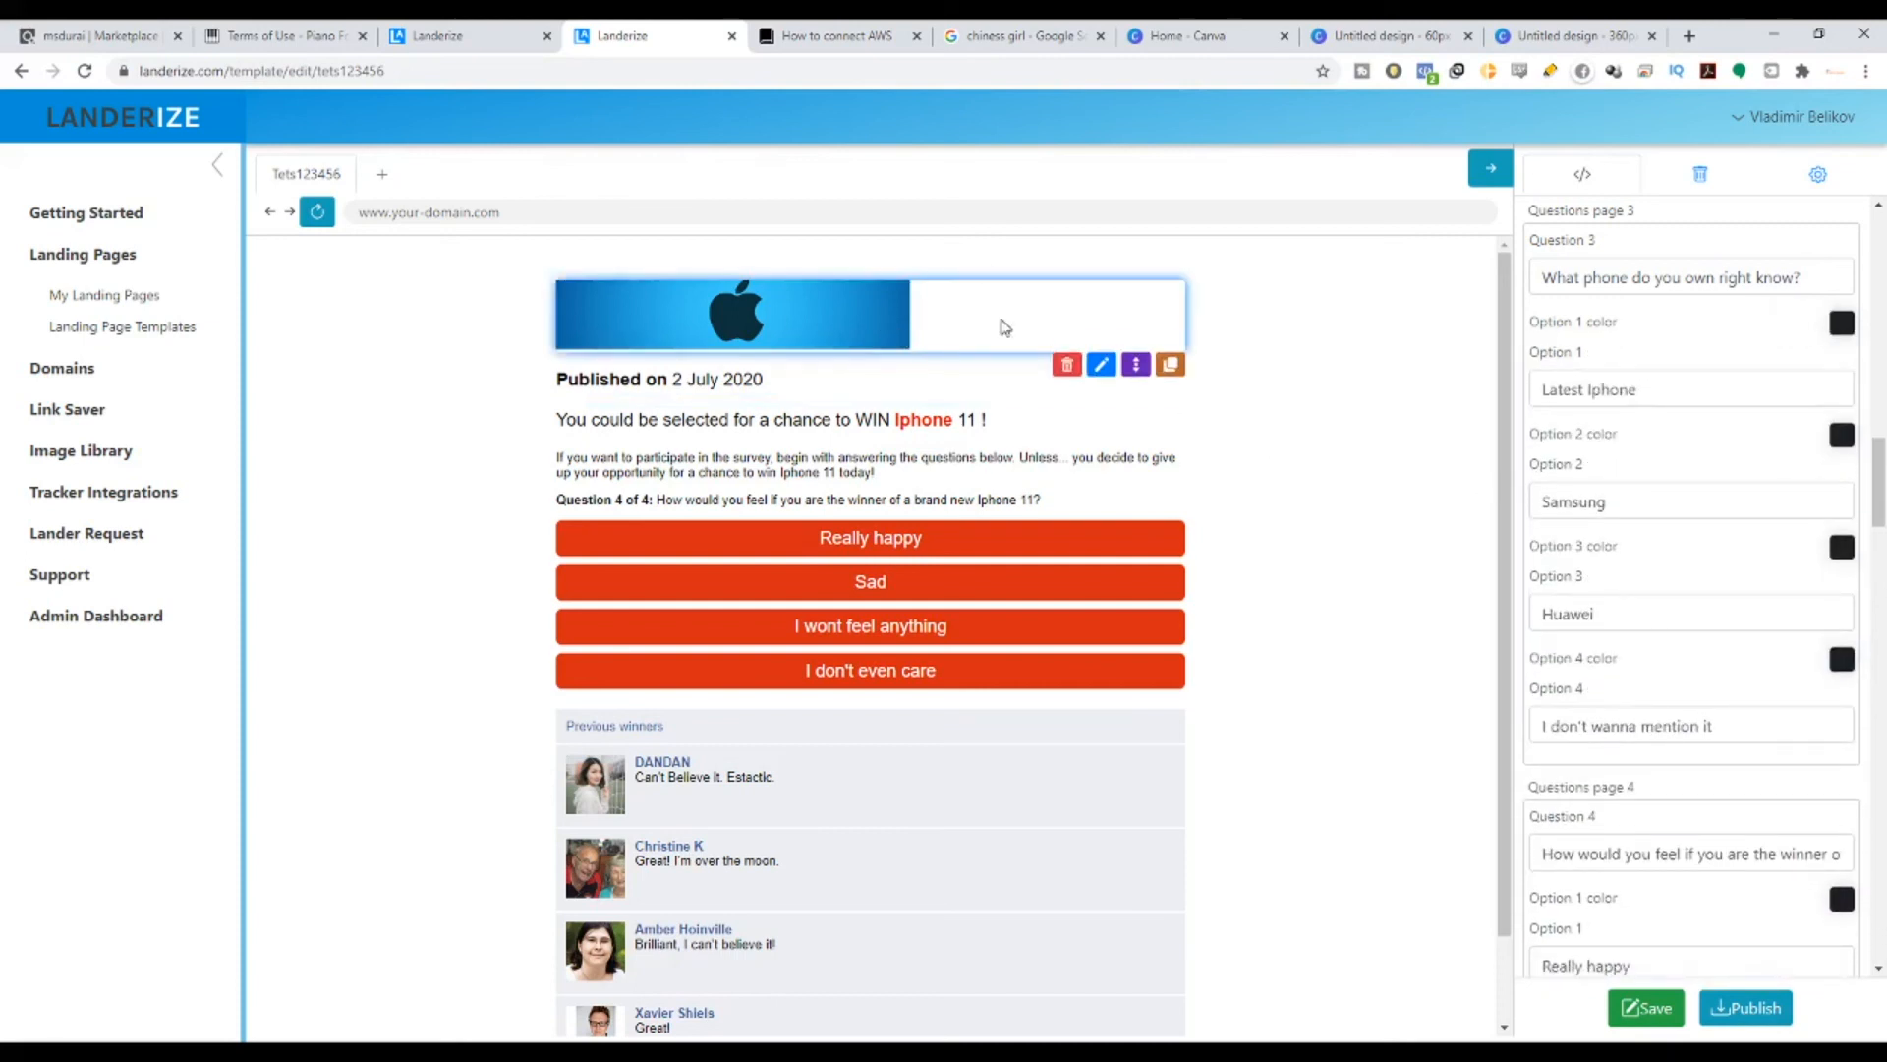
scroll(1770, 674, down, 2)
click(1840, 354)
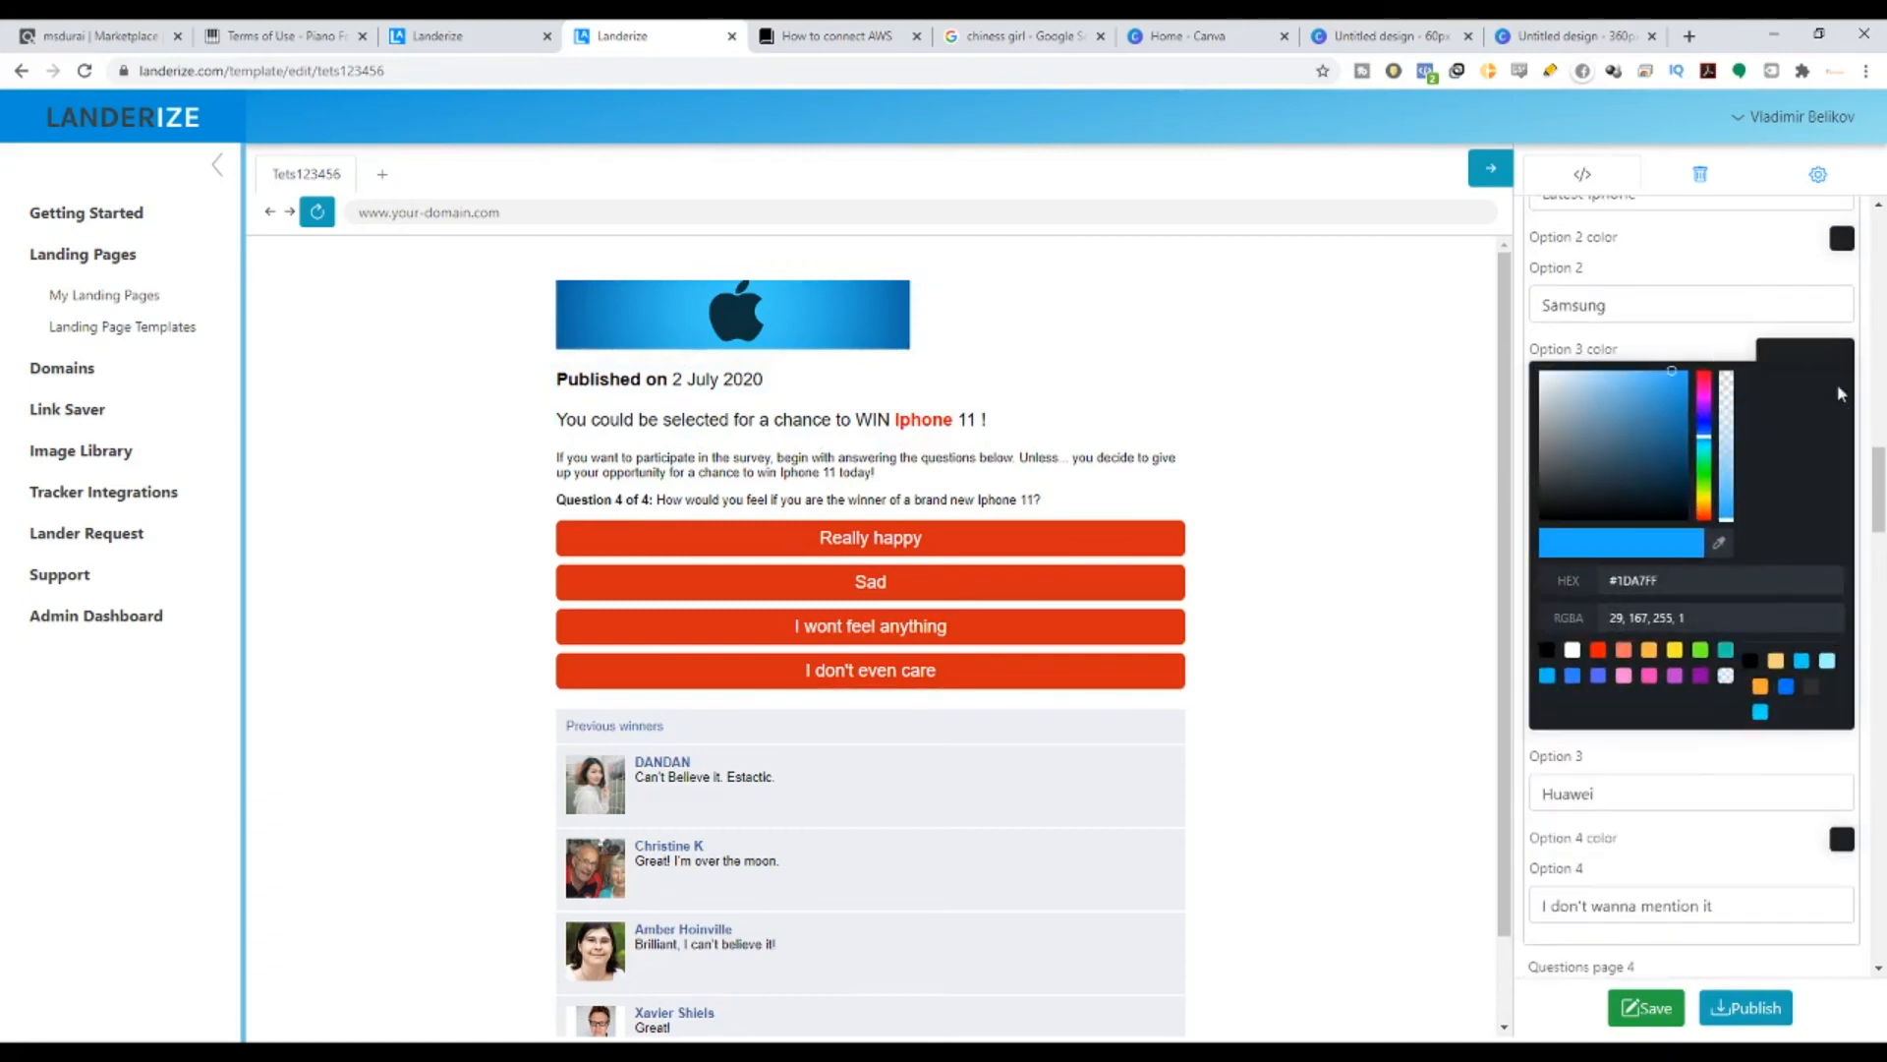
click(1838, 386)
click(1843, 460)
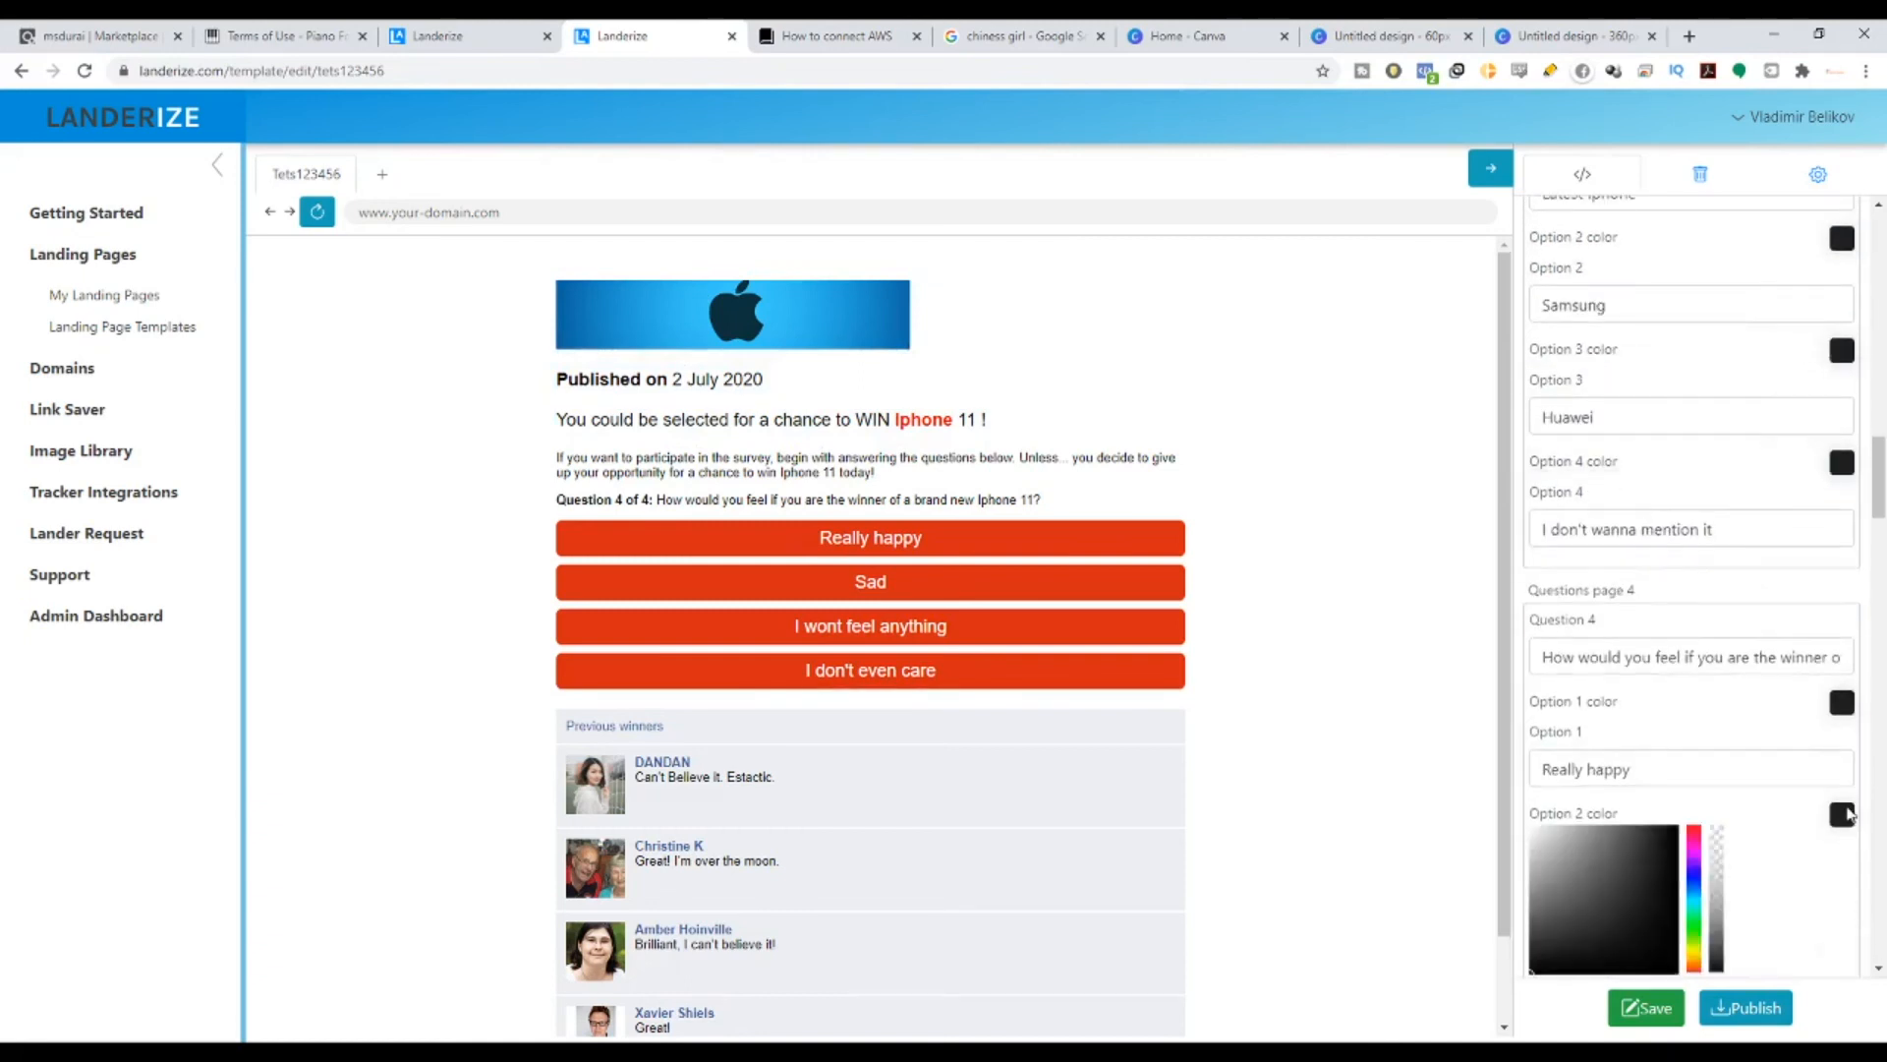
- Paste #1DA7FF into the Really happy, Sad, I wont feel anything and I don't even care answers
mouse_move(1838, 710)
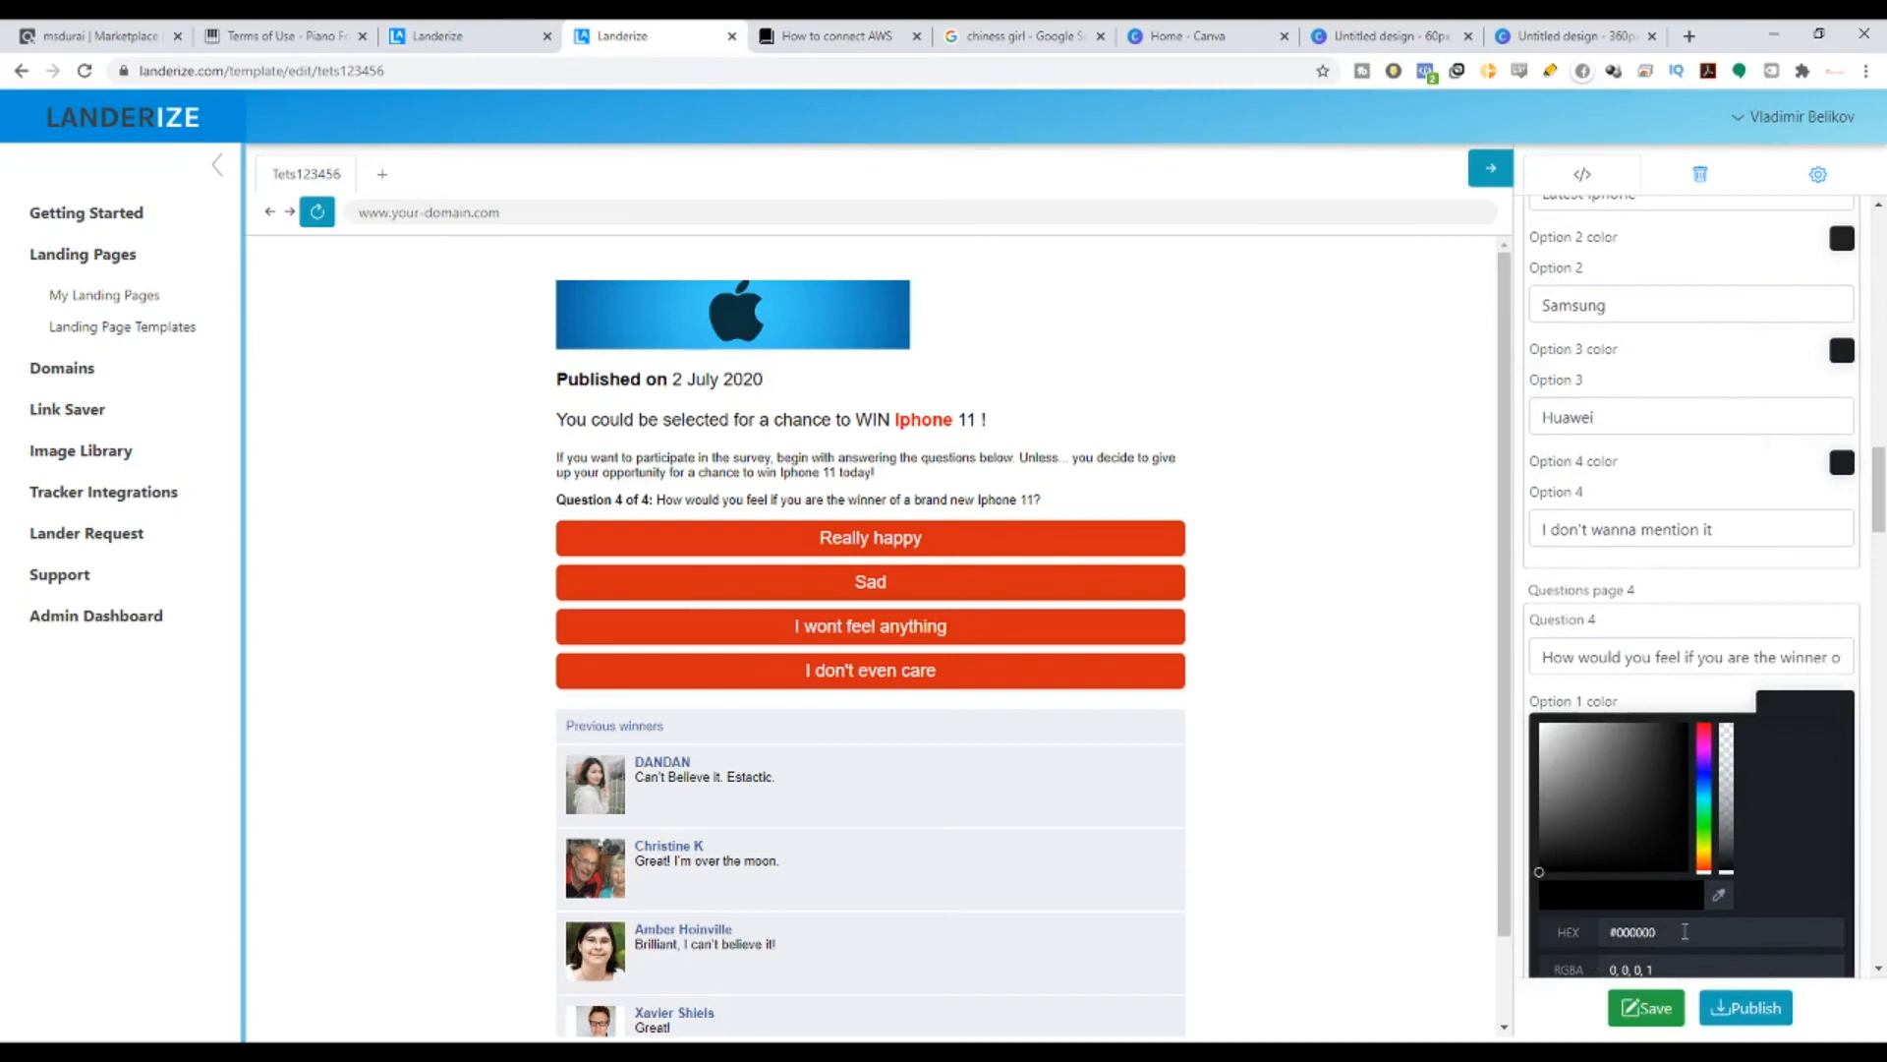
drag(1685, 931, 1595, 924)
key(ctrl+v)
scroll(1079, 628, down, 1)
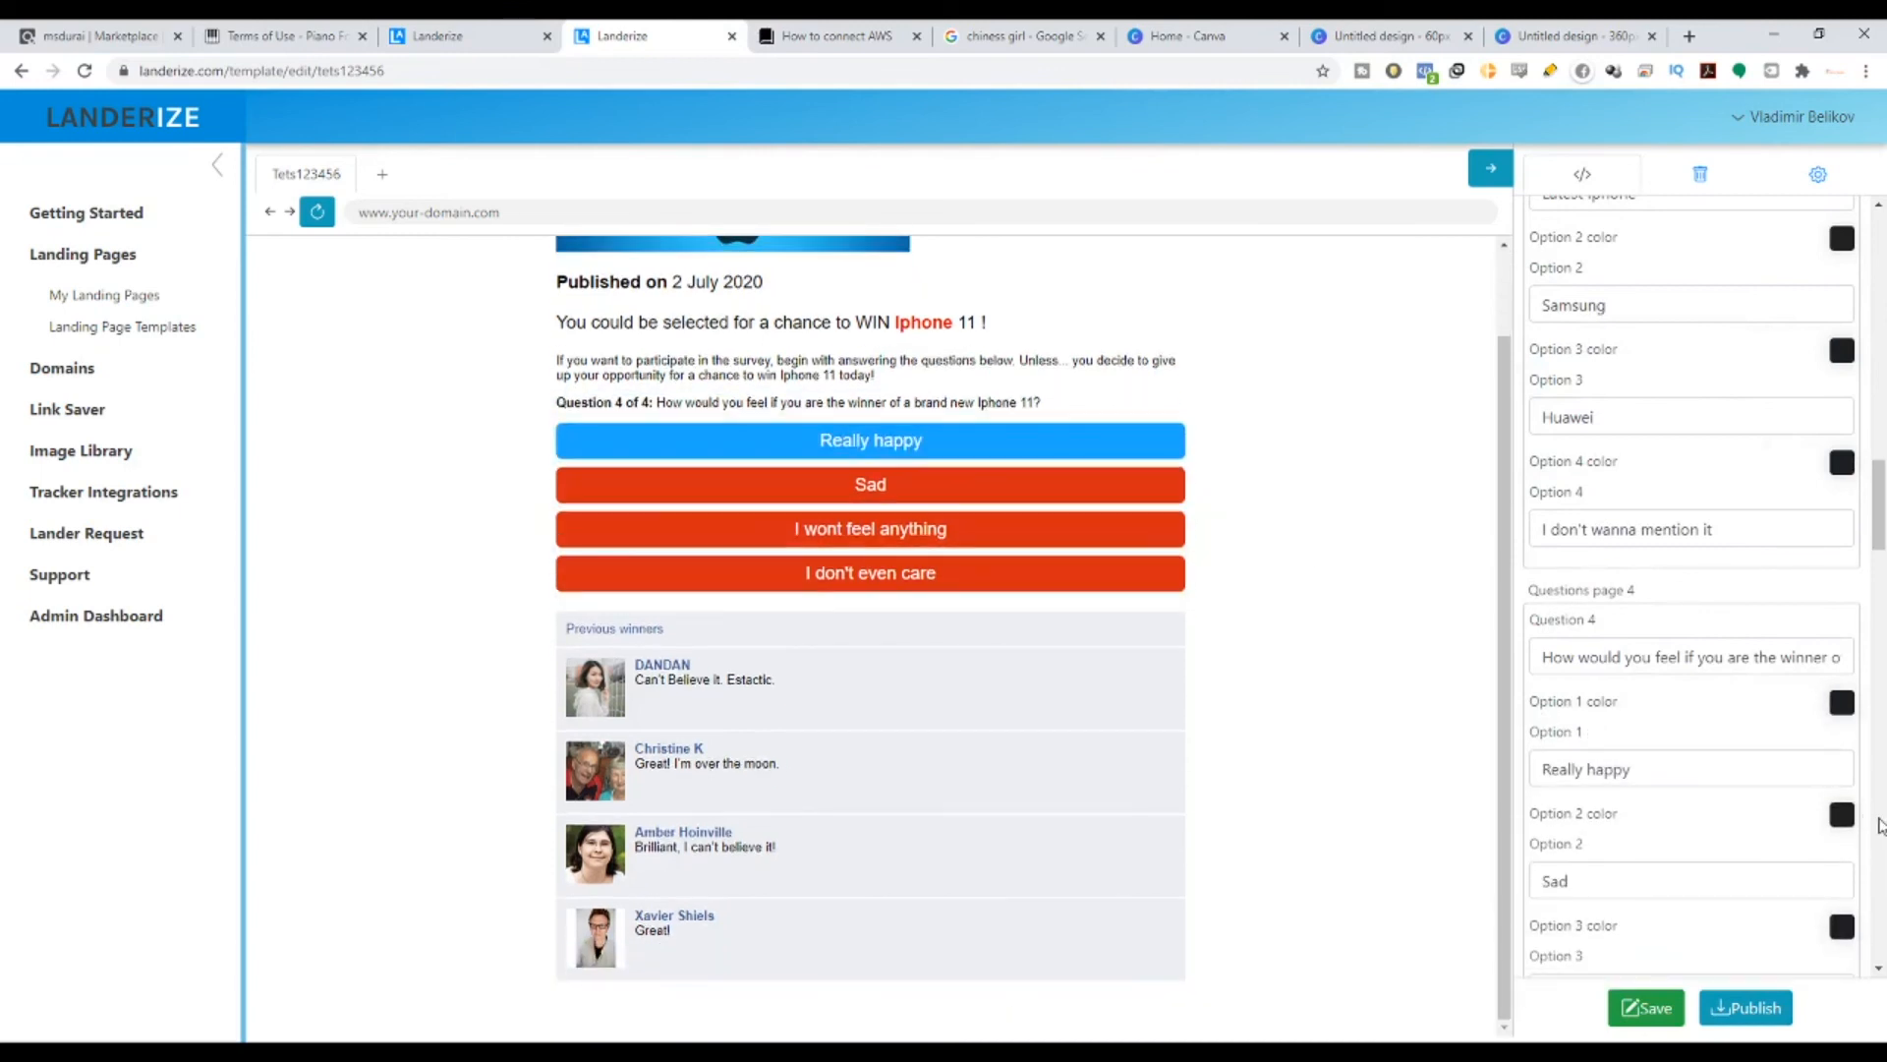
scroll(1694, 787, down, 3)
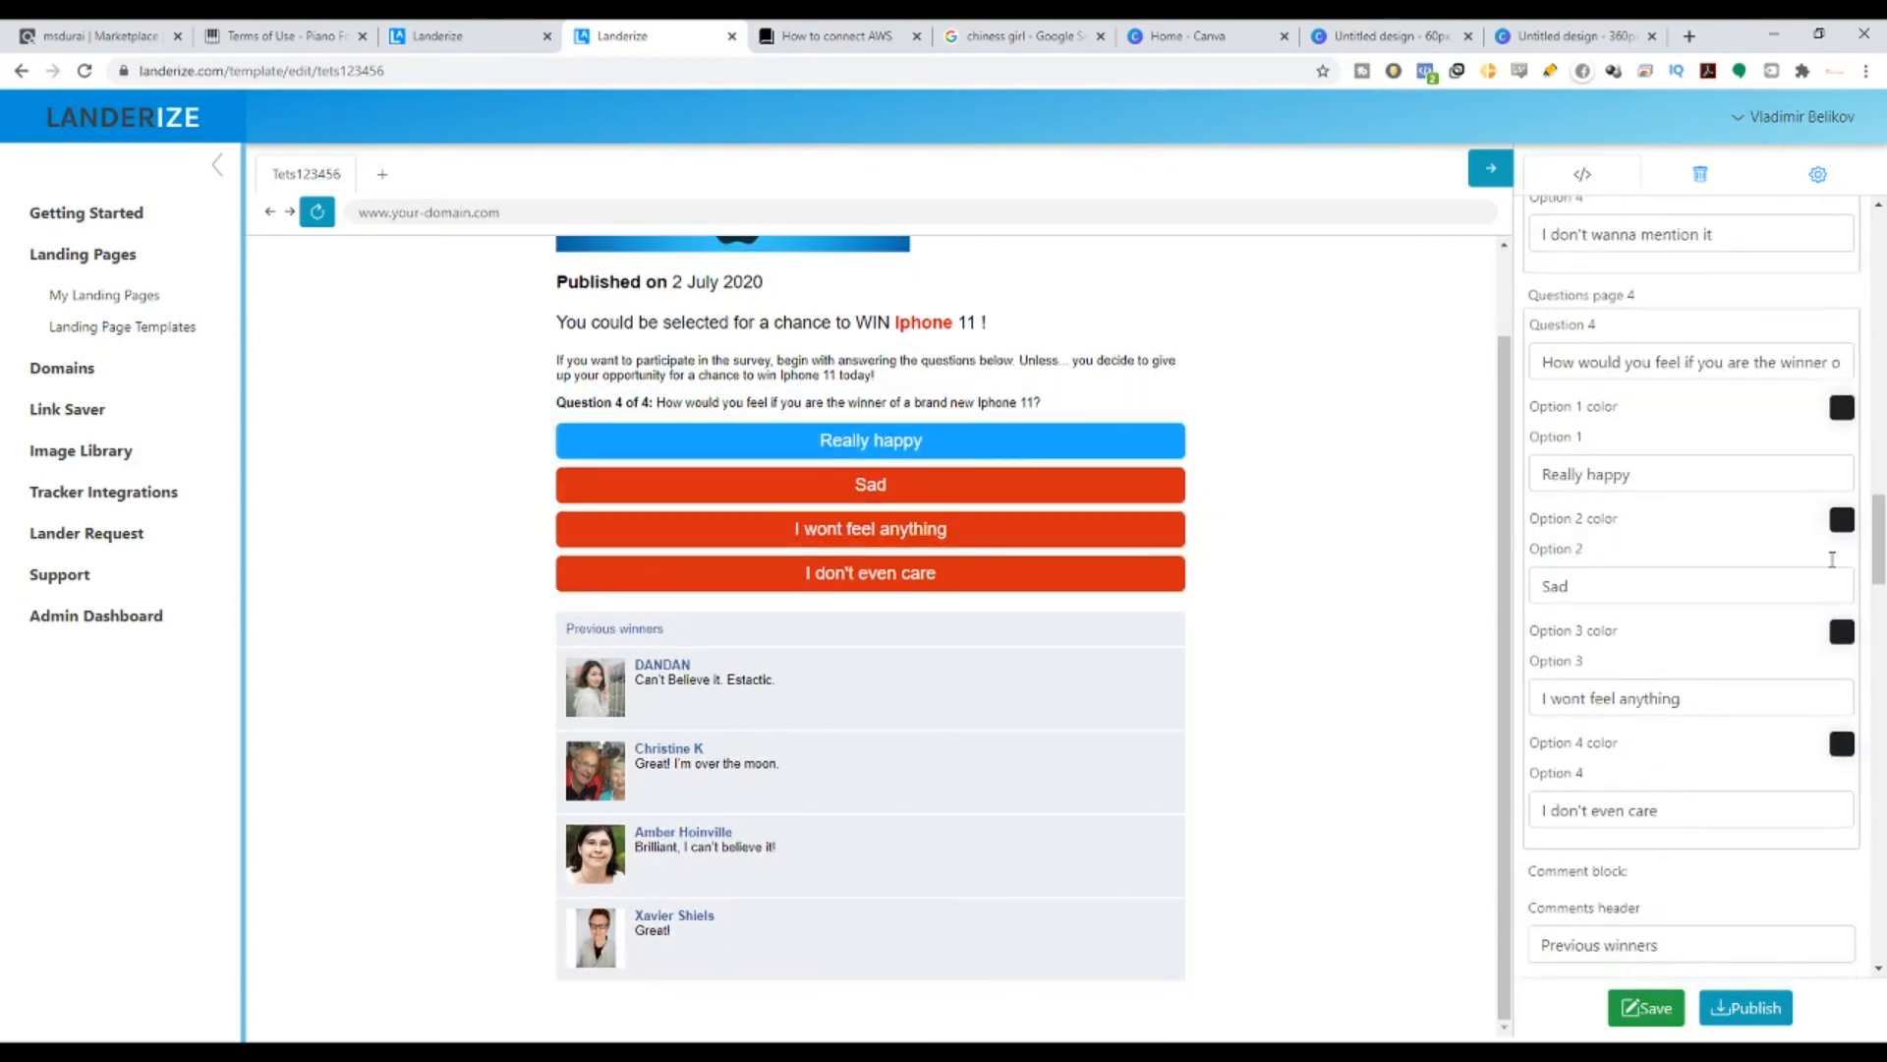
mouse_move(1844, 530)
key(ctrl+v)
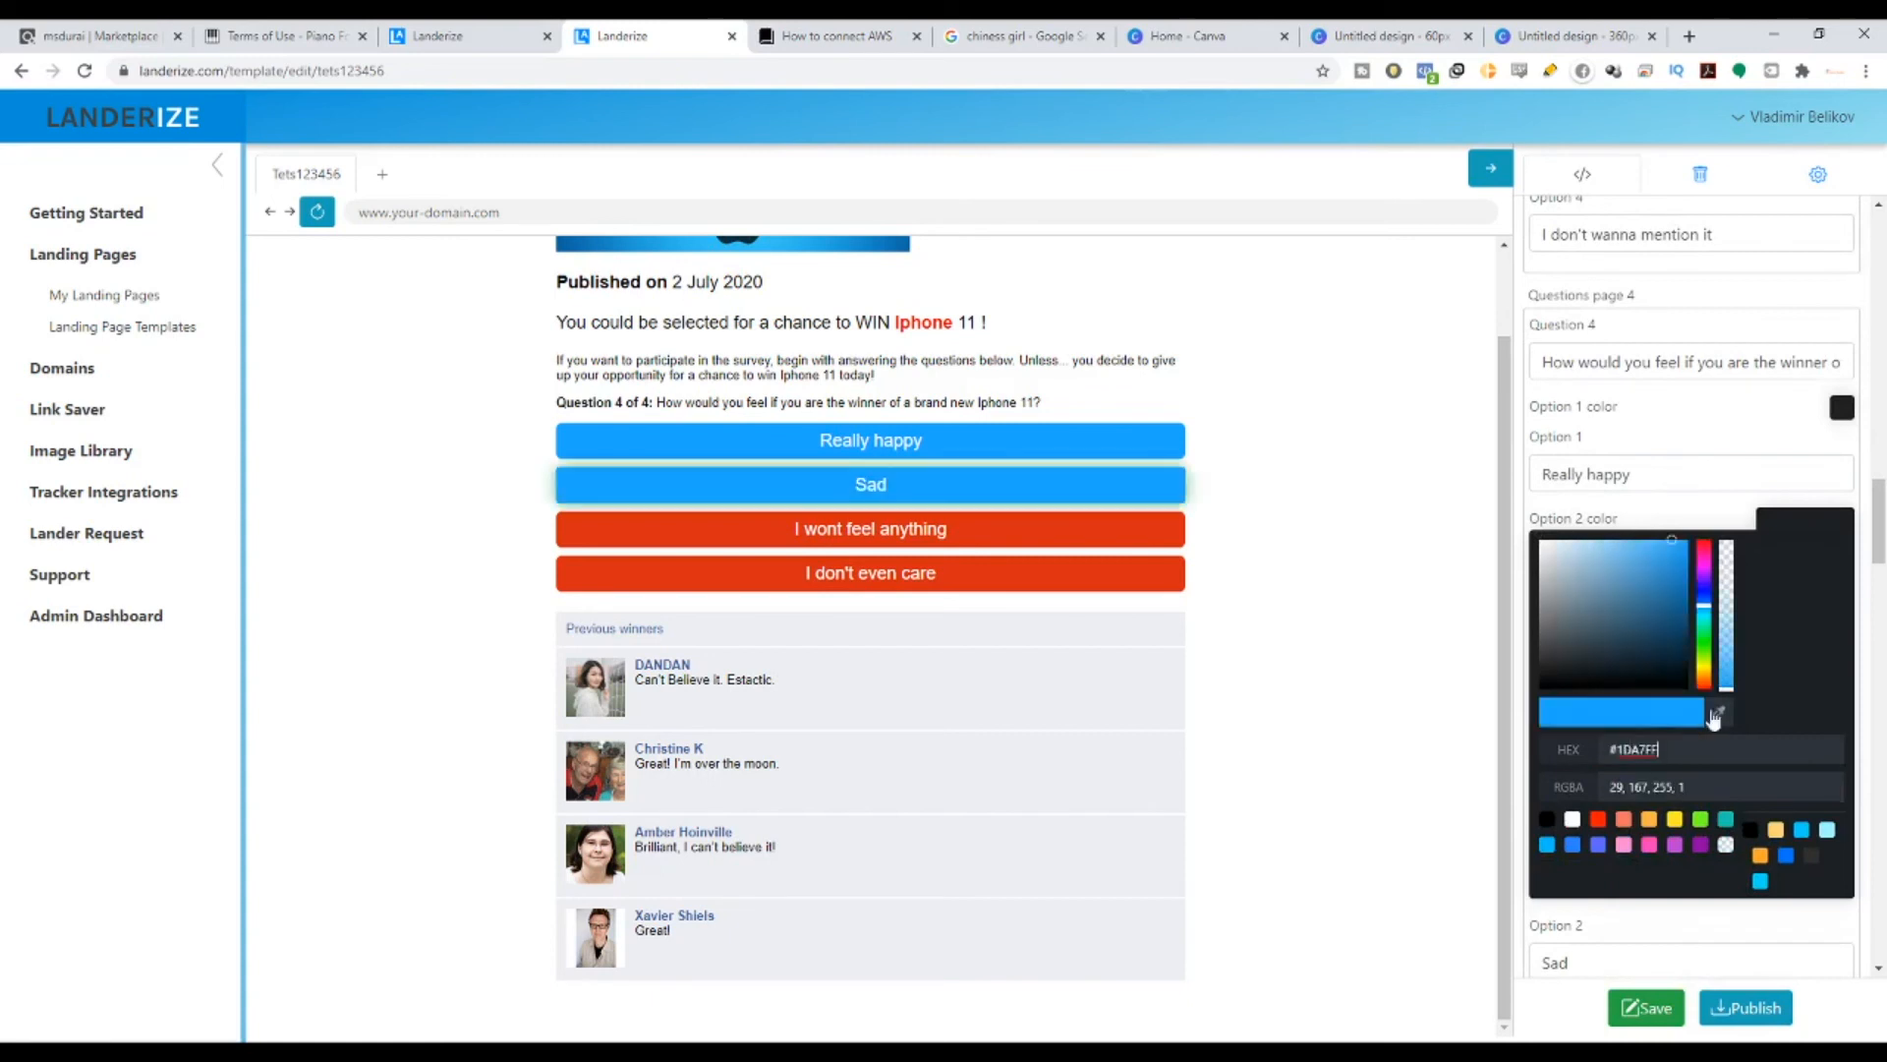
mouse_move(1840, 631)
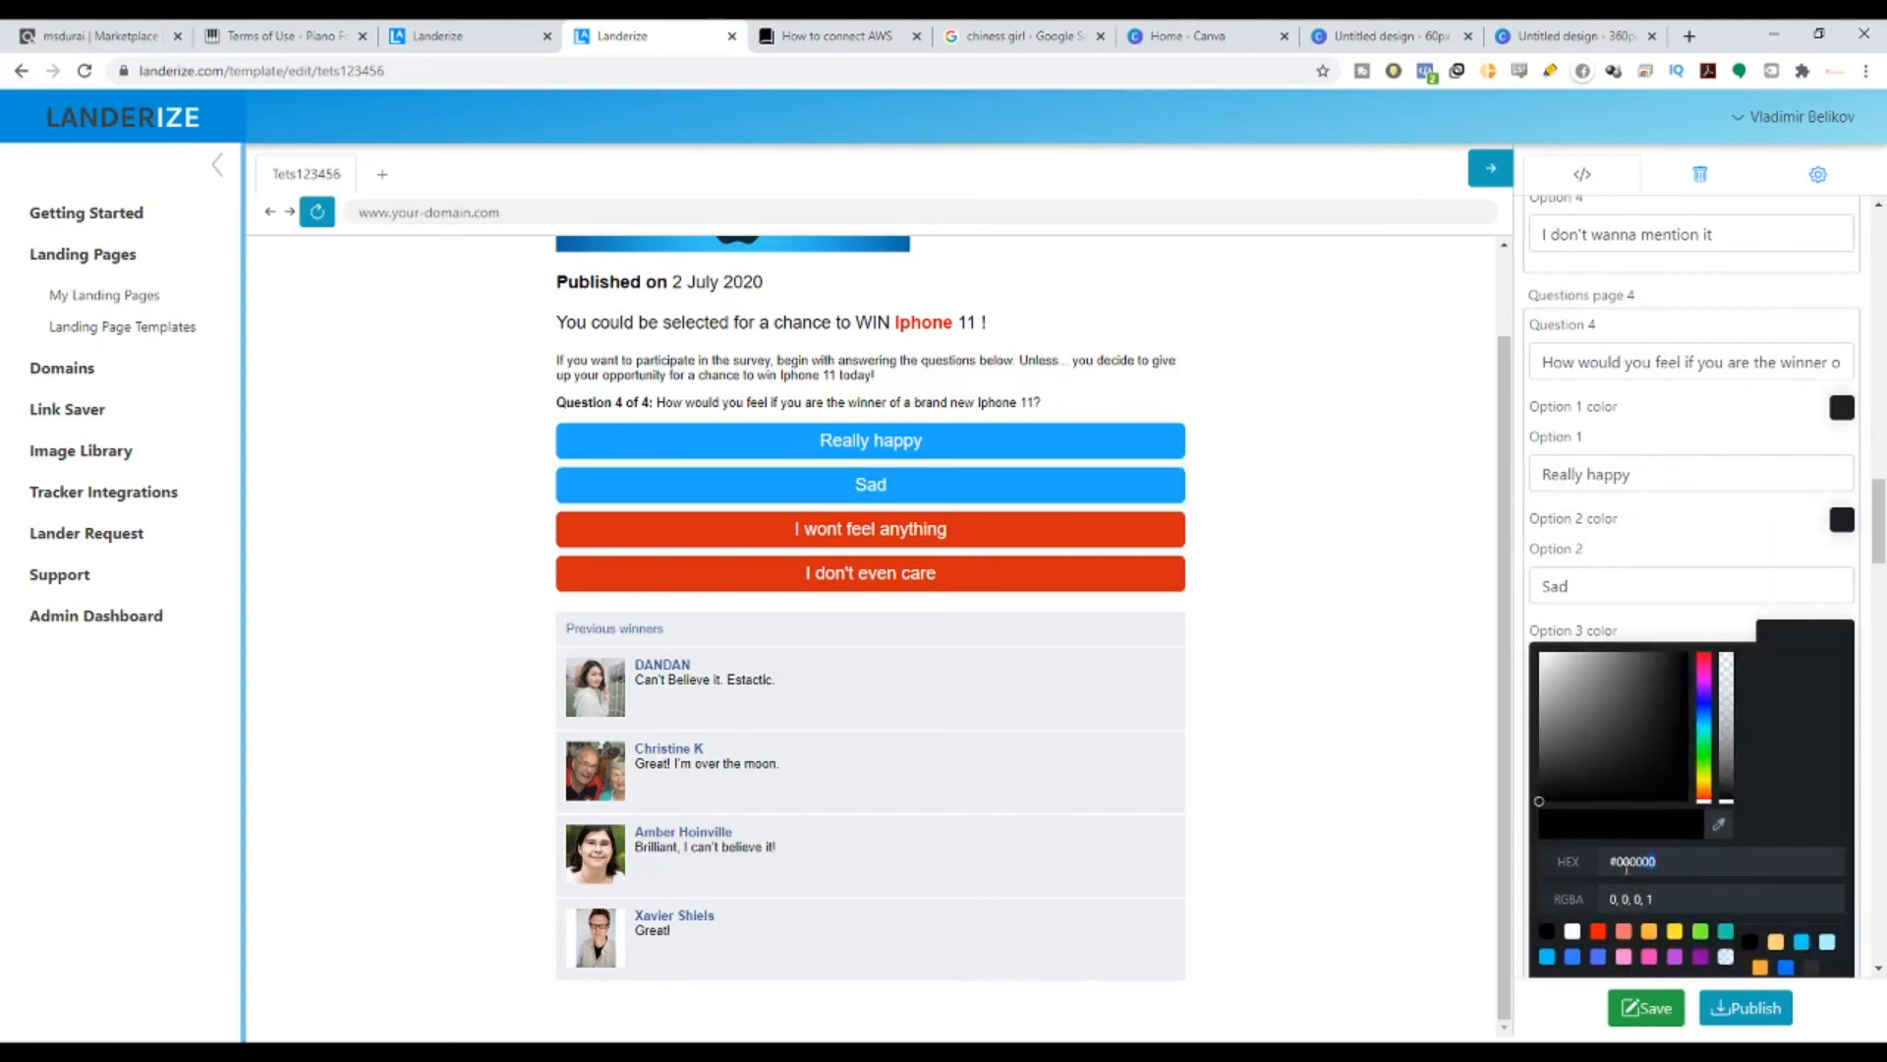
key(ctrl+v)
mouse_move(1840, 743)
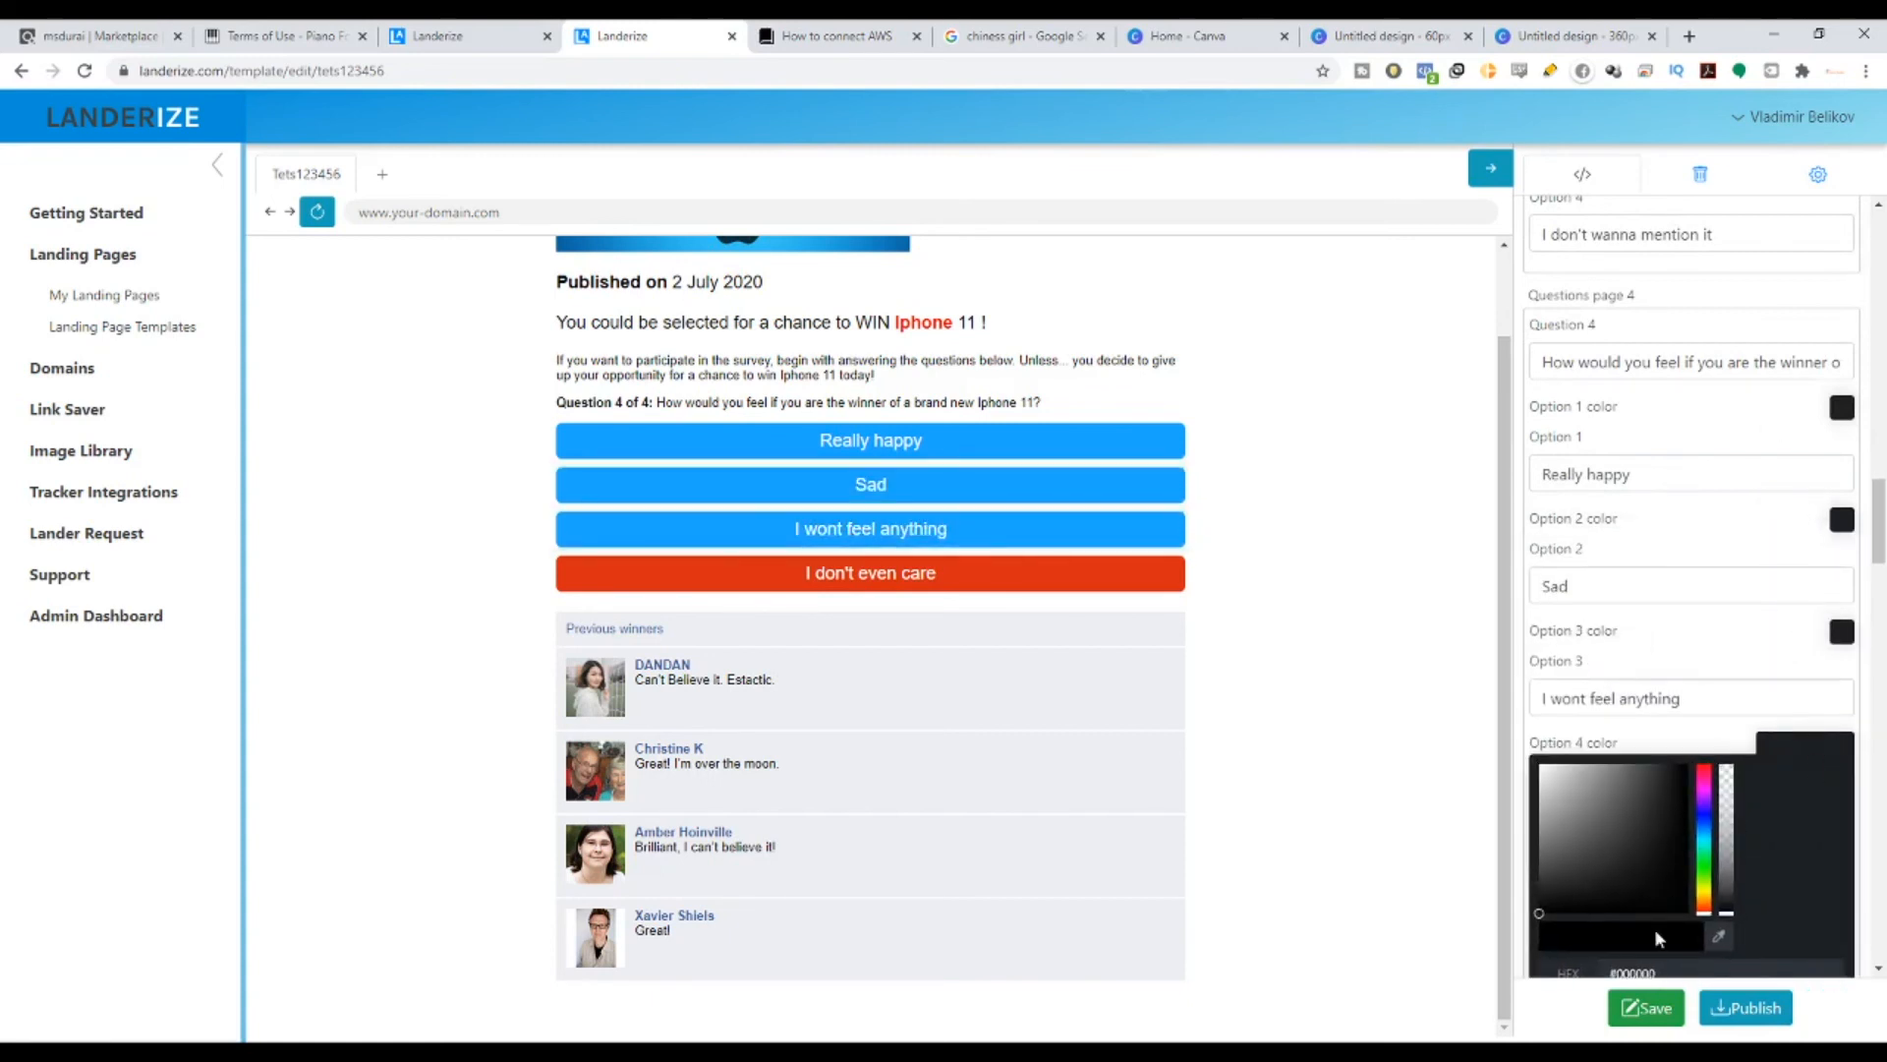
scroll(1670, 919, down, 2)
key(ctrl+v)
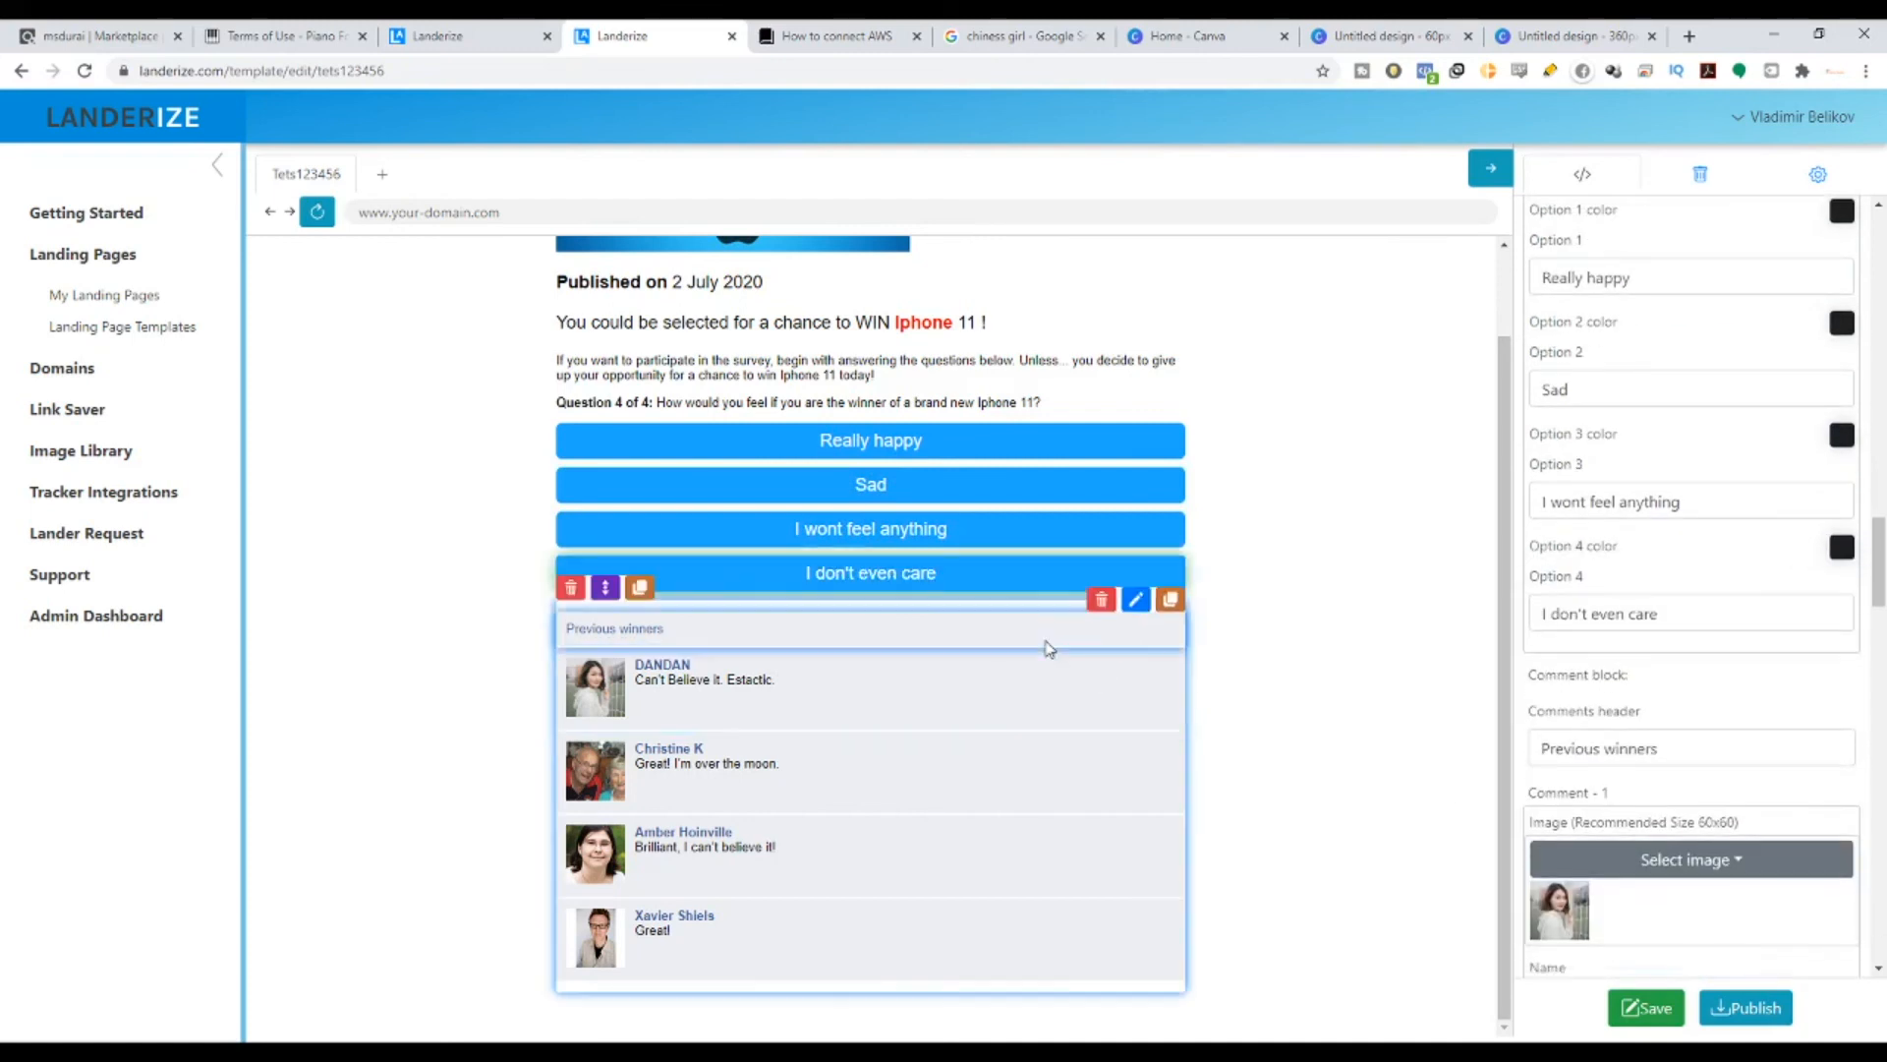
scroll(1137, 593, up, 1)
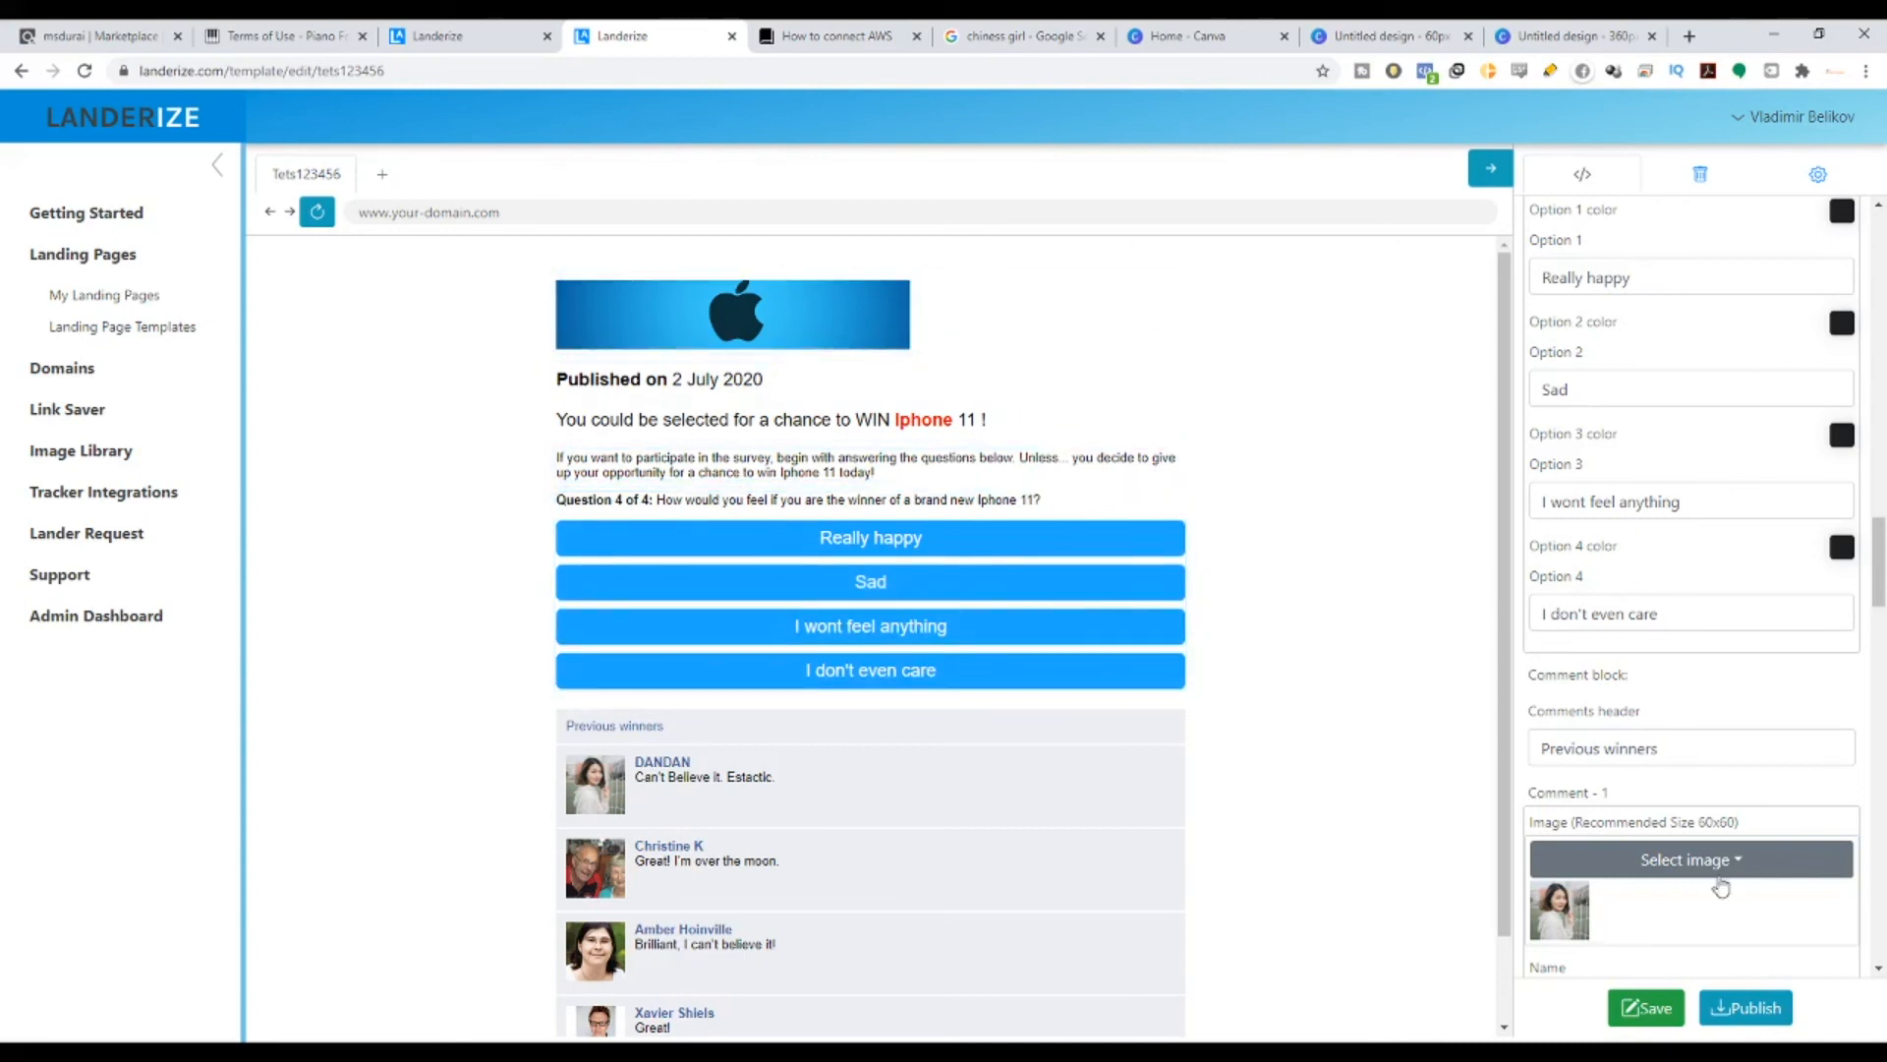
- Save the template, dismiss the save notifications, and open the page title settings
click(1646, 1008)
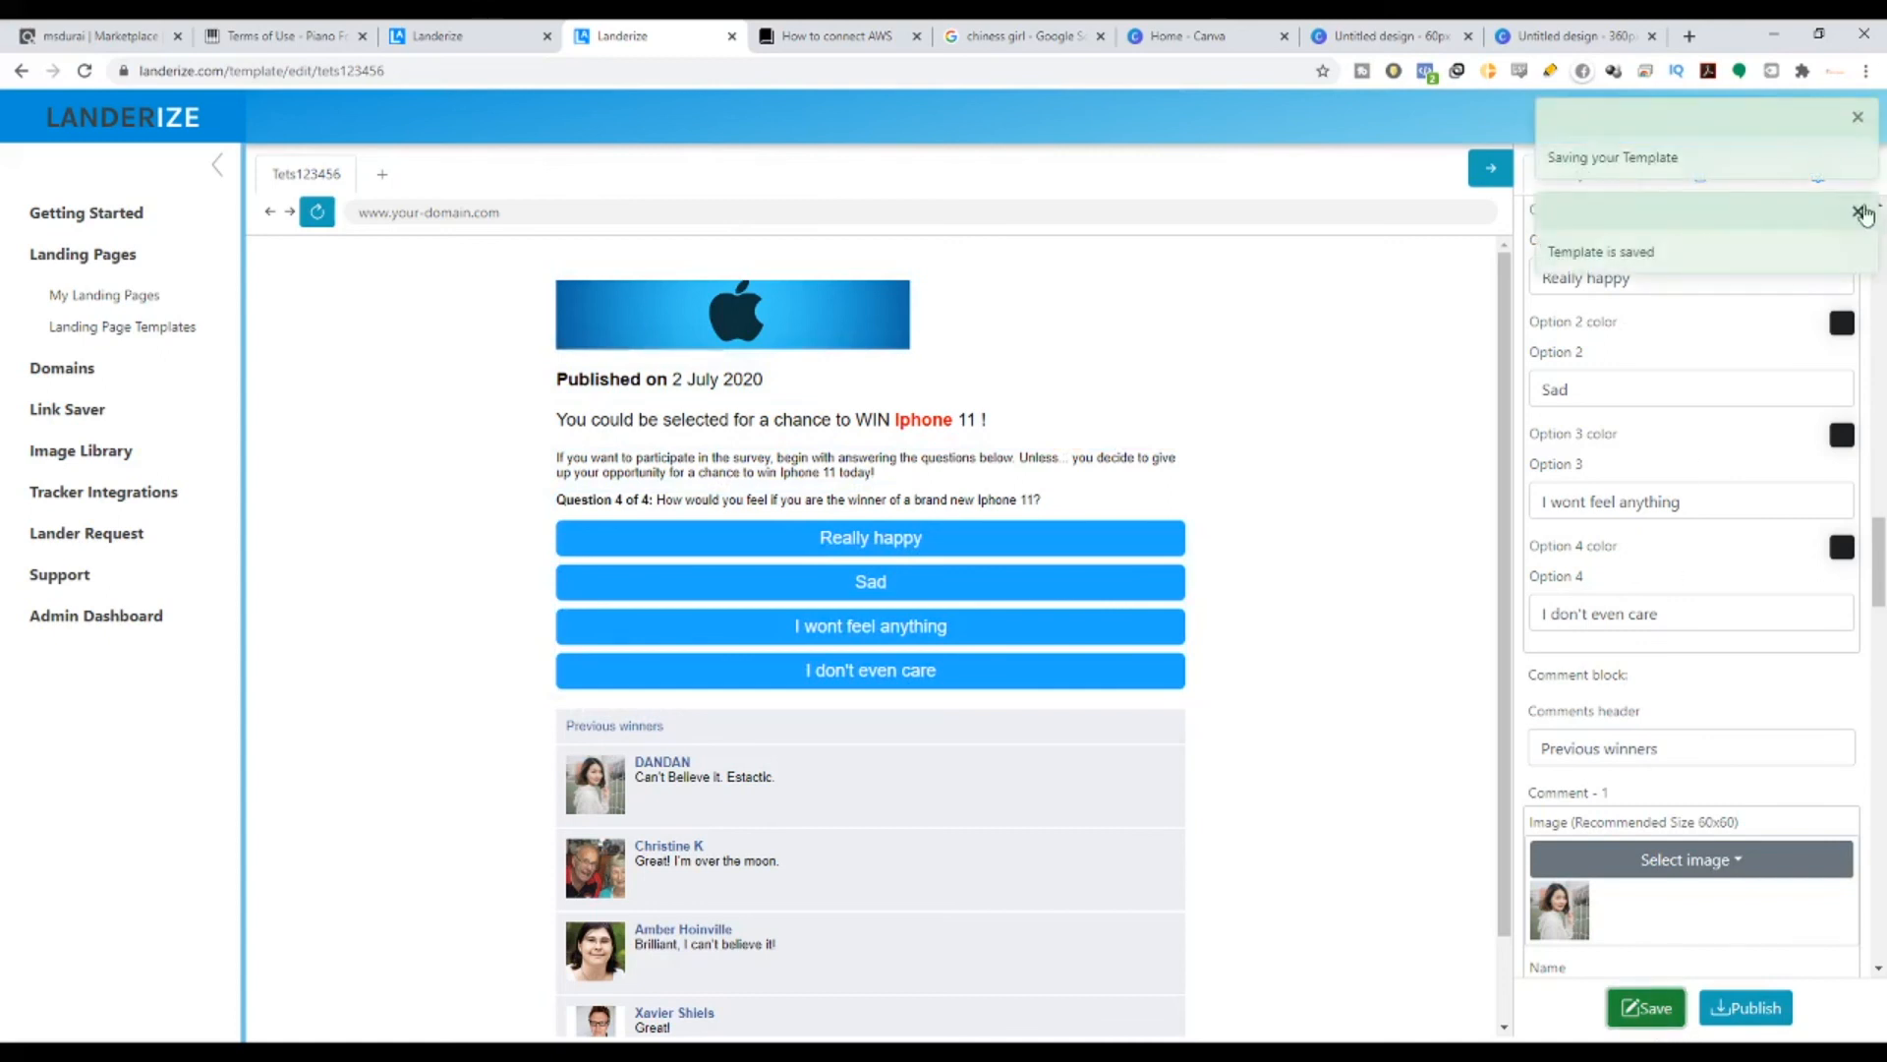
click(1858, 213)
click(1858, 117)
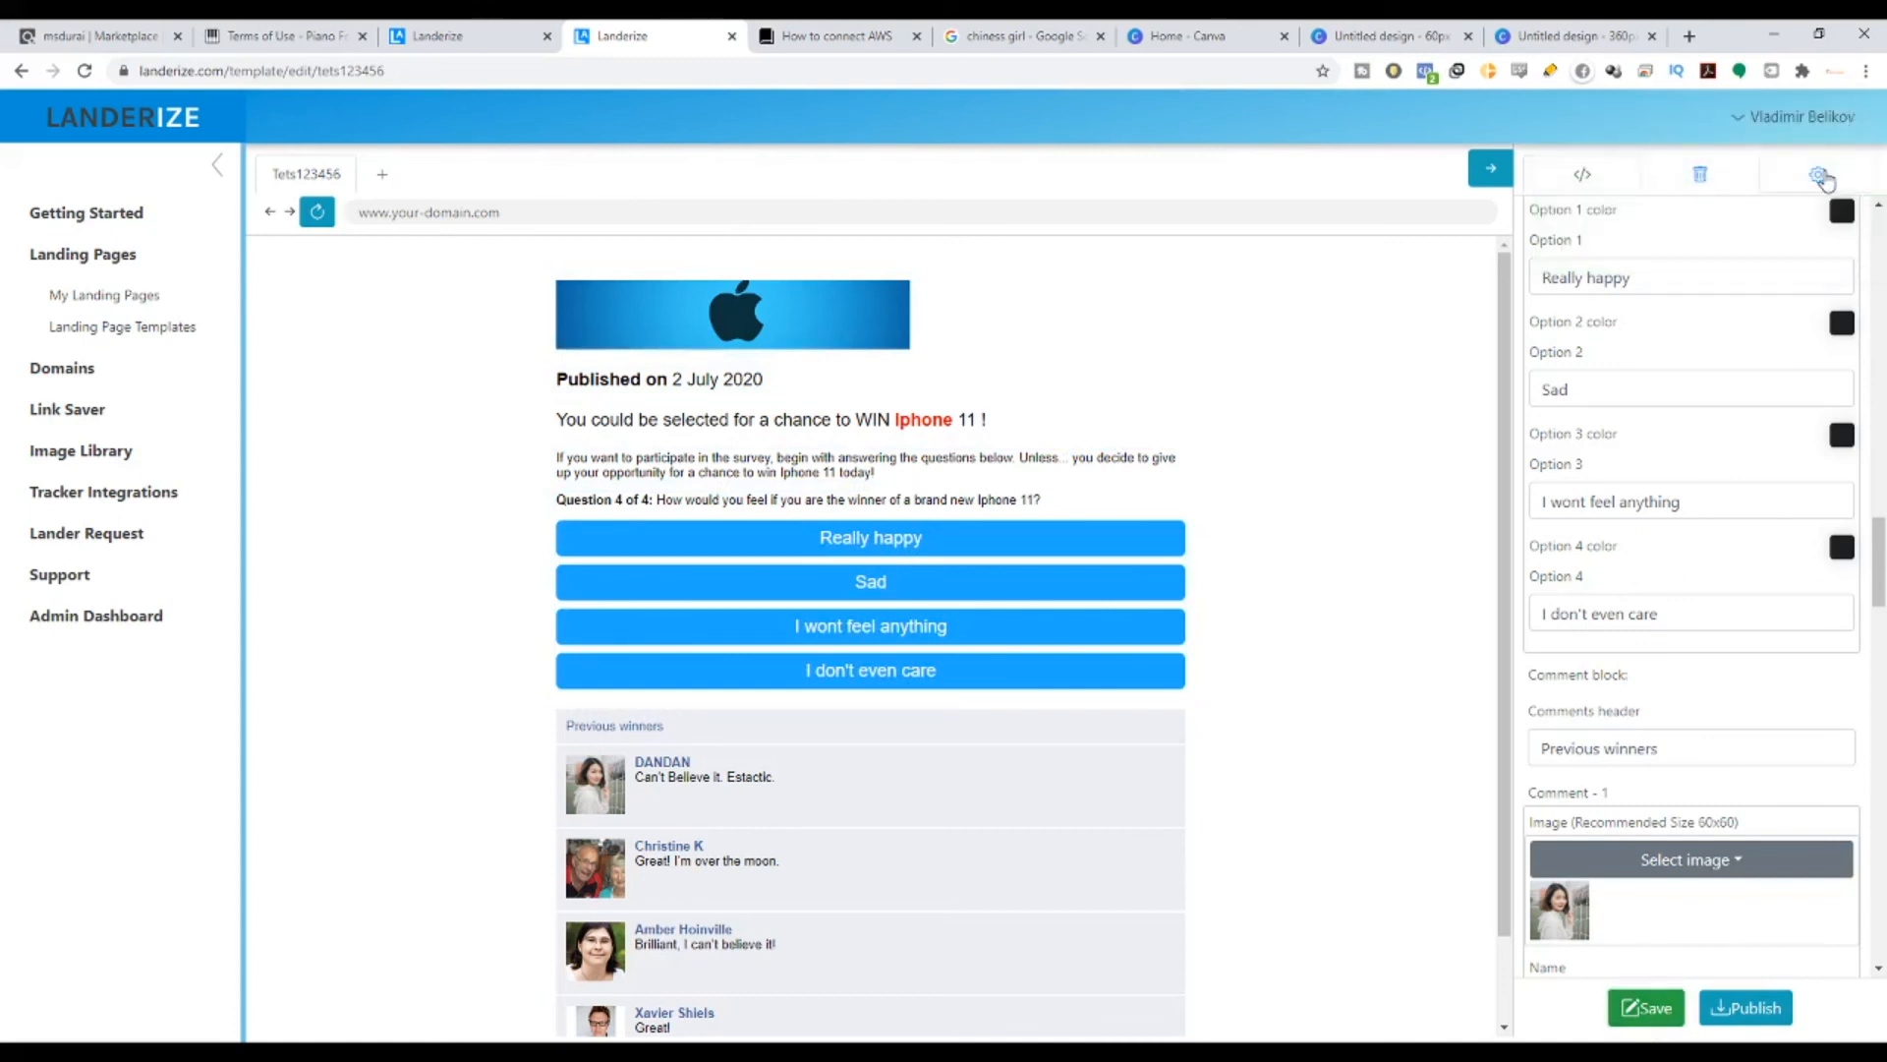
click(1819, 175)
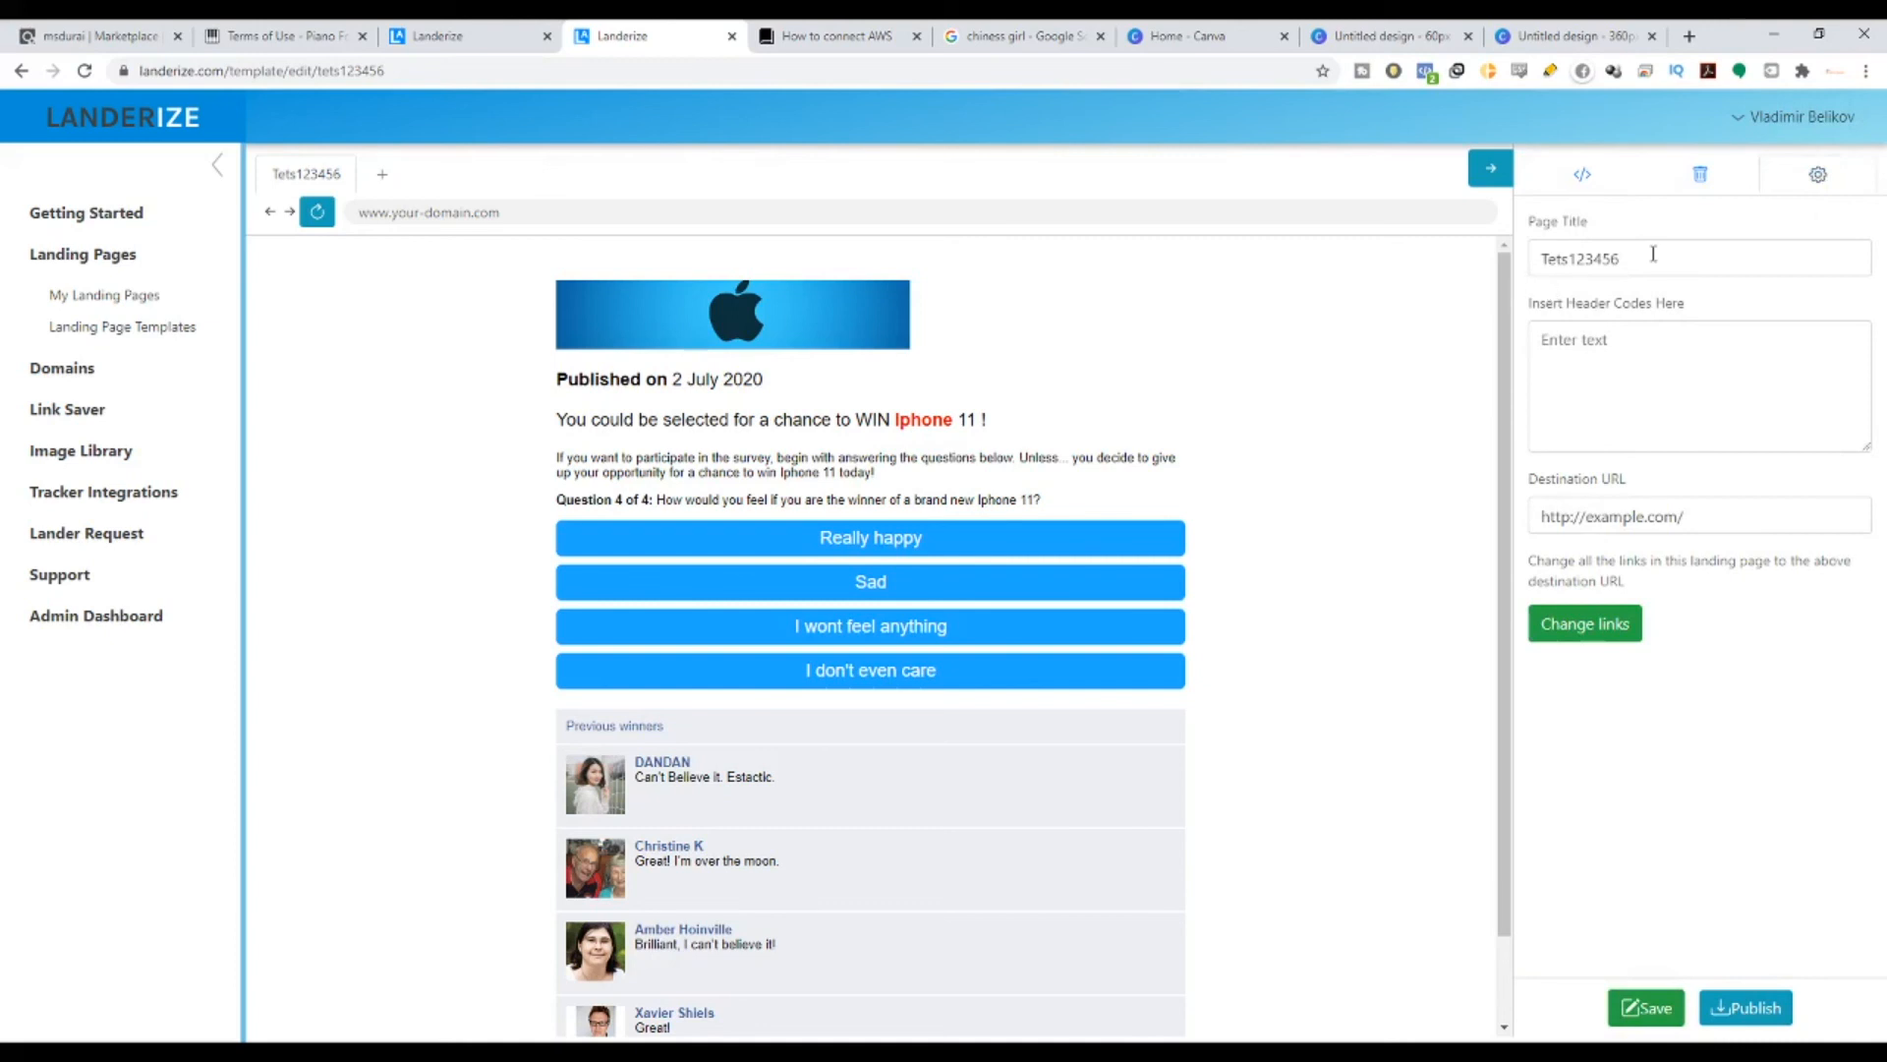
drag(1654, 253, 1483, 255)
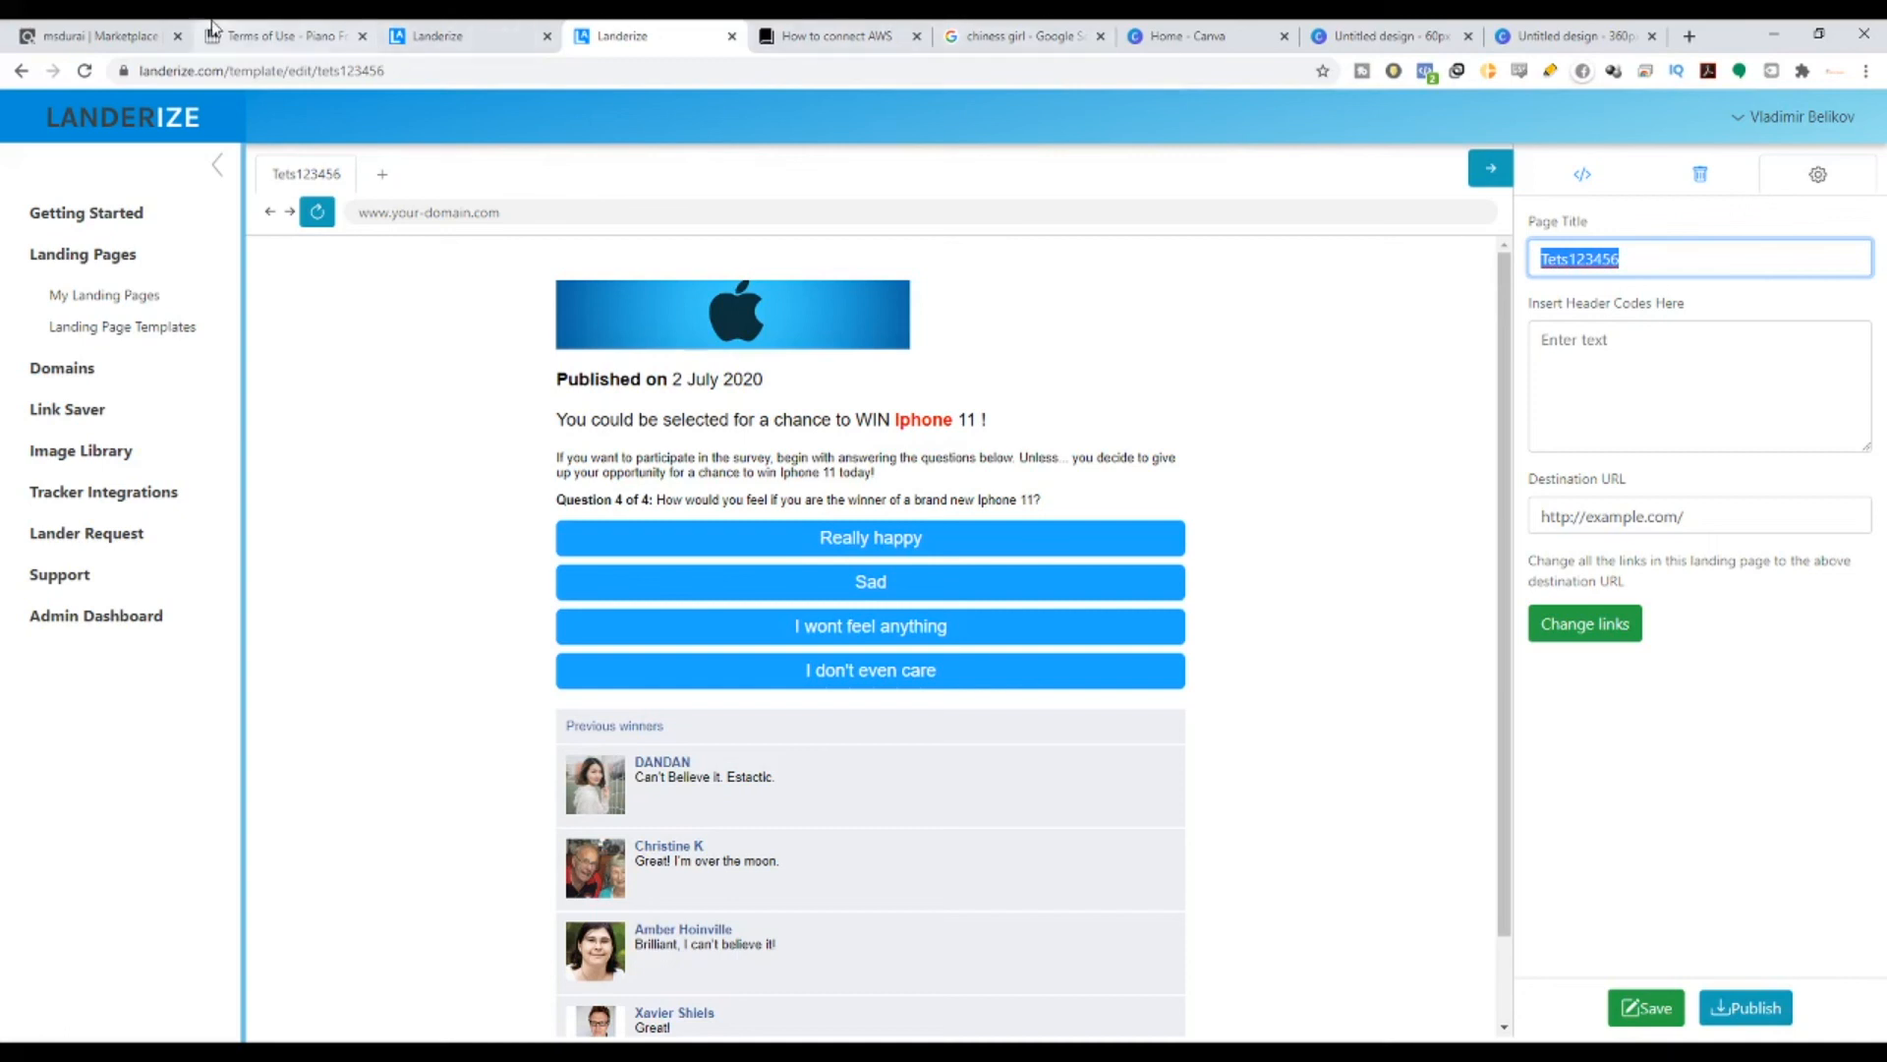
click(272, 38)
click(408, 78)
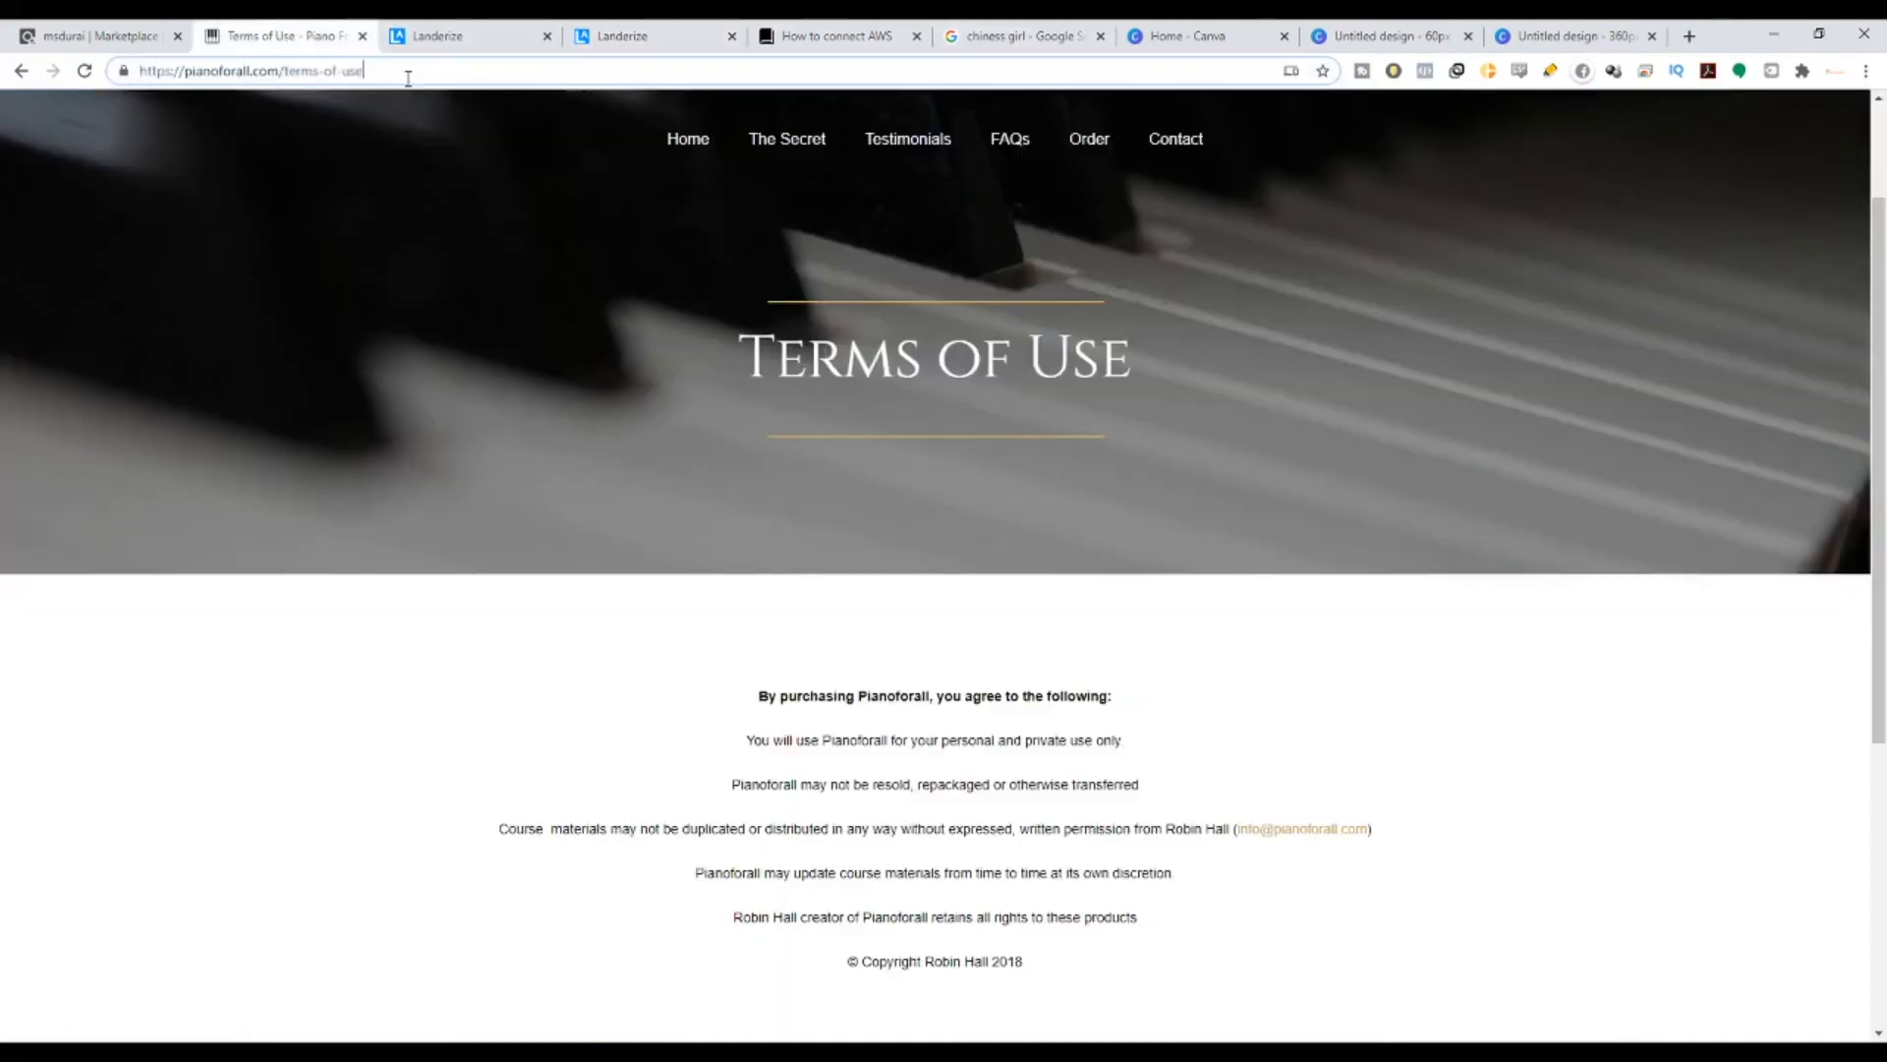
drag(183, 73, 232, 76)
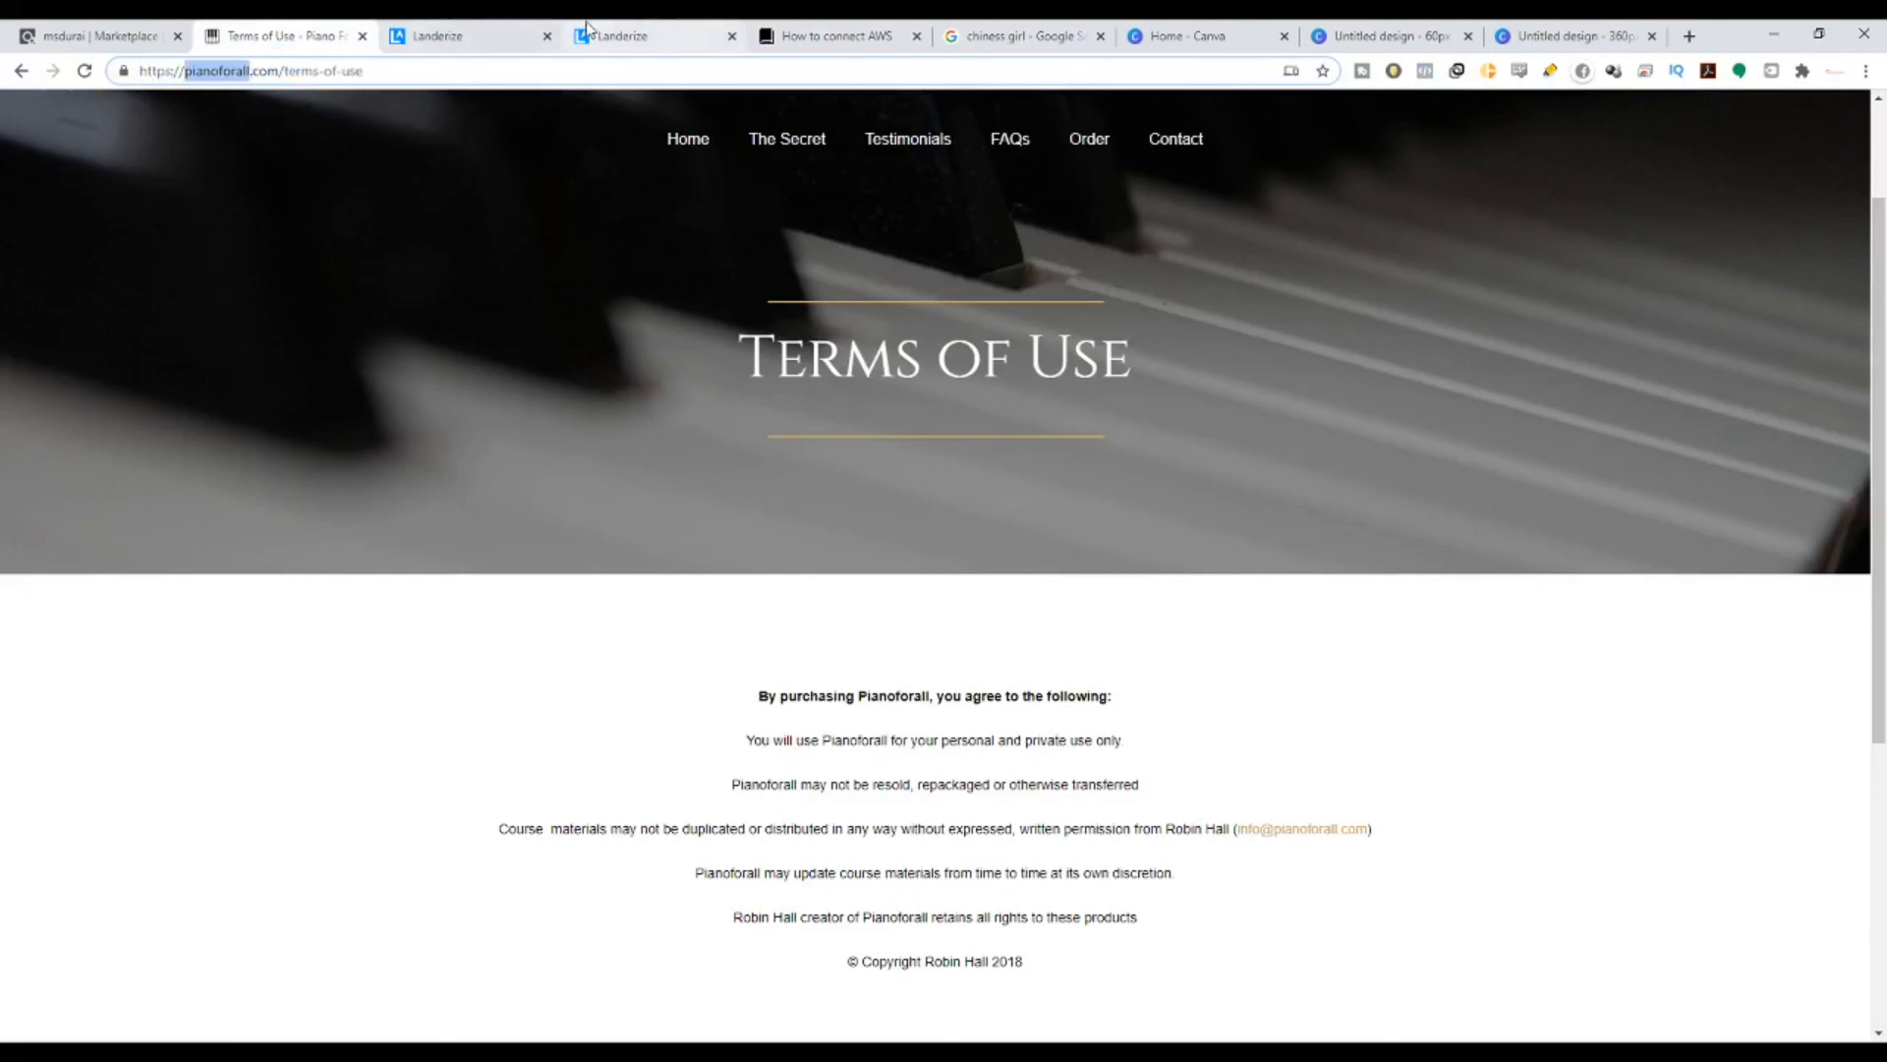
click(639, 35)
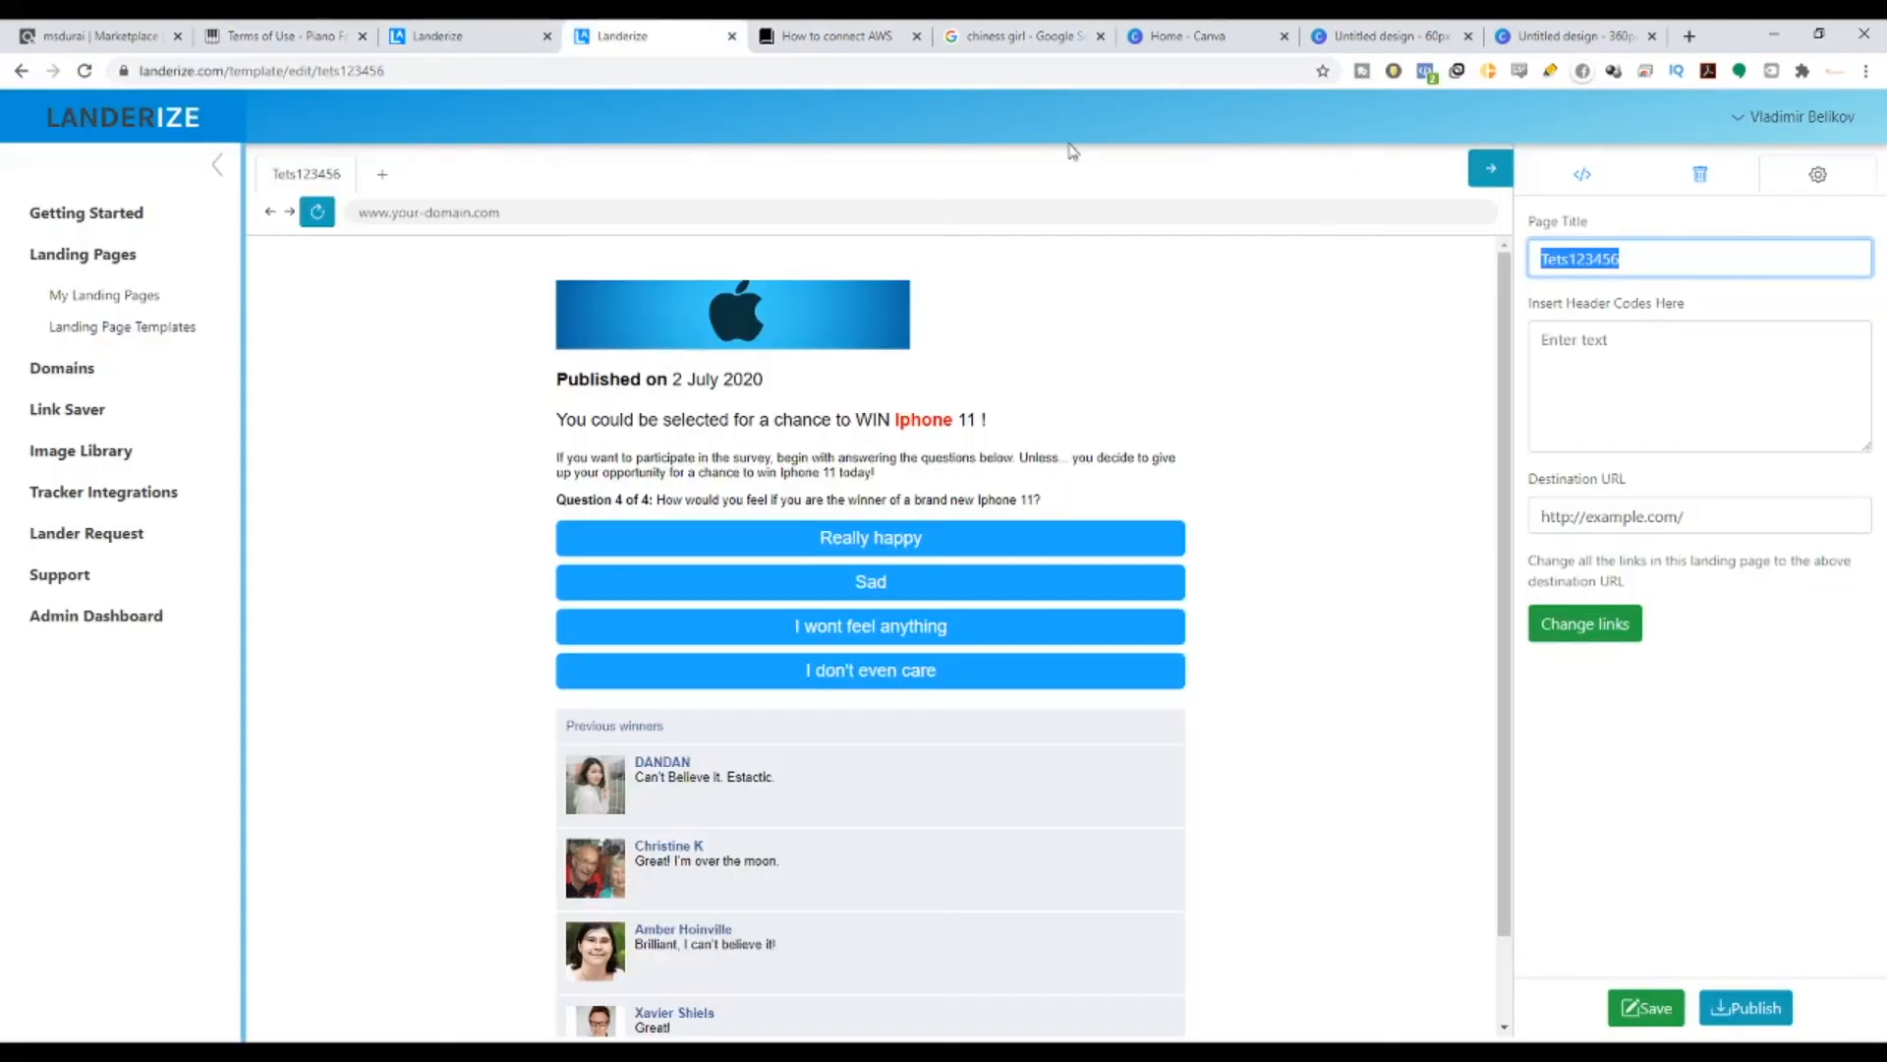
- Replace the page title Tets123456 with 'Iphone 11 Giveaway', fixing typos
click(1654, 265)
double_click(1567, 255)
key(BackSpace)
text(Iphone)
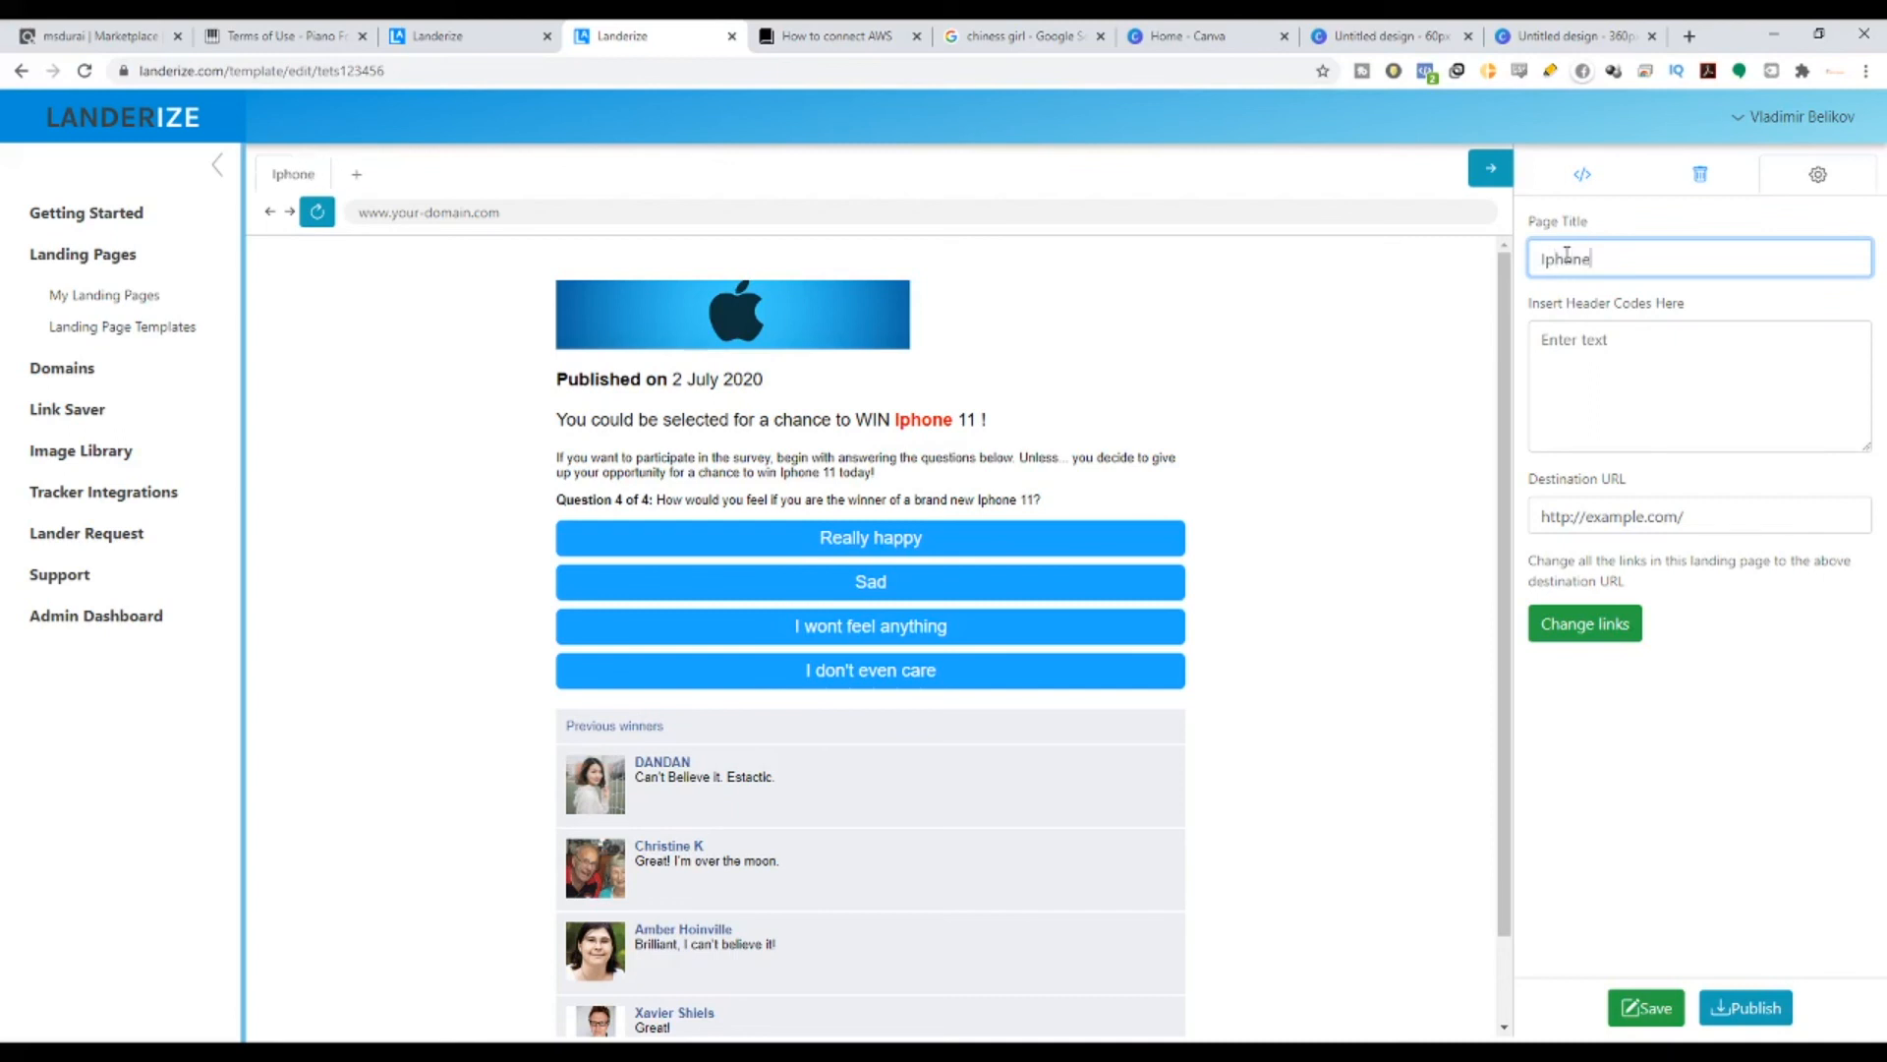
text( 11 GiveWaw)
key(BackSpace)
key(BackSpace)
key(BackSpace)
text(aywa)
key(BackSpace)
key(BackSpace)
key(BackSpace)
text(way)
- Replace the example.com destination URL with the ClickBank hoplink and apply it to all page links
triple_click(1735, 526)
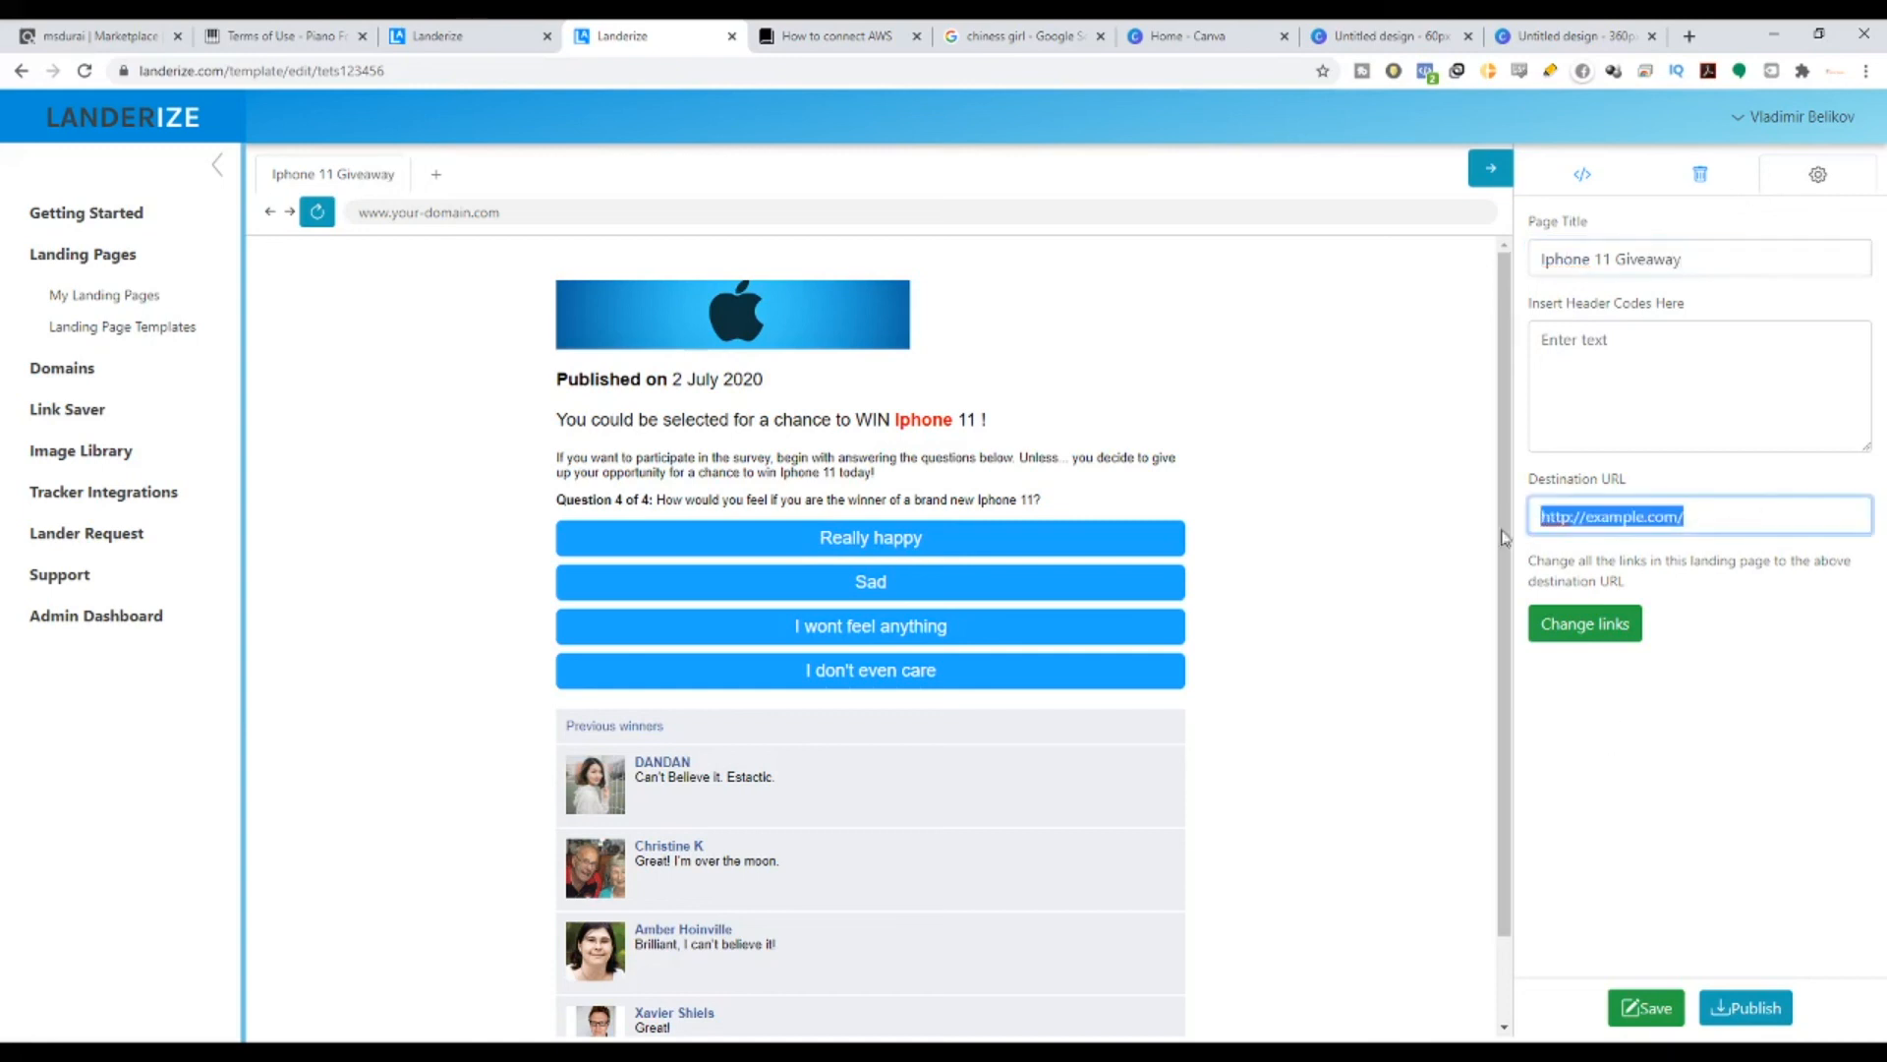
click(295, 35)
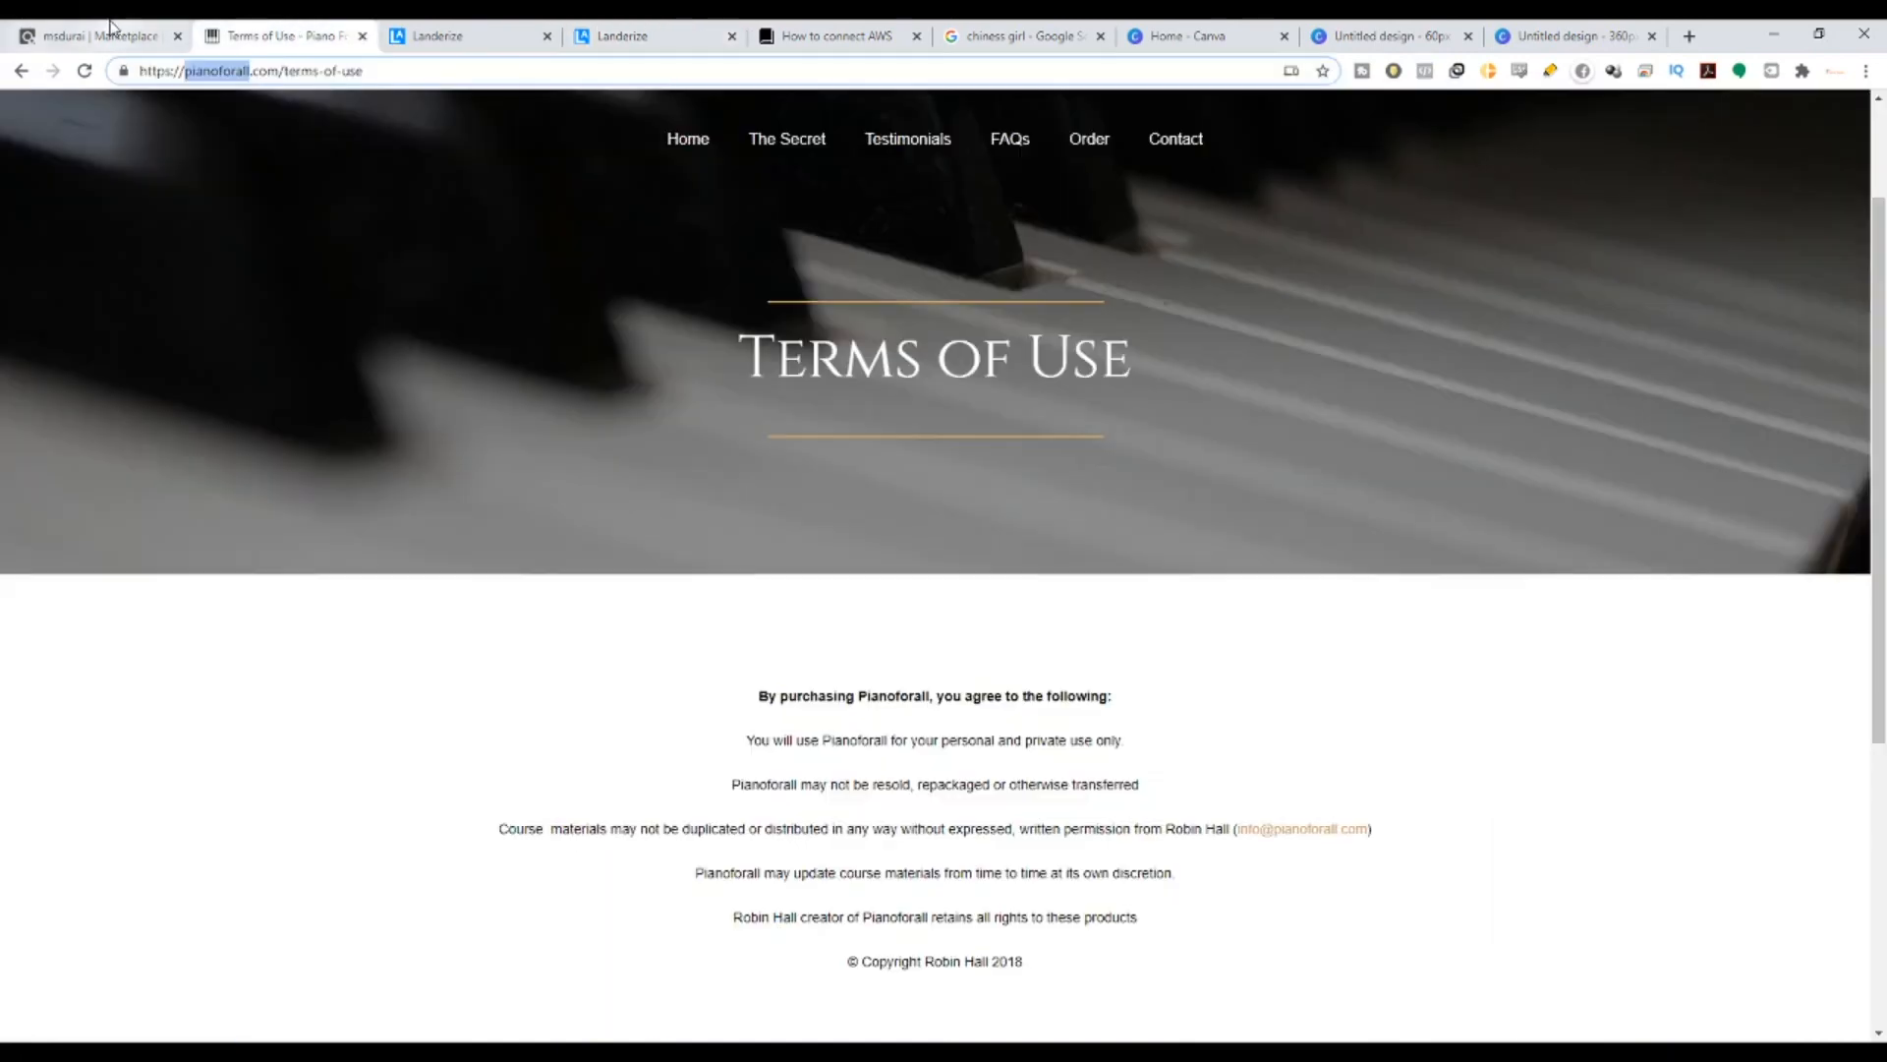
click(99, 36)
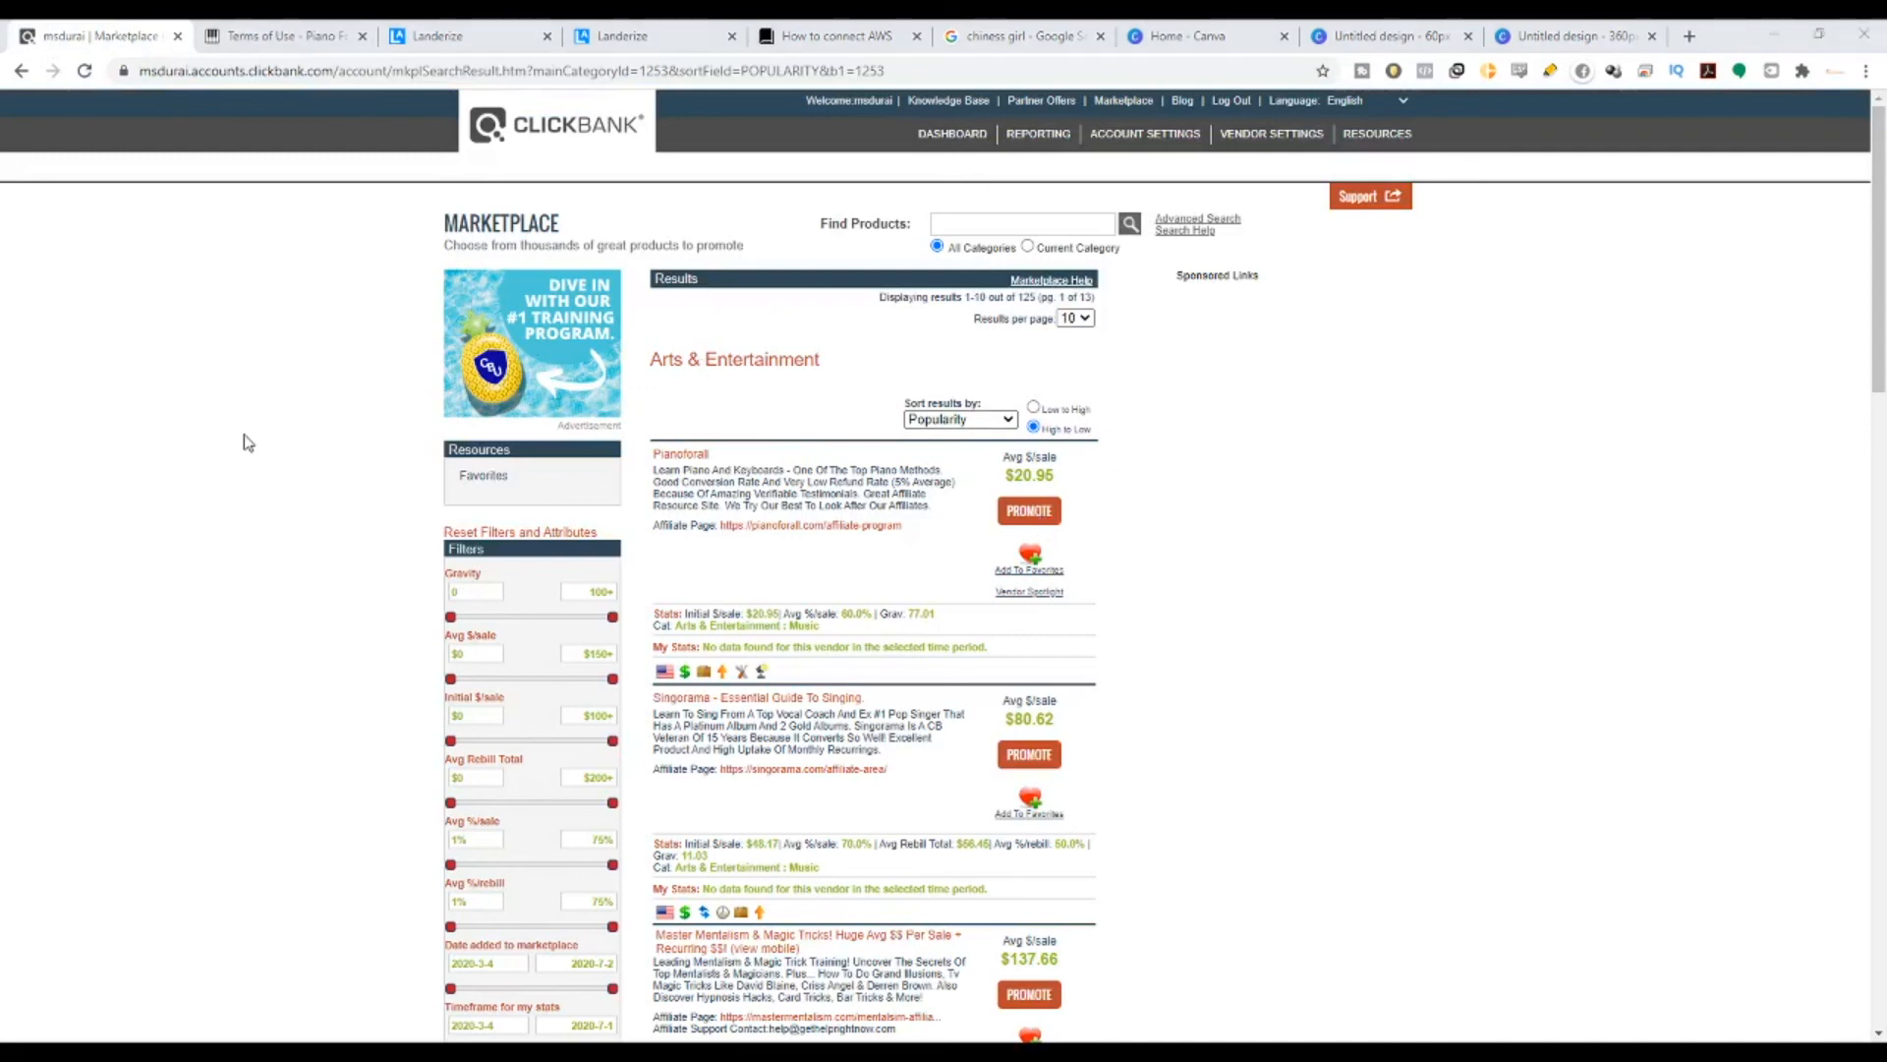
click(619, 31)
text(https://9127cfv04cmfcu5ow4o9ivn86s.hop.clickbank.net)
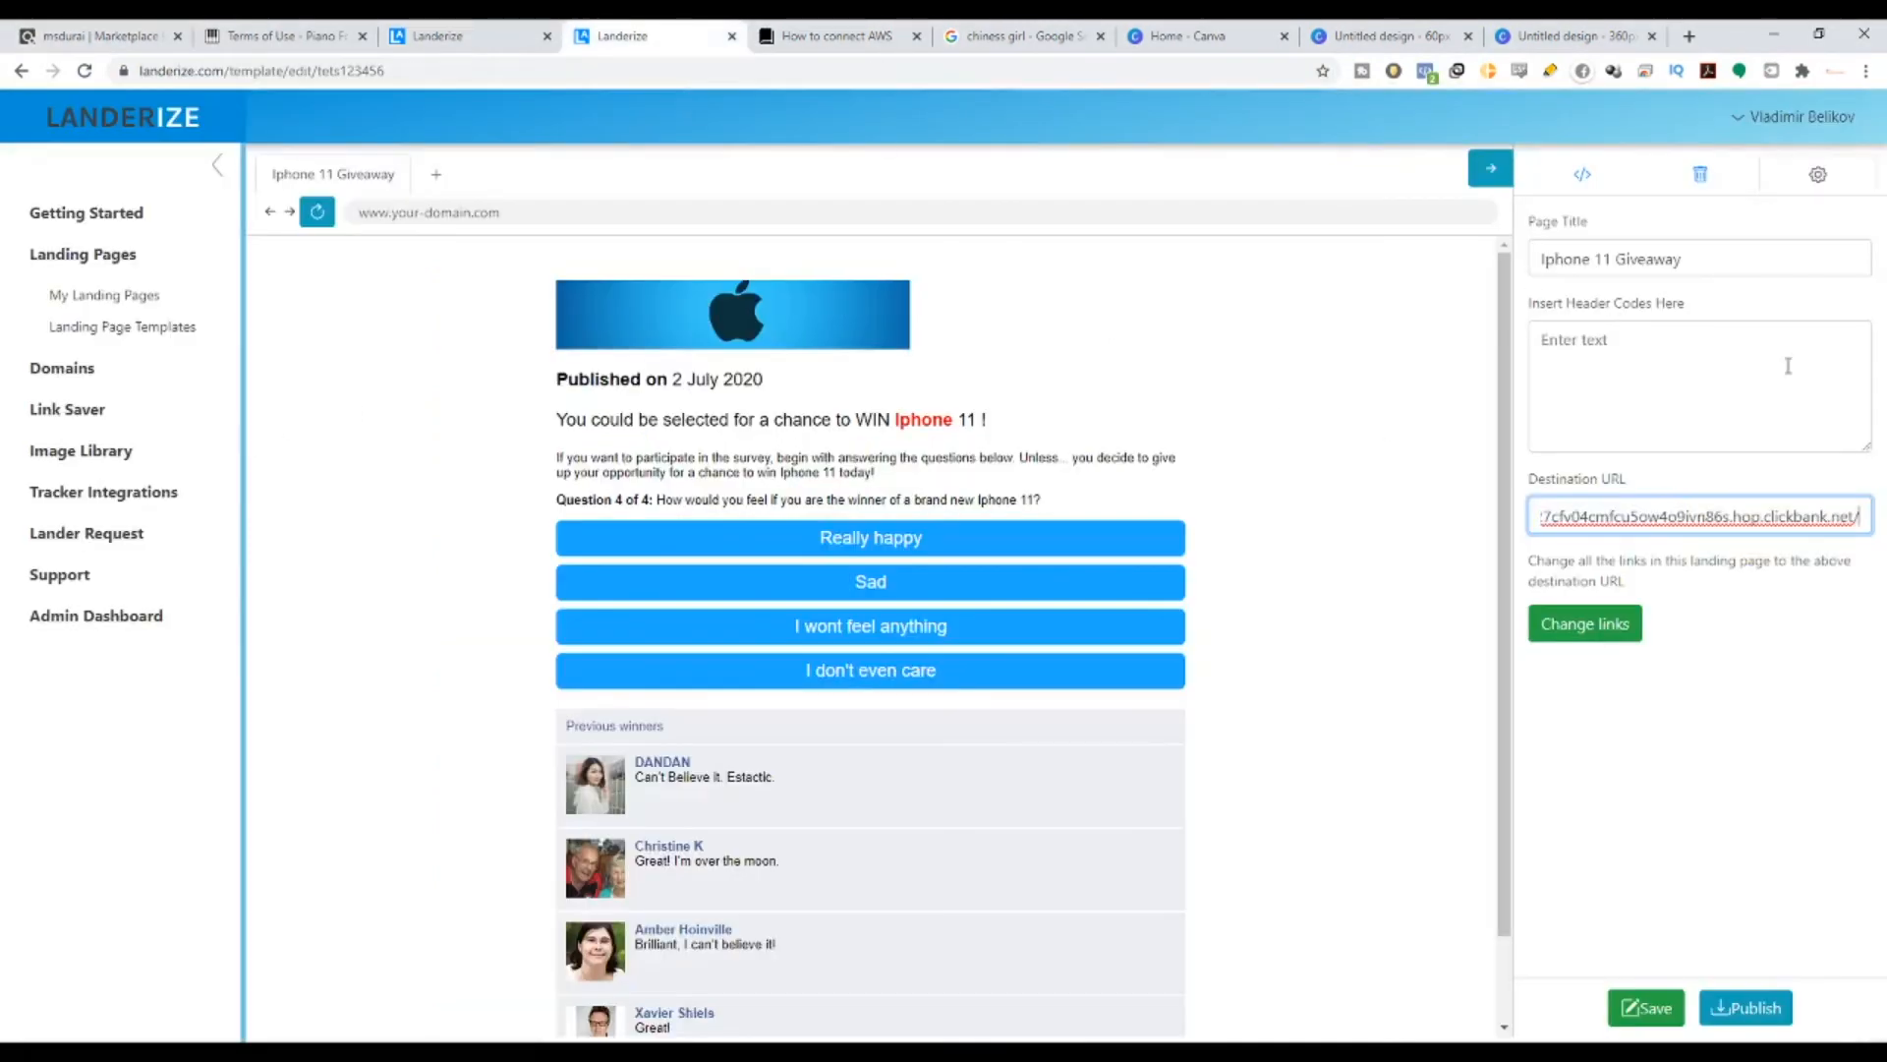
click(1679, 630)
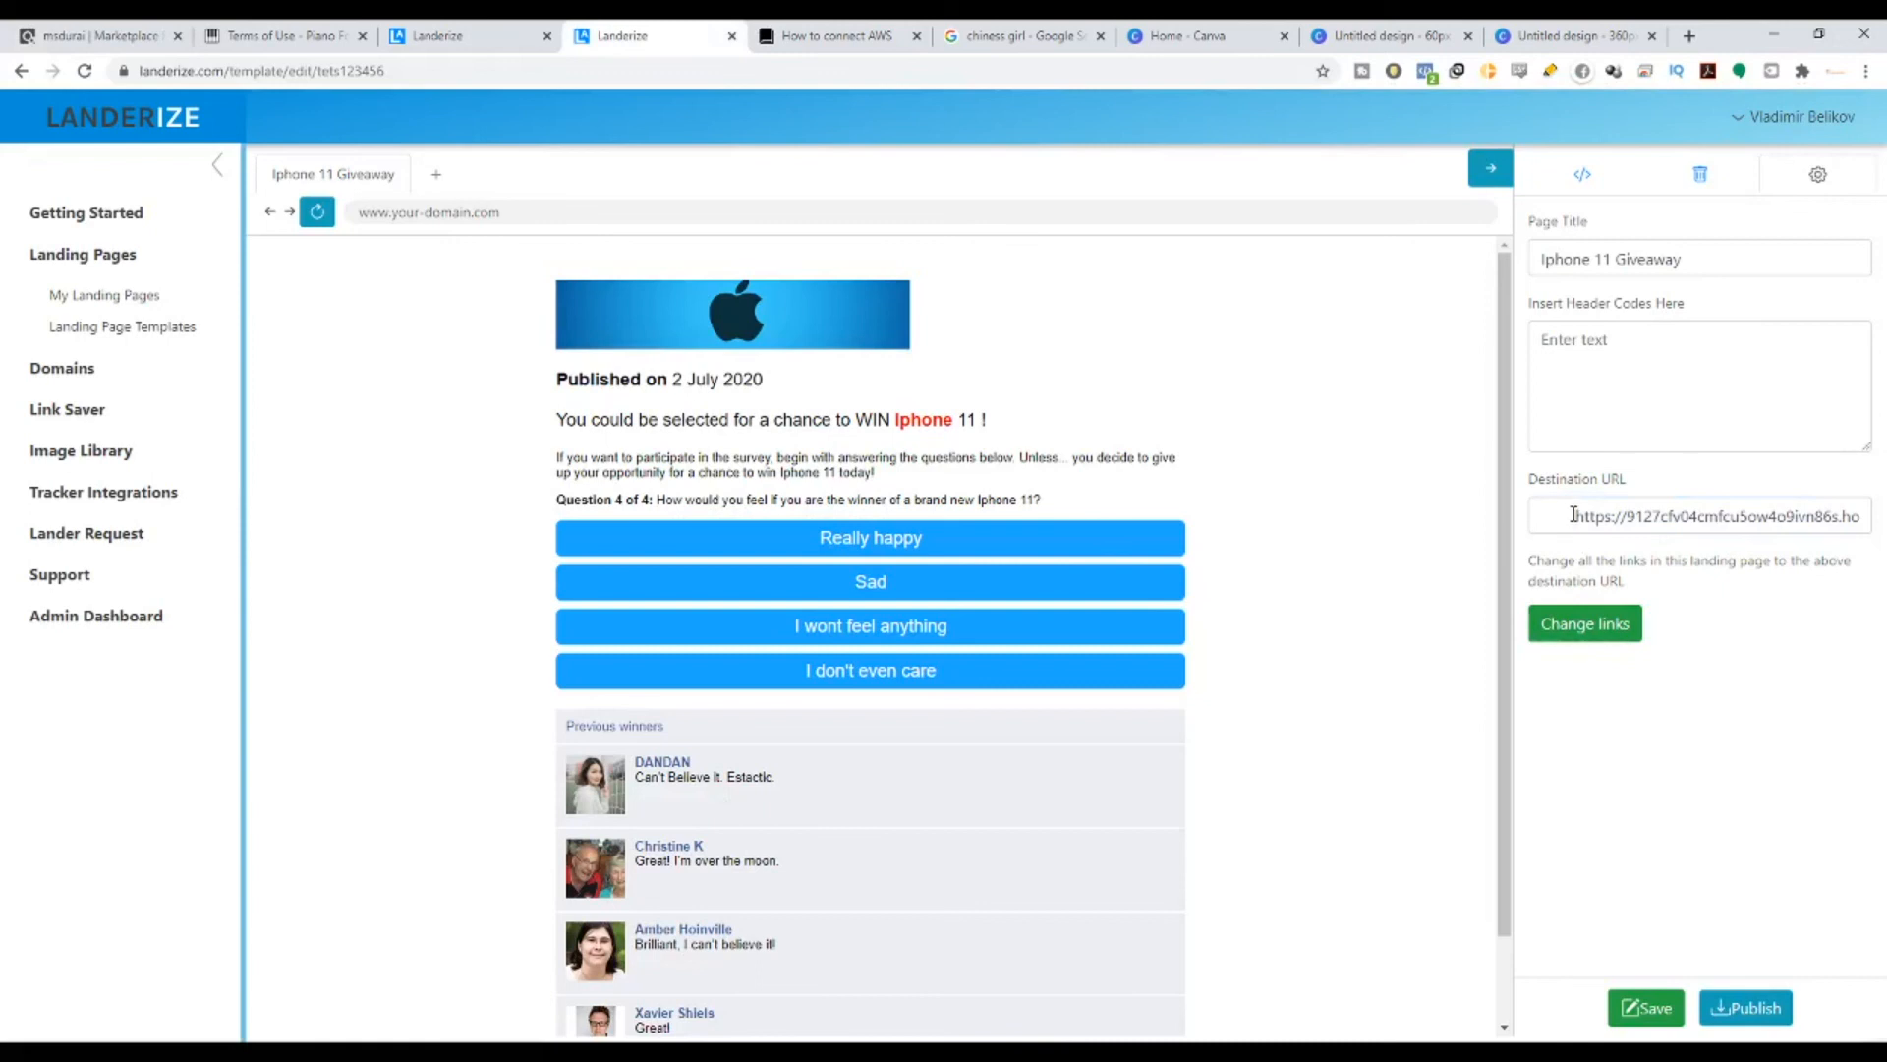
drag(1576, 516, 1530, 519)
key(BackSpace)
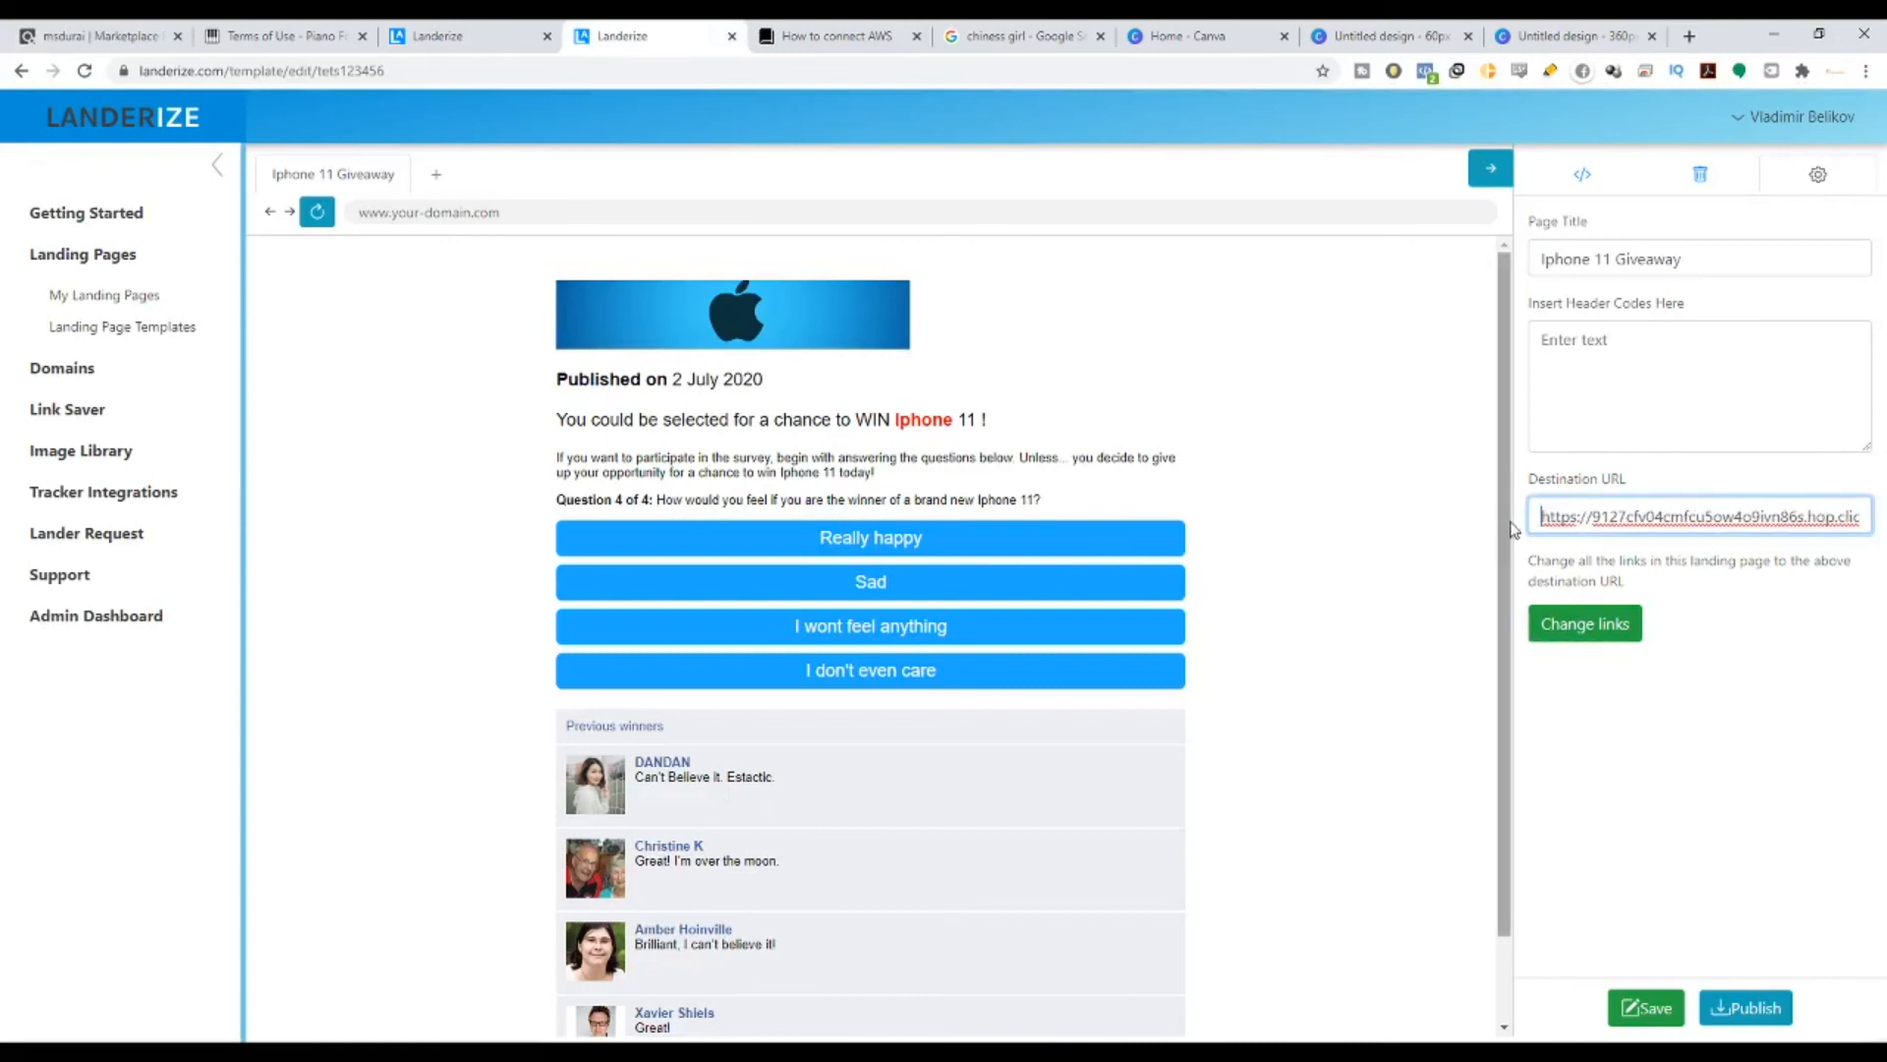
click(1607, 639)
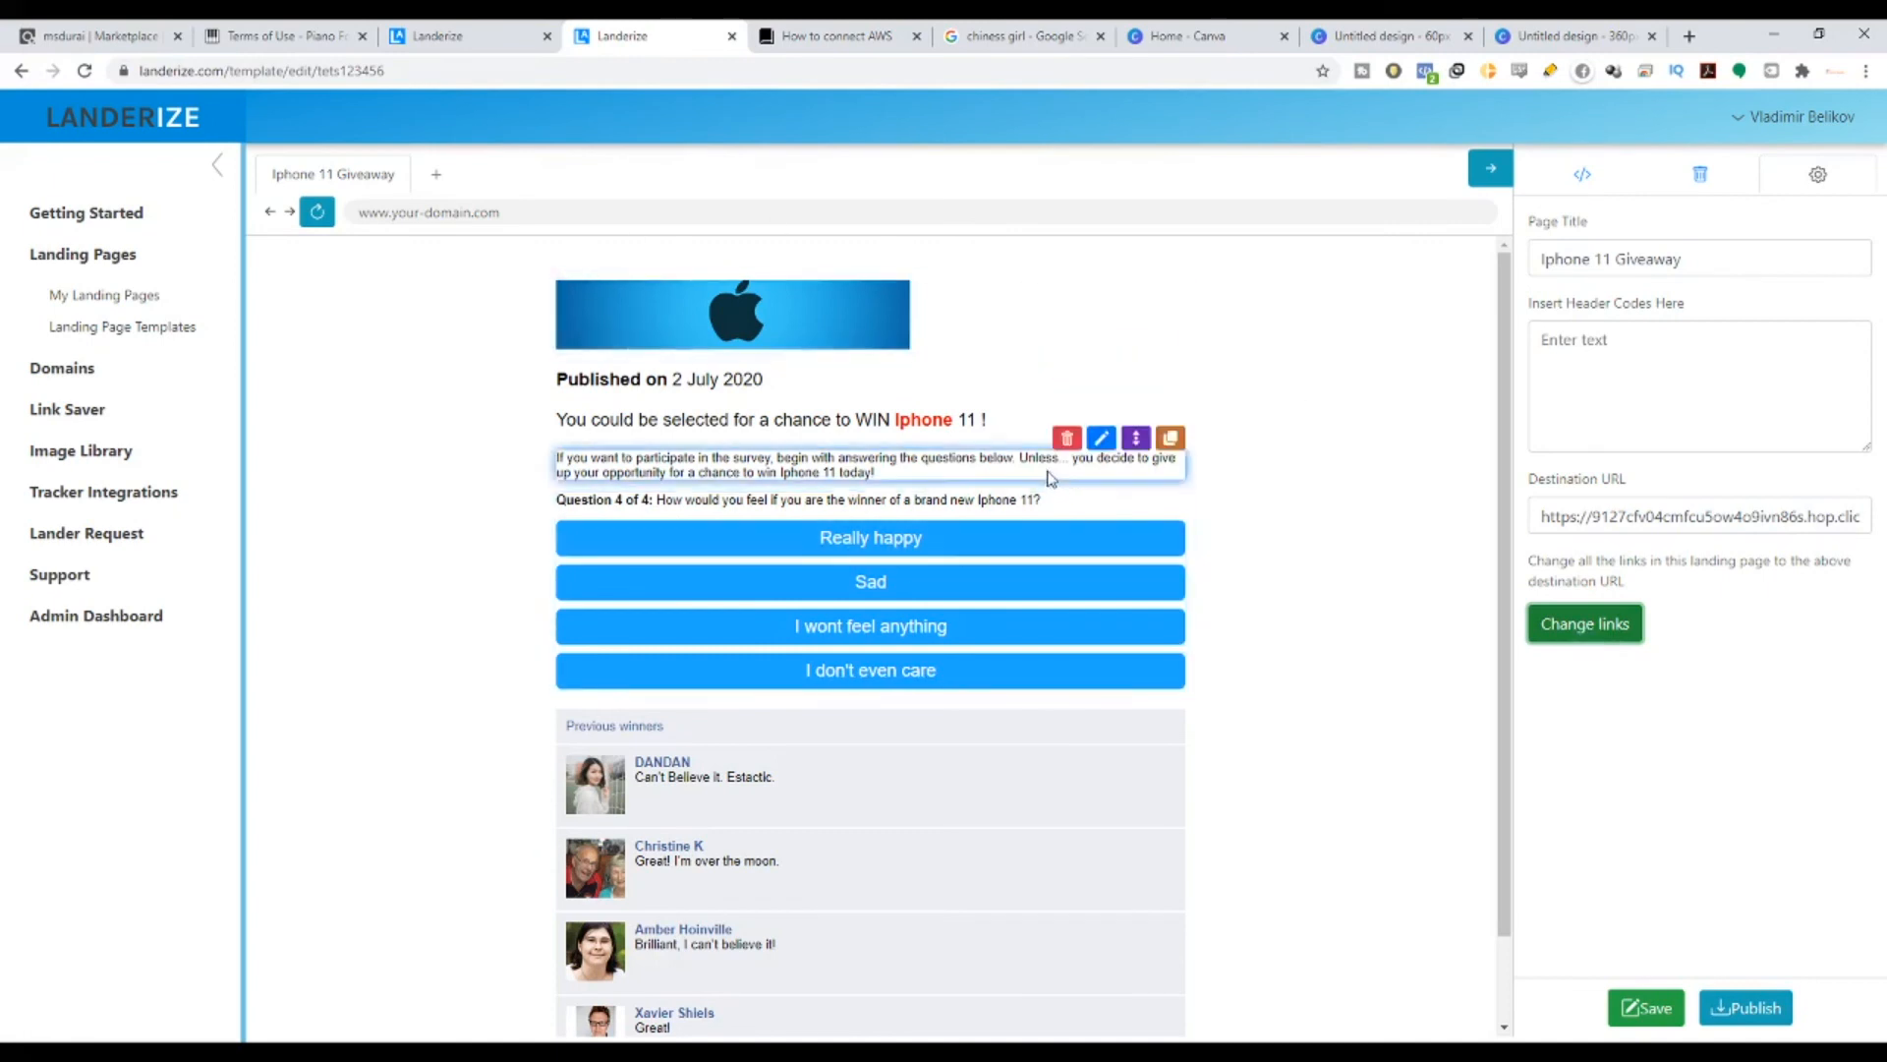
- Recheck the hoplink destination, reapply it to all links, and save the template
scroll(1321, 624, down, 1)
scroll(1255, 523, up, 1)
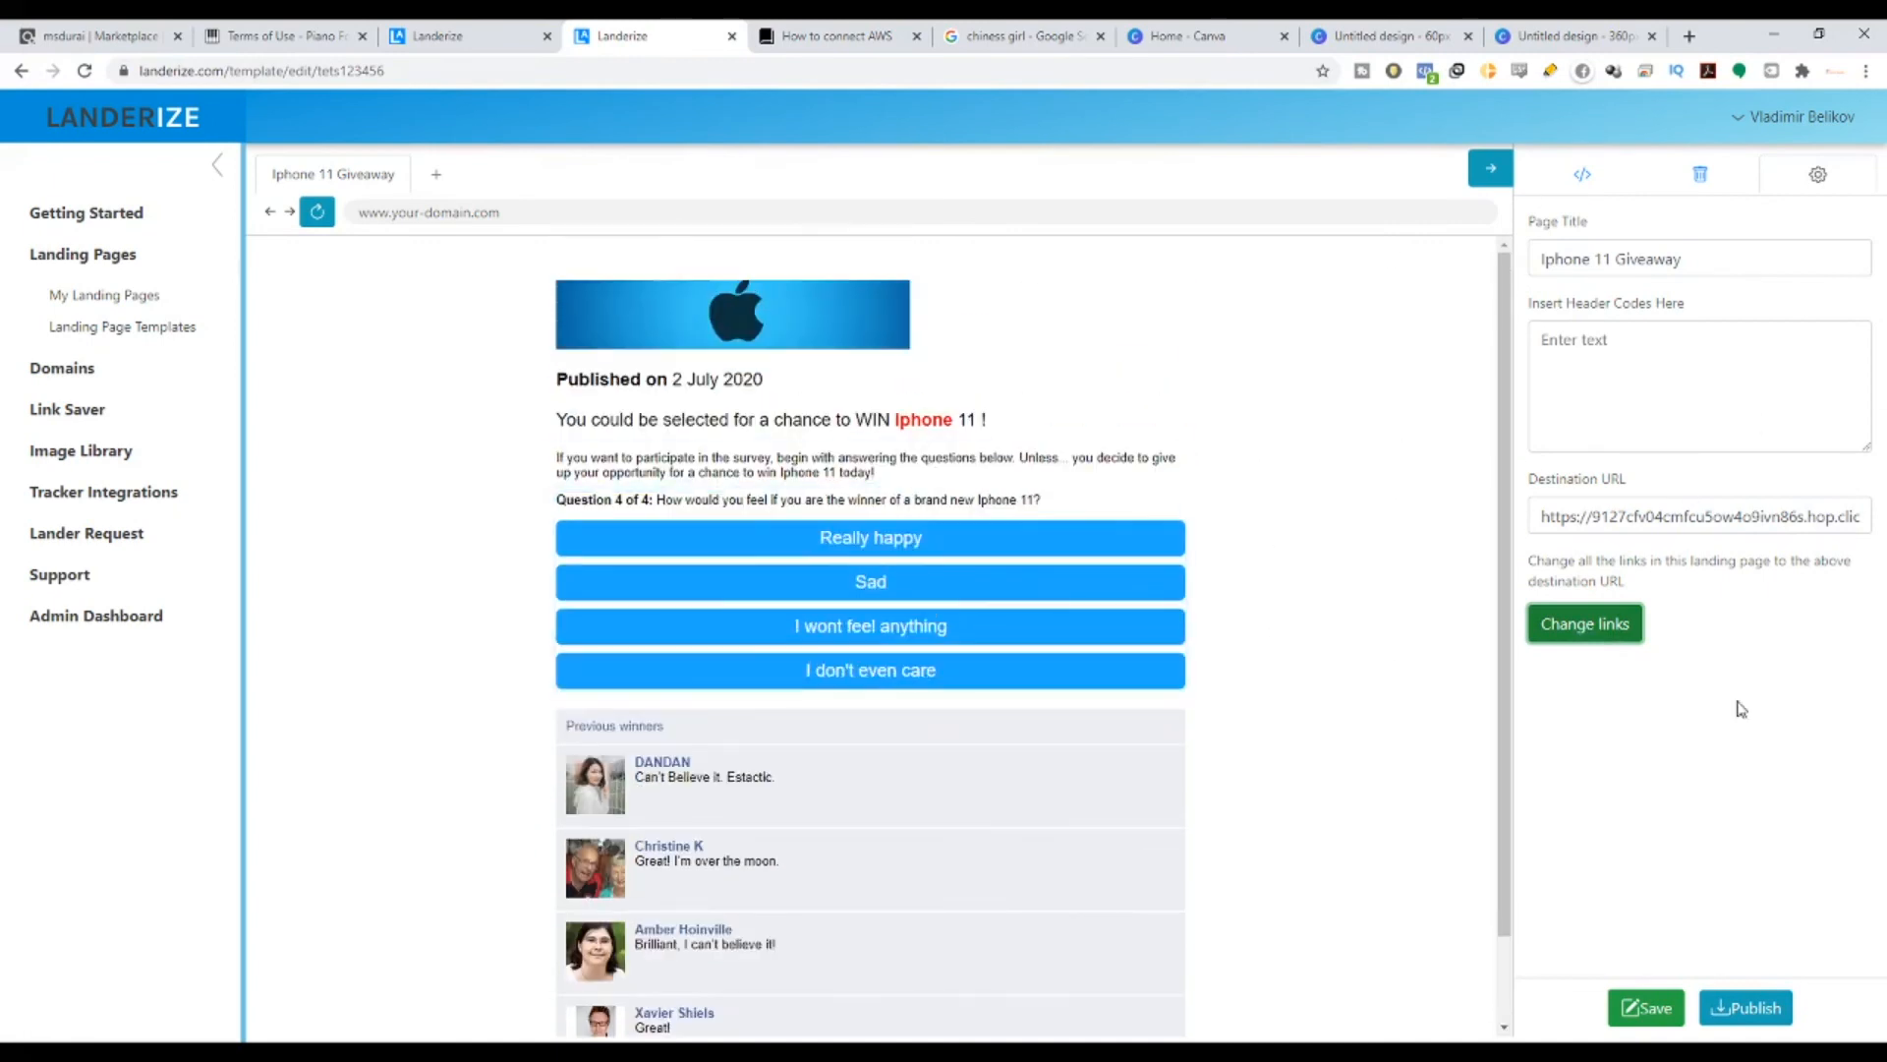
triple_click(1550, 522)
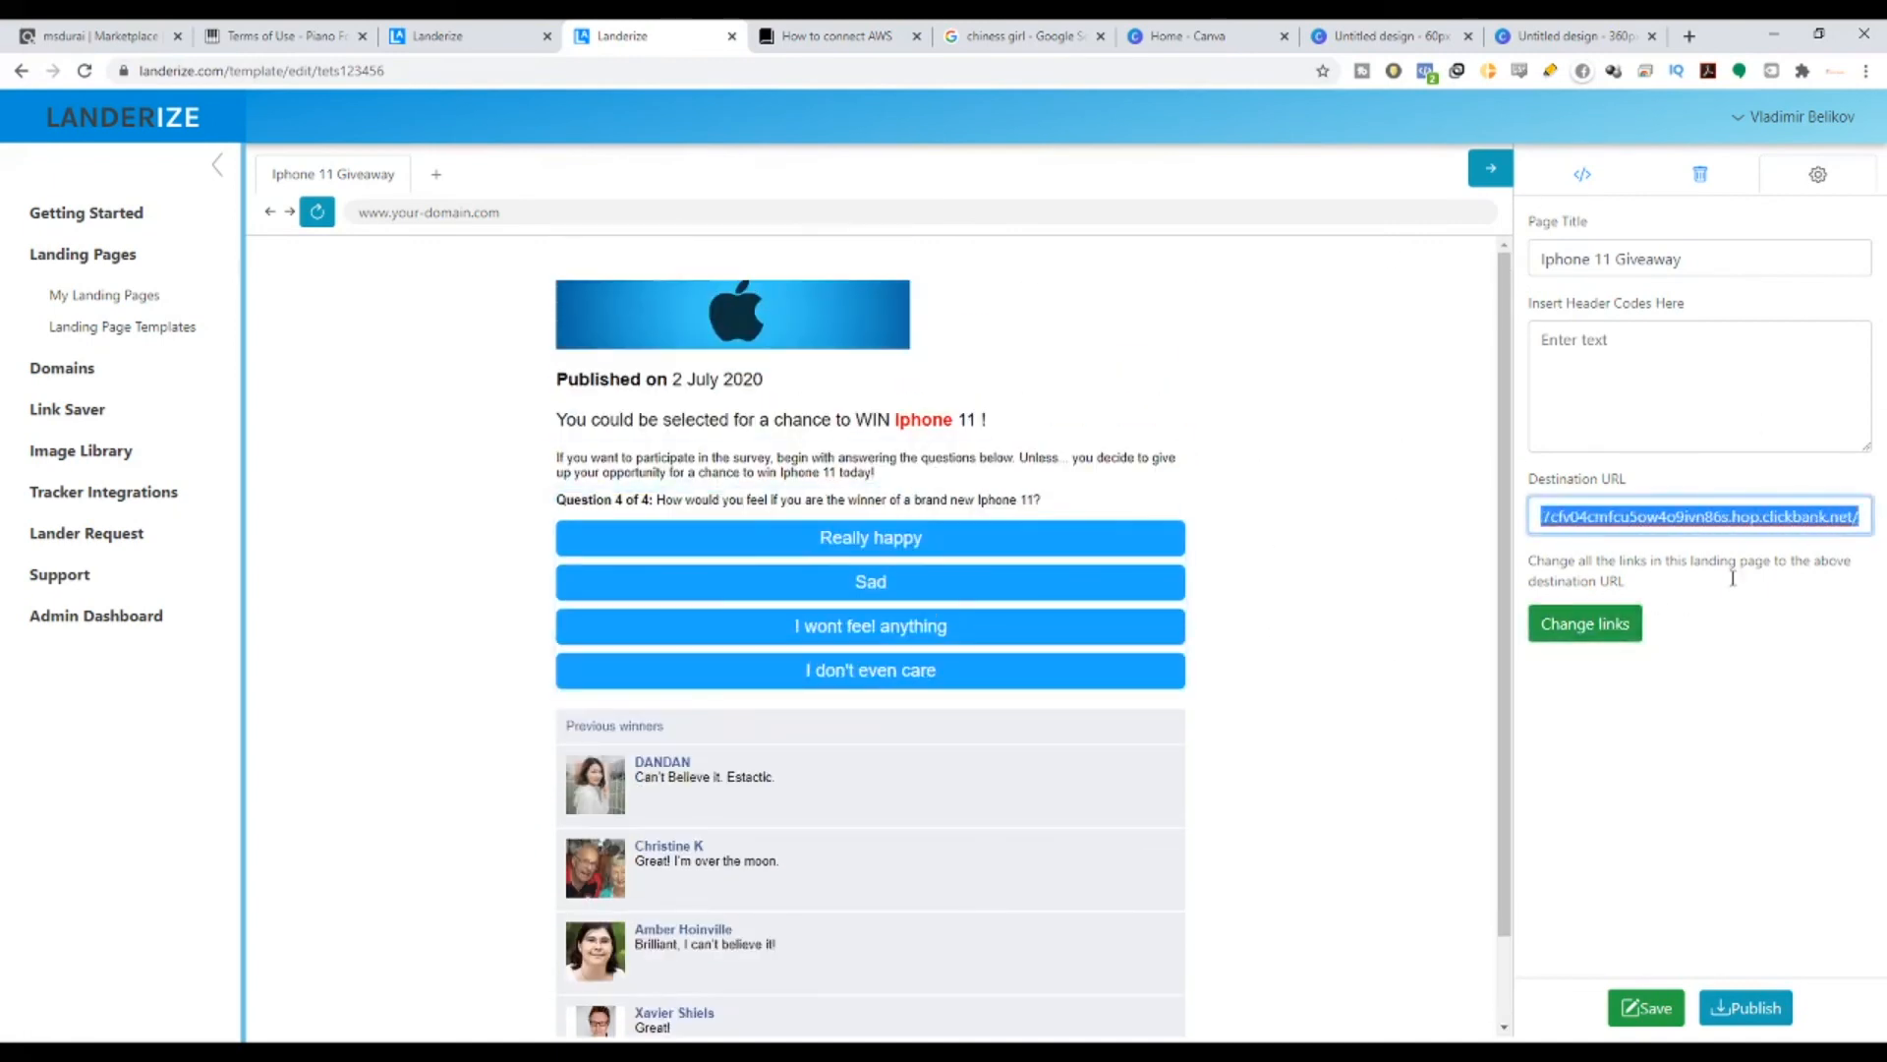
click(1580, 625)
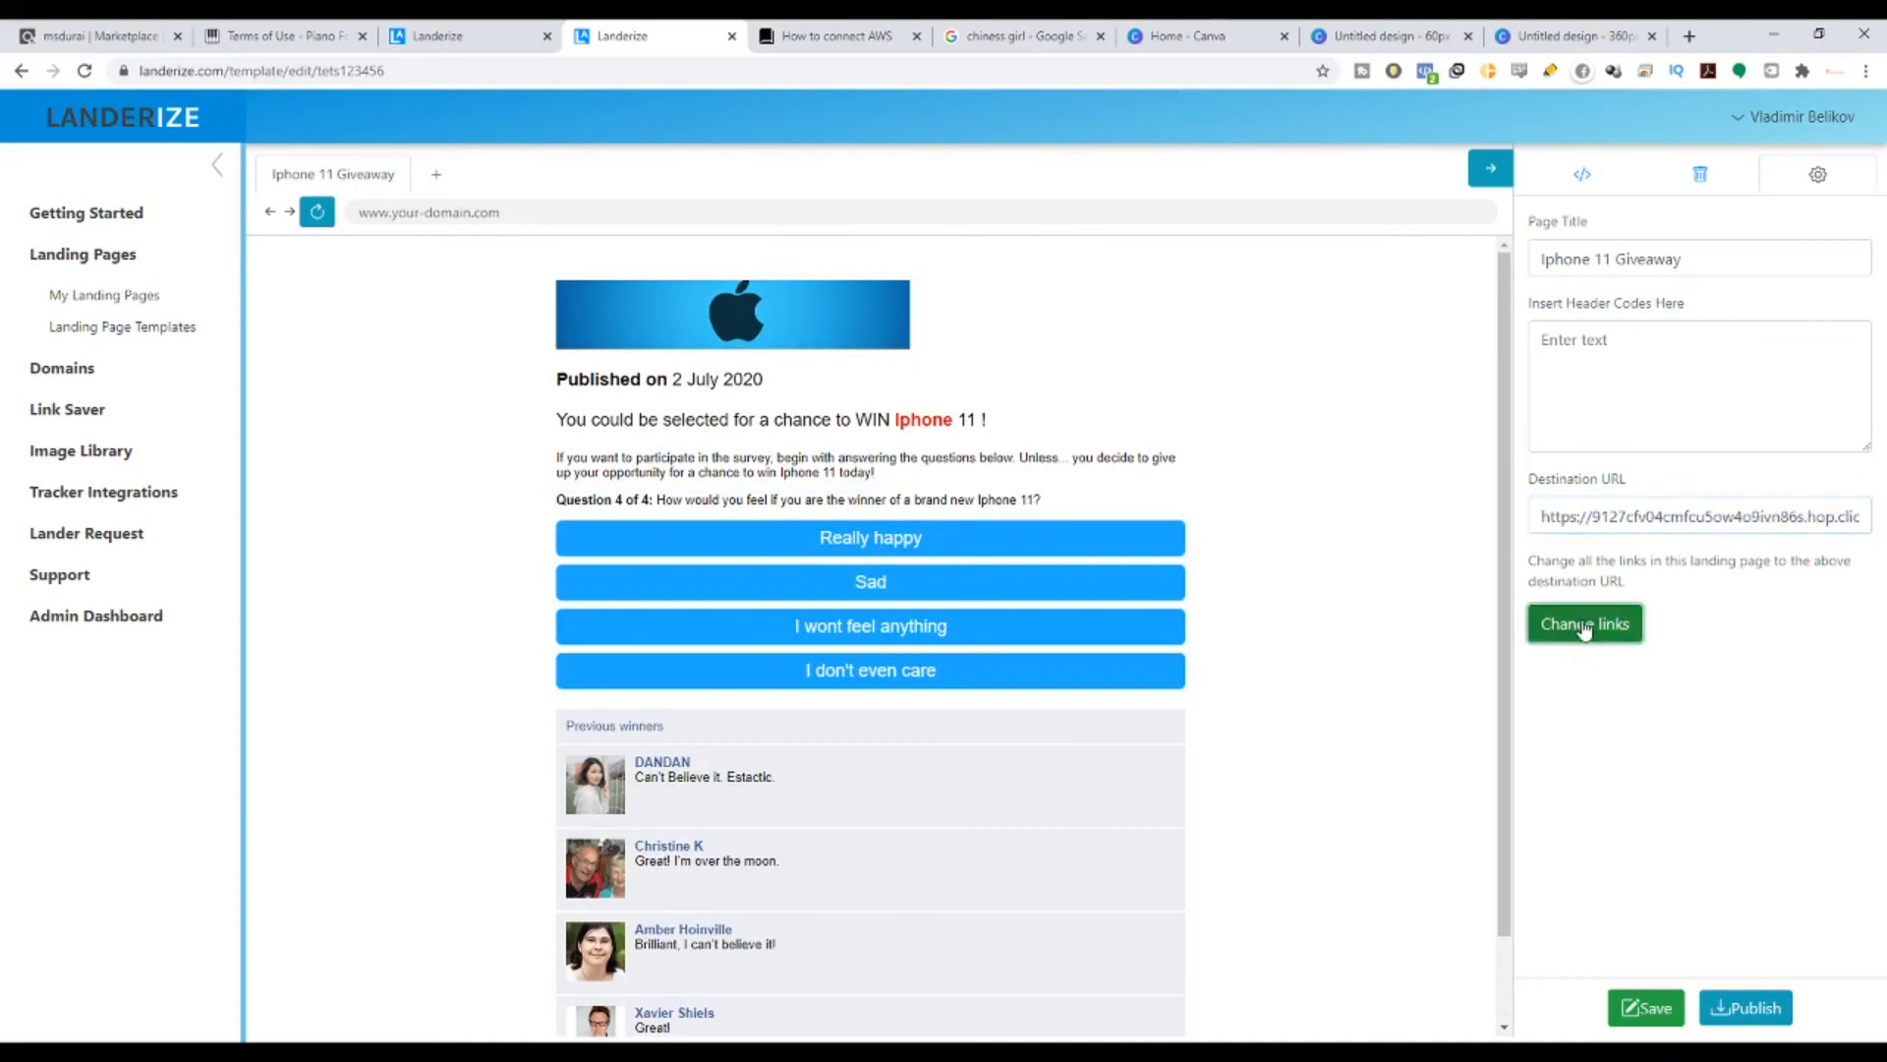
click(1651, 1007)
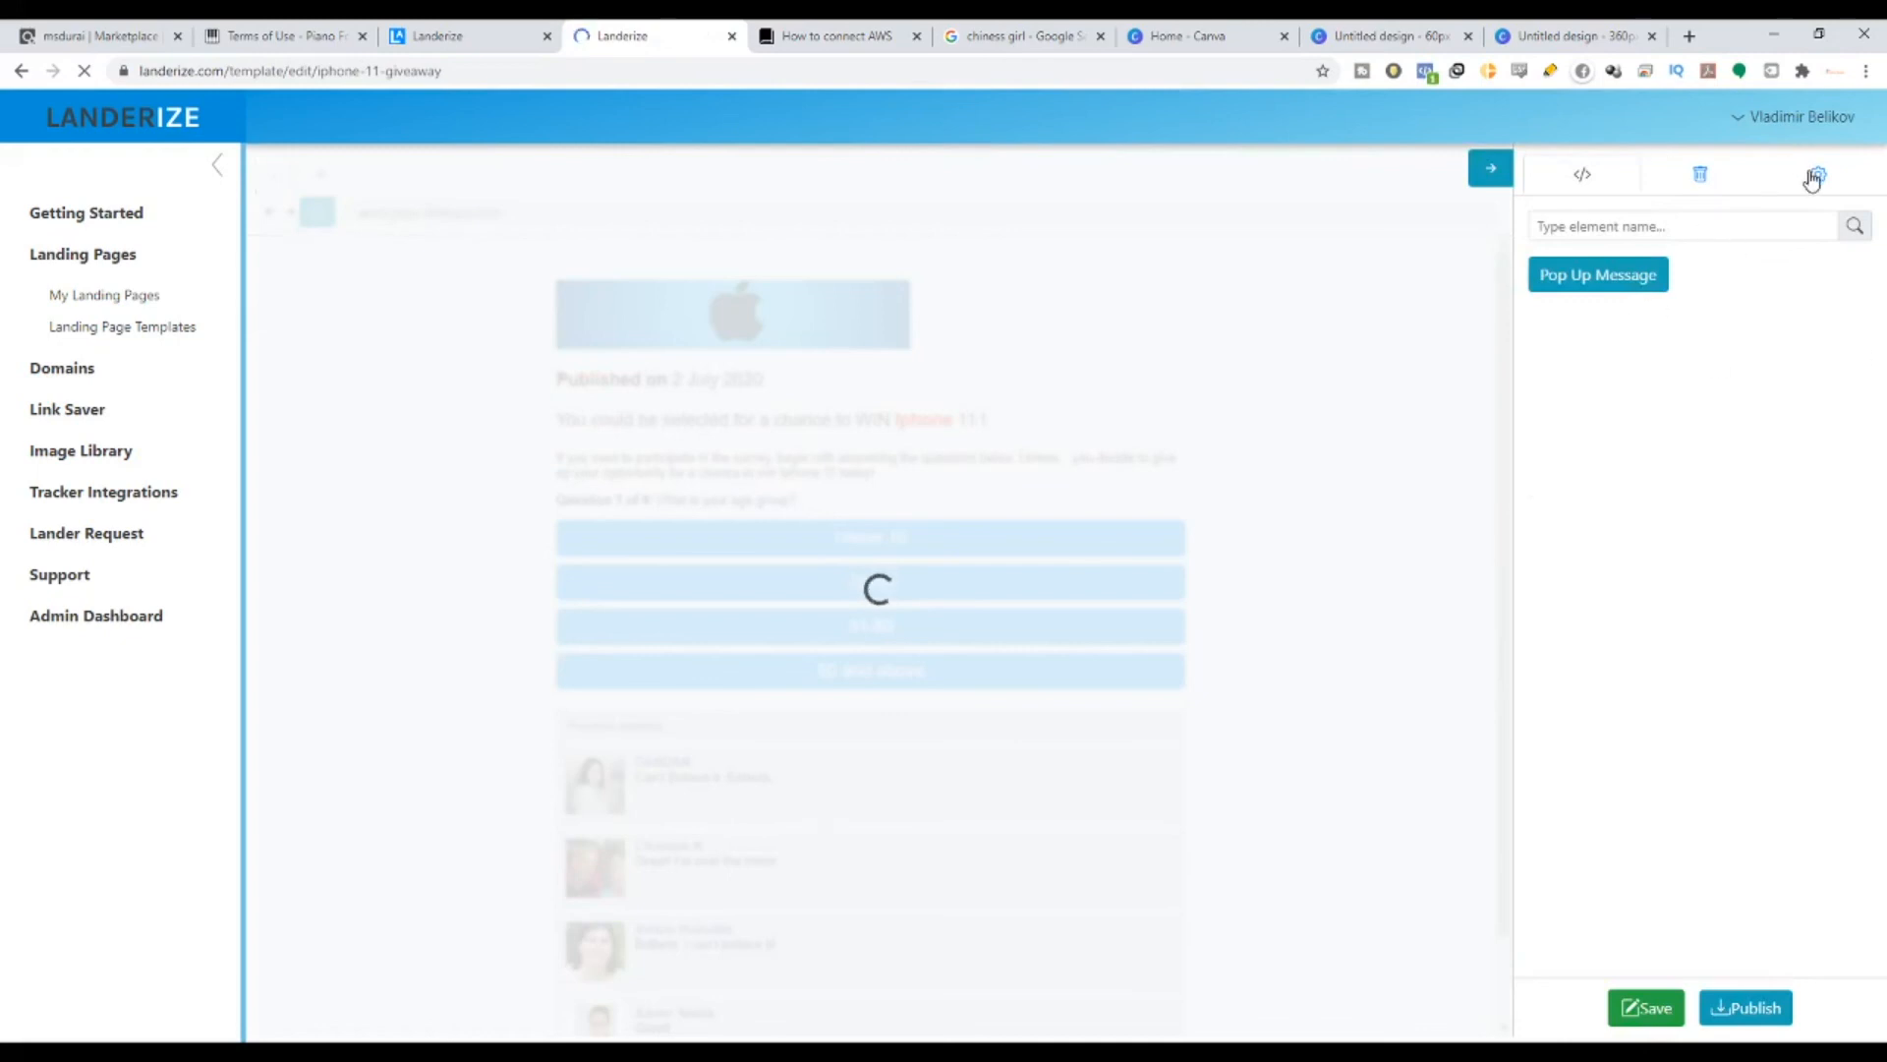
- Check the page title and ClickBank destination URL in settings, then re-save the Iphone 11 Giveaway template
click(1815, 177)
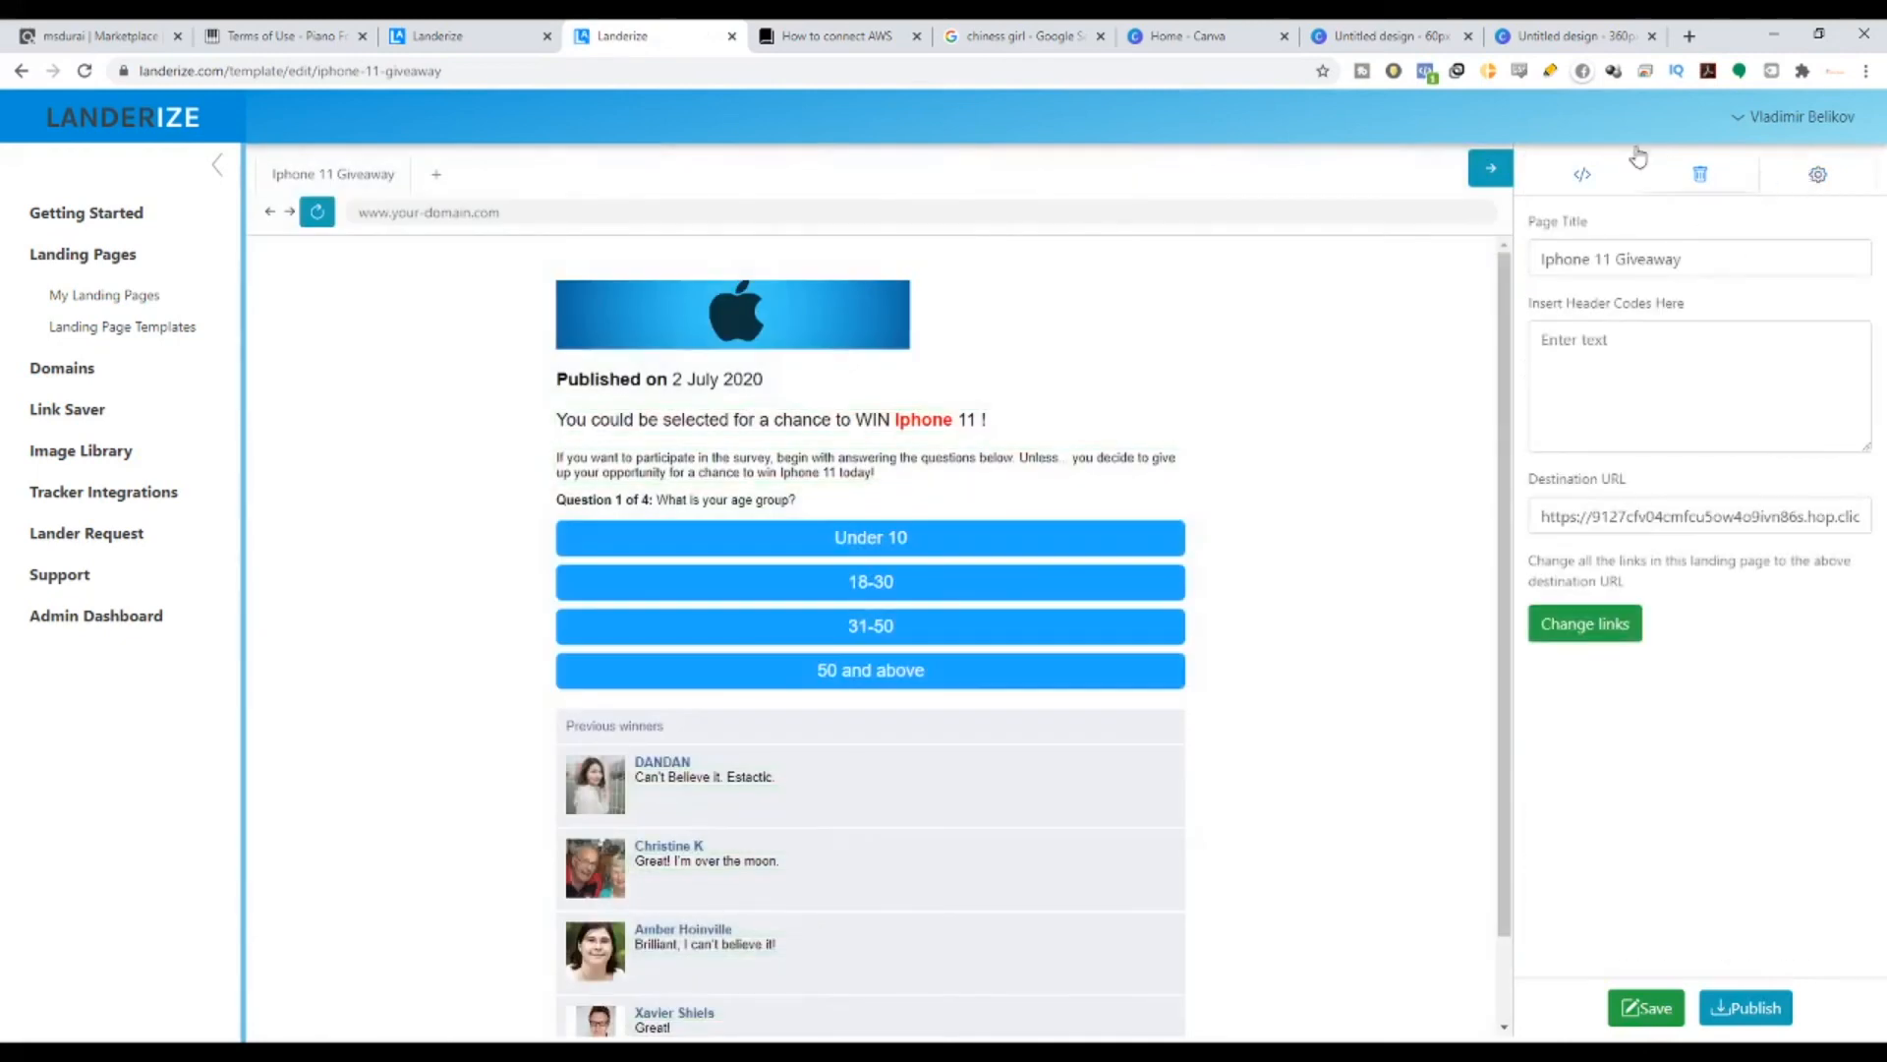
drag(1539, 312, 1719, 308)
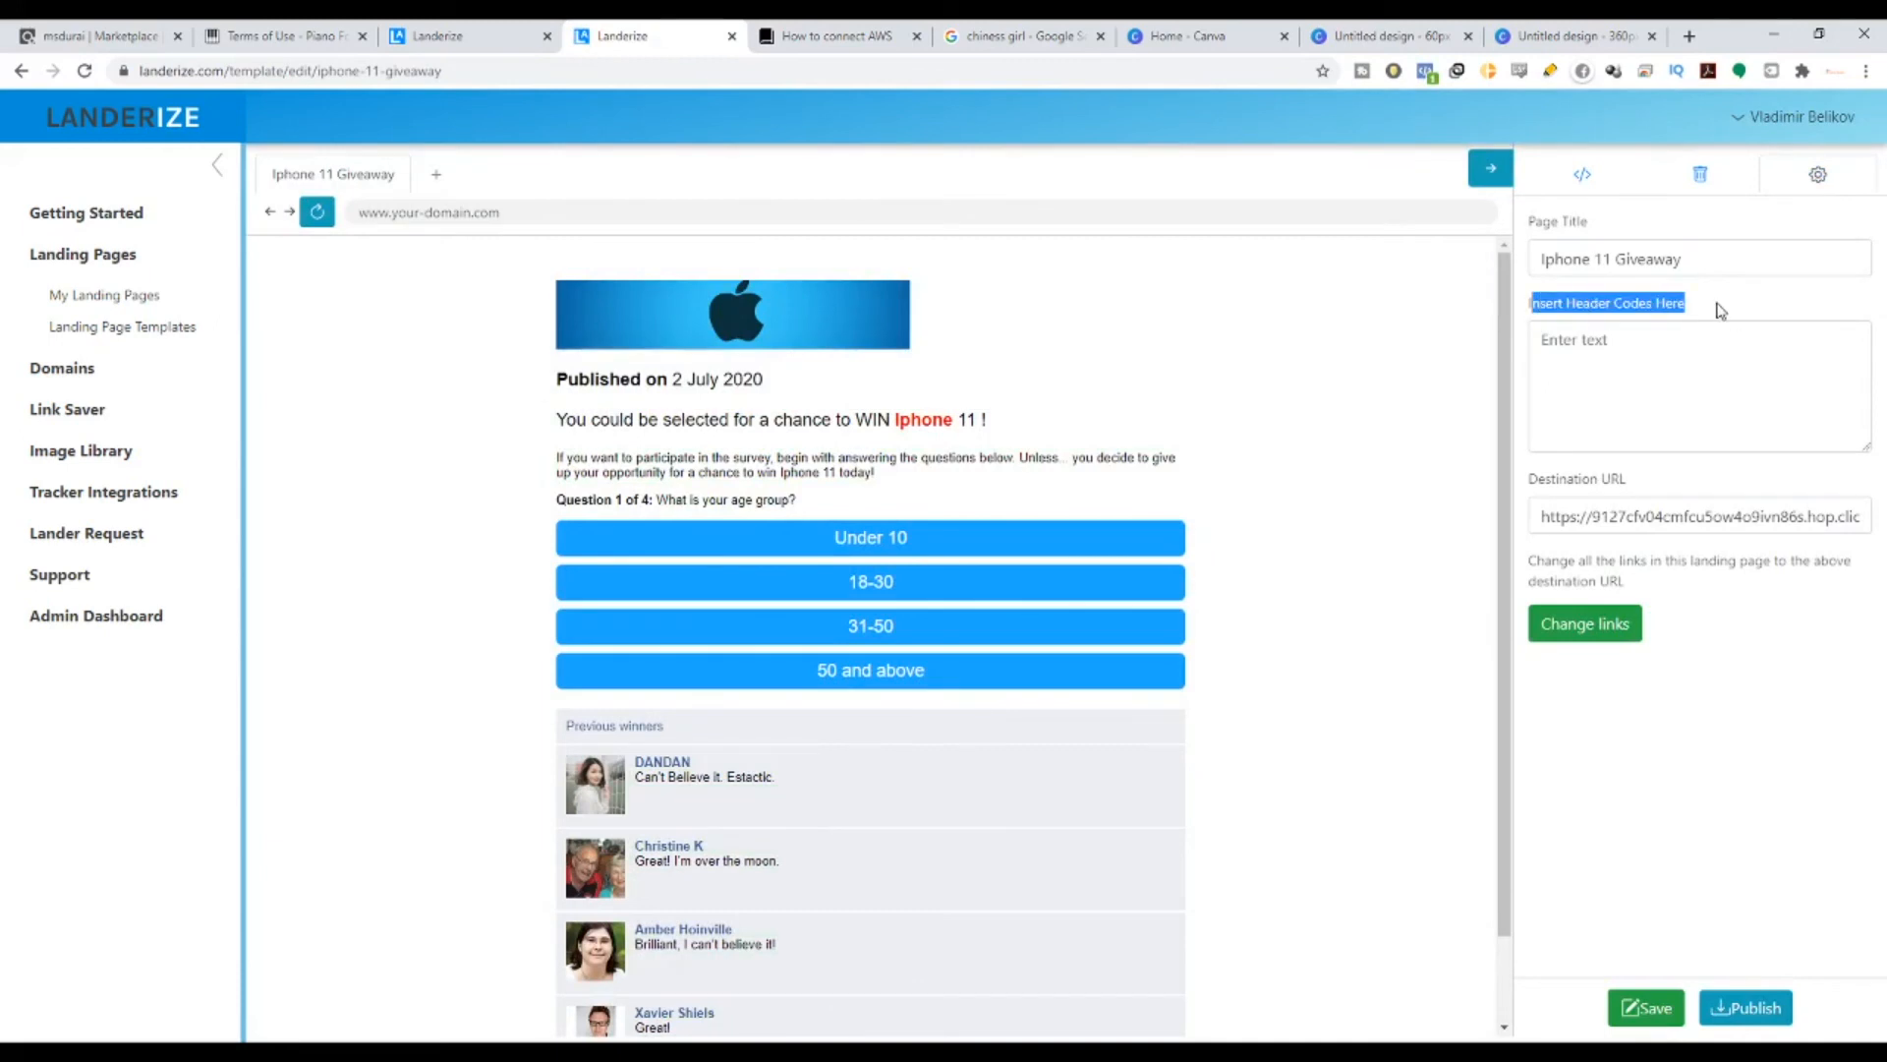
click(1529, 307)
drag(1530, 308, 1689, 315)
click(1645, 1018)
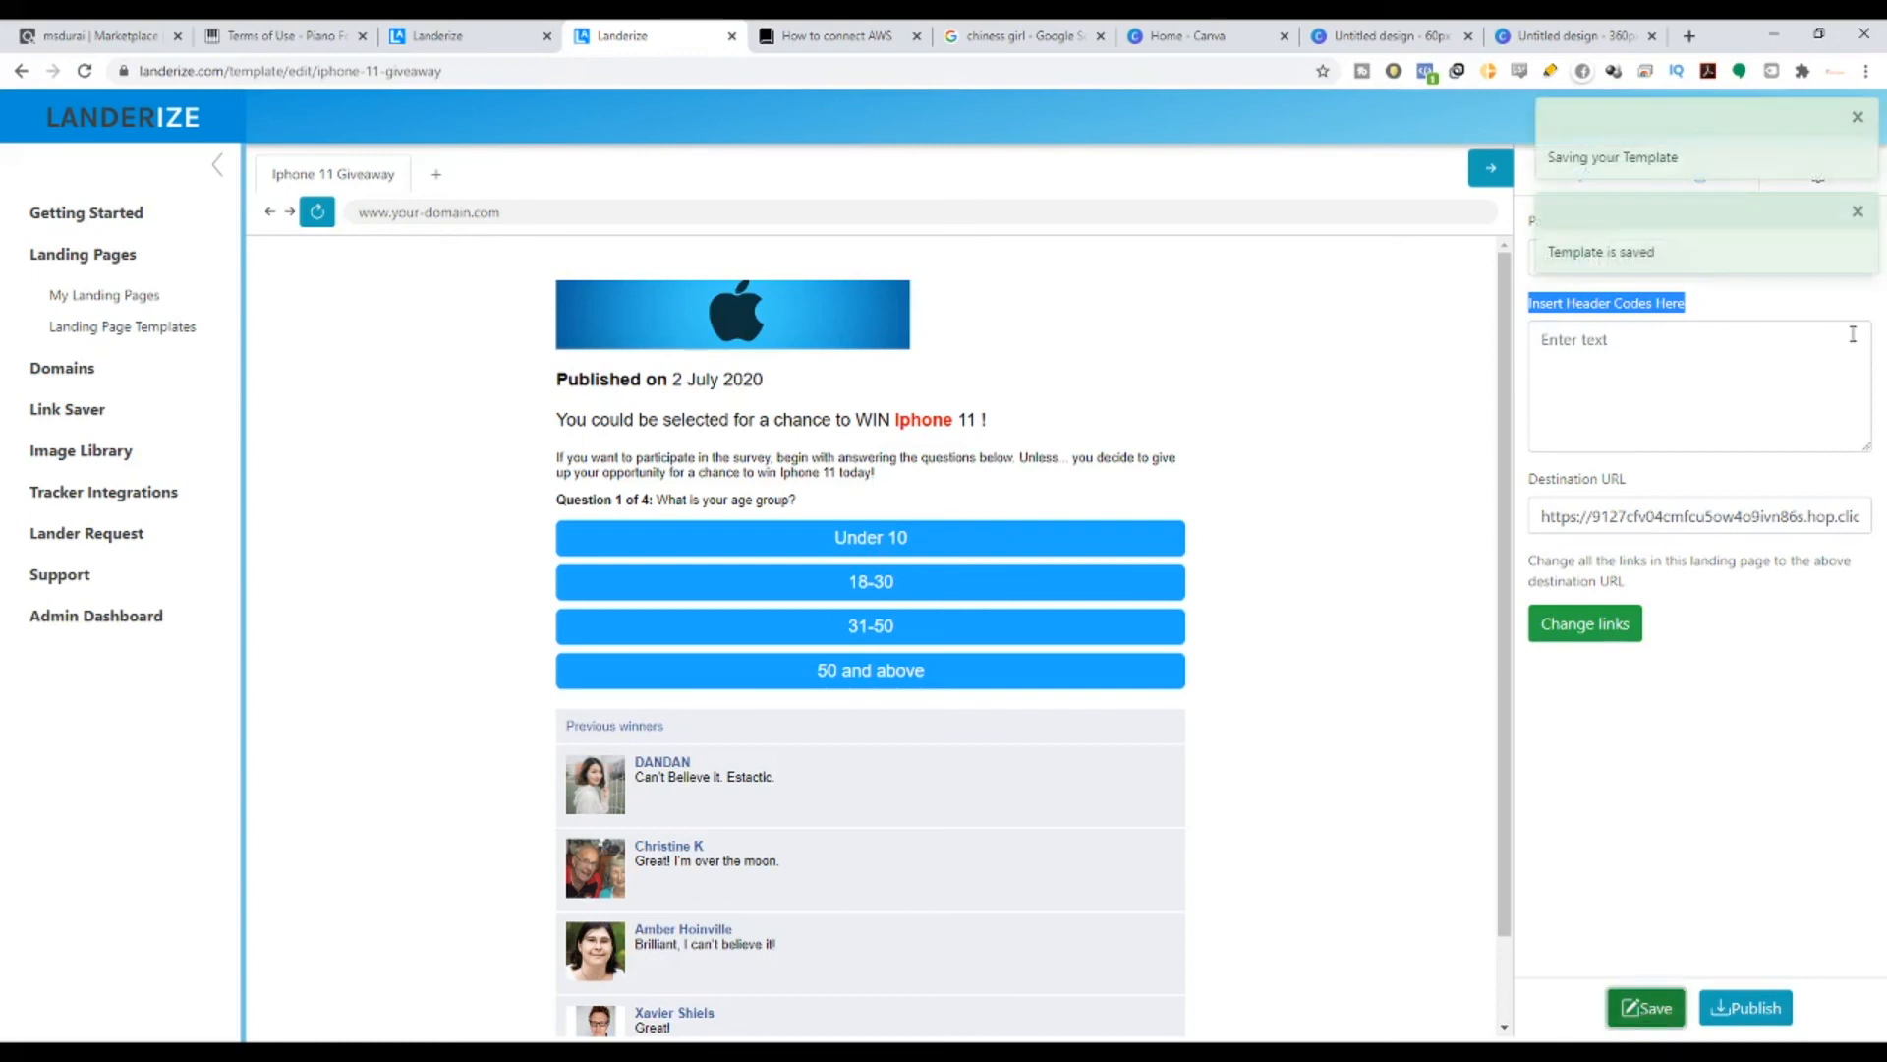
click(1858, 119)
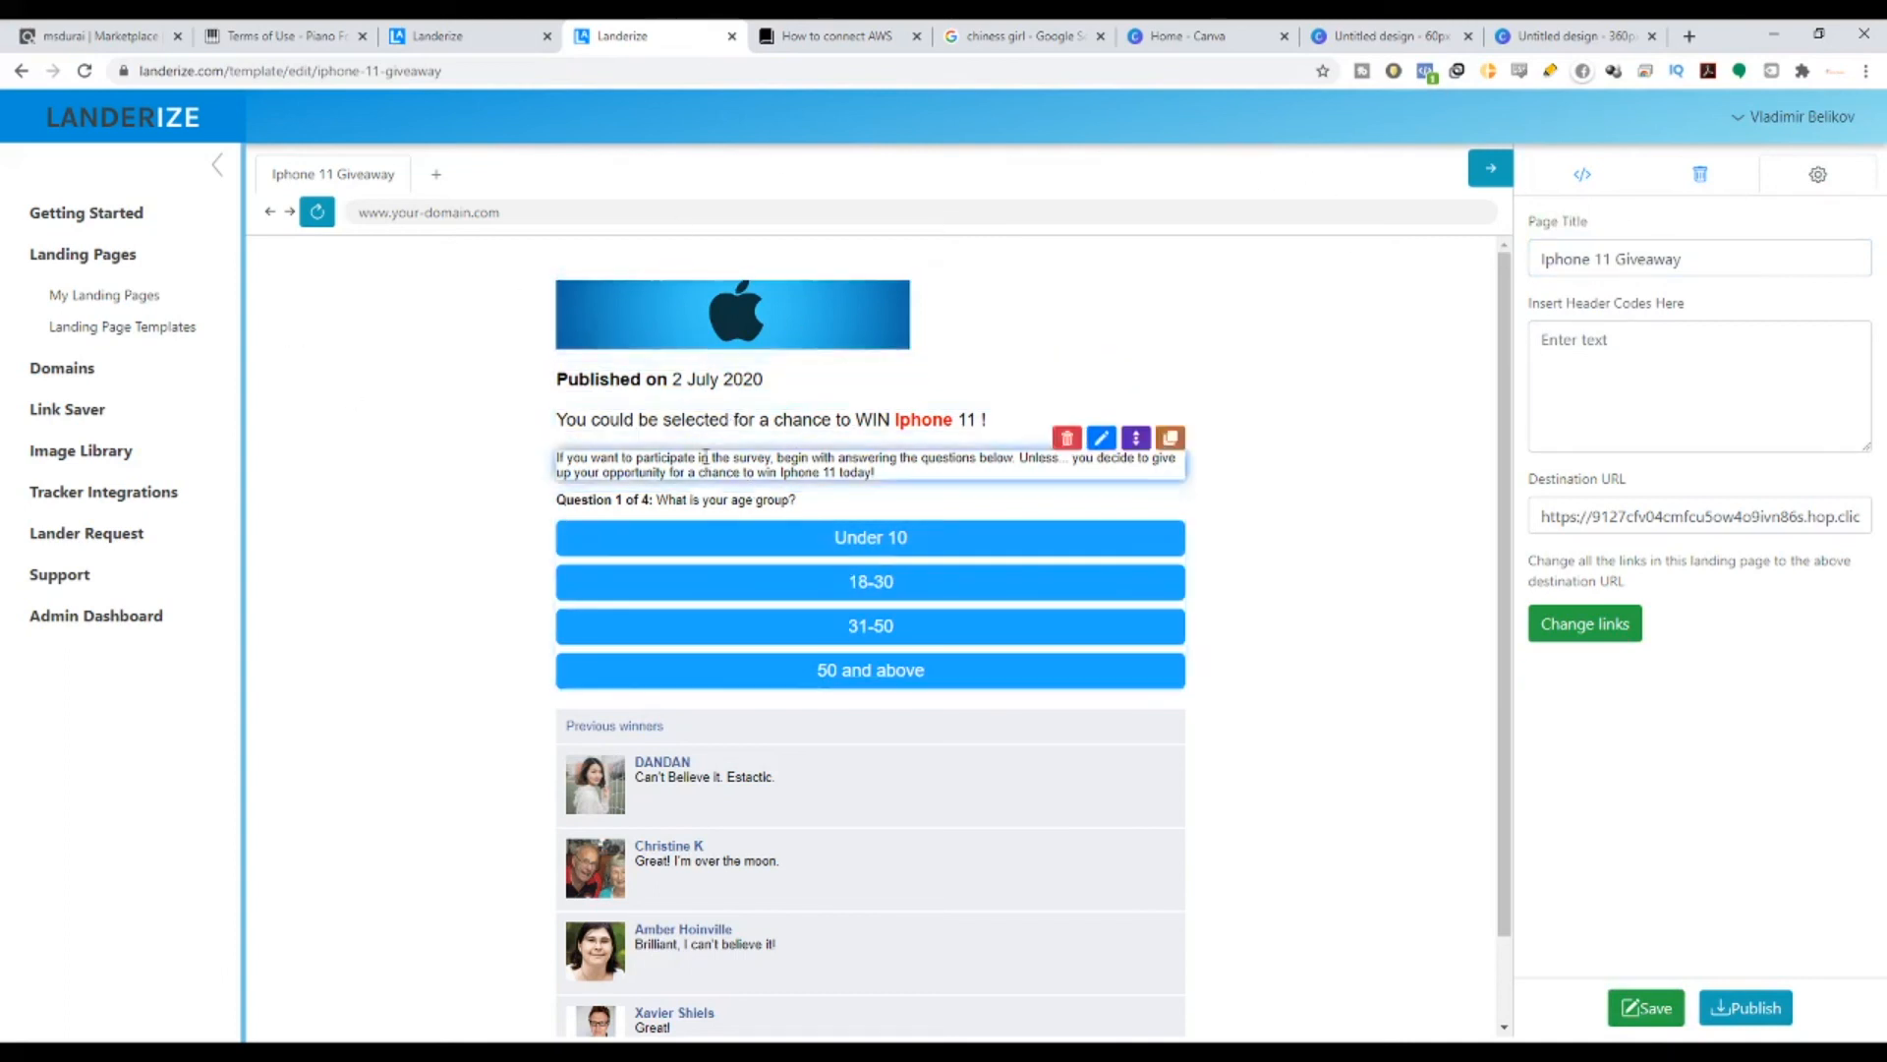
- Answer the preview quiz with 18-30, New Zealand, Samsung and Really happy to reach the Pianoforall page
drag(573, 378, 1010, 426)
drag(694, 472, 875, 474)
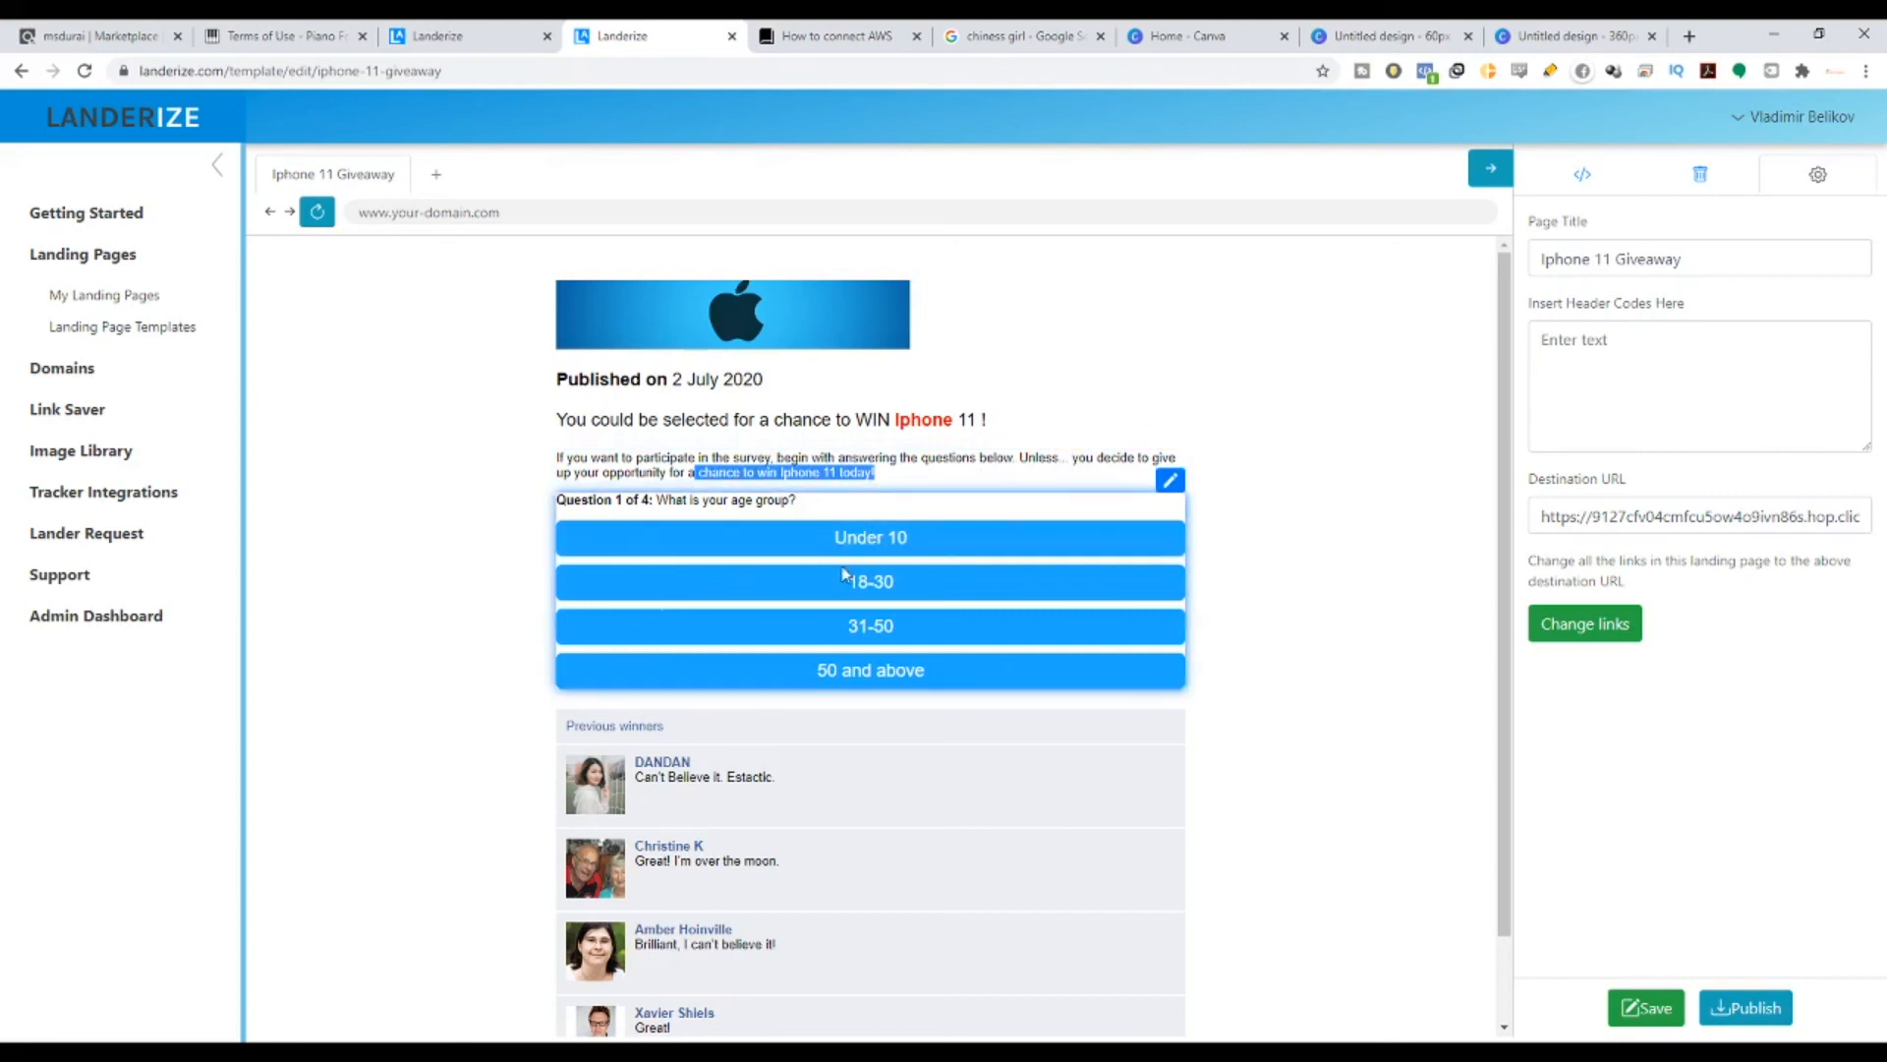
scroll(787, 725, down, 1)
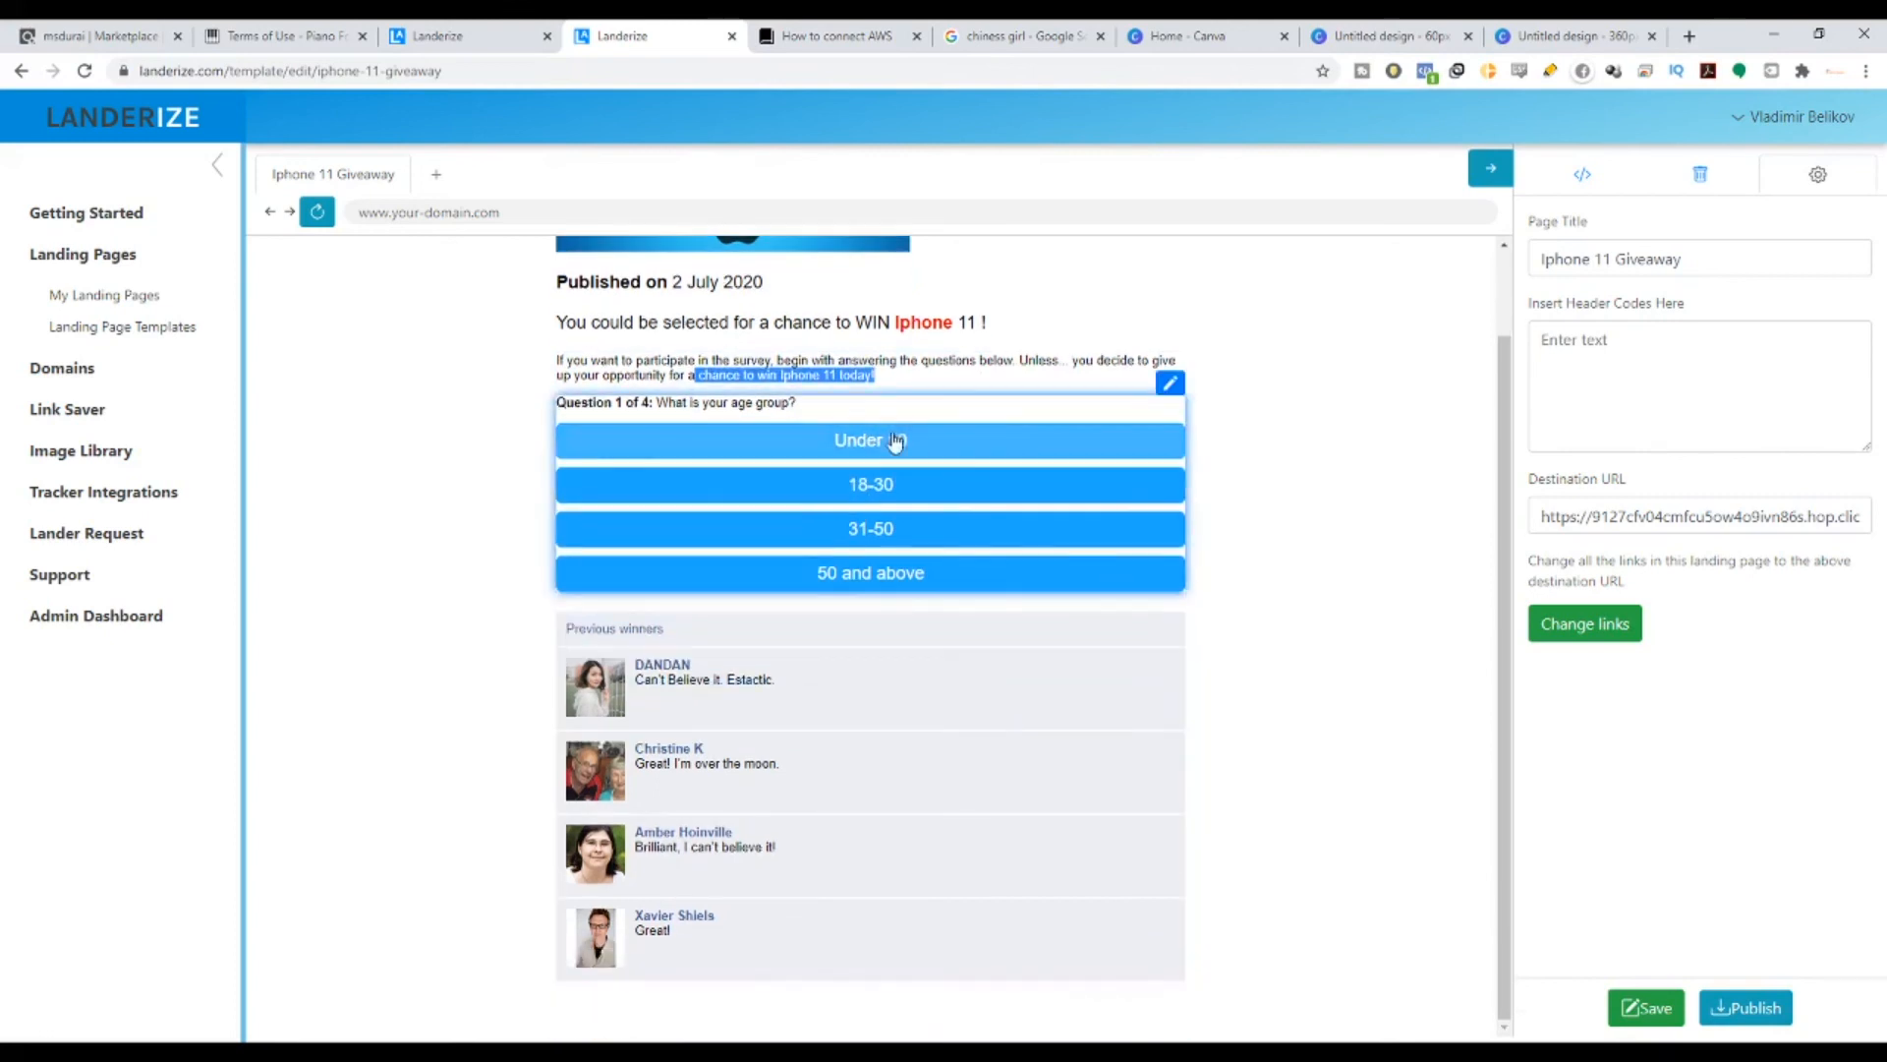
click(893, 488)
click(954, 487)
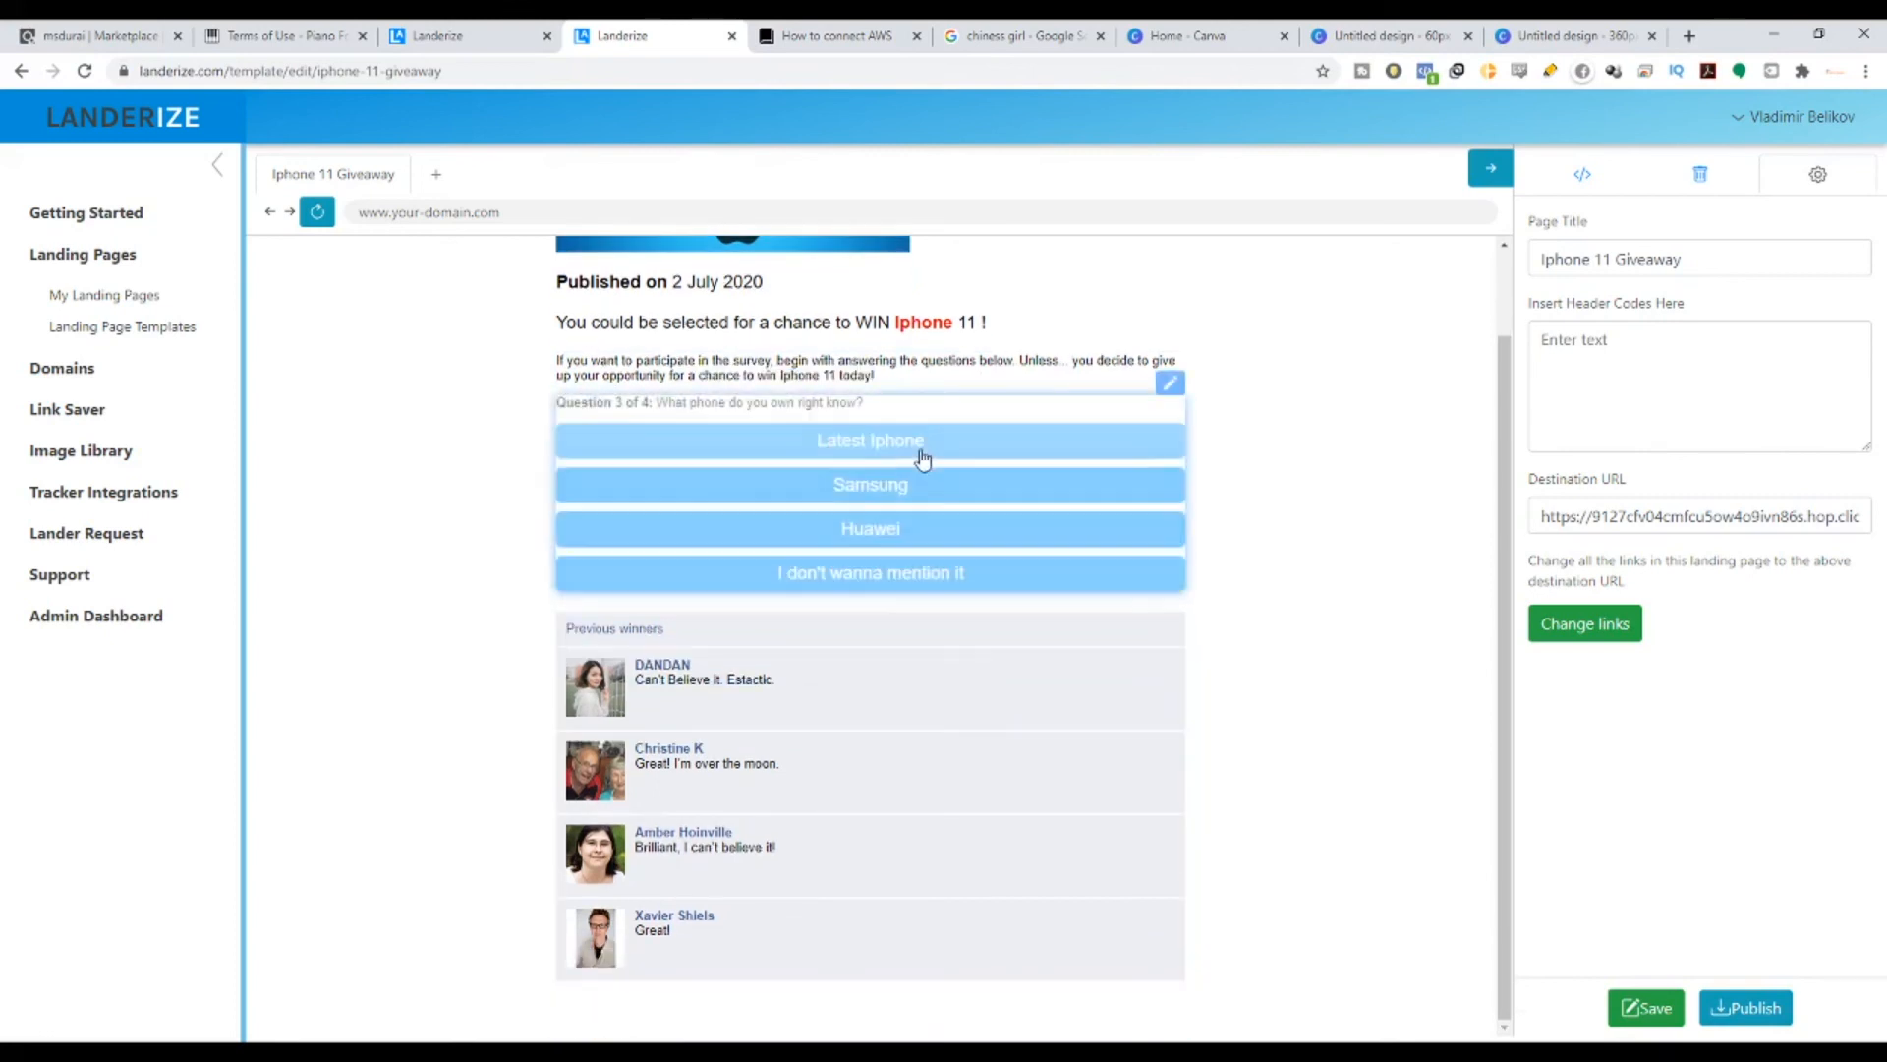
drag(705, 404, 867, 411)
click(941, 497)
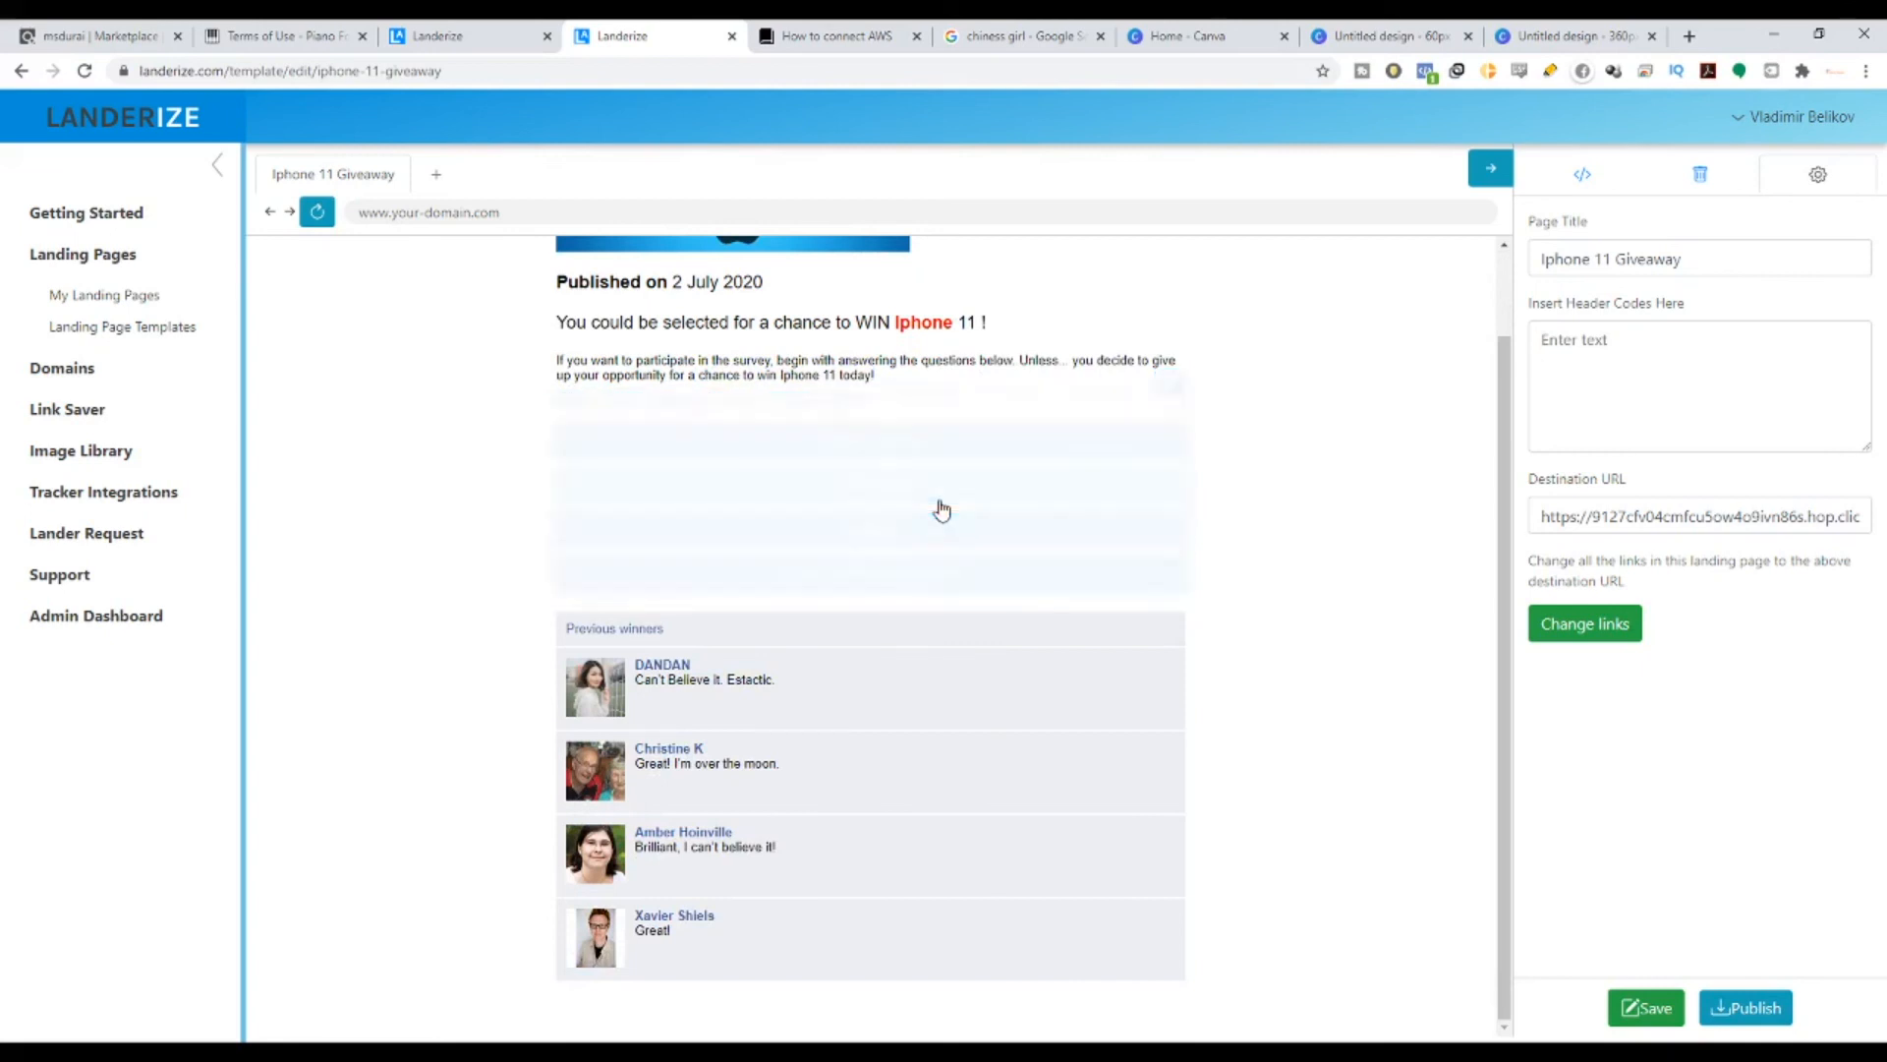
drag(669, 408, 1048, 410)
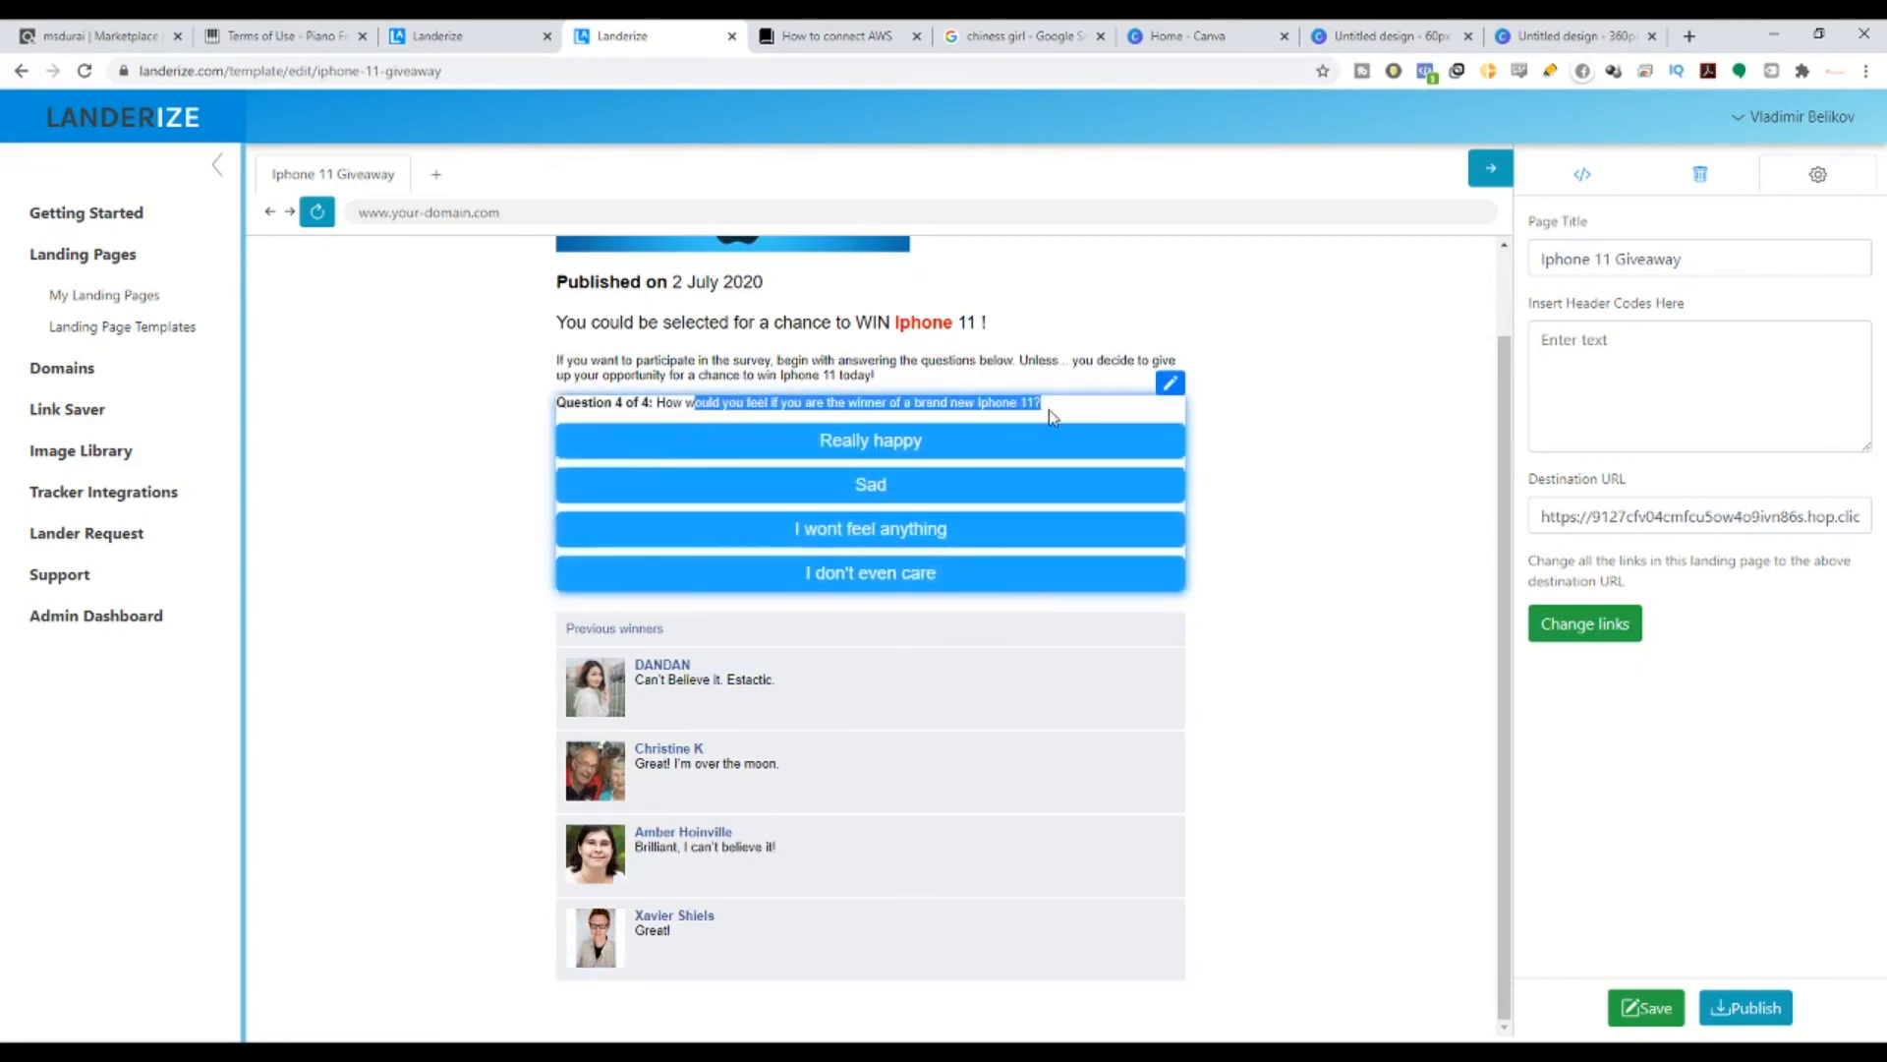
click(1008, 442)
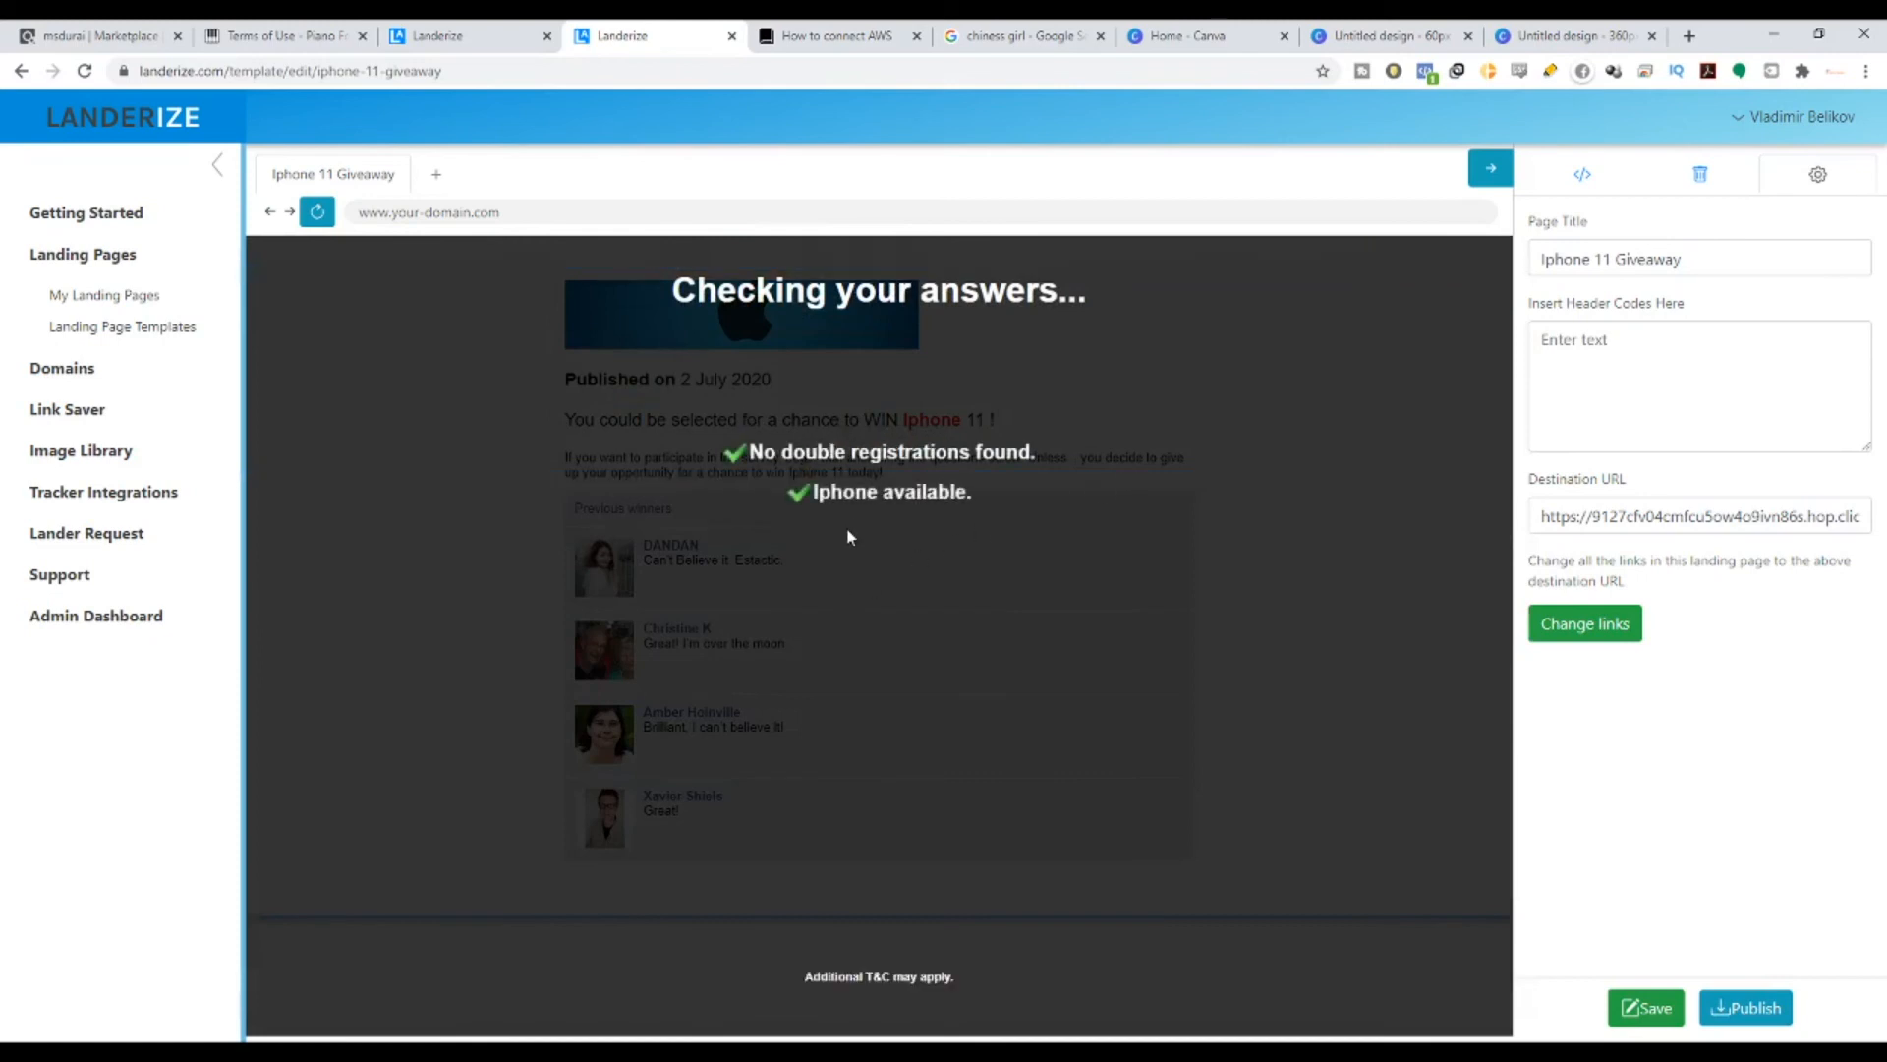
drag(769, 541, 1079, 540)
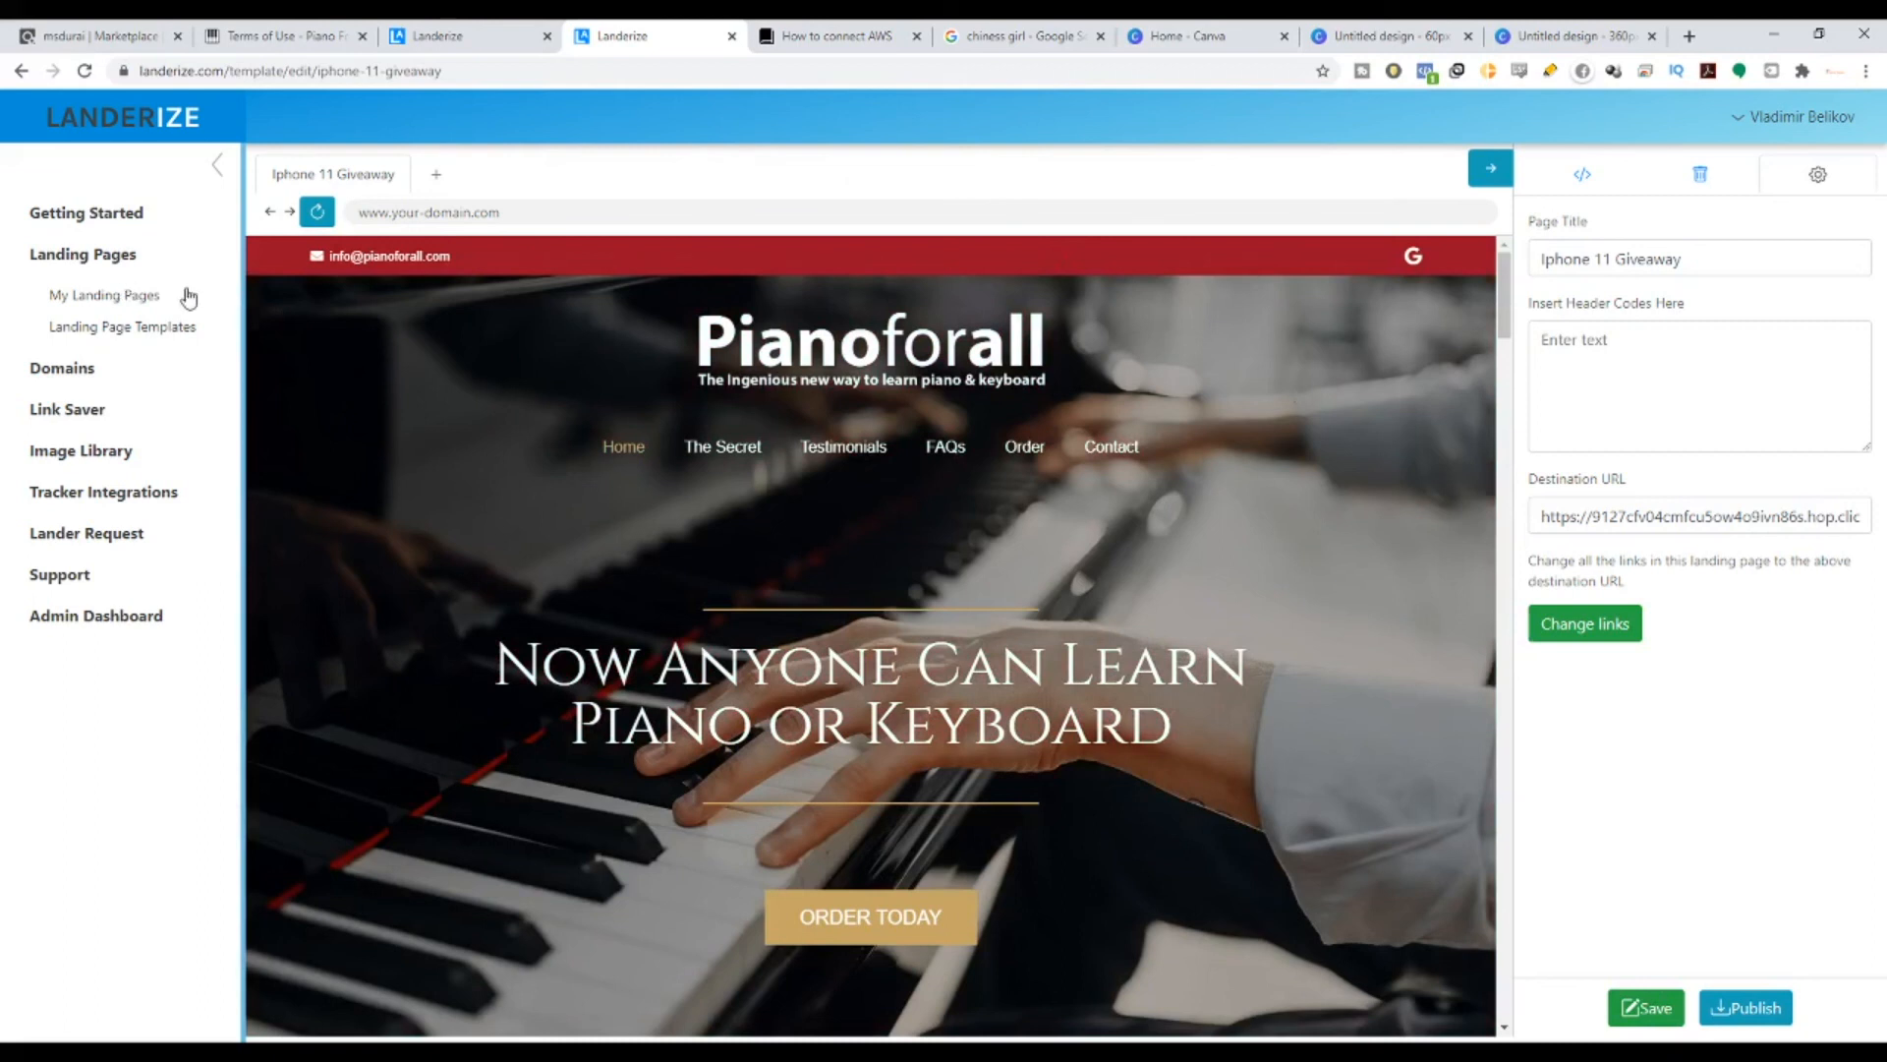
- Publish the lander to the dev-landerize domain and select its S3 iphone-11-giveaway/index.html link
click(1769, 1018)
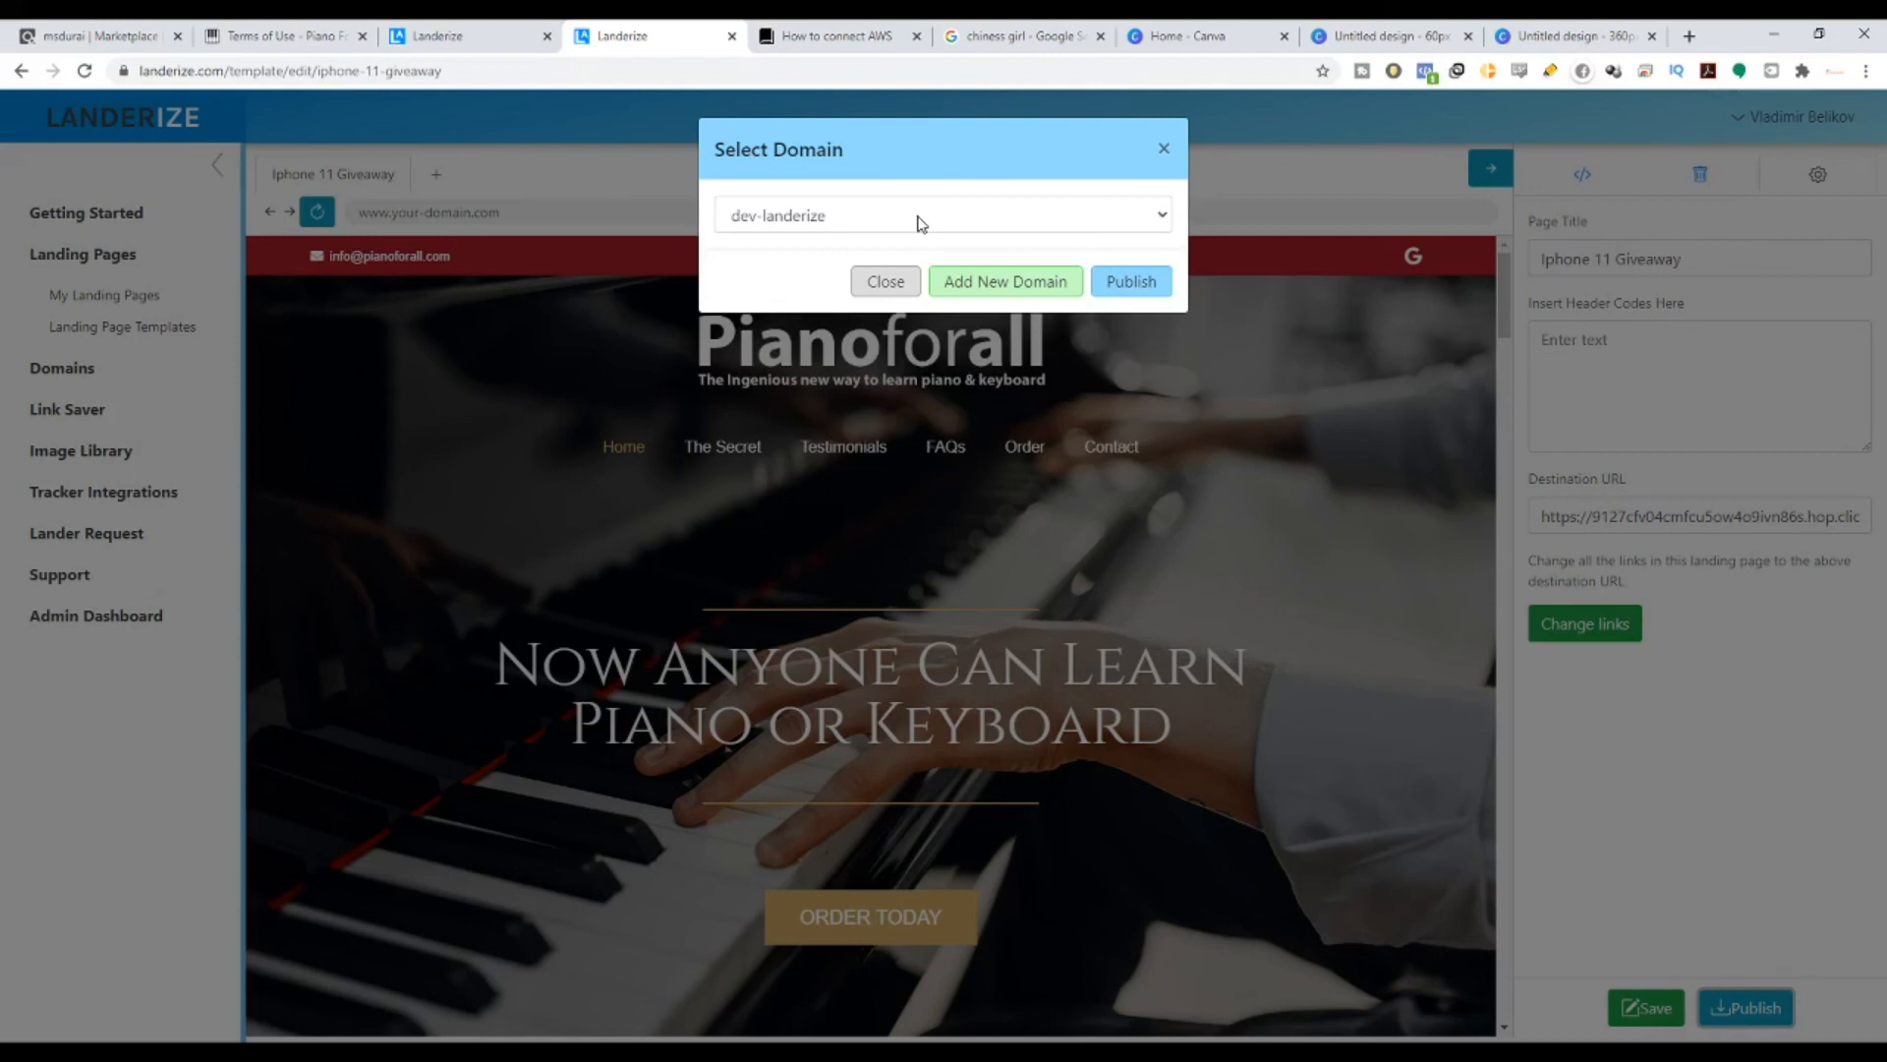
click(921, 222)
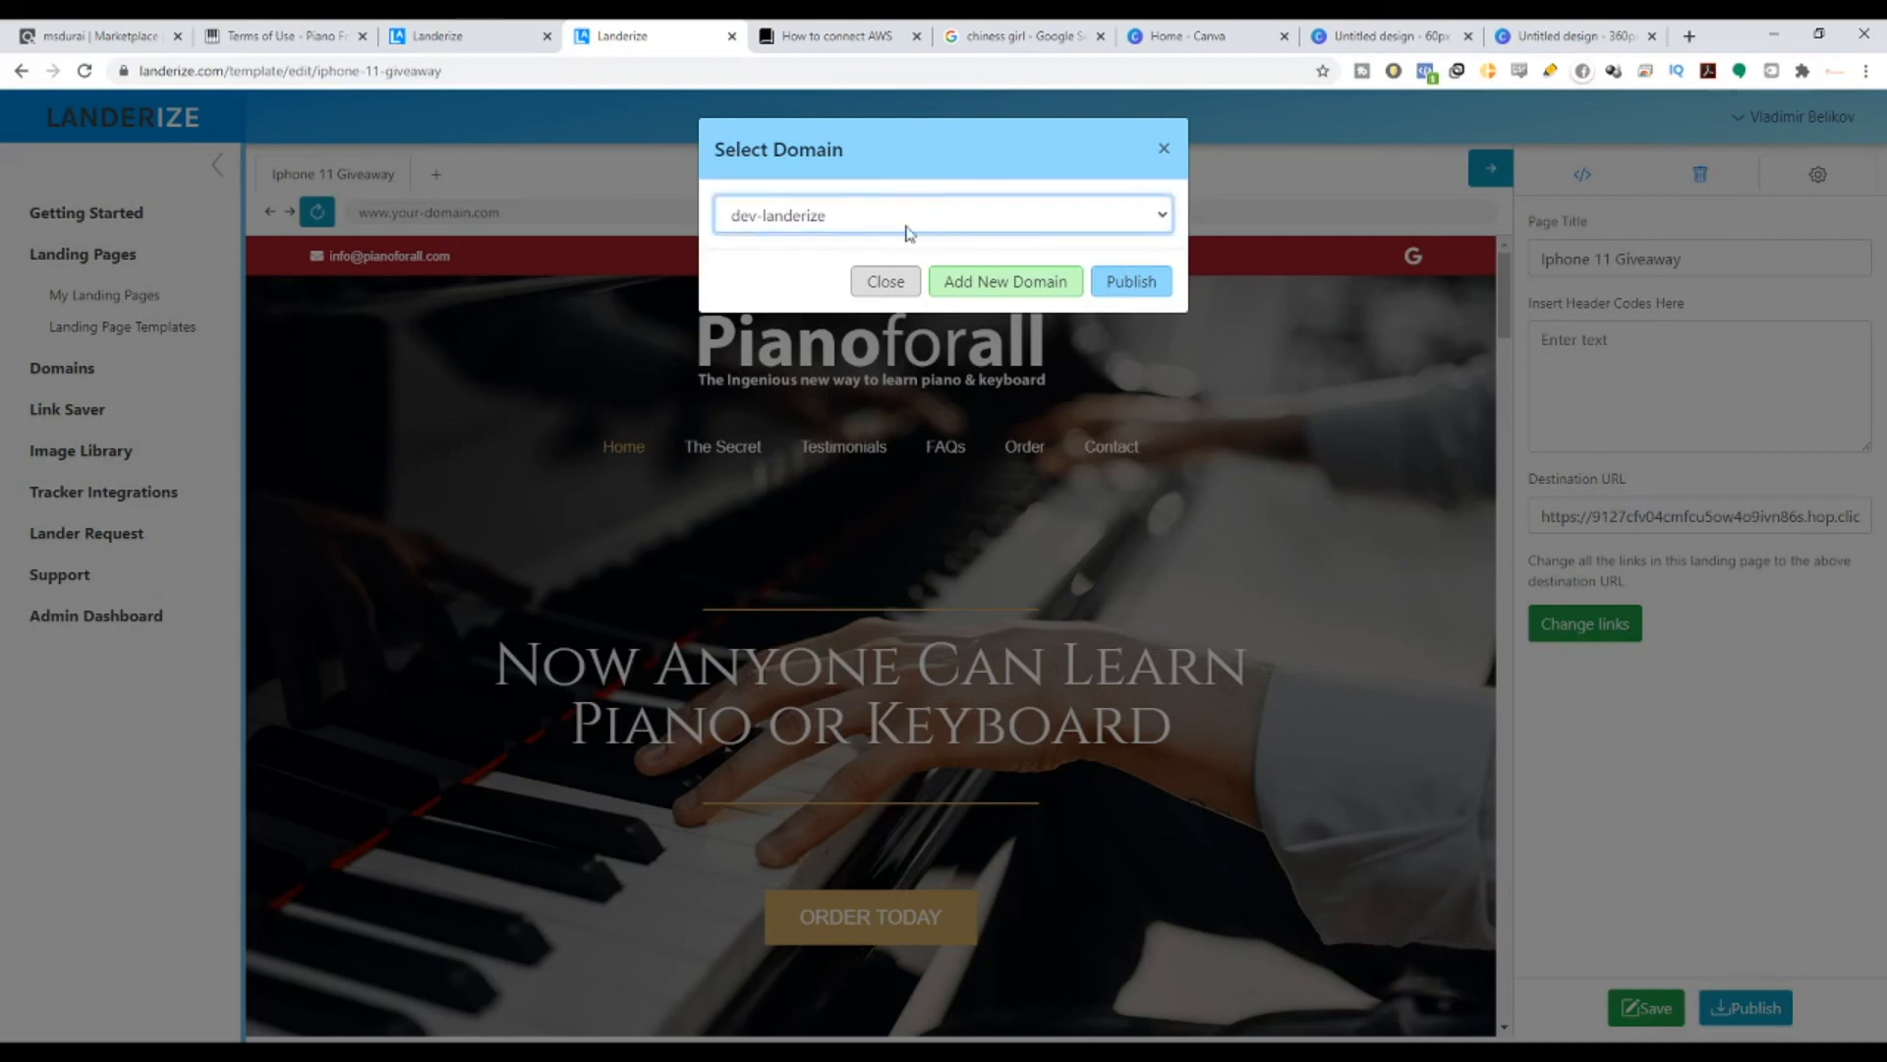
click(1127, 285)
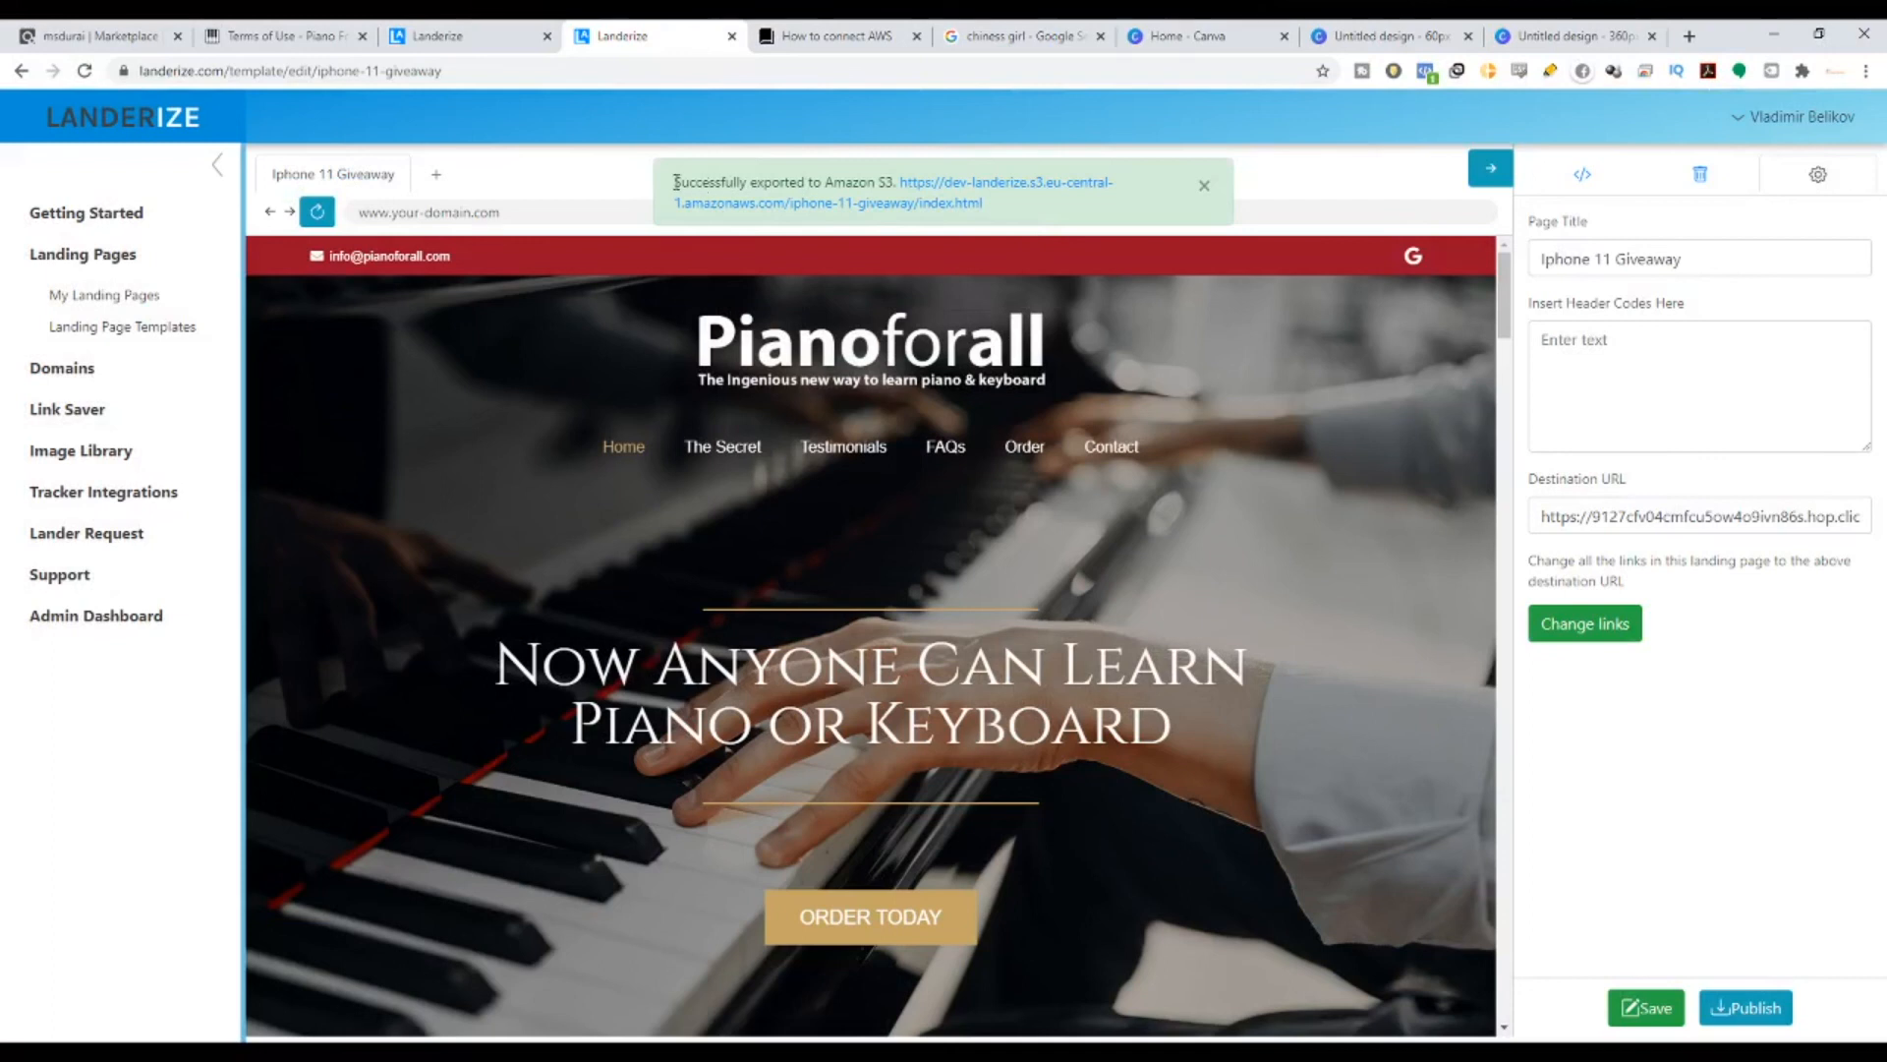
drag(674, 182, 1074, 214)
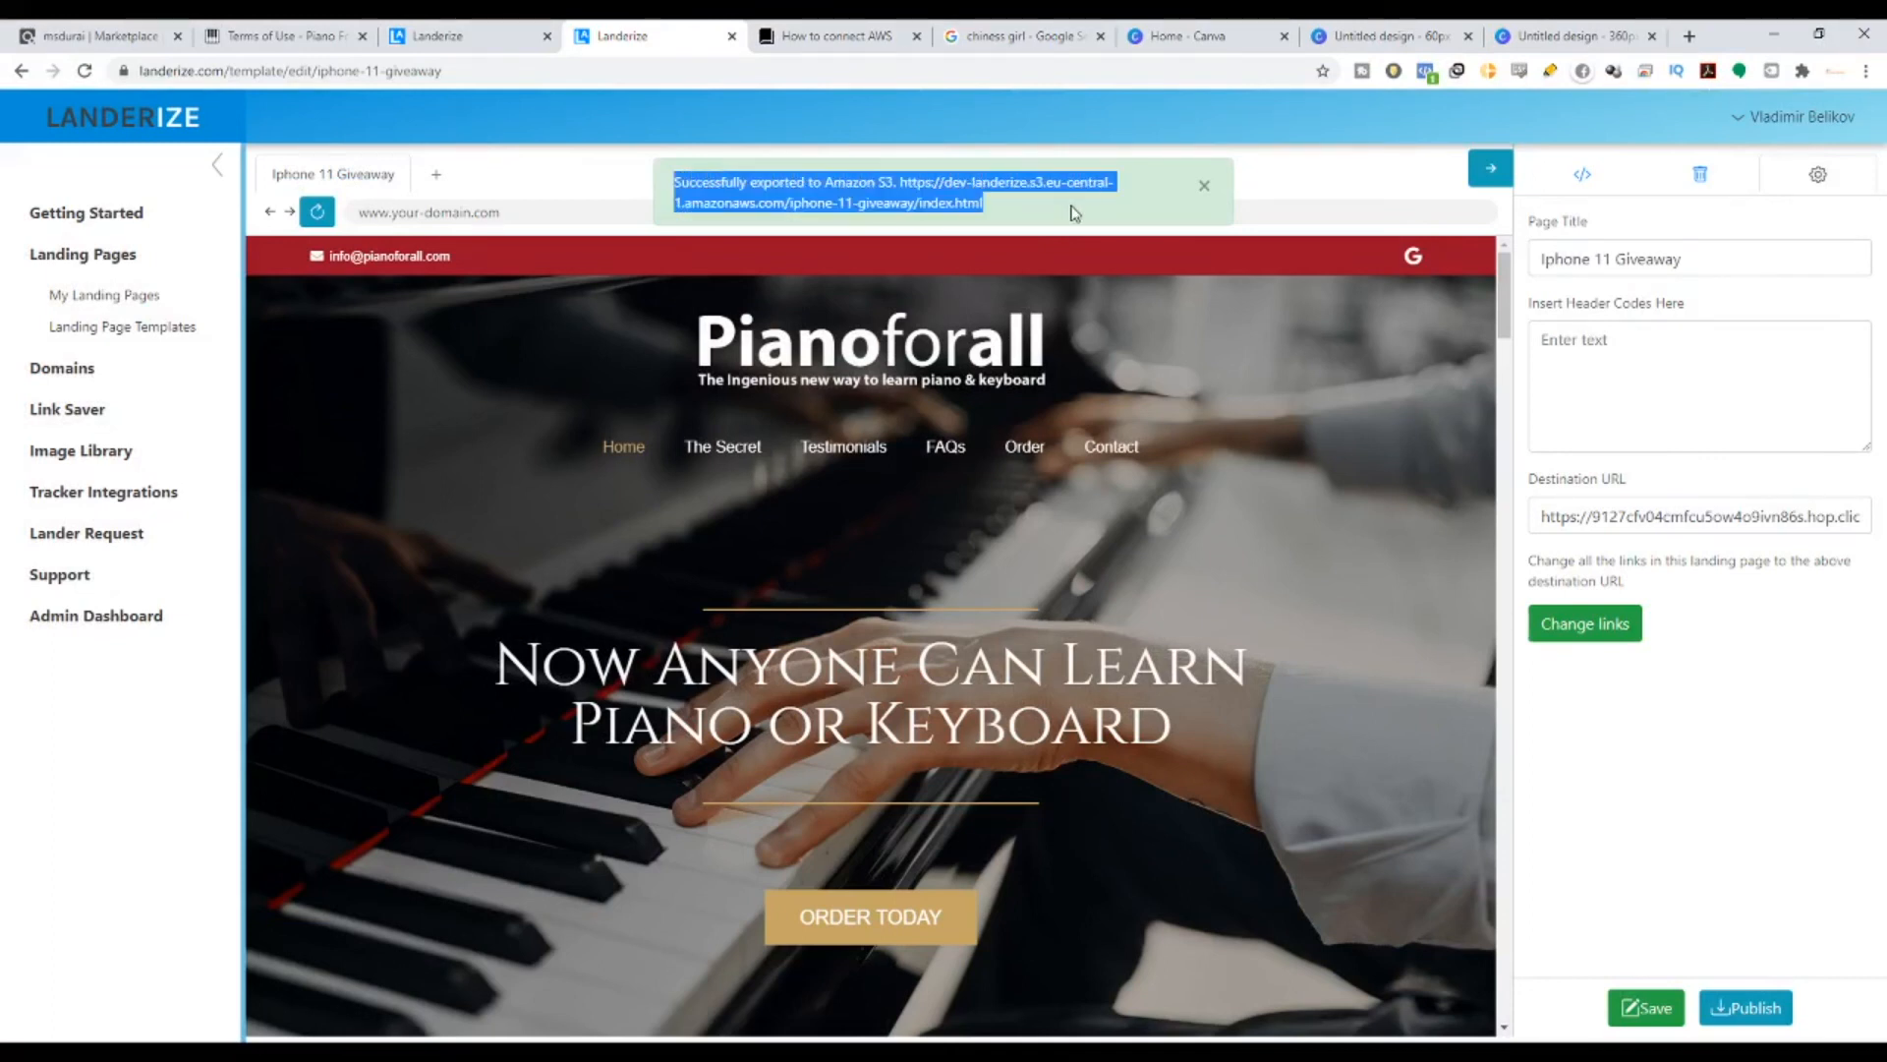
click(1075, 209)
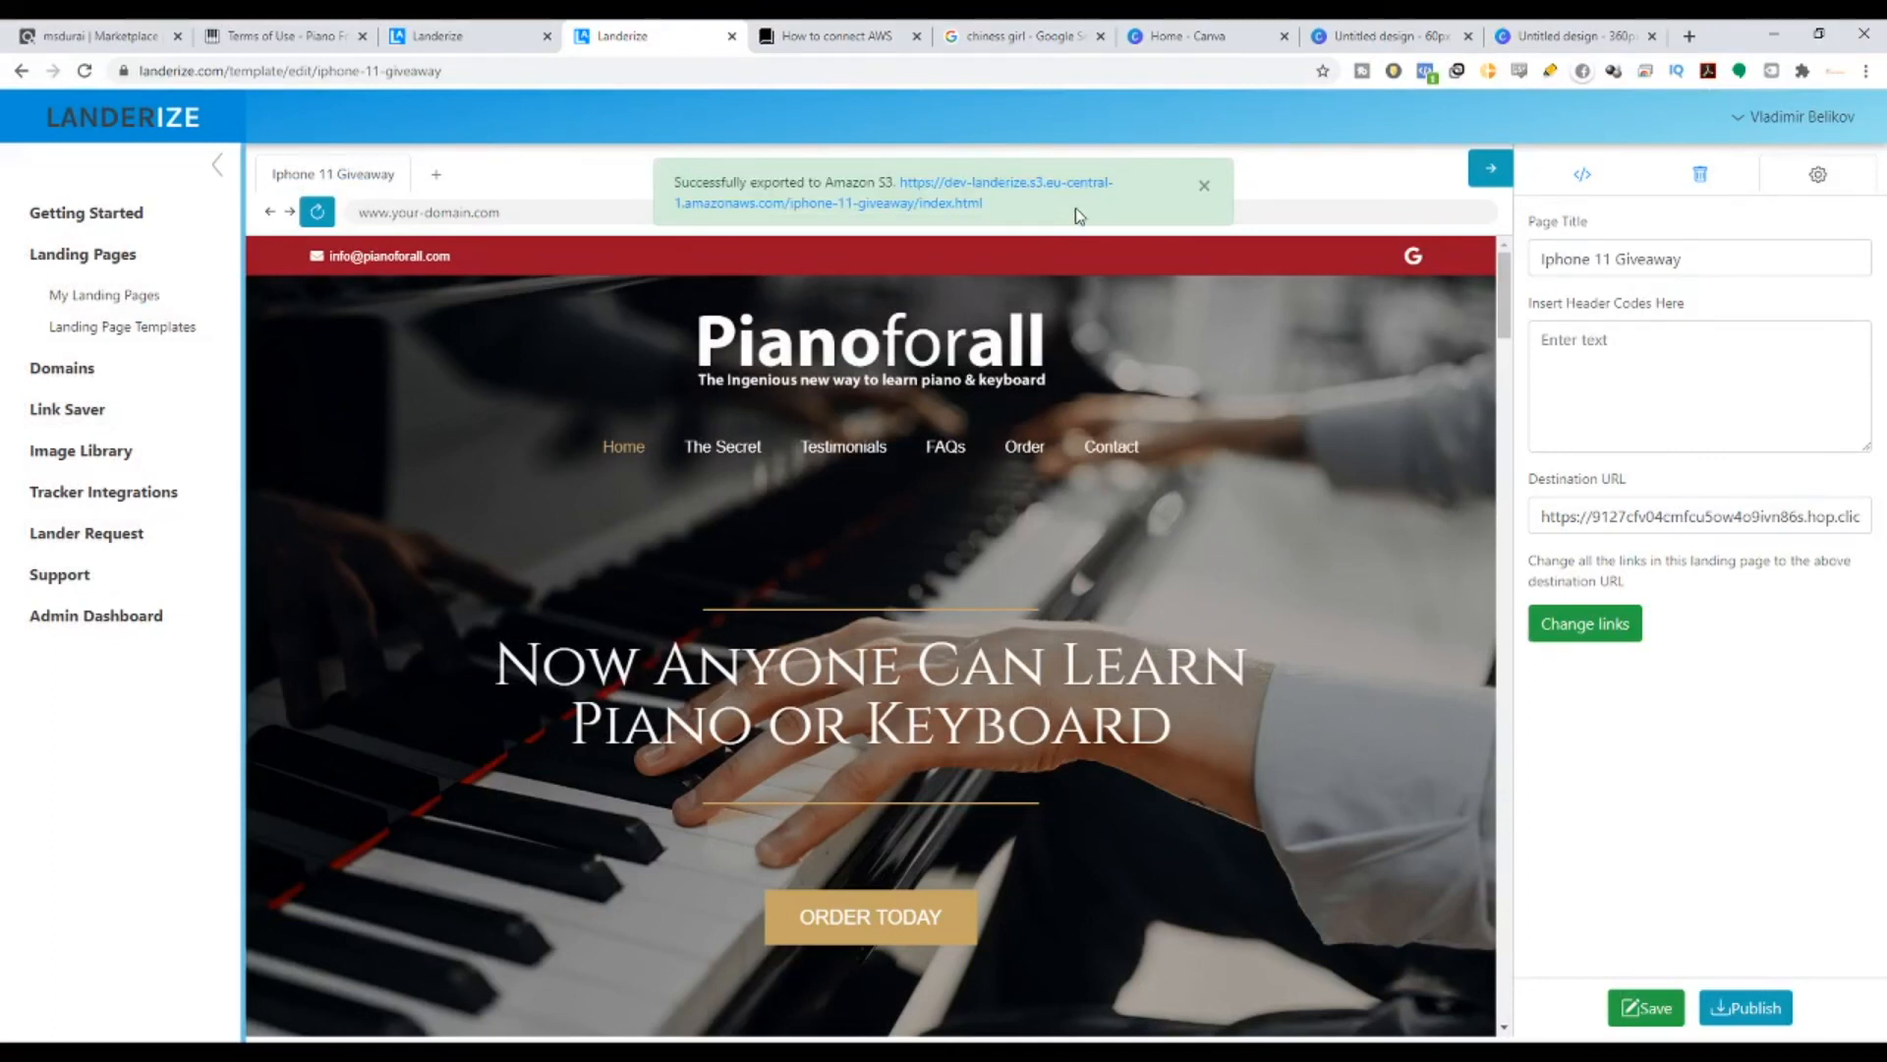